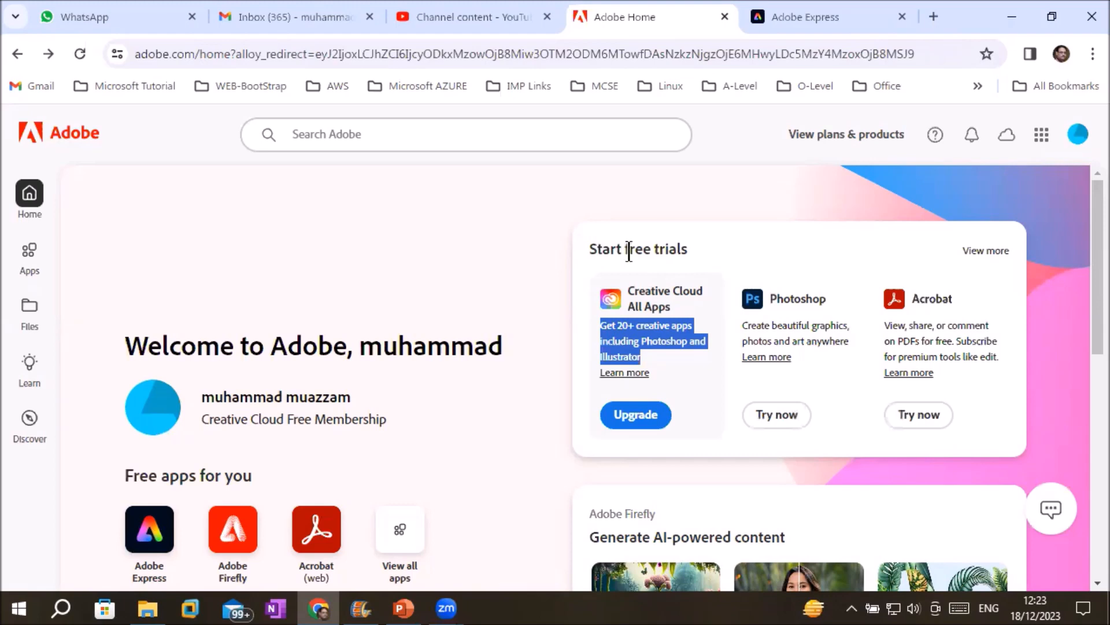
Open the Creative Cloud All Apps details page and scroll through its app cards.
click(627, 376)
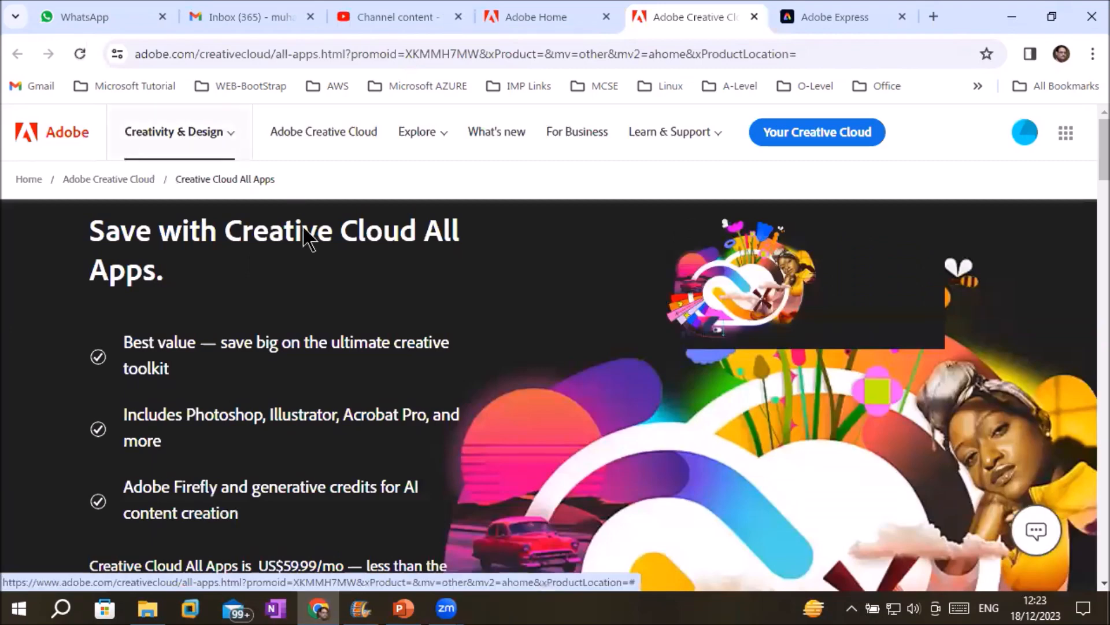
scroll(306, 239, down, 6)
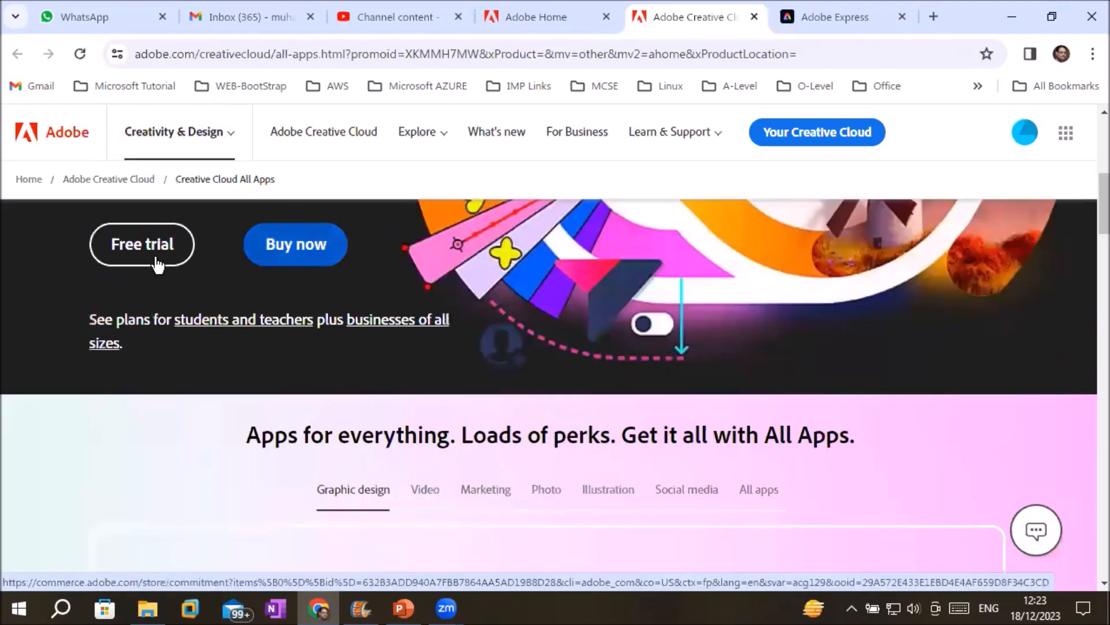
scroll(422, 354, down, 2)
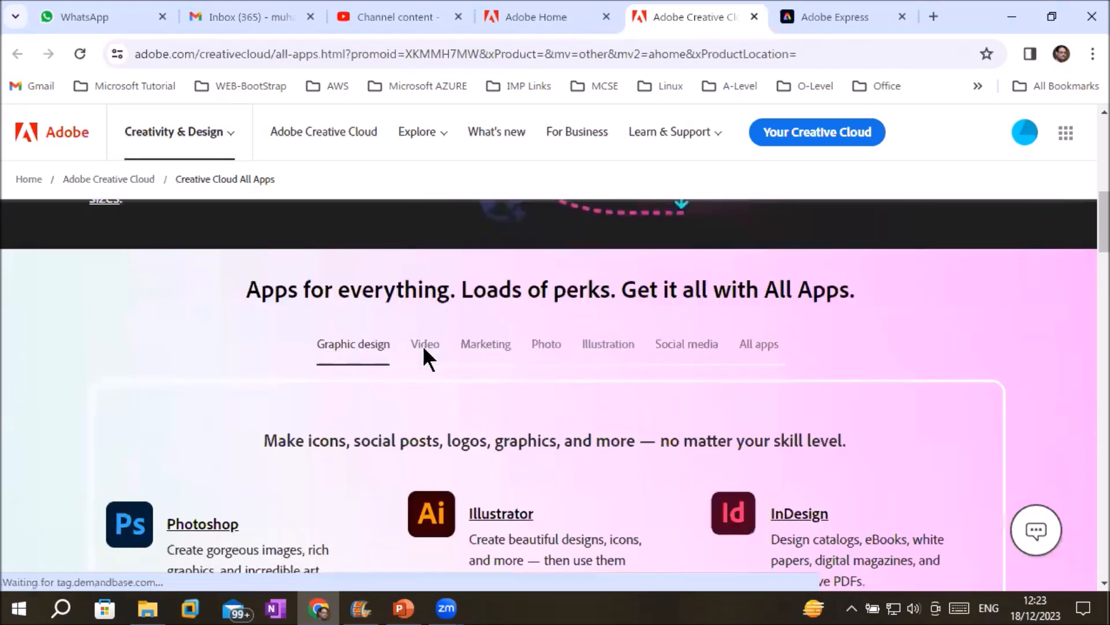
scroll(424, 348, down, 2)
scroll(424, 347, down, 2)
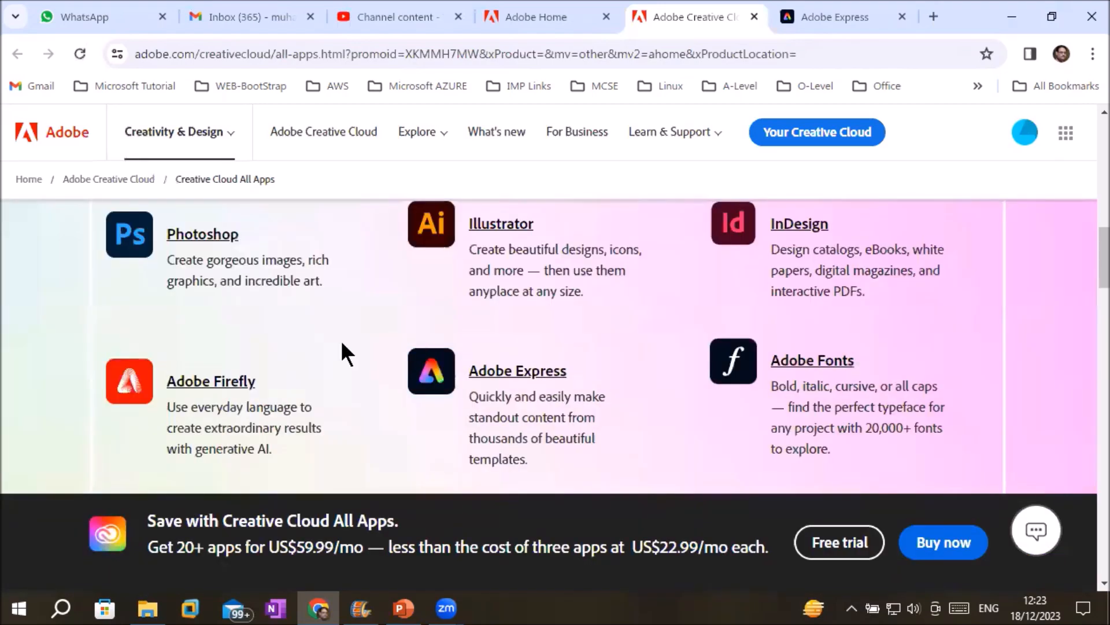
scroll(189, 388, up, 2)
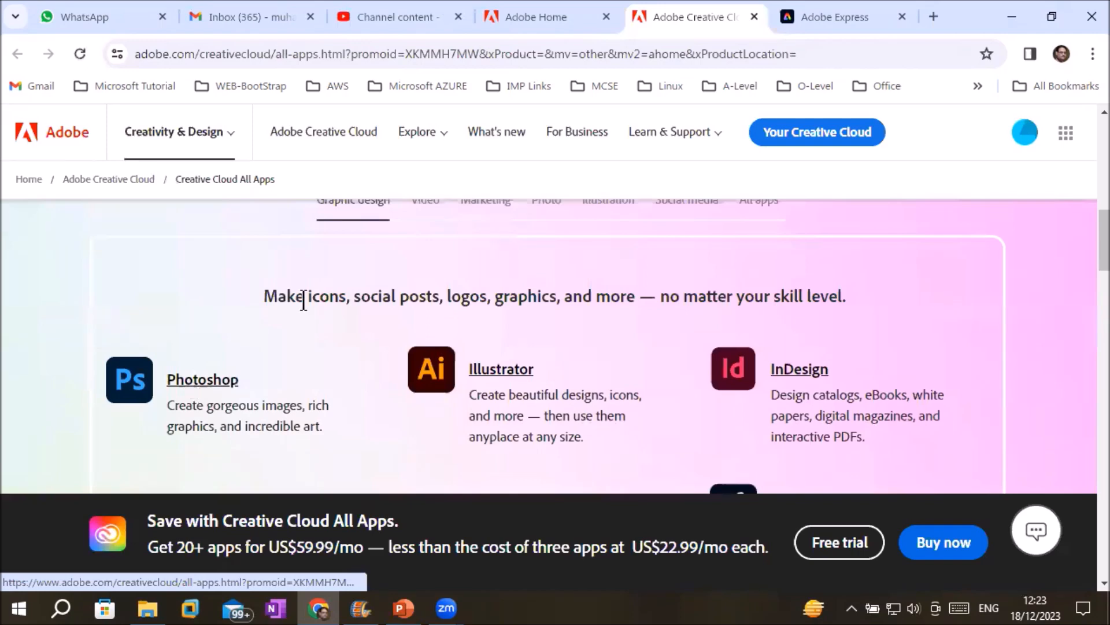
Highlight the heading and Photoshop's description, then open the Photoshop trial plans.
drag(339, 296, 639, 290)
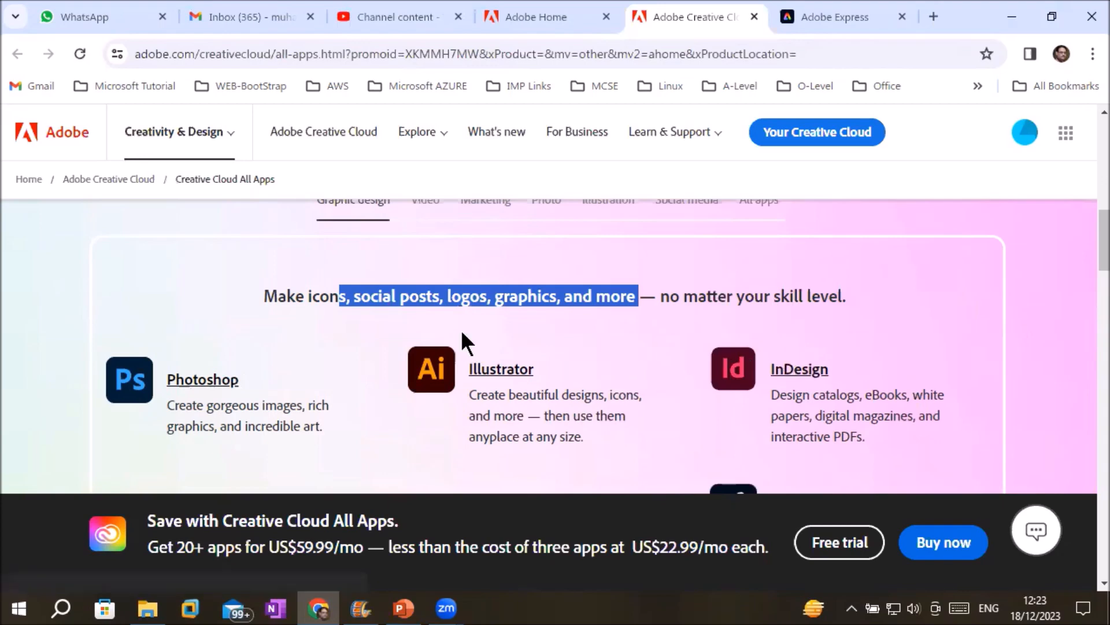
scroll(422, 354, down, 4)
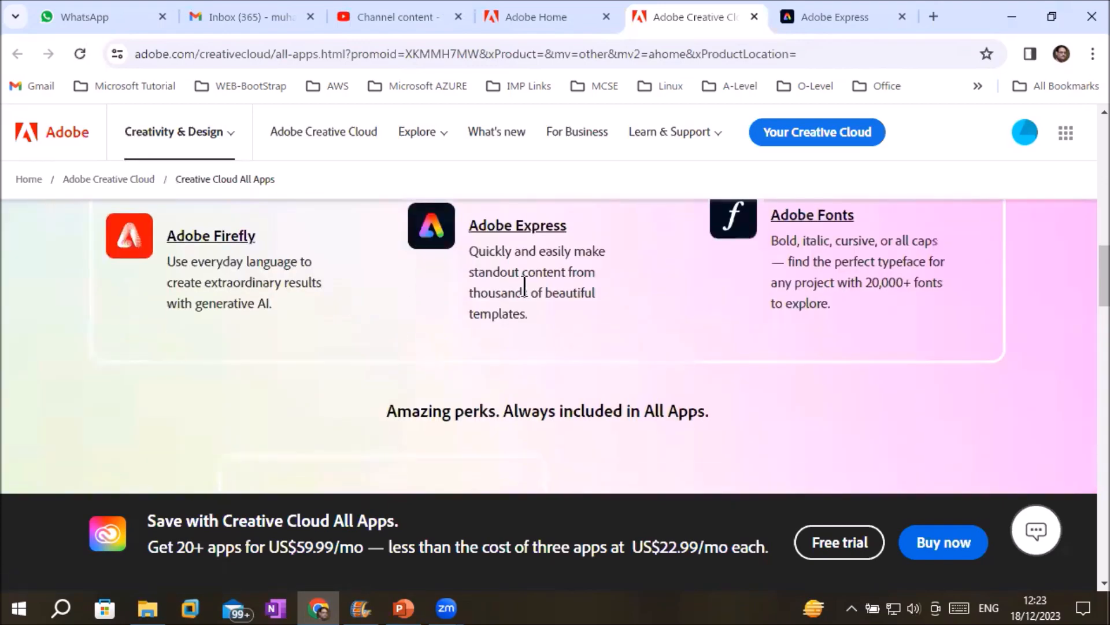
scroll(585, 336, down, 4)
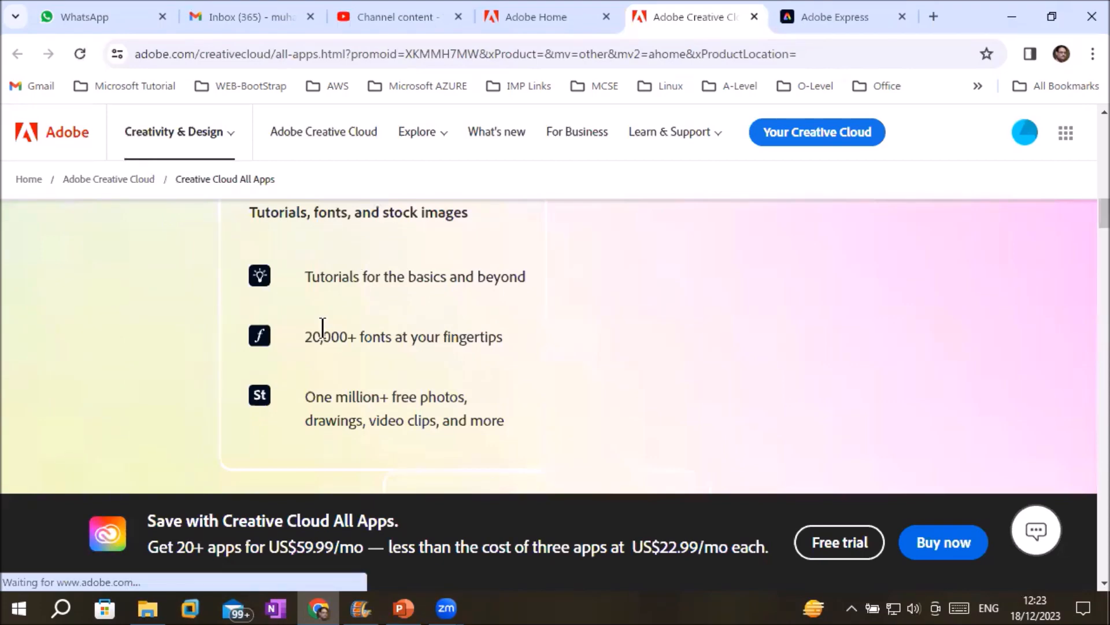
scroll(327, 418, up, 1)
scroll(326, 419, up, 5)
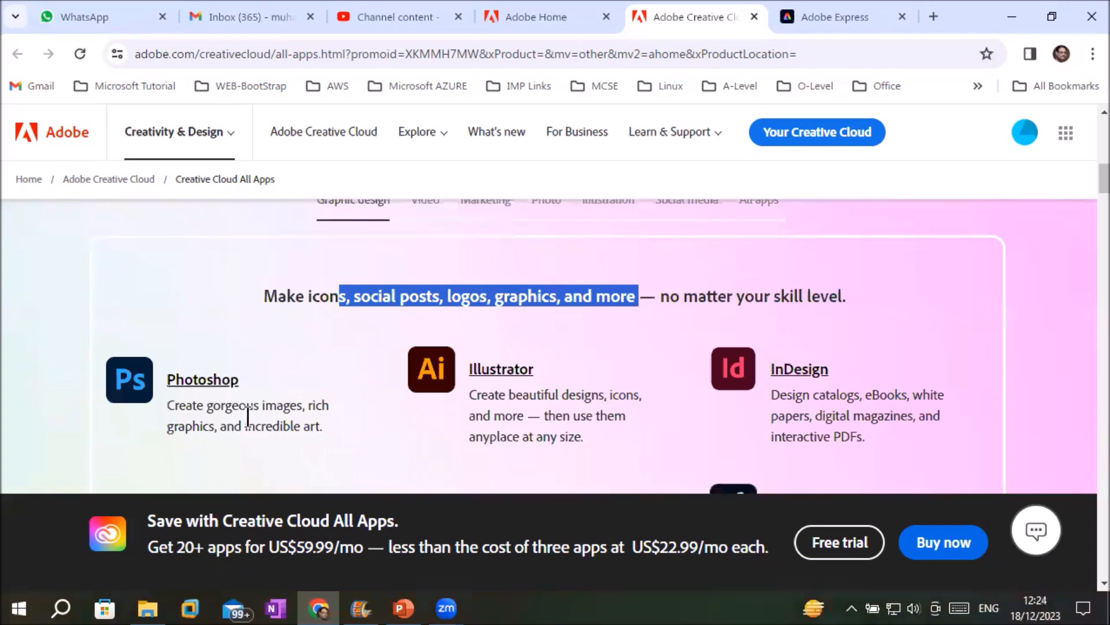
drag(170, 404, 227, 440)
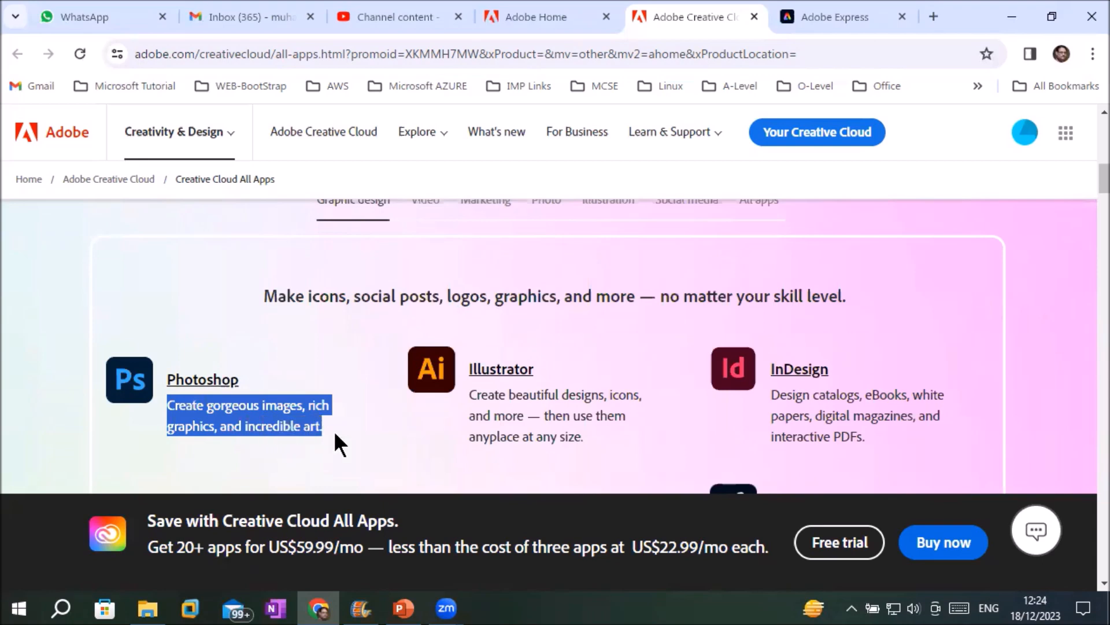
click(210, 380)
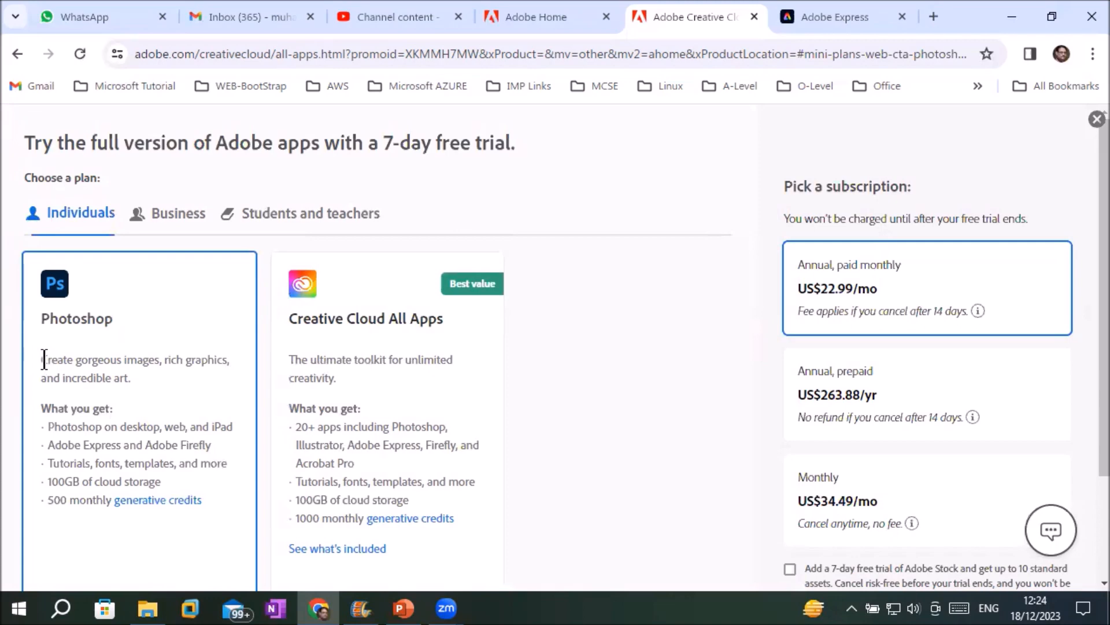
Compare the Photoshop plan's features and trial price with All Apps' 20+ apps and storage.
drag(41, 360, 125, 380)
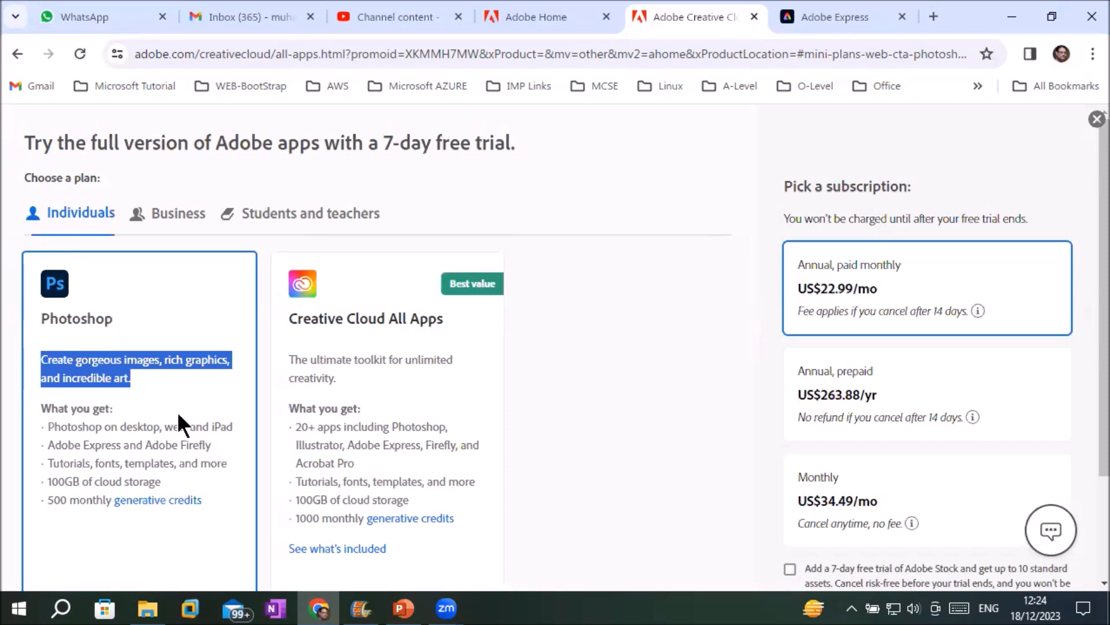
scroll(177, 411, down, 3)
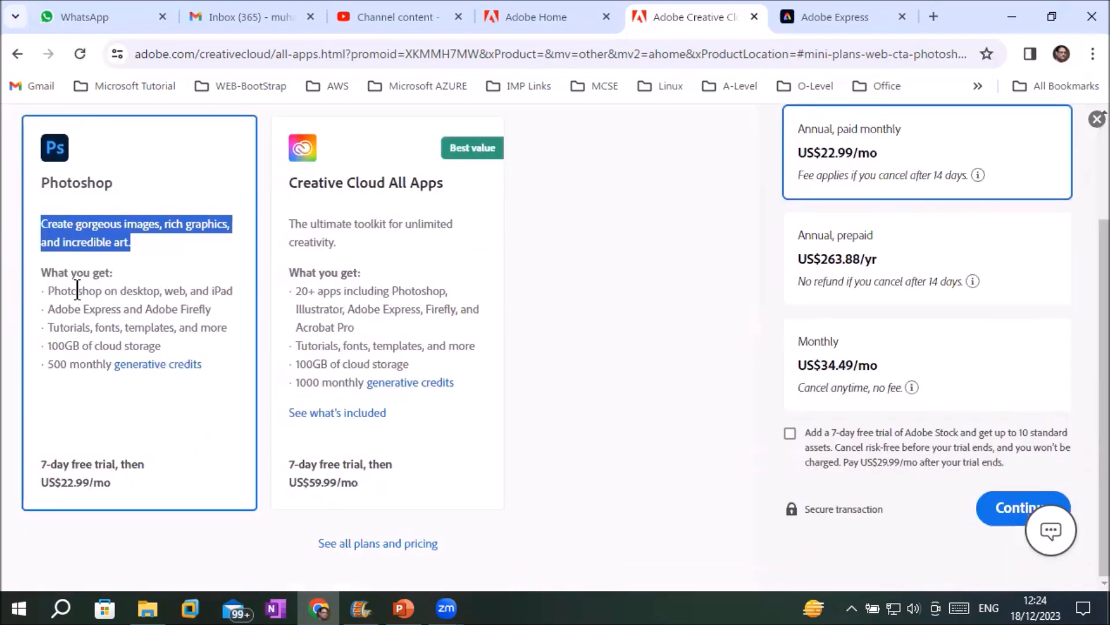
drag(79, 290, 232, 296)
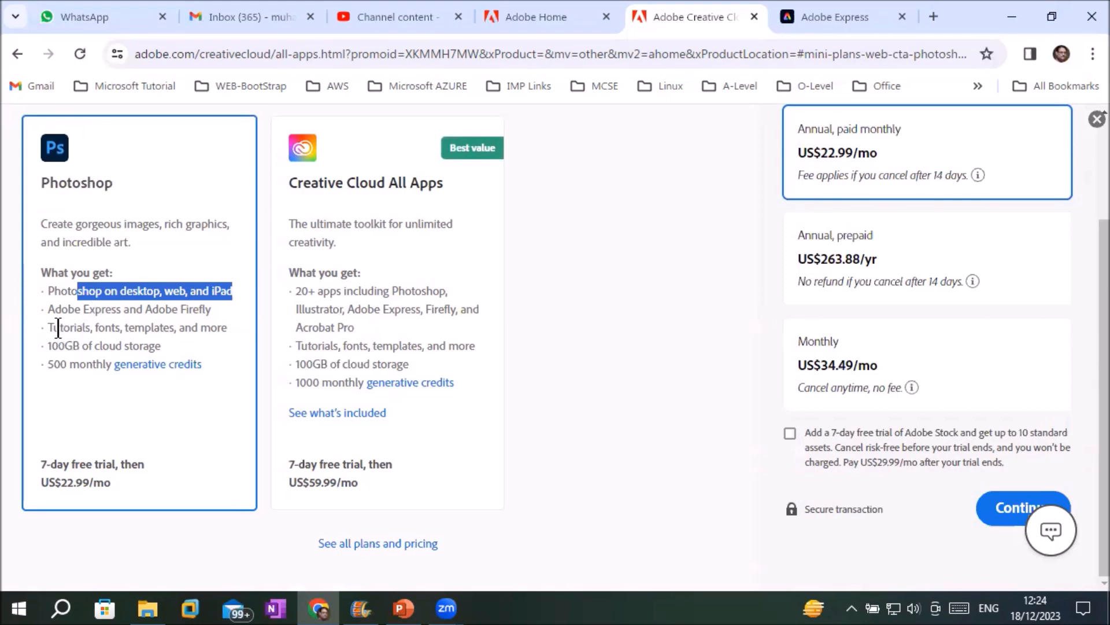
drag(52, 328, 182, 330)
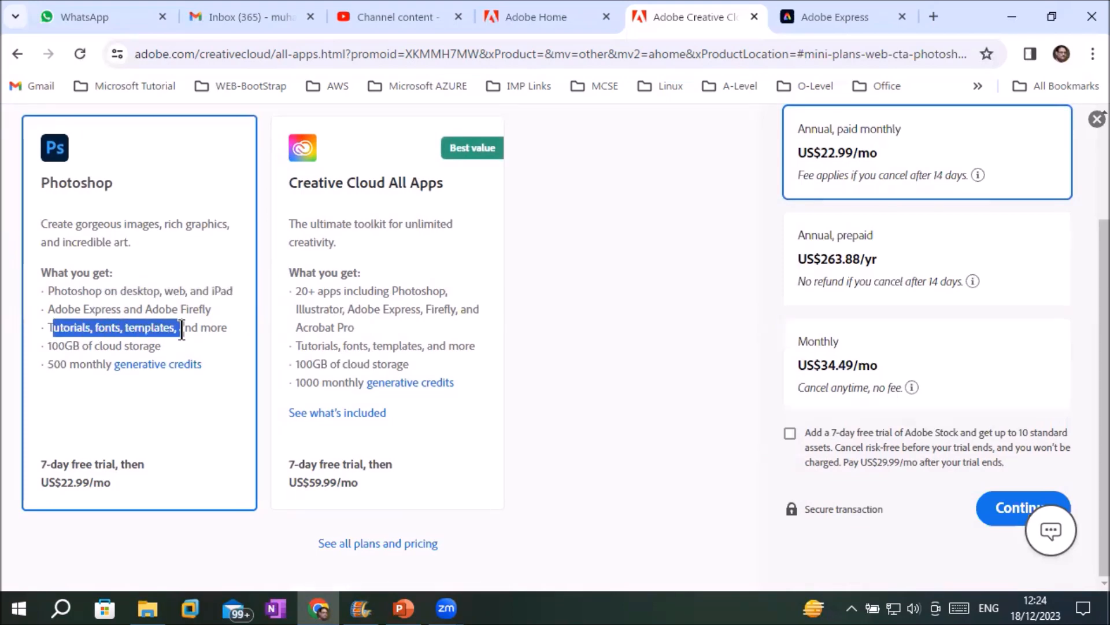
drag(47, 345, 147, 342)
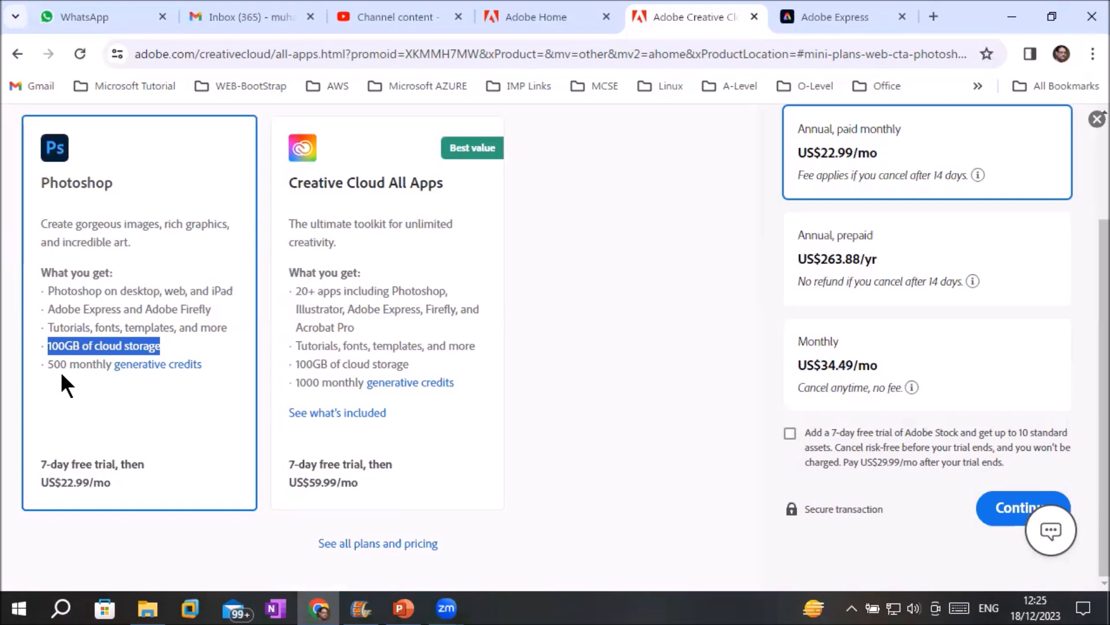
drag(41, 464, 142, 489)
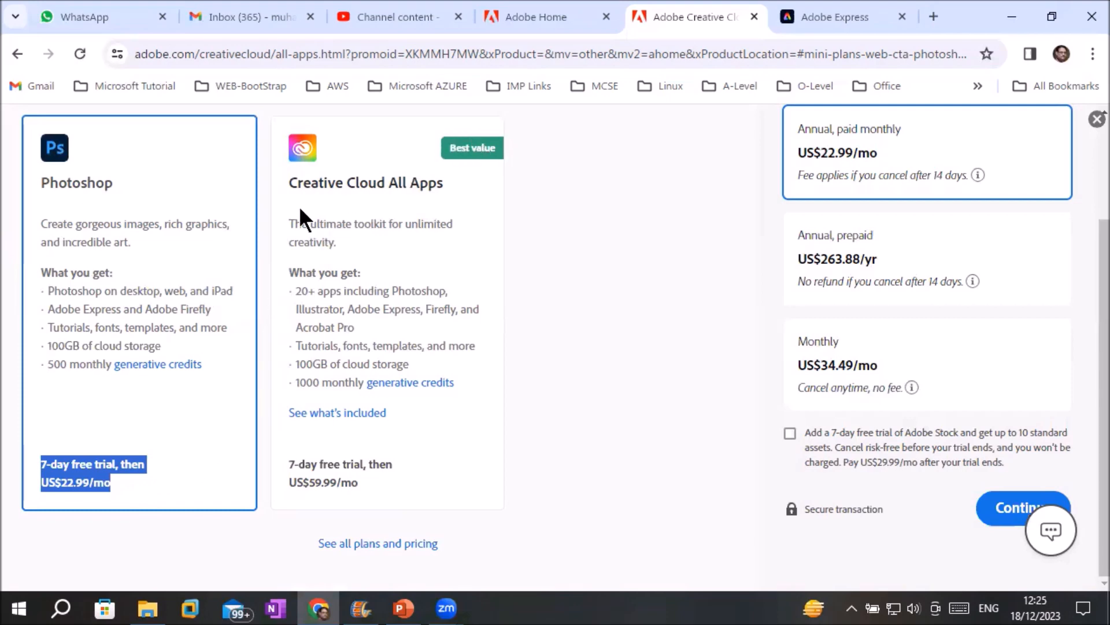
click(294, 290)
drag(295, 291, 390, 328)
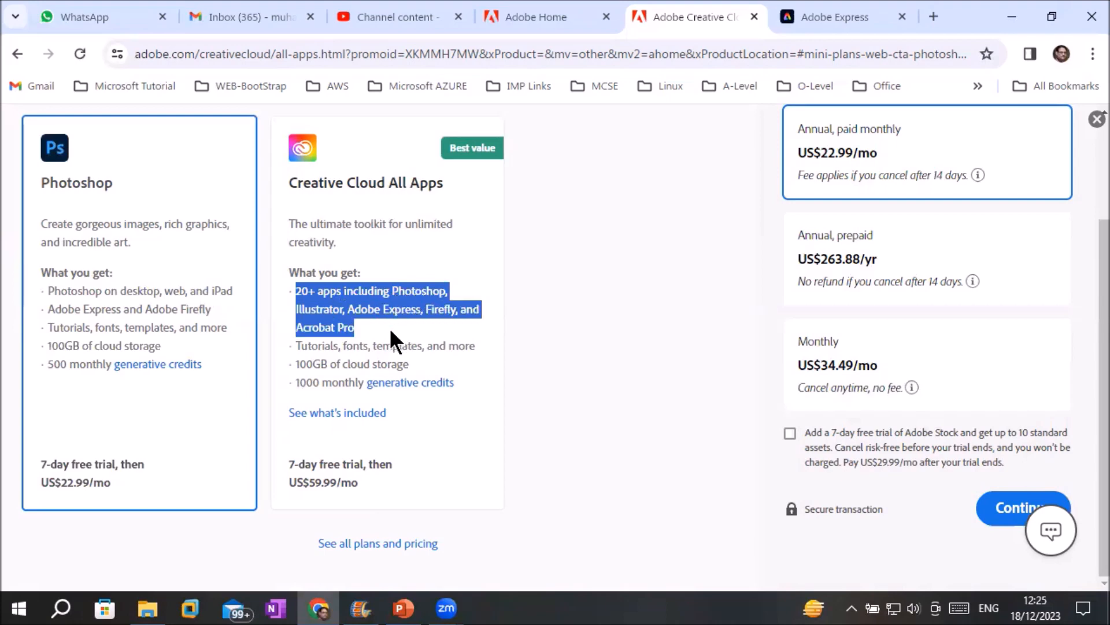
drag(311, 364, 411, 359)
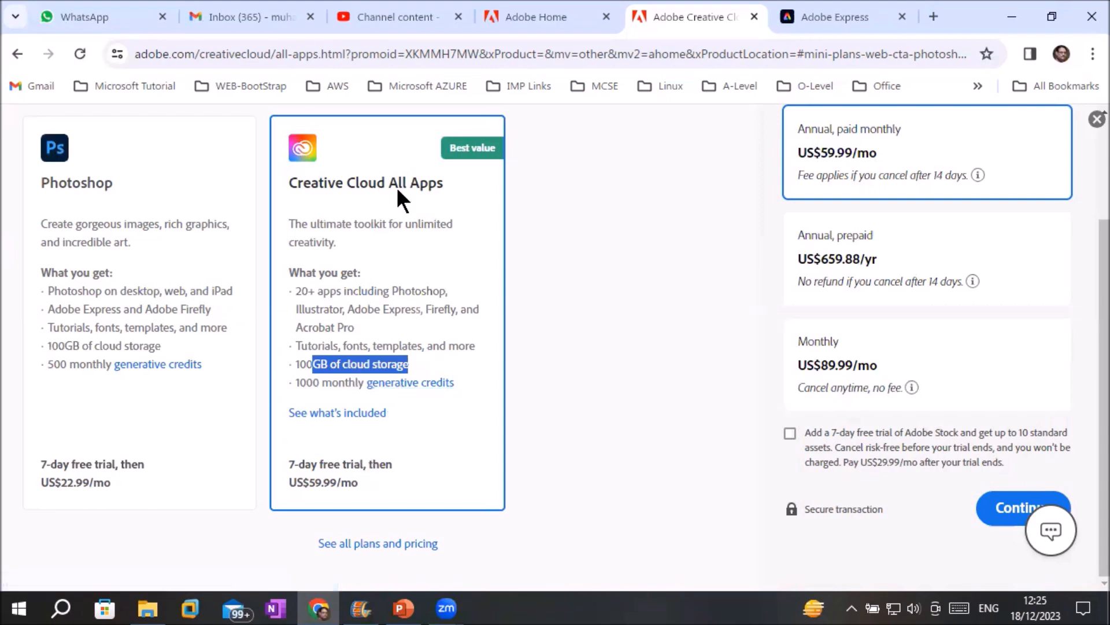
Weigh Photoshop annual prepaid billing, then settle on Creative Cloud All Apps and continue to checkout.
click(363, 196)
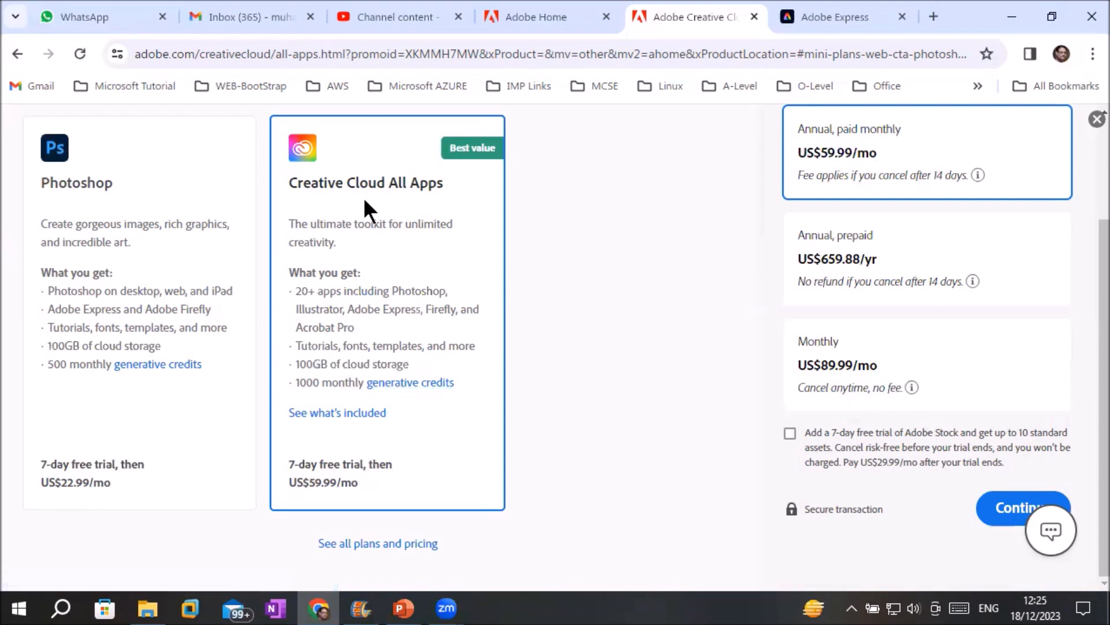
click(73, 197)
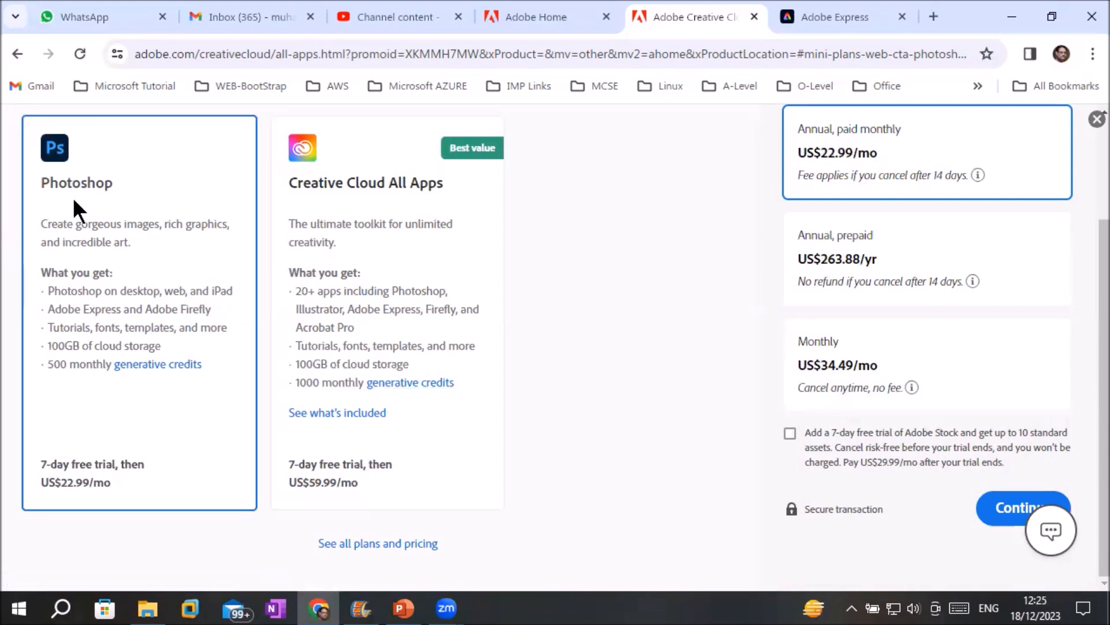
click(404, 196)
click(124, 254)
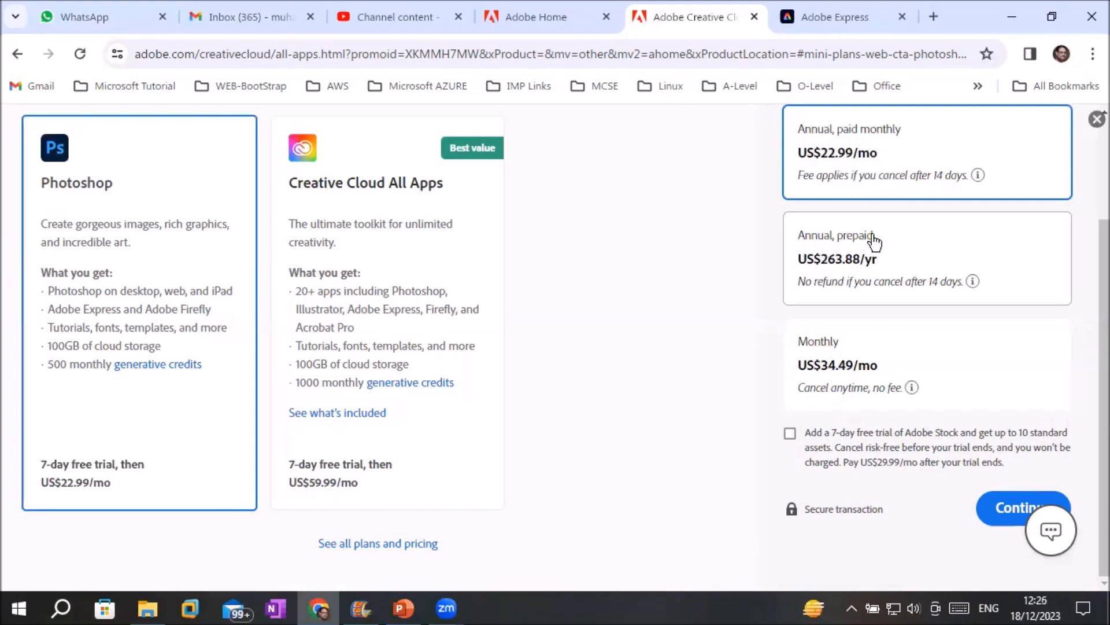
click(892, 239)
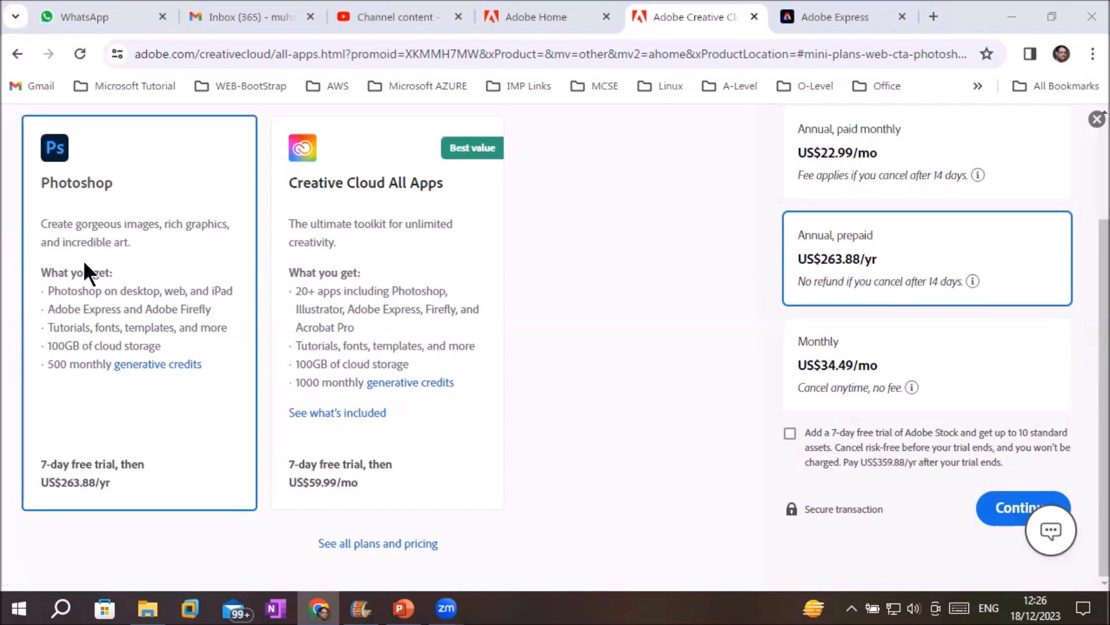
click(373, 196)
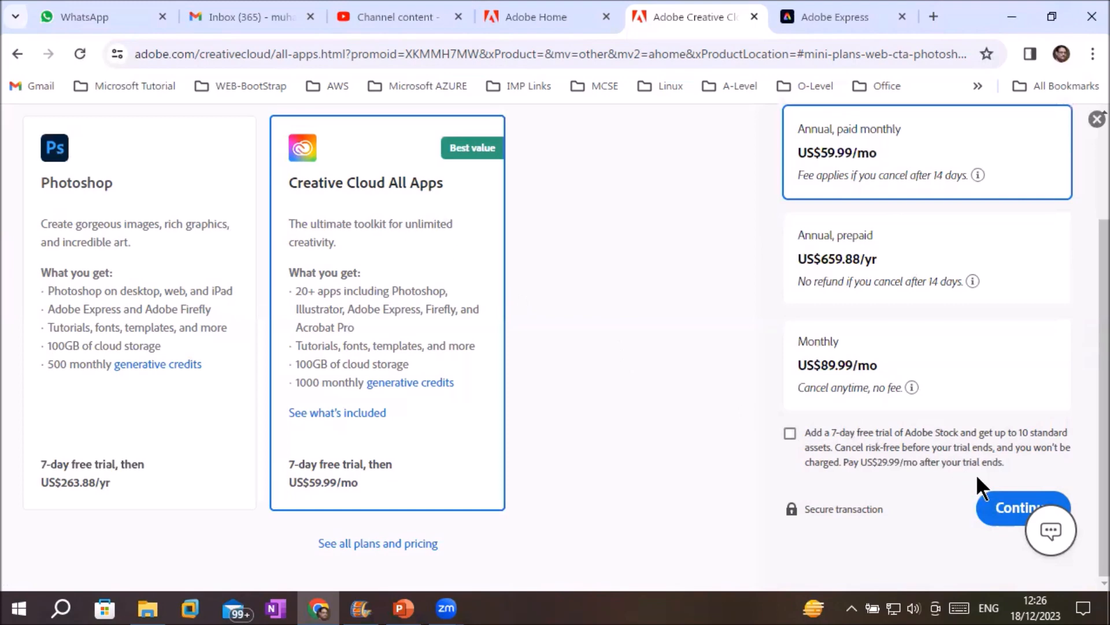
click(1000, 519)
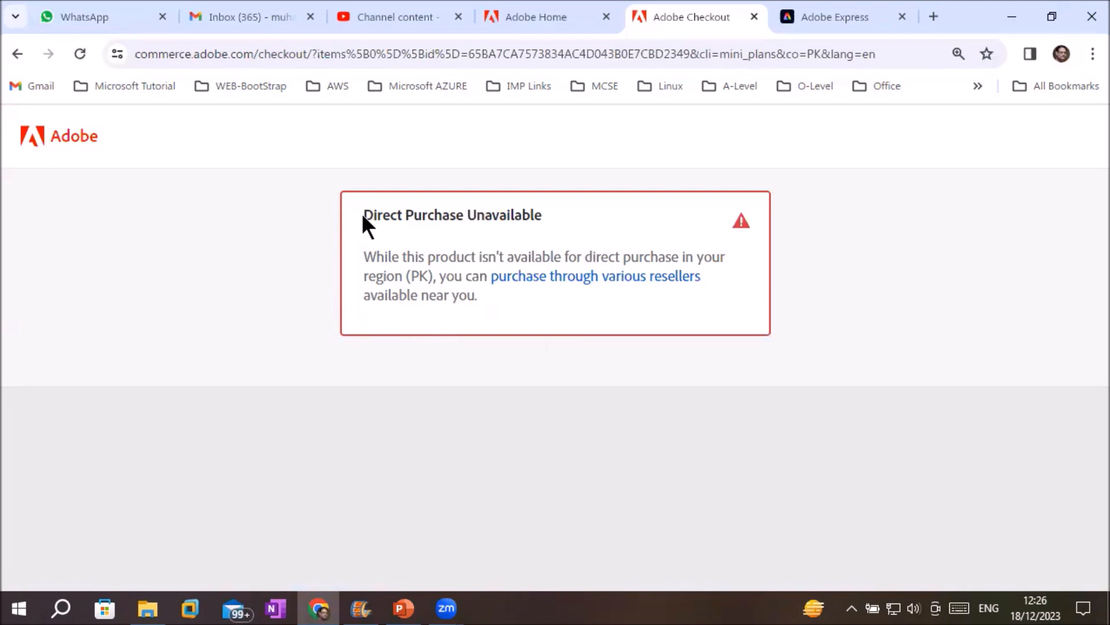
Read the PK region Direct Purchase Unavailable notice, then go back to the All Apps page.
drag(365, 217, 691, 295)
click(611, 315)
drag(585, 257, 433, 276)
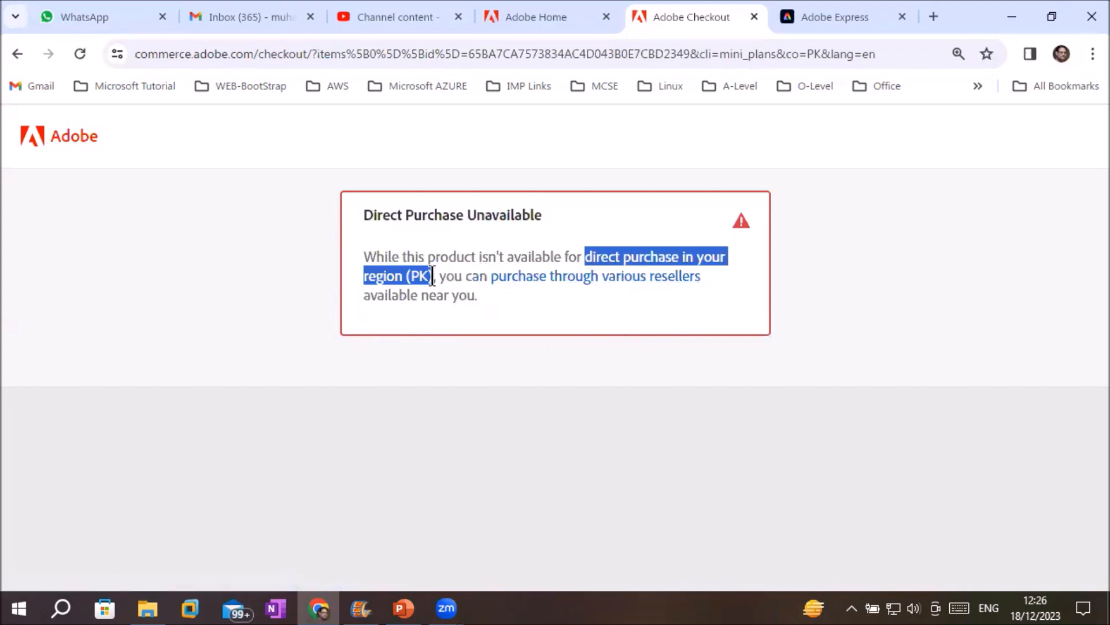
click(16, 53)
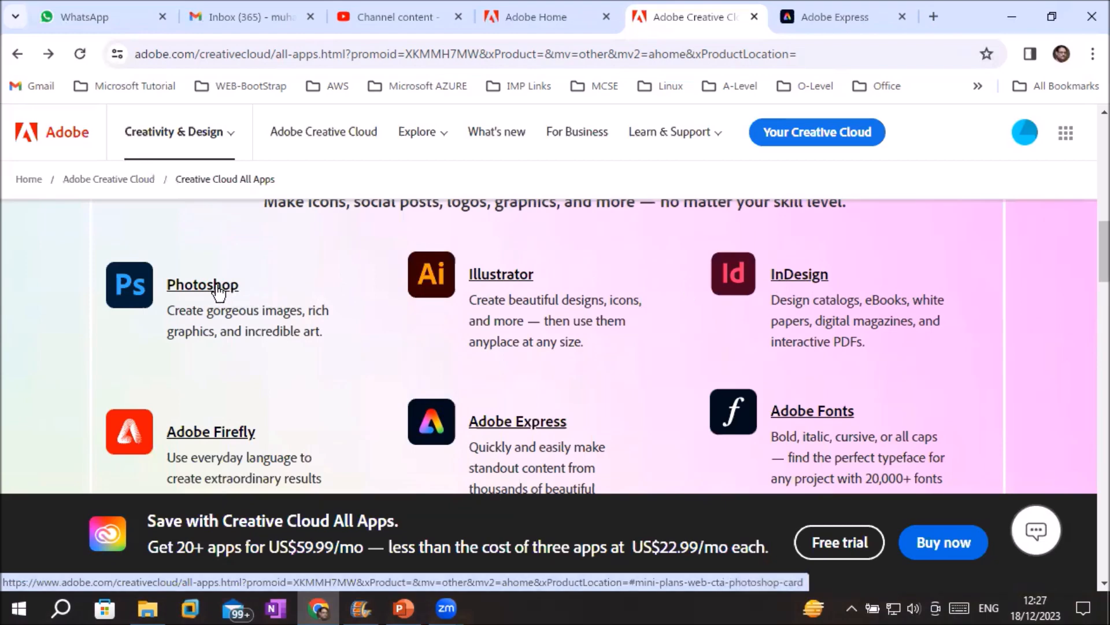
Open the plans and pricing page and review the Business All Apps plan's app count.
click(231, 141)
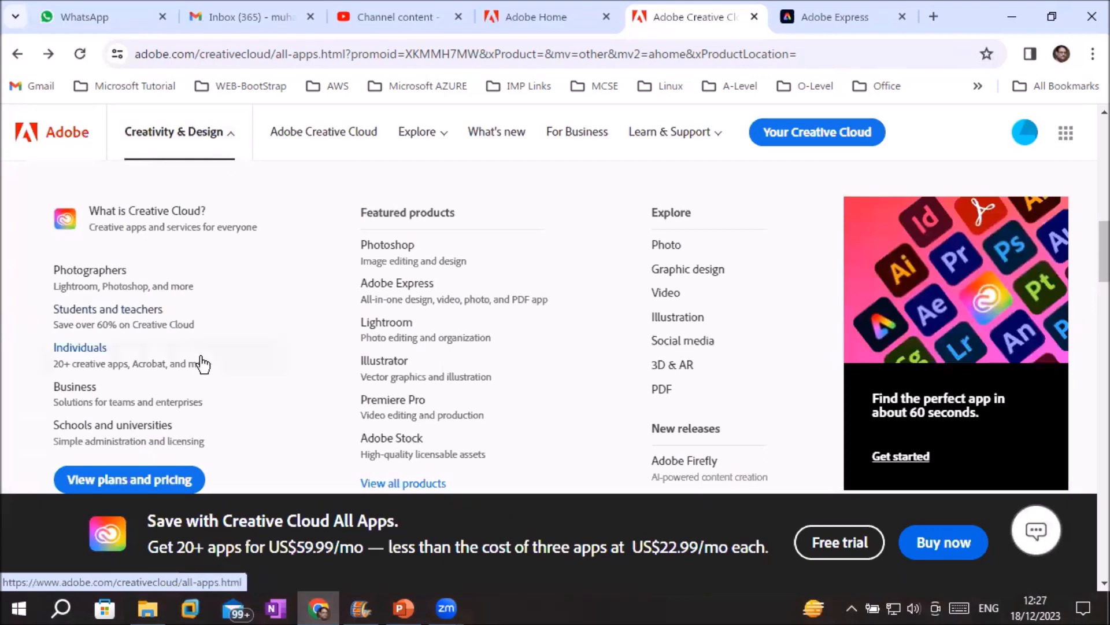
click(122, 484)
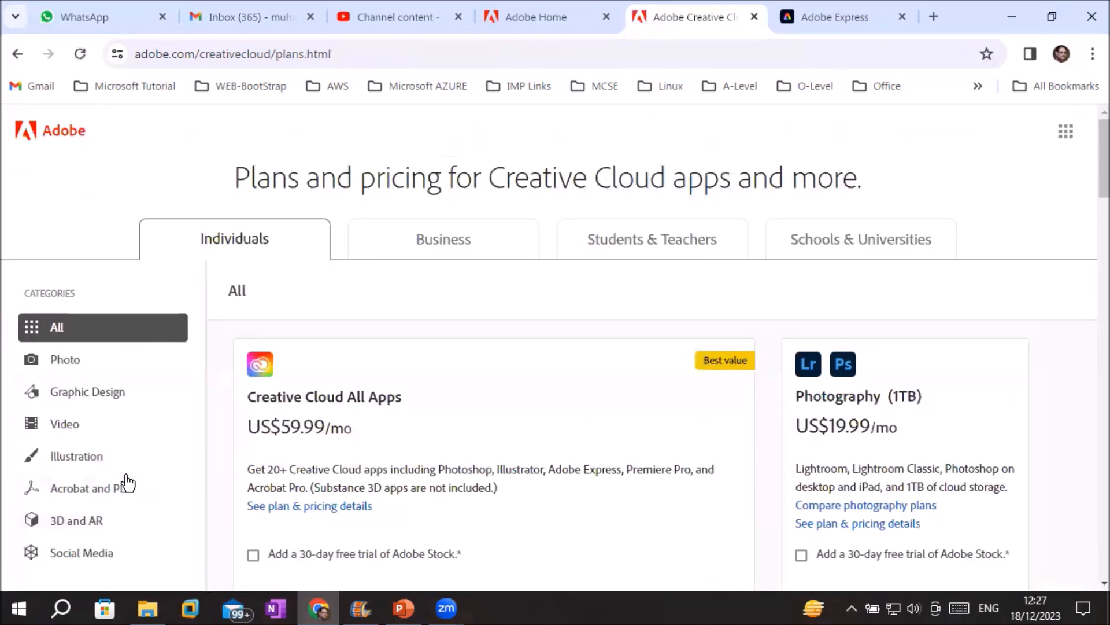
click(460, 246)
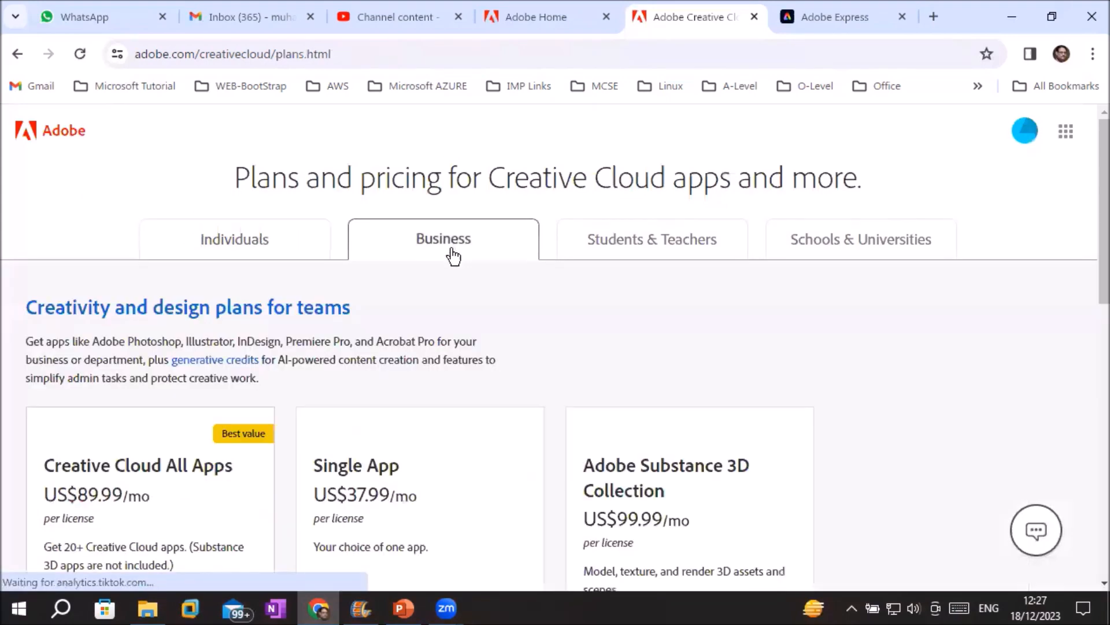
scroll(465, 367, down, 5)
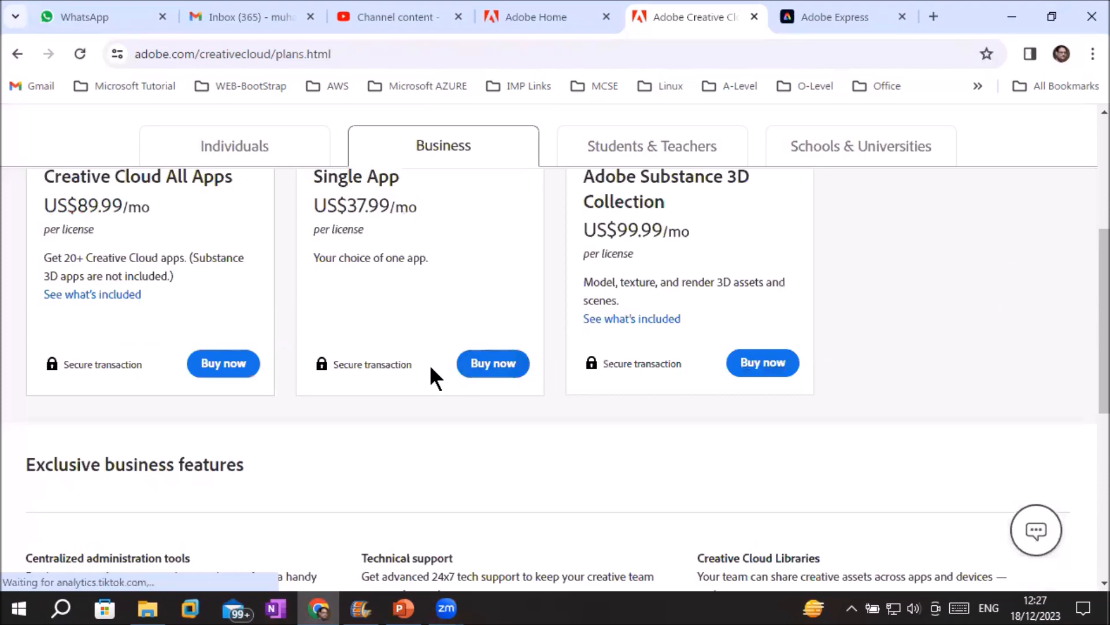
scroll(432, 373, up, 2)
drag(44, 403, 159, 401)
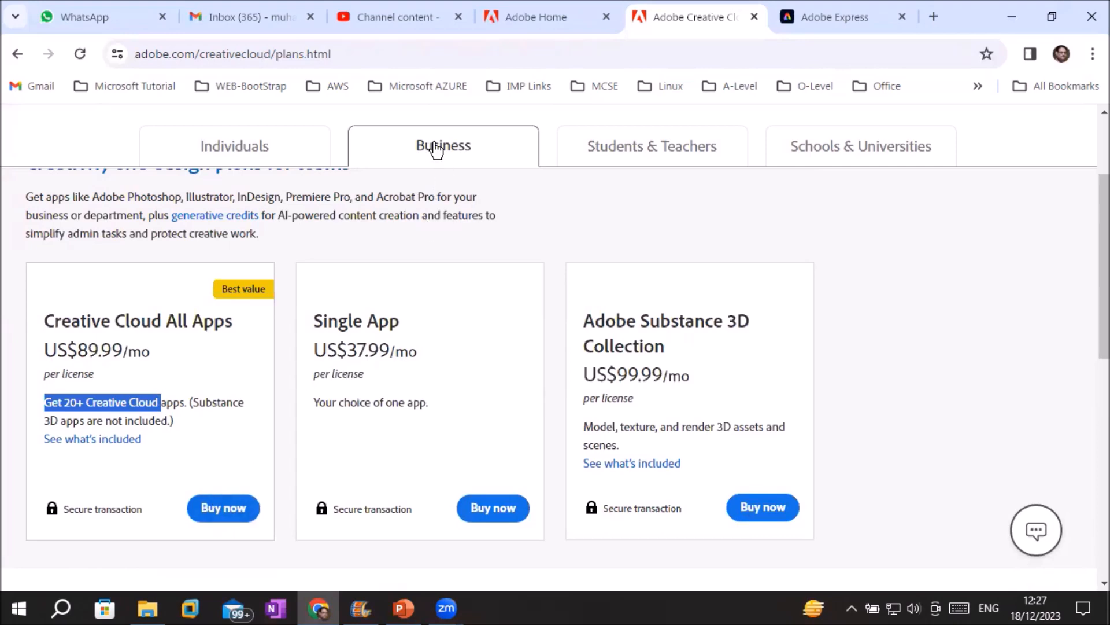
Show Students & Teachers pricing and highlight the US$19.99/mo All Apps price.
scroll(515, 347, down, 7)
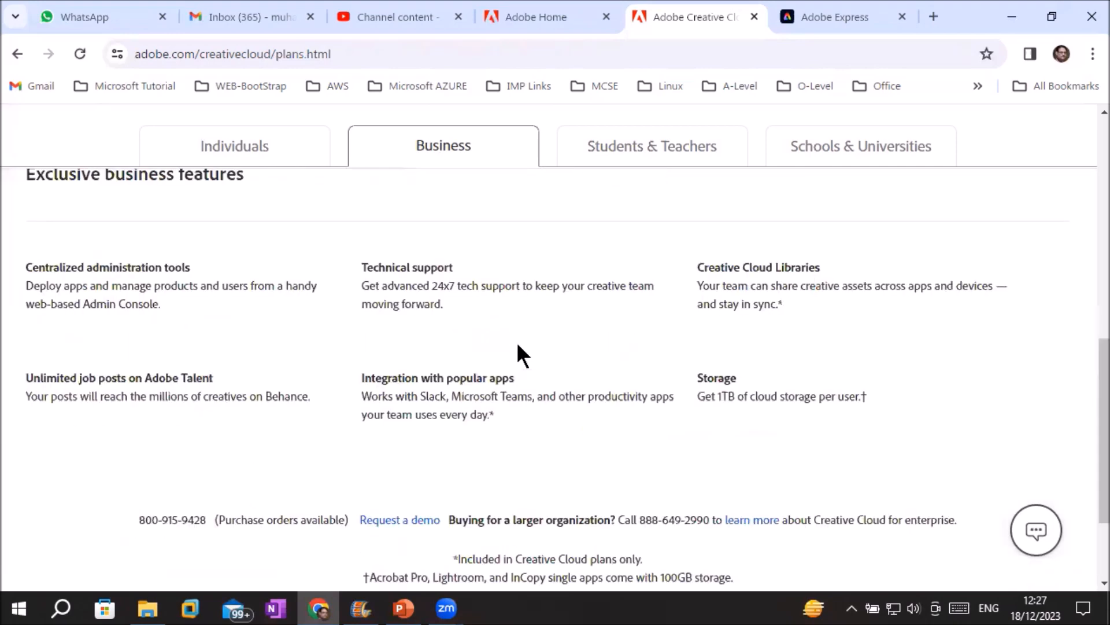
scroll(516, 342, down, 2)
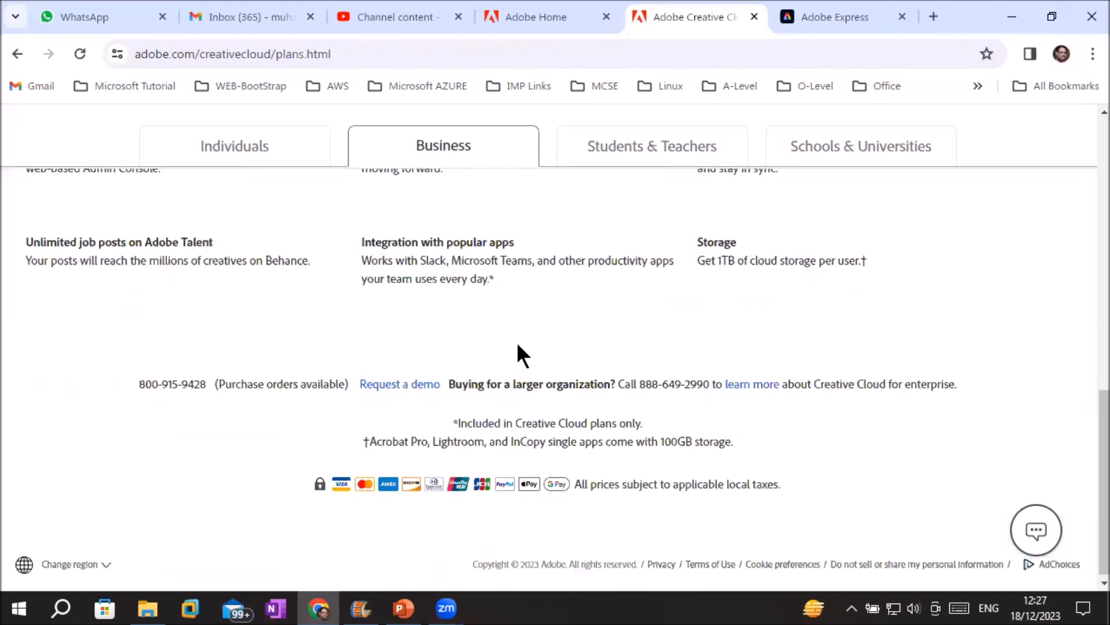
scroll(588, 200, up, 9)
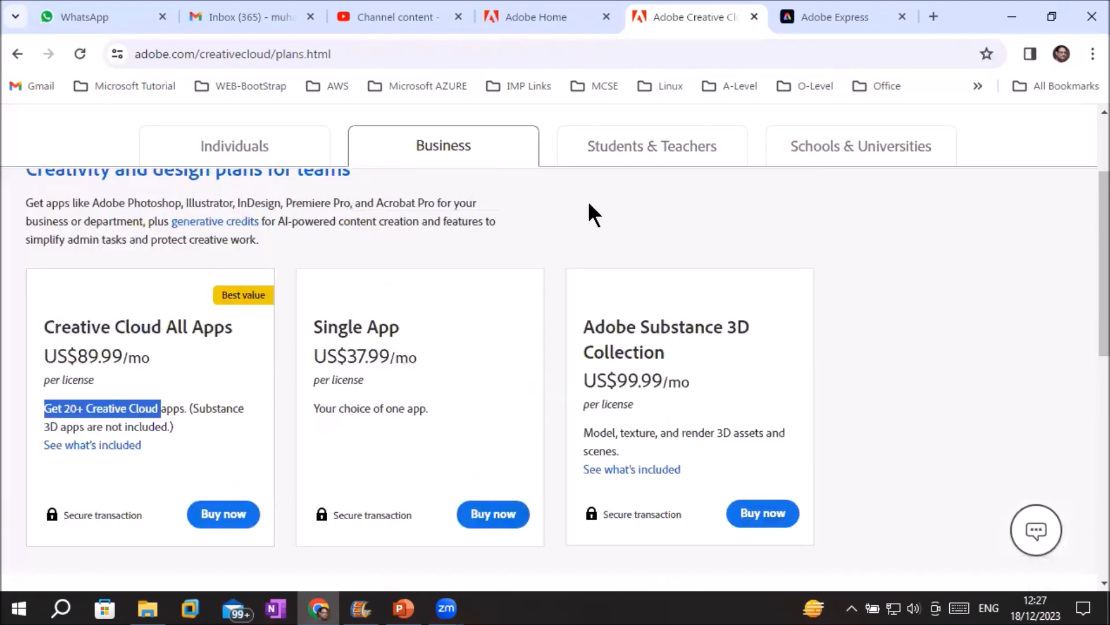
click(645, 153)
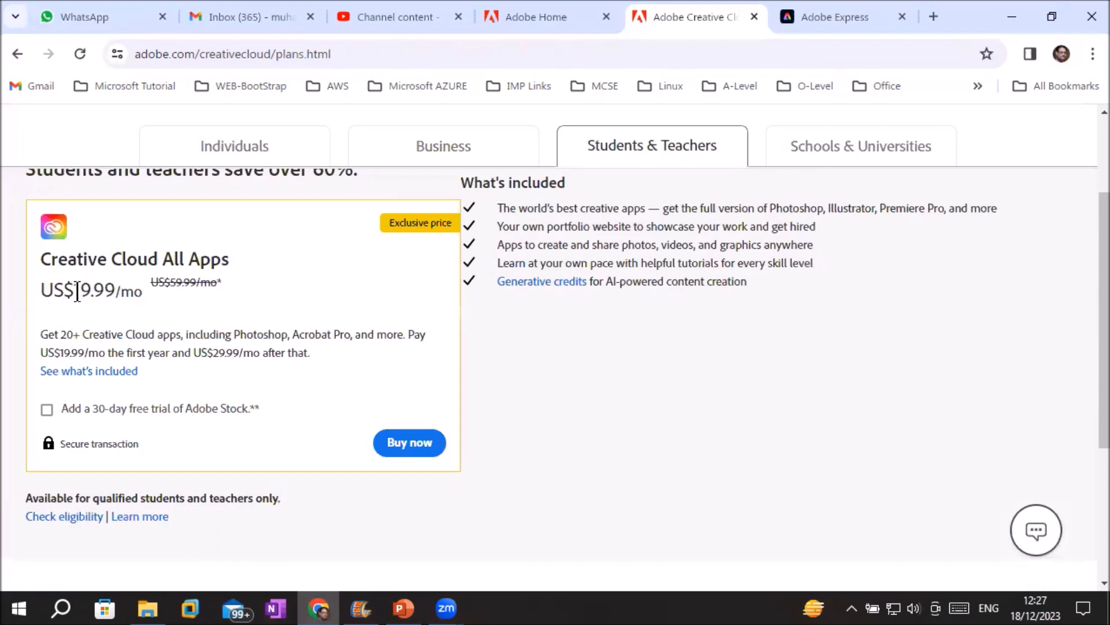
drag(75, 289, 120, 290)
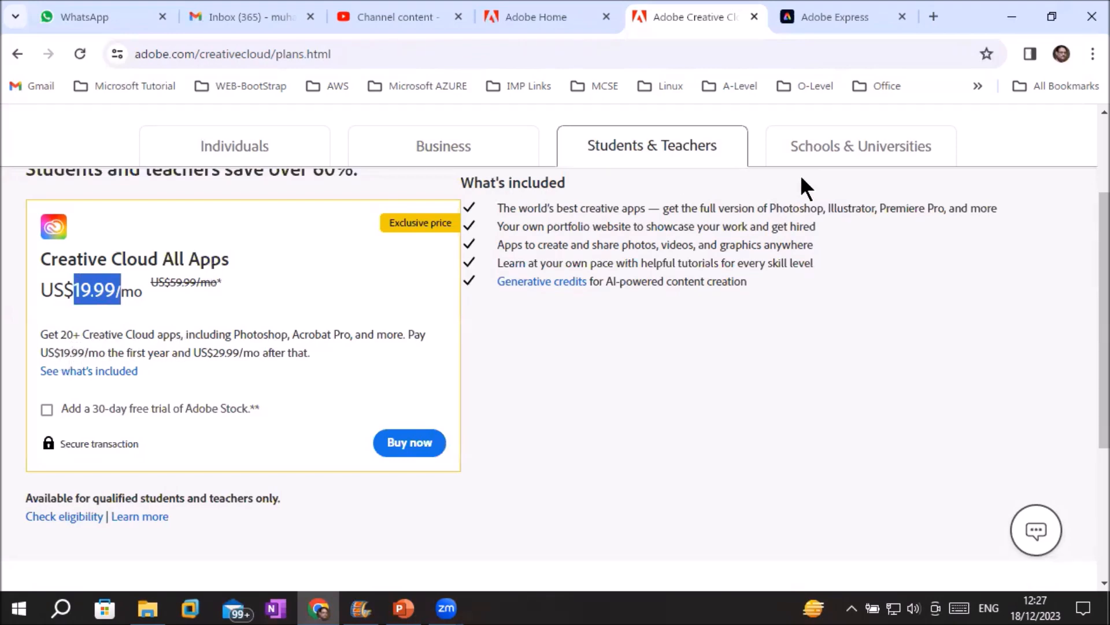
Show Schools & Universities plans, highlighting Per Named-user, Per Shared Device and Student Pack licenses.
click(829, 159)
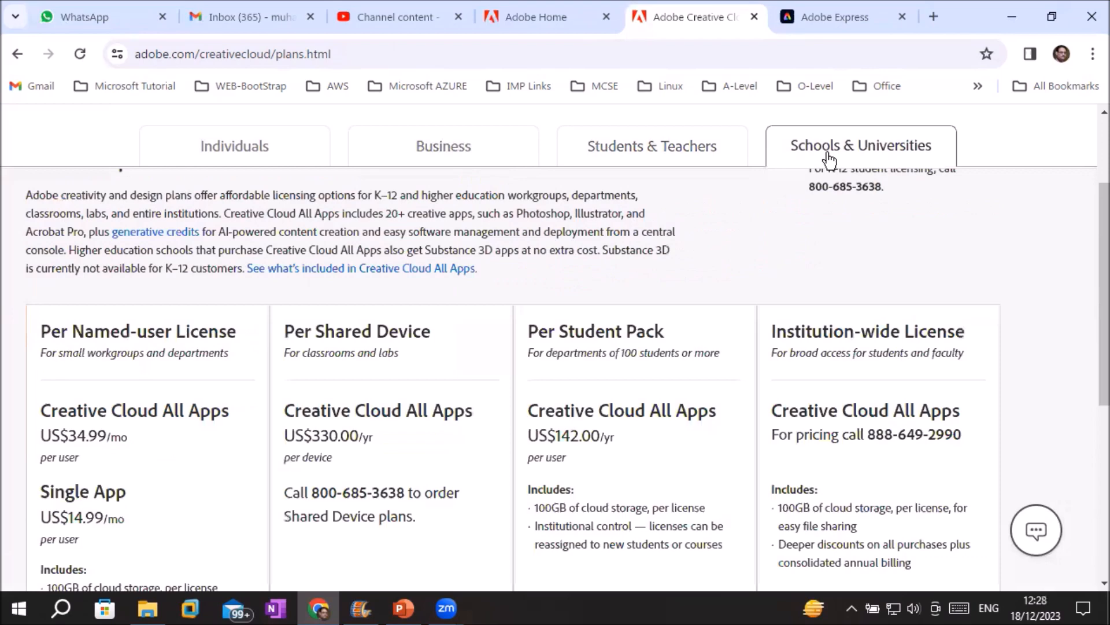
scroll(384, 359, down, 3)
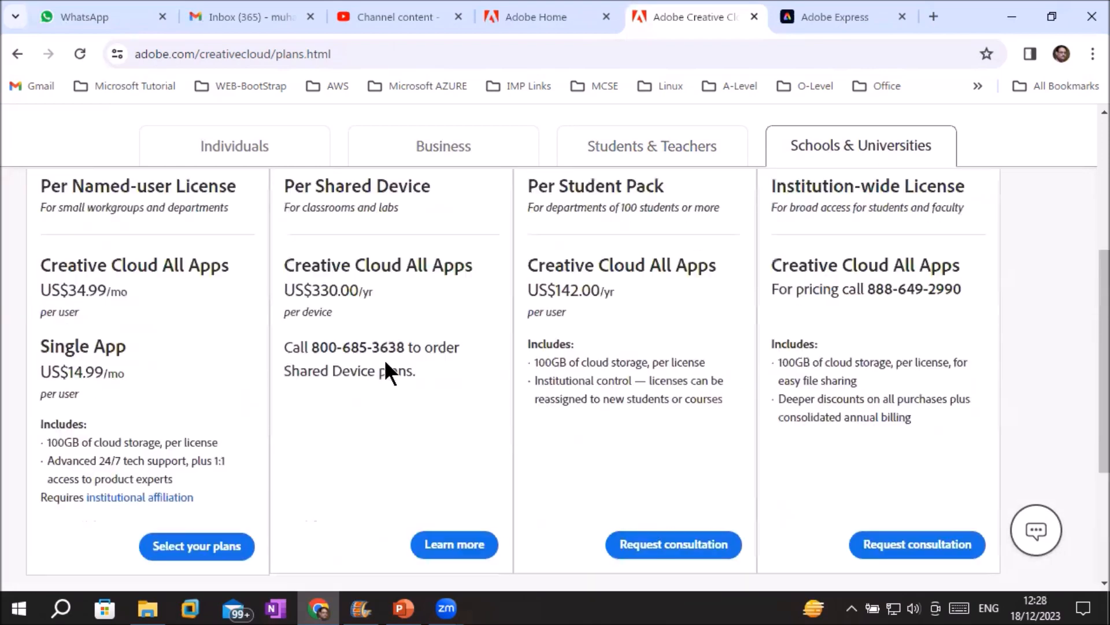
scroll(109, 245, up, 3)
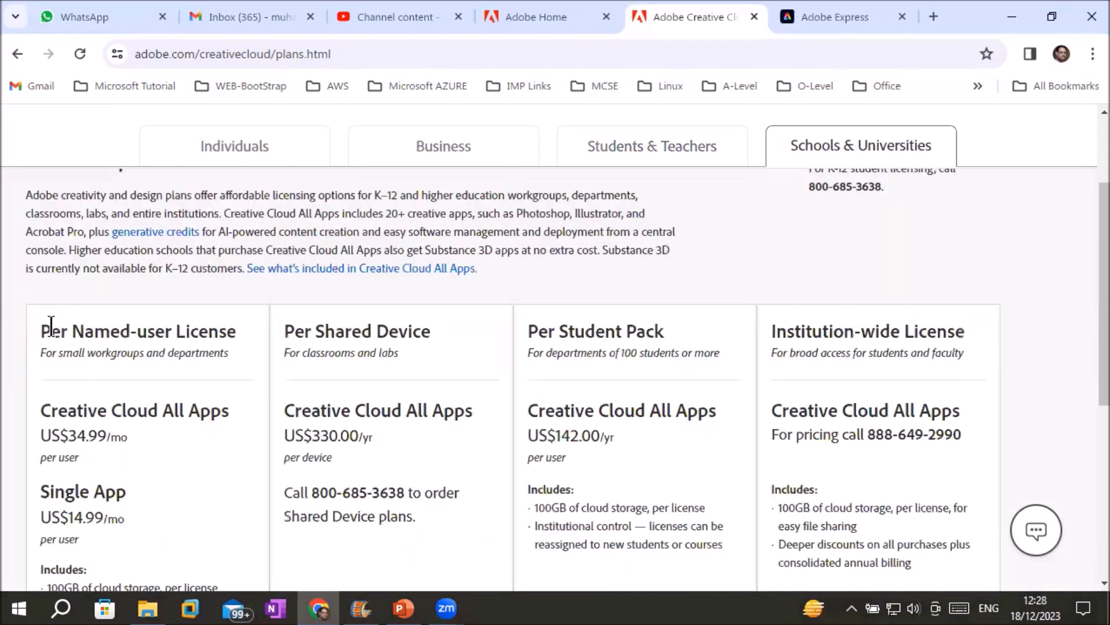
drag(51, 330, 227, 330)
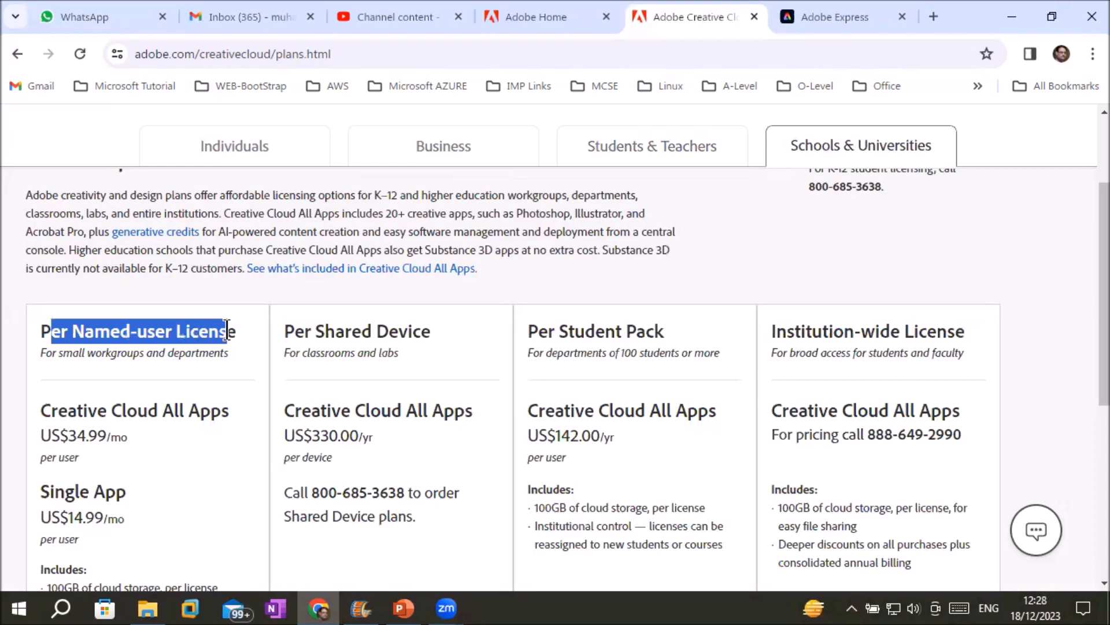
drag(294, 331, 435, 332)
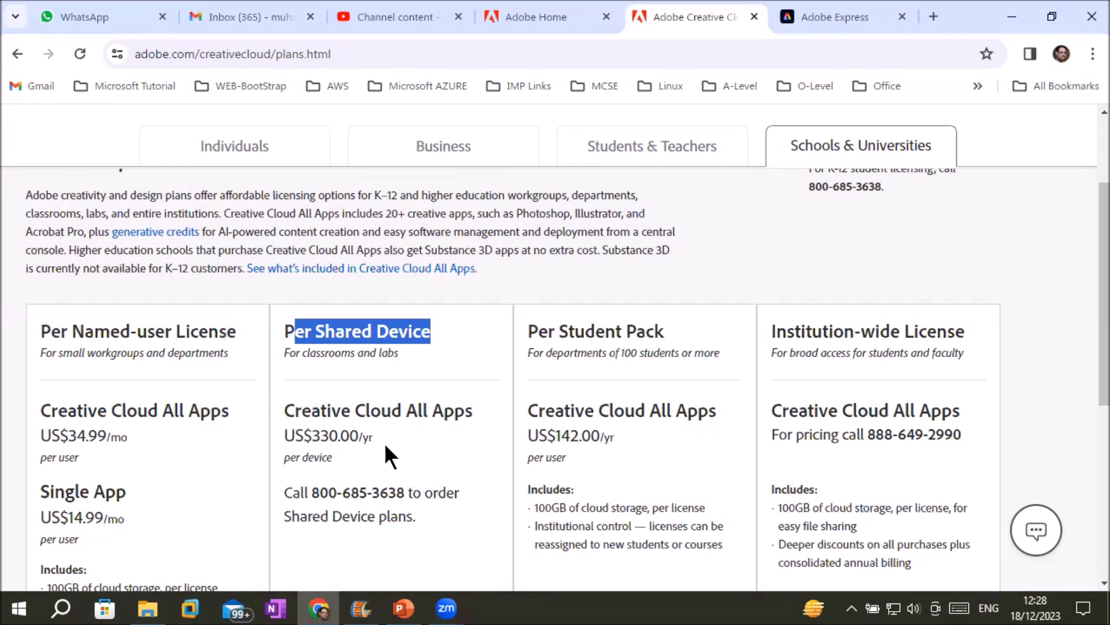
scroll(382, 453, down, 3)
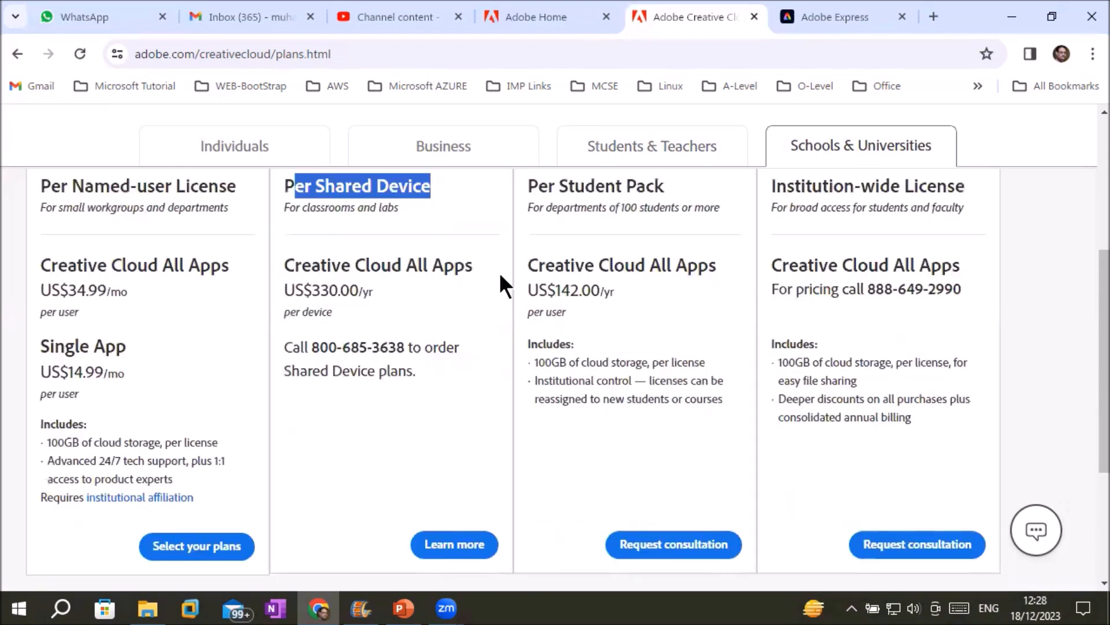
drag(532, 209, 636, 226)
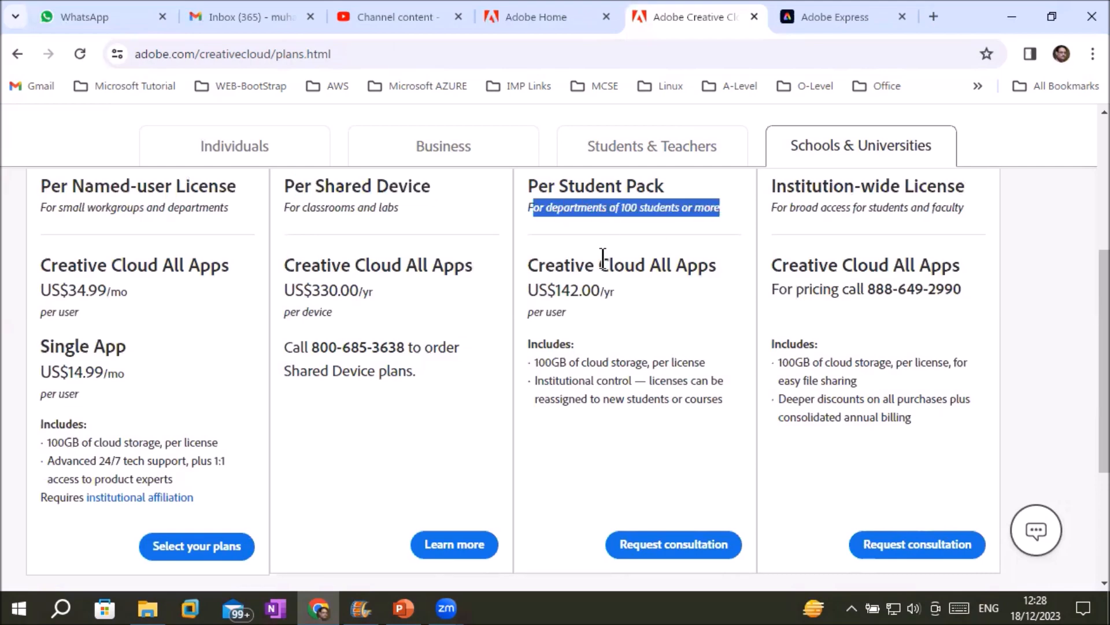
scroll(581, 280, up, 3)
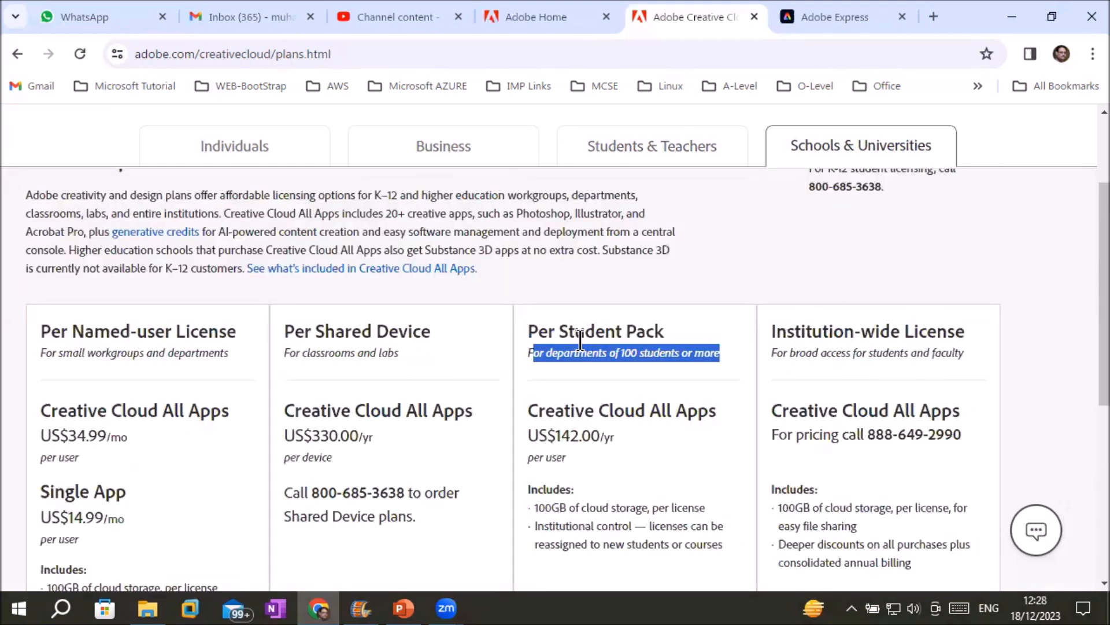
scroll(579, 338, down, 5)
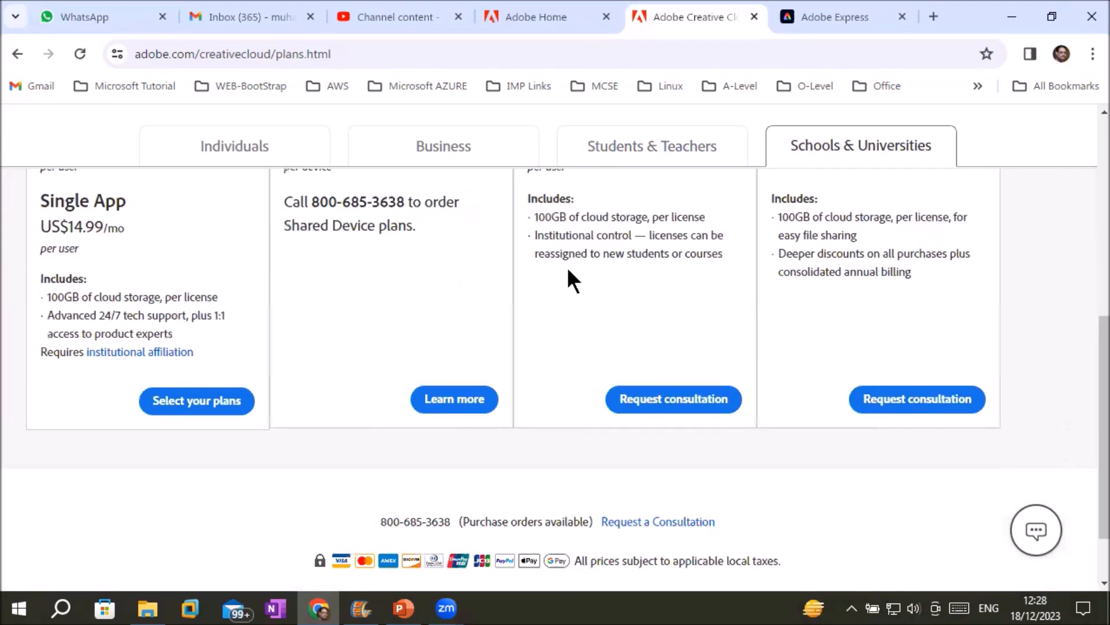
scroll(808, 251, up, 3)
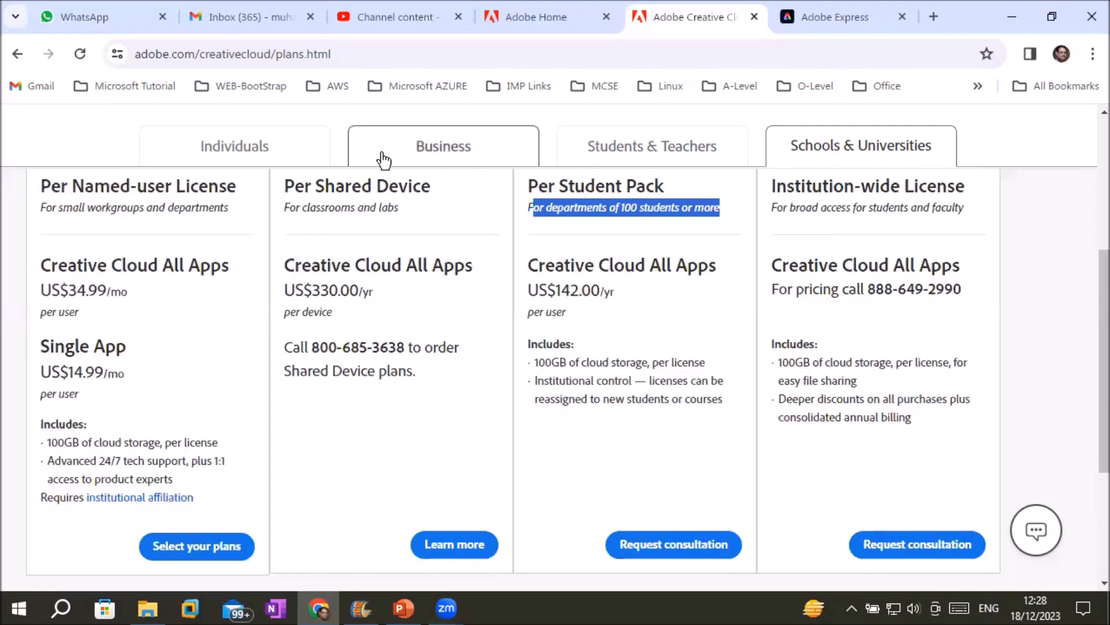
Return to Individuals plans and add the 30-day Adobe Stock trial to Photography (1TB).
click(251, 156)
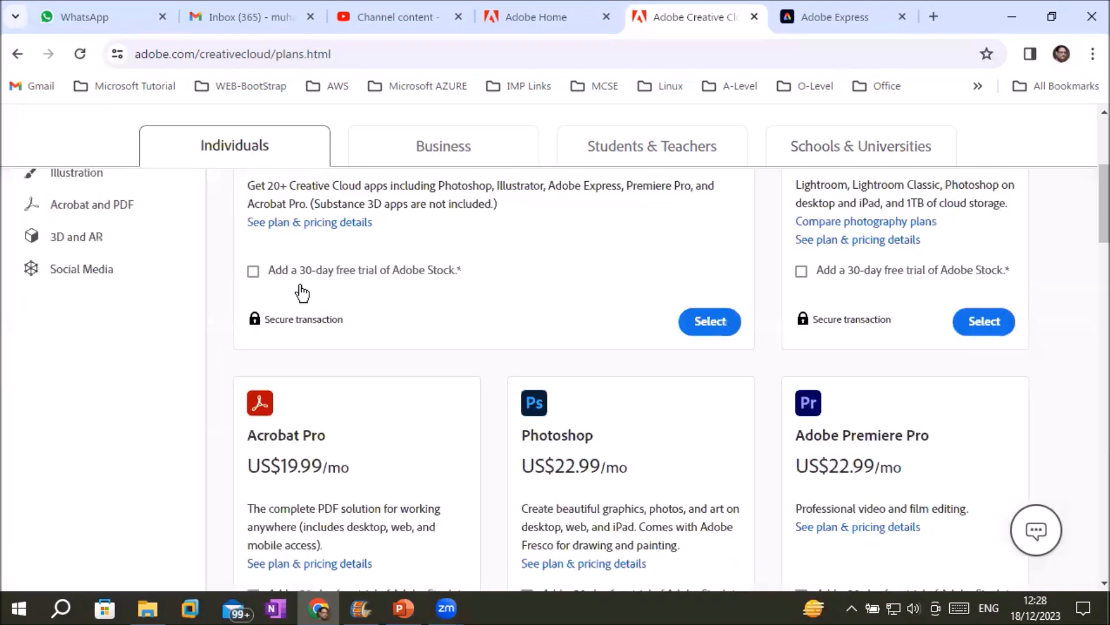
scroll(358, 382, up, 5)
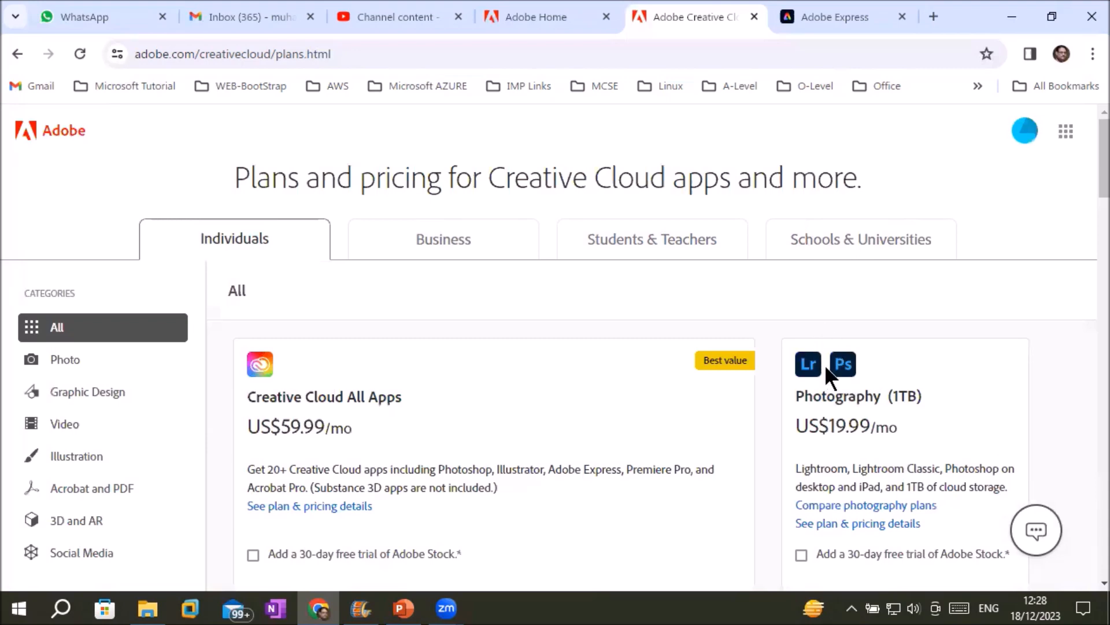
scroll(775, 416, down, 5)
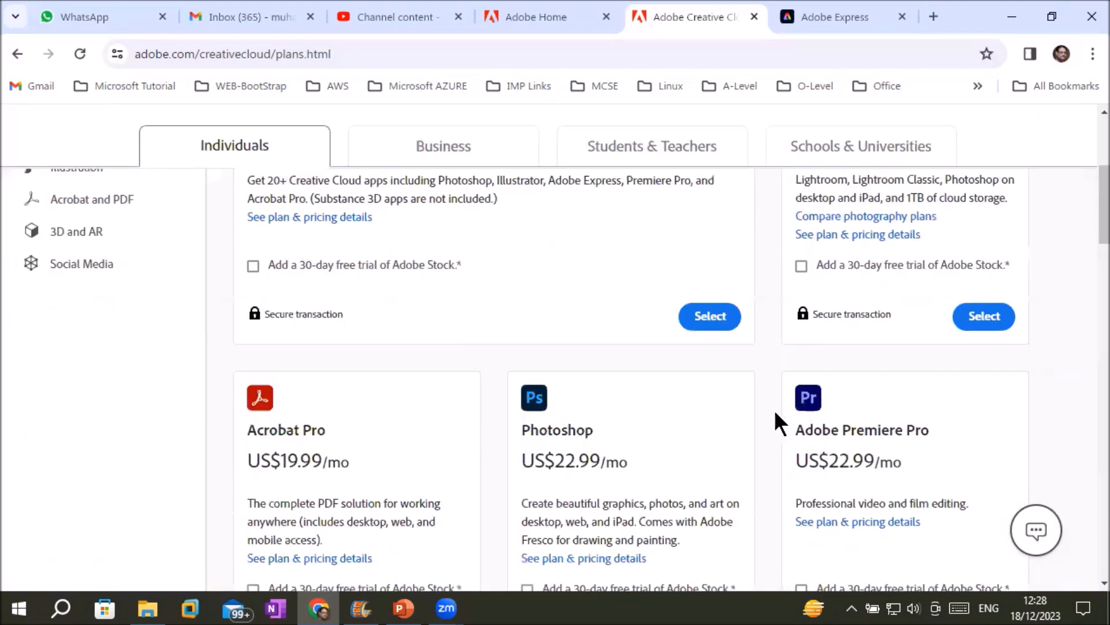
scroll(775, 415, up, 3)
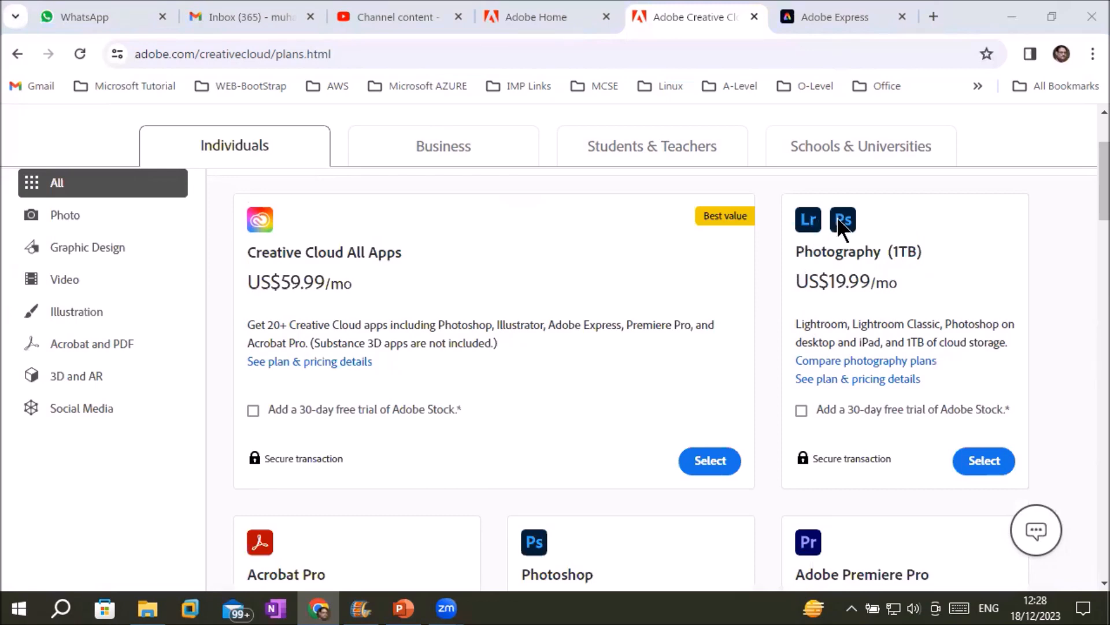
drag(897, 342, 990, 348)
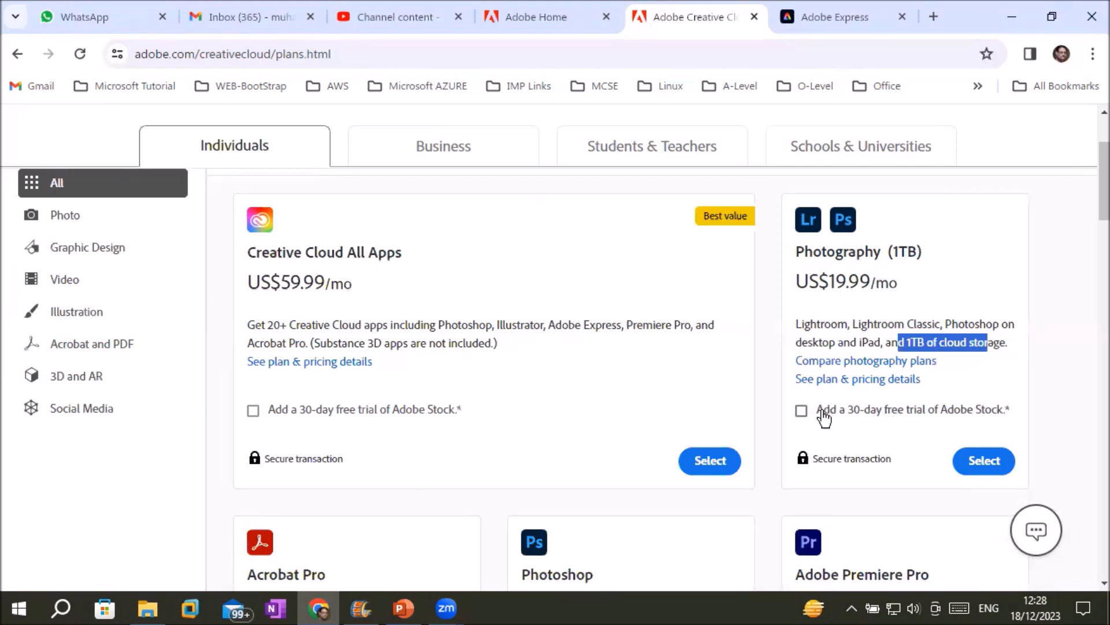
click(802, 412)
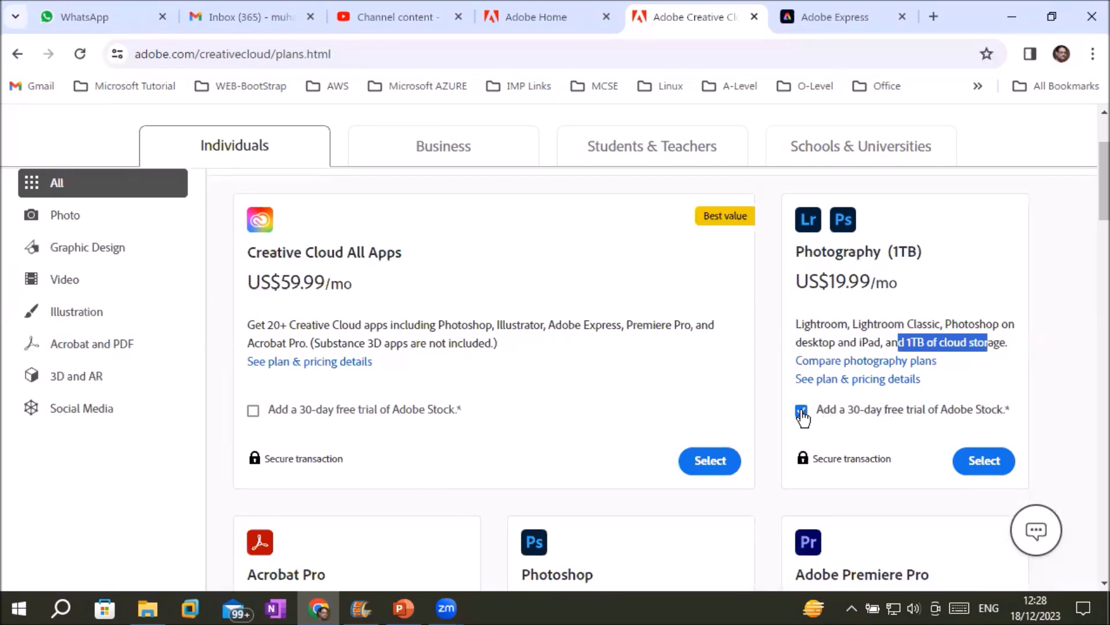
Select Photography (1TB), review its 1TB storage and extras, and continue with Annual, paid monthly billing.
click(994, 461)
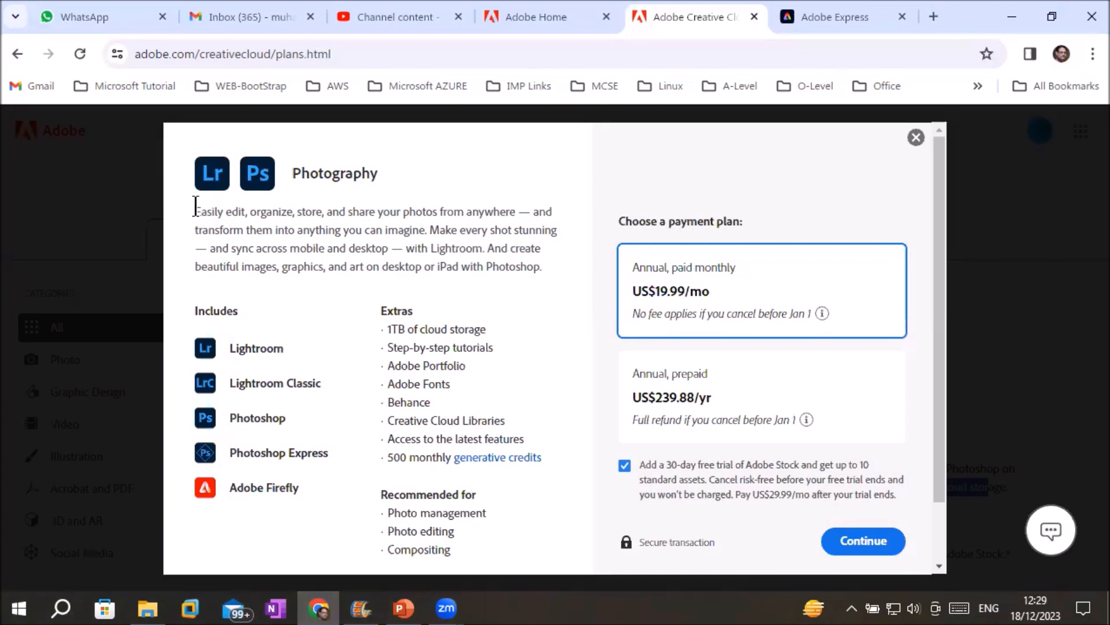
drag(195, 207, 519, 211)
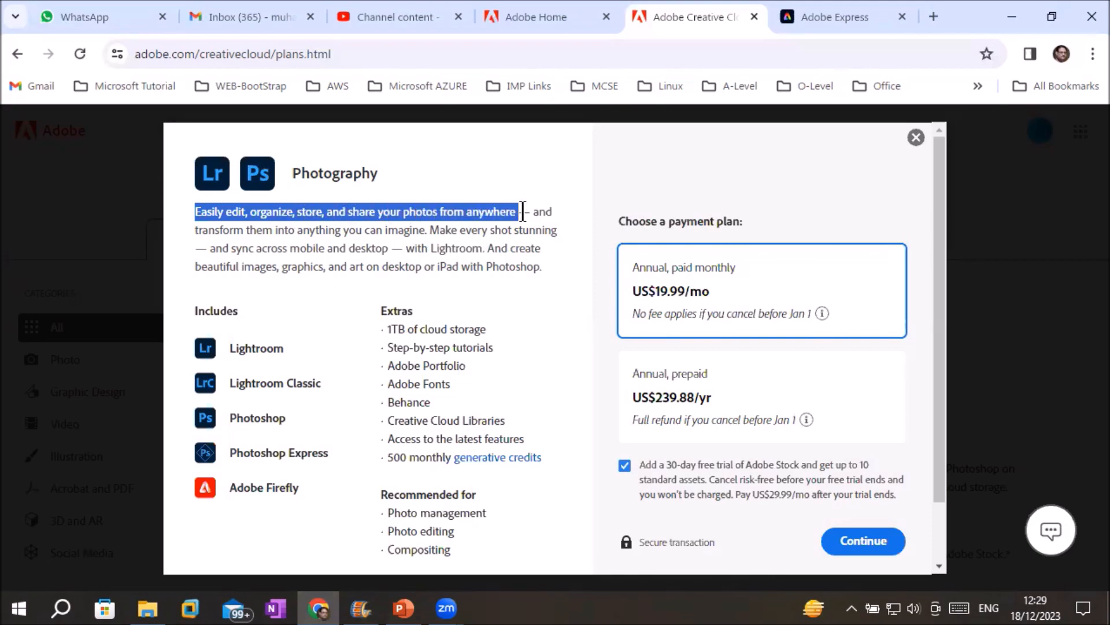
drag(244, 230, 570, 241)
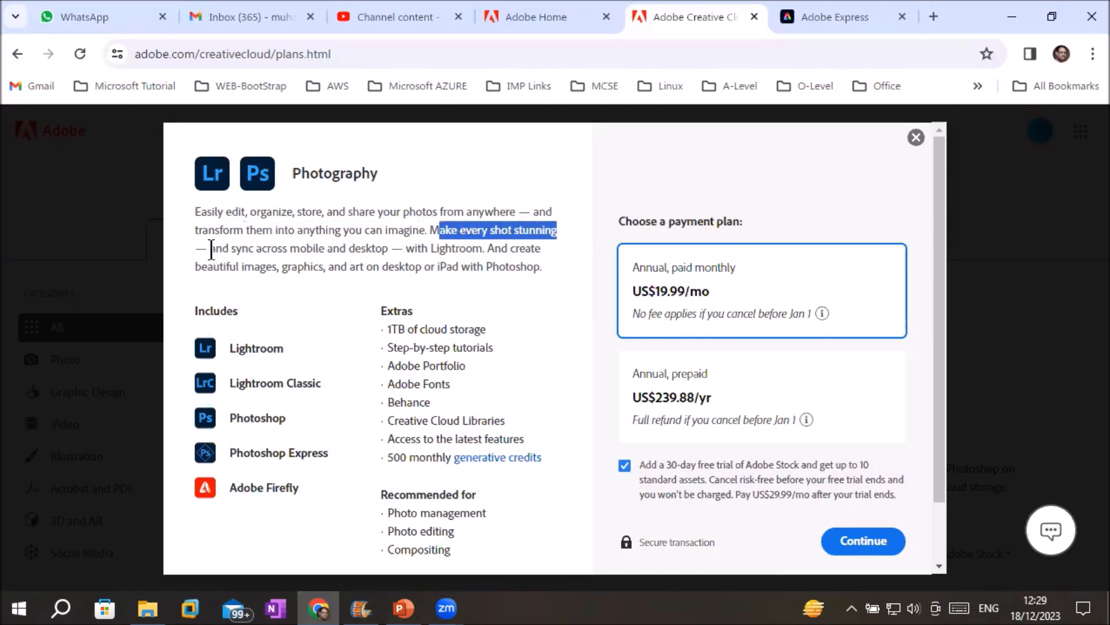
drag(209, 248, 454, 247)
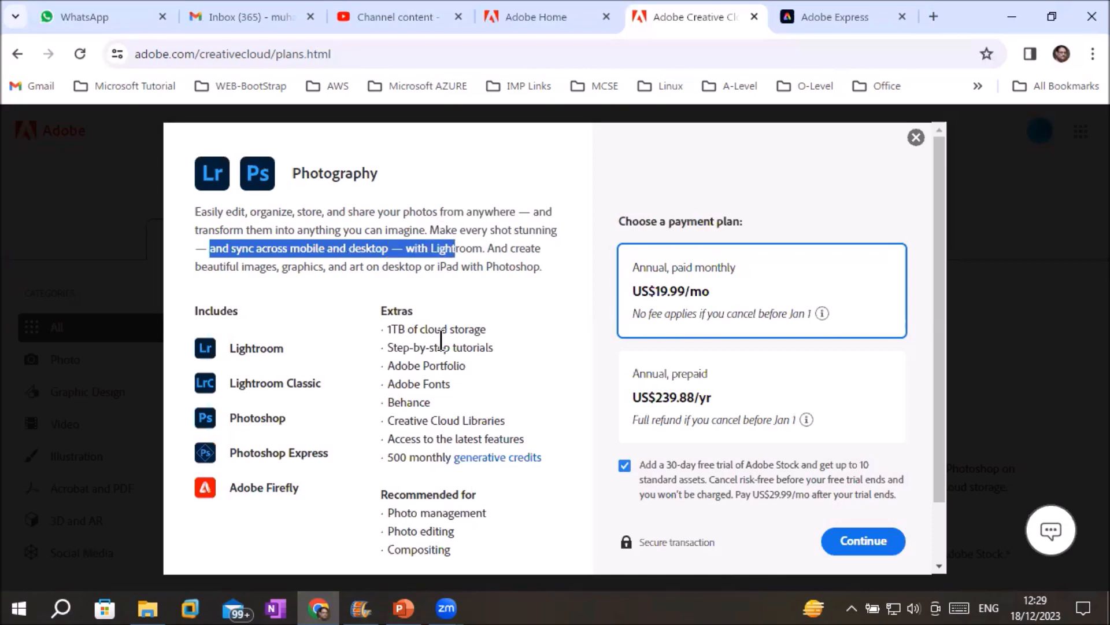
scroll(441, 340, down, 1)
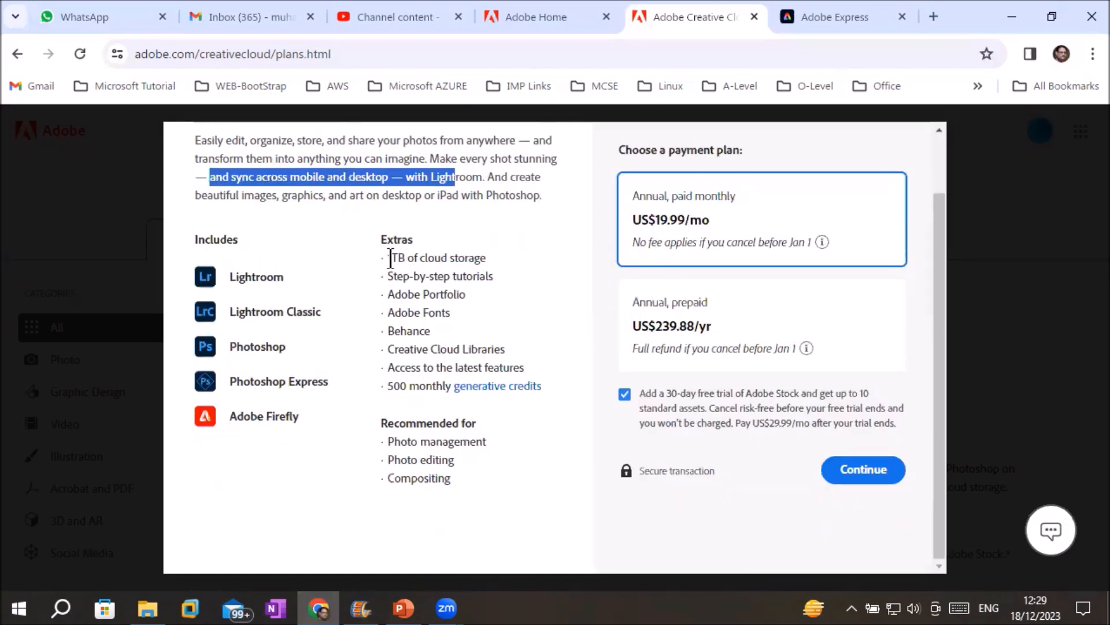
drag(390, 257, 479, 256)
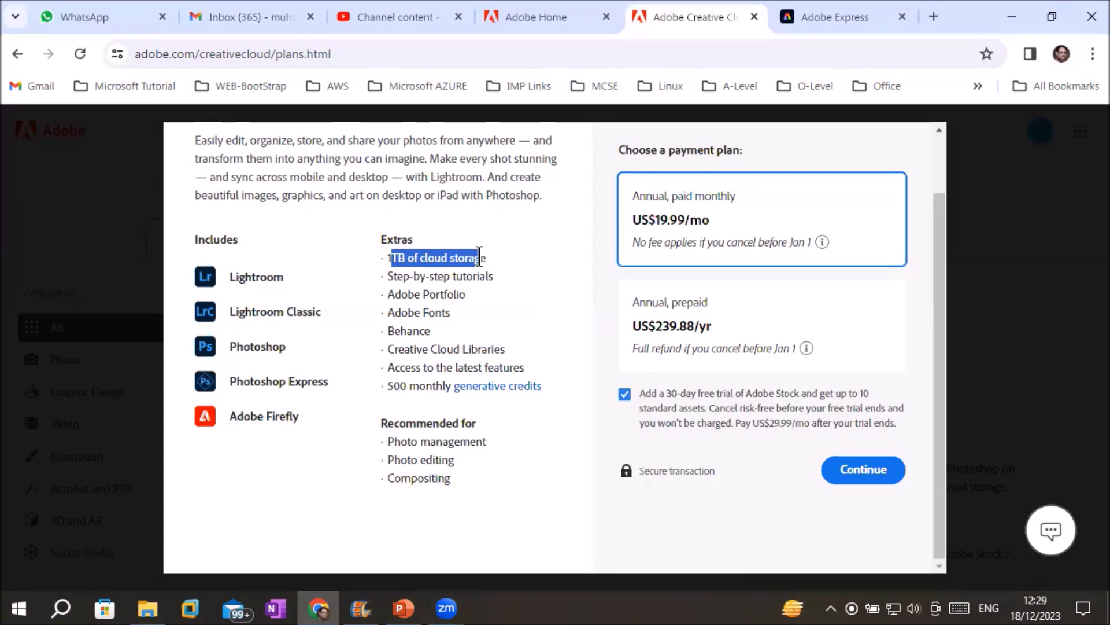
drag(396, 276, 487, 373)
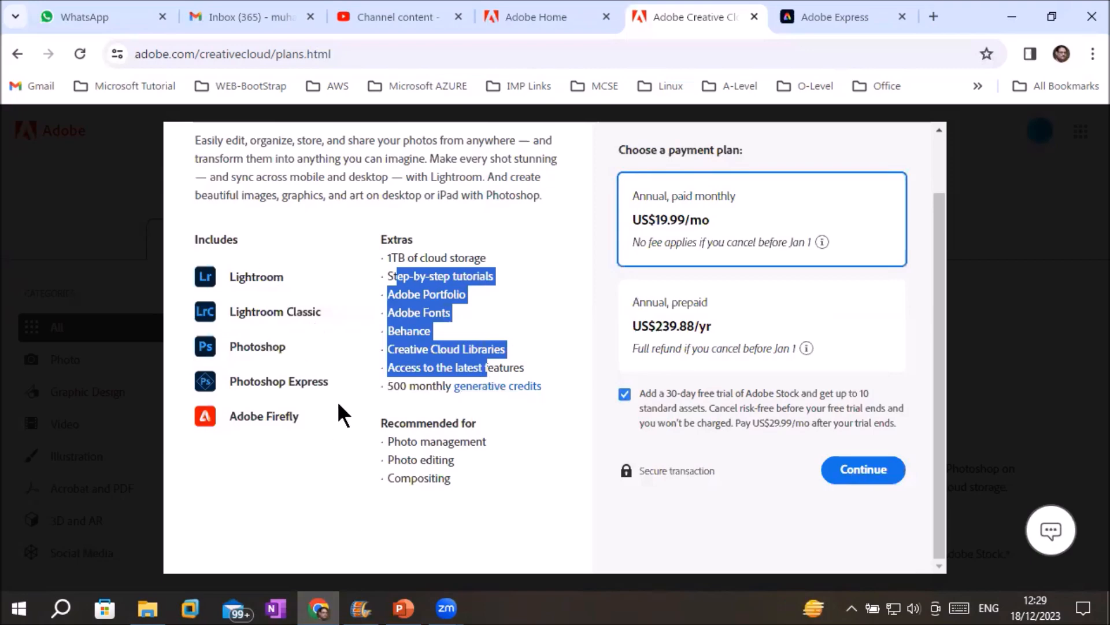
click(703, 220)
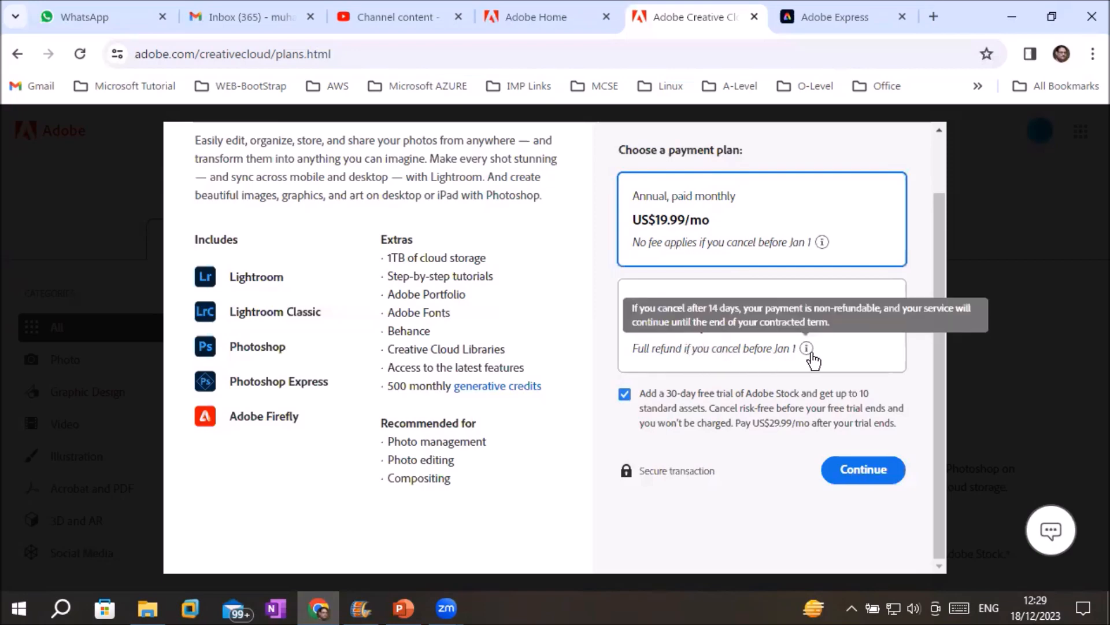
click(852, 471)
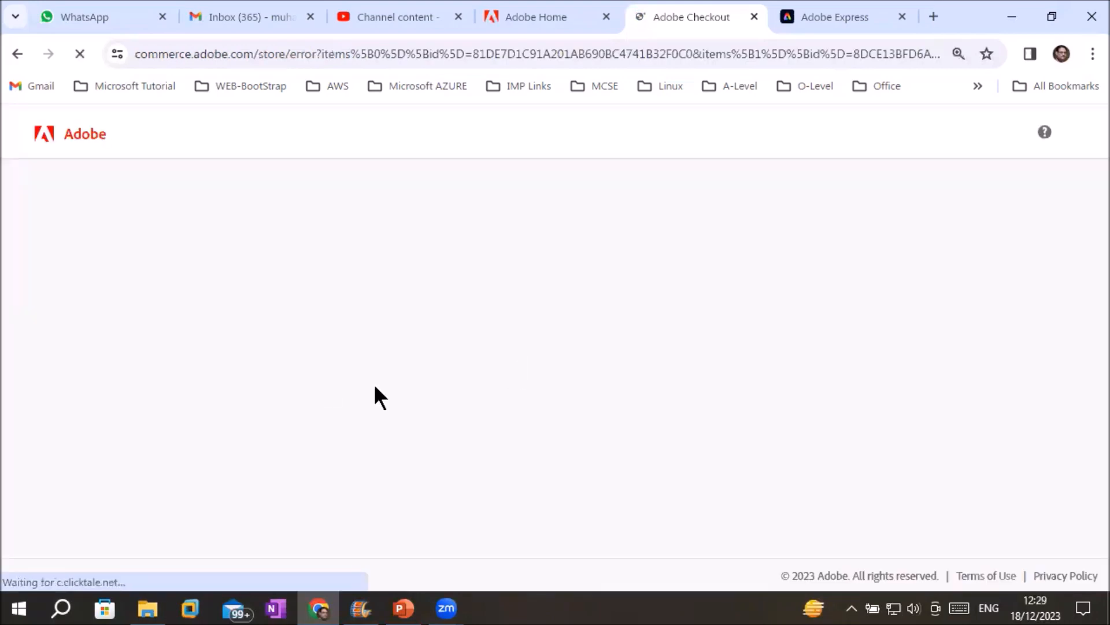
Leave the checkout error for the plans page and scroll the Individuals cards to Photoshop.
click(322, 387)
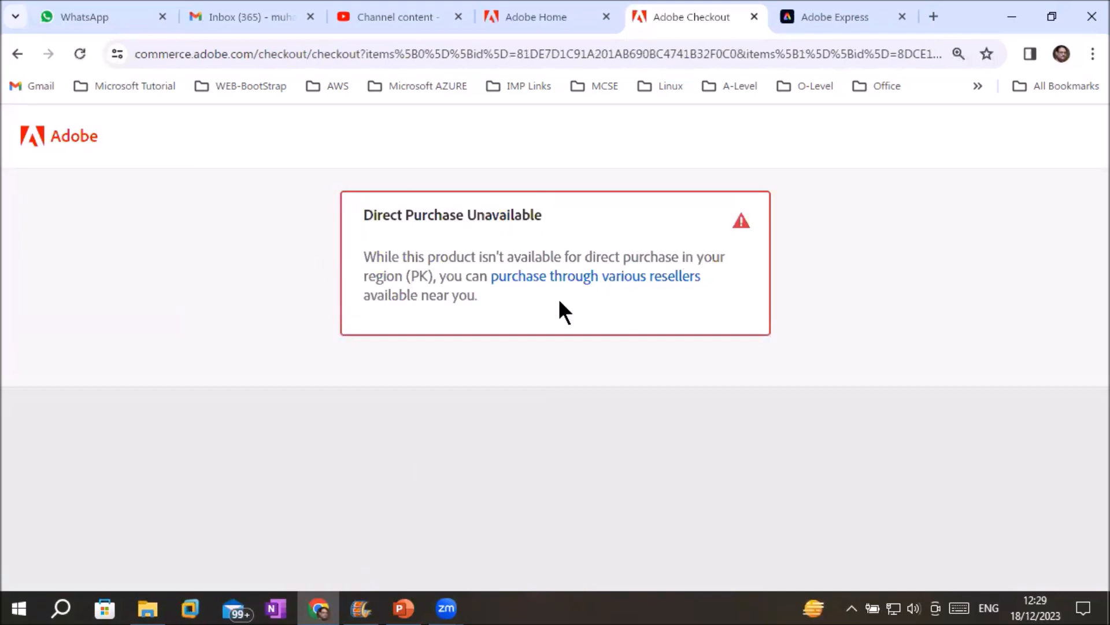
click(17, 54)
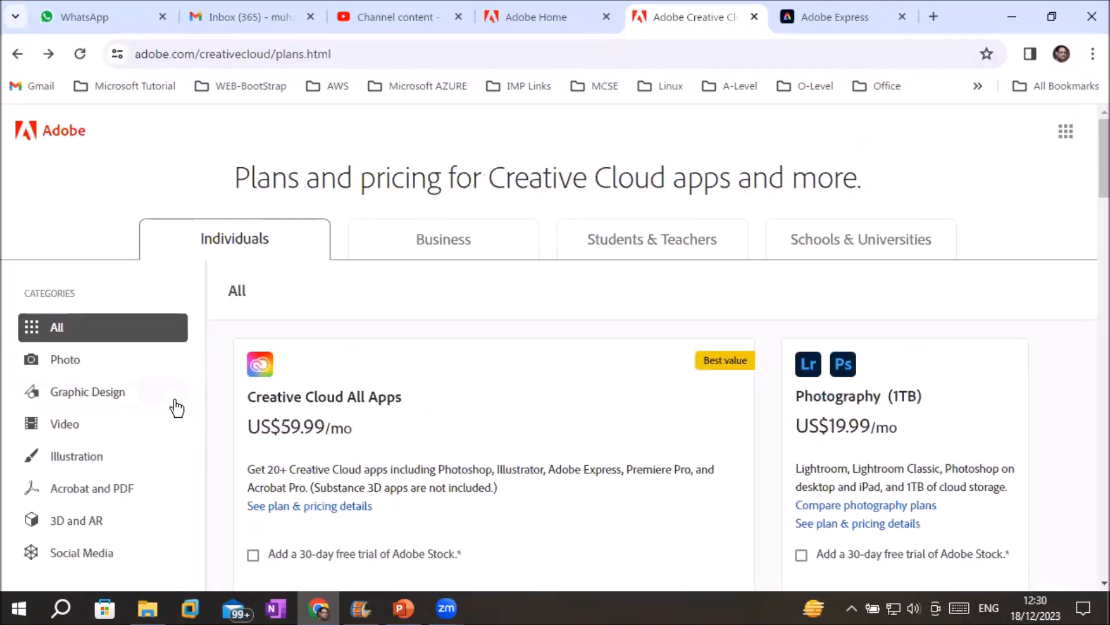
scroll(176, 401, down, 6)
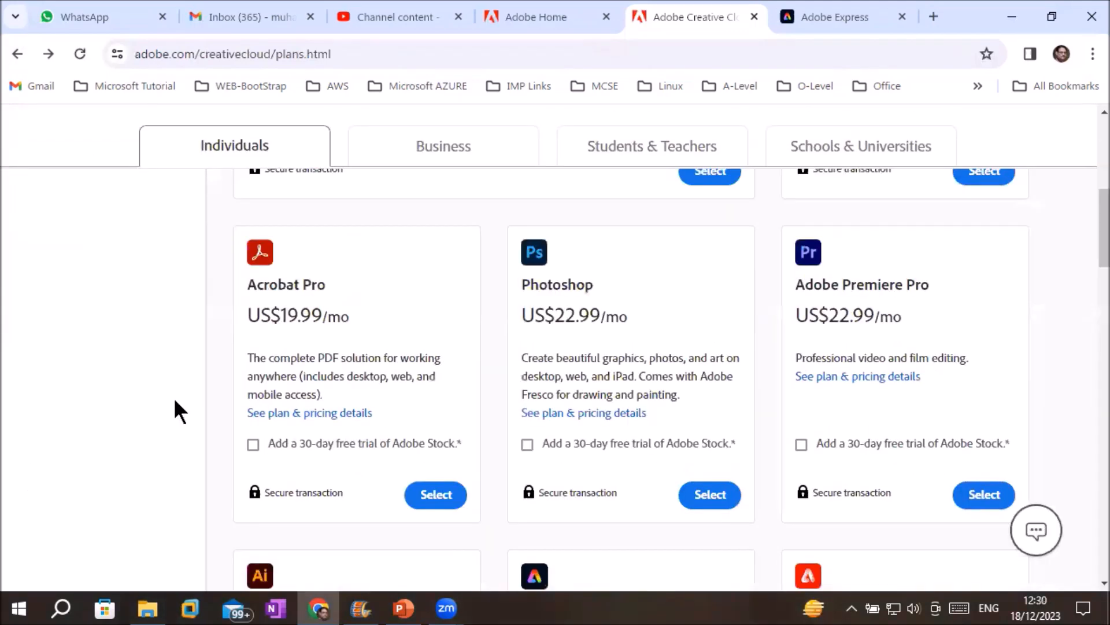
scroll(174, 401, down, 6)
scroll(174, 397, down, 5)
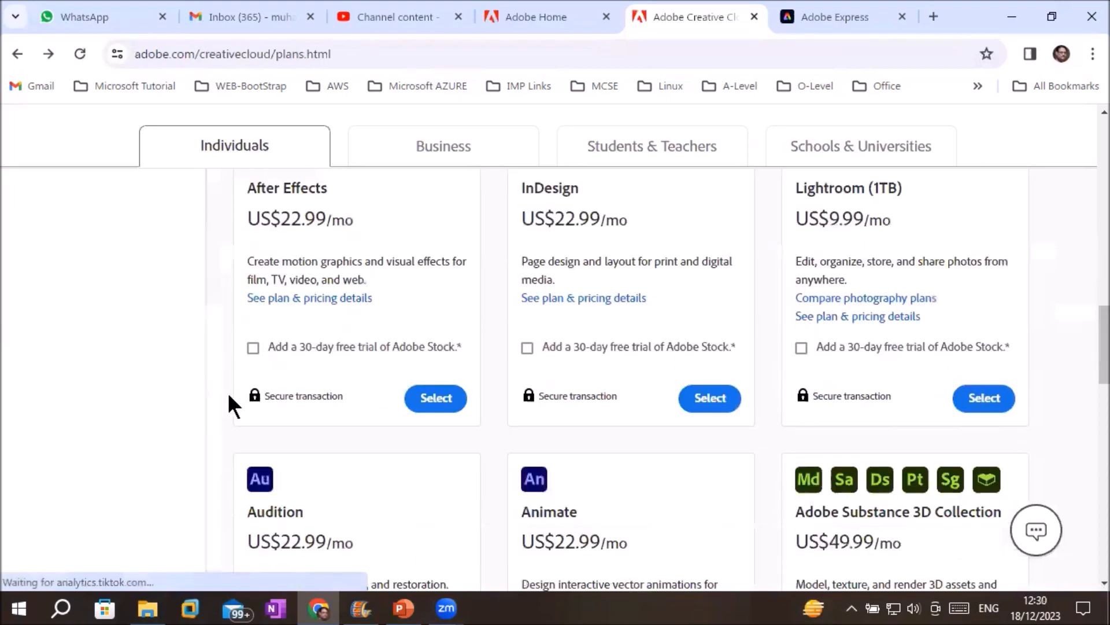
scroll(433, 317, up, 1)
scroll(433, 318, up, 1)
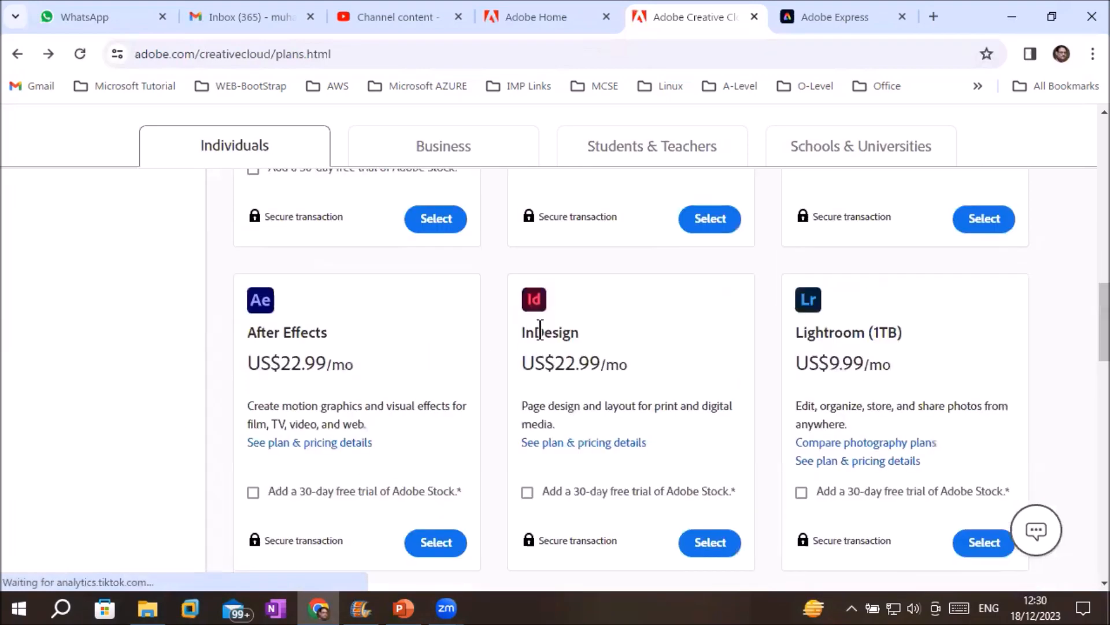
scroll(306, 340, up, 3)
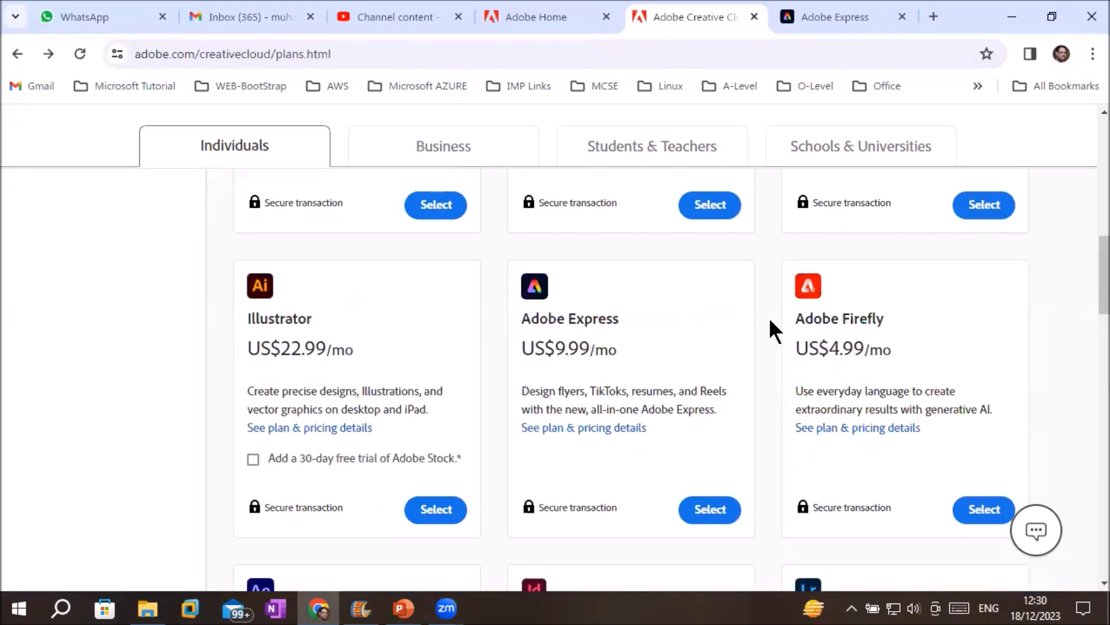
scroll(813, 322, up, 2)
scroll(816, 323, up, 2)
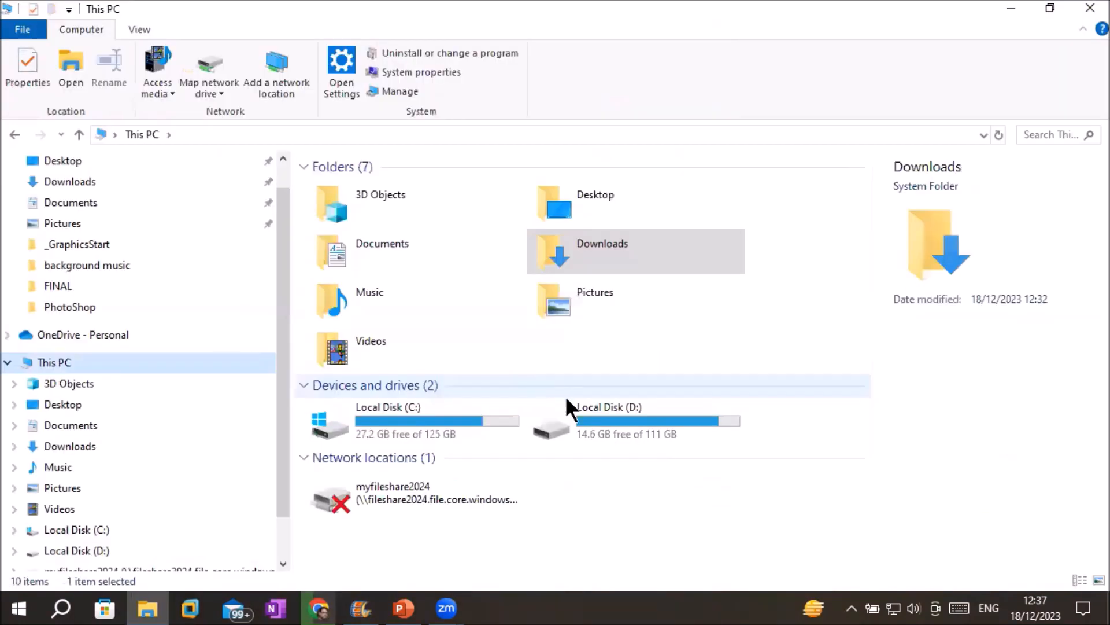
Extract the Photoshop 2021 archive in D:\Software into its own folder, entering the archive password.
double_click(580, 422)
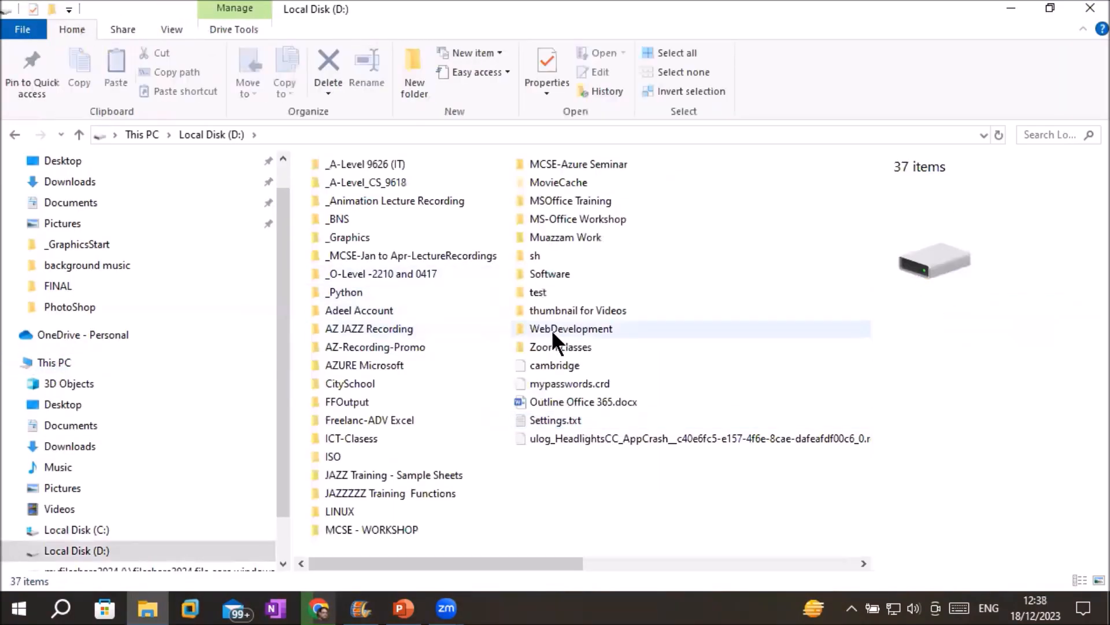
double_click(563, 266)
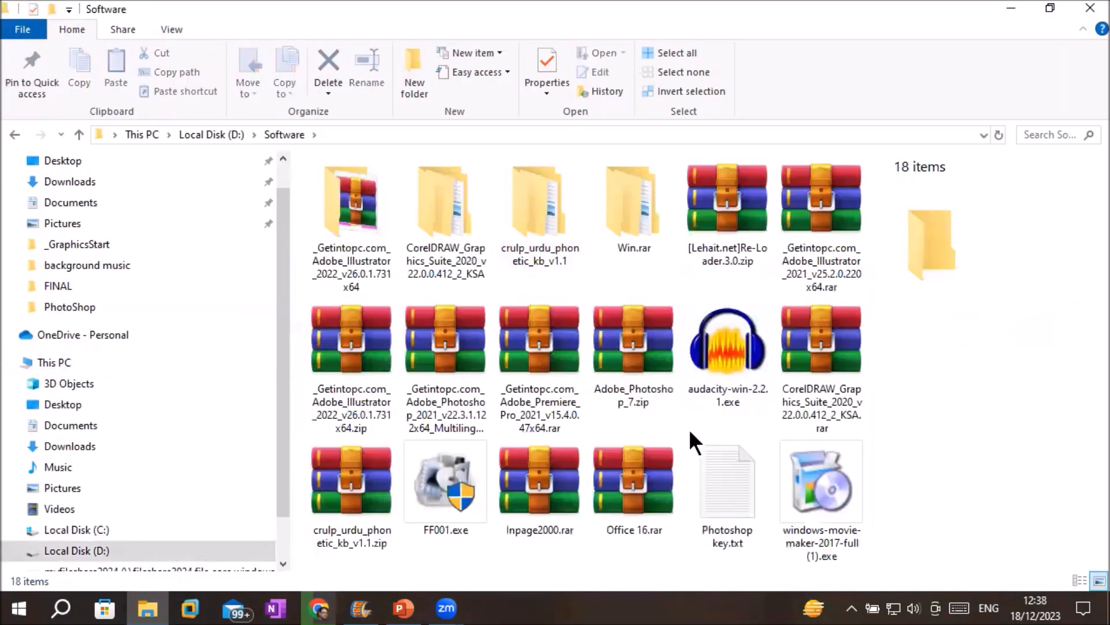
click(445, 338)
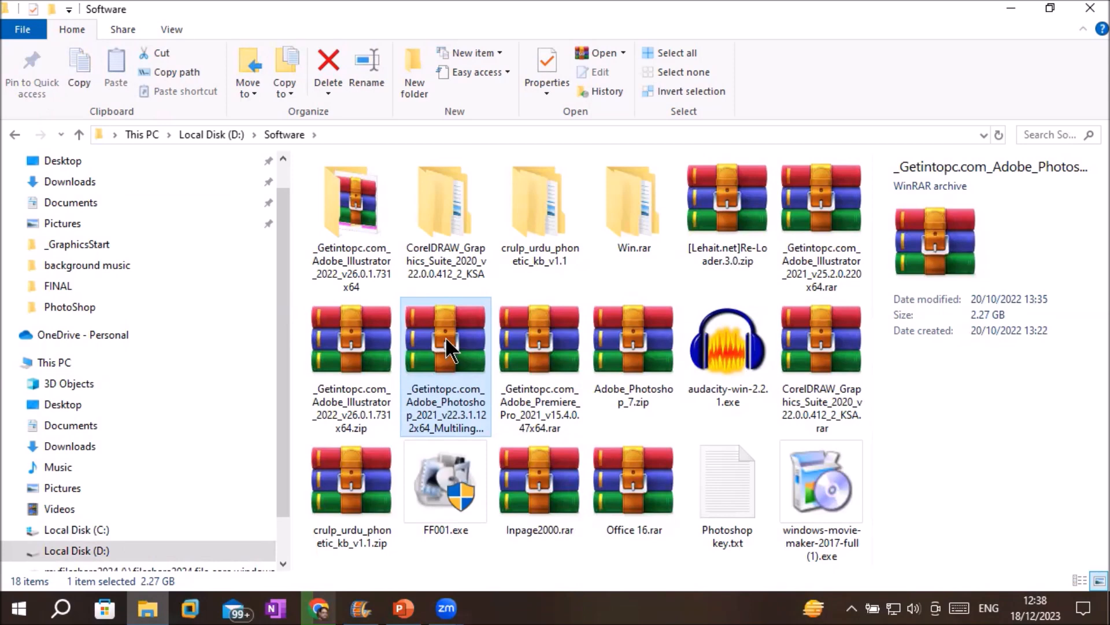
right_click(445, 336)
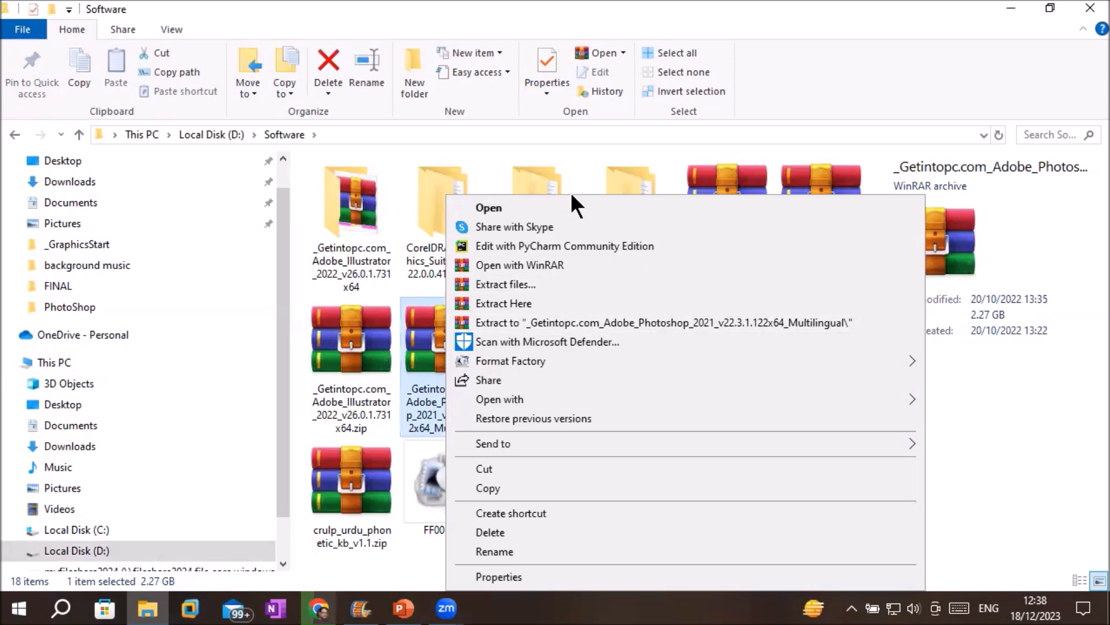
click(649, 321)
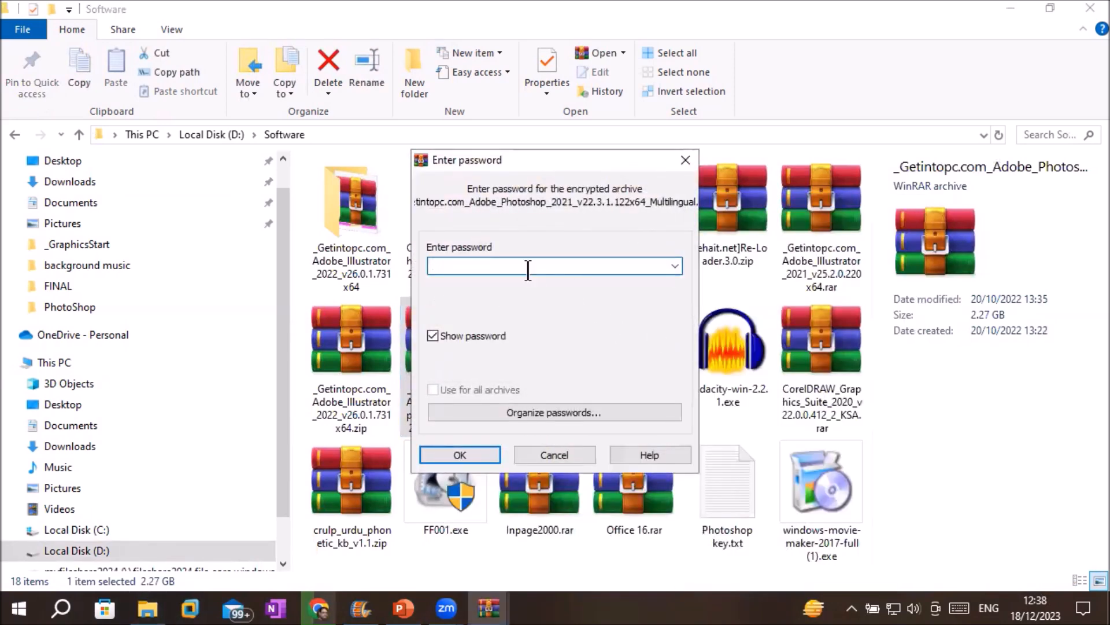
text(123)
click(457, 454)
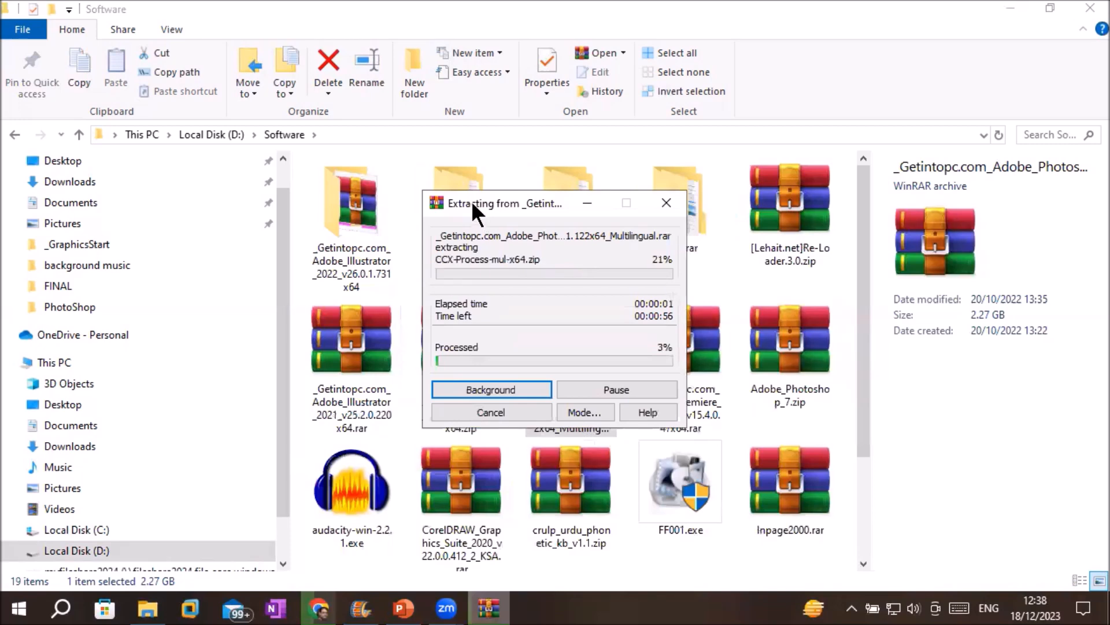
Move the WinRAR progress aside, locate the new extracted Photoshop folder, then restore the progress window.
drag(471, 206, 505, 313)
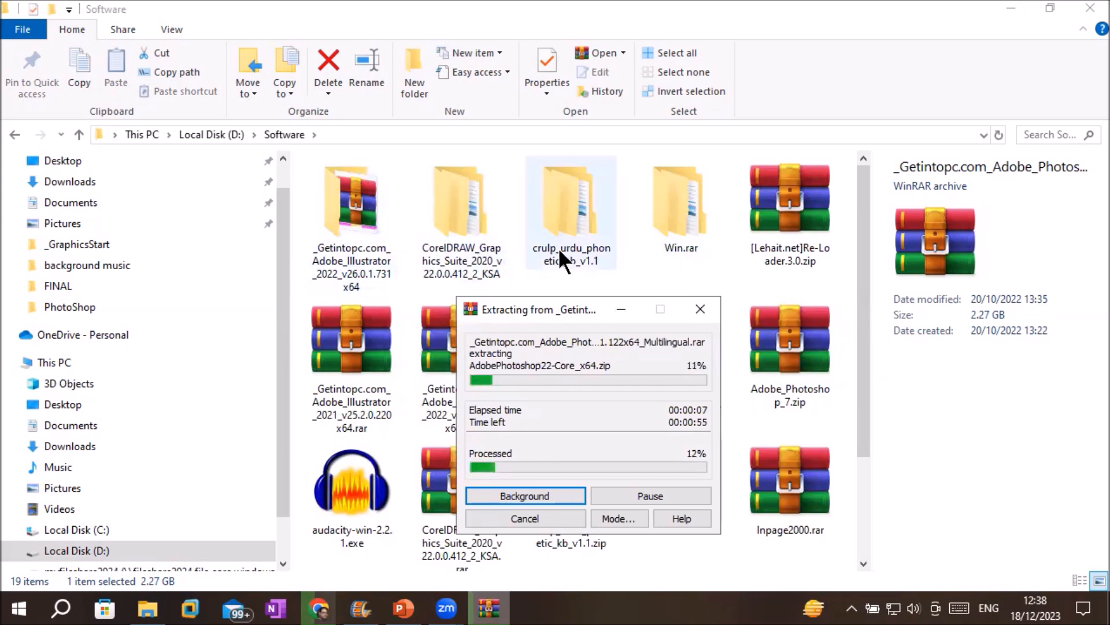
drag(863, 401, 863, 520)
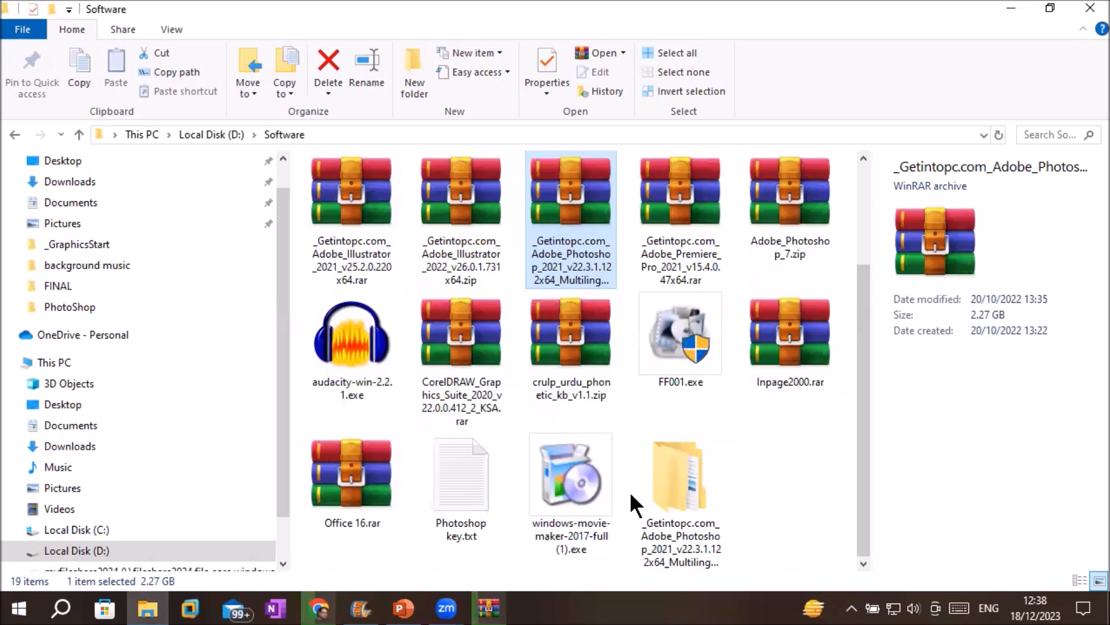
click(675, 484)
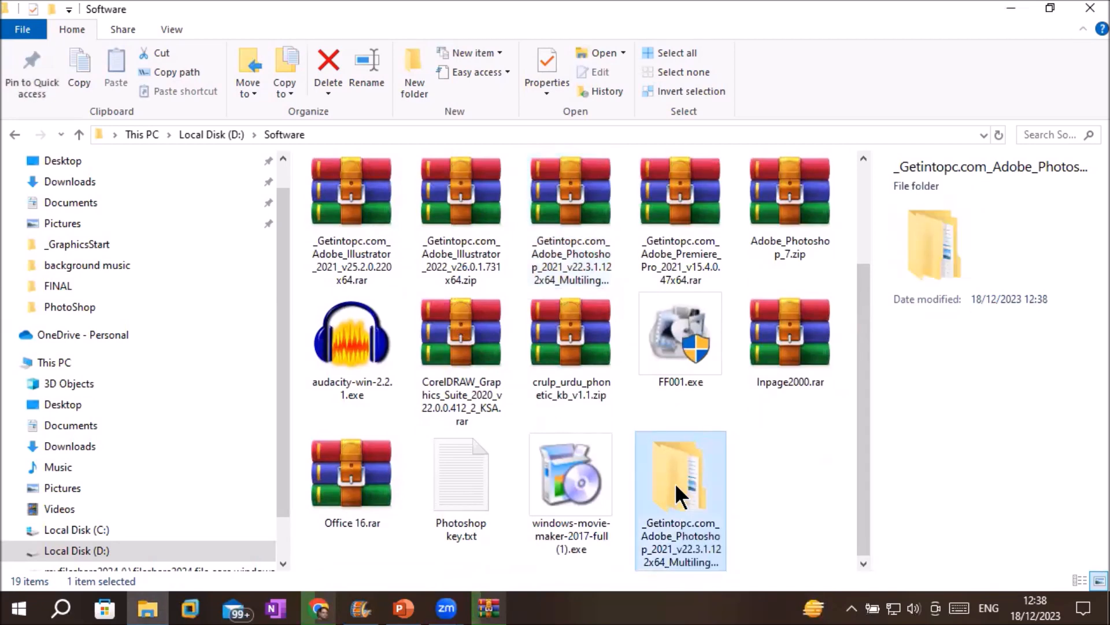
click(560, 200)
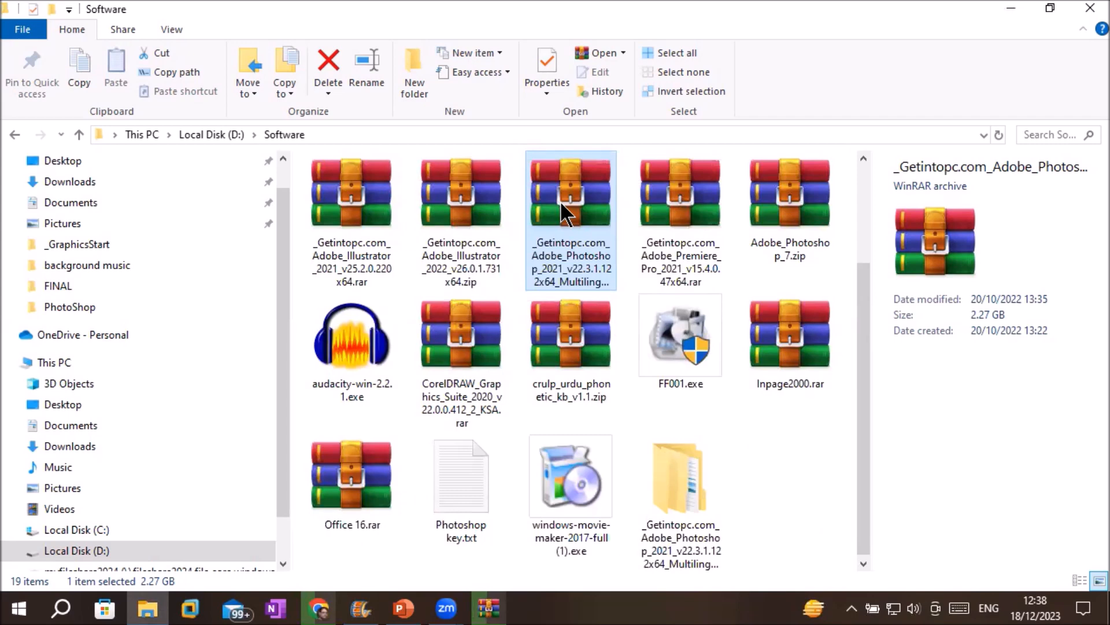
right_click(560, 199)
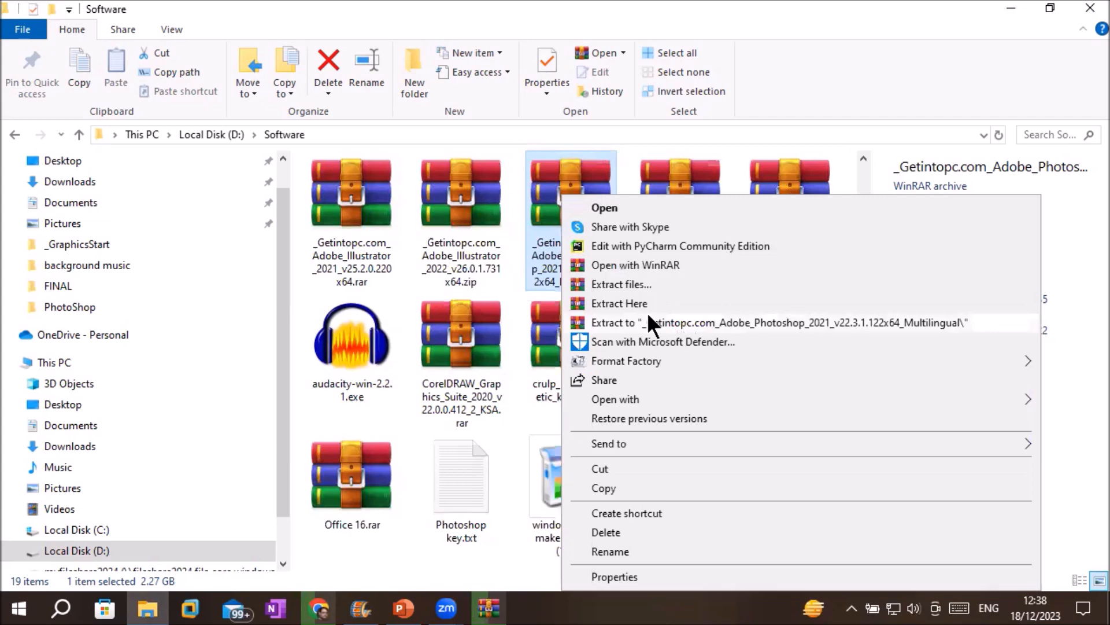
click(542, 188)
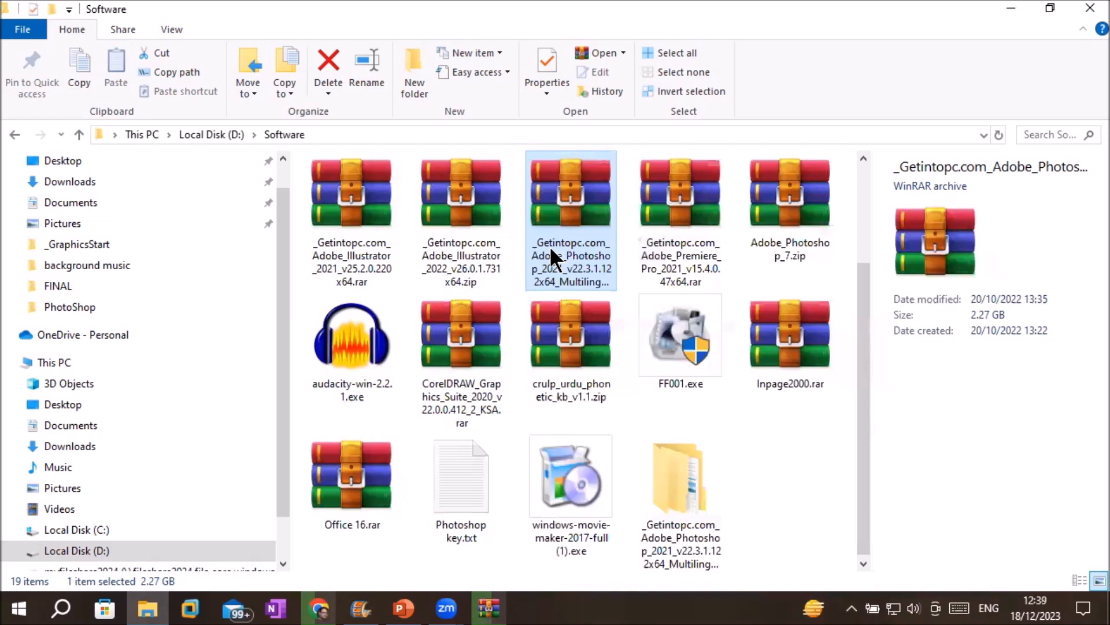
click(489, 608)
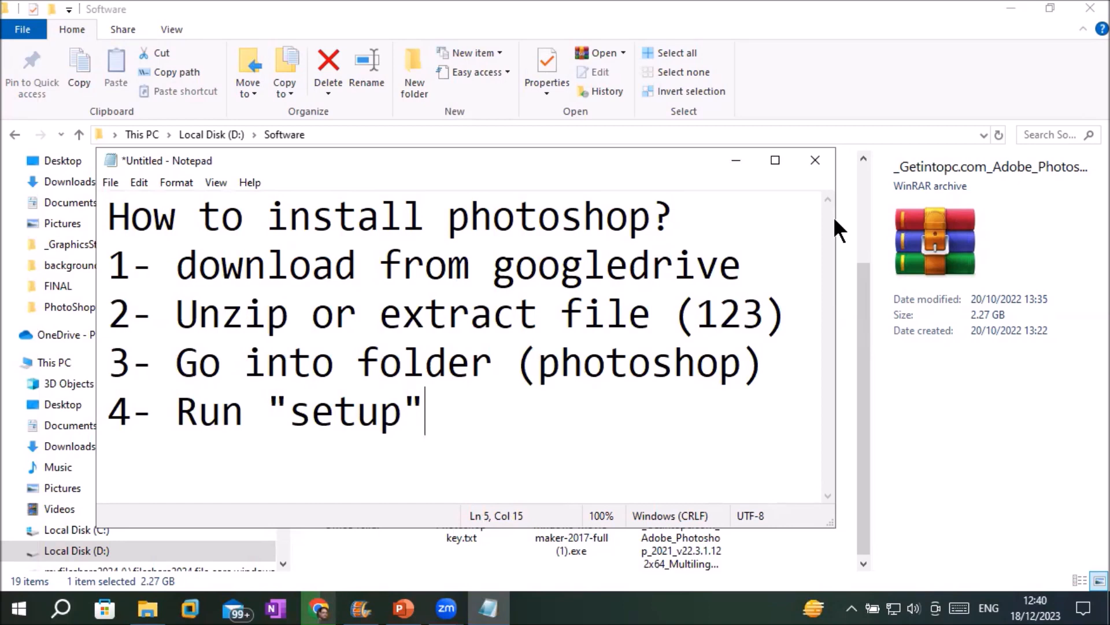
Highlight the download, extract, open-folder and run 'setup' lines in the note, then return to File Explorer.
drag(290, 412, 427, 412)
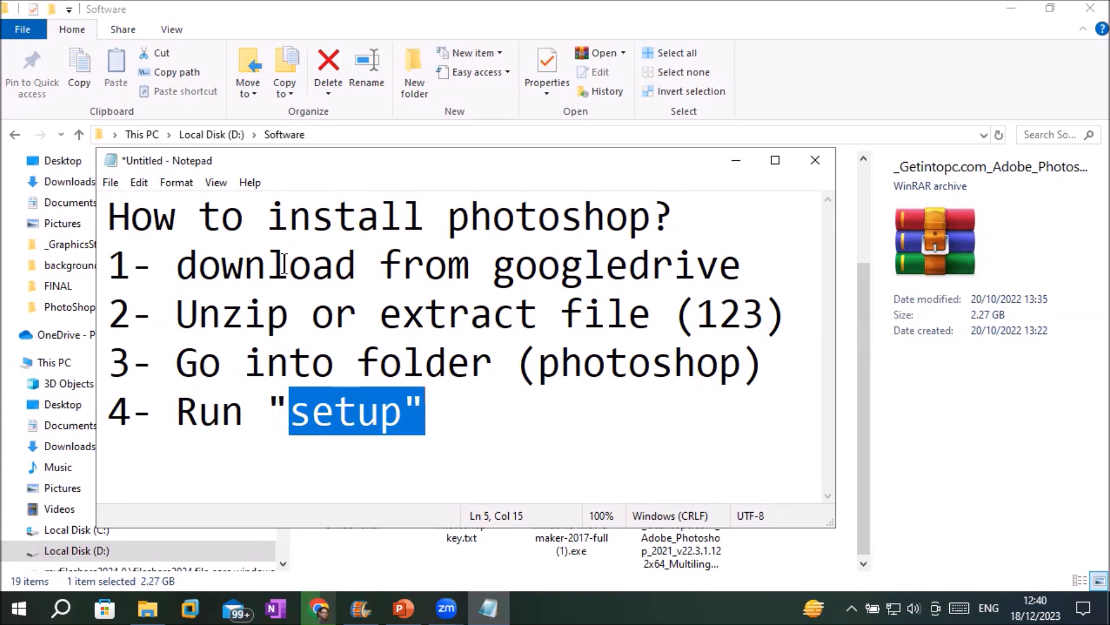
drag(222, 264, 740, 268)
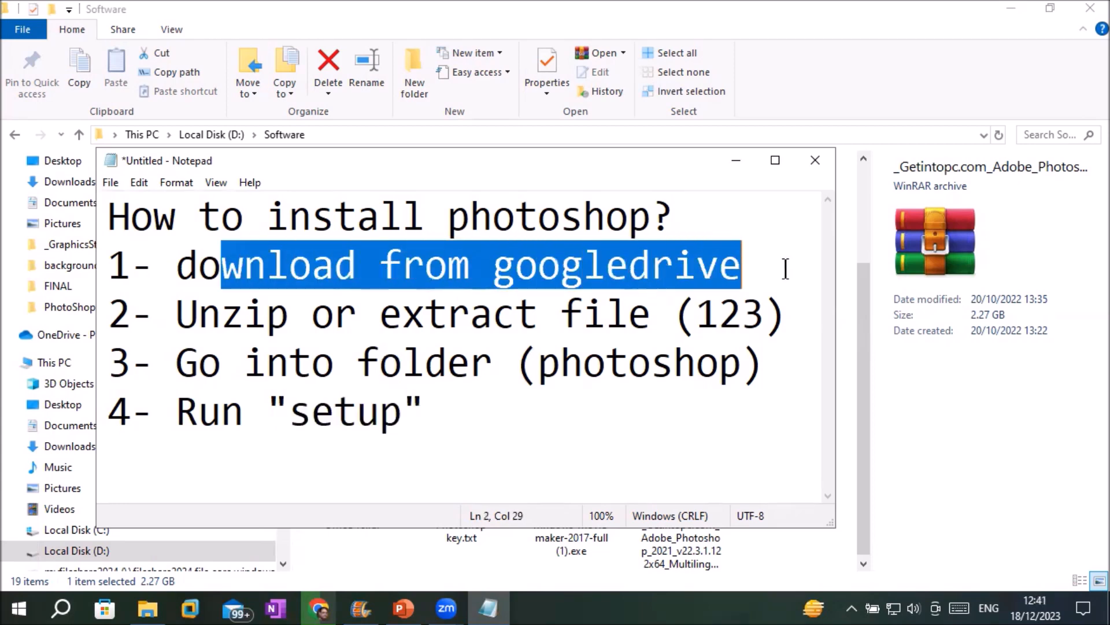
drag(358, 316, 805, 322)
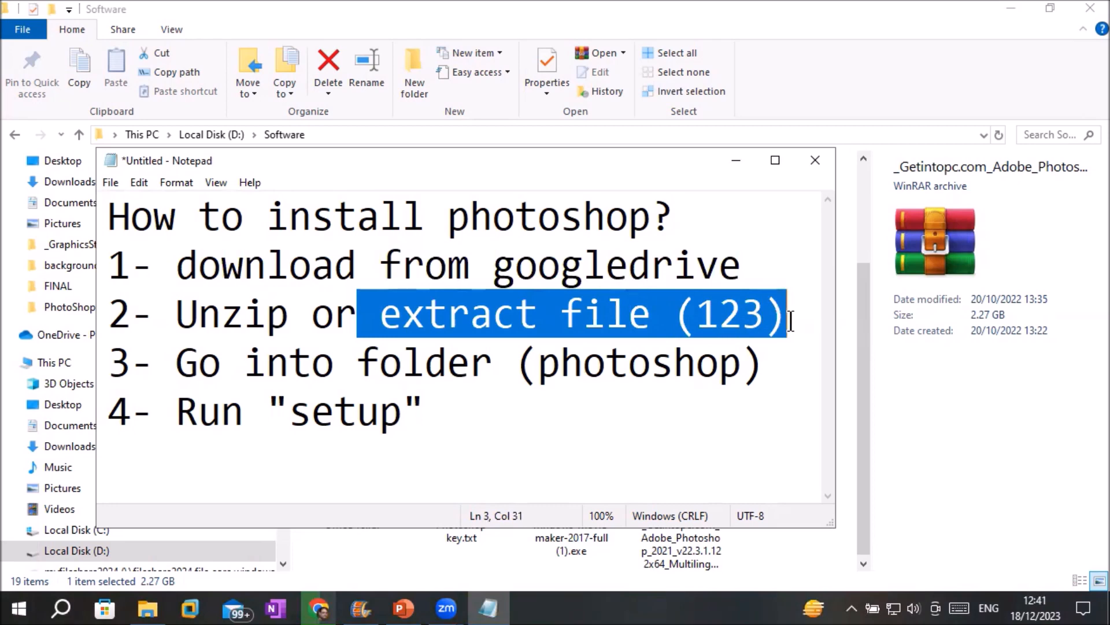
drag(334, 364, 781, 364)
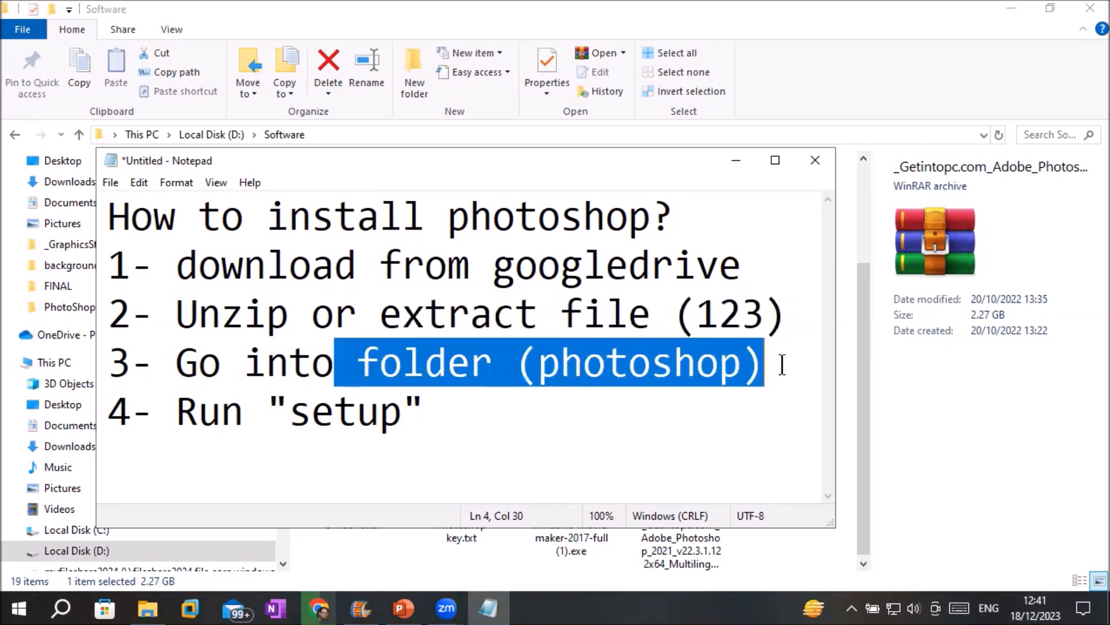
drag(272, 412, 456, 406)
drag(220, 363, 403, 399)
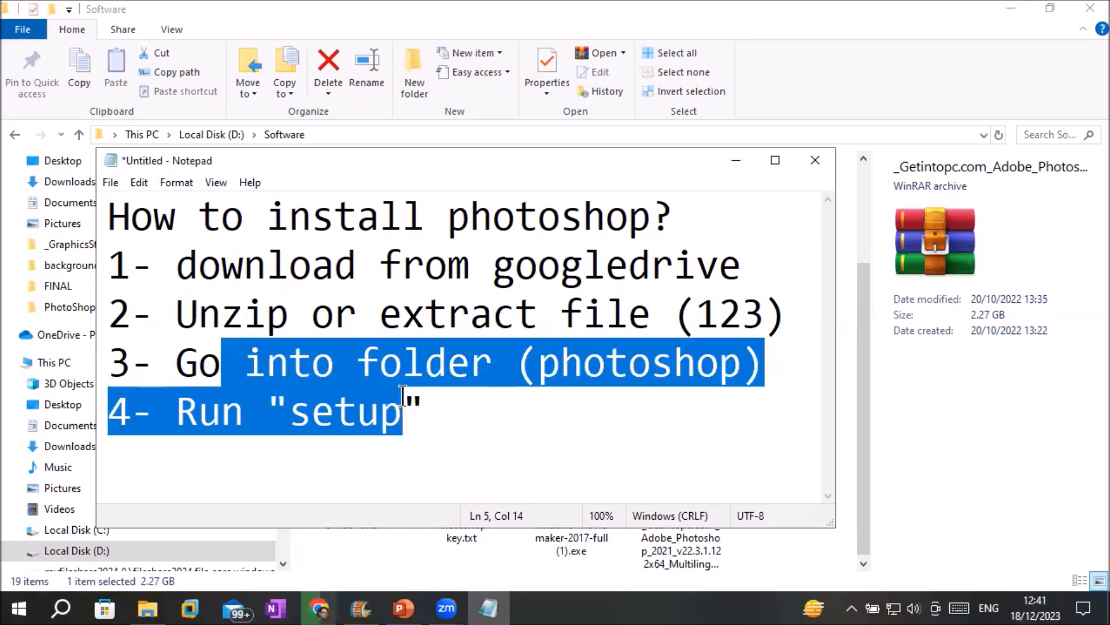
key(alt+Tab)
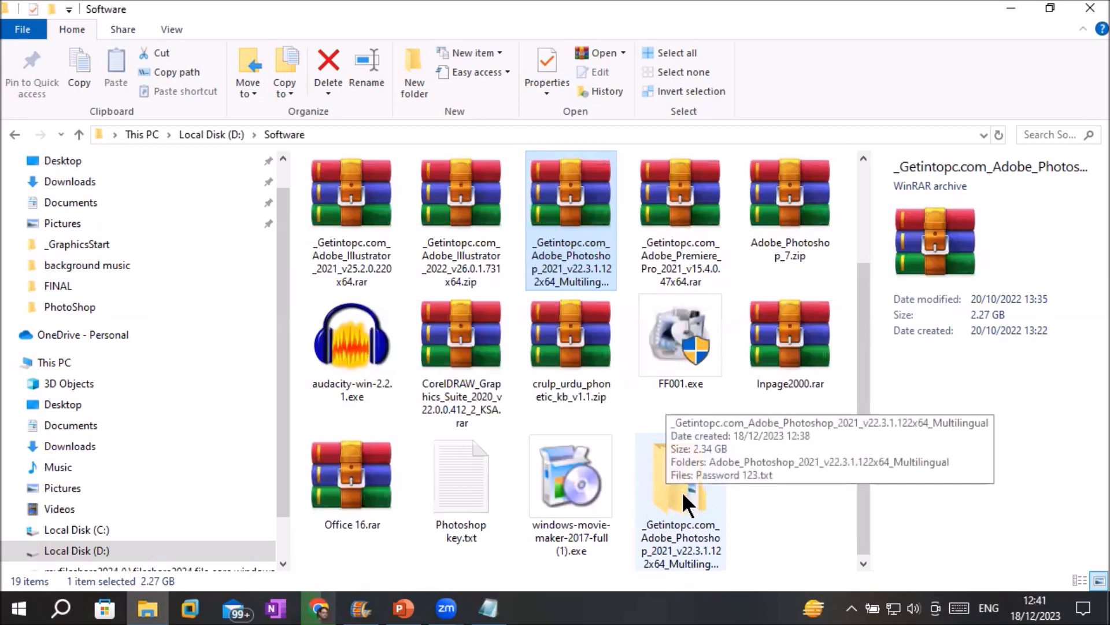
Open the extracted Photoshop 2021 folder and its inner Adobe_Photoshop folder, then select Set-up.exe.
click(682, 491)
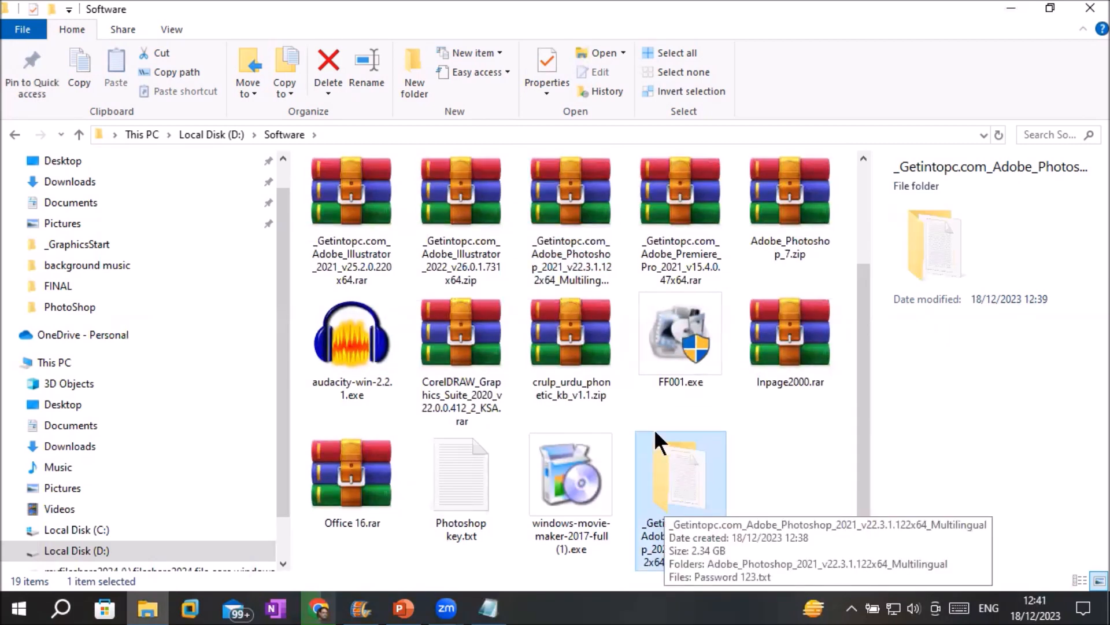
click(587, 187)
right_click(588, 188)
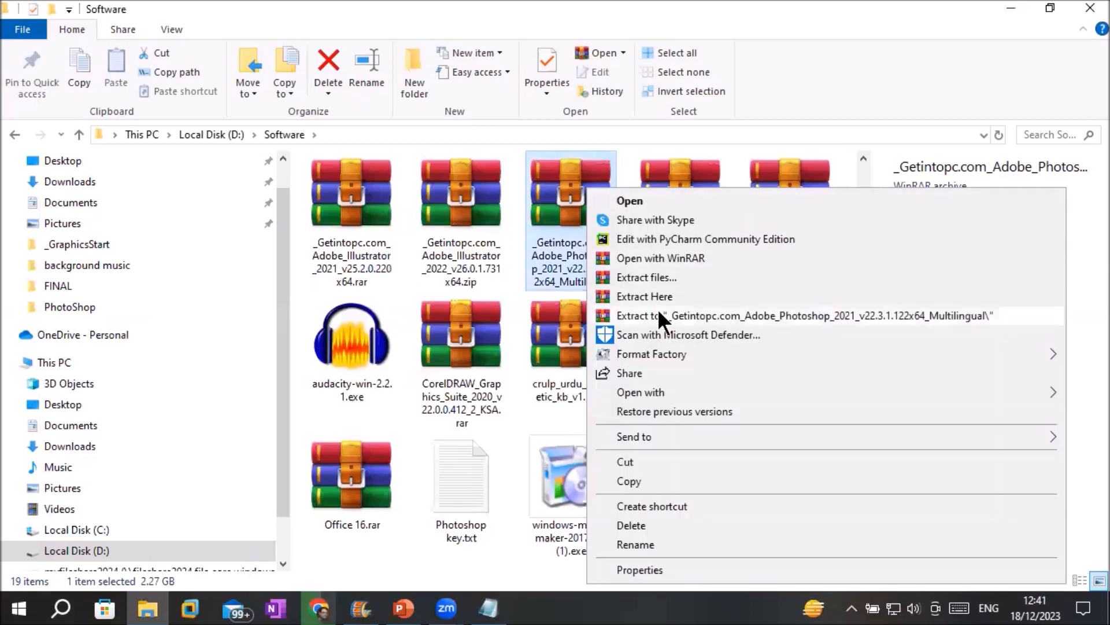
click(539, 199)
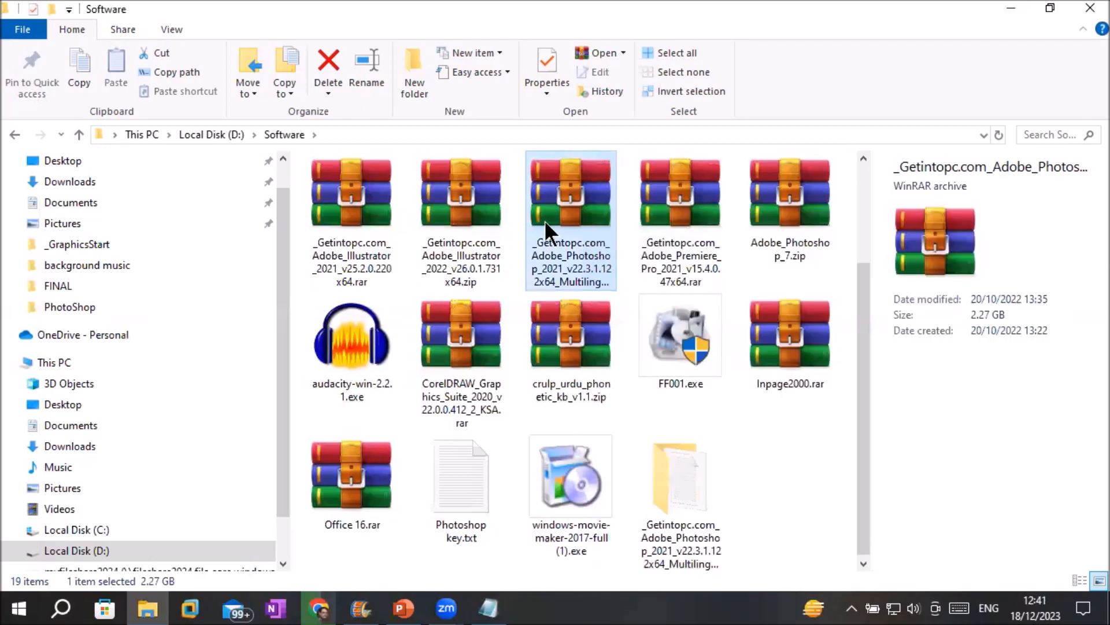
double_click(680, 489)
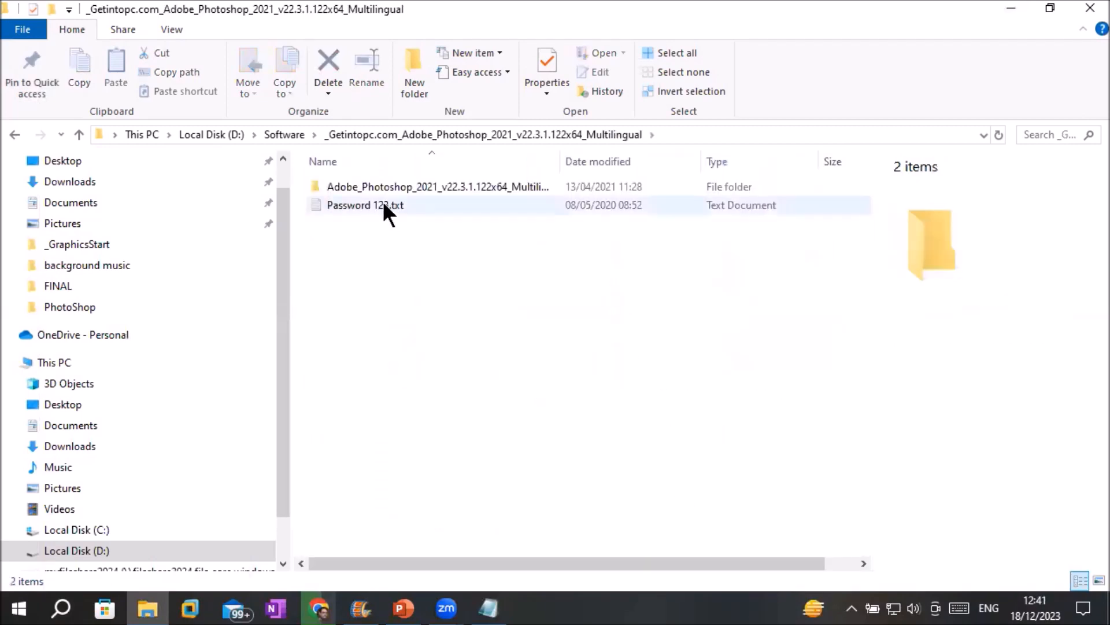
double_click(374, 186)
click(346, 241)
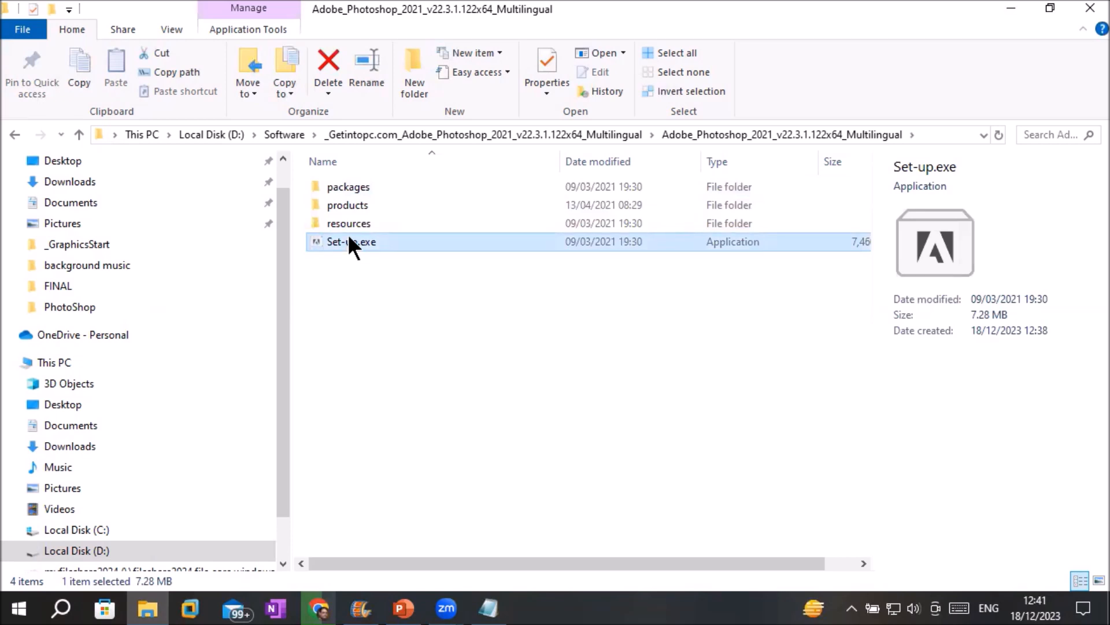
Run Set-up.exe as administrator with English (International) and start installing Photoshop 22.3.1.
right_click(354, 242)
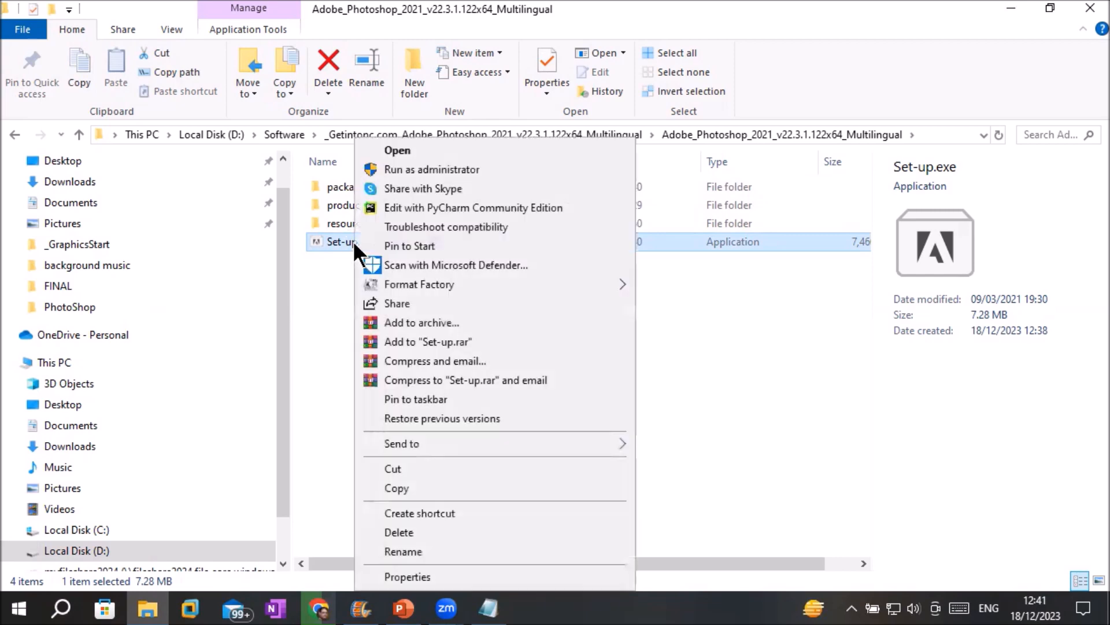
click(416, 169)
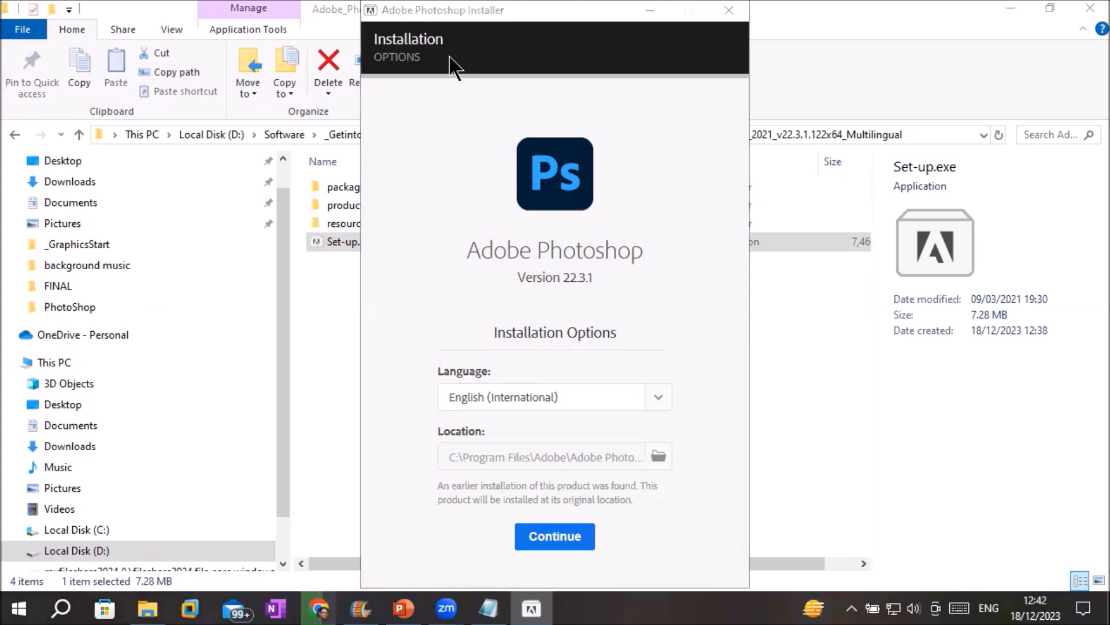
click(557, 399)
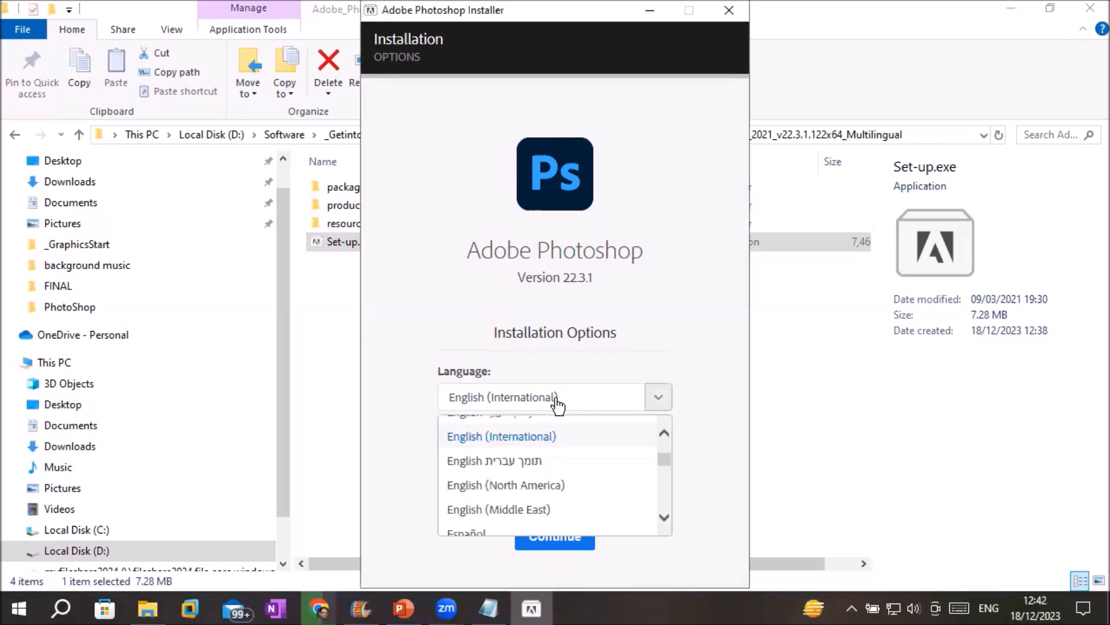
click(557, 400)
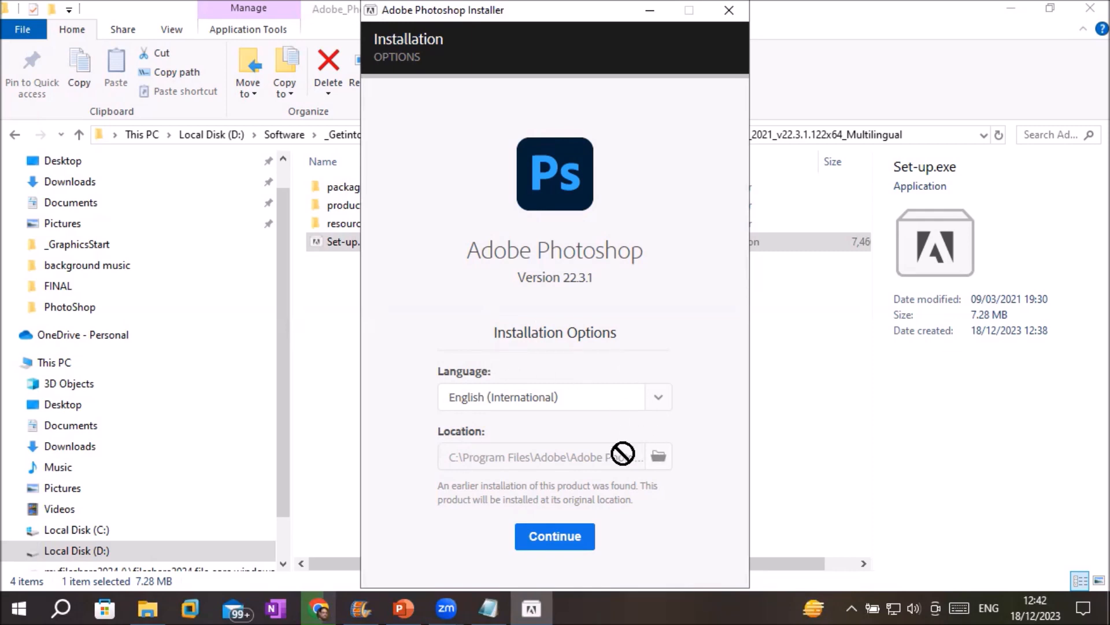
click(544, 537)
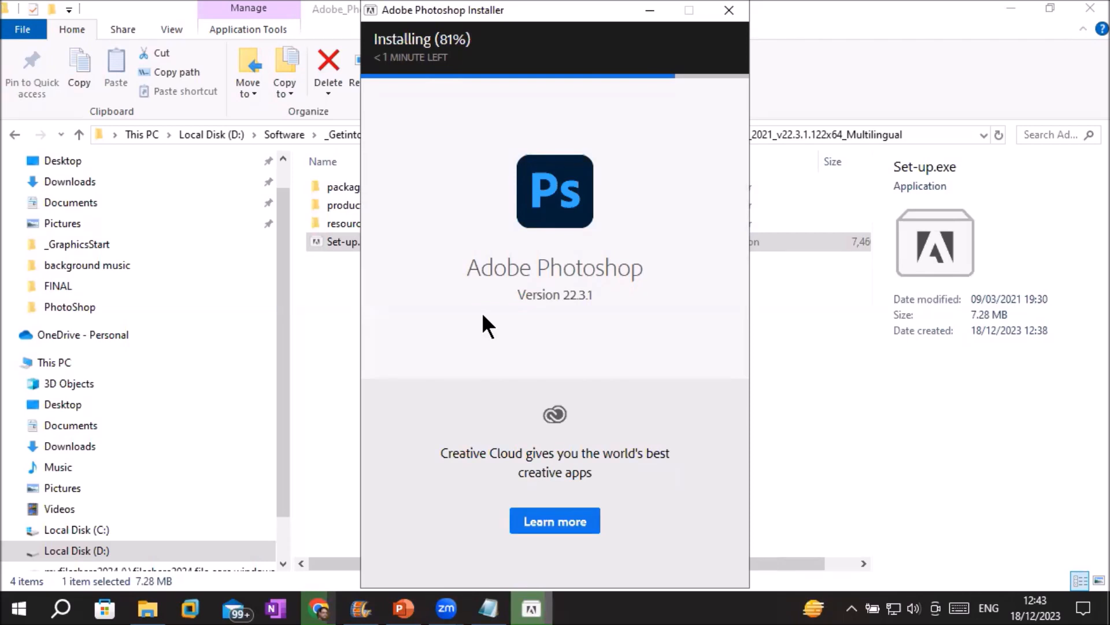
Add the heading 'How to launch photoshop?' to the Notepad note.
click(490, 608)
text(How to launch photoshop)
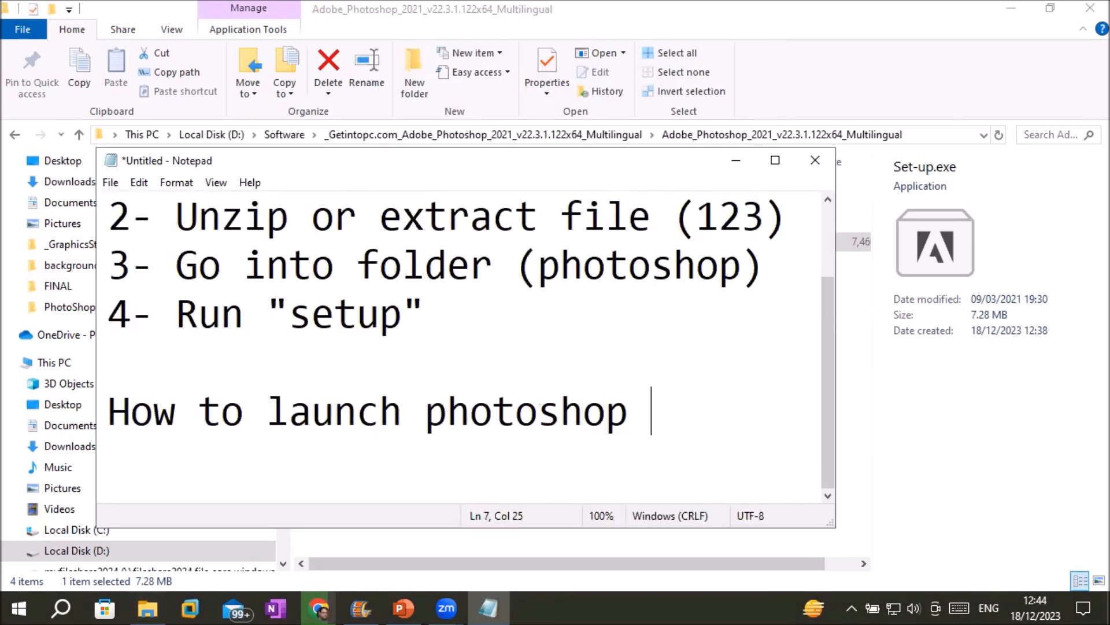
key(BackSpace)
text(?)
key(Return)
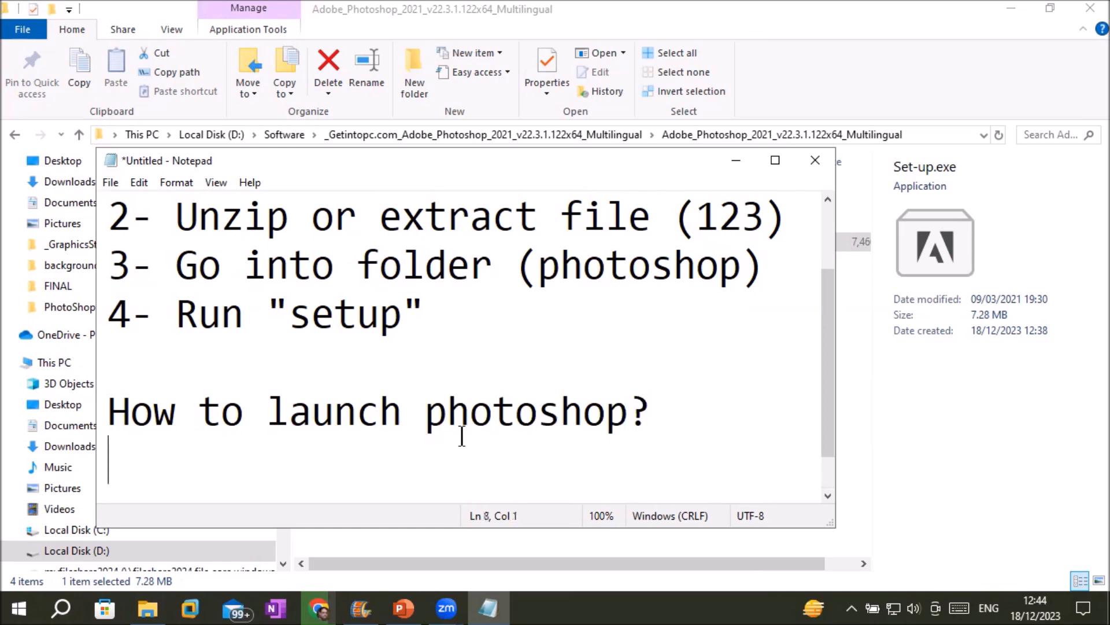
List '1- From start menu', '2- From Taskbar' and '3- from searchbar' under the heading.
text(1- From sta)
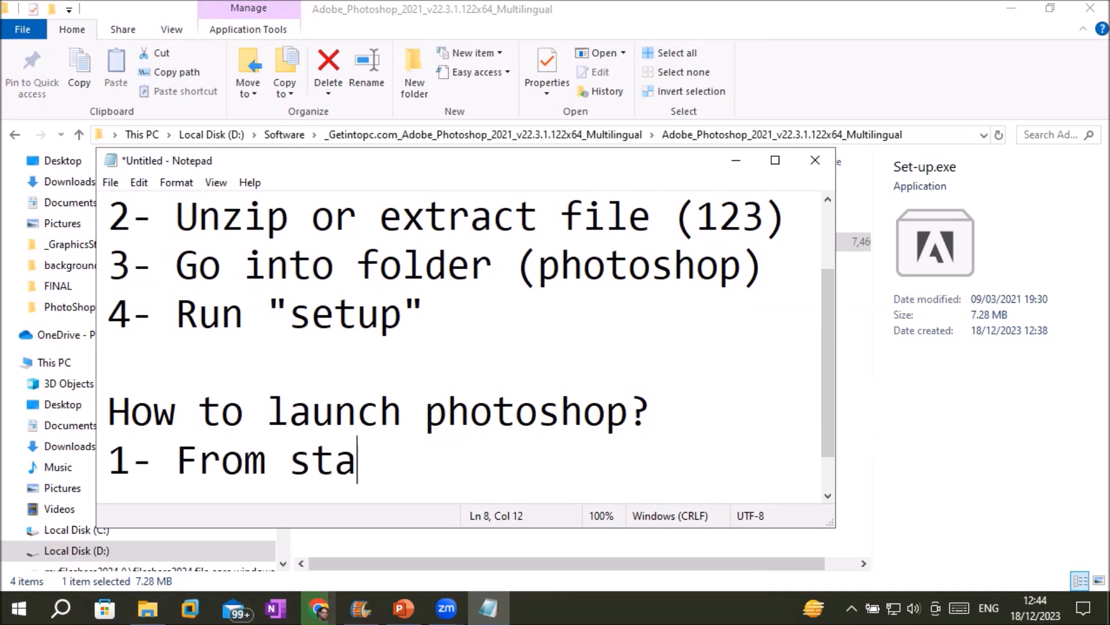
text(rt mu)
key(BackSpace)
text(eny)
key(BackSpace)
text(u)
key(Return)
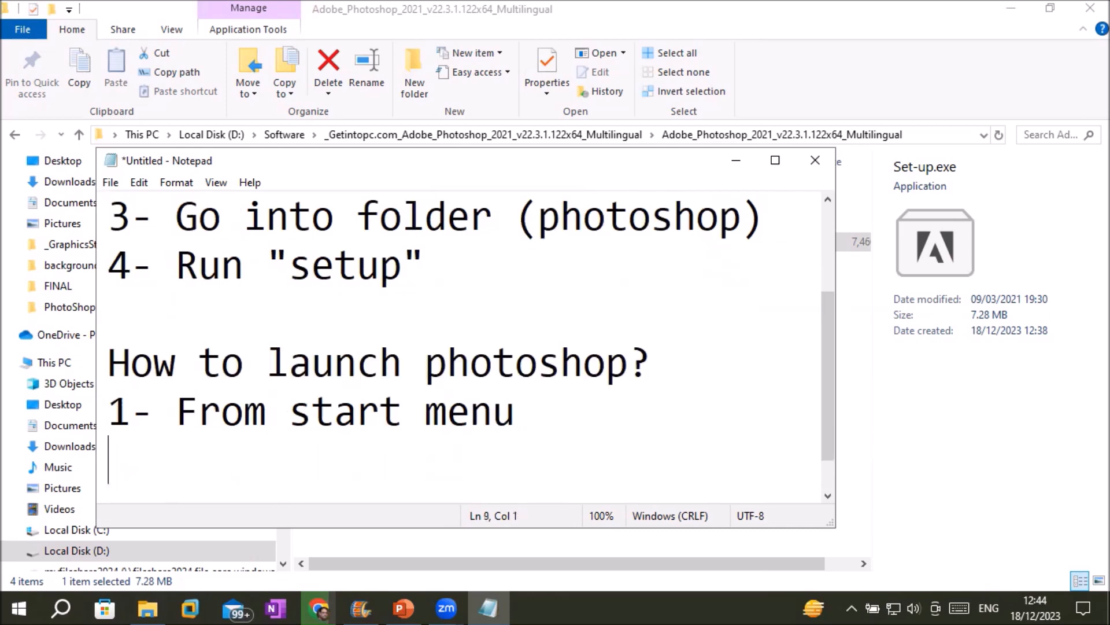
text(2- From )
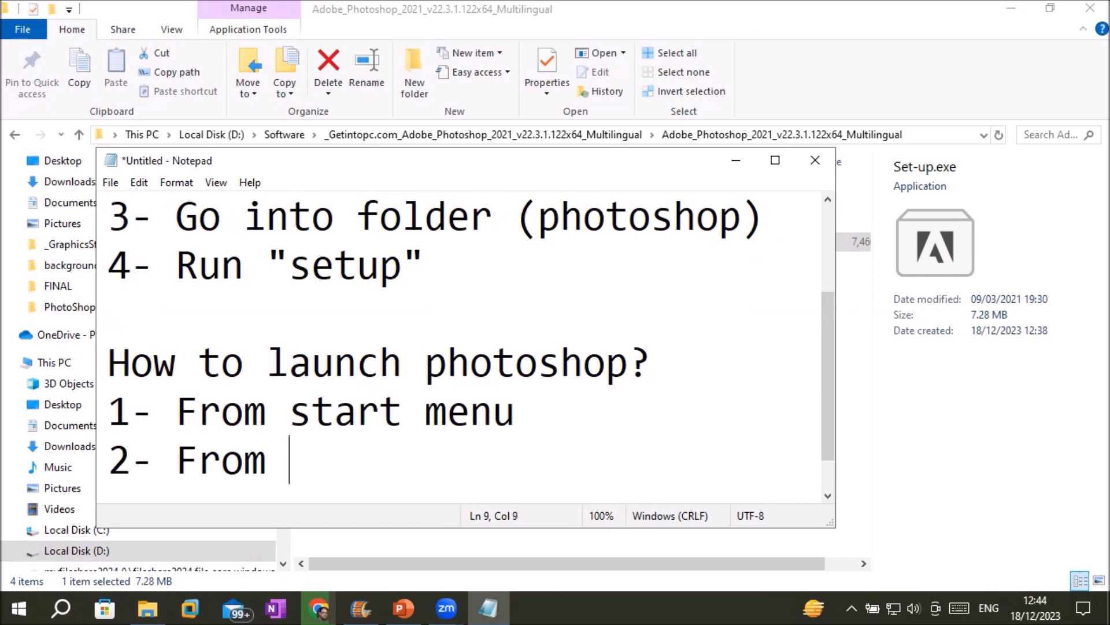
text(TAs)
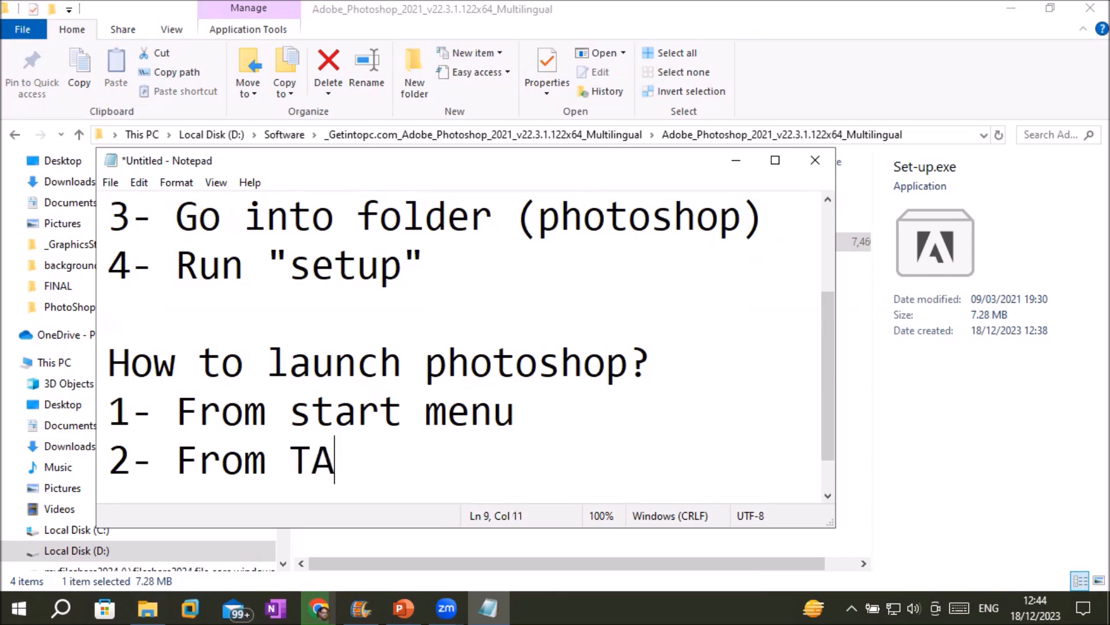
key(BackSpace)
key(BackSpace)
text(askbar)
key(Return)
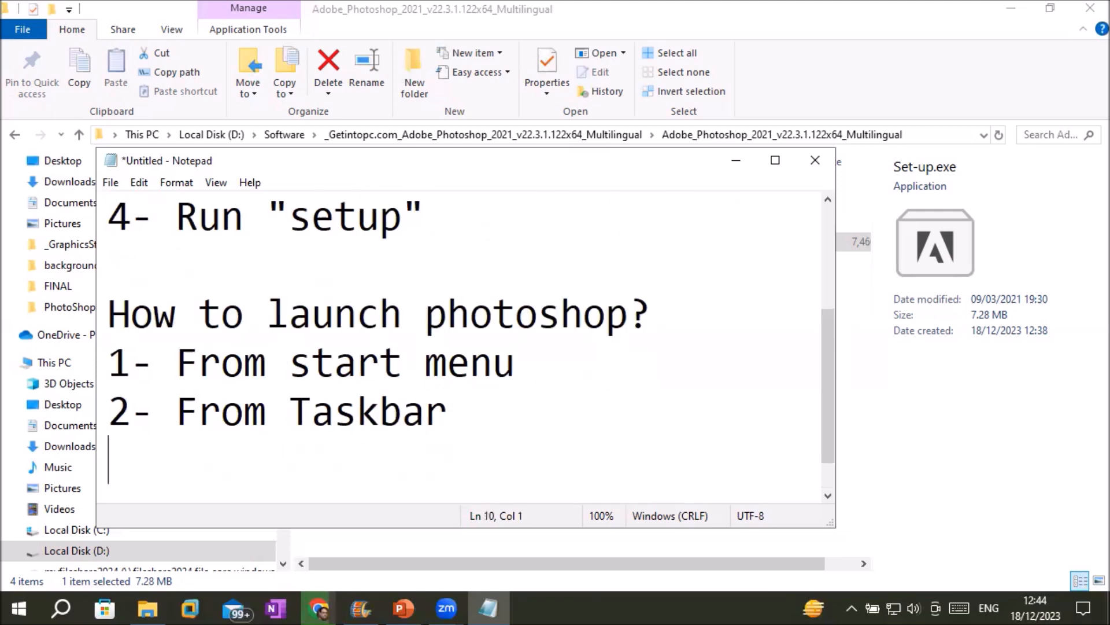
text(3- from )
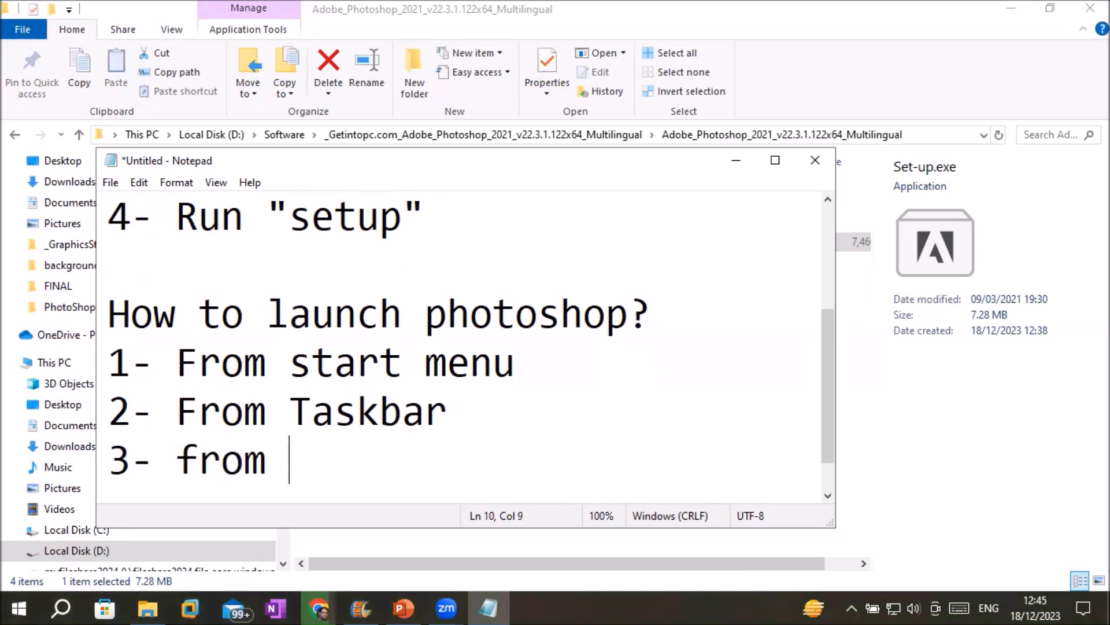
text(sear)
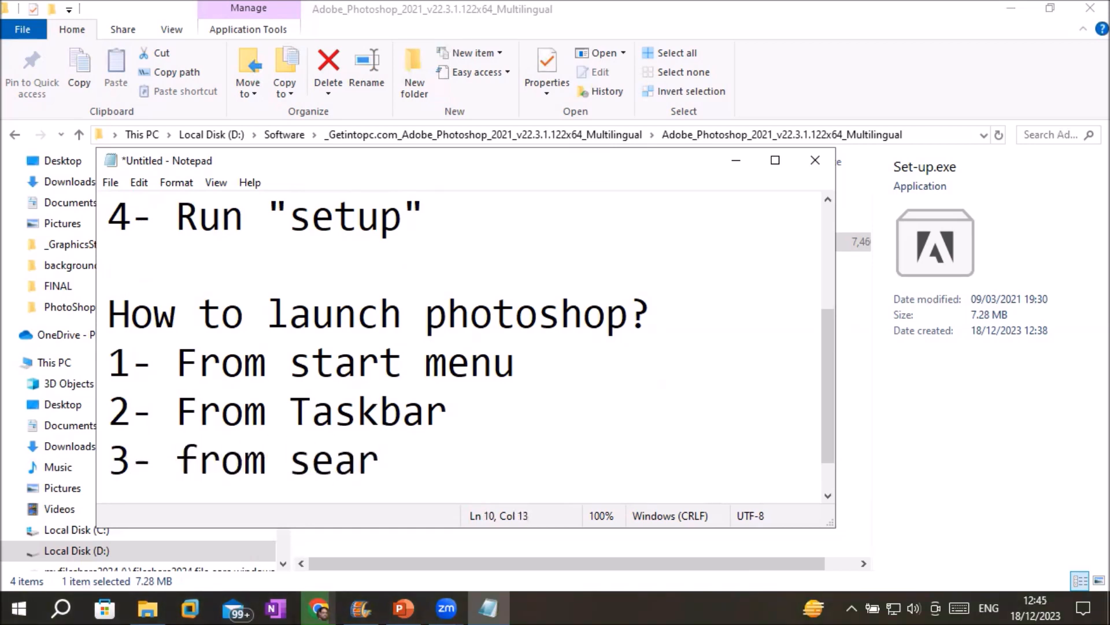
text(chbar)
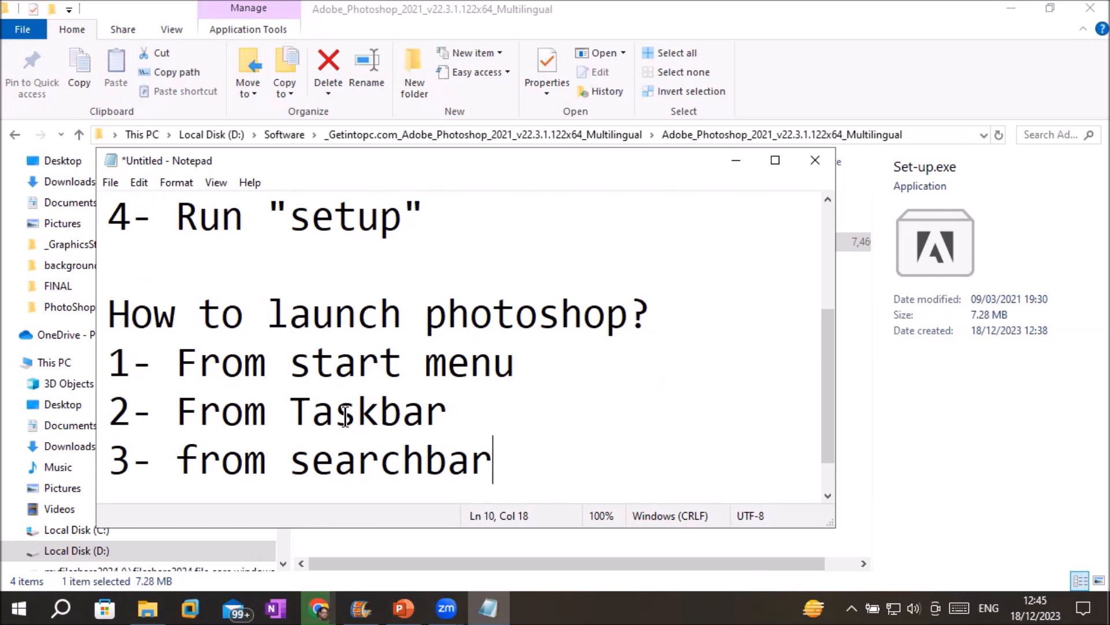
Browse the Start menu app list, then drag the taskbar up to several rows tall.
click(19, 609)
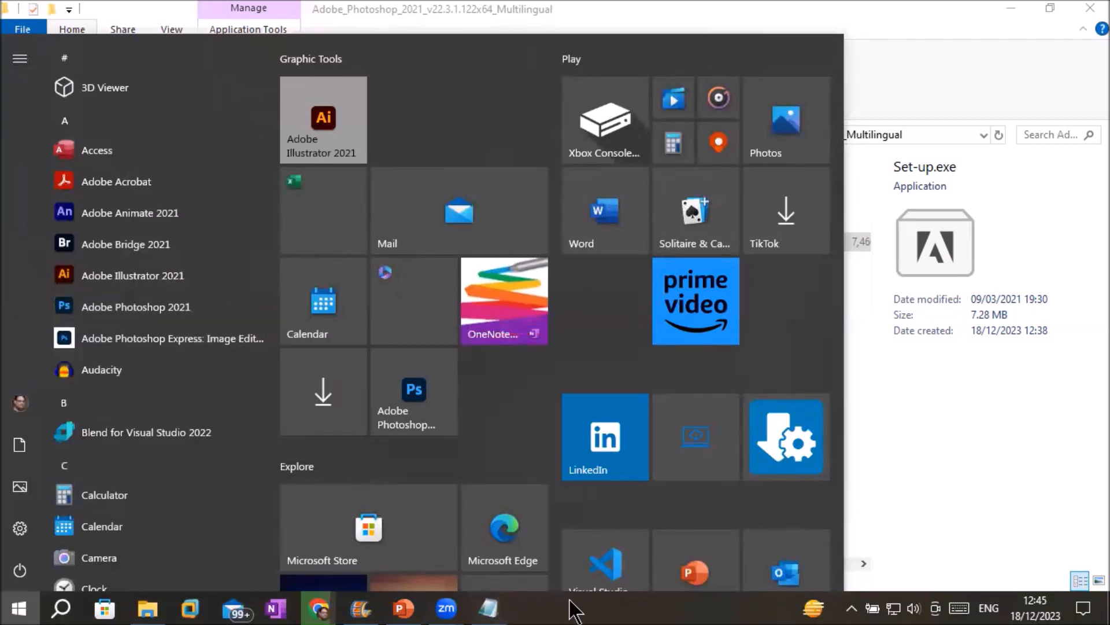
click(866, 354)
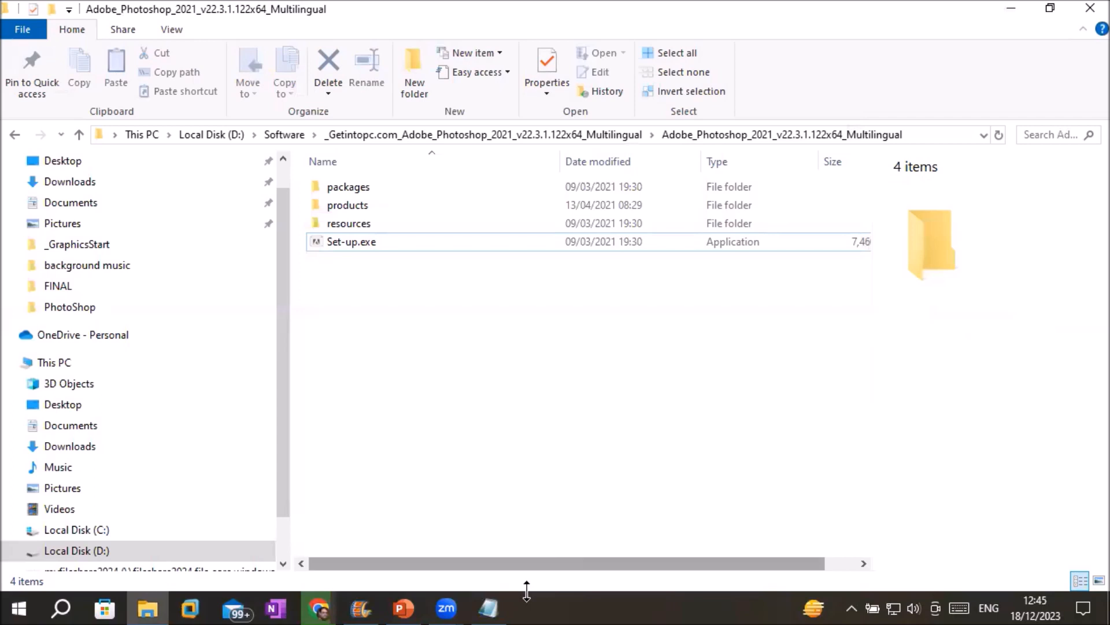
click(633, 600)
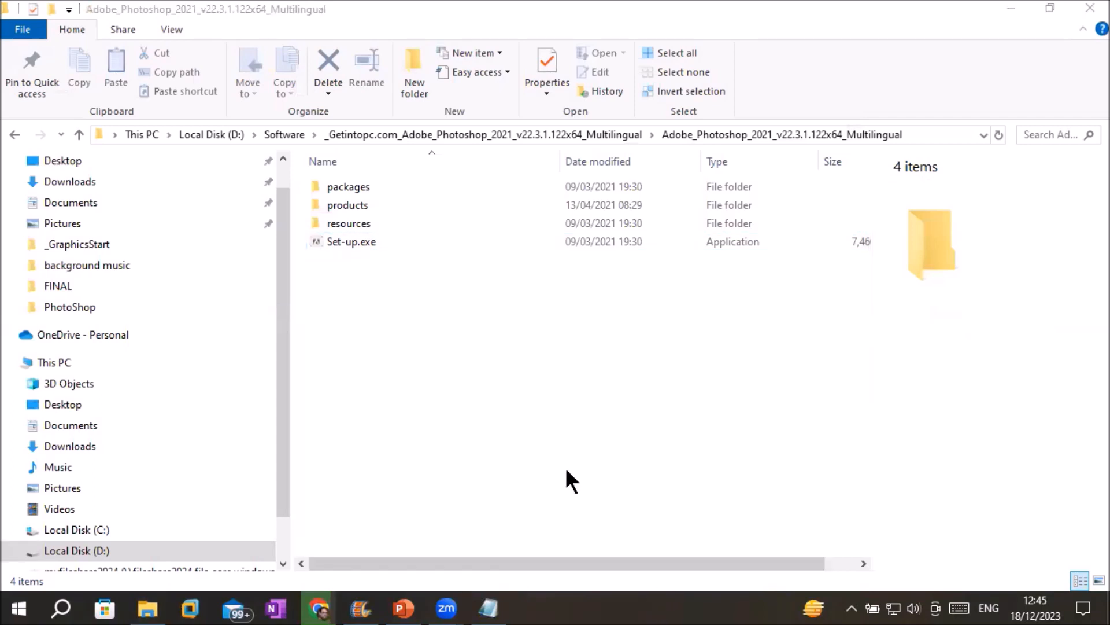
drag(556, 591, 555, 341)
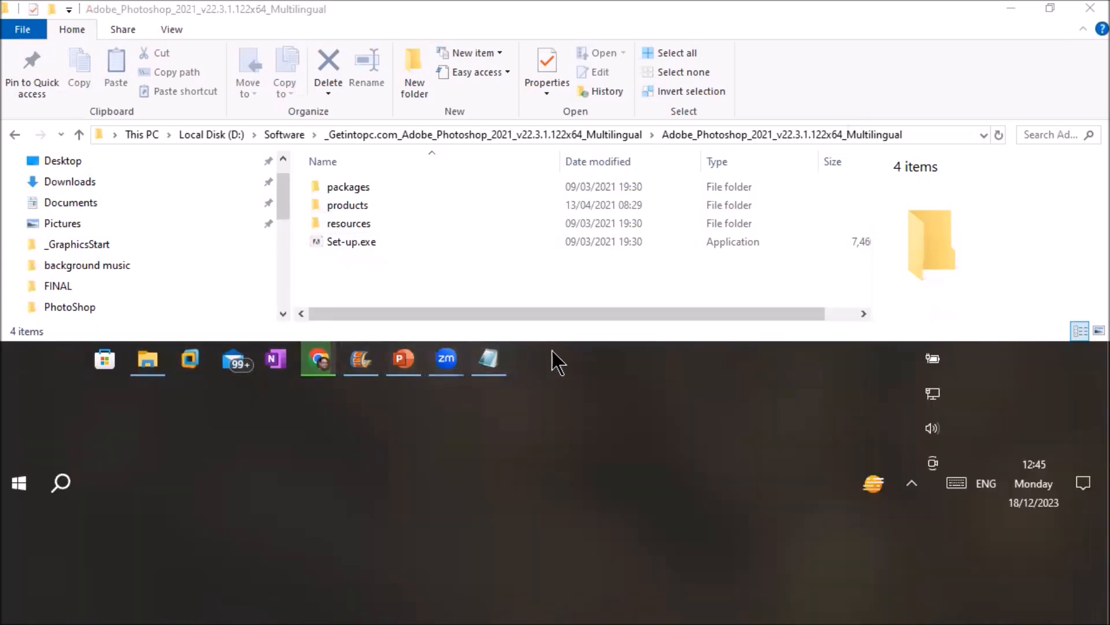
Pin Adobe Photoshop 2021 to the taskbar from its Start menu More options.
click(19, 489)
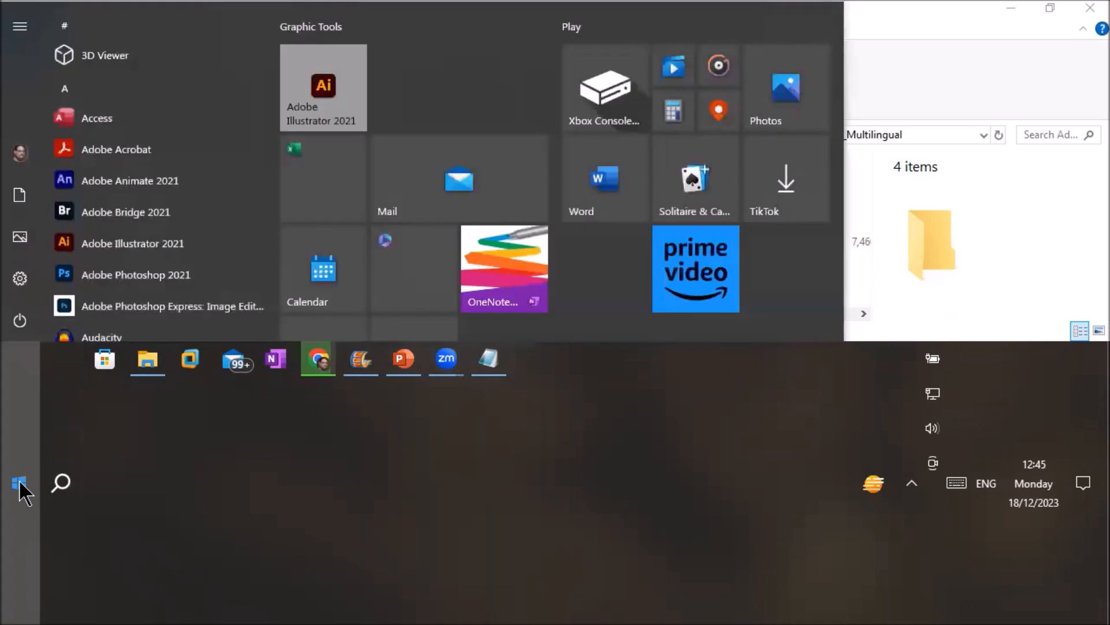
right_click(99, 283)
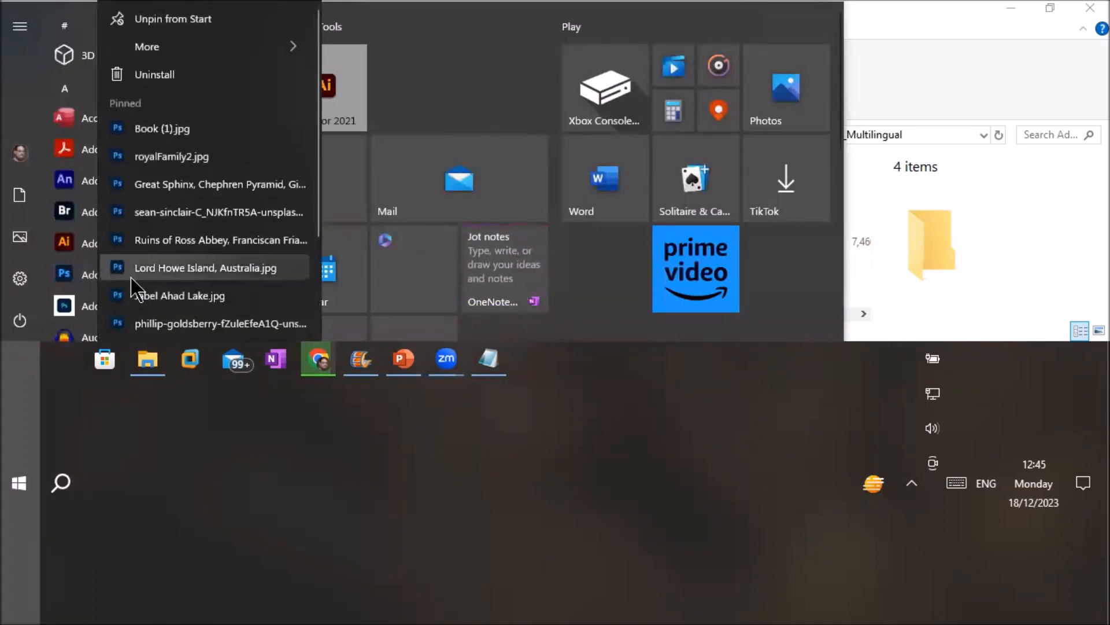
mouse_move(264, 44)
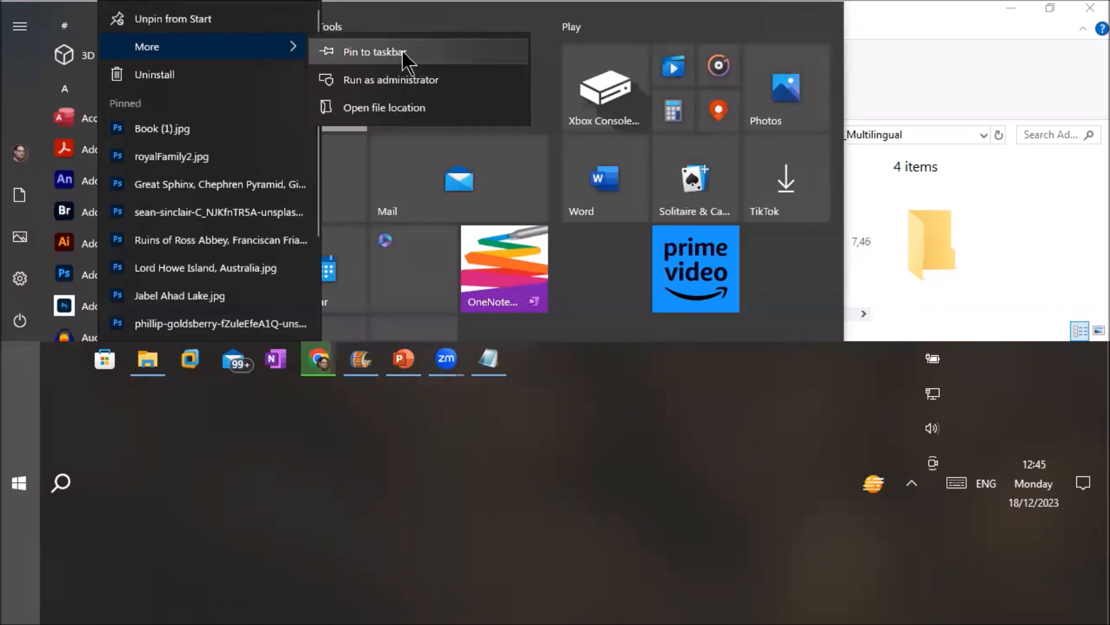
click(374, 52)
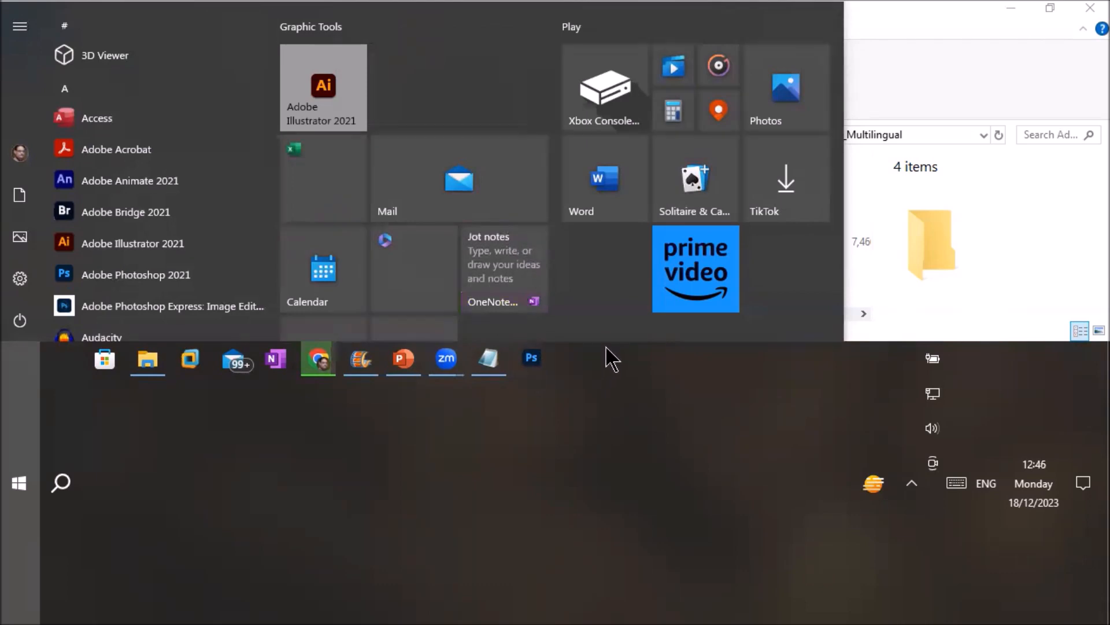
Shrink the taskbar back to a single row and close the Start menu.
right_click(532, 359)
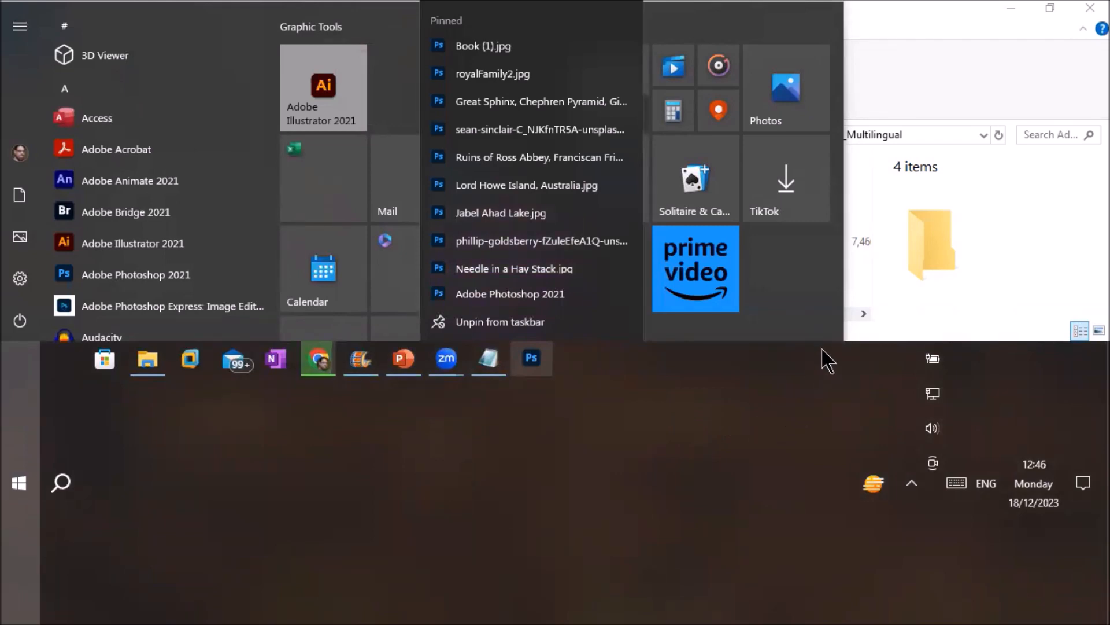
drag(823, 342, 587, 599)
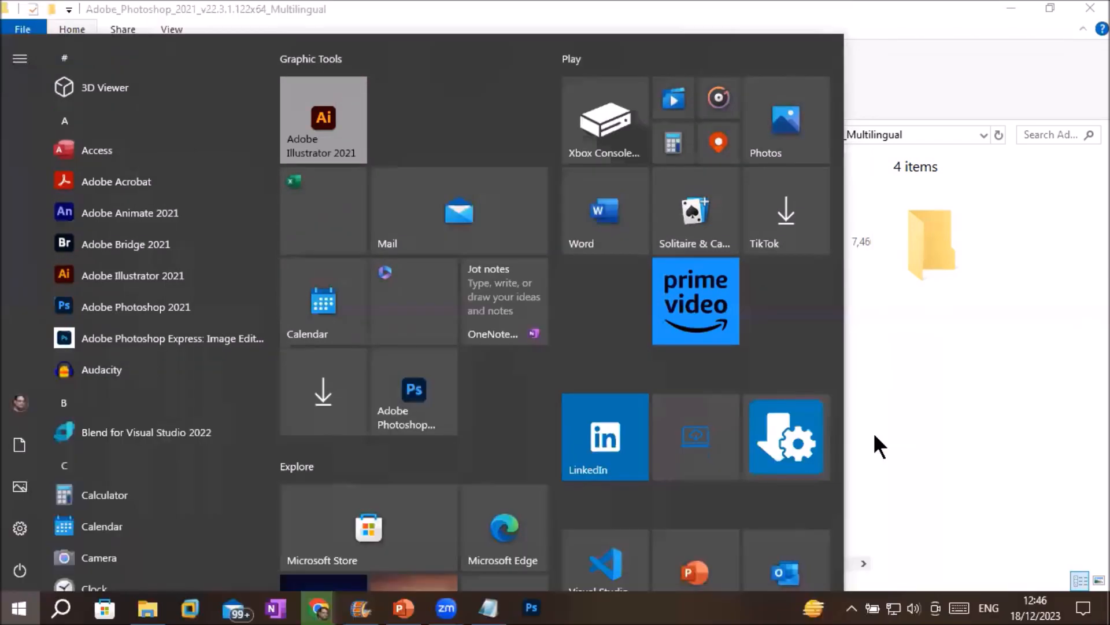
click(873, 435)
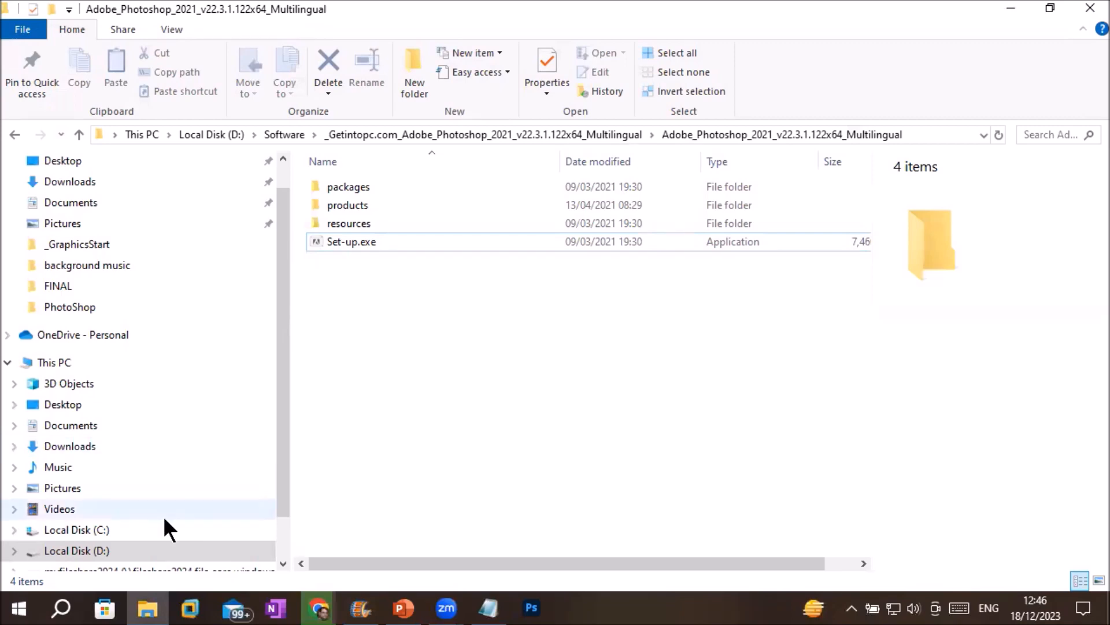
click(61, 607)
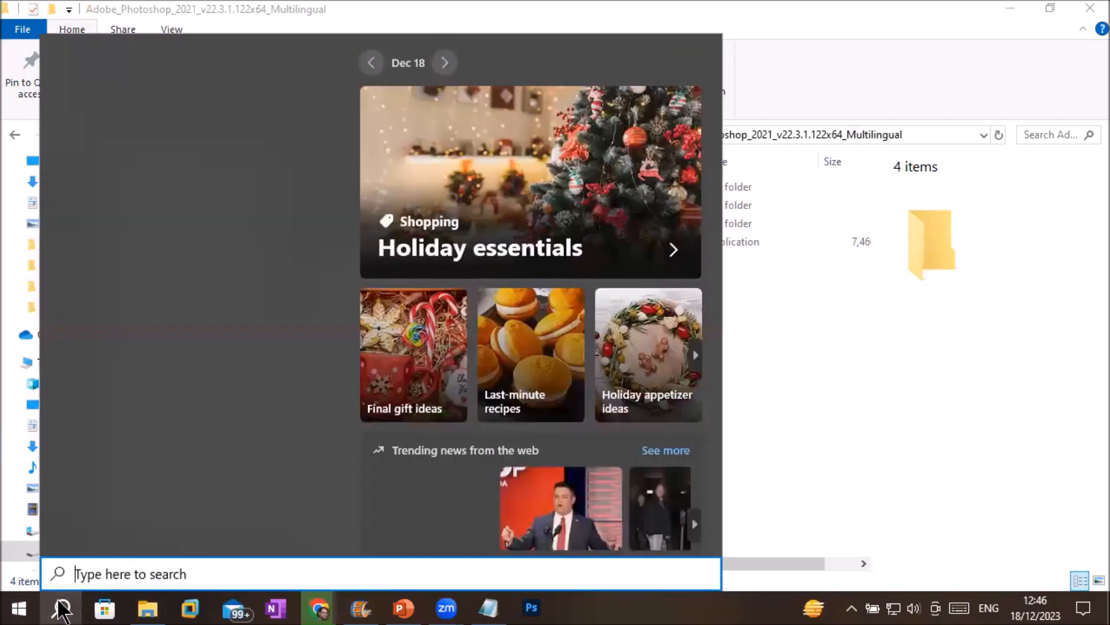
Search 'photoshop' to see Adobe Photoshop 2021 as best match, then return to File Explorer.
text(photoshop)
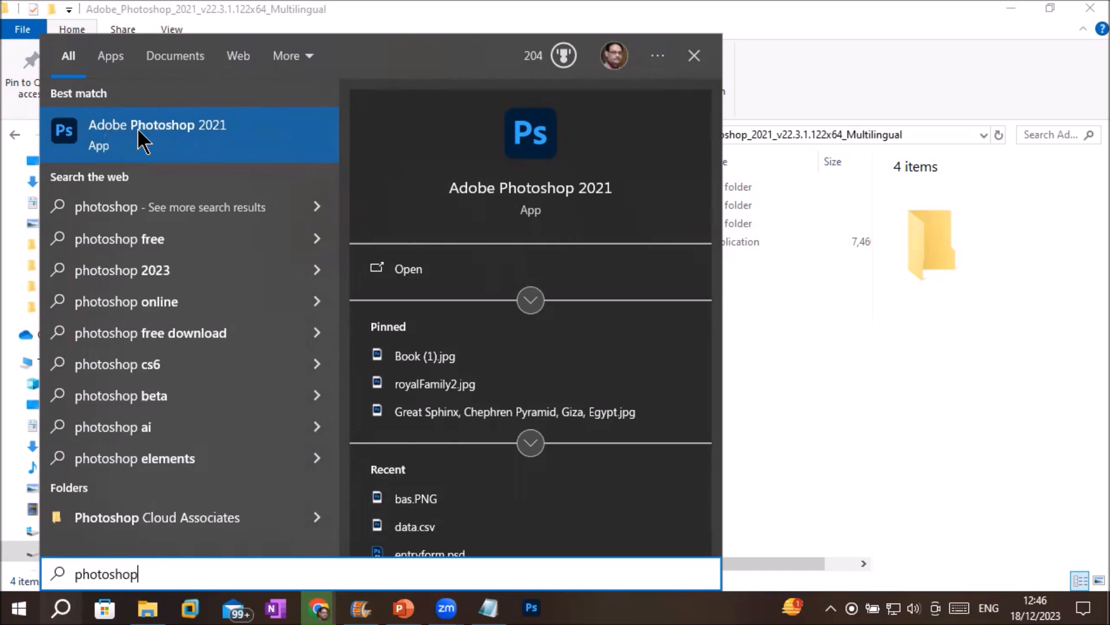
click(320, 607)
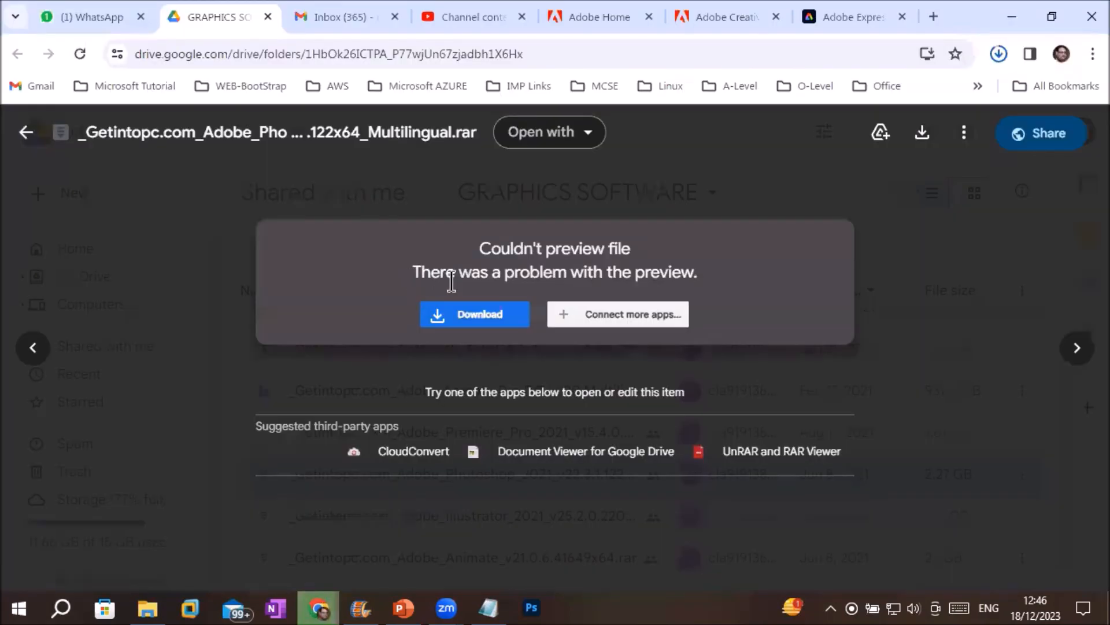
click(147, 607)
Open Downloads to view the partial Unconfirmed 996400.crdownload file among 5 items.
click(77, 181)
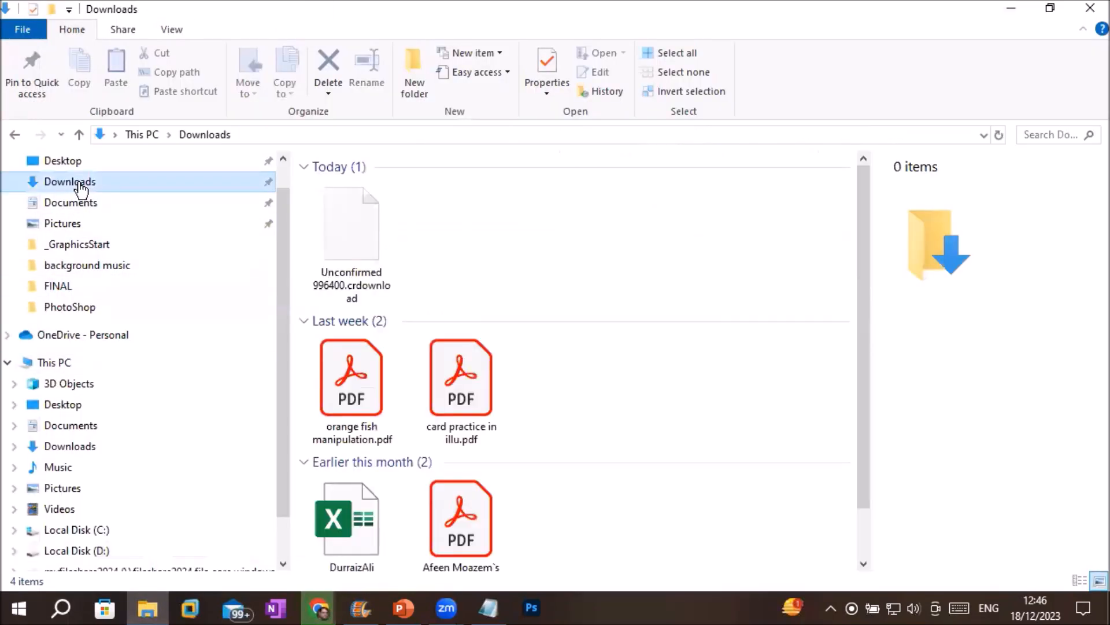
mouse_move(380, 245)
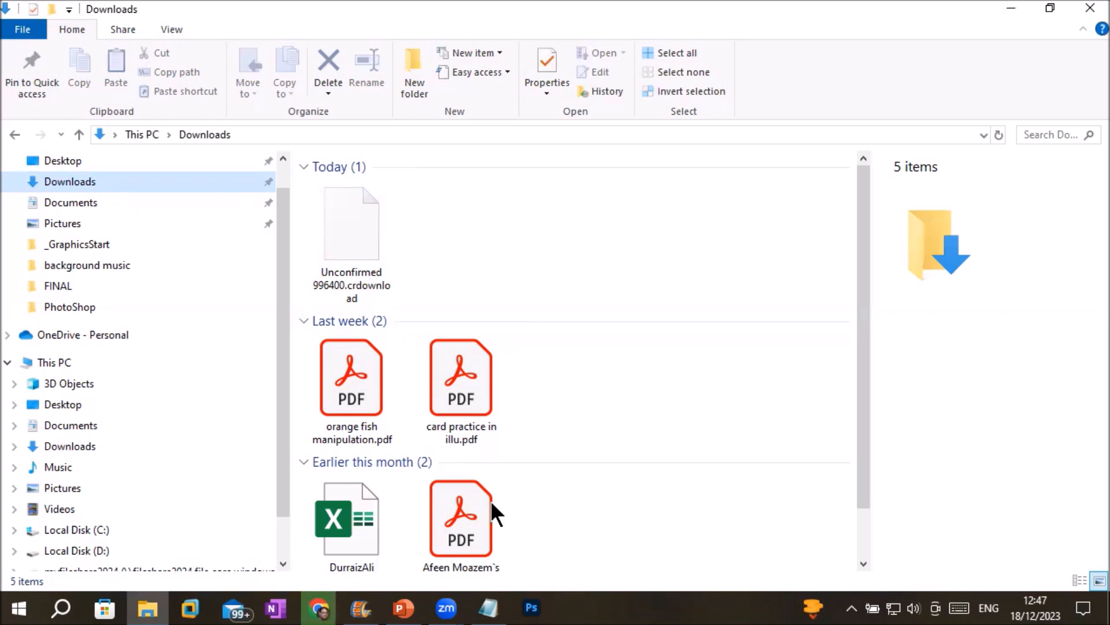
click(648, 610)
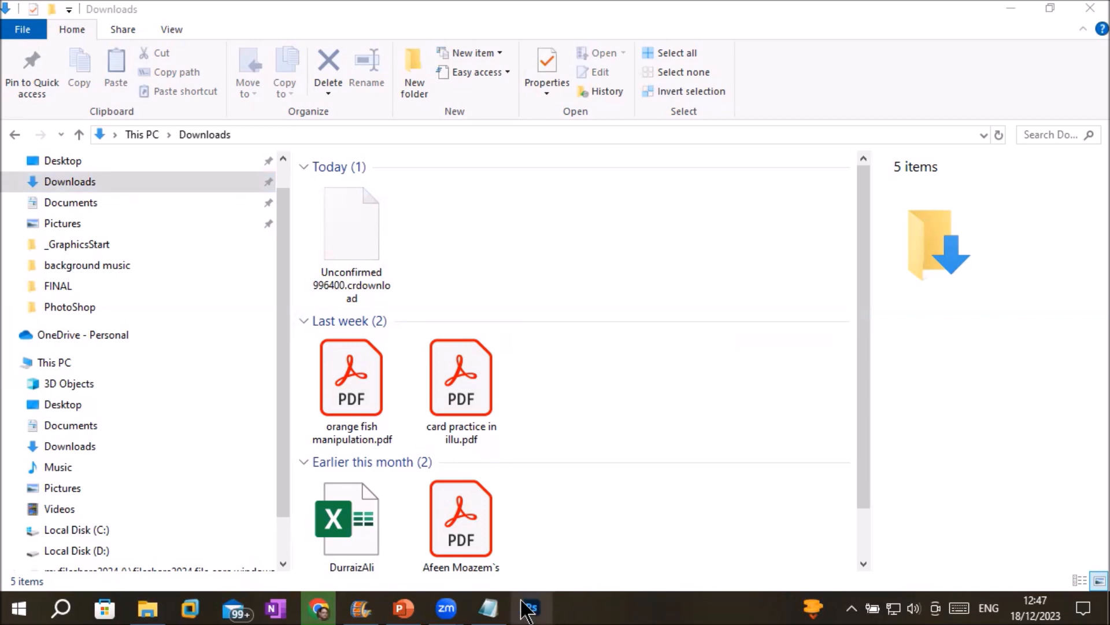
Launch Photoshop 2021 from its pinned taskbar icon and wait for the Home screen.
click(10, 609)
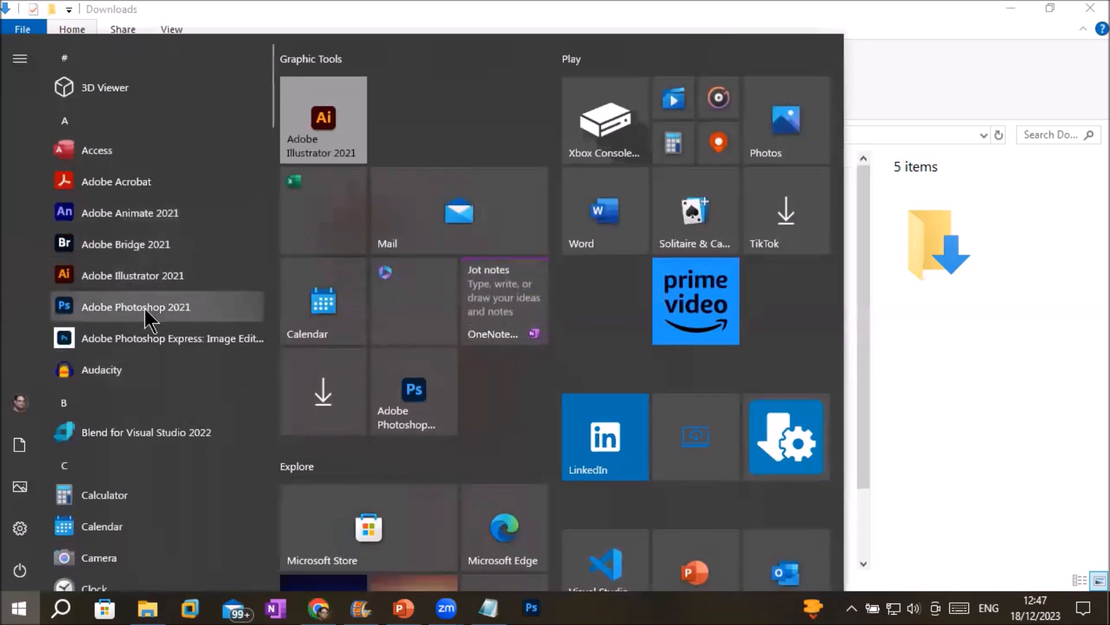
click(61, 609)
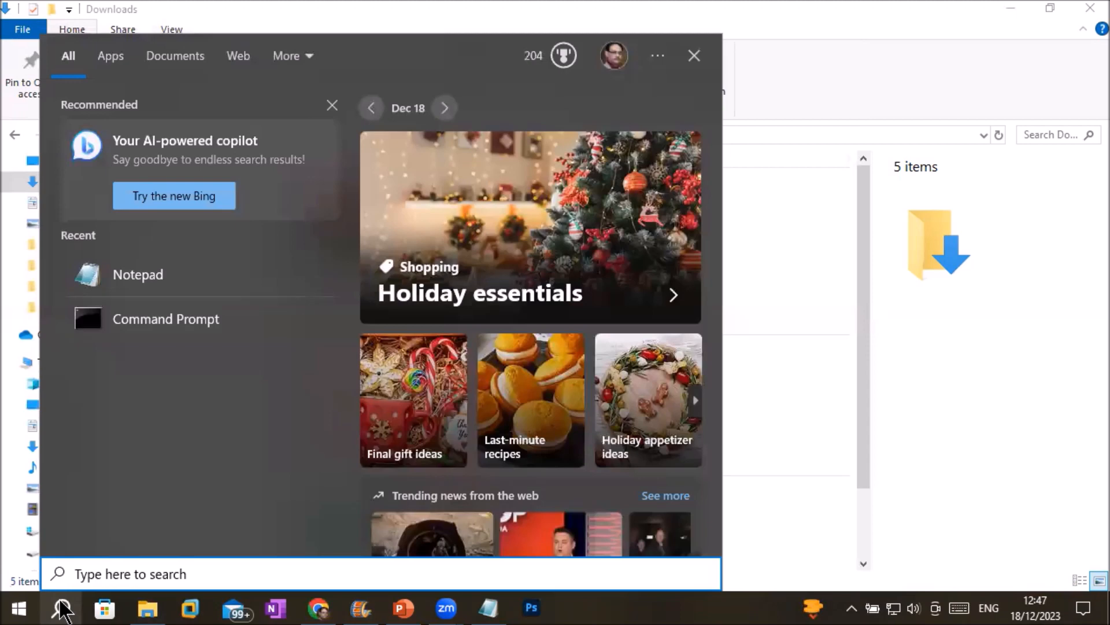
click(531, 609)
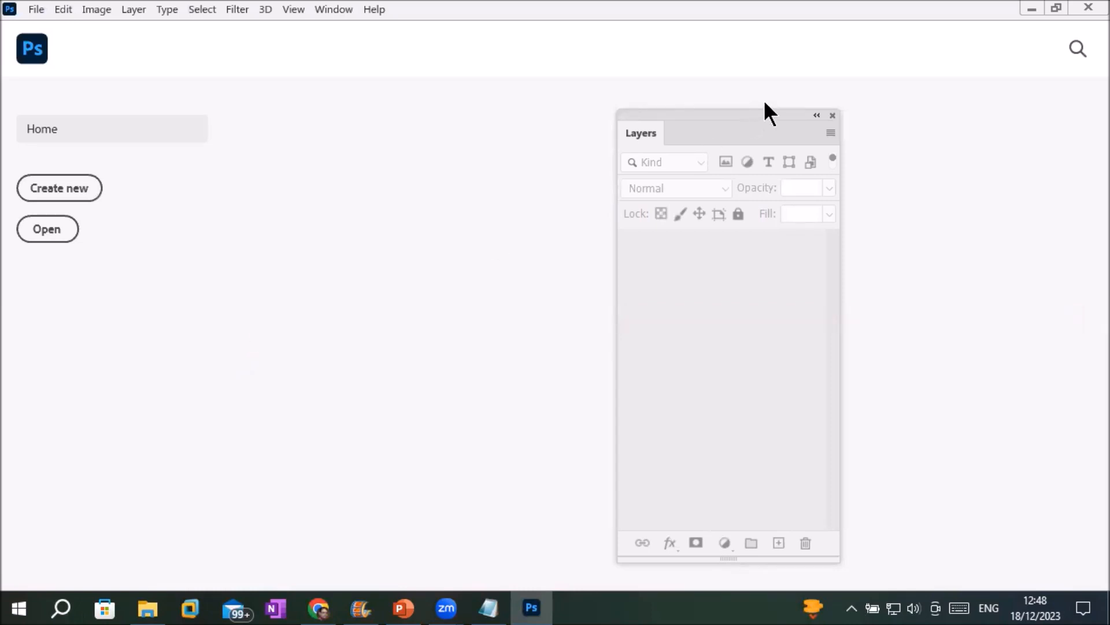
right_click(771, 17)
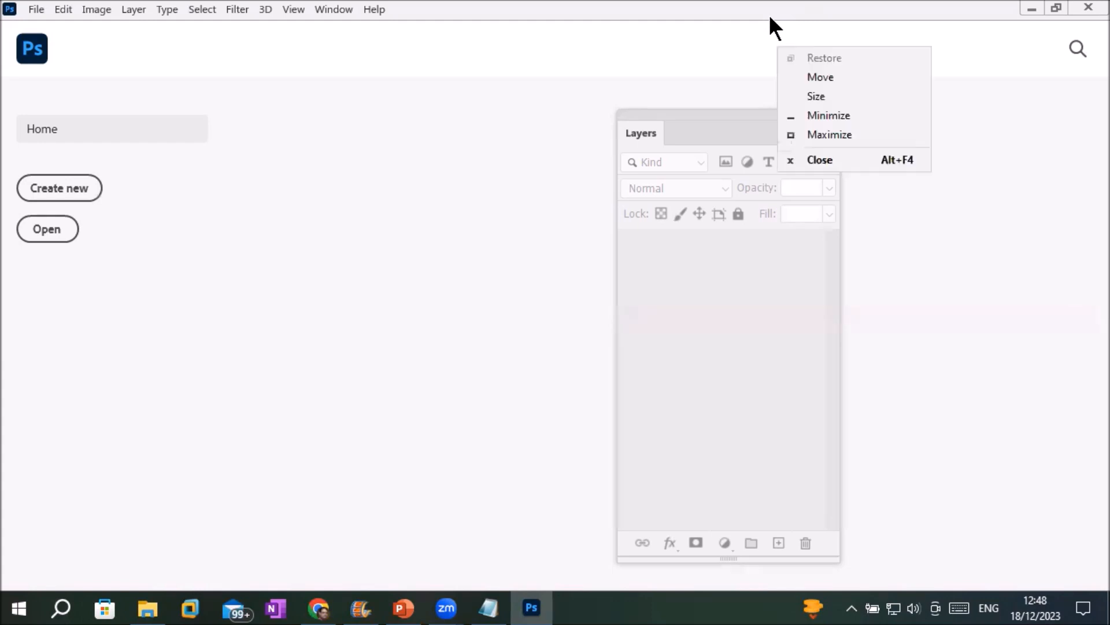
key(Escape)
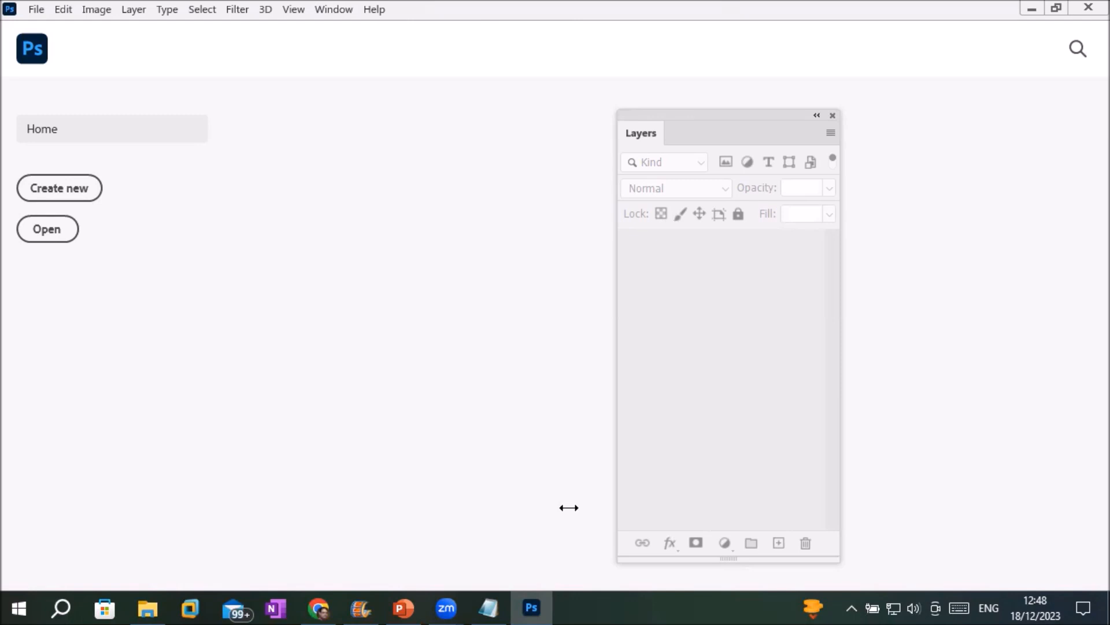
Minimize Photoshop and add '1- Main Menu' under the interface heading in Notepad.
click(531, 608)
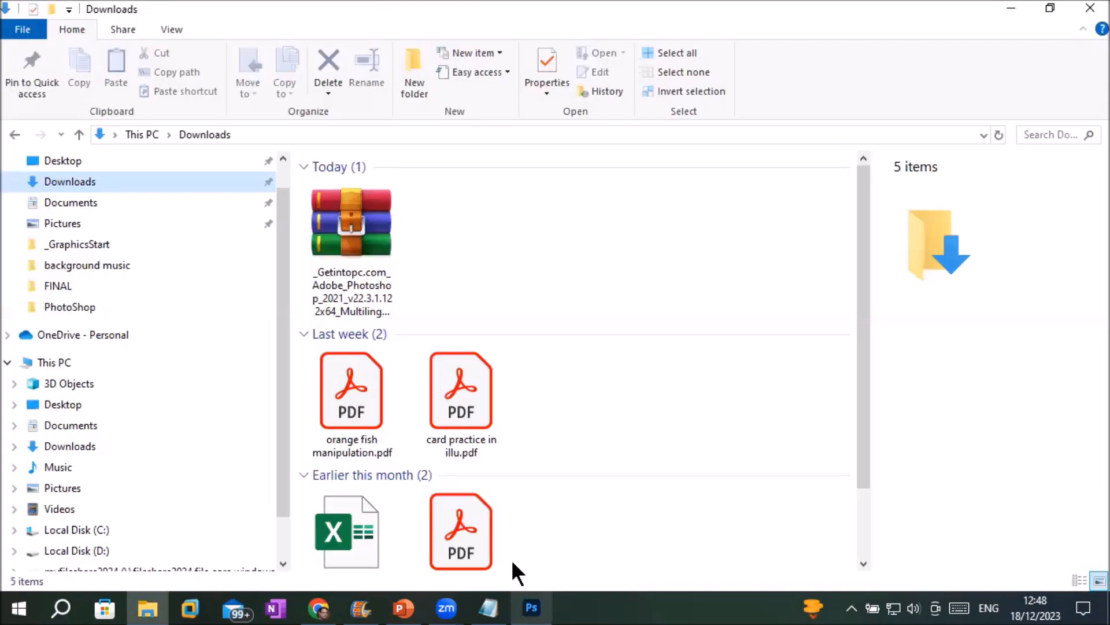
click(488, 607)
key(Return)
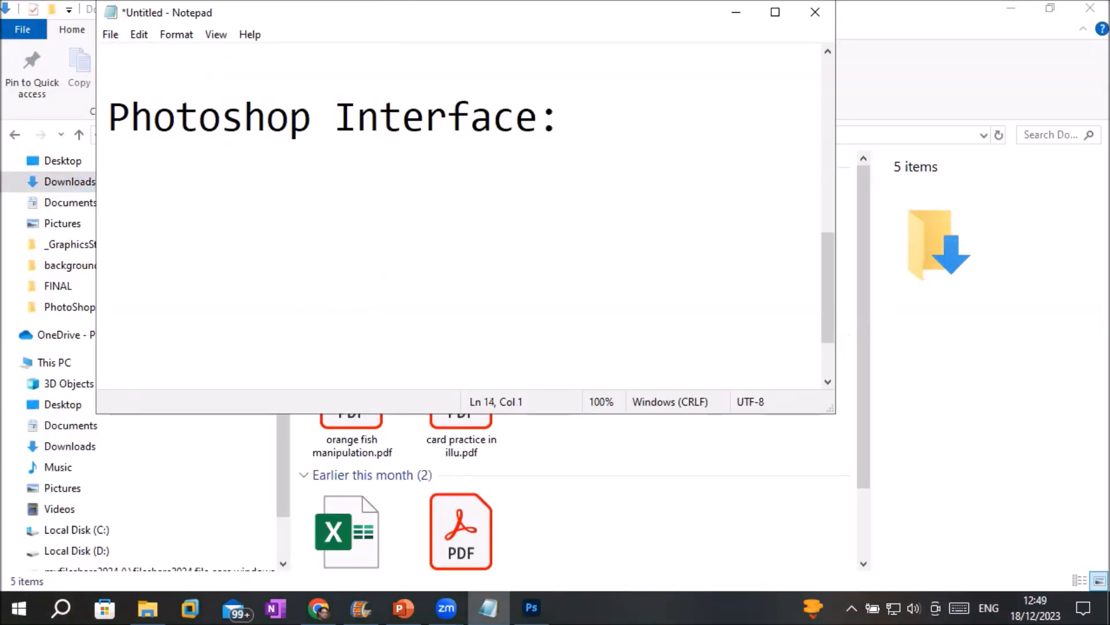
text(1- Menu)
key(Left)
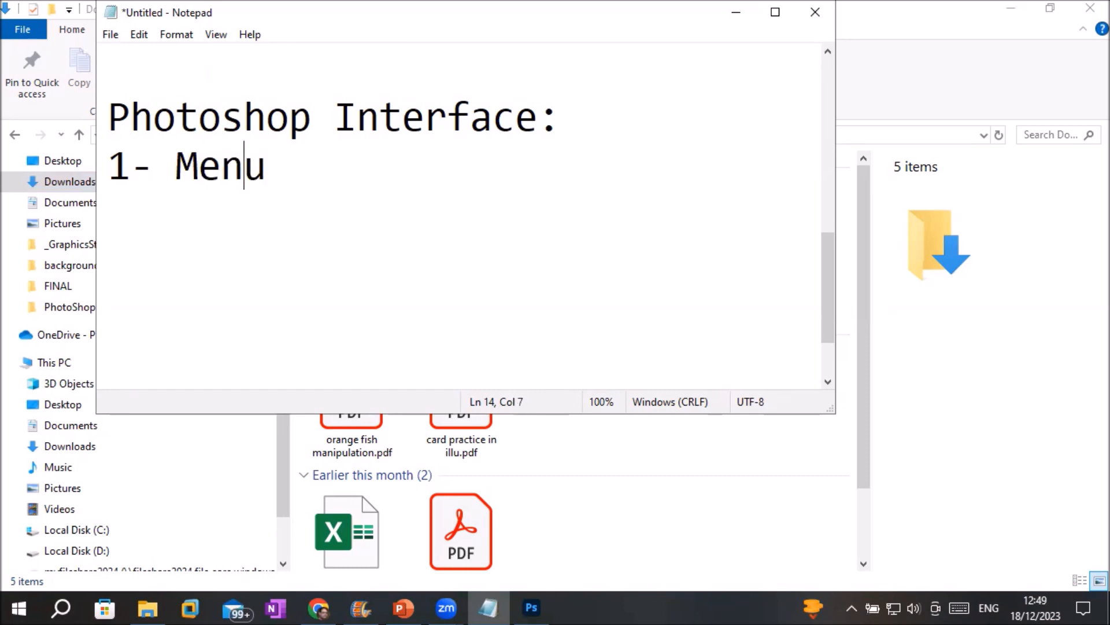
key(Left)
key(Left)
key(Left)
text(Main)
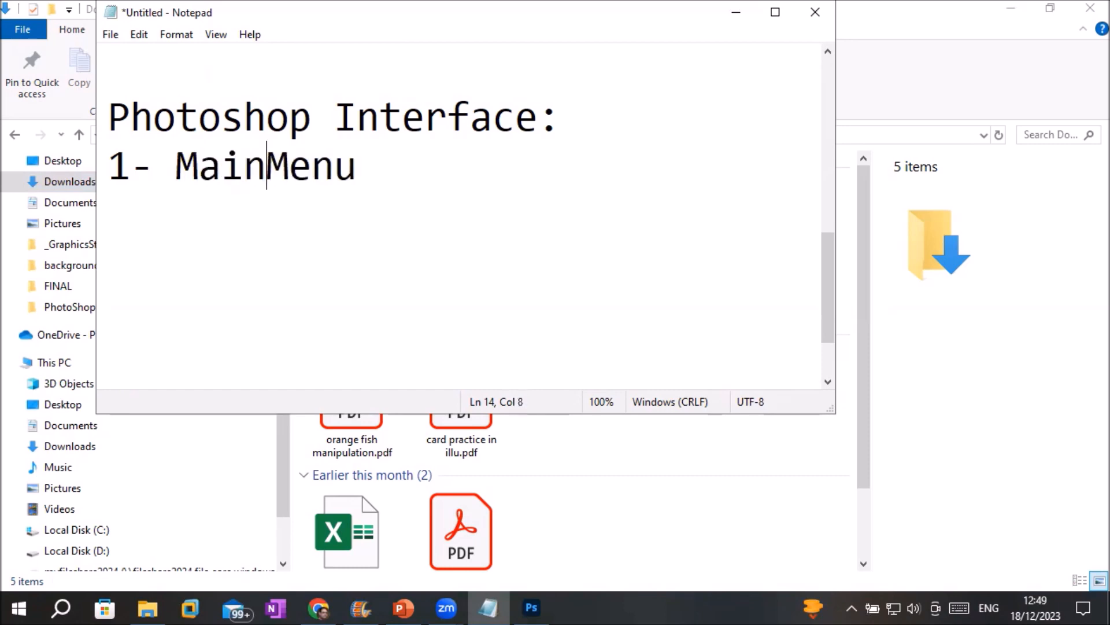
key(Right)
key(Right)
key(Right)
key(Right)
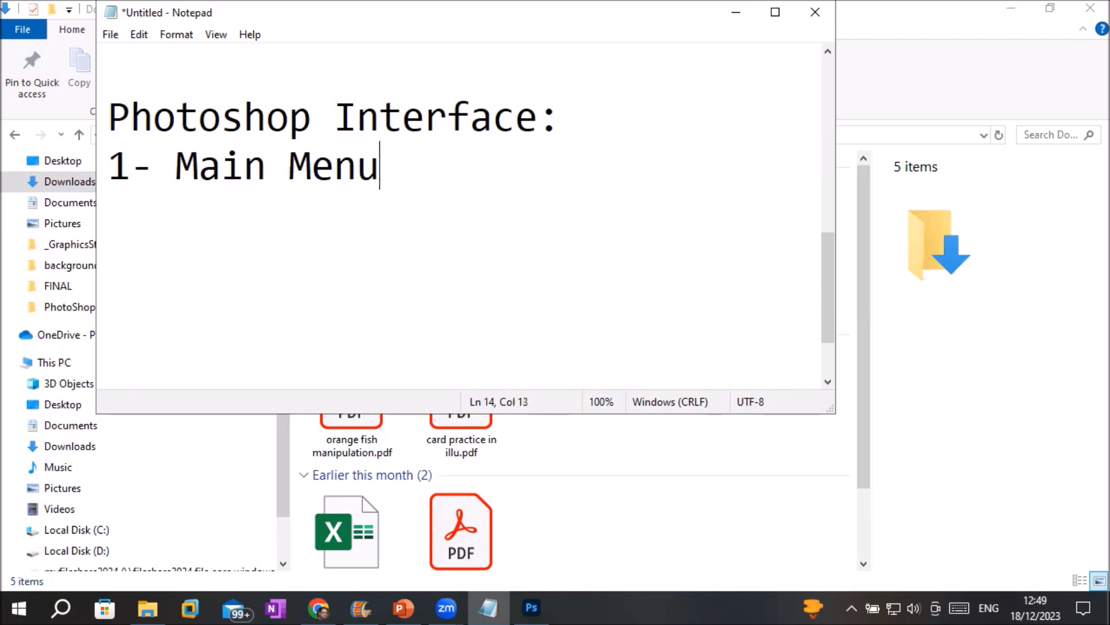
key(Return)
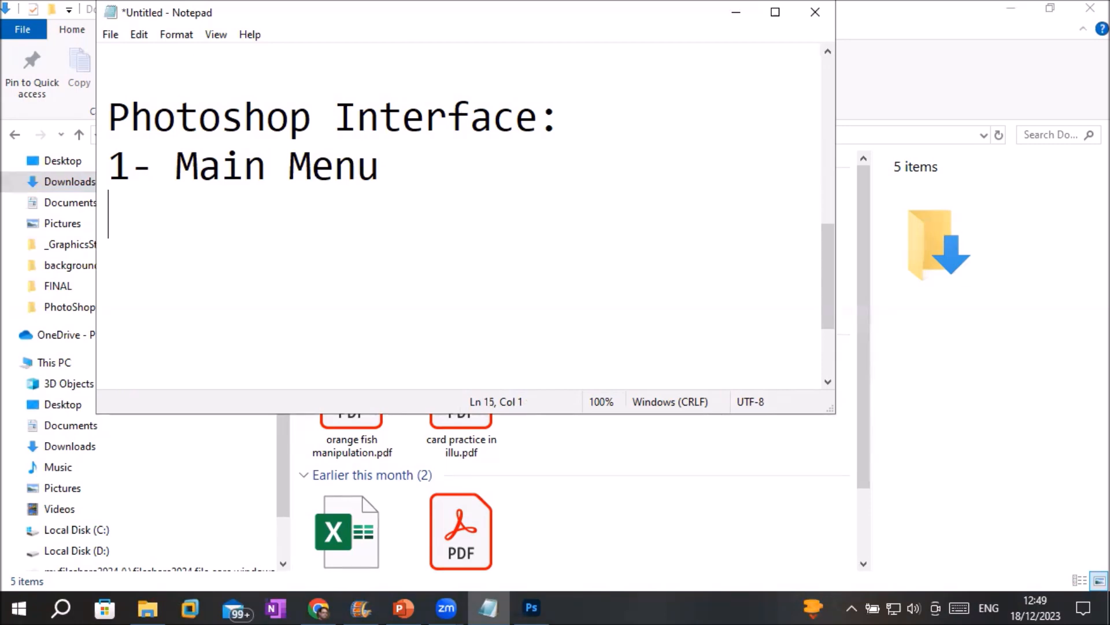
Add the items '2- Toolbox' and '3- list of panel in PS.'.
text(2- To)
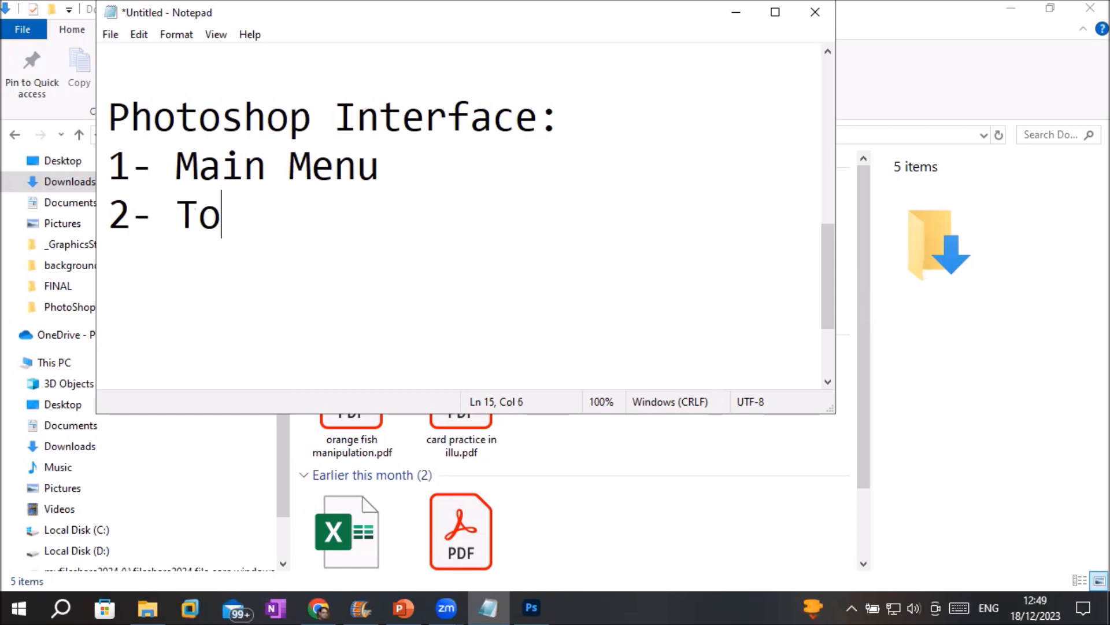
text(olba)
key(BackSpace)
text(x)
key(BackSpace)
text(ox)
key(Return)
text(3- )
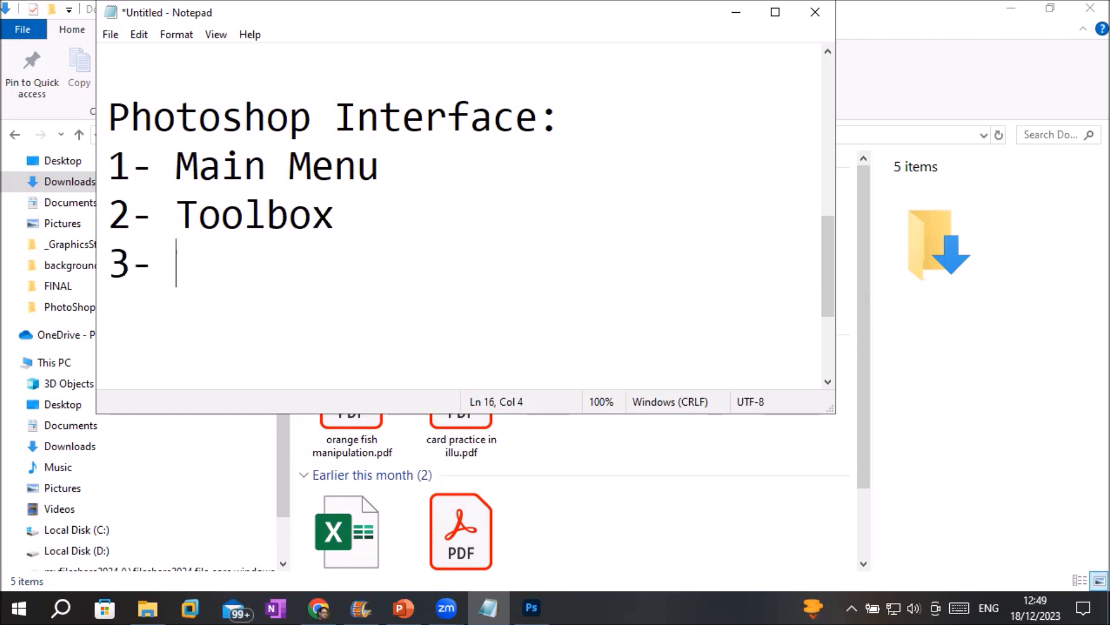
text(list of )
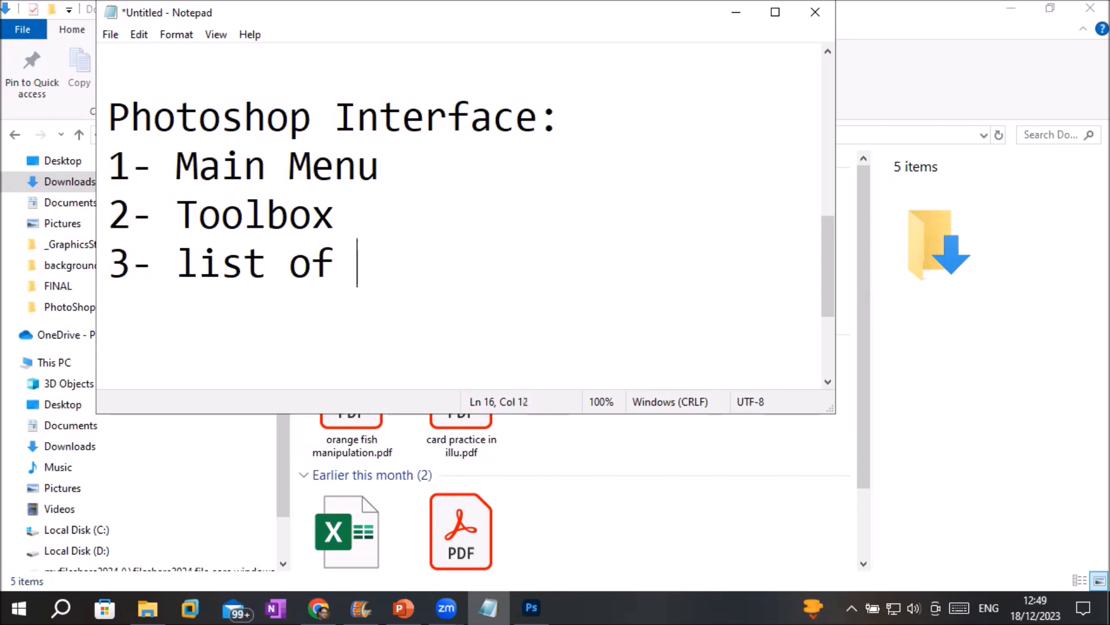
text(panel)
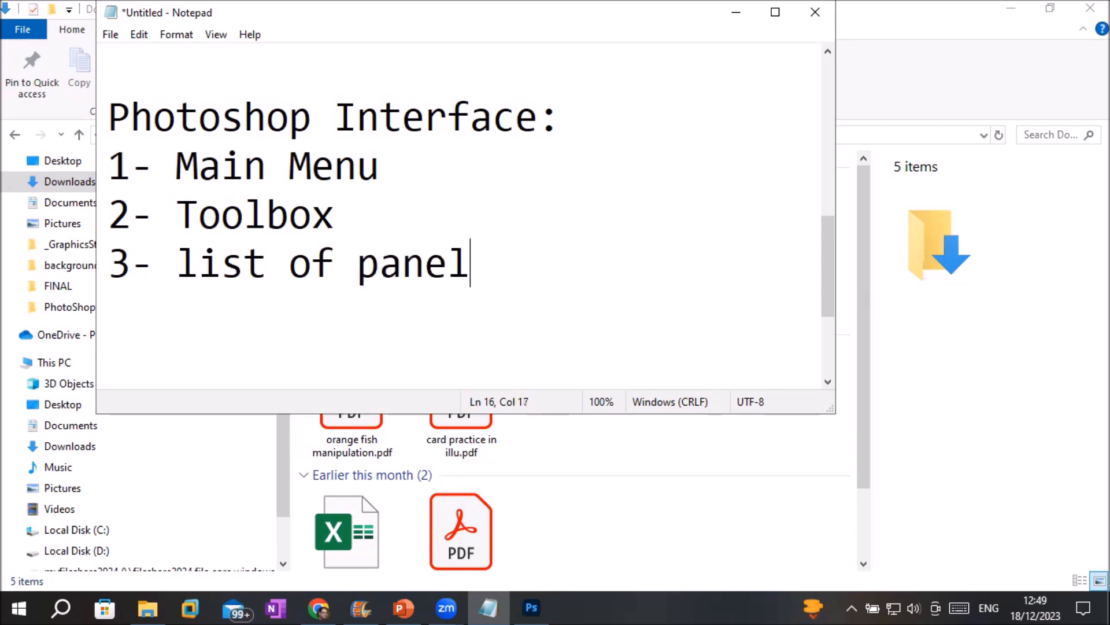
text( in )
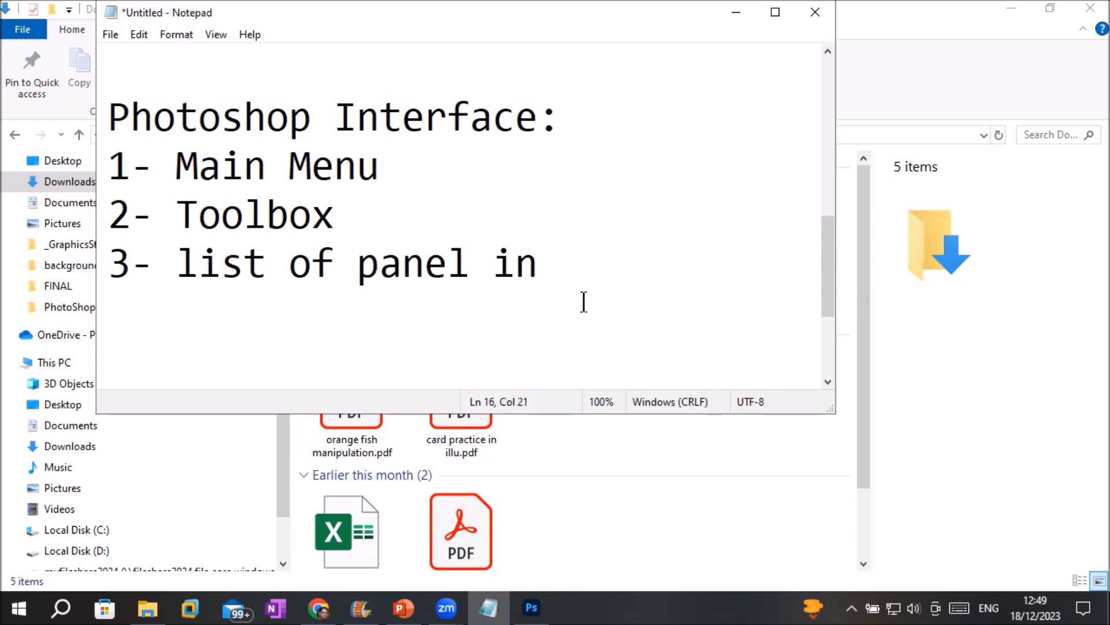
text(PS.)
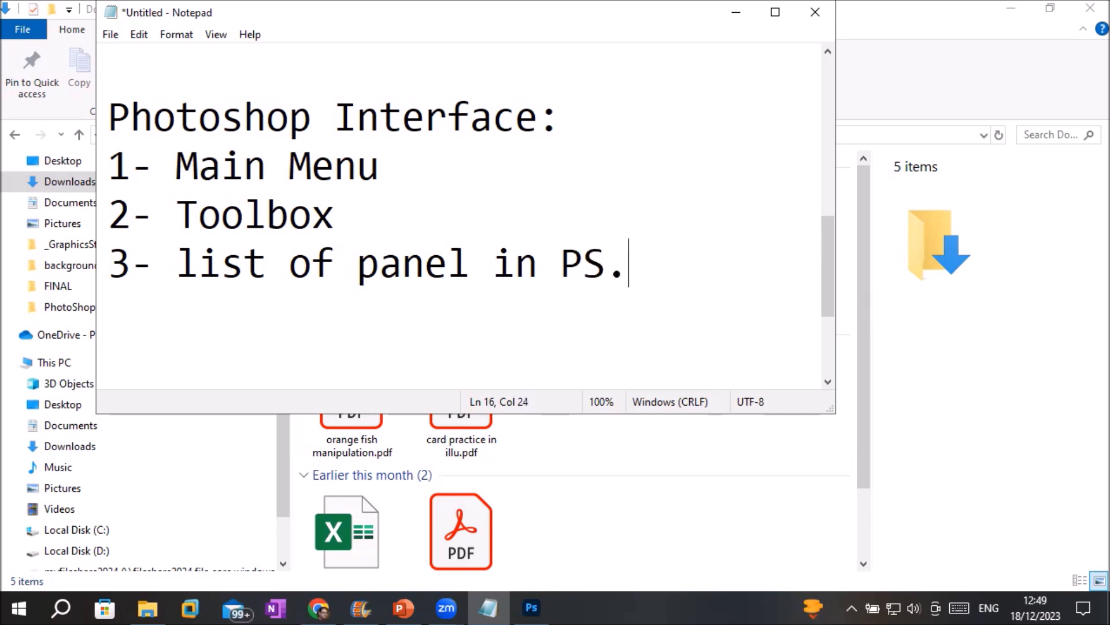
Add a final line '3- Property / Control' to the interface list.
key(Return)
text(3- )
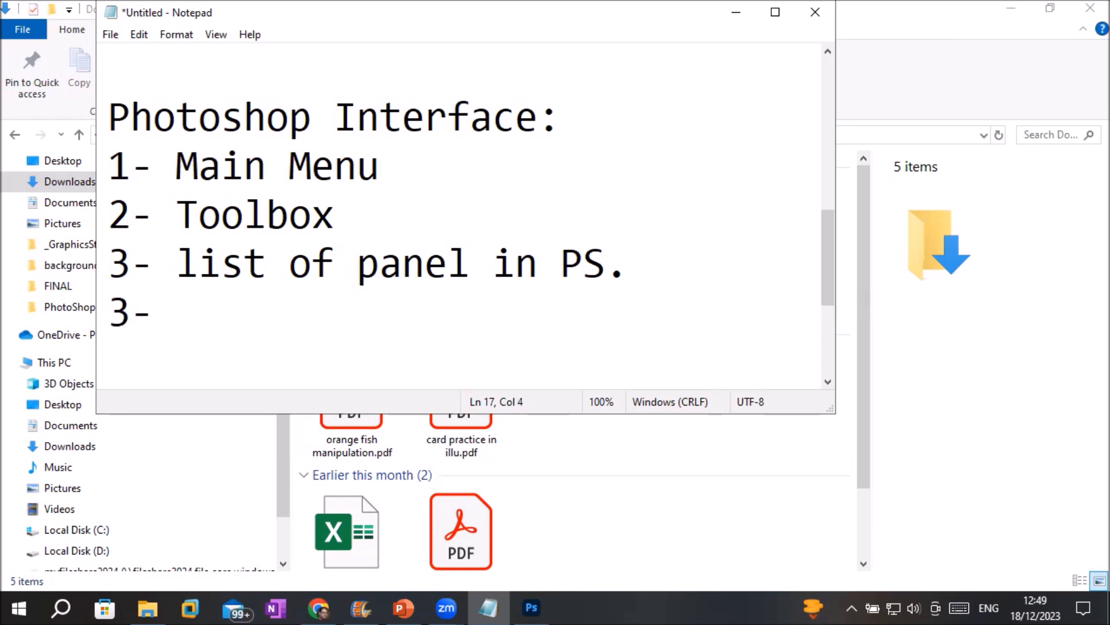
text(Pe)
key(BackSpace)
text(r)
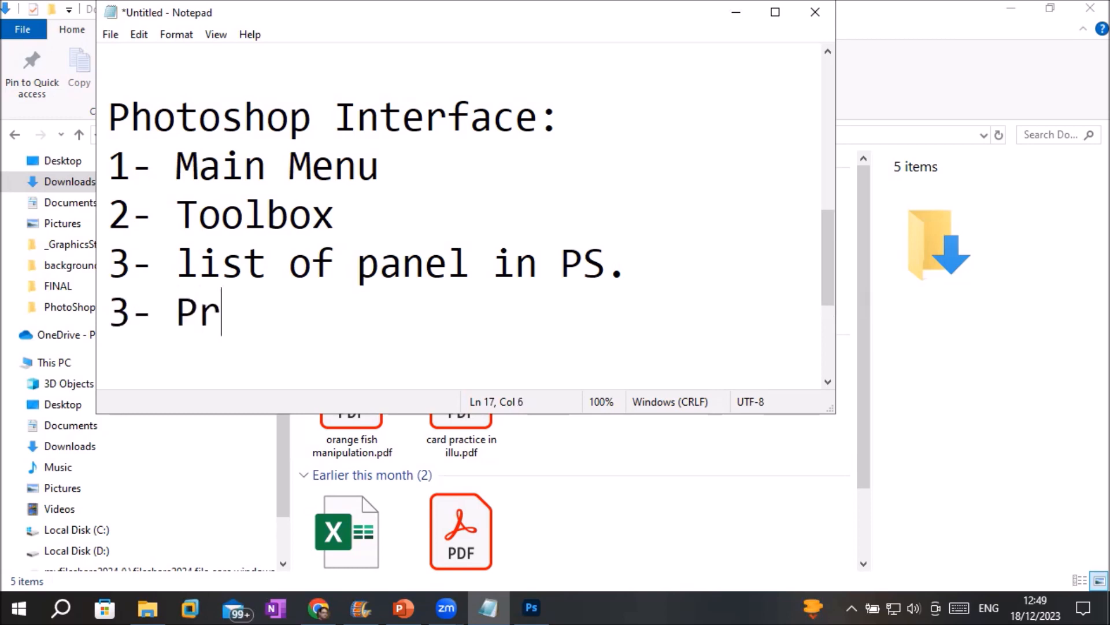
text(opert)
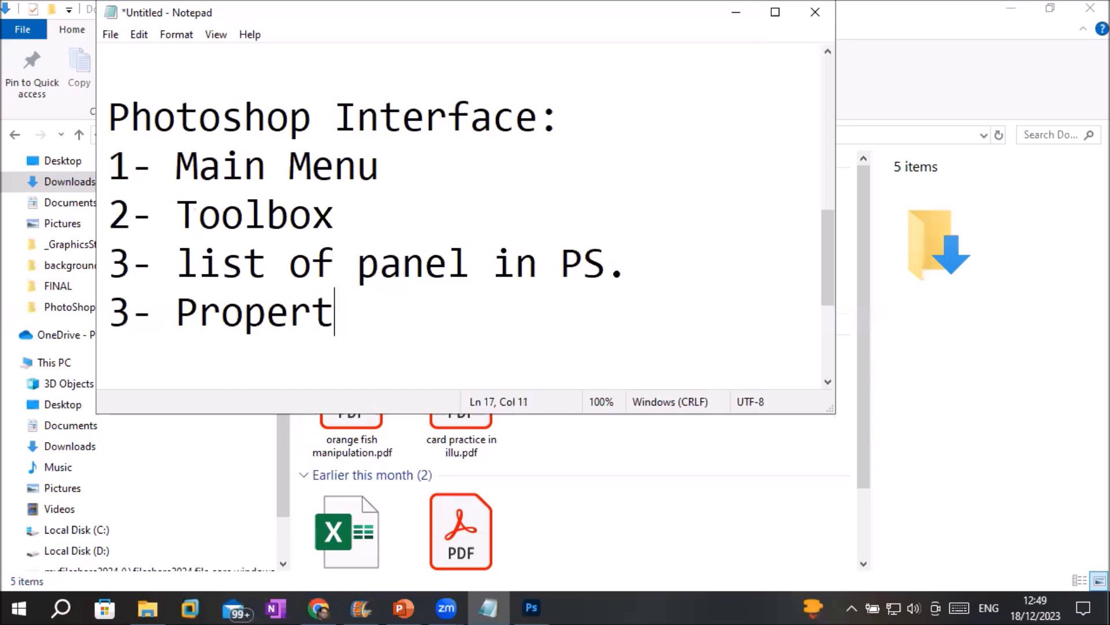
text(y b)
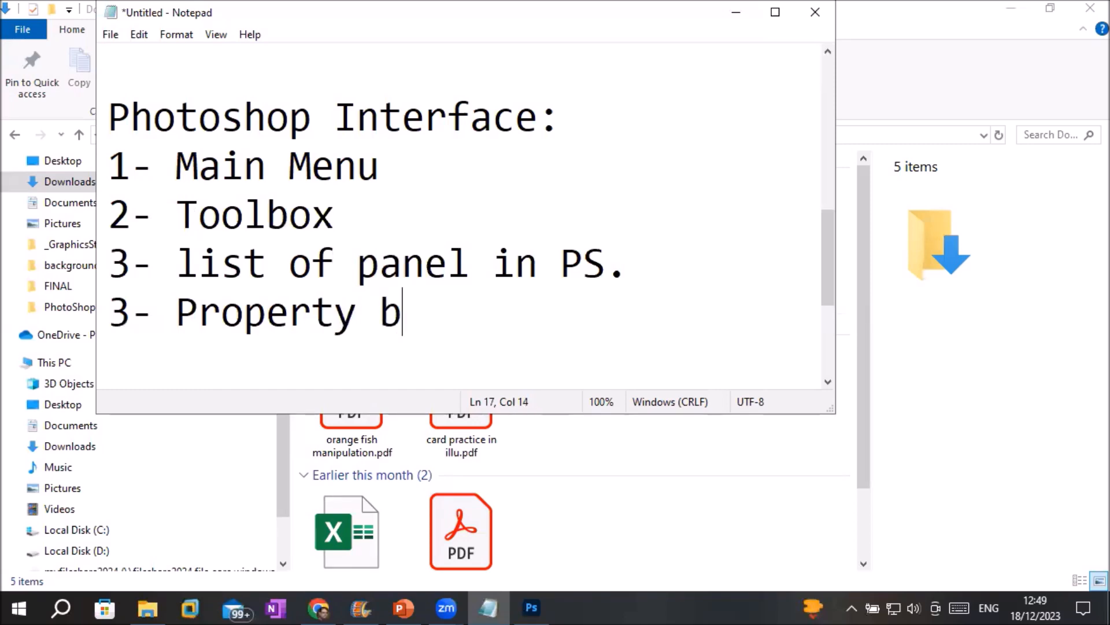
text(ar)
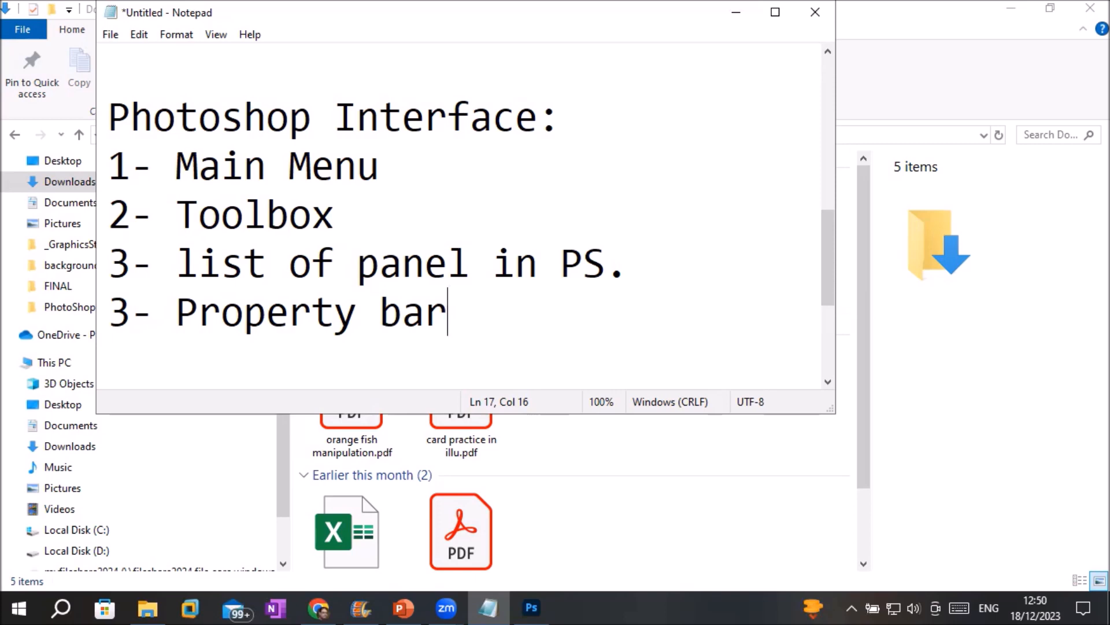
key(BackSpace)
key(BackSpace)
key(BackSpace)
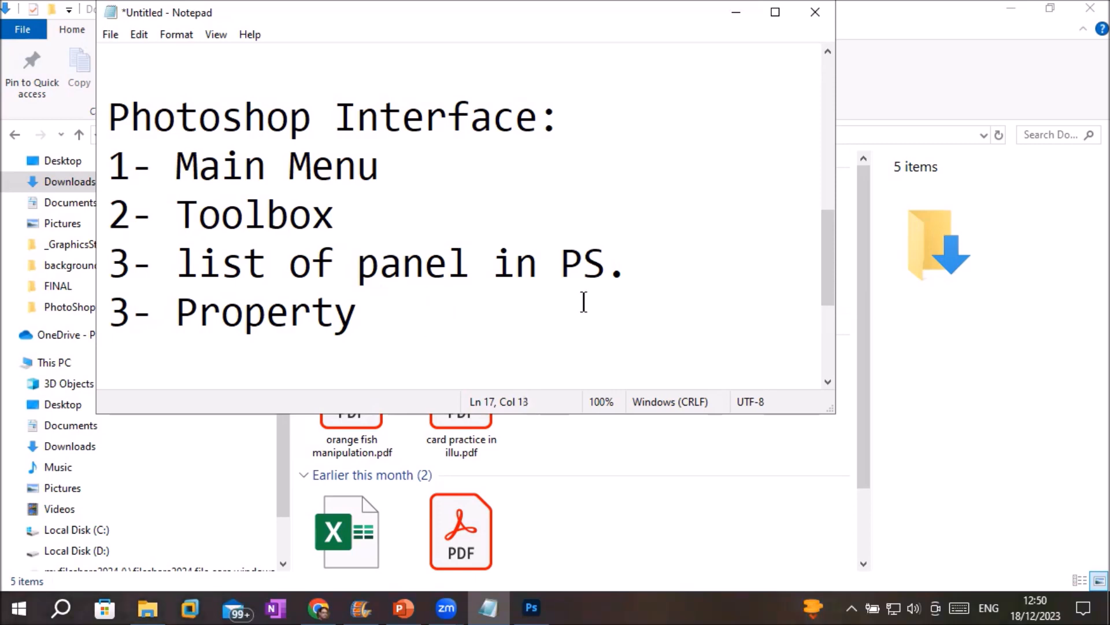
text(/ Control)
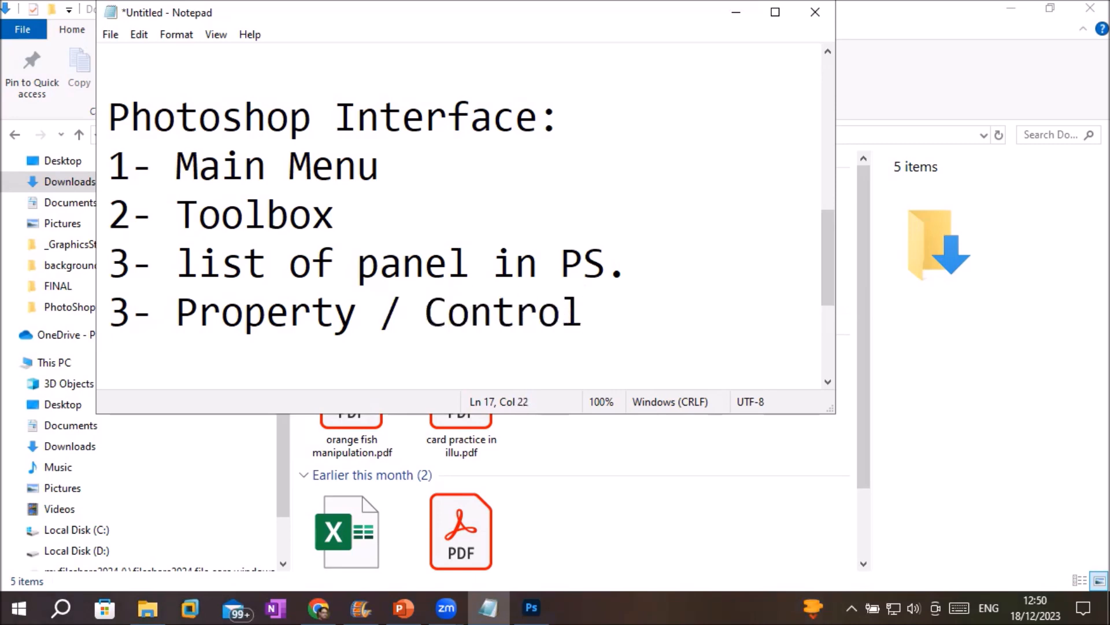
click(531, 610)
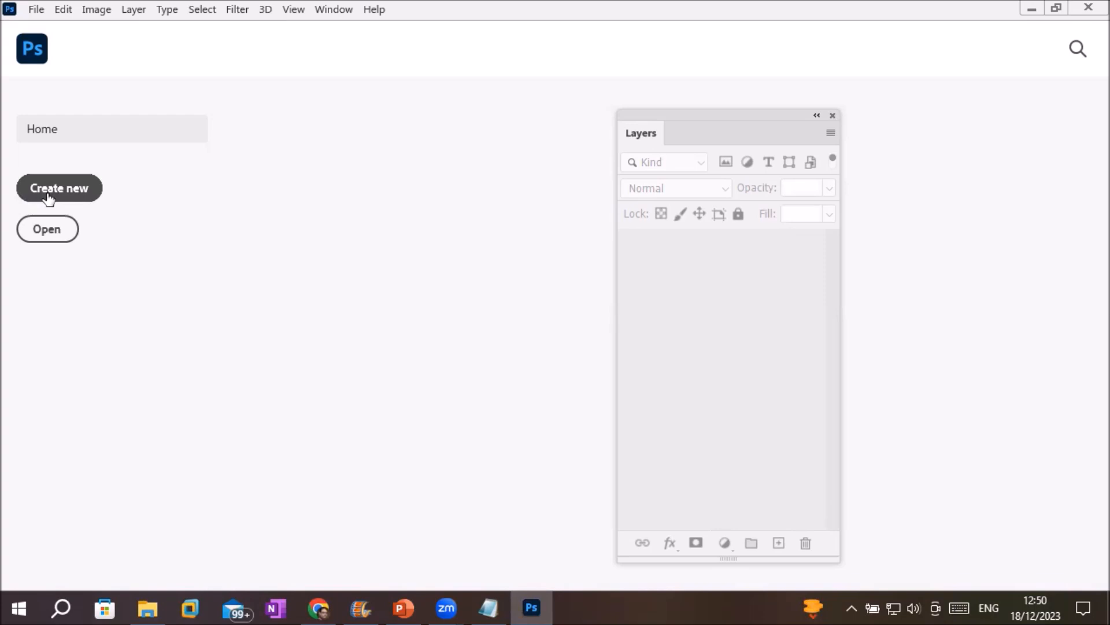
Switch from the Photoshop Home screen back to the Notepad interface notes.
click(496, 610)
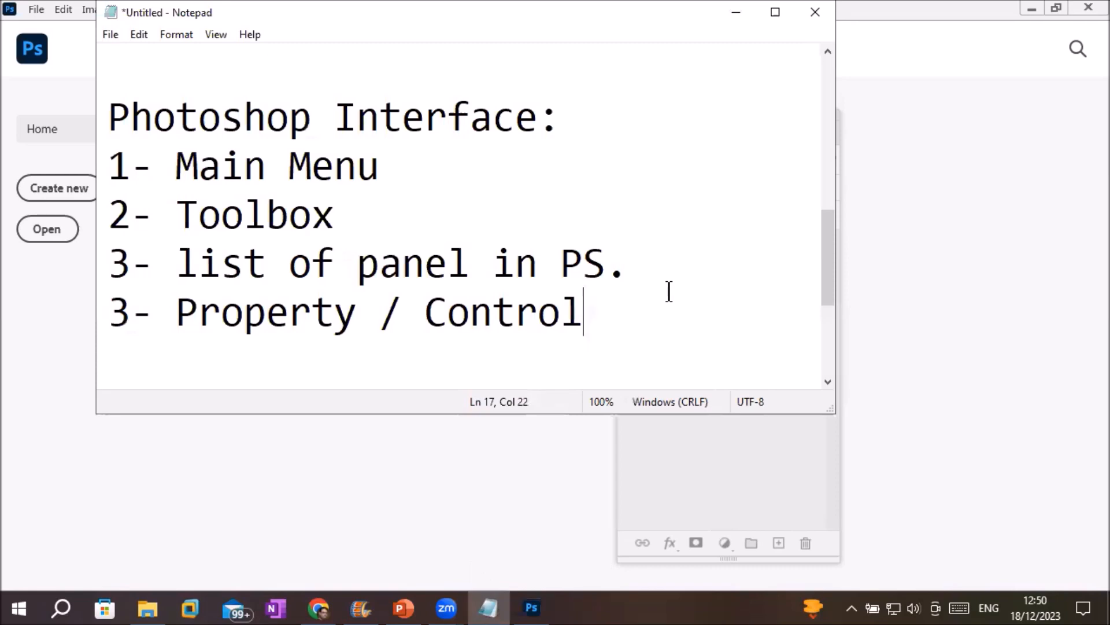
Add the note 'when you create and save document in photoshop its name contain extension "PSD"' and highlight PSD.
key(Return)
key(Return)
key(Return)
key(BackSpace)
key(BackSpace)
key(Return)
text(whe)
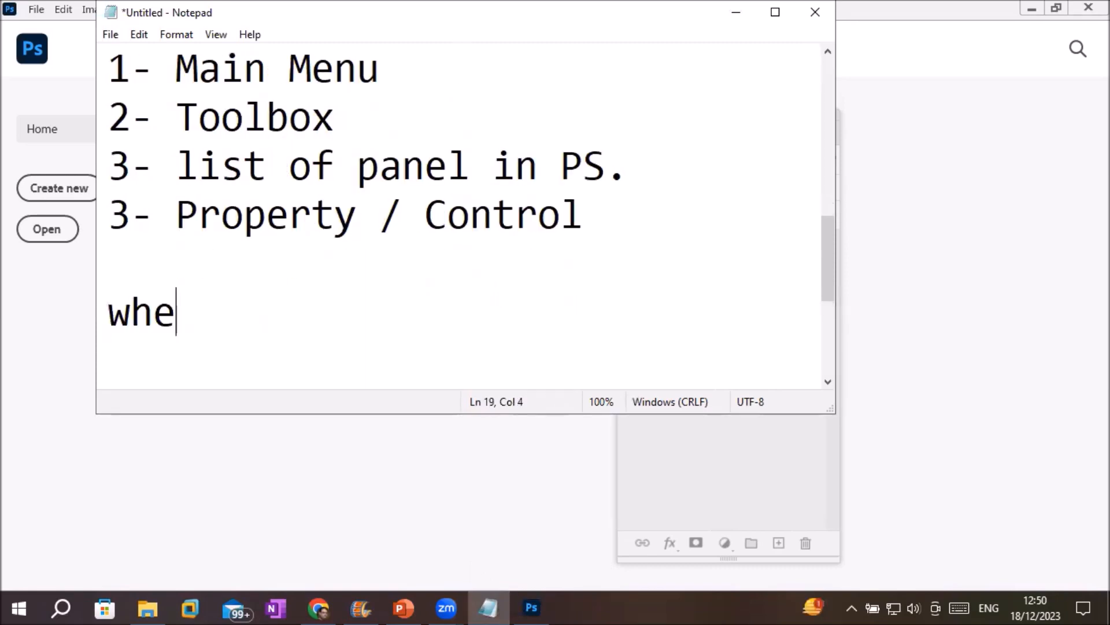
text(n you )
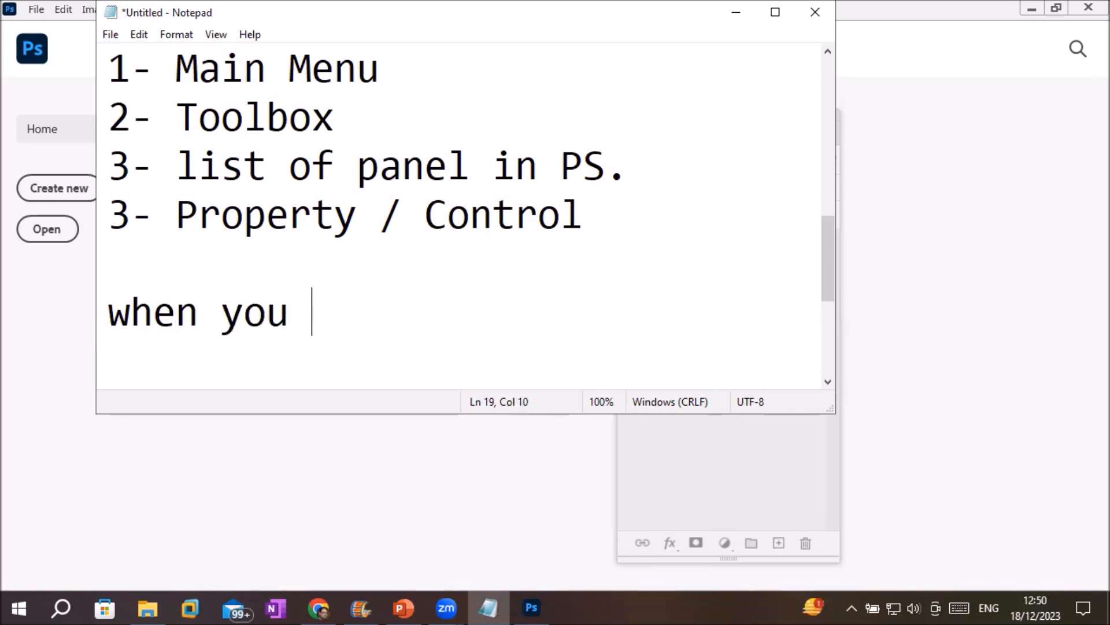
text(create and)
key(BackSpace)
key(BackSpace)
text(nd sa)
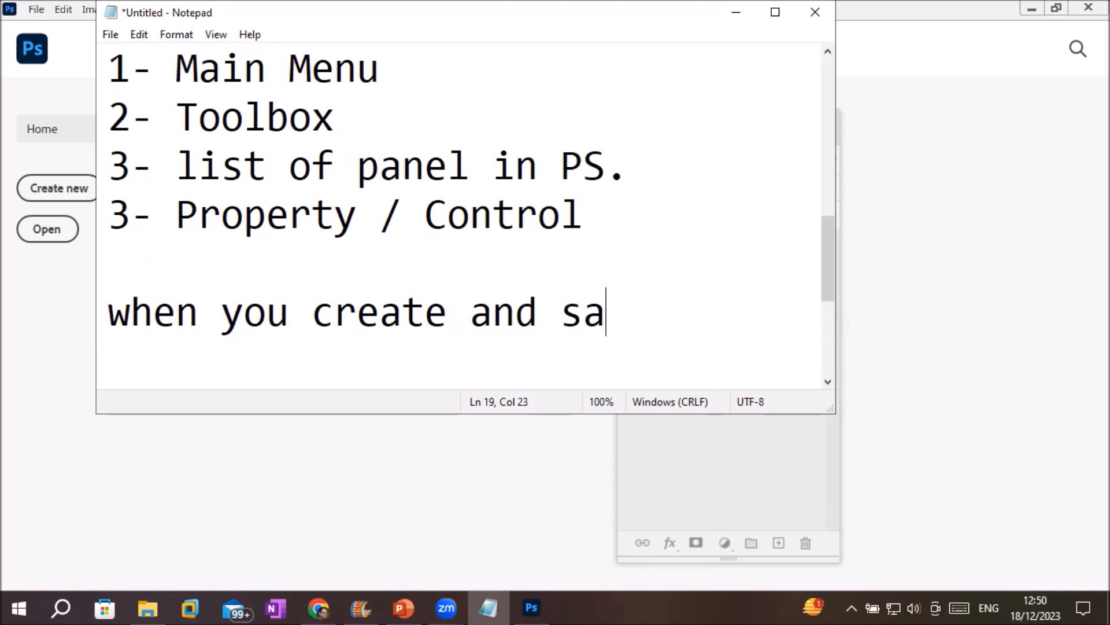
text(ve docume)
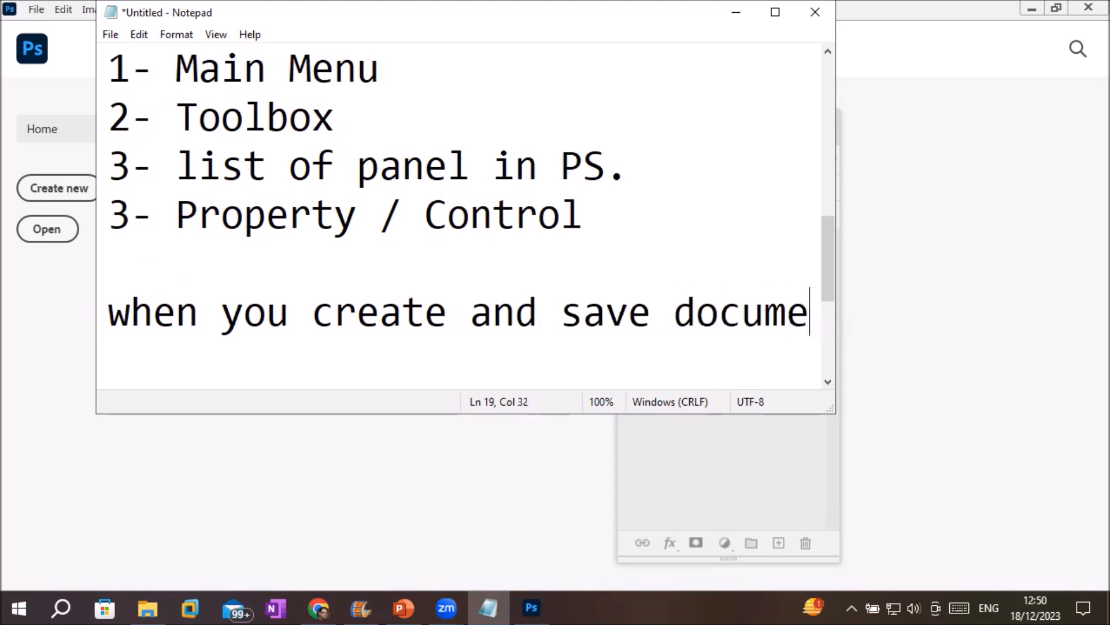
text(nt in photo)
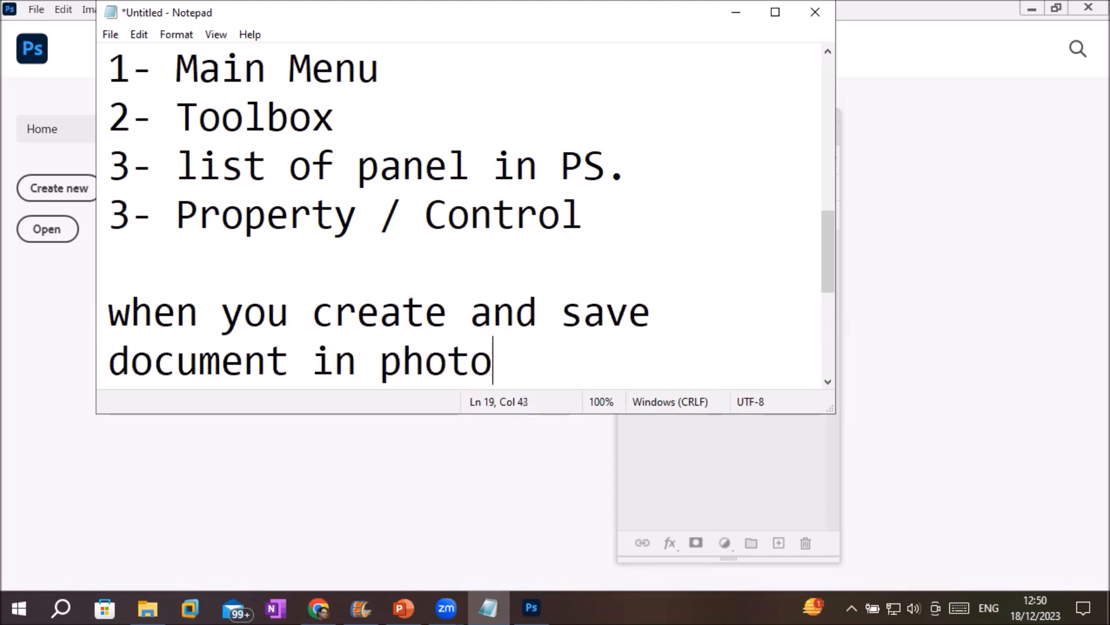
text(shoop)
key(BackSpace)
key(BackSpace)
key(BackSpace)
text(p its)
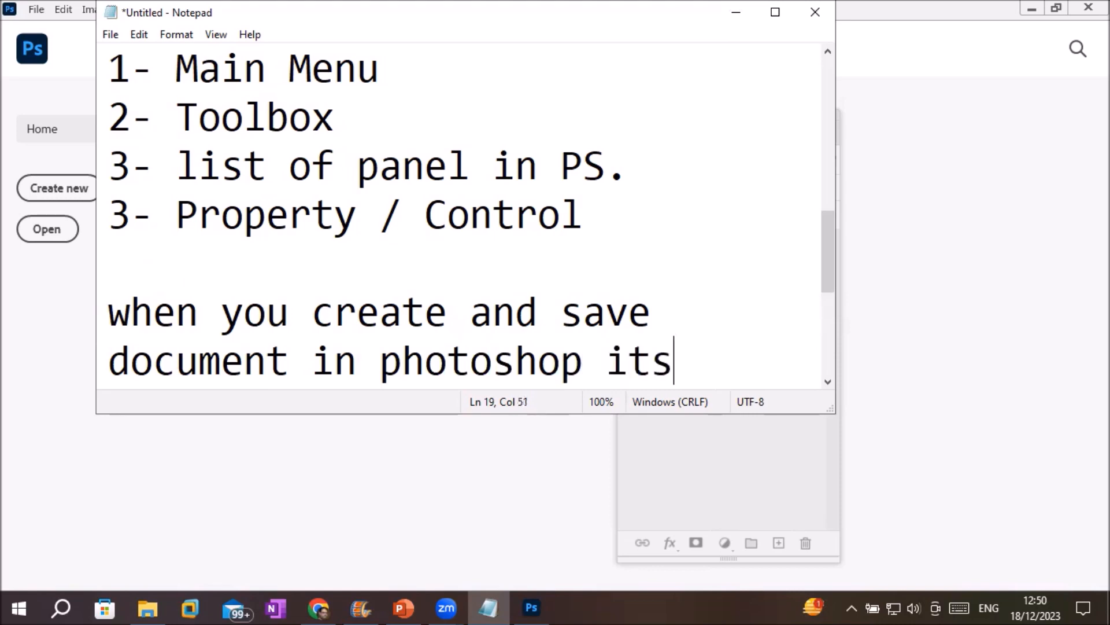
text( name )
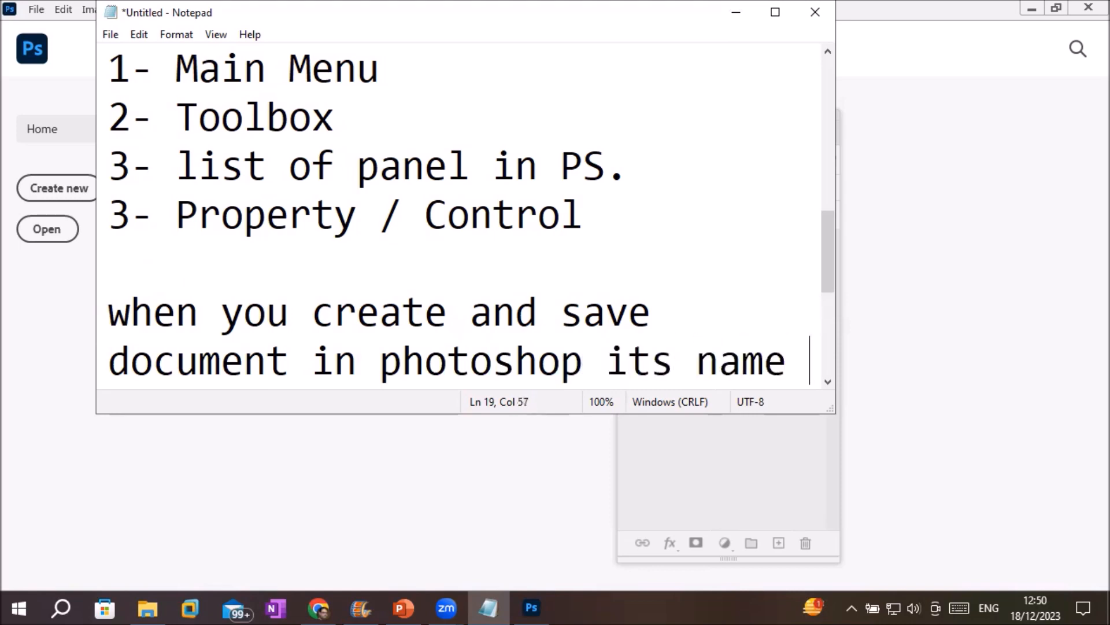
text(contai)
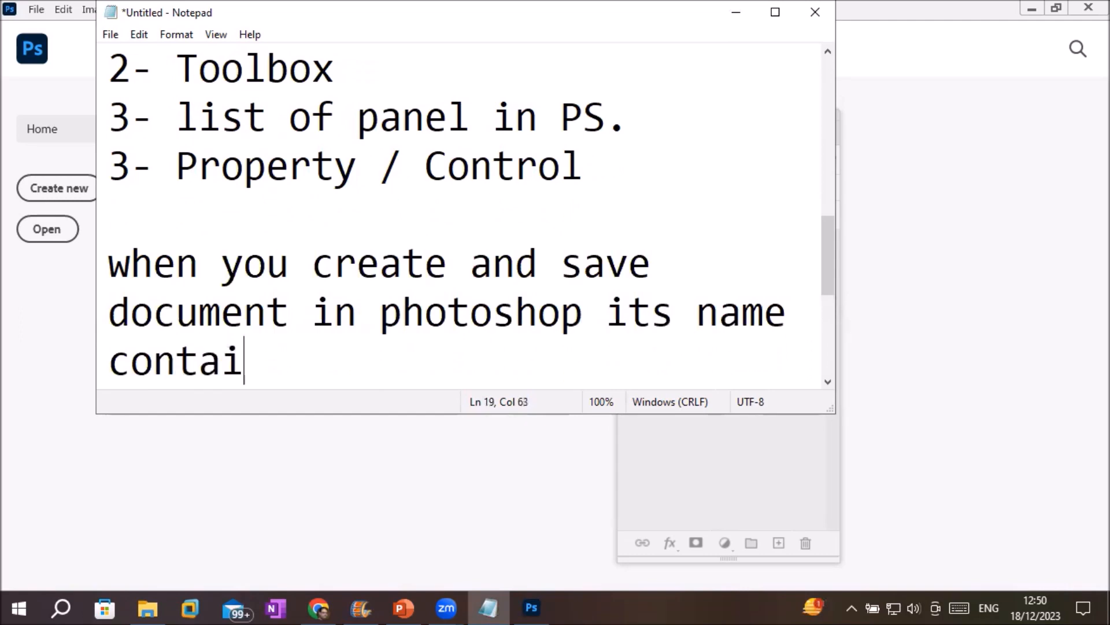
text(n extension )
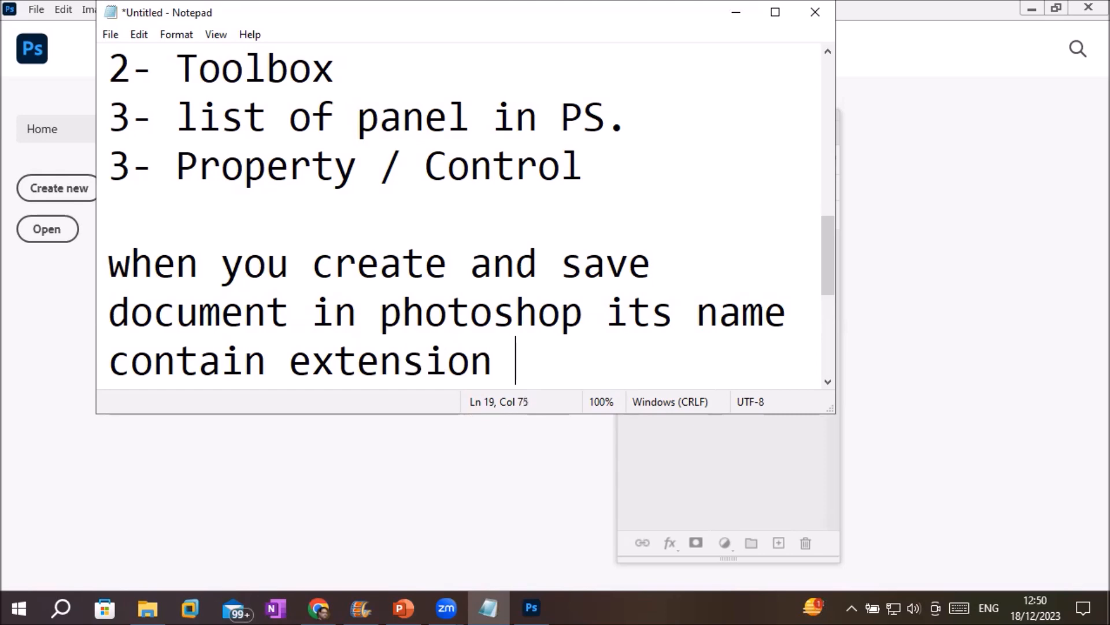
text("PSD")
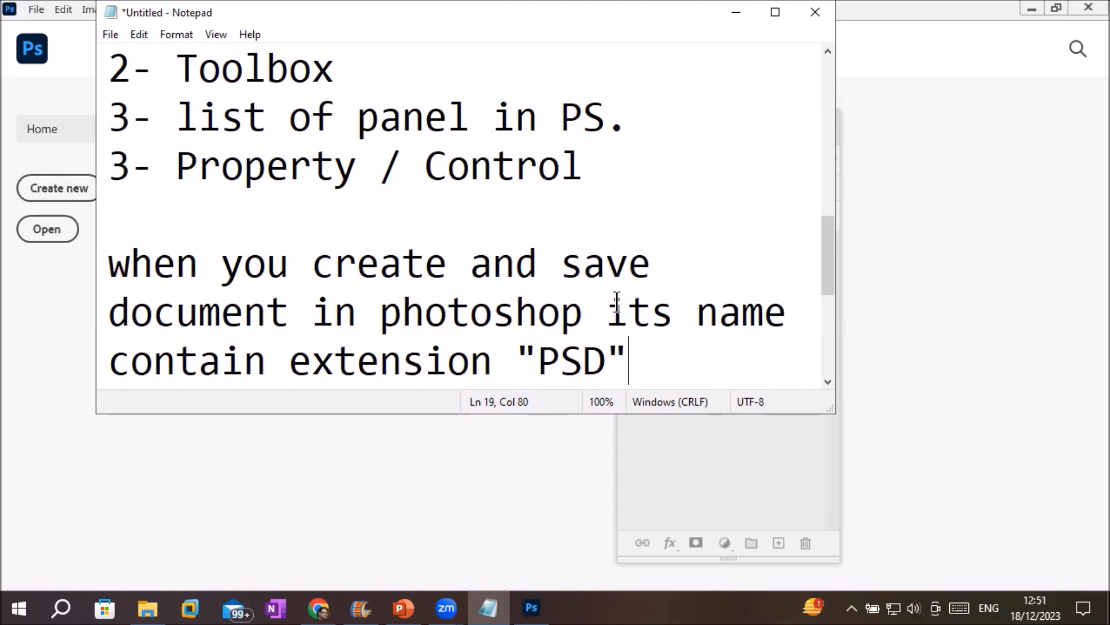
drag(538, 364, 606, 376)
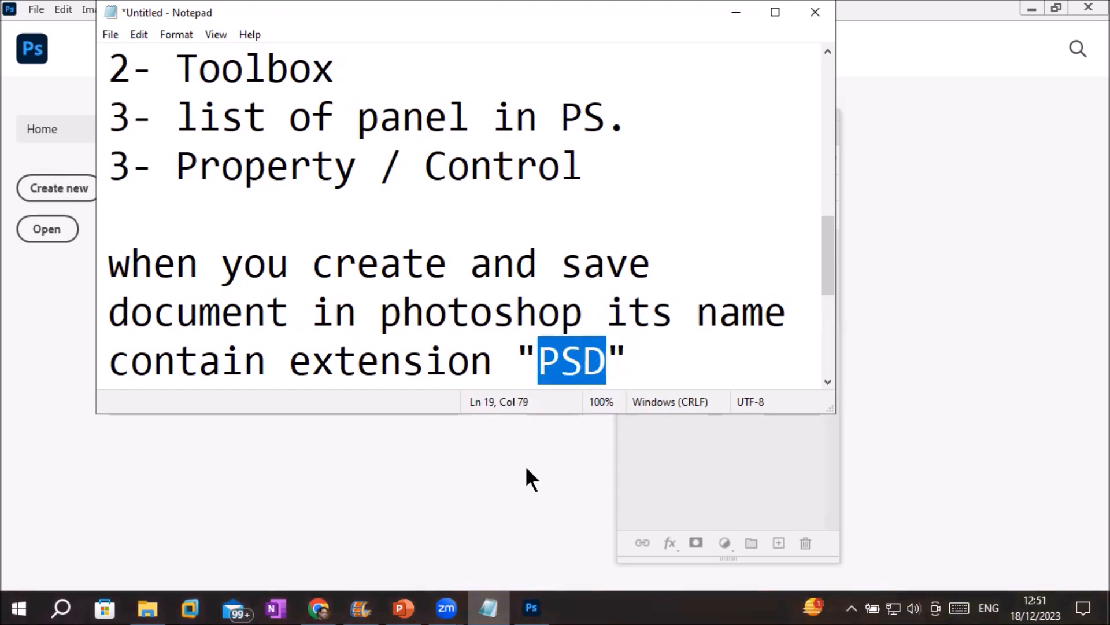
click(549, 606)
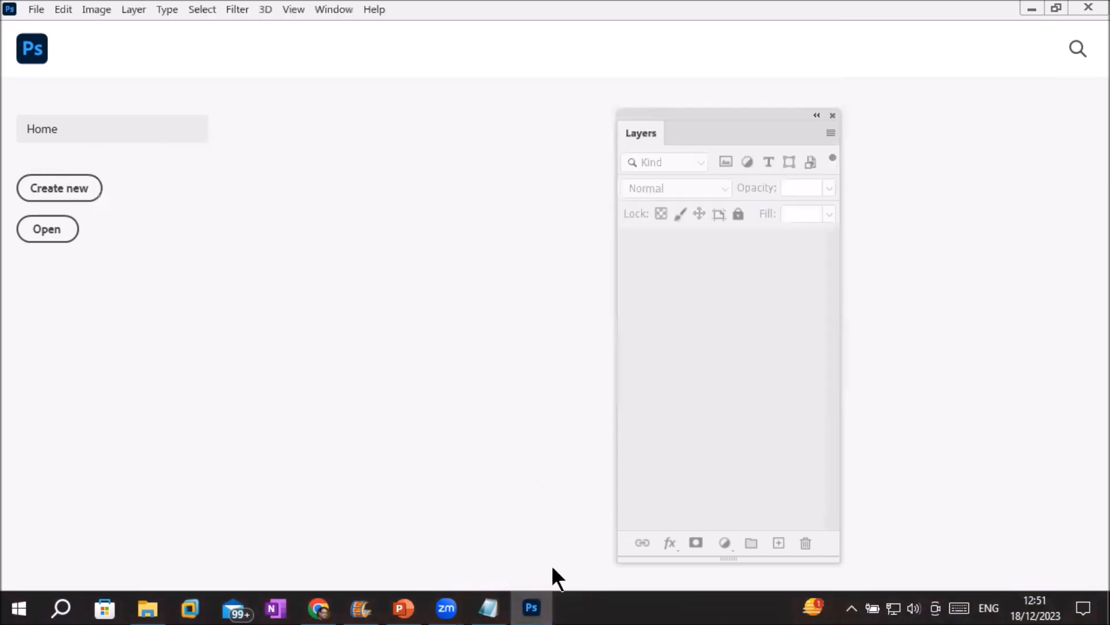
Choose Create new on the Photoshop Home screen.
click(69, 189)
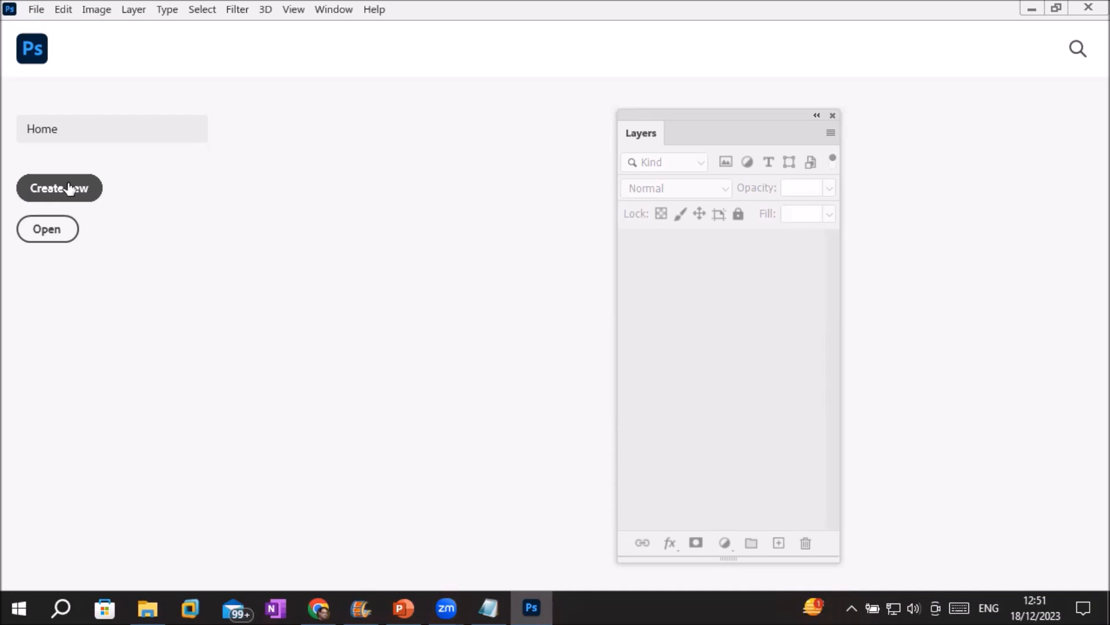
Below the PSD sentence, add the line 'Painting board known as "CANVAS"'.
click(489, 607)
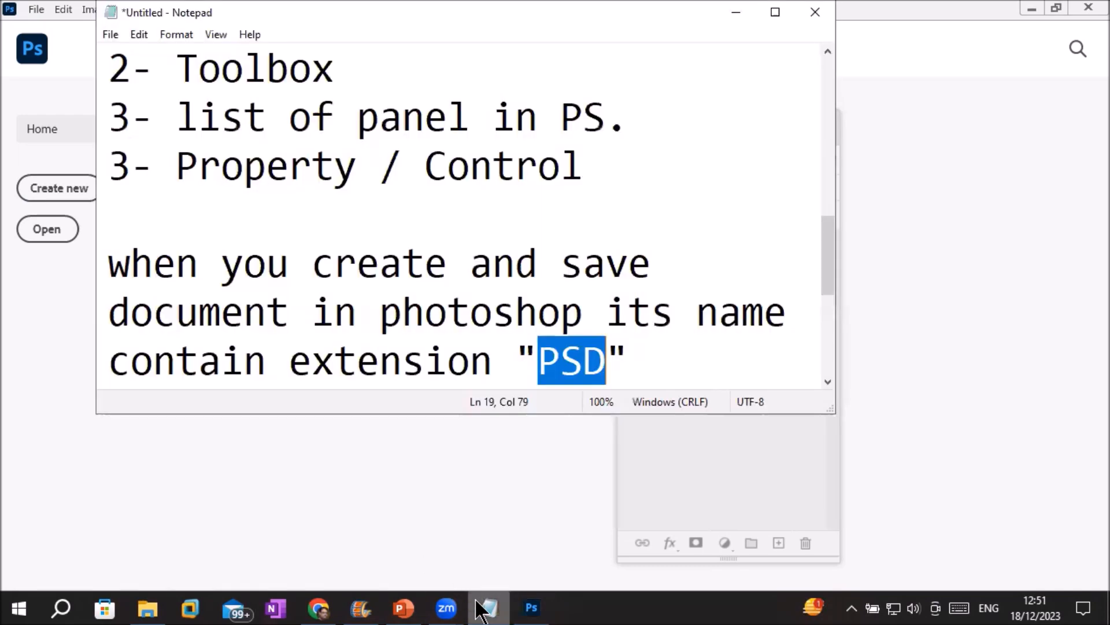
click(630, 369)
key(Return)
key(Return)
key(Return)
key(BackSpace)
text(P)
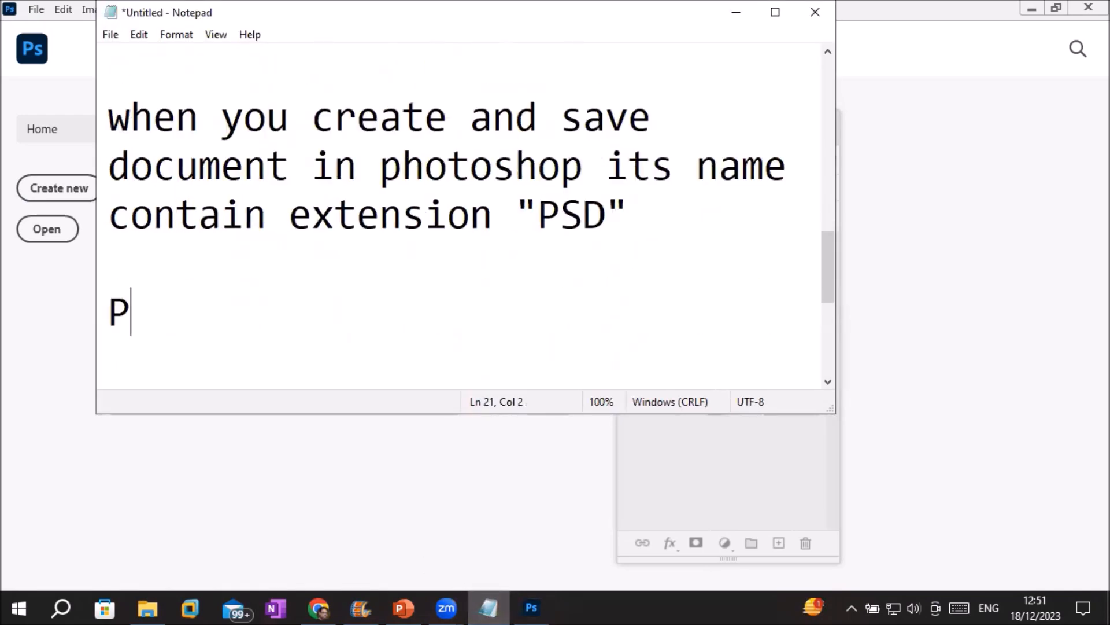
text(ainting boa)
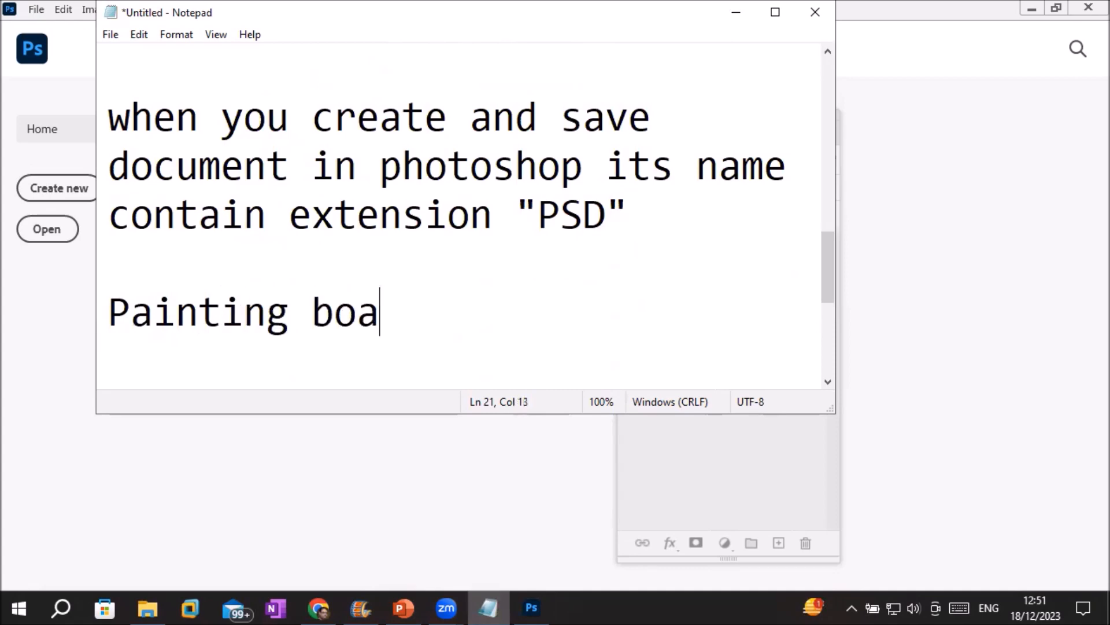
text(es)
key(BackSpace)
key(BackSpace)
text(e)
key(BackSpace)
text(rd )
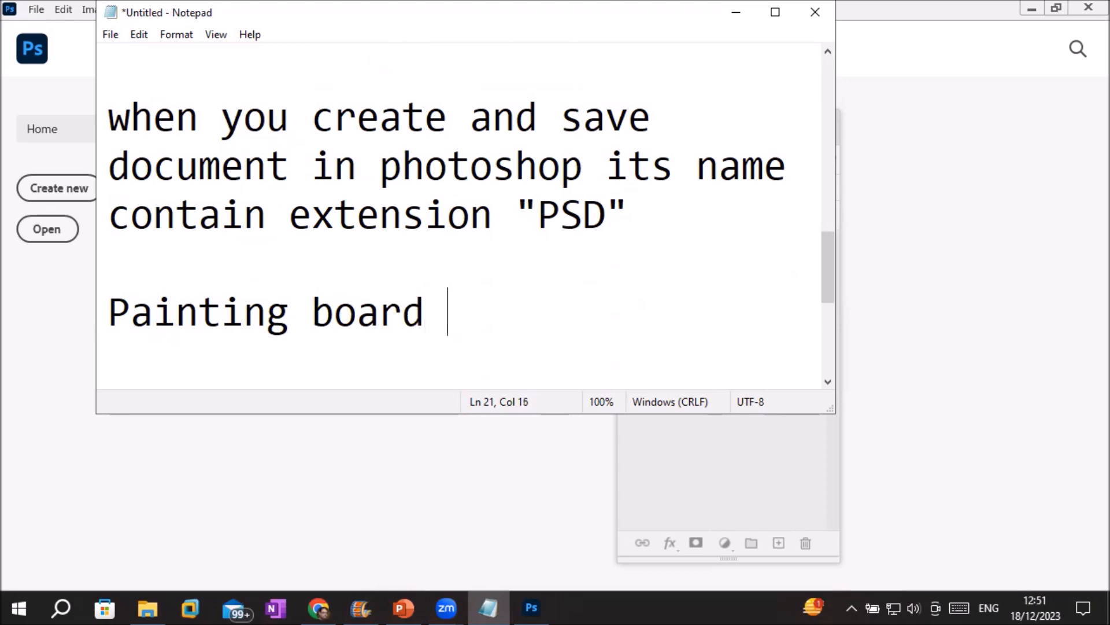
text(known as )
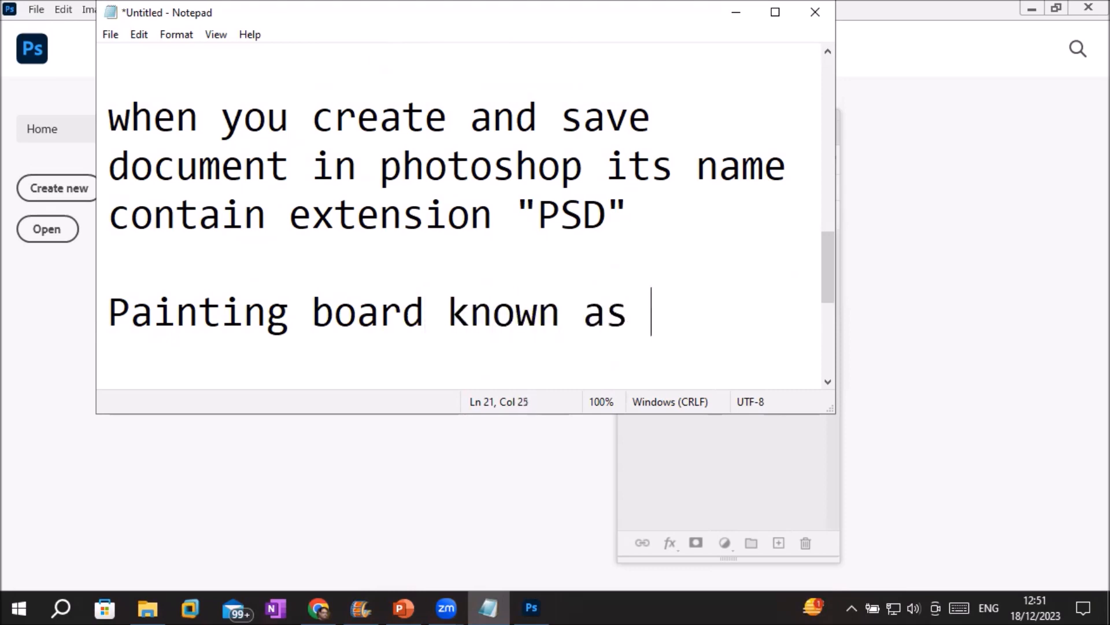
text("CA)
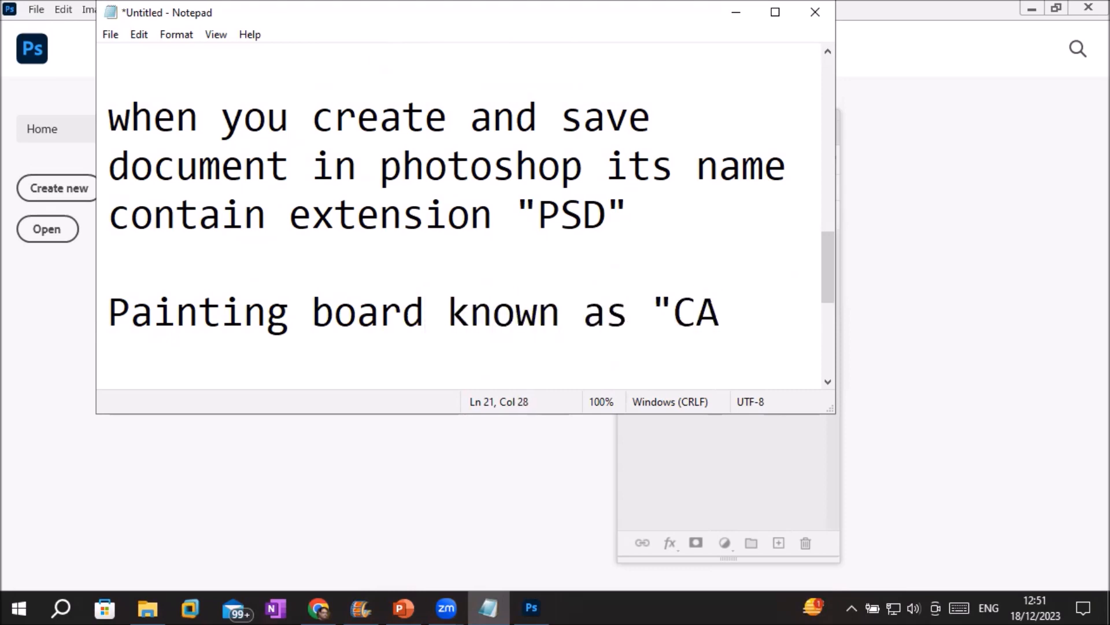
text(NVAS")
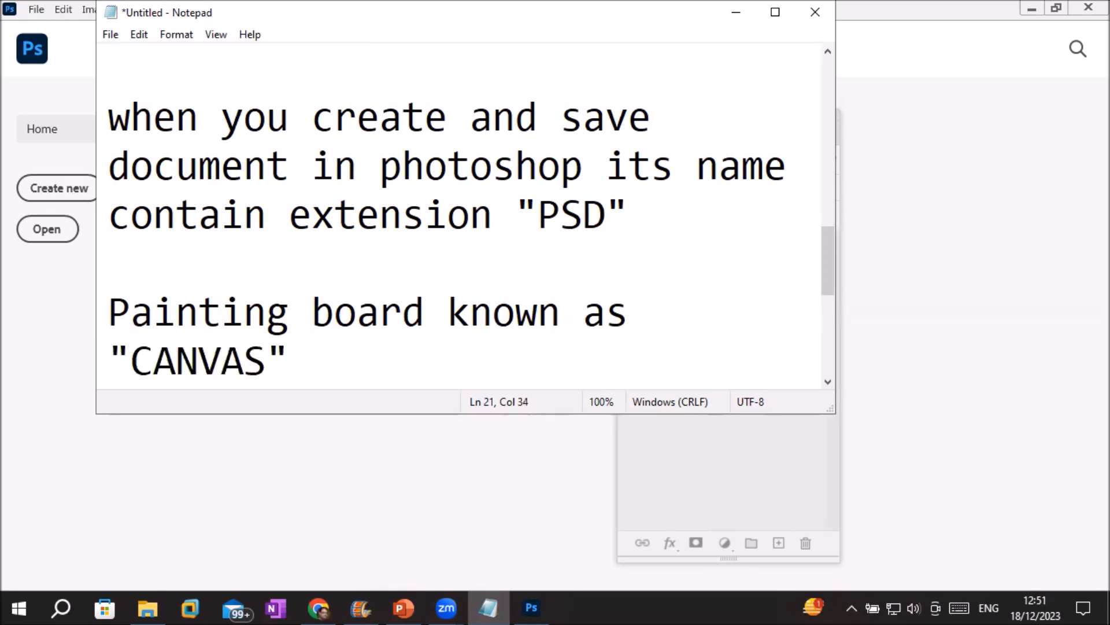
Start the 'Size=' list with Letter (8.5x11 in) and an indented Legal (8.5x14 in).
key(Return)
text(Size= )
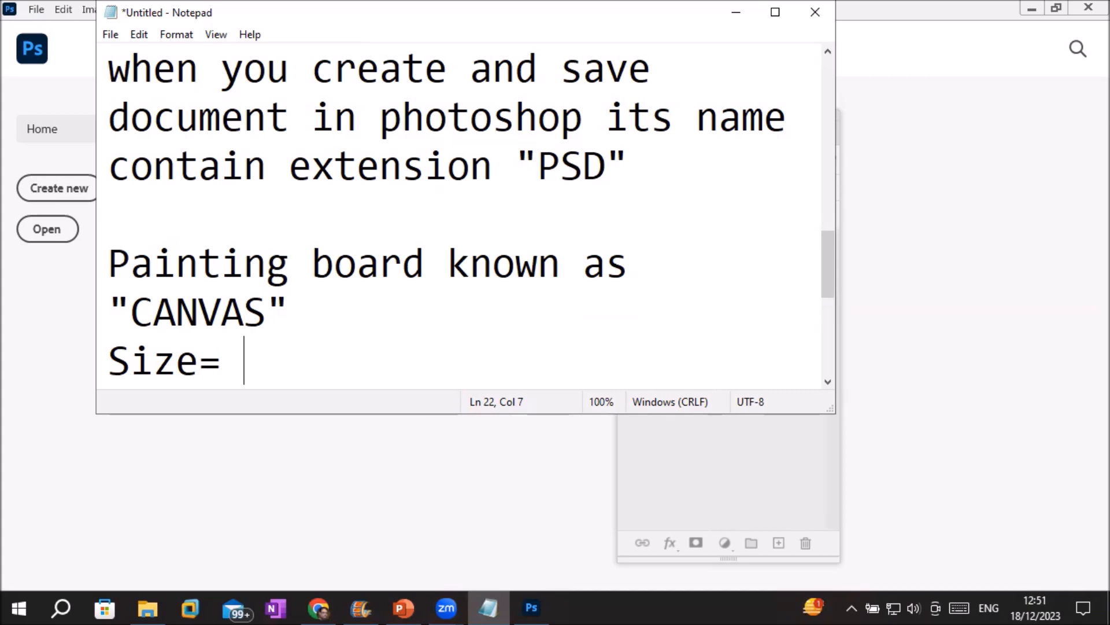
text(Lett)
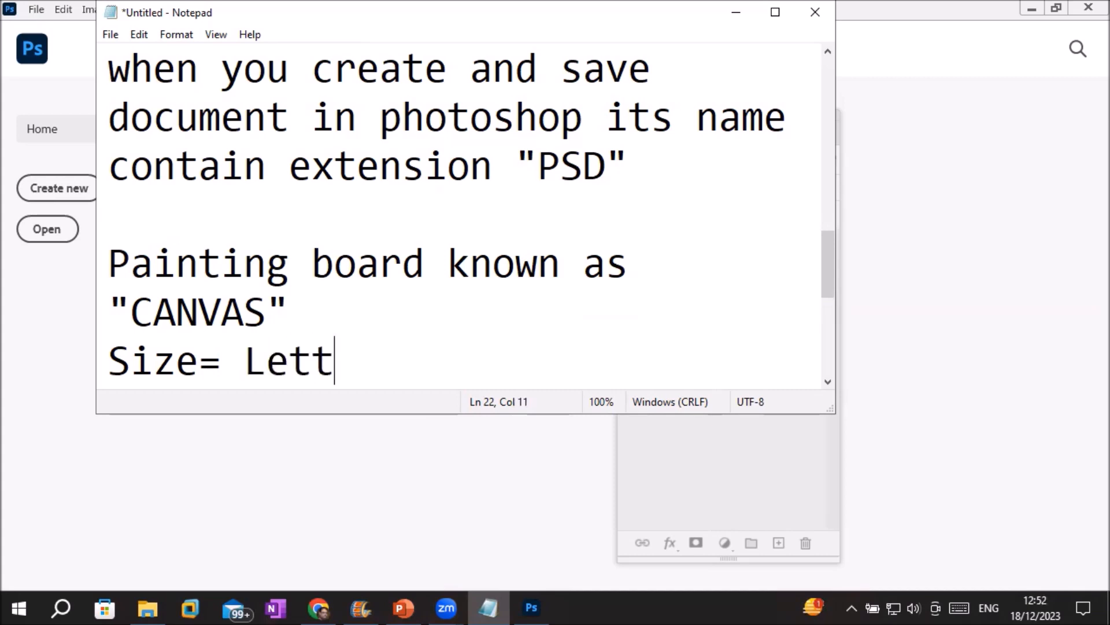
text(er si)
key(BackSpace)
key(BackSpace)
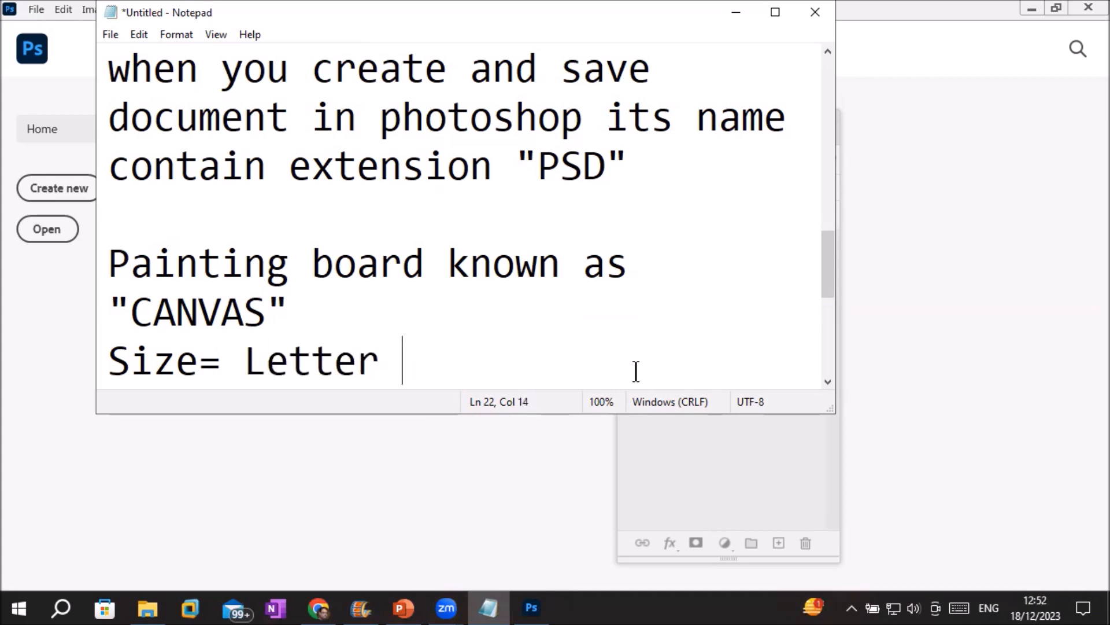
text(()
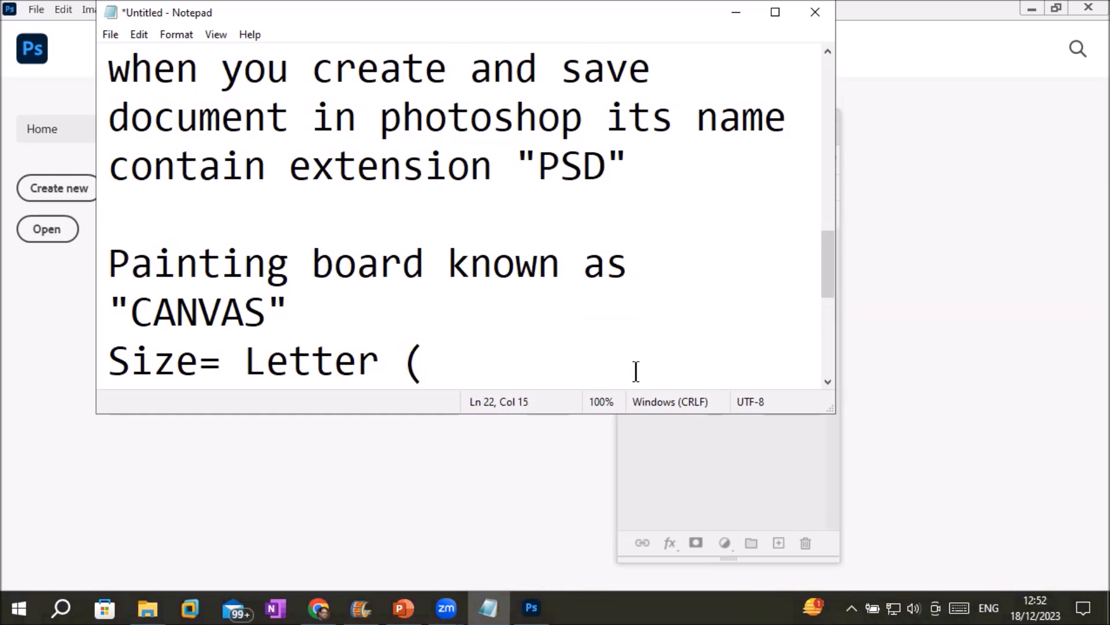
text(8.5)
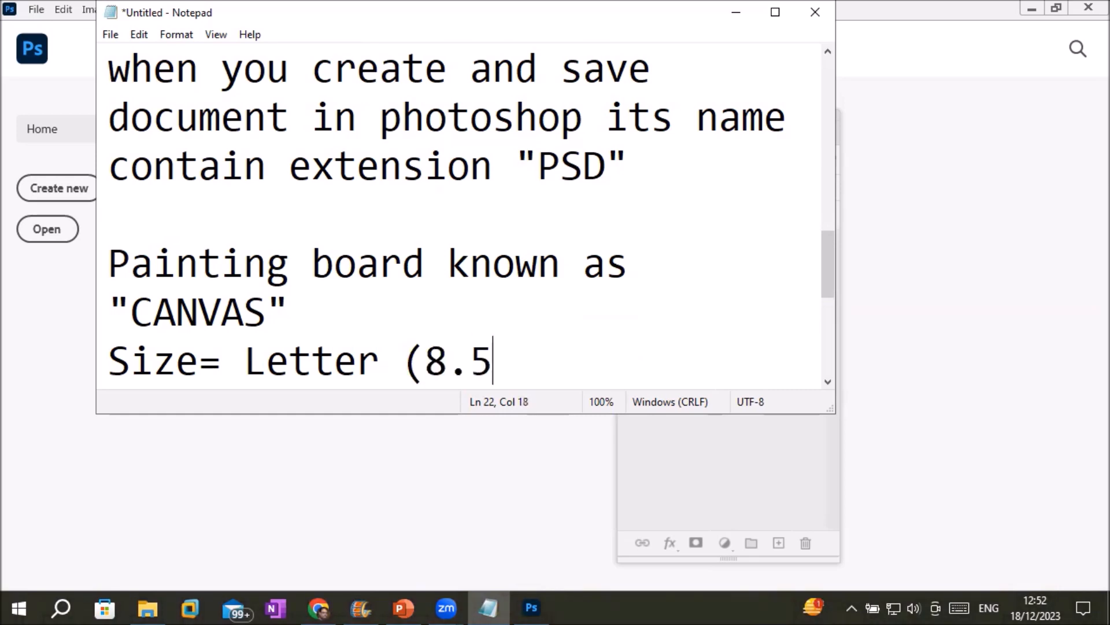
text(x11)
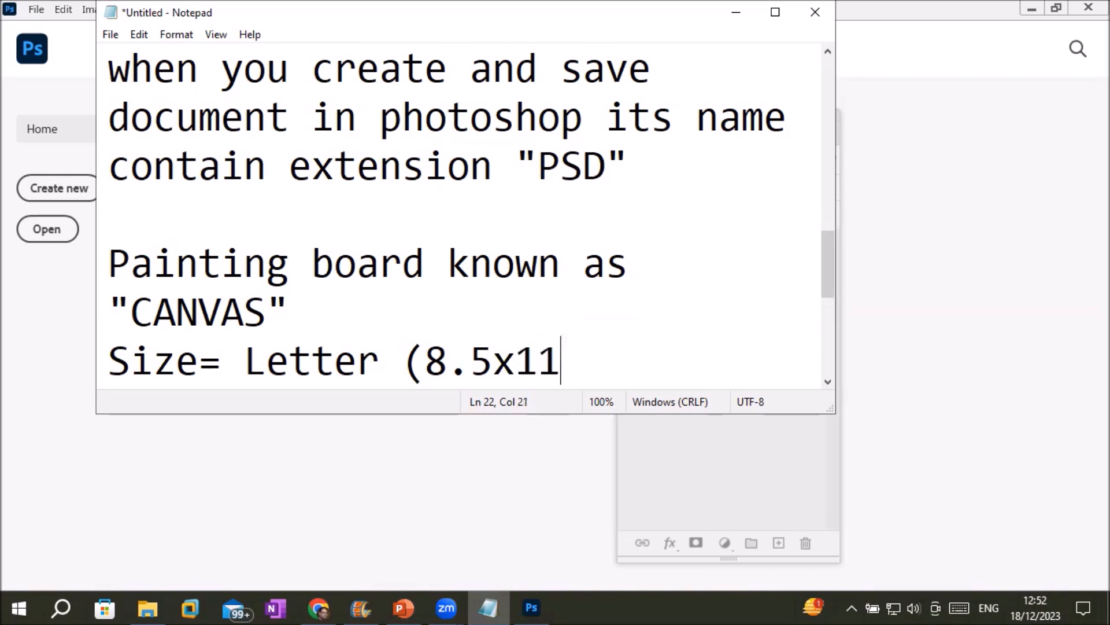
text( in))
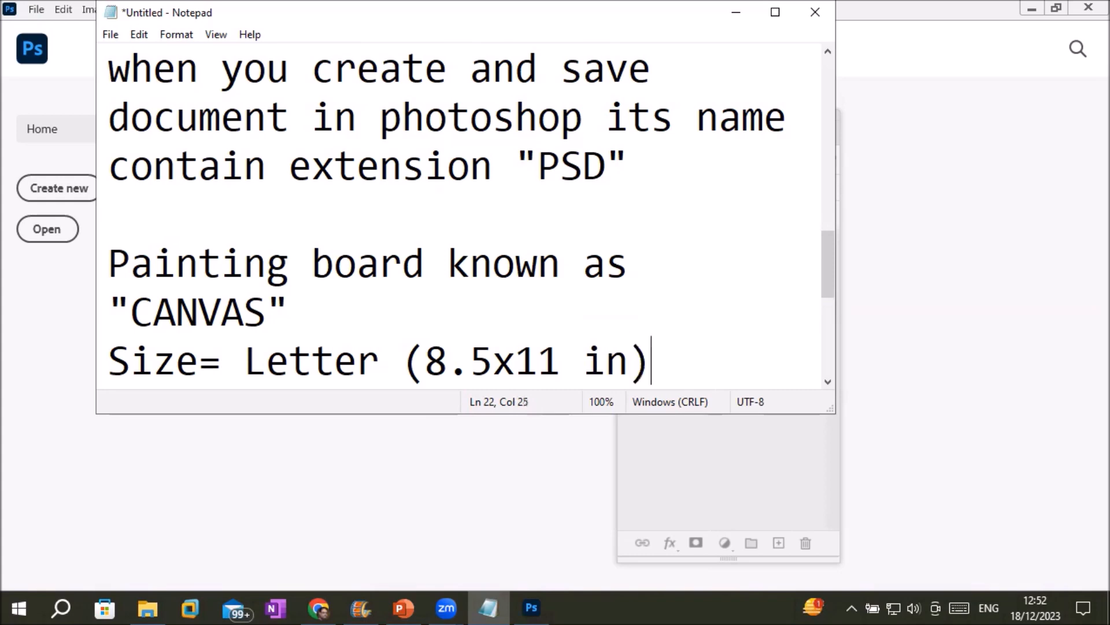
key(Return)
key(Tab)
text(Legal ()
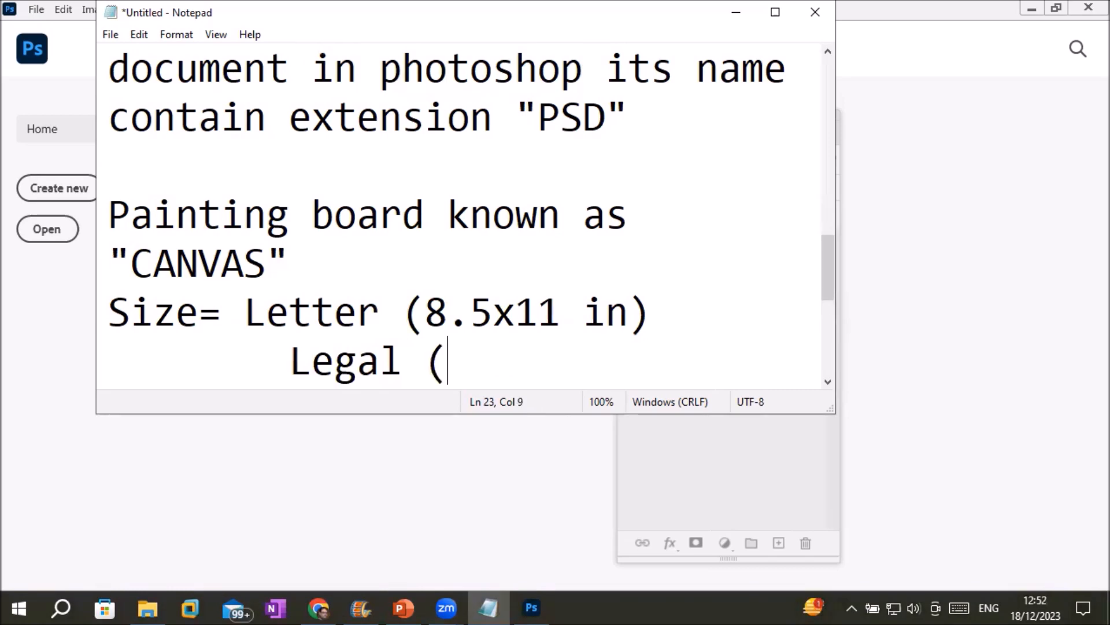
text(8)
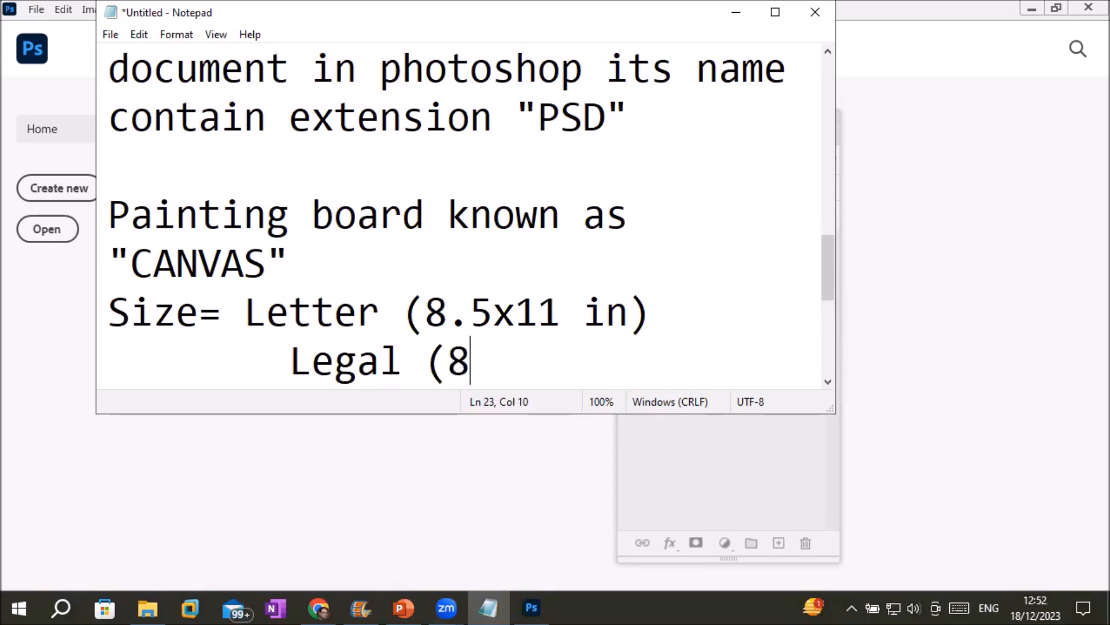
text(.5x)
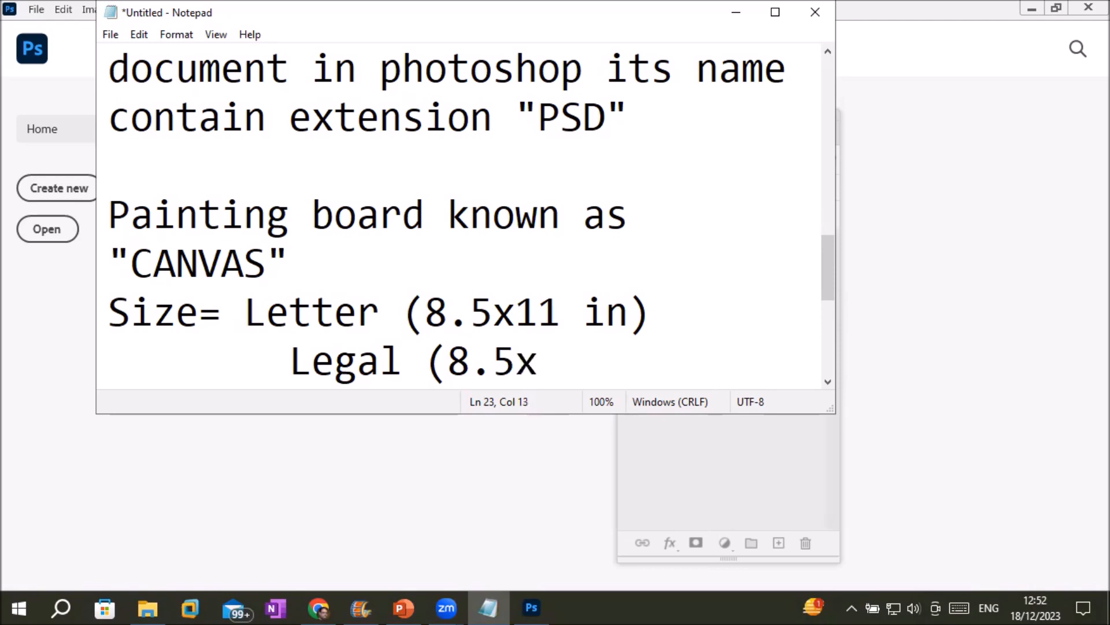
text(14 in))
Add indented A4 and A3 lines and begin a 'Business ca' entry.
key(Return)
key(Tab)
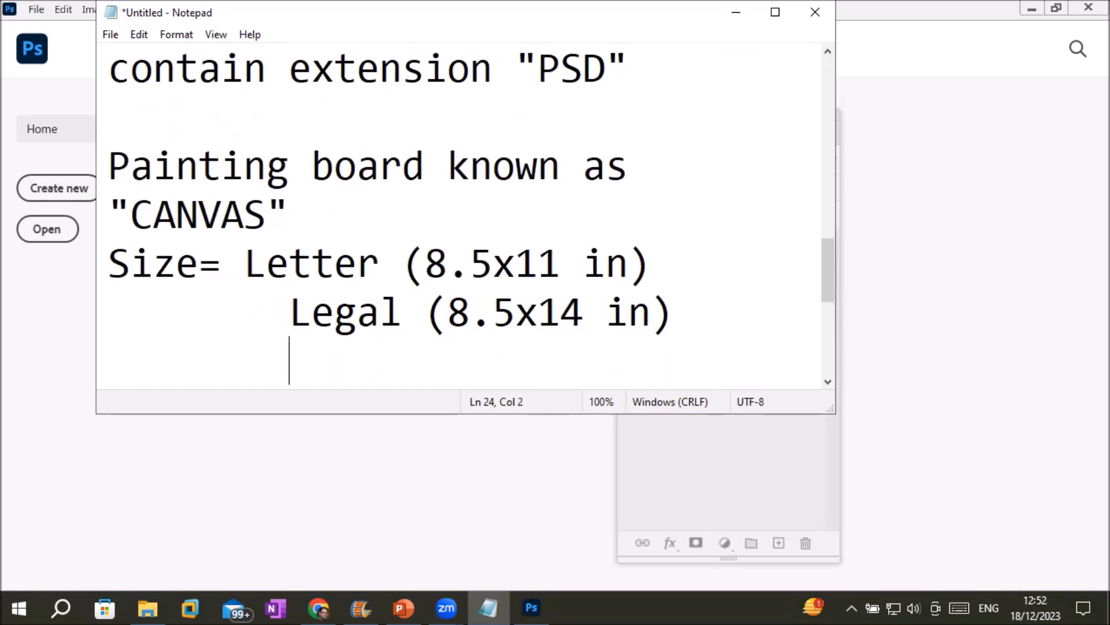
text(A4)
key(Return)
key(Tab)
text(A3)
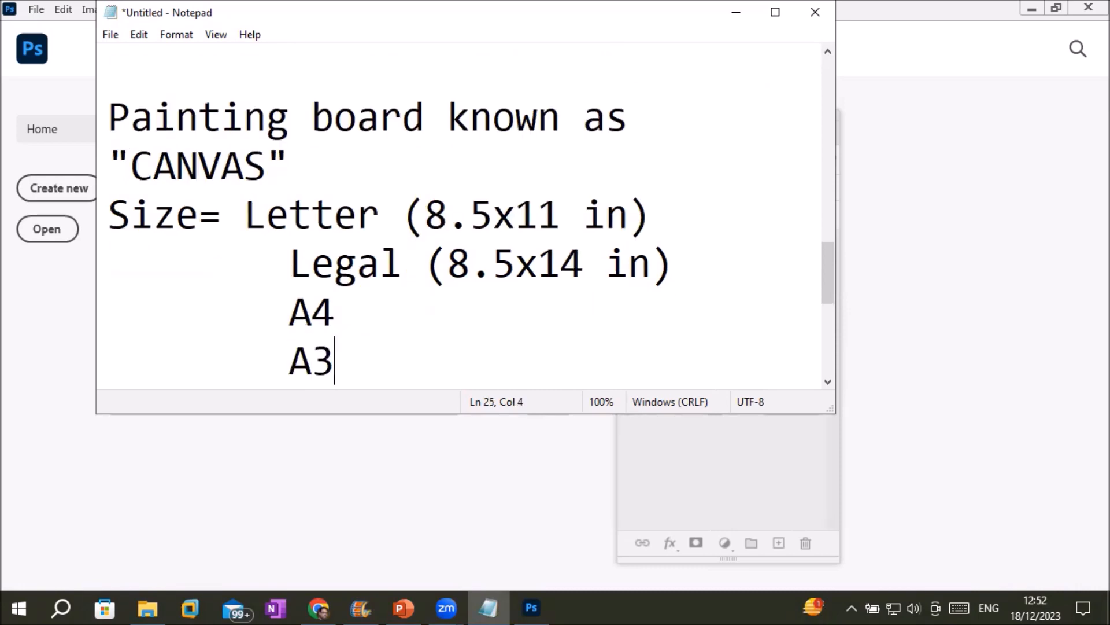
key(Return)
key(Tab)
text(Ba)
key(BackSpace)
text(usi)
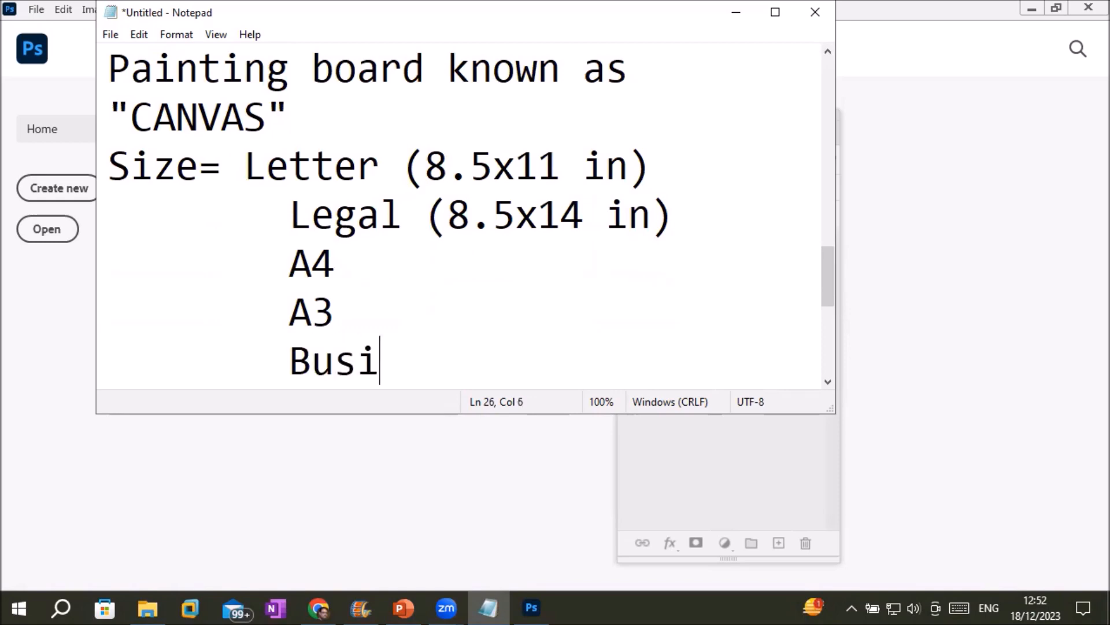
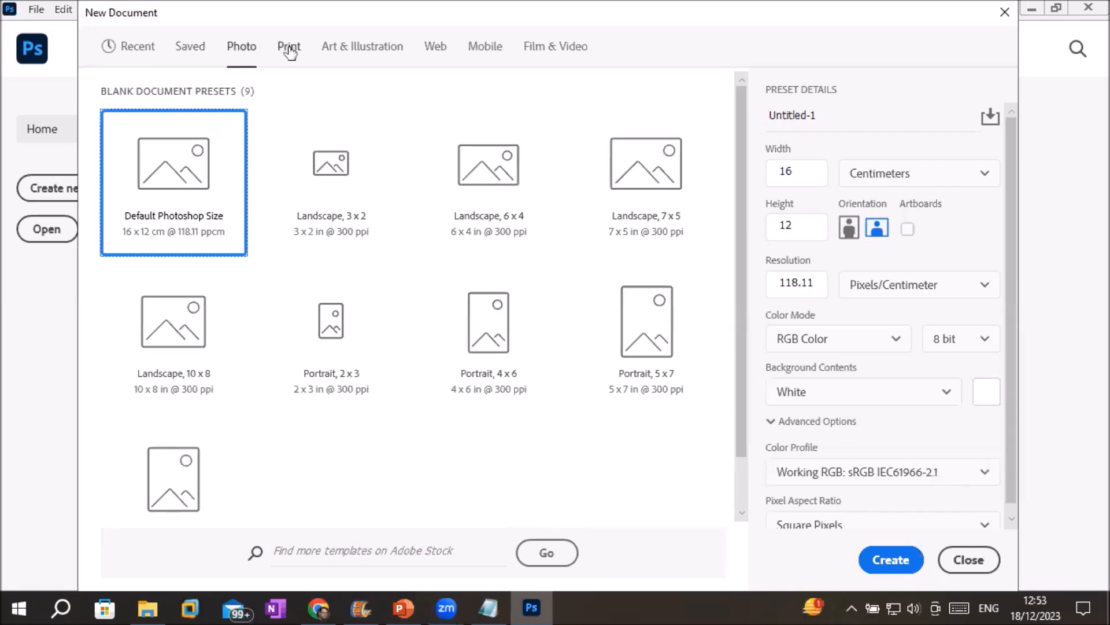
Browse the Print presets (Legal, Tabloid, A4, A6, A5, A3, B5) and settle on Letter.
click(290, 51)
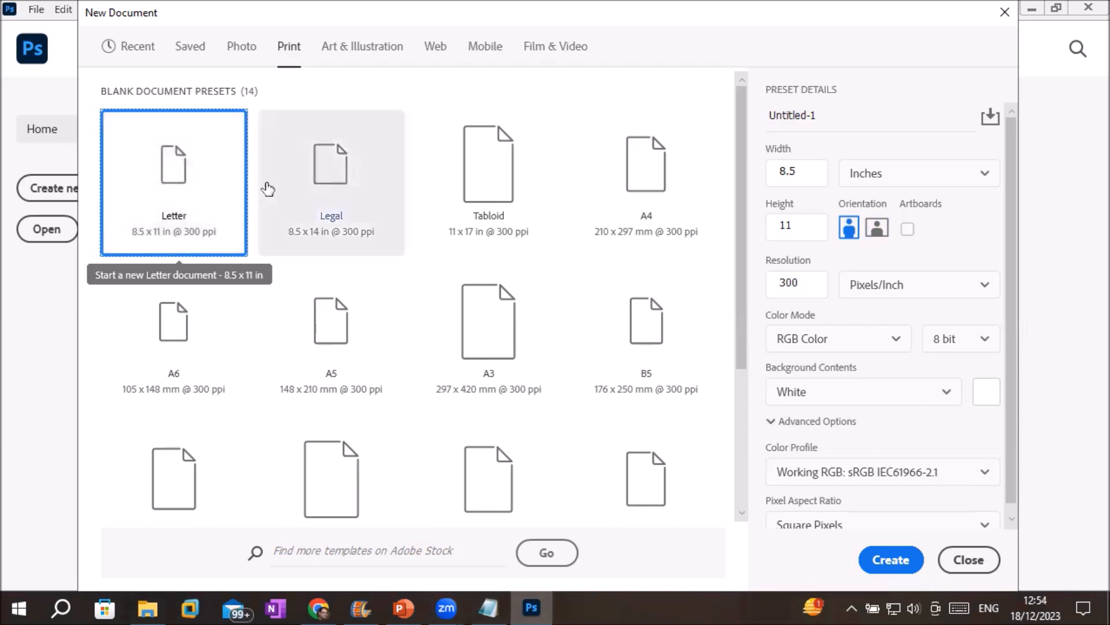
click(324, 168)
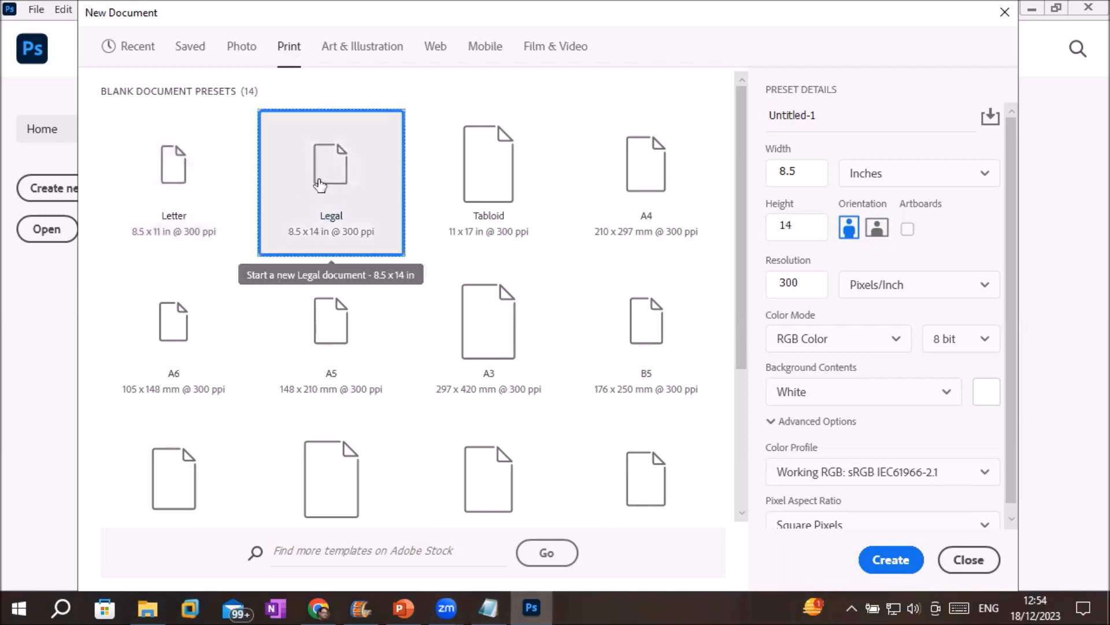
click(461, 175)
click(640, 192)
click(226, 324)
click(354, 324)
click(471, 331)
click(623, 337)
drag(743, 339, 822, 259)
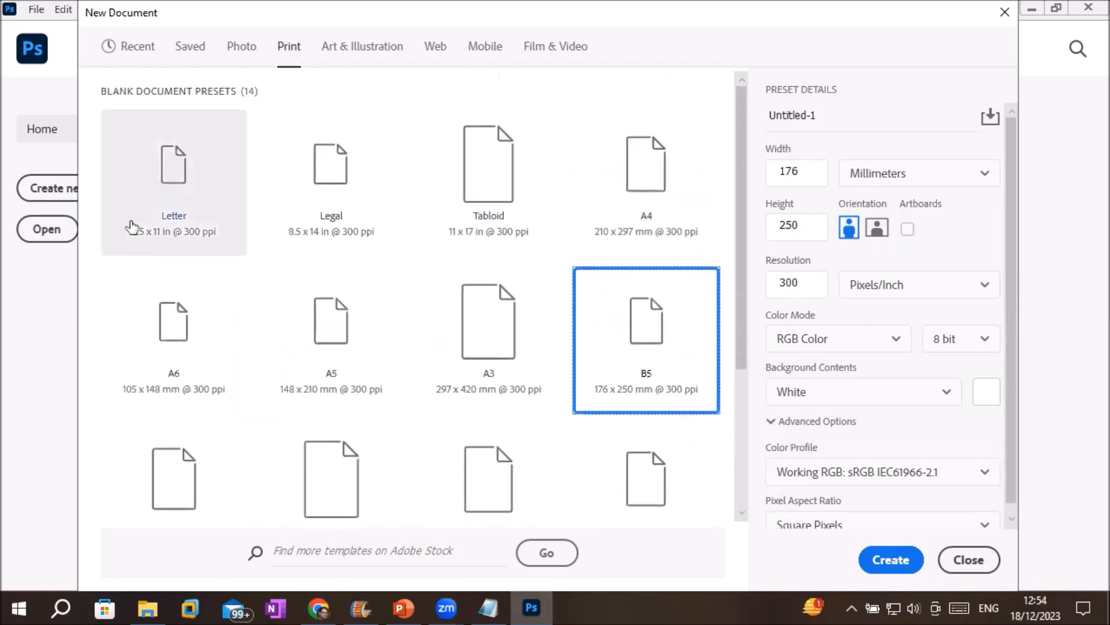
click(150, 179)
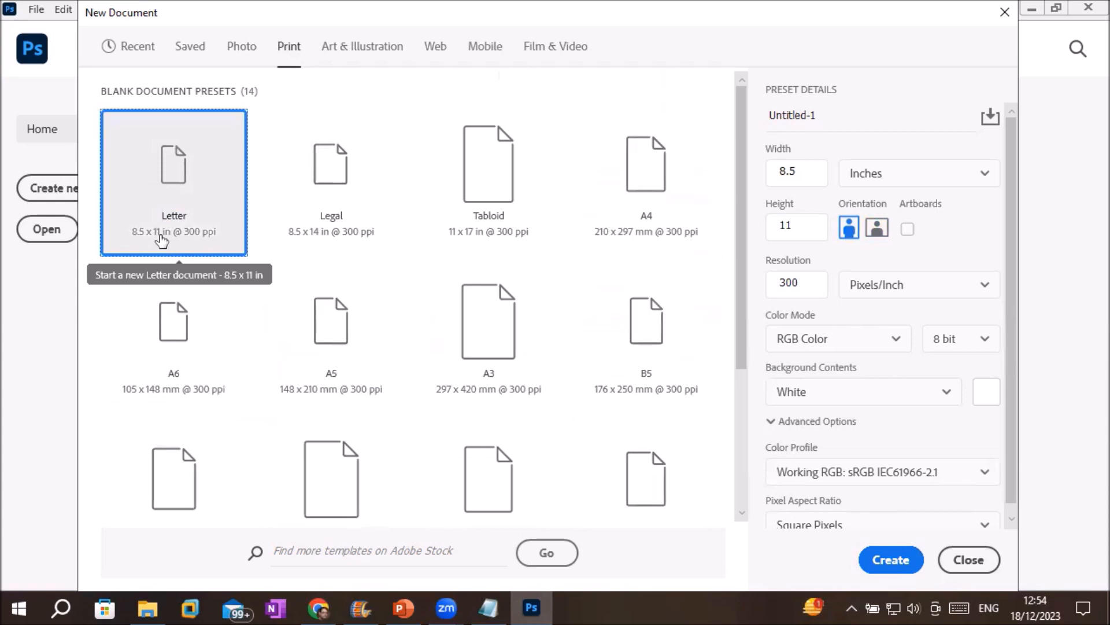
View the Letter size in Pixels, Inches and Centimeters, ending in Millimeters (215.9 x 279.4).
click(985, 177)
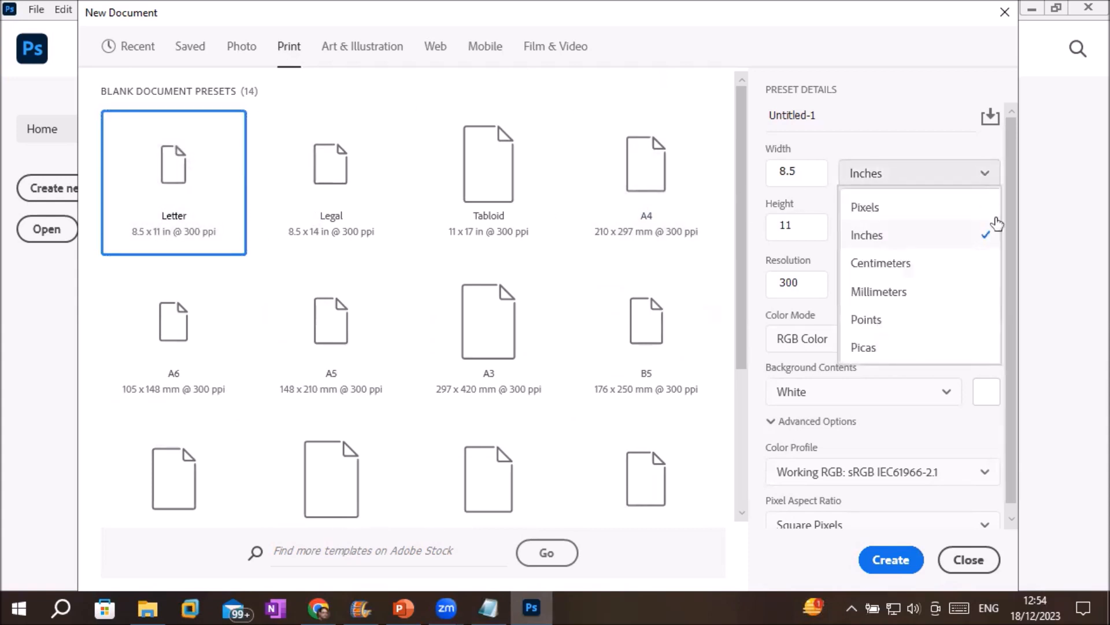
click(996, 226)
click(985, 173)
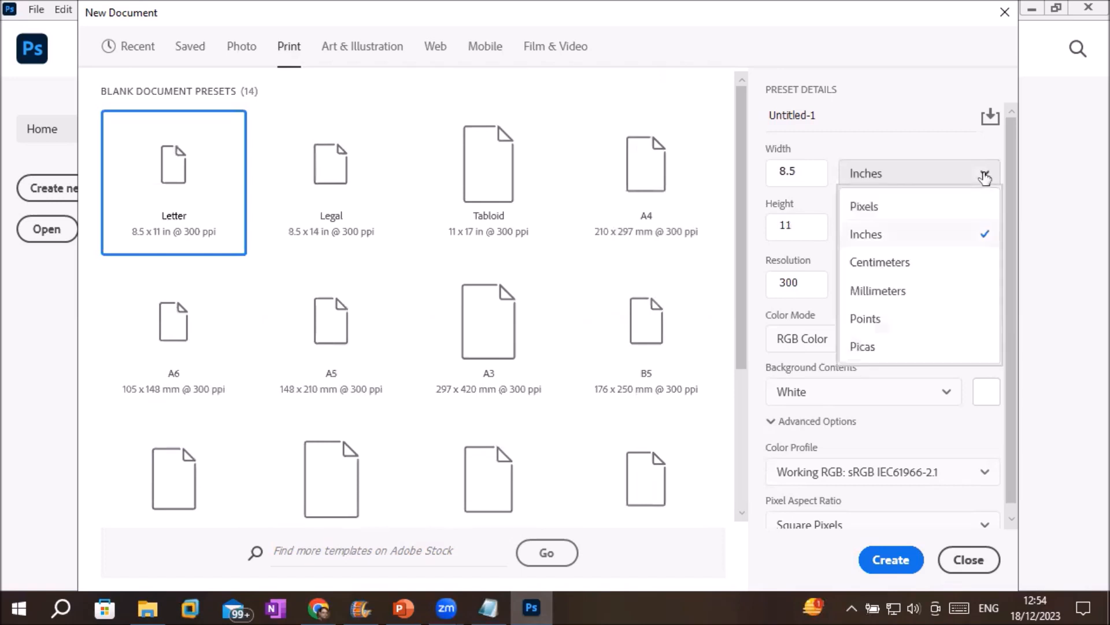
click(865, 208)
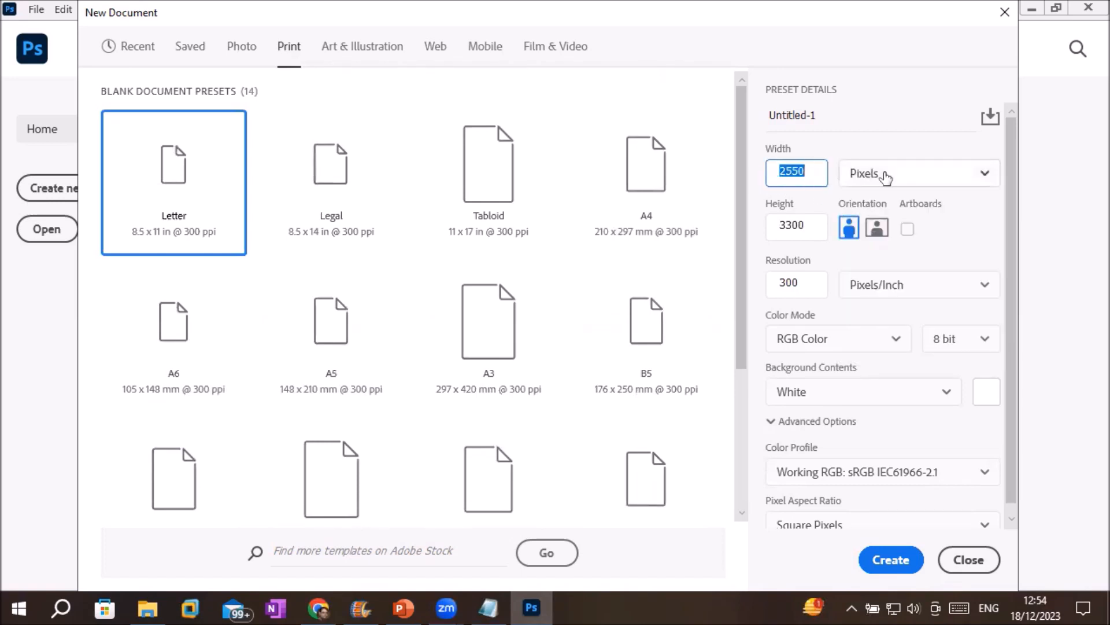
click(909, 182)
click(883, 232)
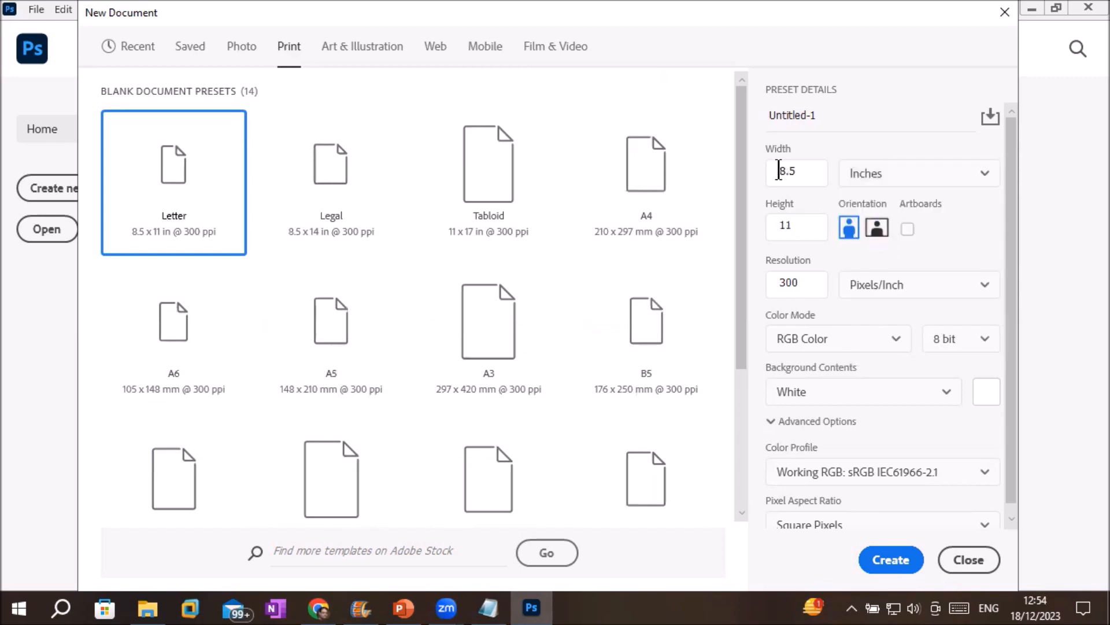
drag(808, 172, 746, 163)
click(887, 174)
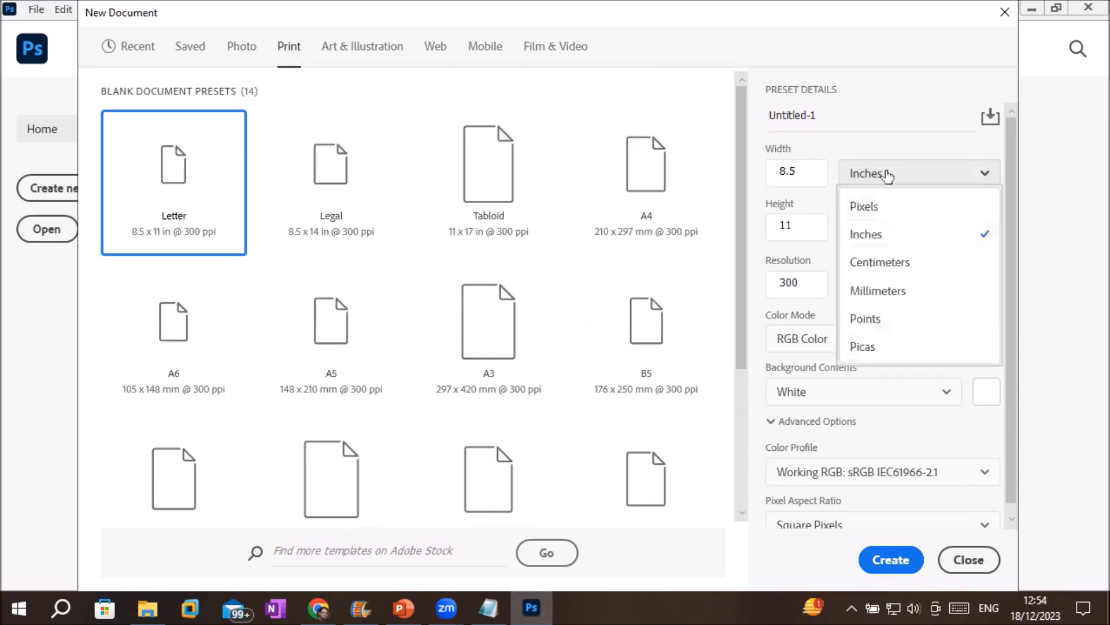
click(874, 258)
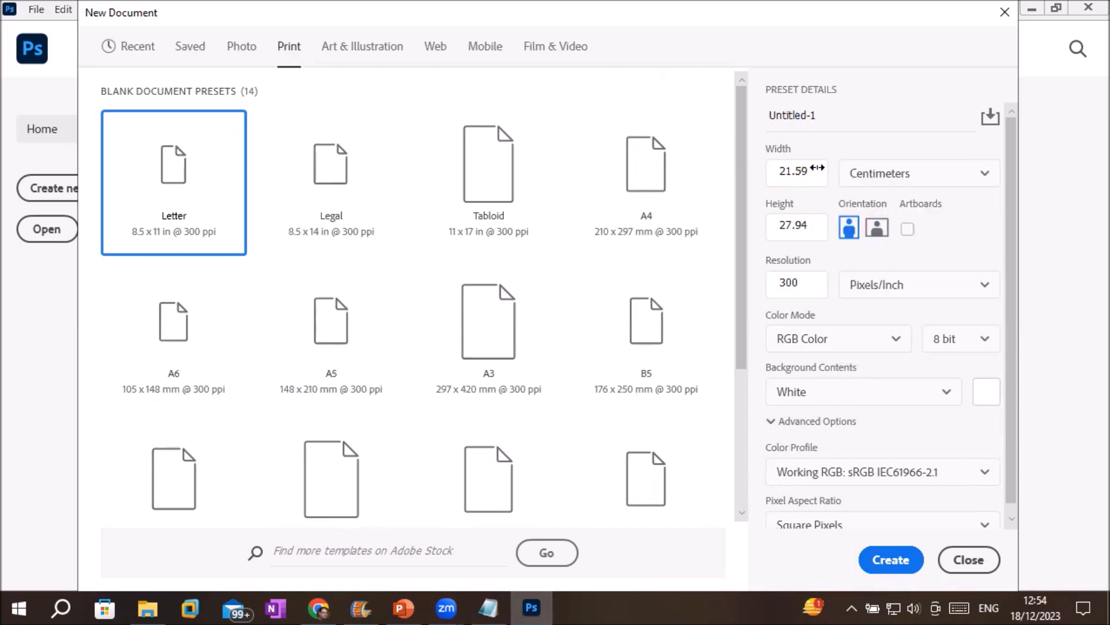
drag(809, 170, 759, 170)
click(901, 175)
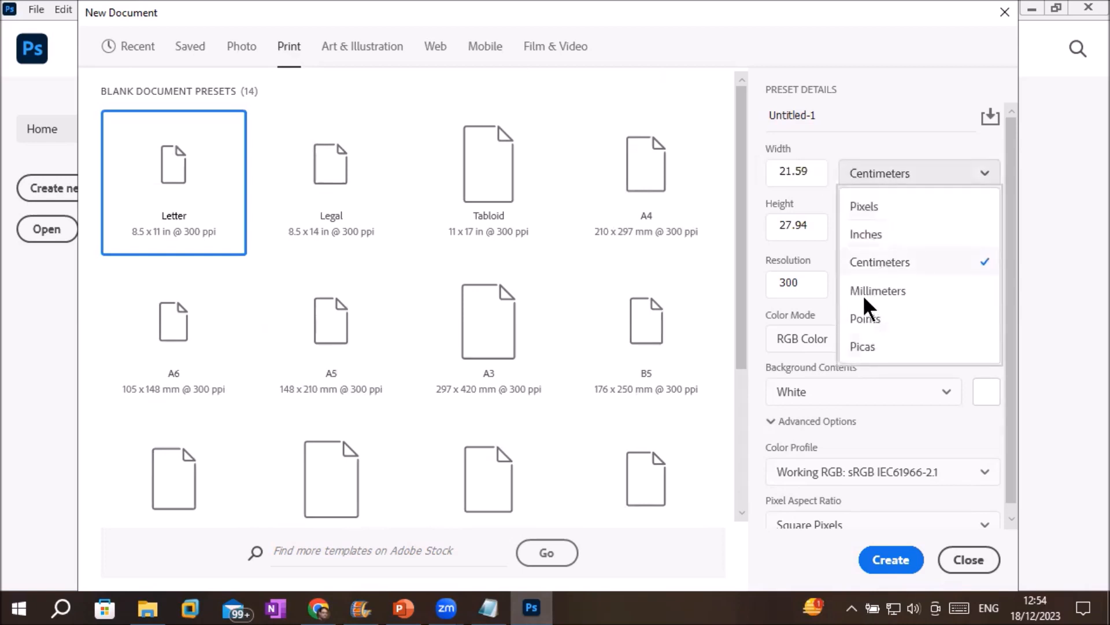
click(866, 289)
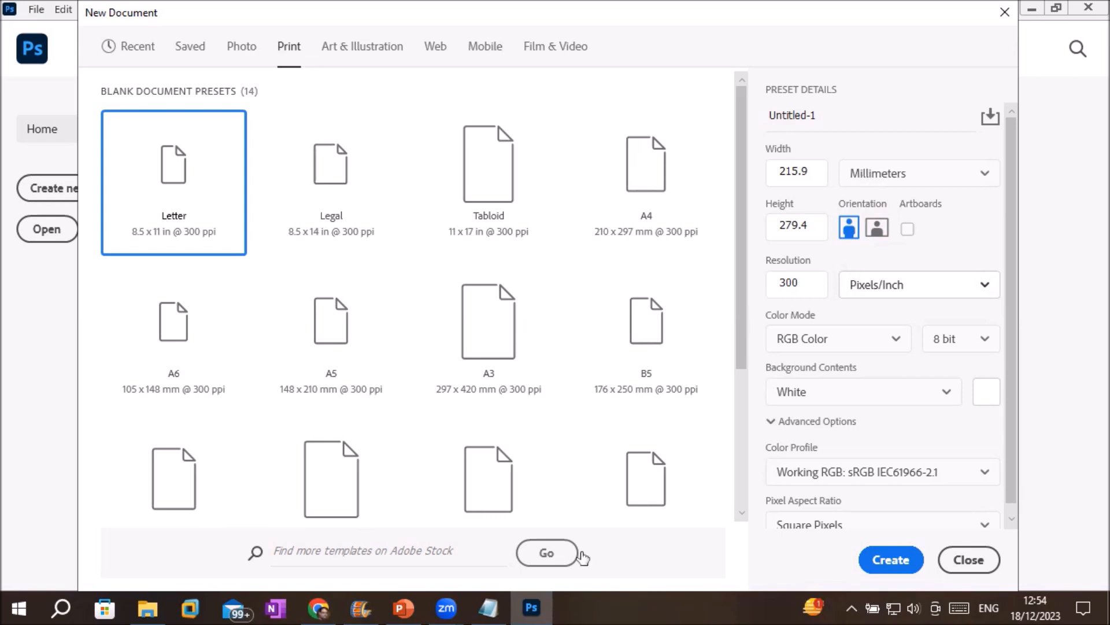
In the Notepad notes, add the line '1 Foot=12 inch' below the size list.
mouse_move(488, 609)
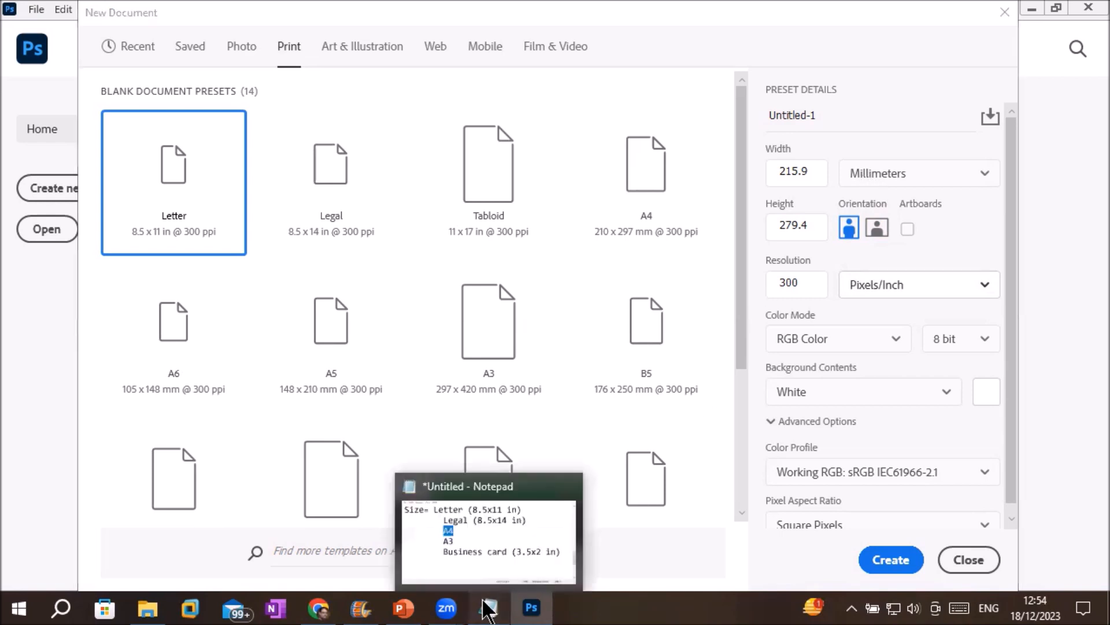
click(488, 572)
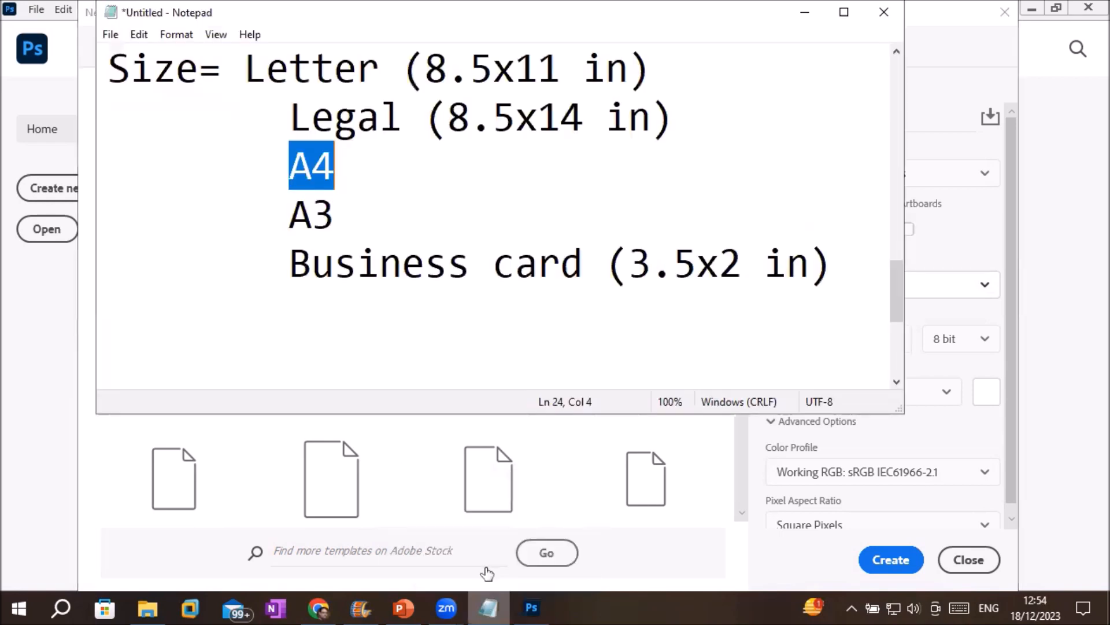
click(874, 257)
key(Return)
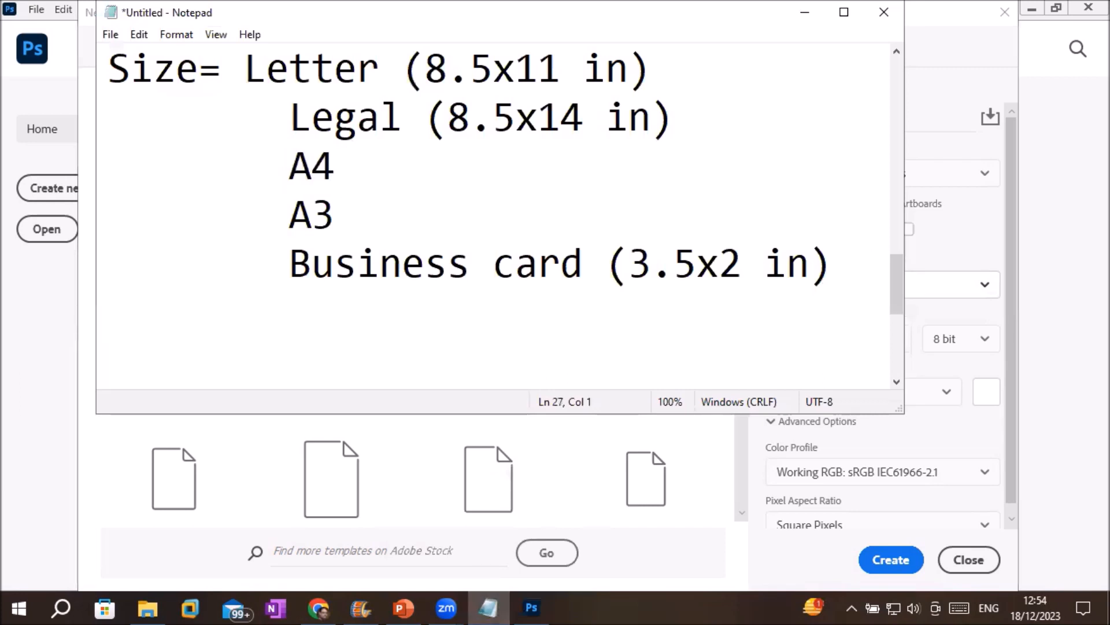
text(1Foot=12 ince)
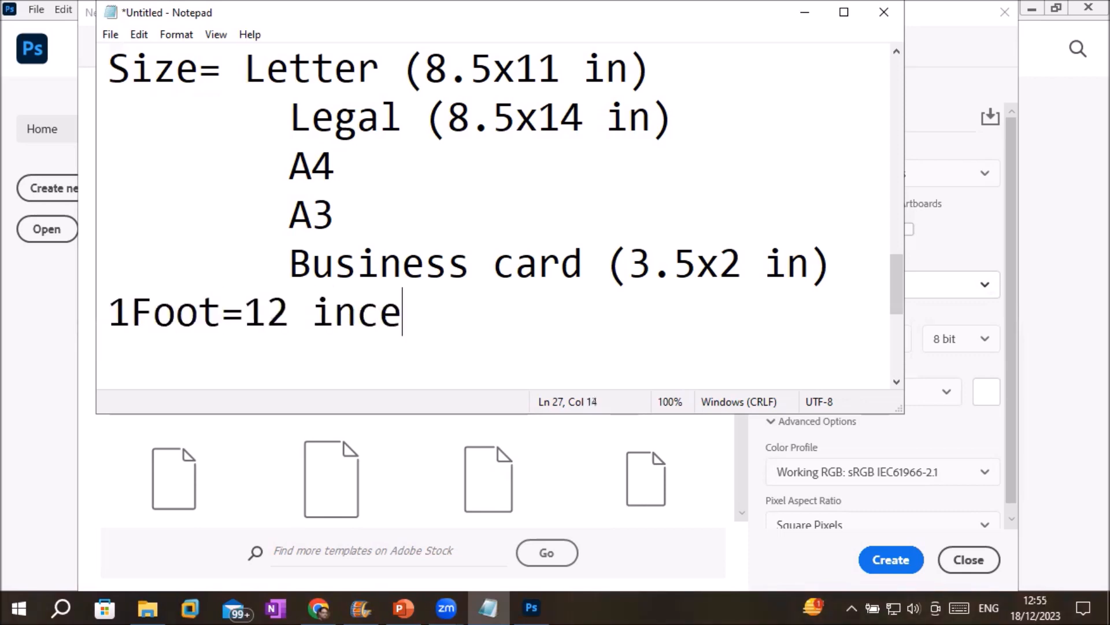
key(BackSpace)
text(h)
key(Return)
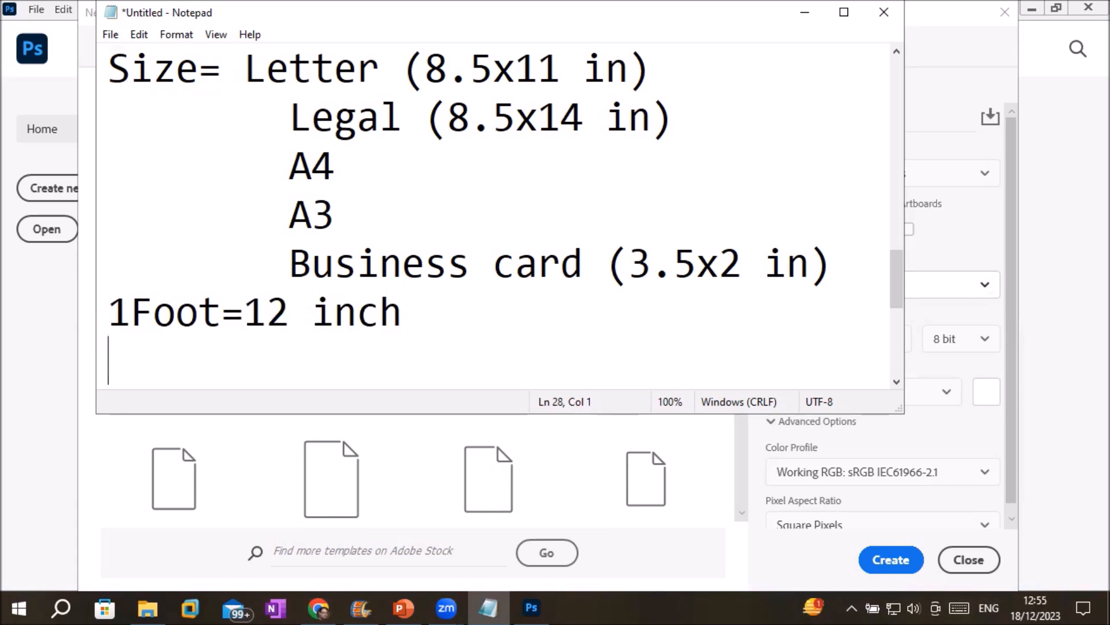
key(Up)
key(Right)
key(Down)
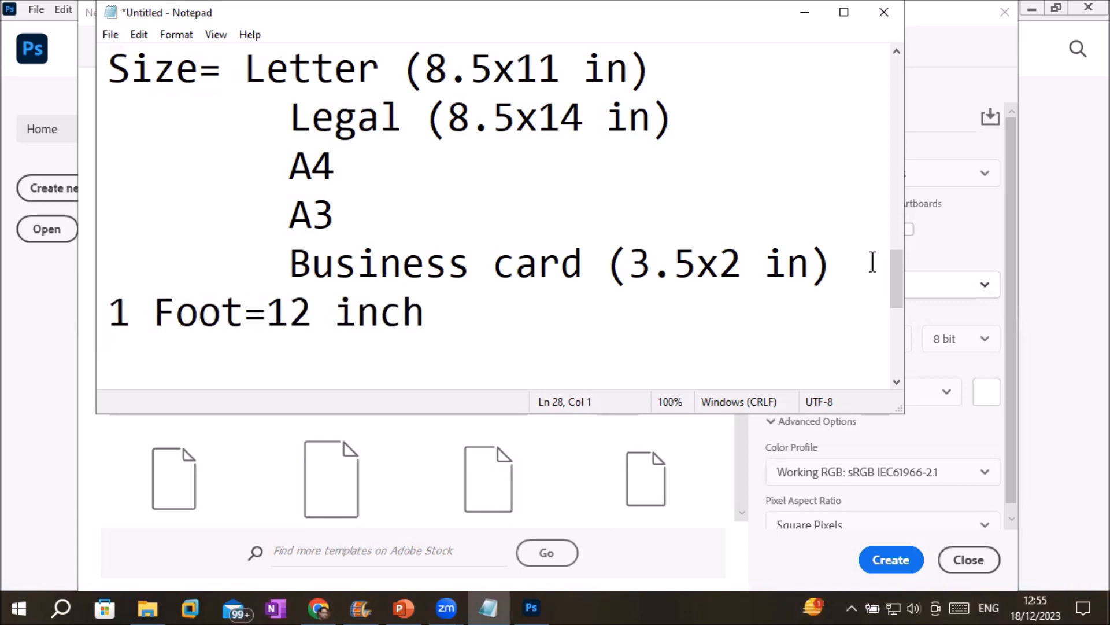
Add the line '1 inch = 2.54 cm' and return to Photoshop.
text(1 inch )
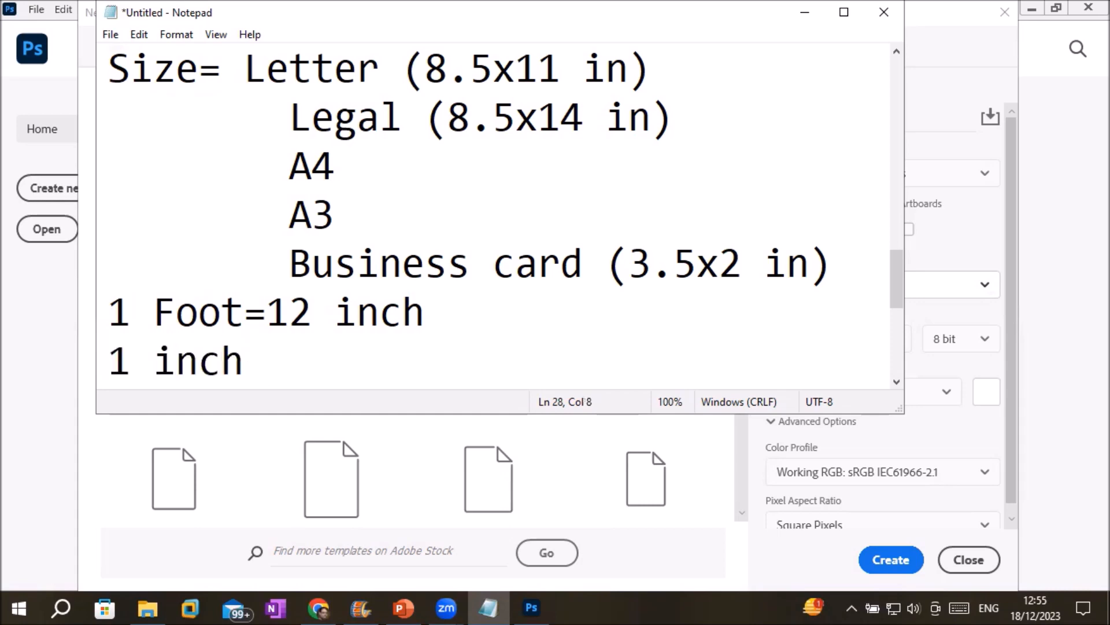
text(= 2.5)
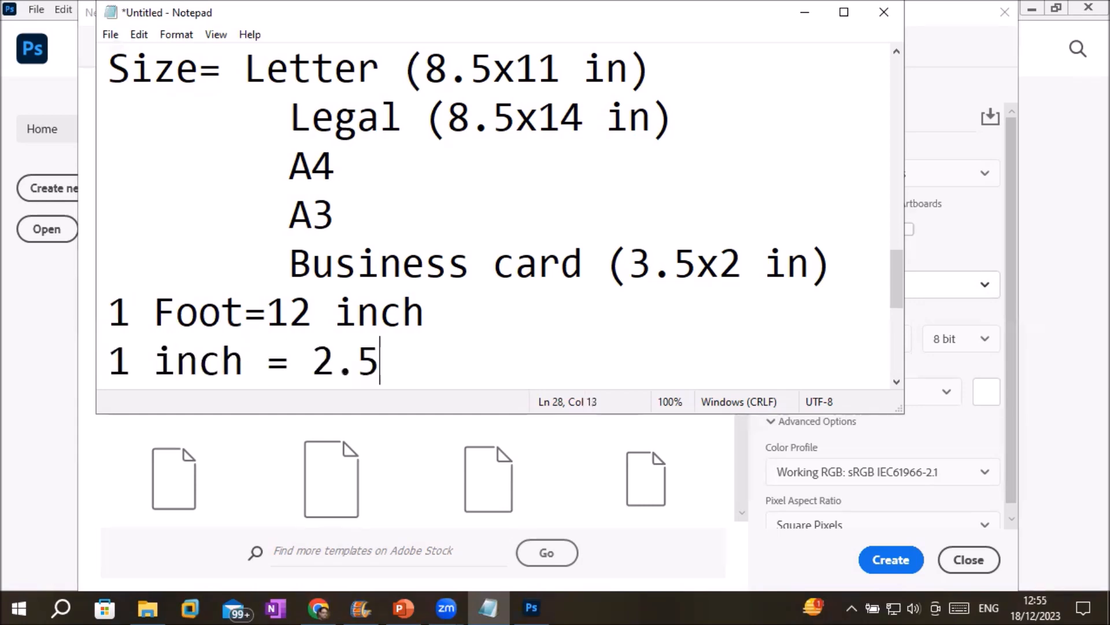
text(4cm)
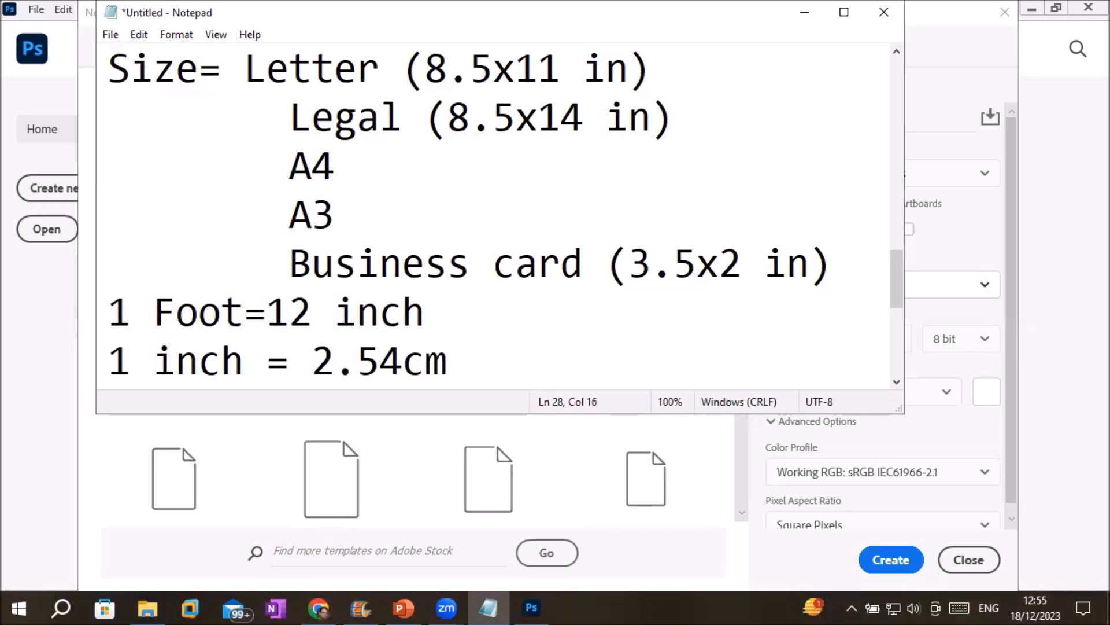
key(Left)
key(Left)
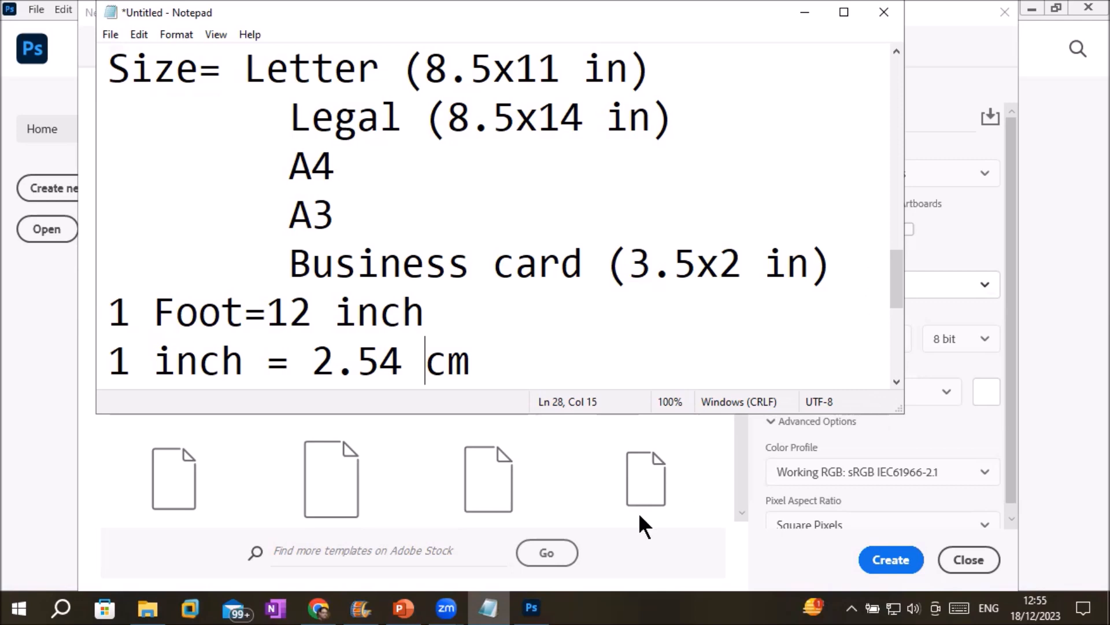
click(530, 608)
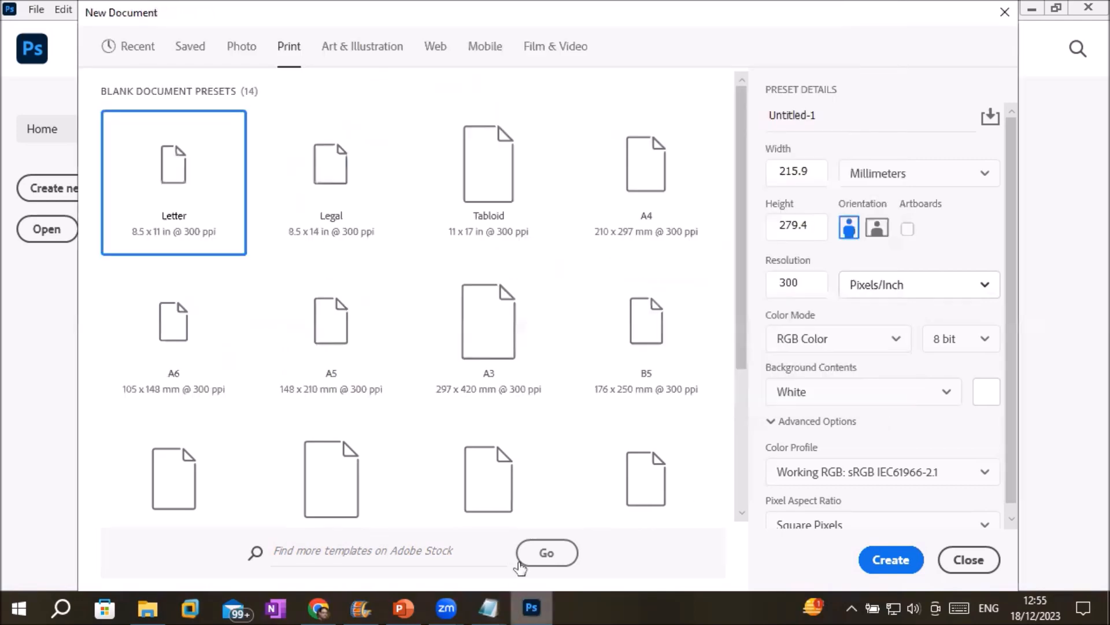
Switch the units to Inches and enter 1 for both width and height.
click(869, 172)
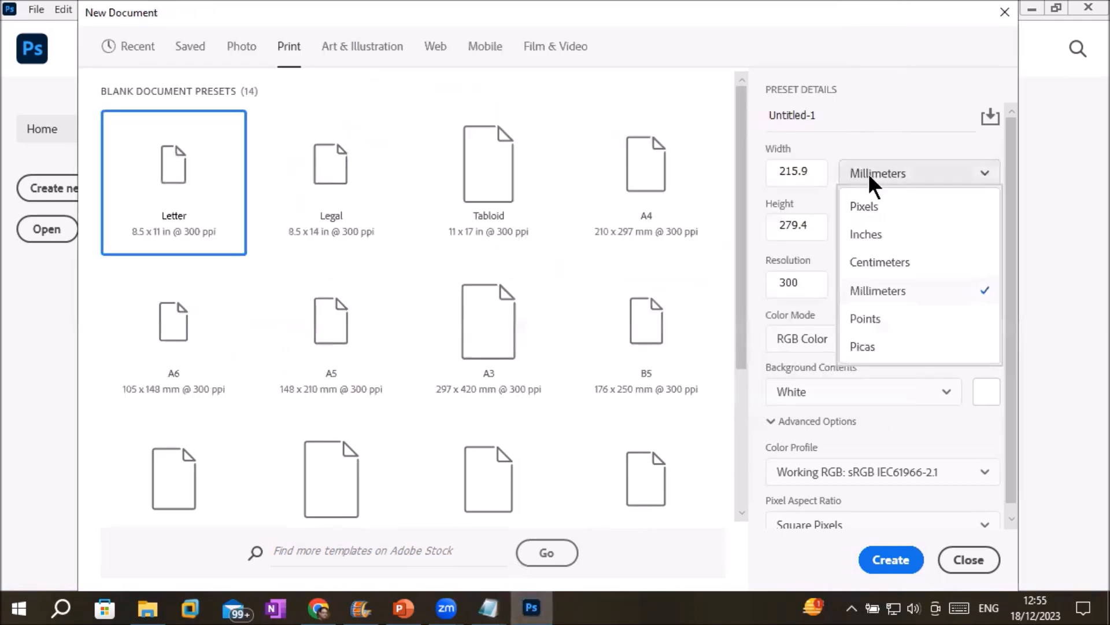
click(898, 237)
click(808, 168)
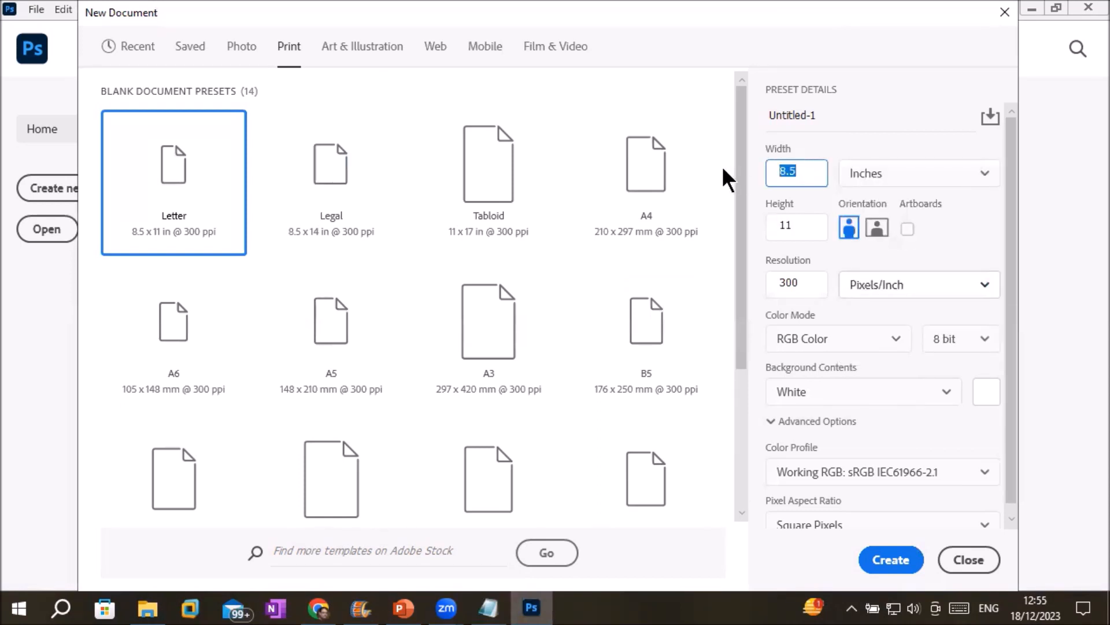
text(1)
click(800, 226)
text(1)
click(805, 175)
Re-pick Letter after trying other presets, then cut it to 1 x 1 inch.
click(312, 151)
click(466, 166)
click(602, 183)
click(176, 184)
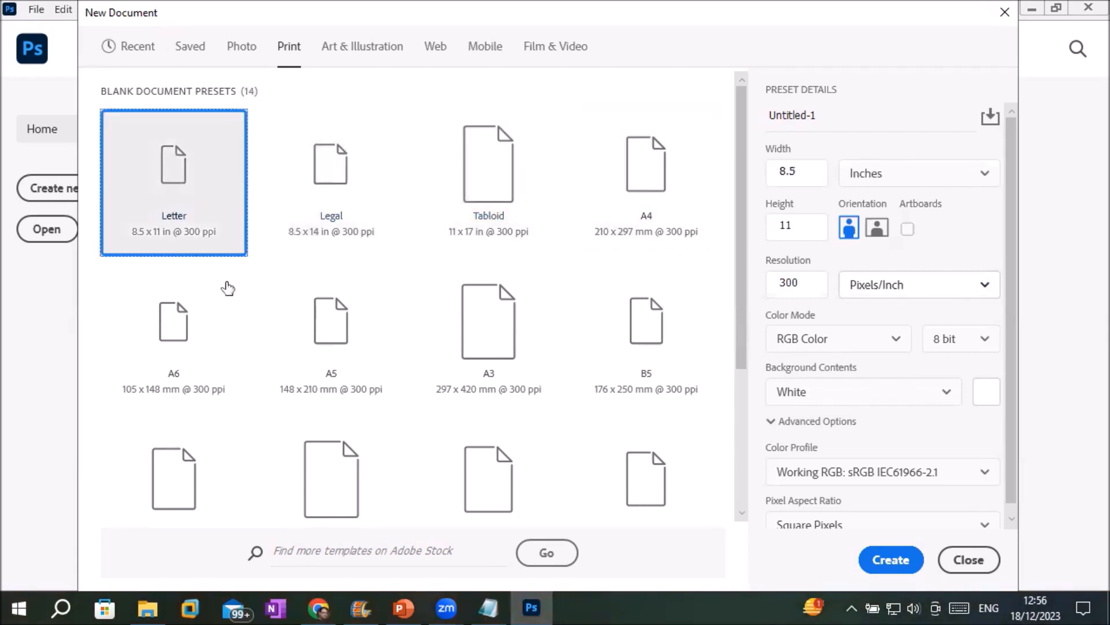
click(814, 171)
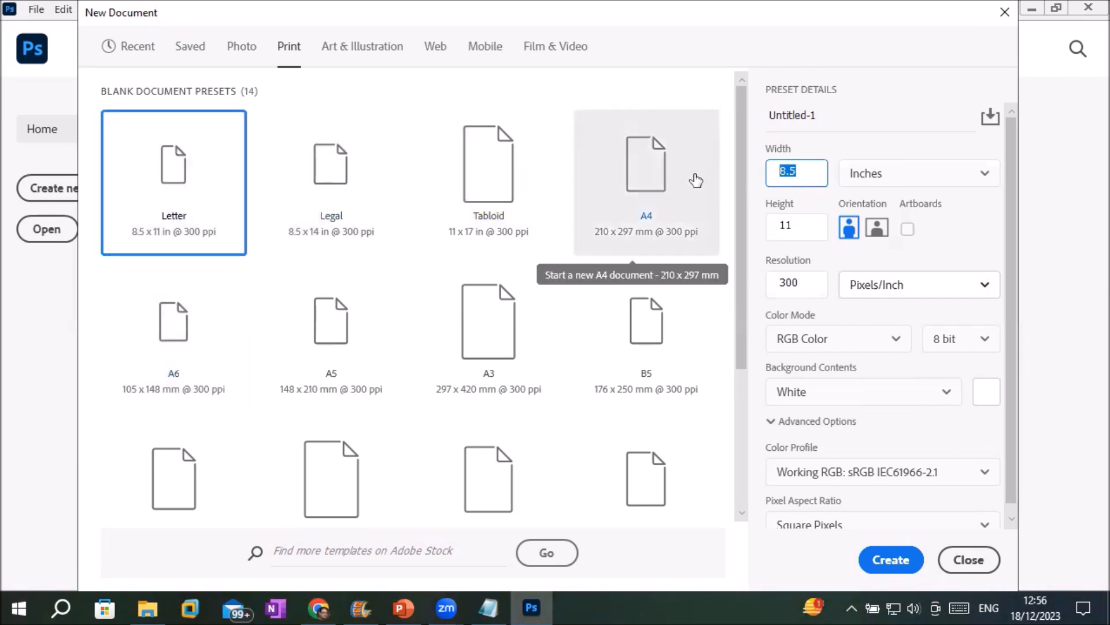
text(1)
click(806, 225)
key(BackSpace)
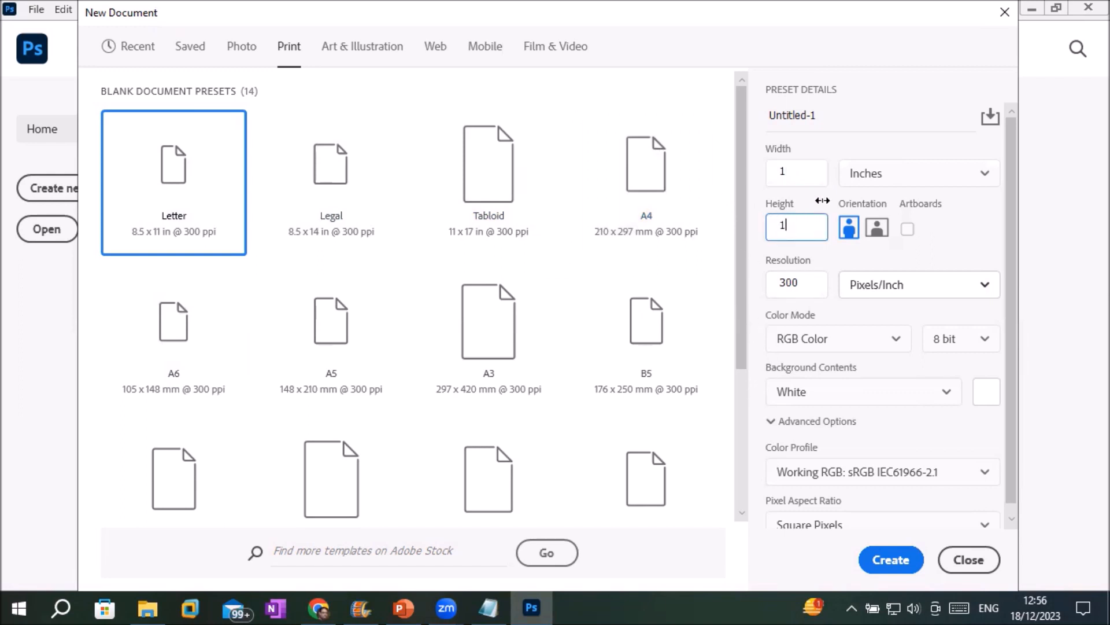
Show the 1-inch document size in Pixels, giving 300 x 300.
double_click(824, 181)
click(884, 173)
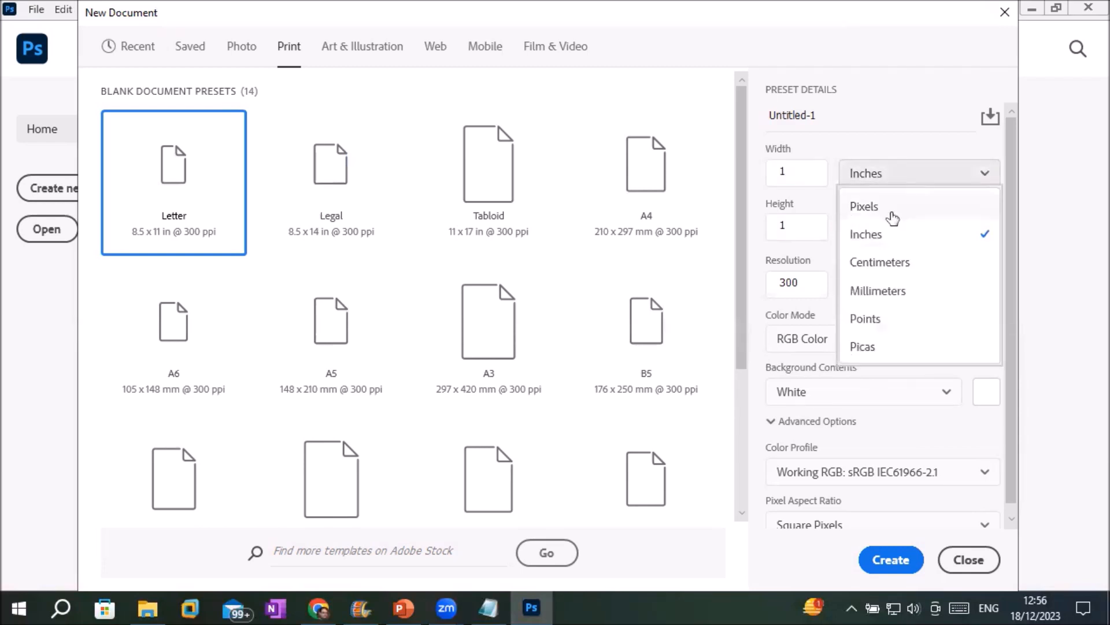
click(892, 215)
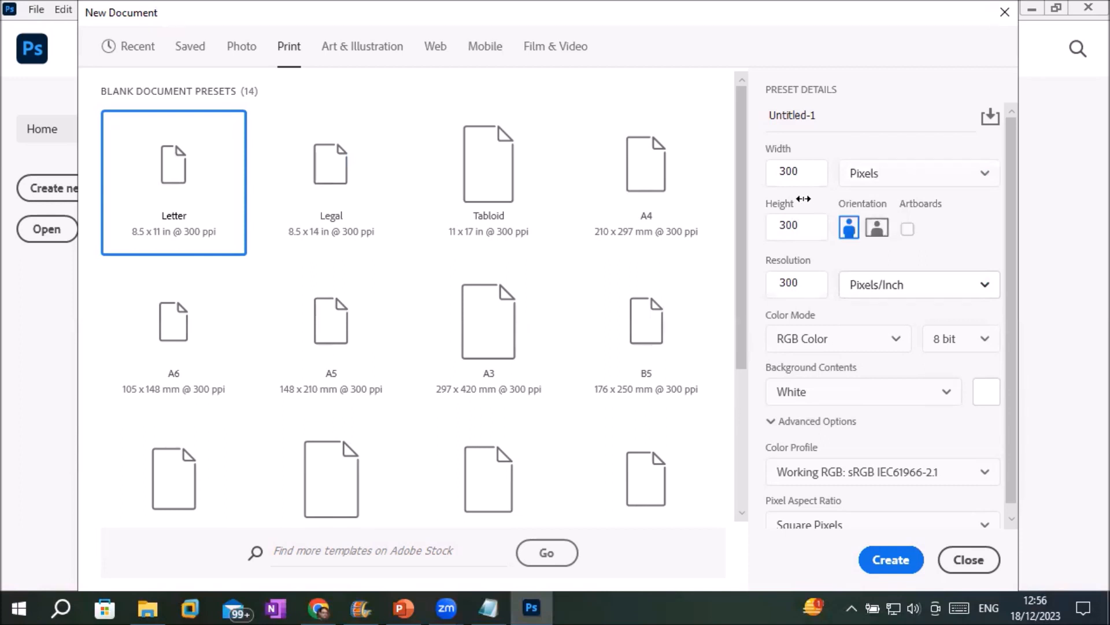
Change the resolution from 300 to 72 Pixels/Inch.
drag(807, 286, 776, 282)
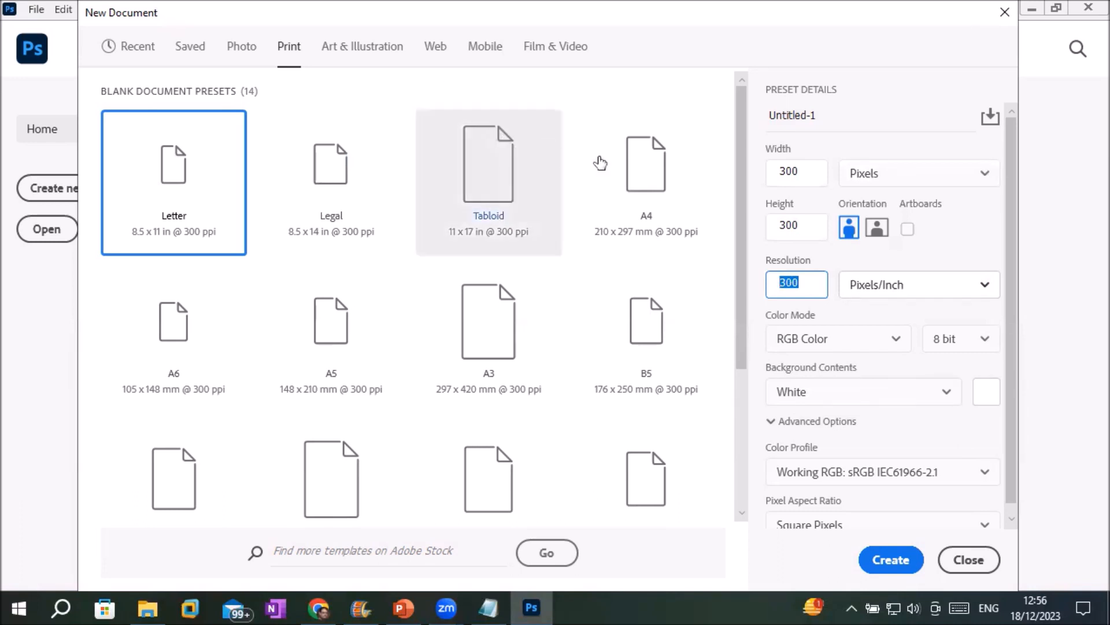
double_click(807, 172)
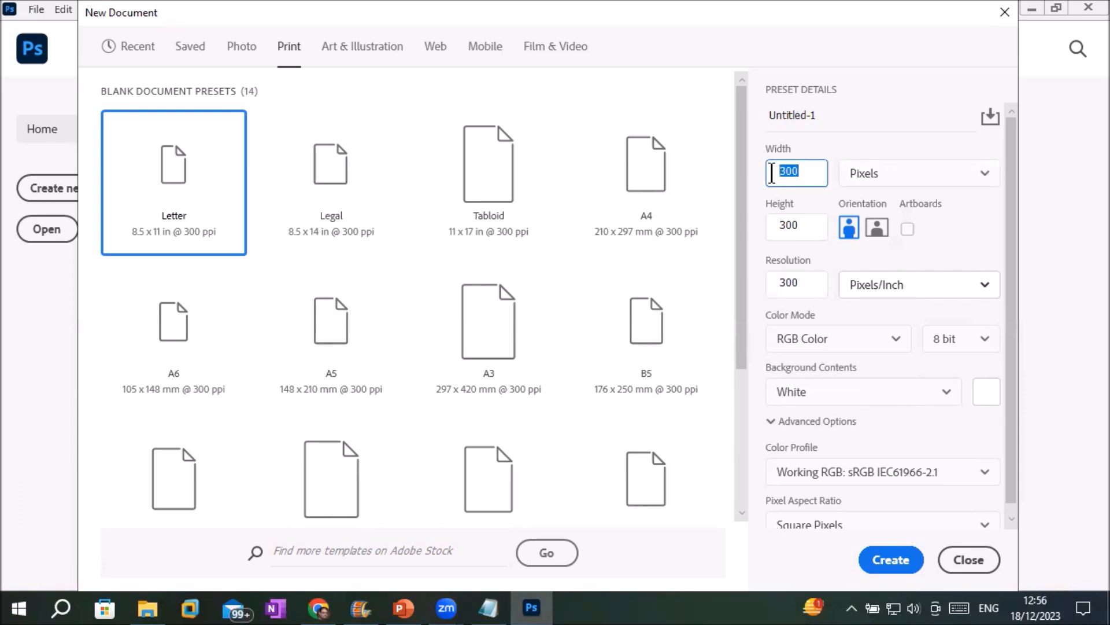
double_click(804, 283)
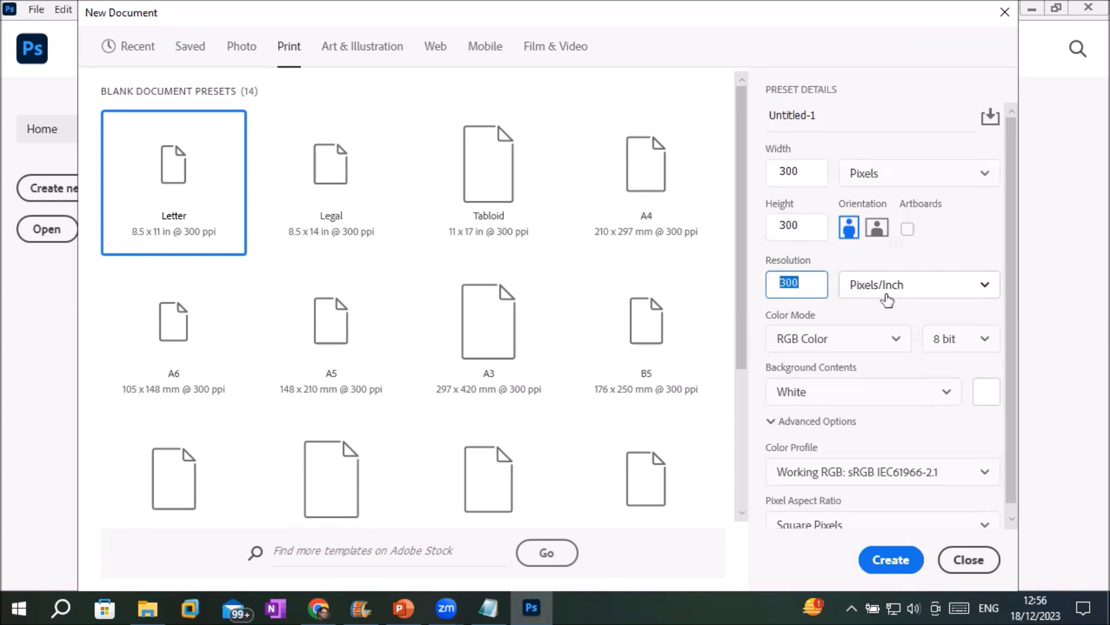
click(794, 284)
drag(795, 285, 741, 280)
click(803, 281)
drag(803, 281, 759, 288)
click(705, 152)
drag(799, 282, 759, 289)
text(72)
Set the resolution back to 300 Pixels/Inch, with units toggled to Inches and back to Pixels.
click(808, 227)
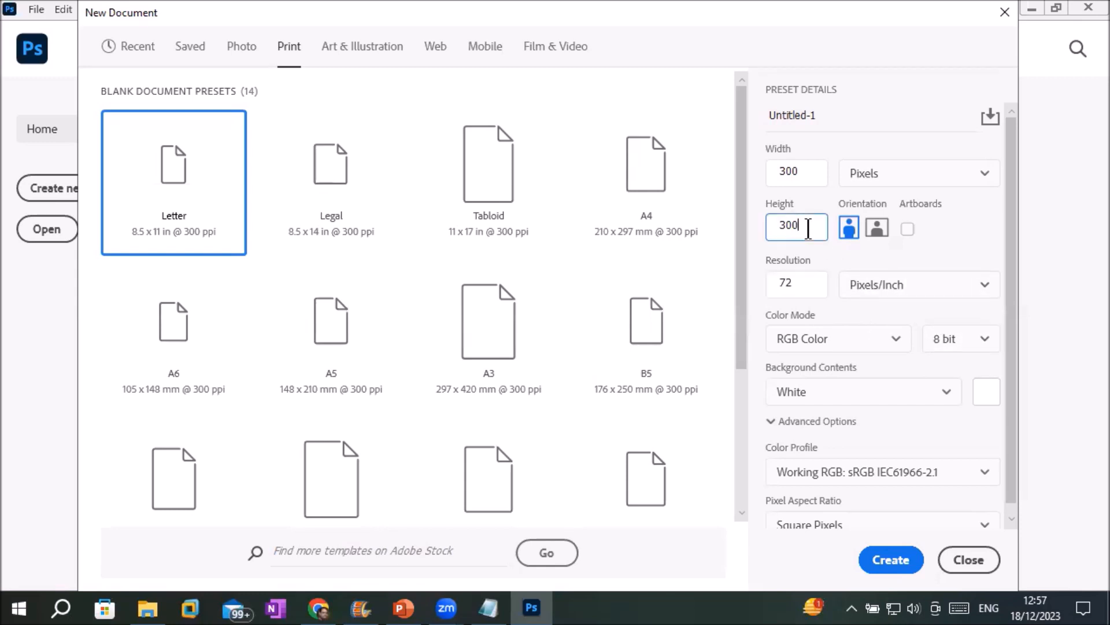
click(797, 284)
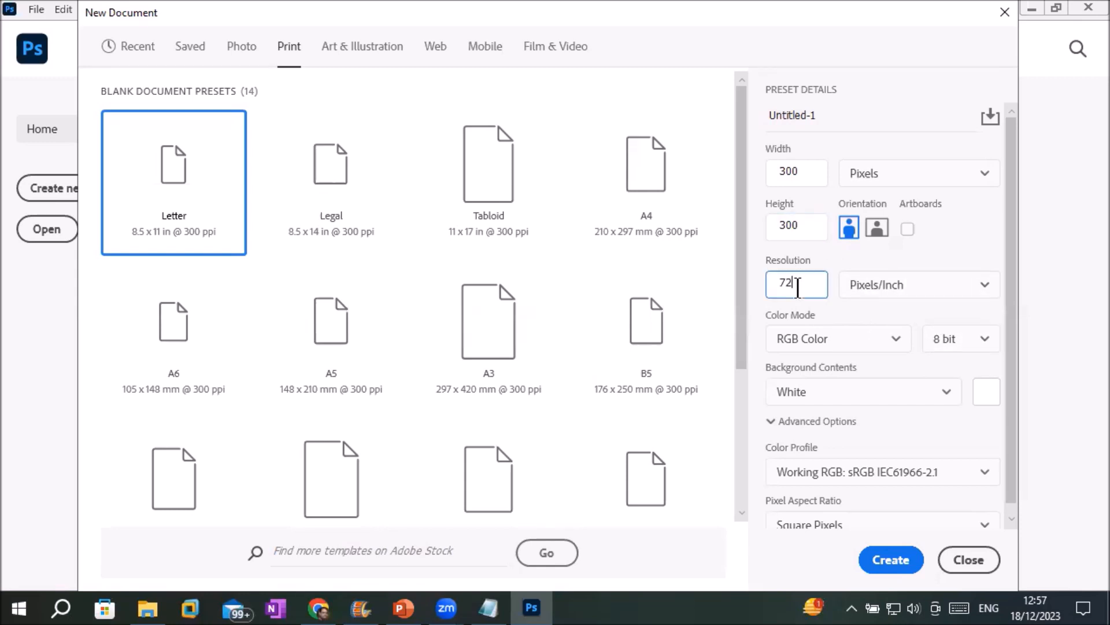
click(865, 173)
click(868, 233)
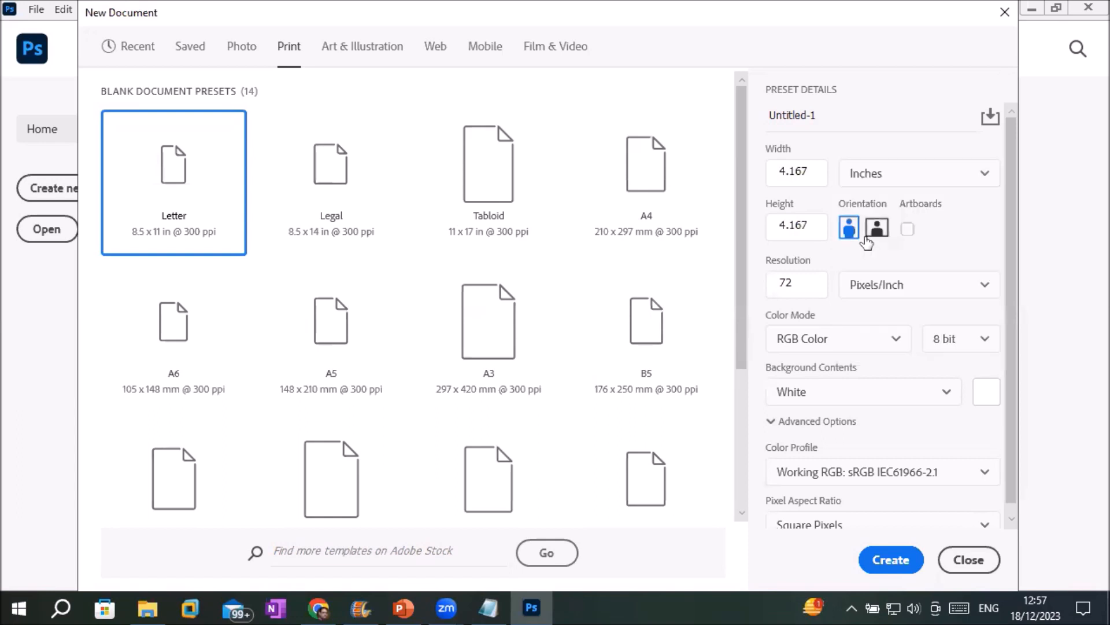
click(891, 176)
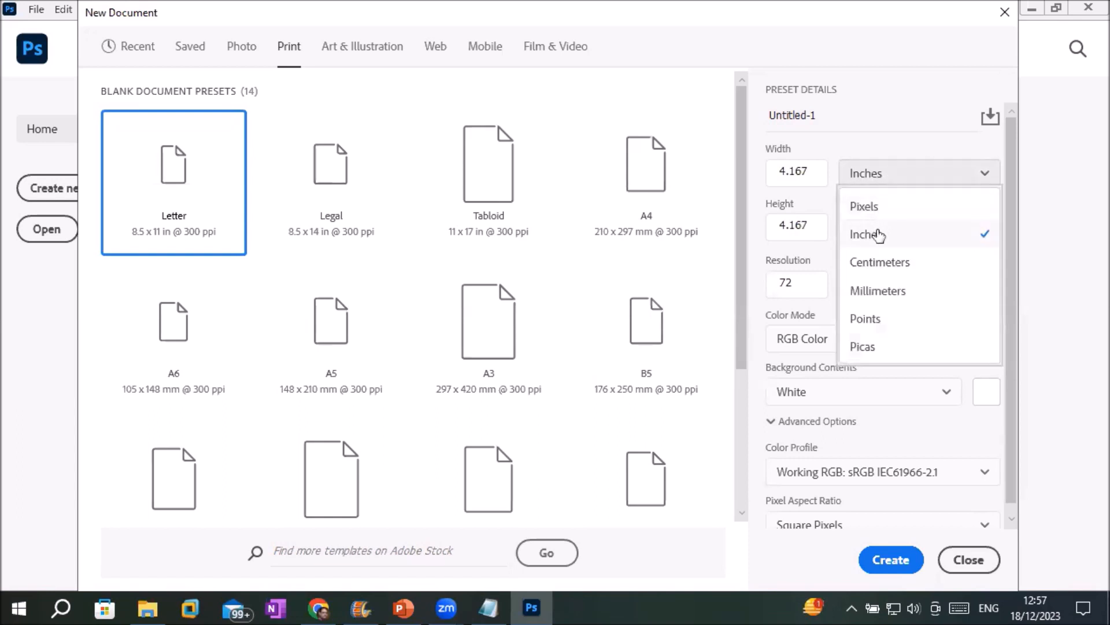
click(874, 207)
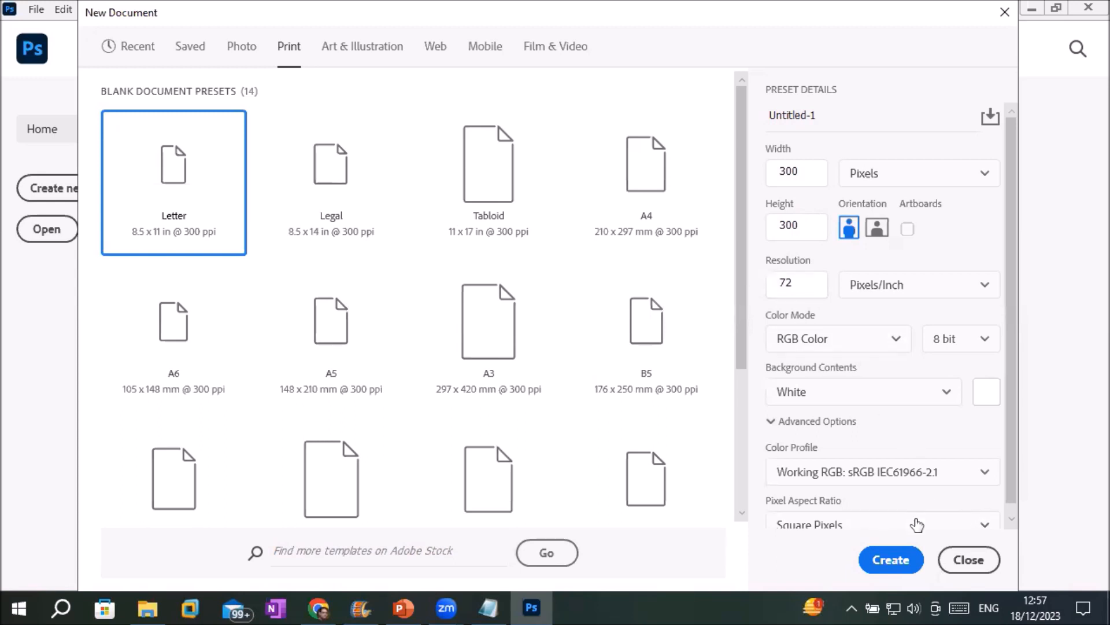
double_click(793, 282)
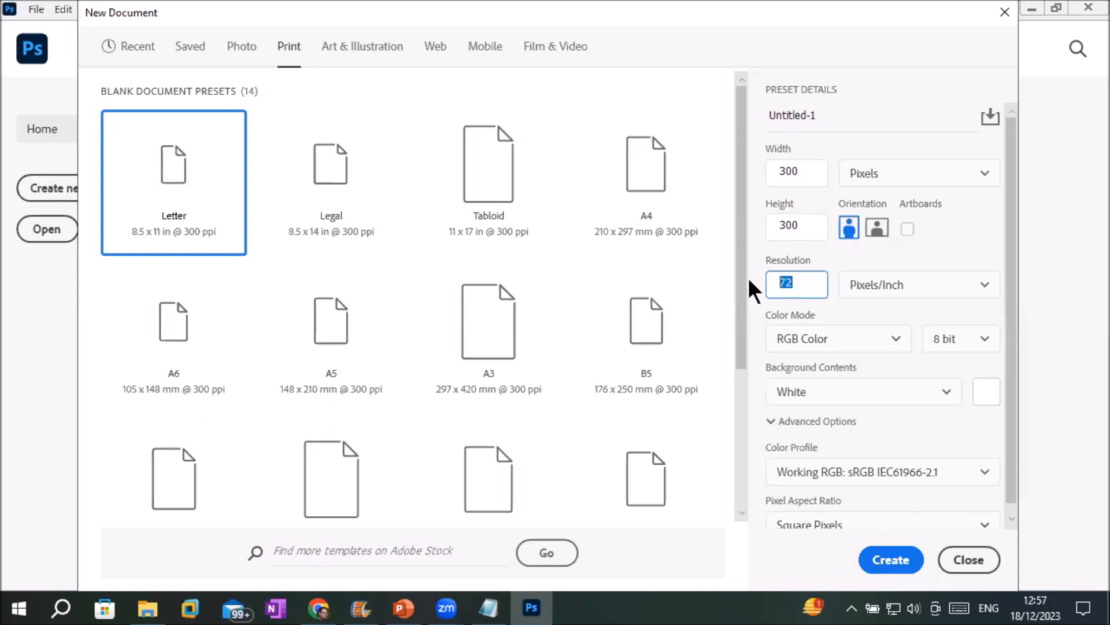
text(300)
View the 1-inch width in Centimeters (2.54) and then in Millimeters.
click(815, 172)
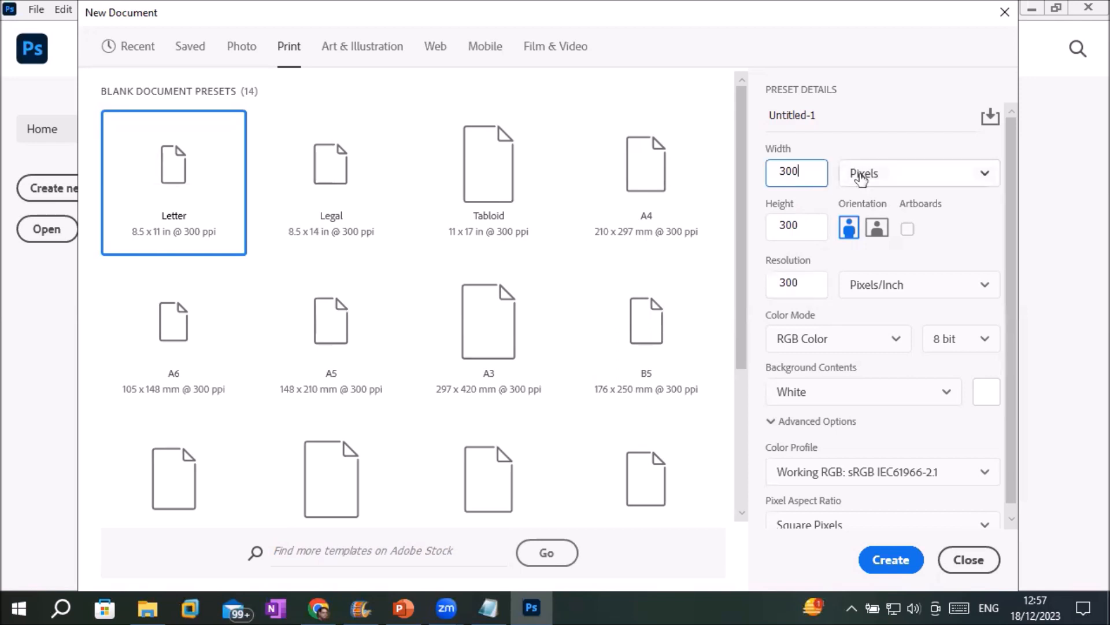
click(861, 175)
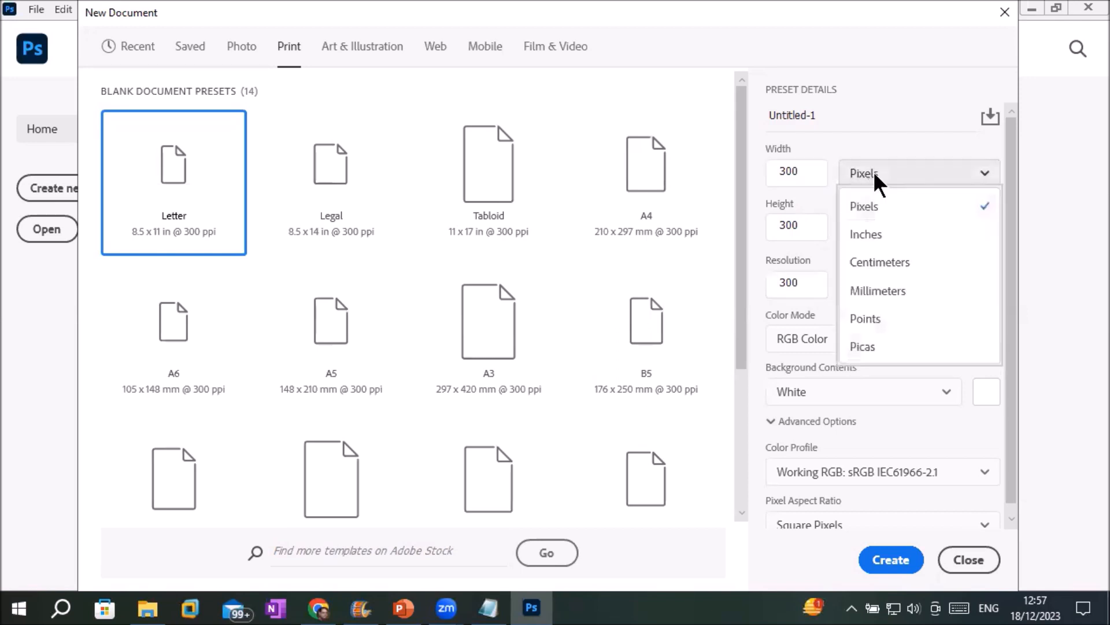
click(876, 265)
click(800, 172)
drag(802, 173, 768, 173)
click(809, 167)
click(801, 172)
click(806, 172)
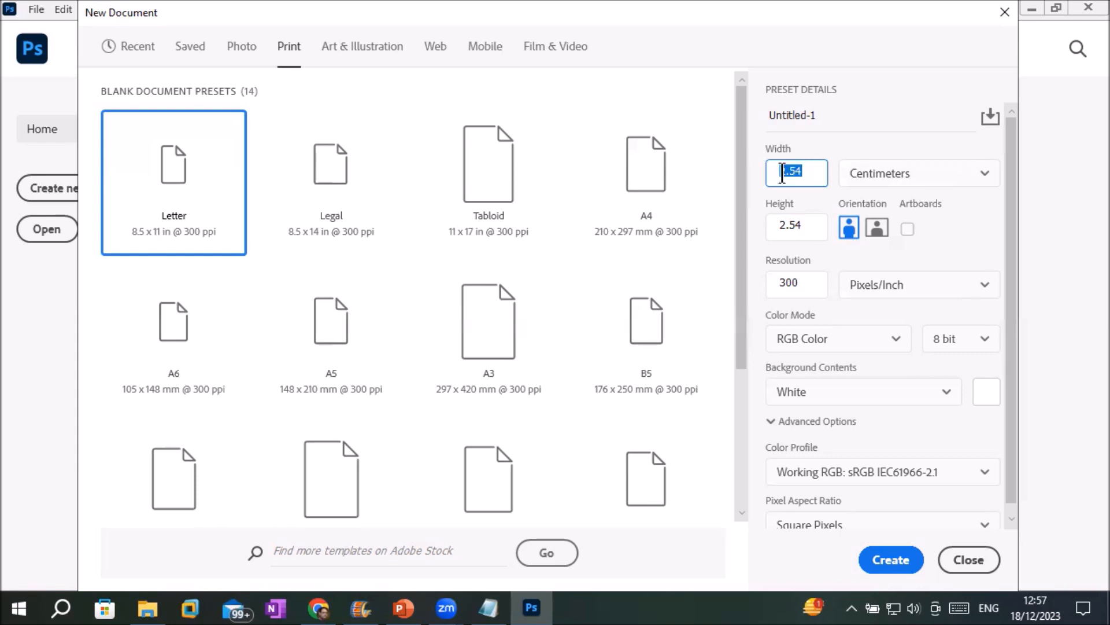
click(847, 177)
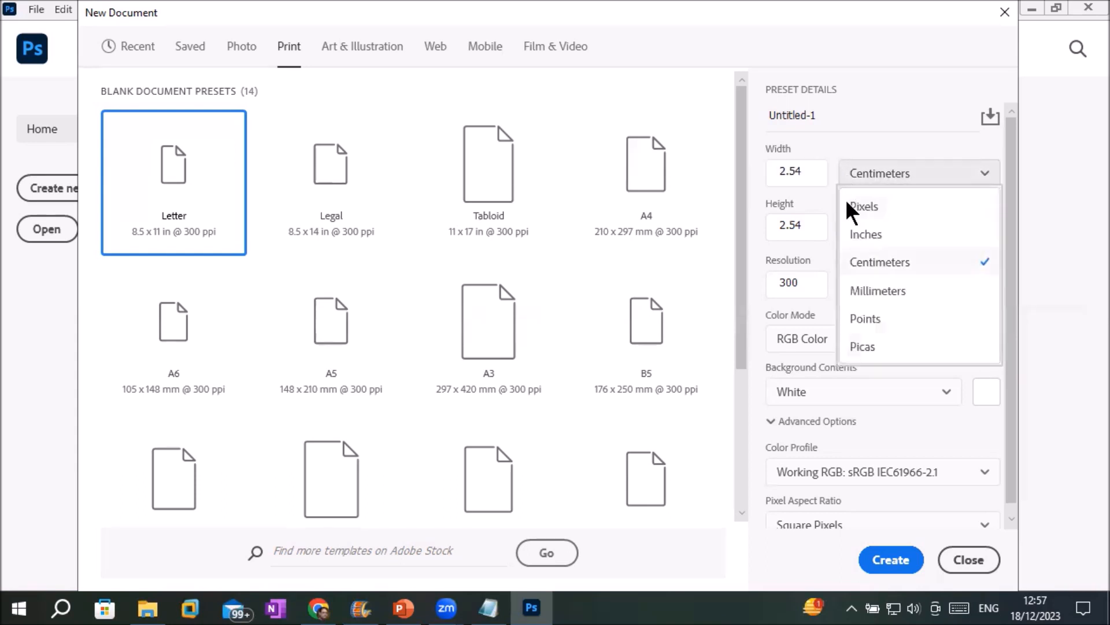
click(867, 301)
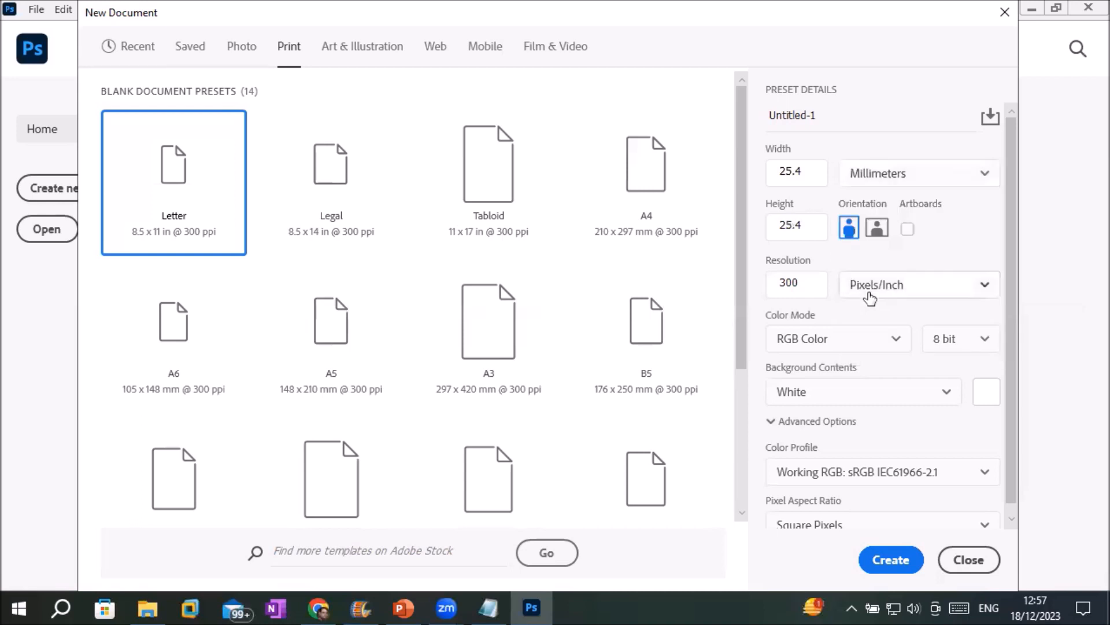
Cycle the units through Points and Picas, then settle on Inches and select the width.
click(894, 176)
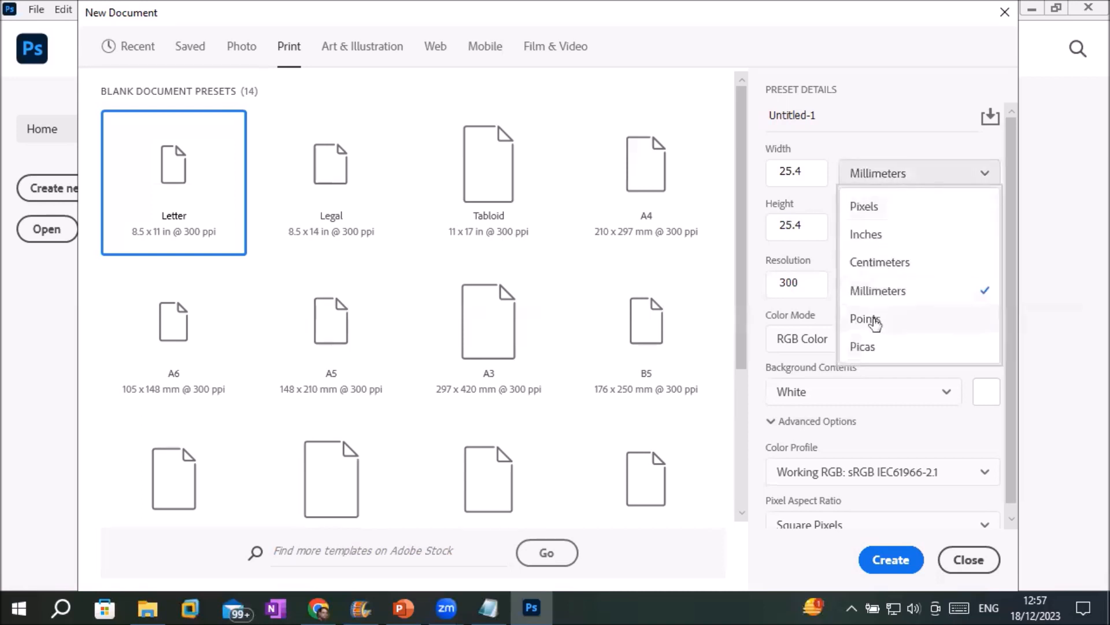
click(878, 317)
click(896, 177)
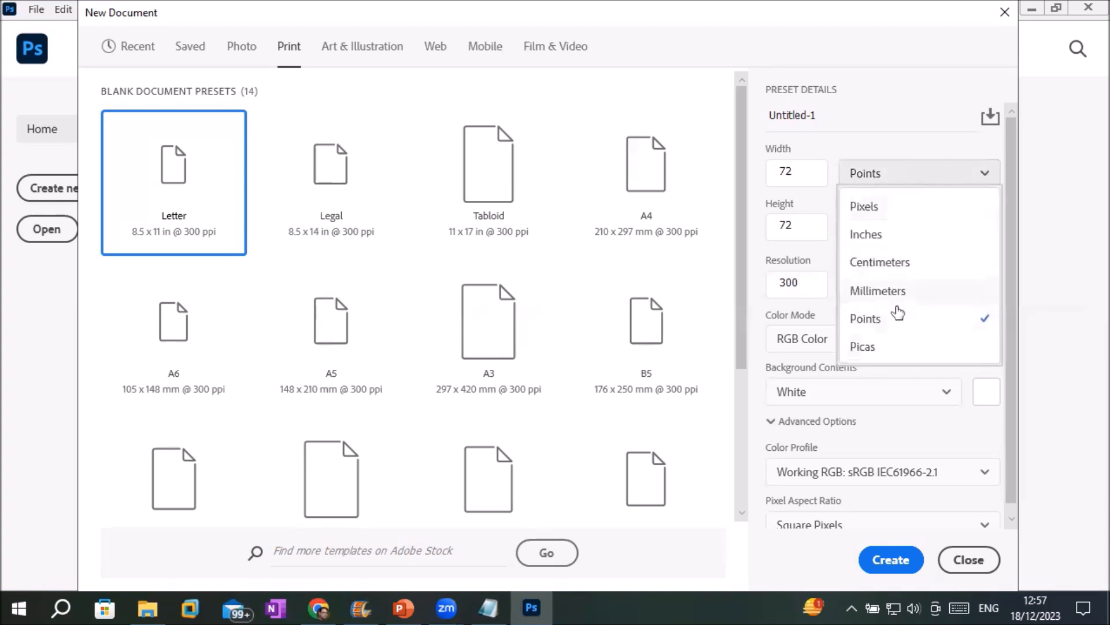
click(877, 347)
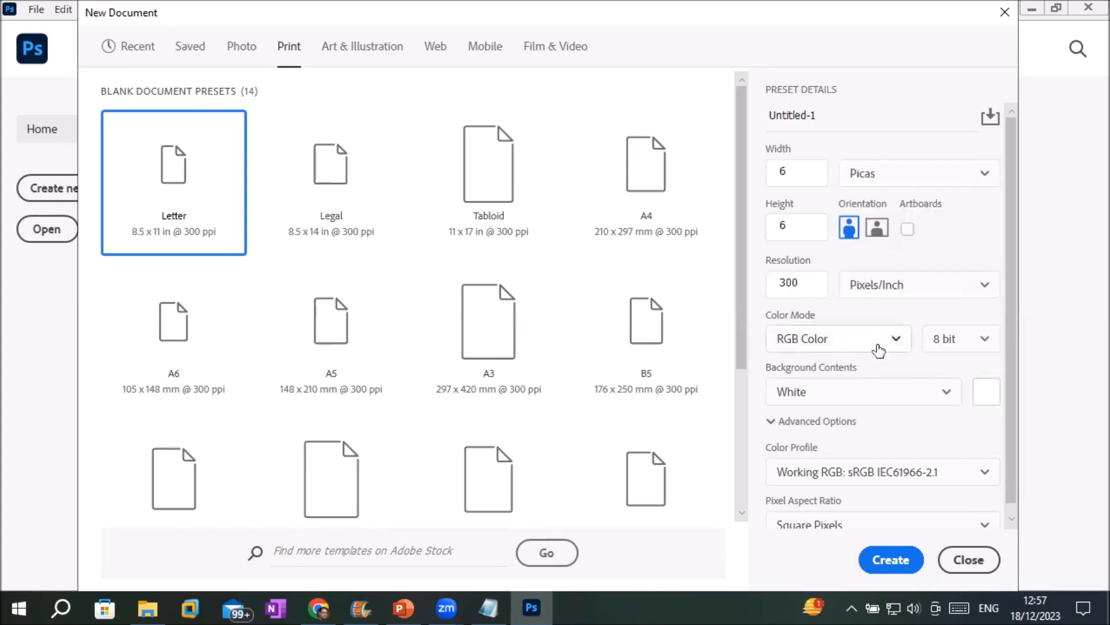
click(894, 183)
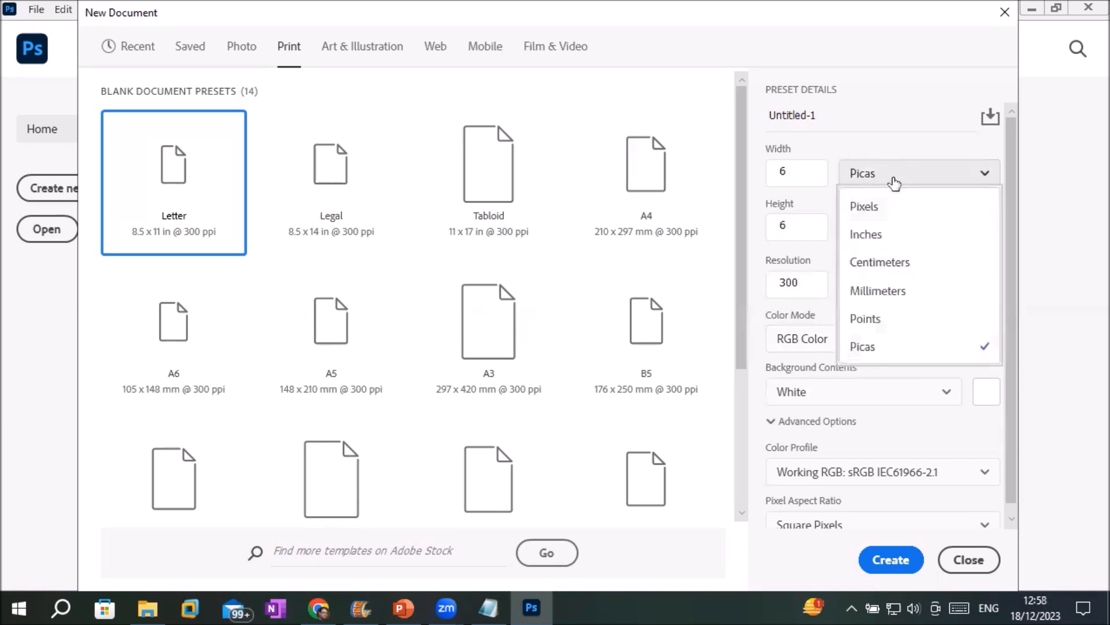
click(874, 239)
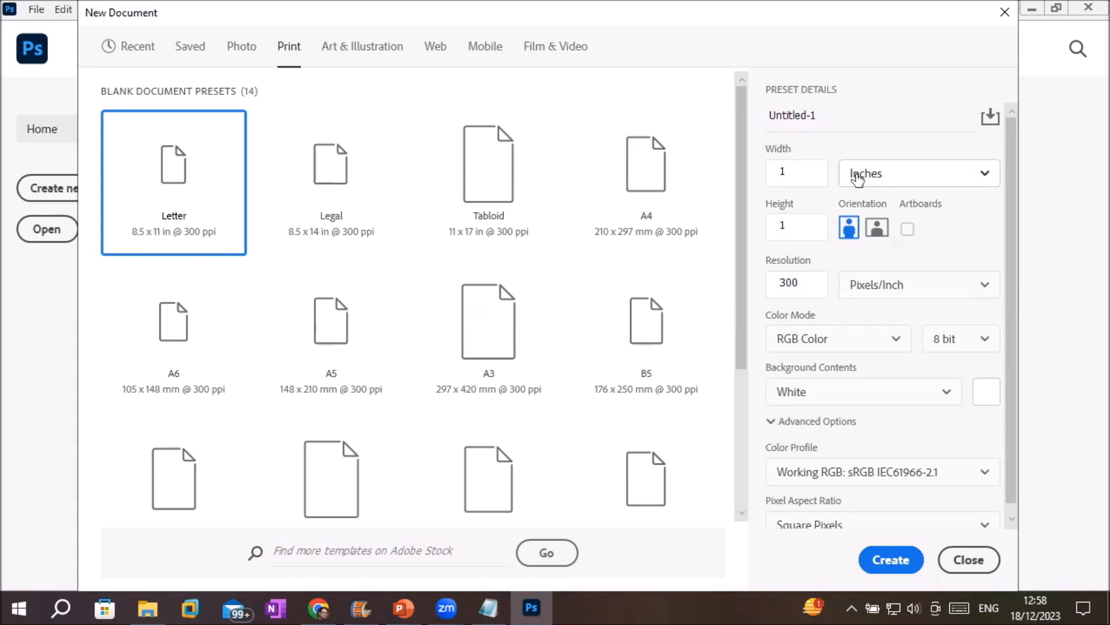
double_click(805, 174)
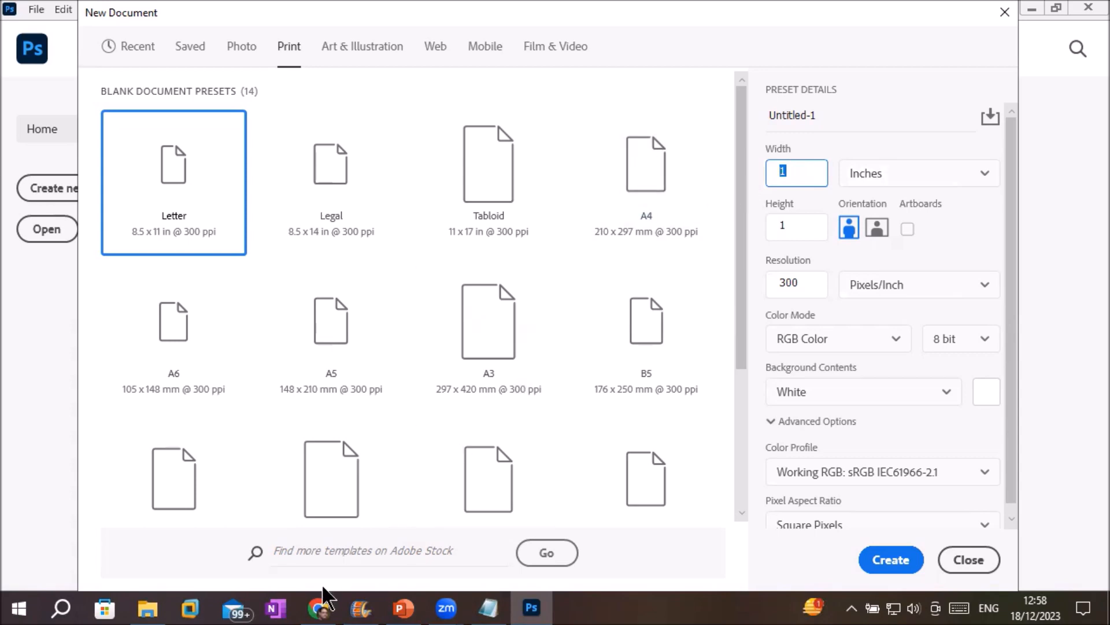
In Chrome, search Google for 'business card size'.
click(315, 605)
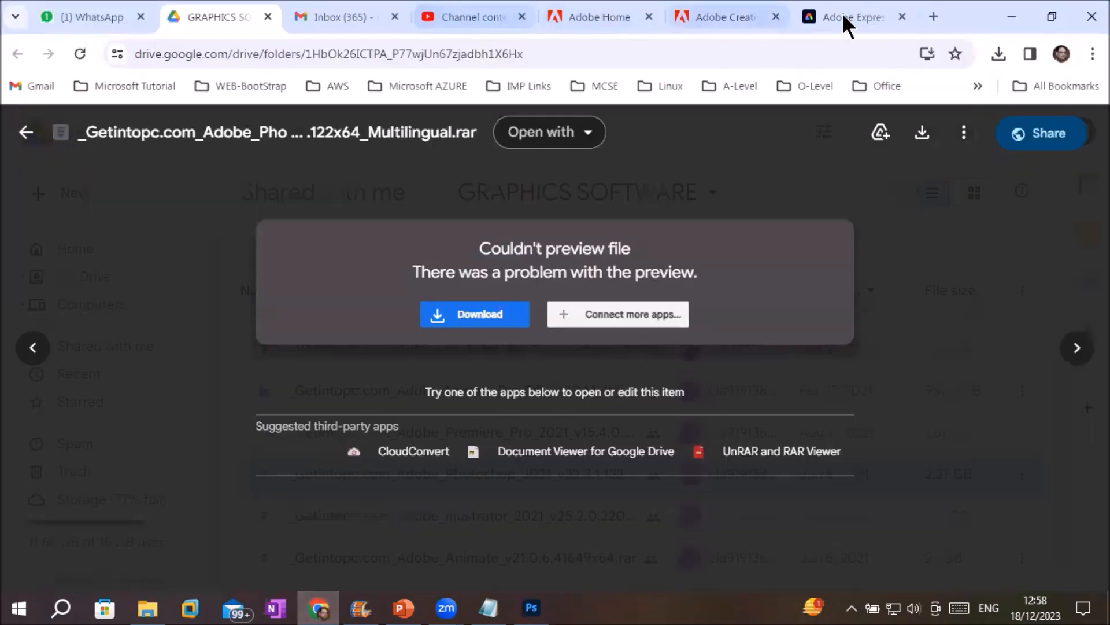
click(865, 12)
click(629, 54)
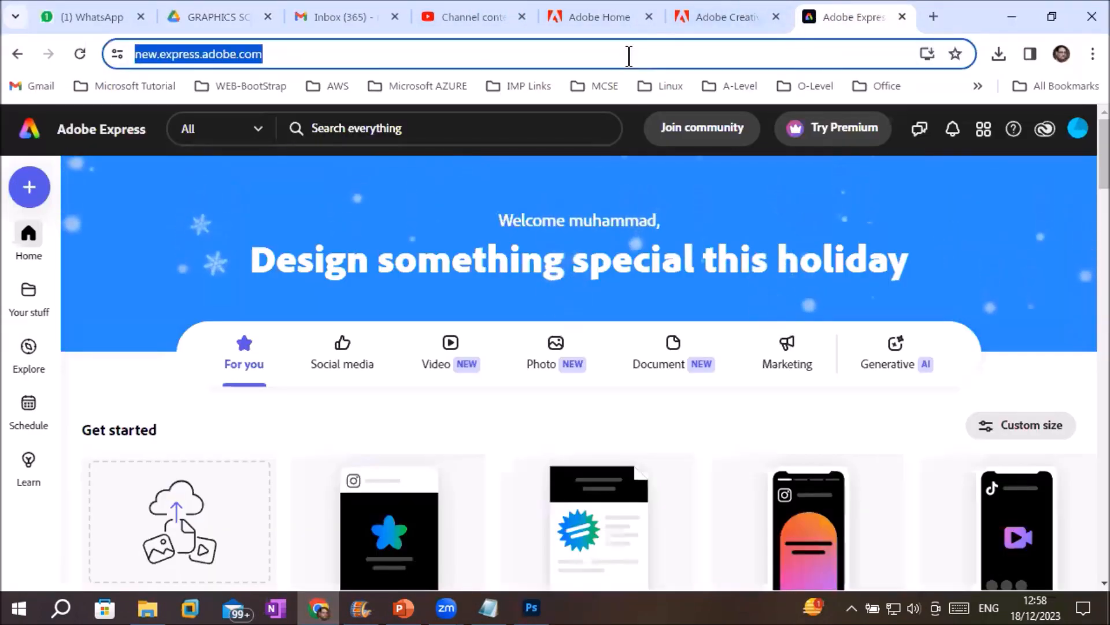
text(goo)
key(Return)
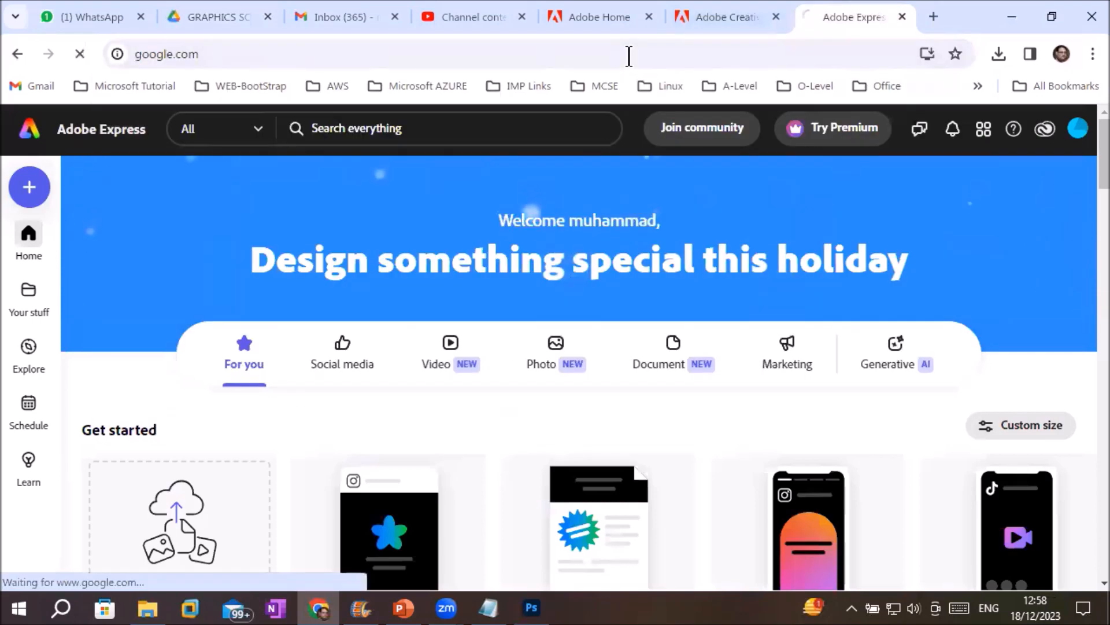
text(bu)
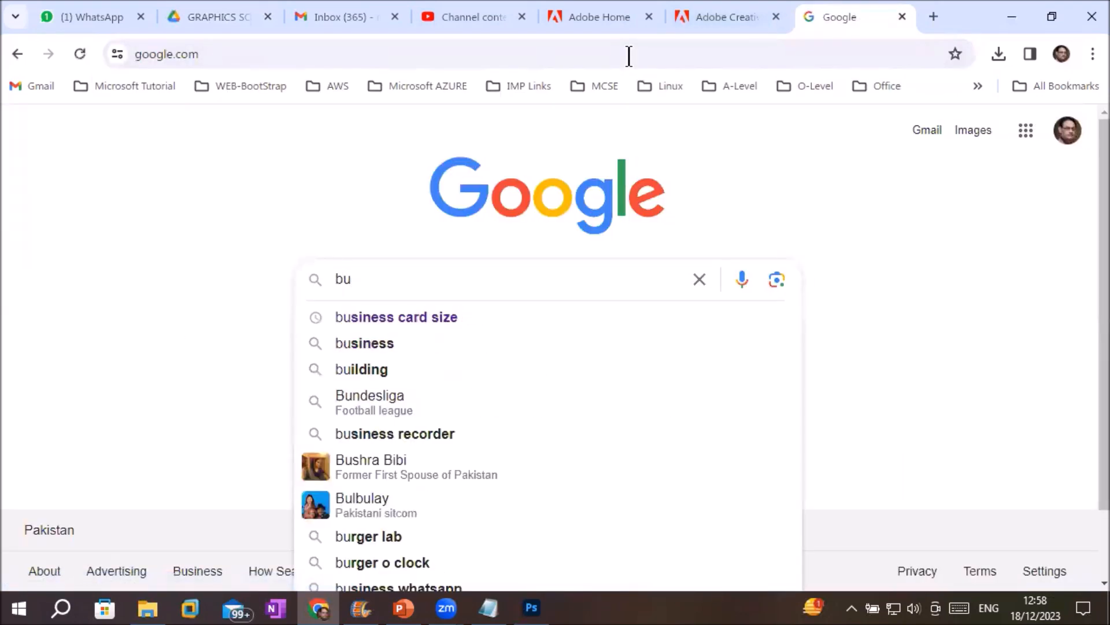
key(Down)
key(Return)
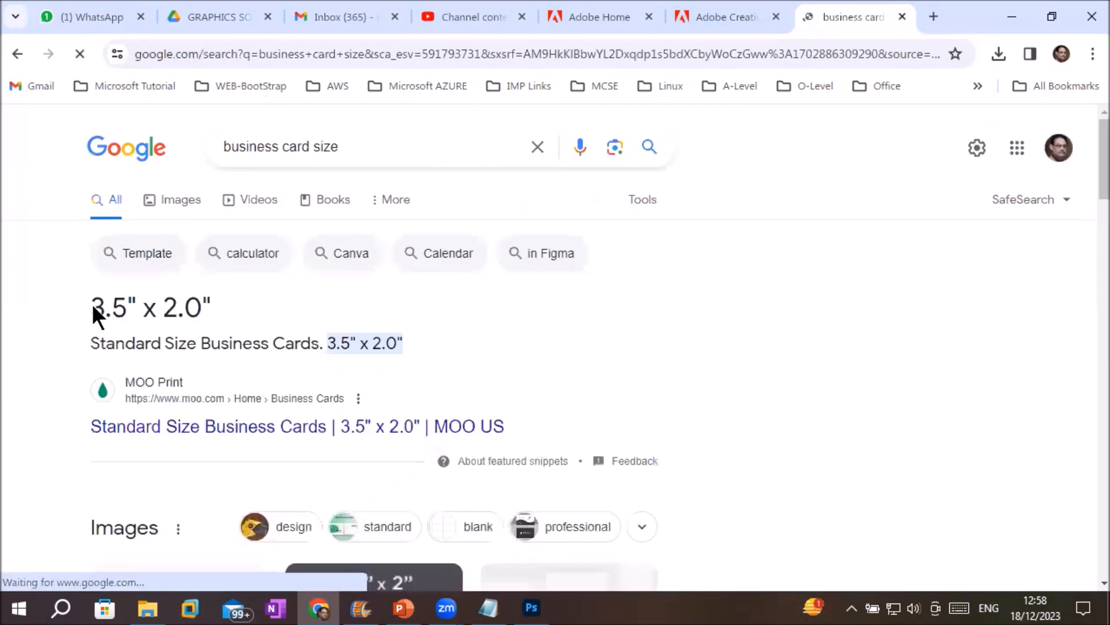
Highlight the standard 3.5" x 2.0" size result, then return to Photoshop.
drag(95, 340, 165, 329)
click(90, 338)
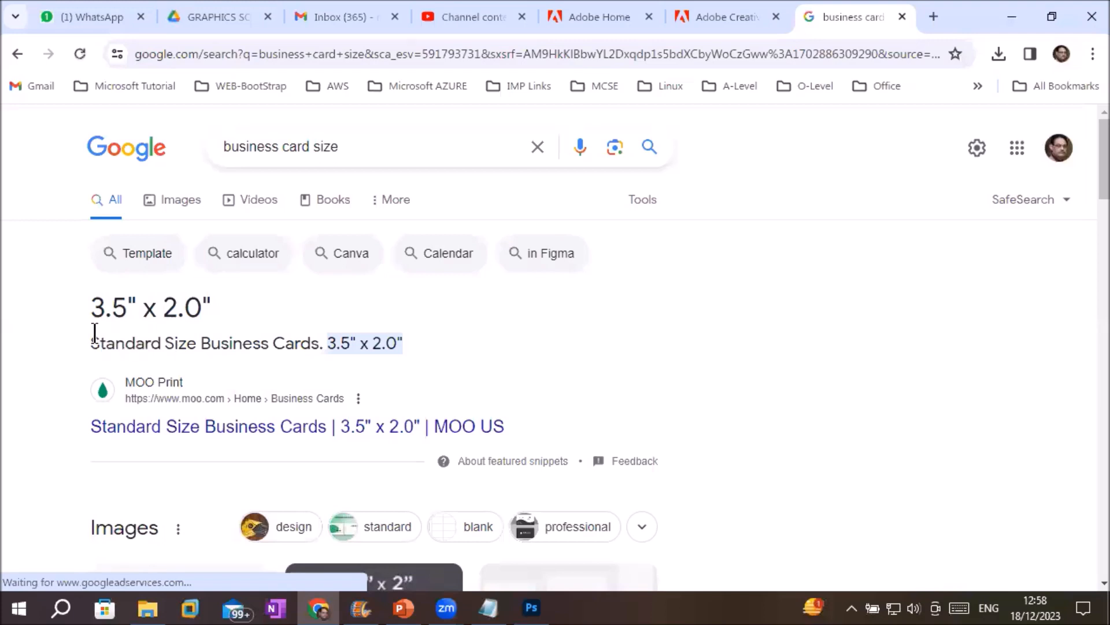
drag(90, 338, 397, 340)
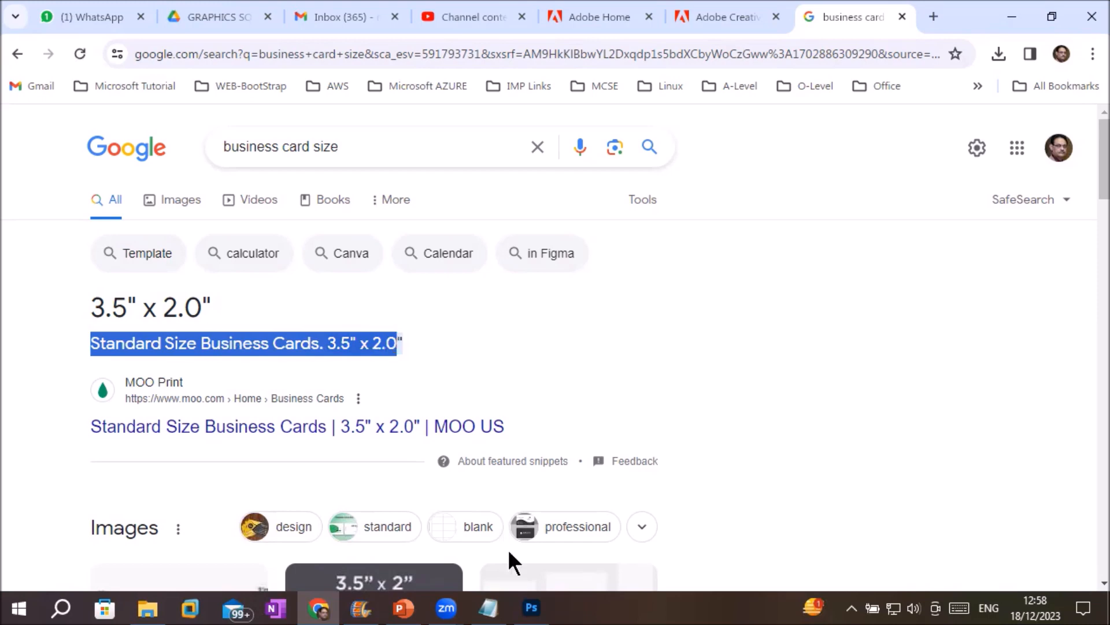
click(531, 608)
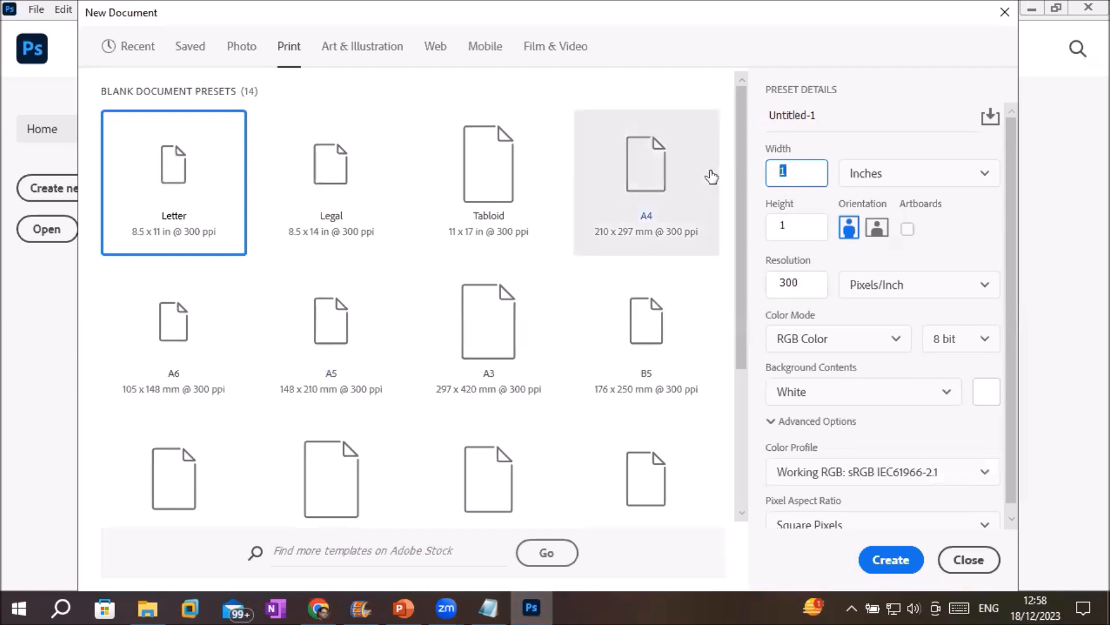
Set the document size to 3.5 x 2 inches.
text(3.5)
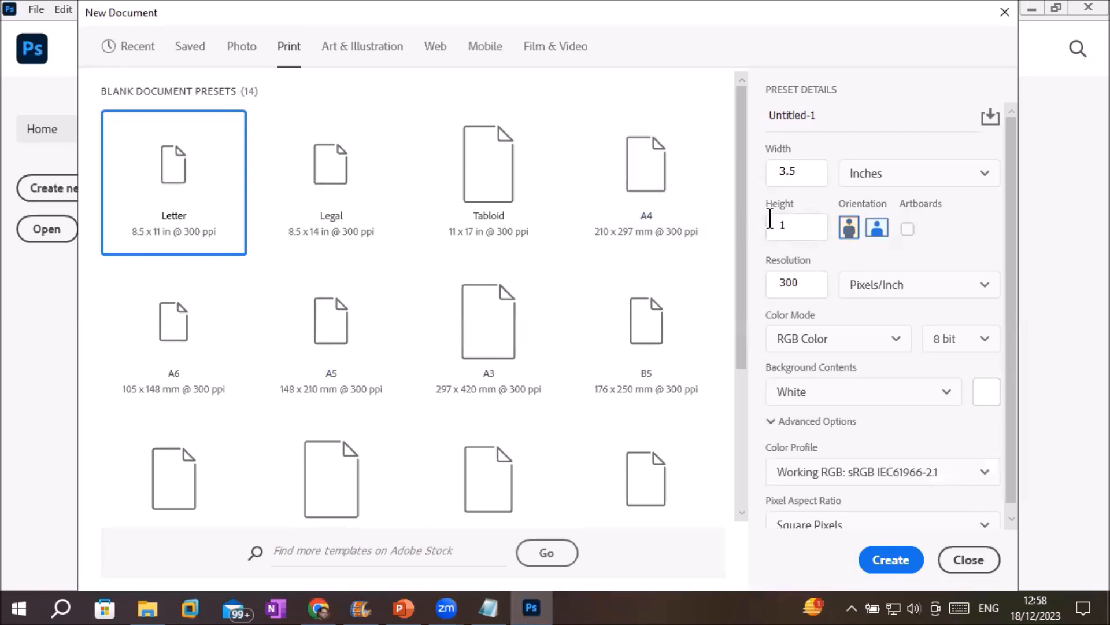
click(786, 225)
text(2)
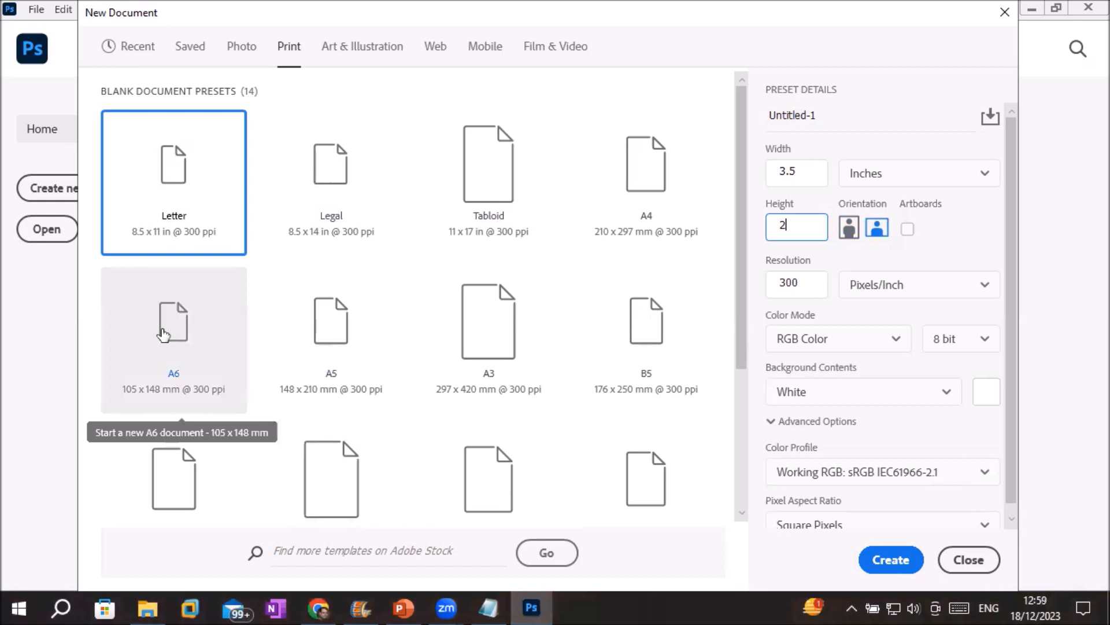
click(810, 172)
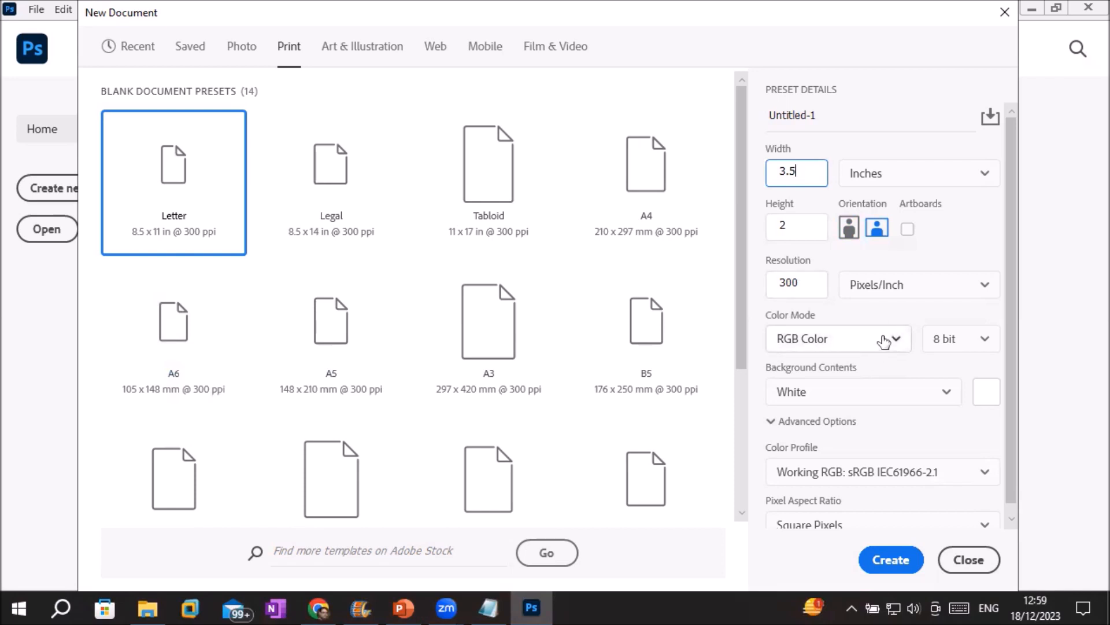
Change the color mode to CMYK Color.
click(885, 341)
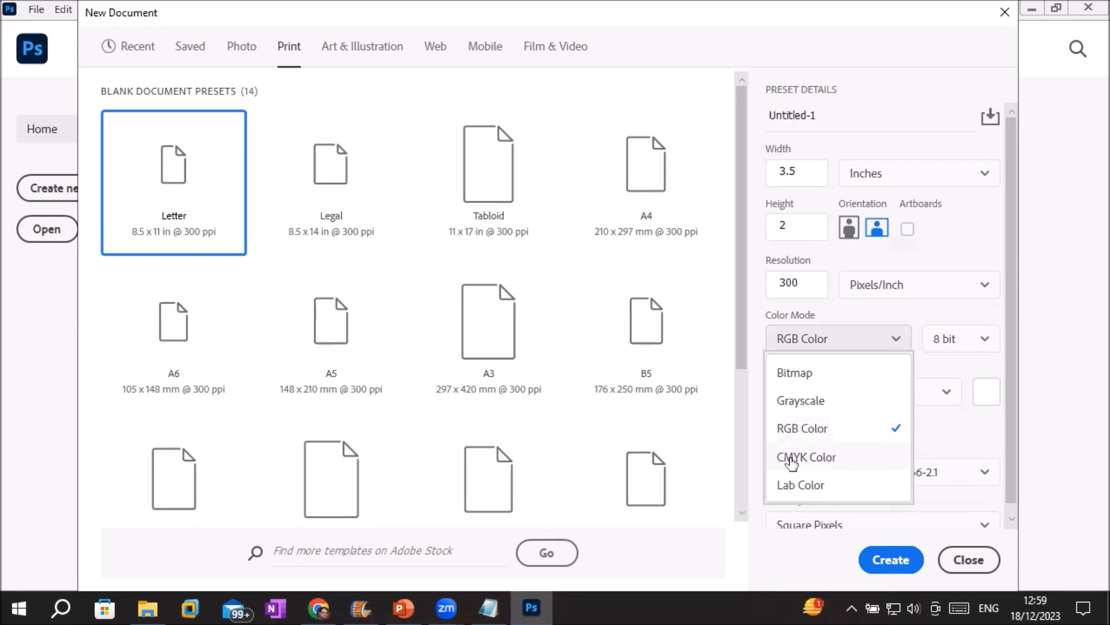
click(806, 461)
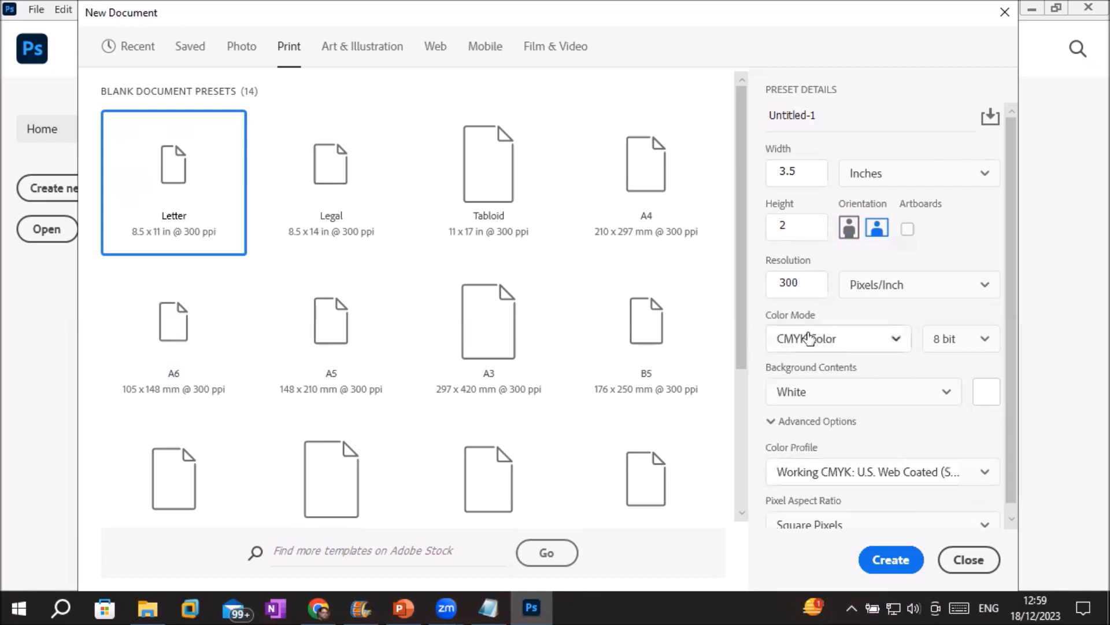
click(802, 172)
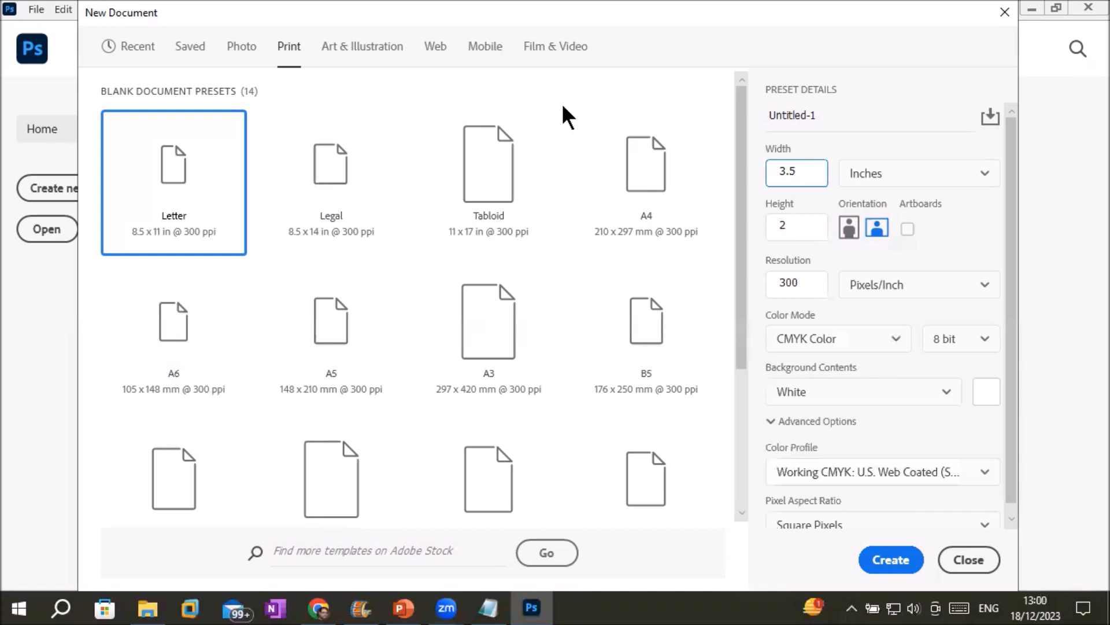
Name the document 'Business Card size' and check width 3.5, height 2 and resolution 300.
key(shift+Tab)
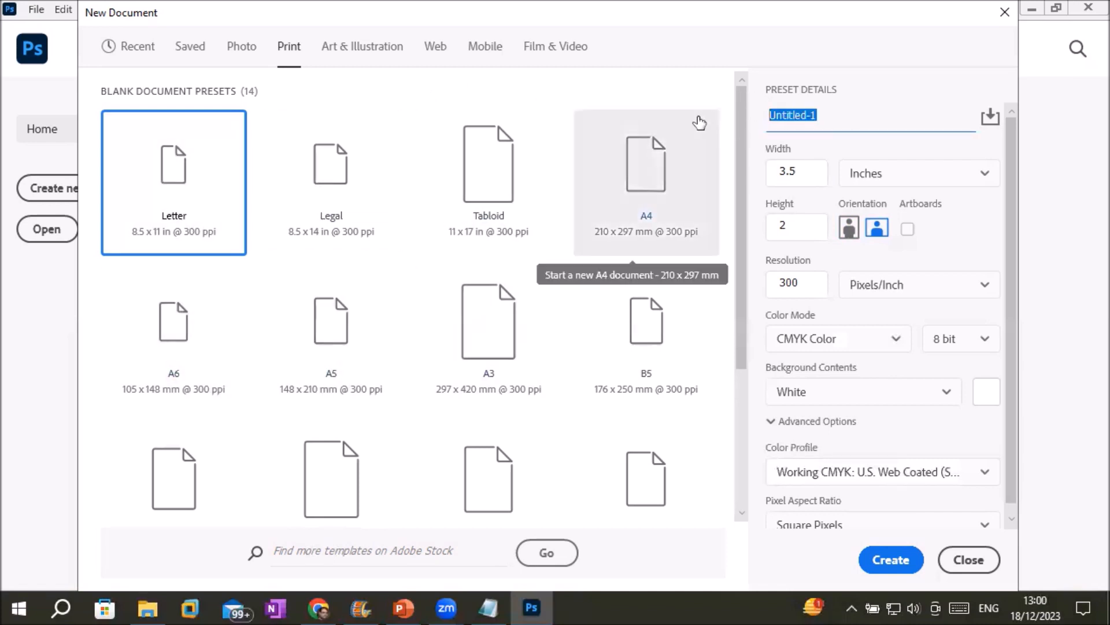
text(Business)
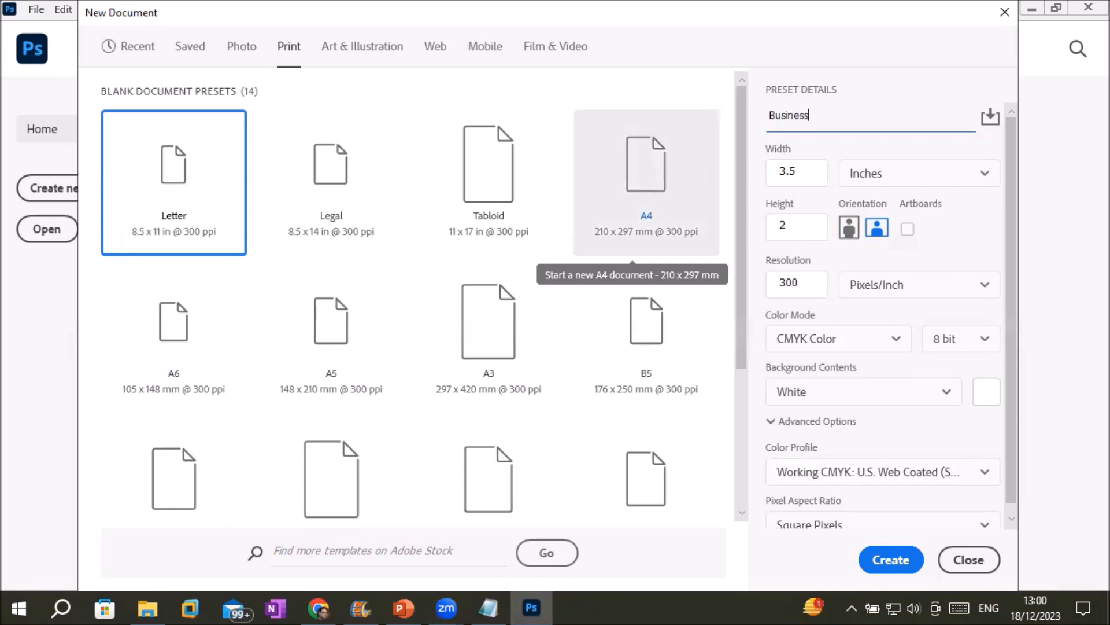
text( Card size)
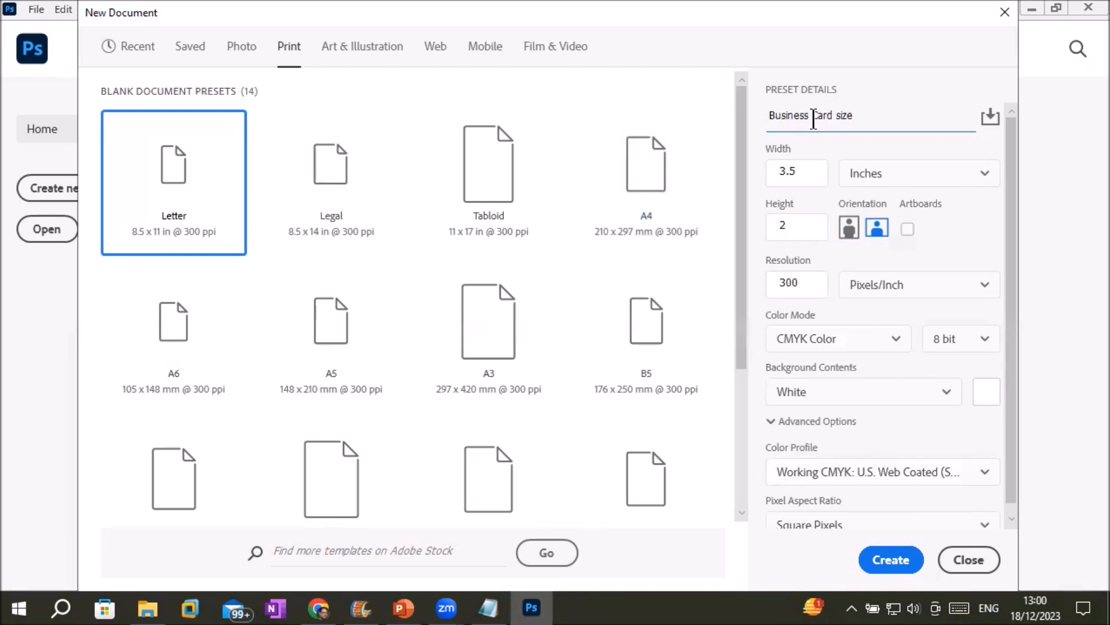
click(789, 173)
drag(798, 171, 744, 162)
click(777, 226)
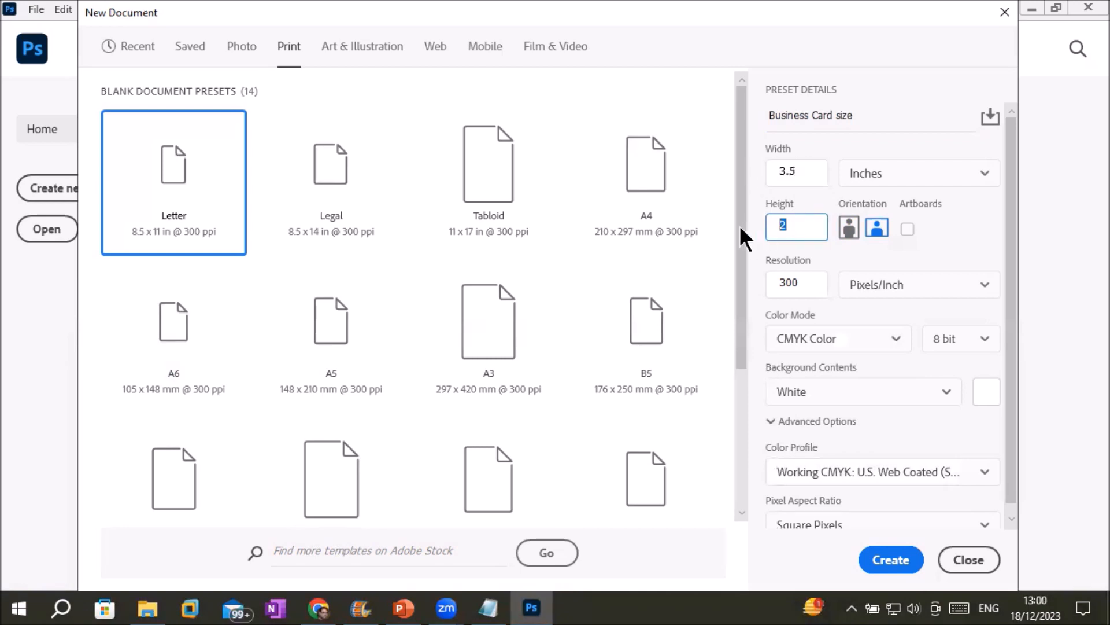
drag(804, 283, 739, 282)
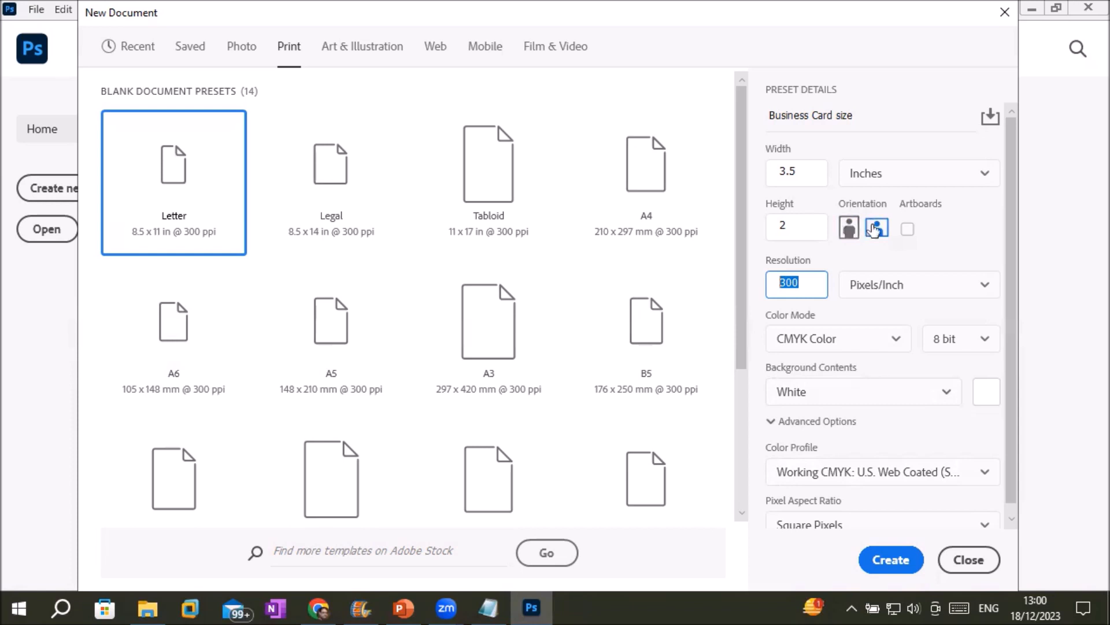
drag(810, 171, 774, 171)
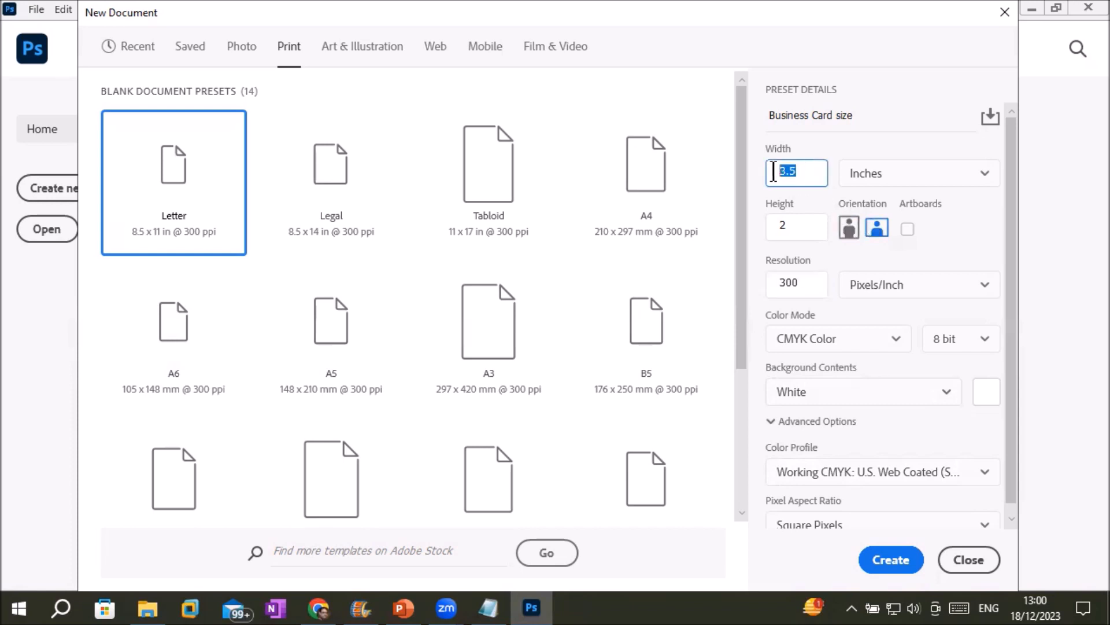
click(815, 172)
drag(816, 172, 773, 169)
drag(810, 168, 772, 169)
drag(802, 223, 764, 243)
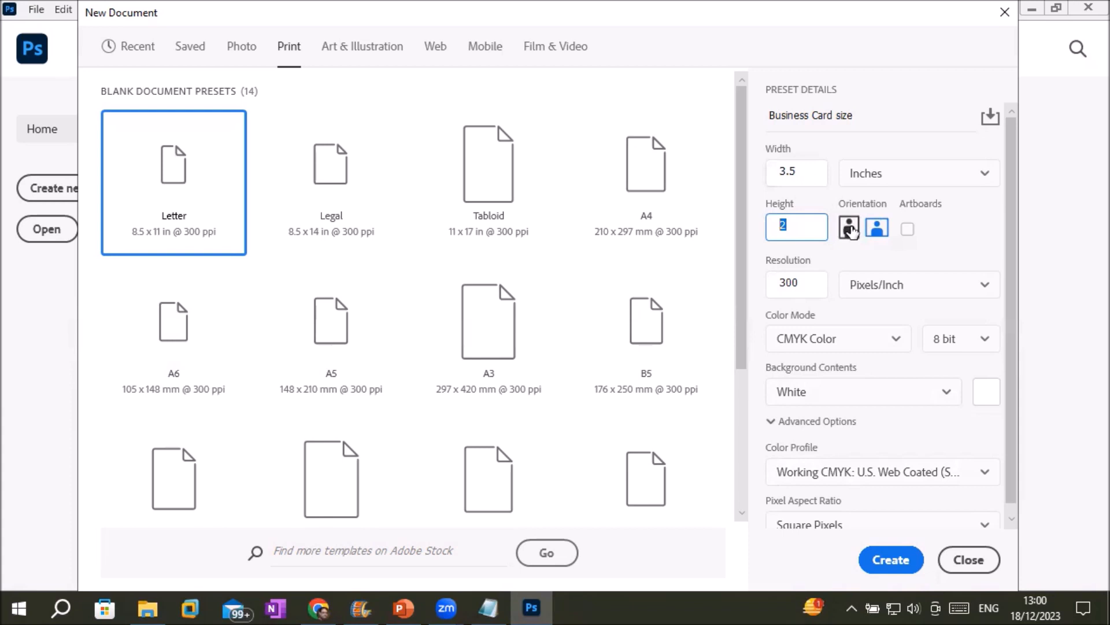
Set landscape orientation and leave Artboards off after toggling both.
click(849, 228)
click(850, 232)
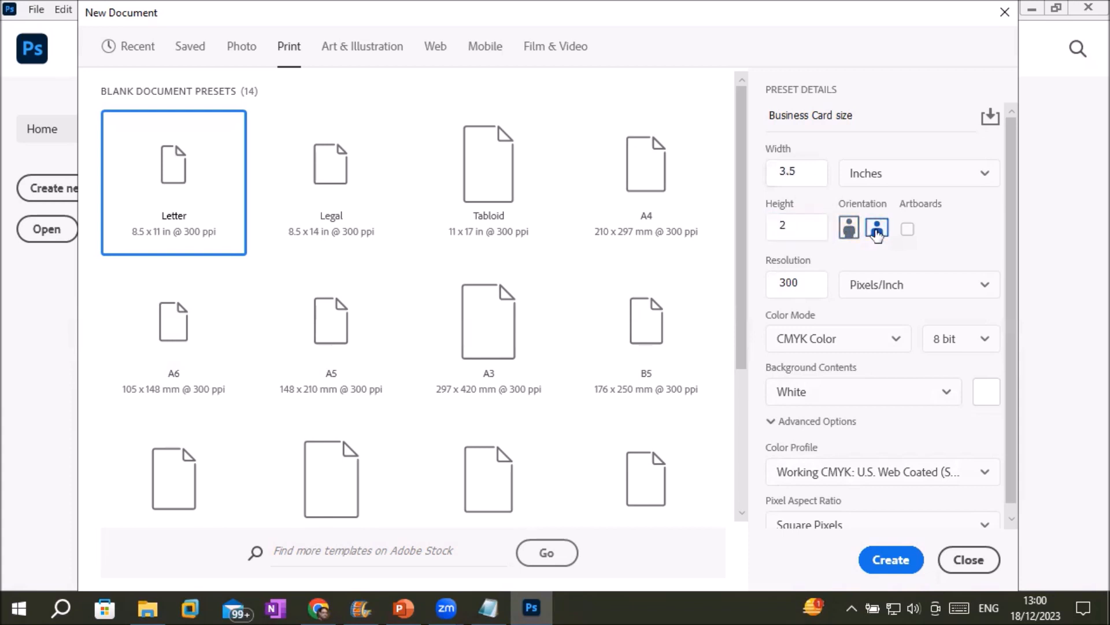
click(848, 231)
click(875, 230)
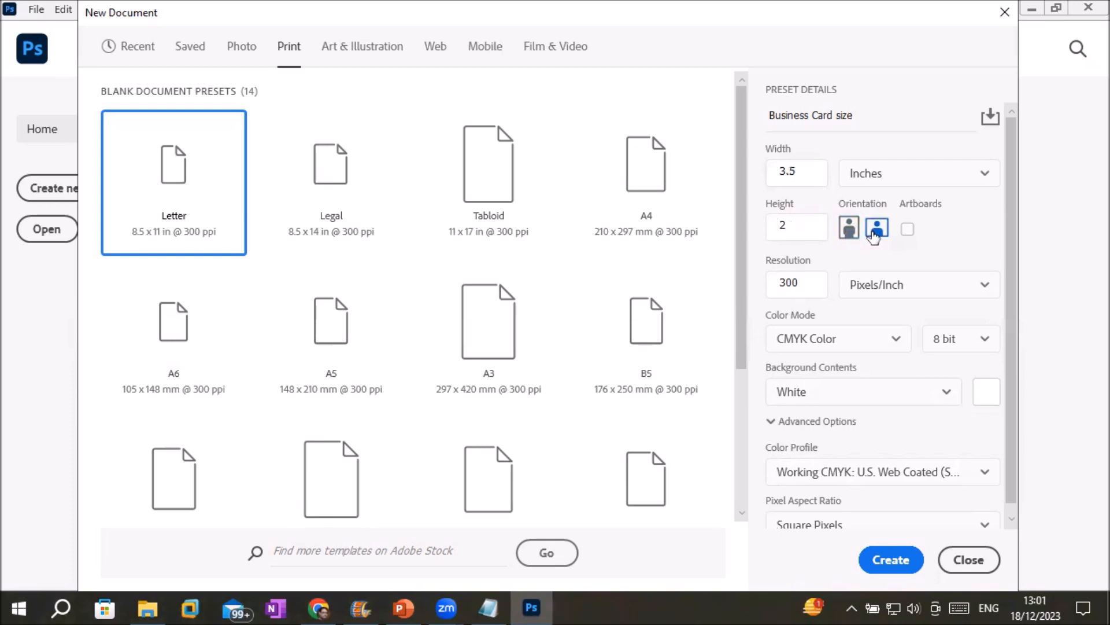
click(907, 229)
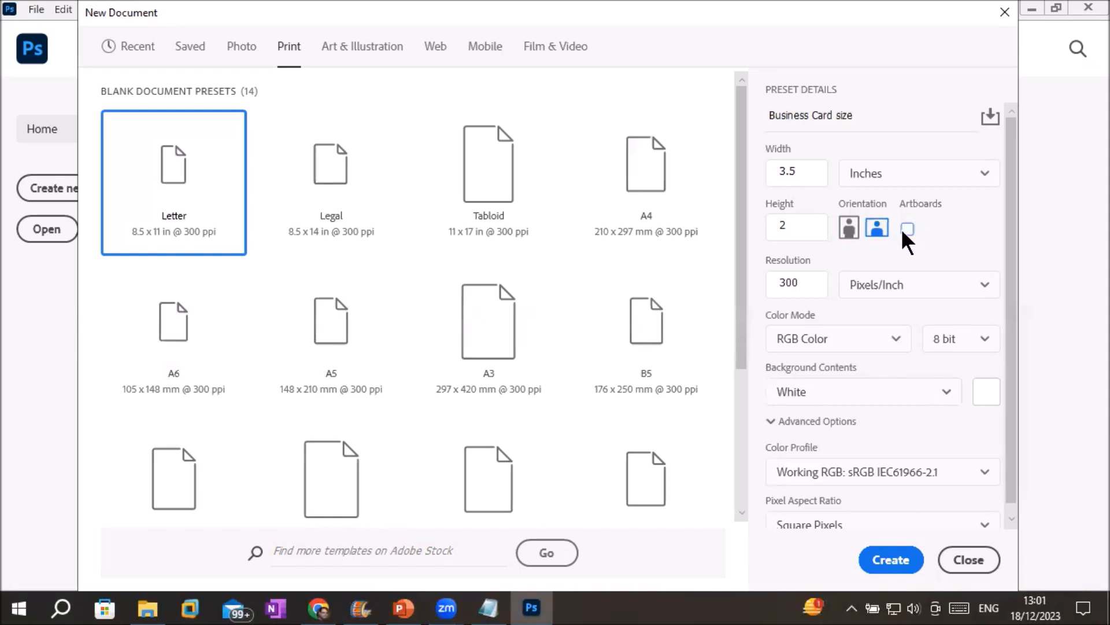
click(907, 229)
Save the 3.5 x 2 in, 300 ppi settings as the preset 'Business card size'.
click(990, 118)
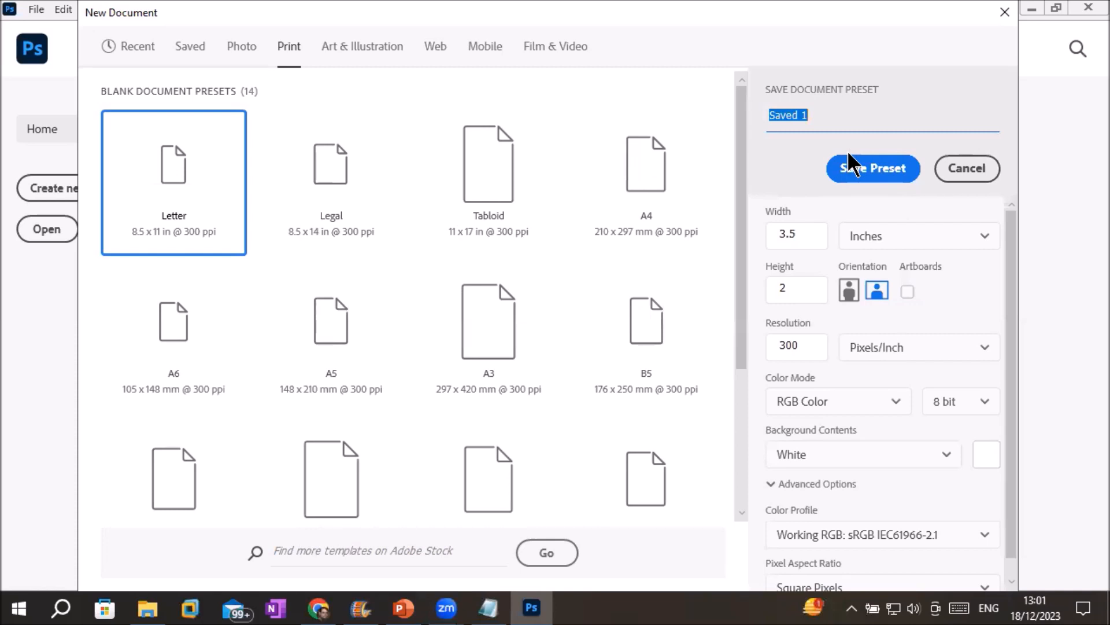
text(Business card )
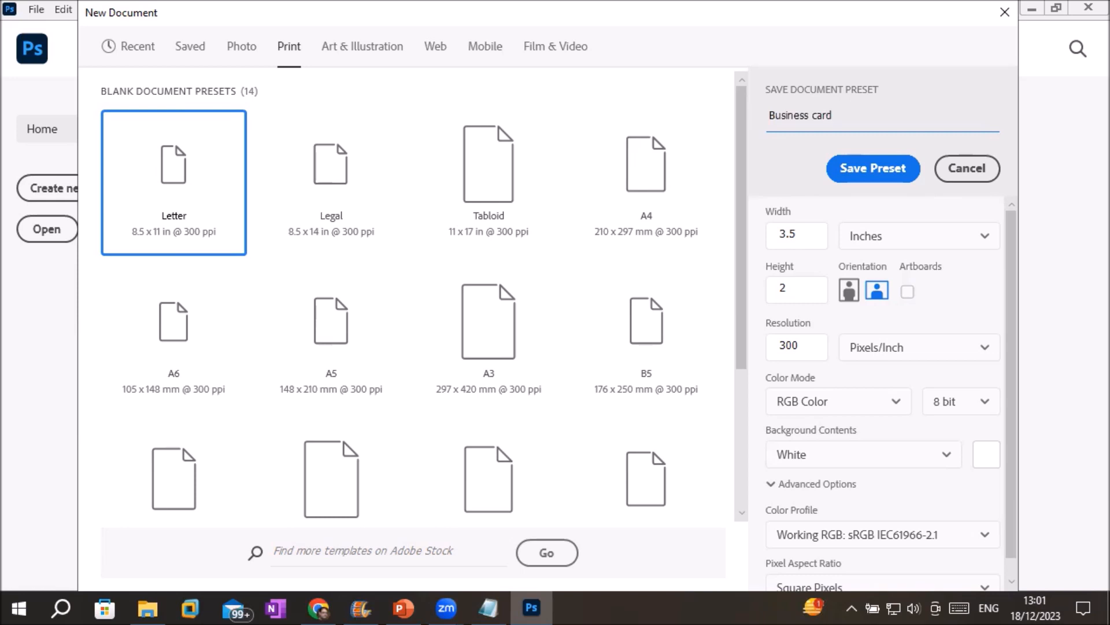
text(size)
click(908, 168)
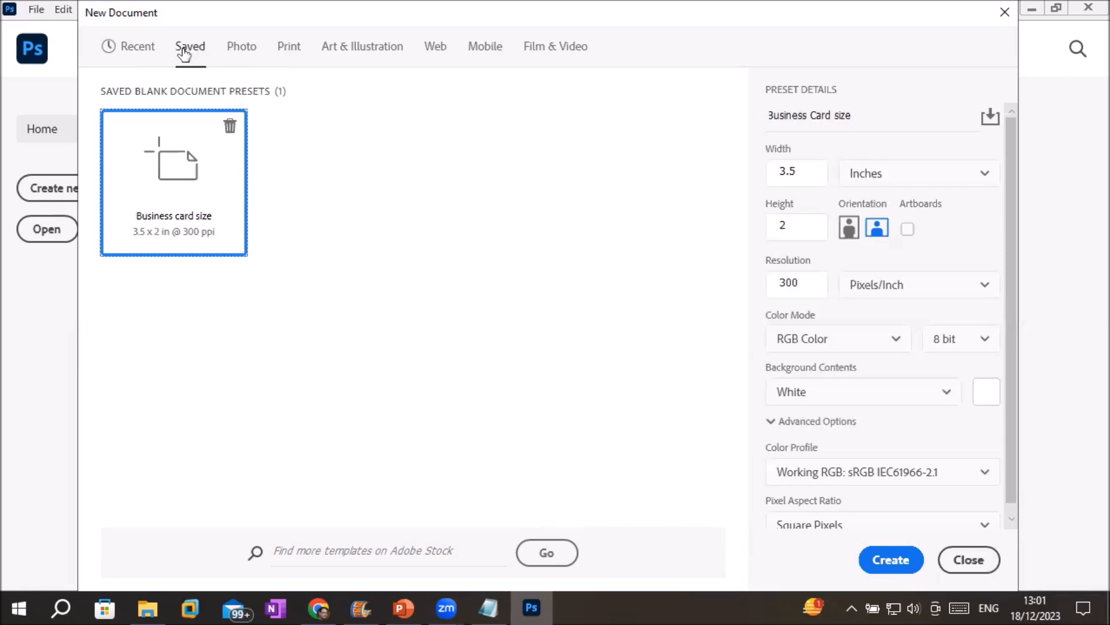
click(286, 49)
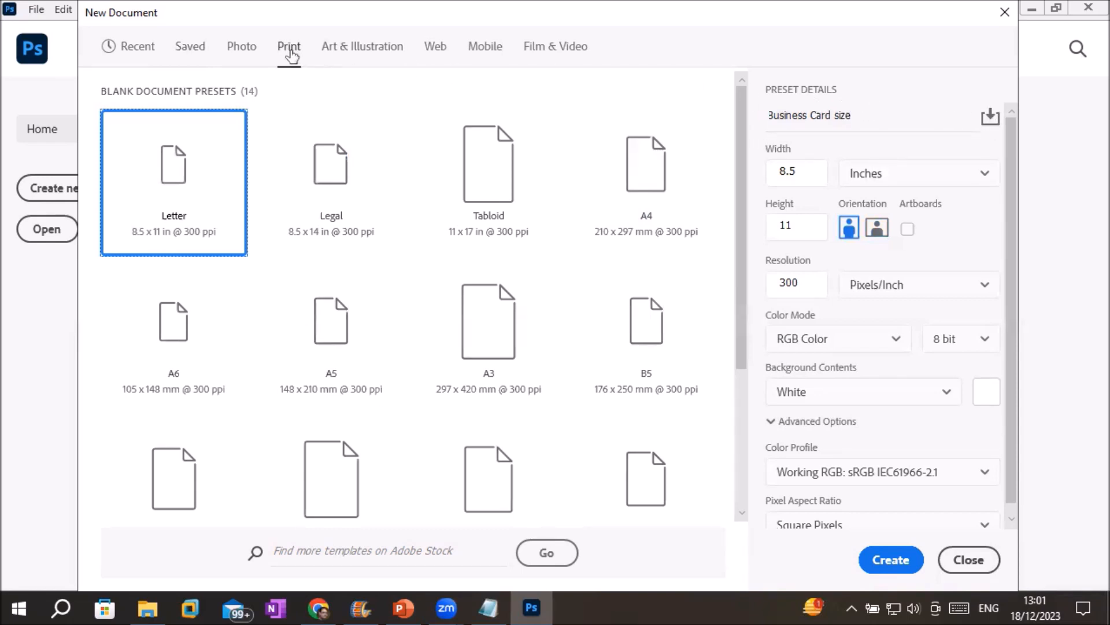
scroll(520, 257, down, 3)
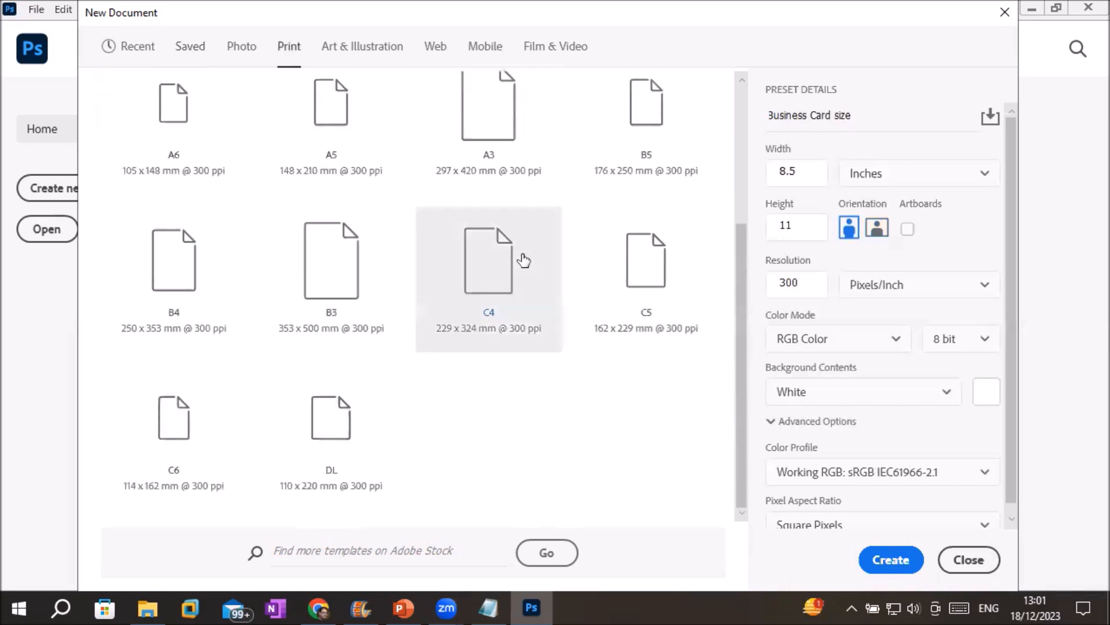
scroll(438, 247, up, 3)
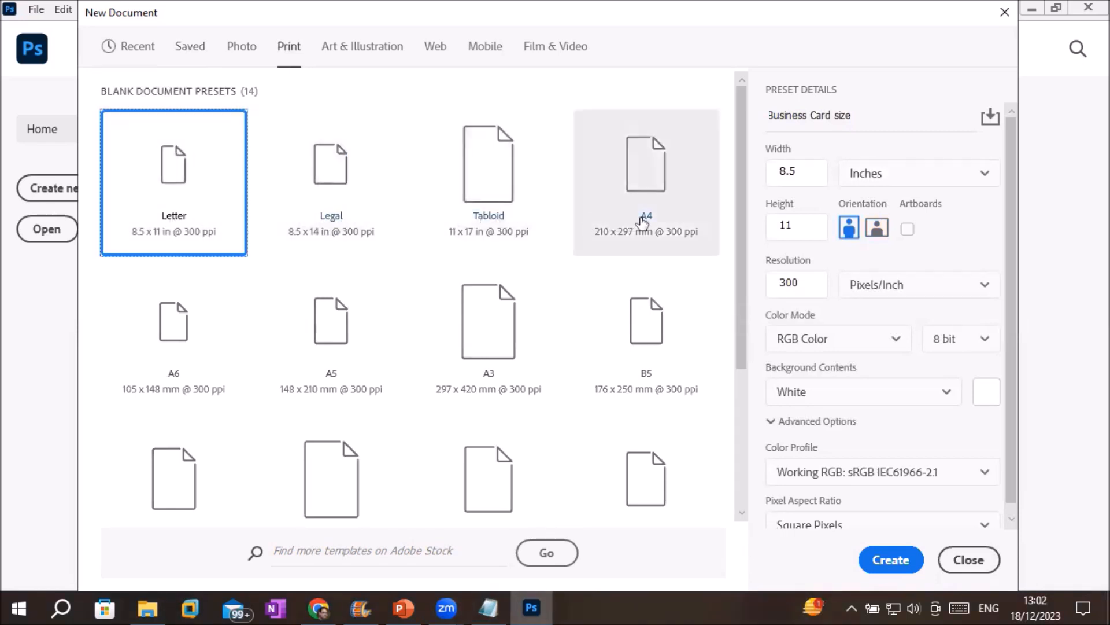
click(185, 51)
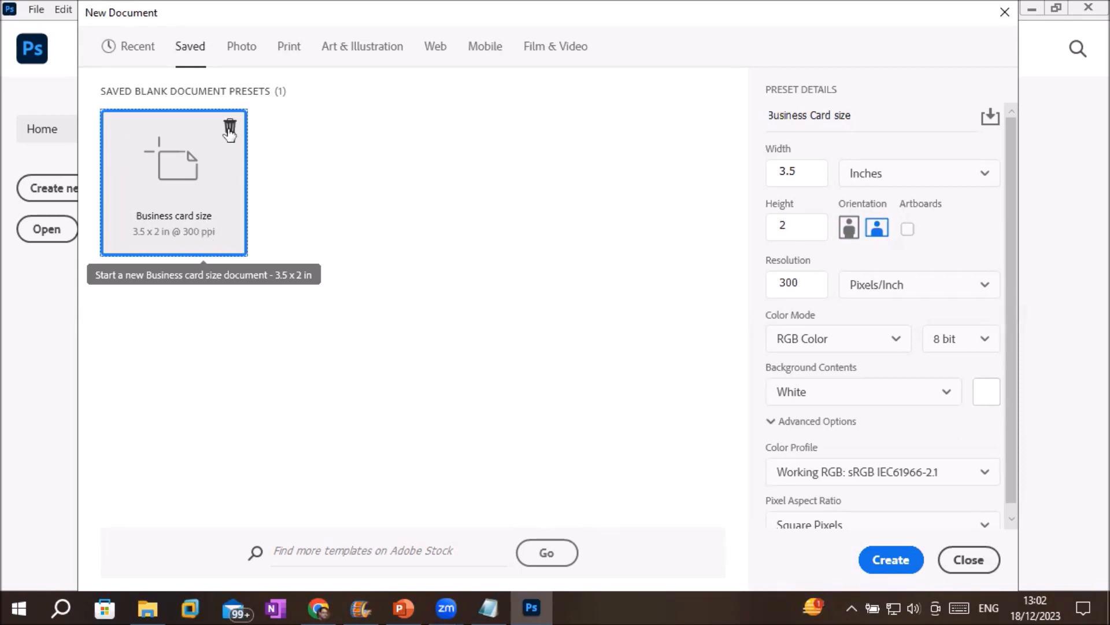
click(284, 48)
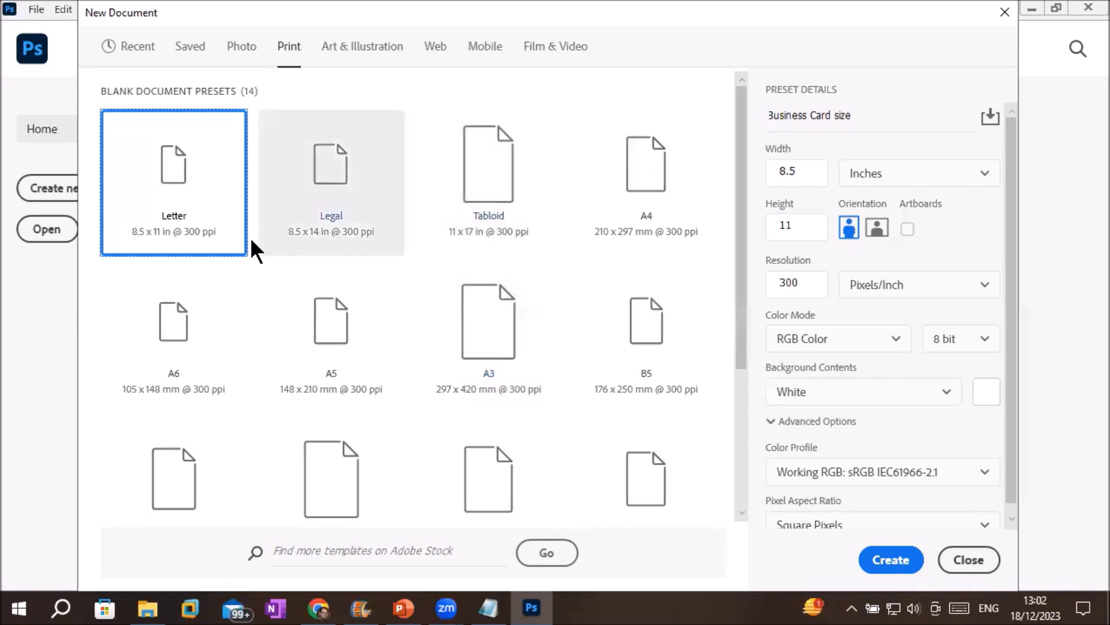
click(792, 118)
double_click(792, 118)
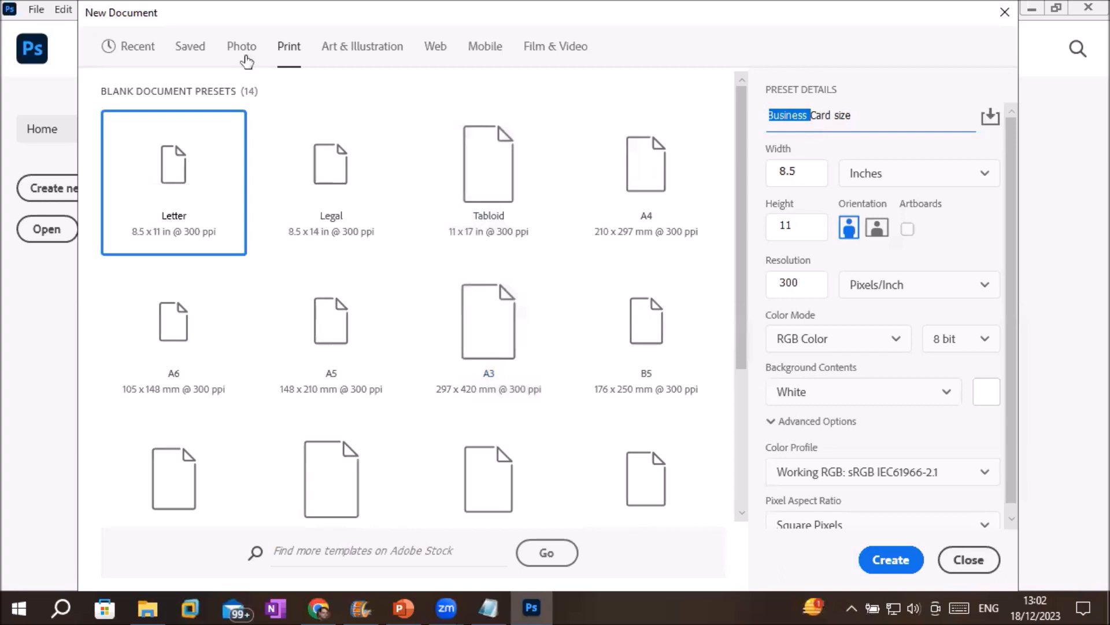
click(183, 51)
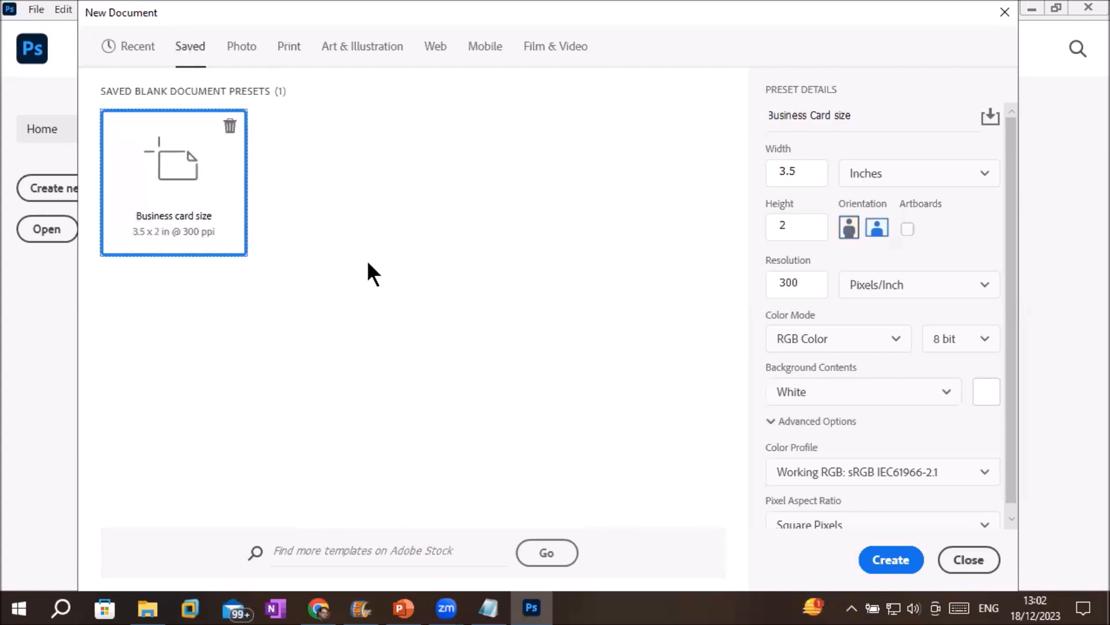
Create the 3.5 × 2 in, 300 ppi Business Card document, dismiss the syncing notice and zoom out.
click(881, 566)
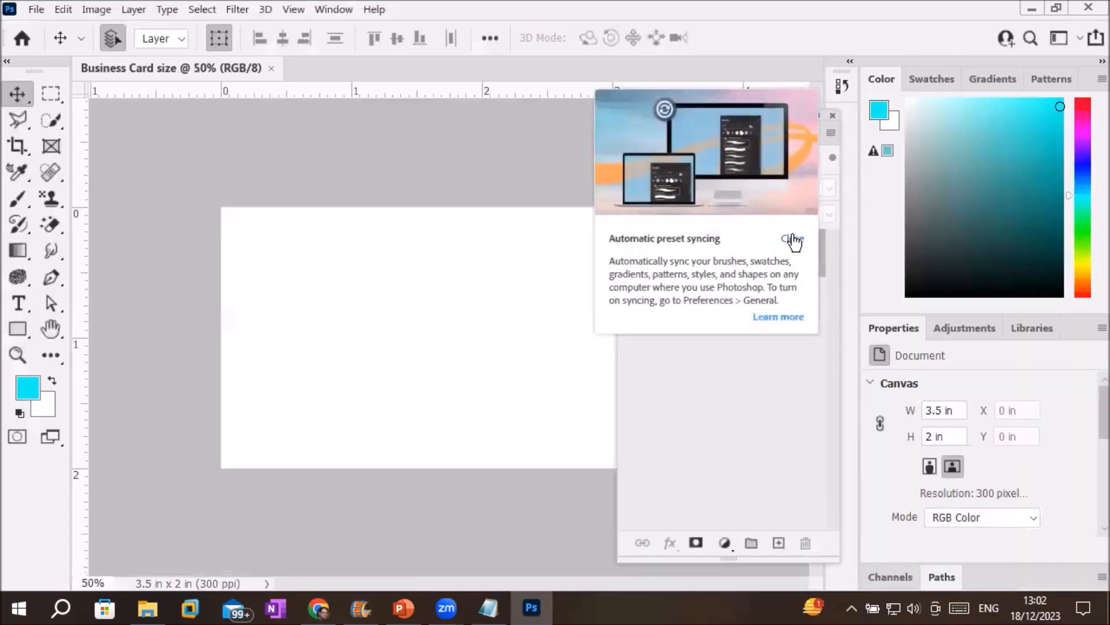
click(793, 238)
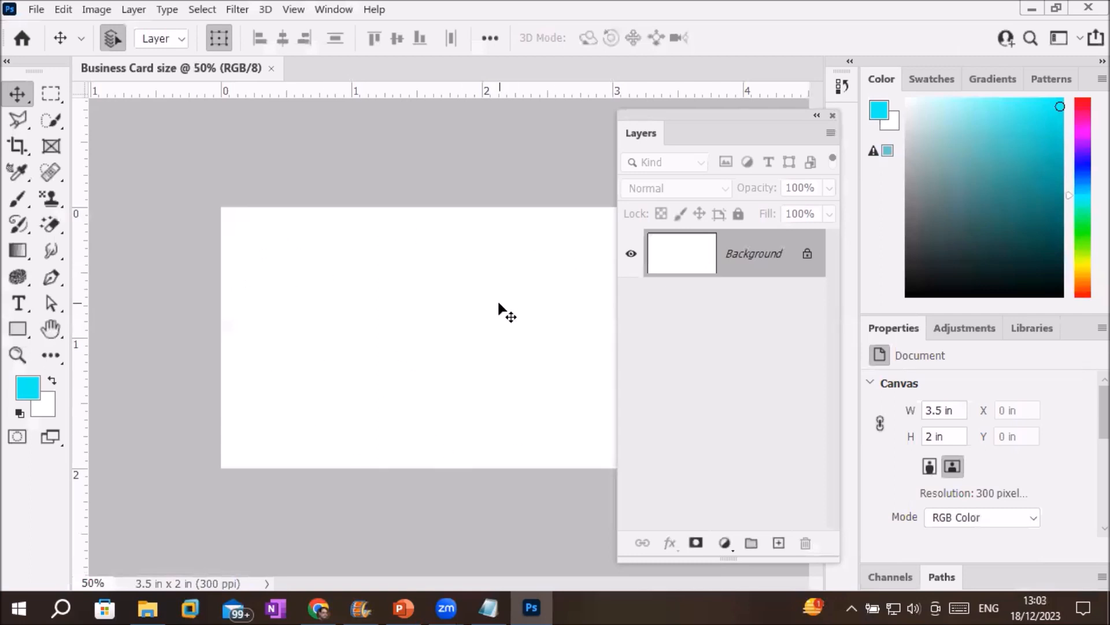
scroll(503, 309, down, 2)
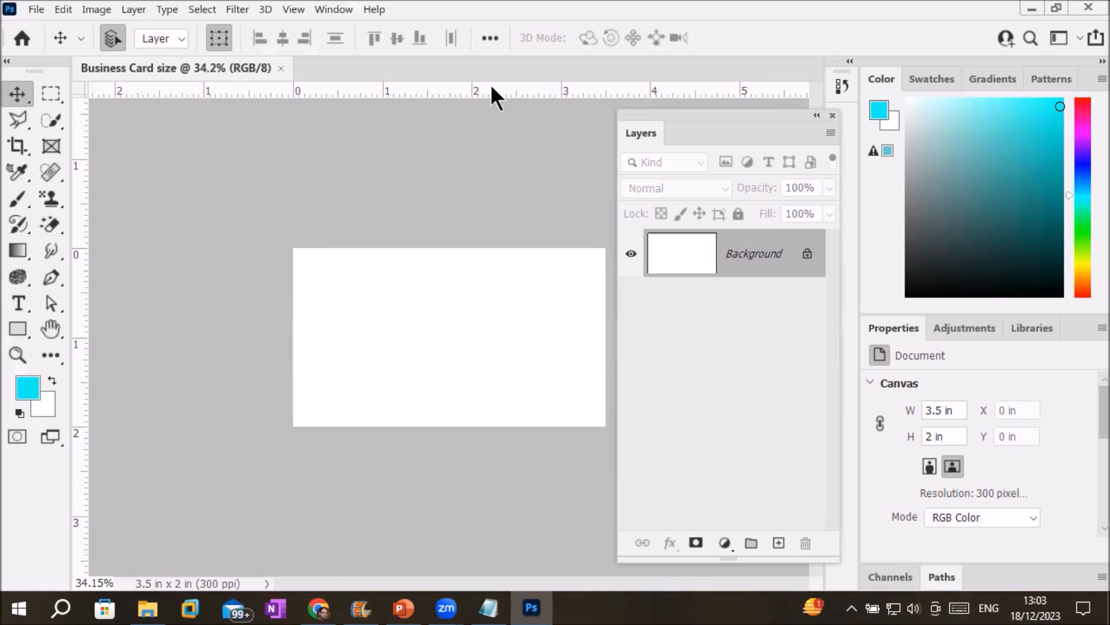
click(293, 10)
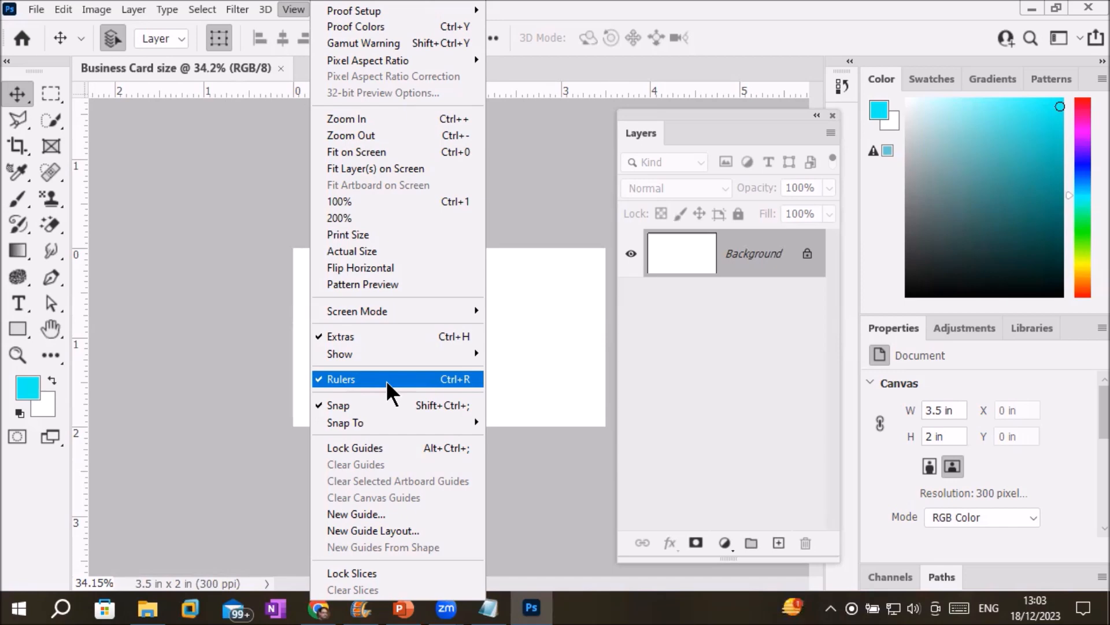
click(387, 381)
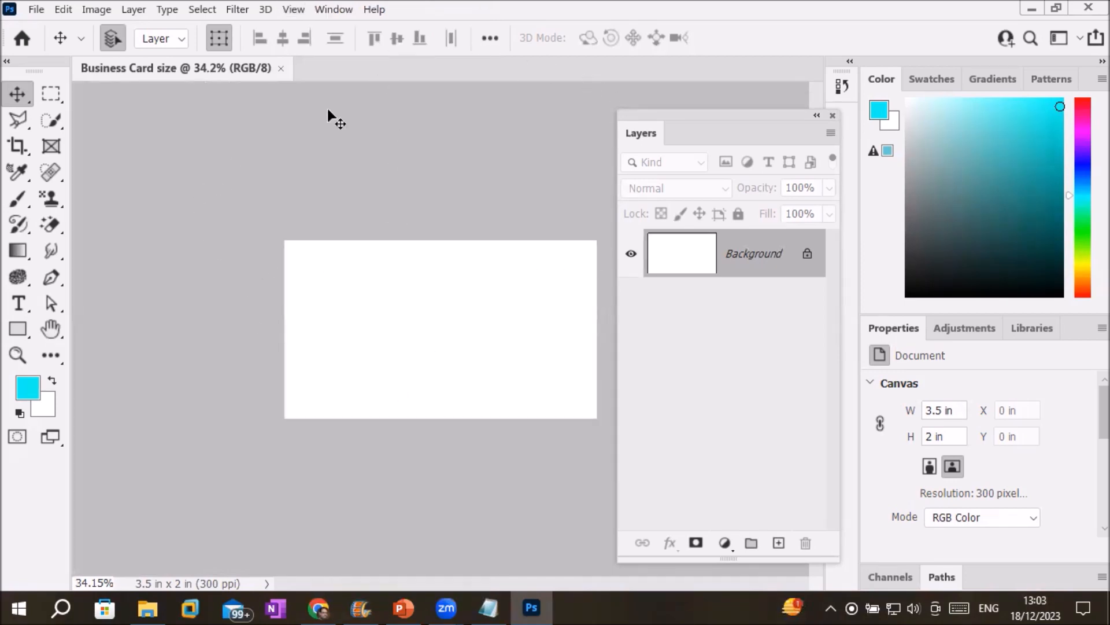
click(295, 10)
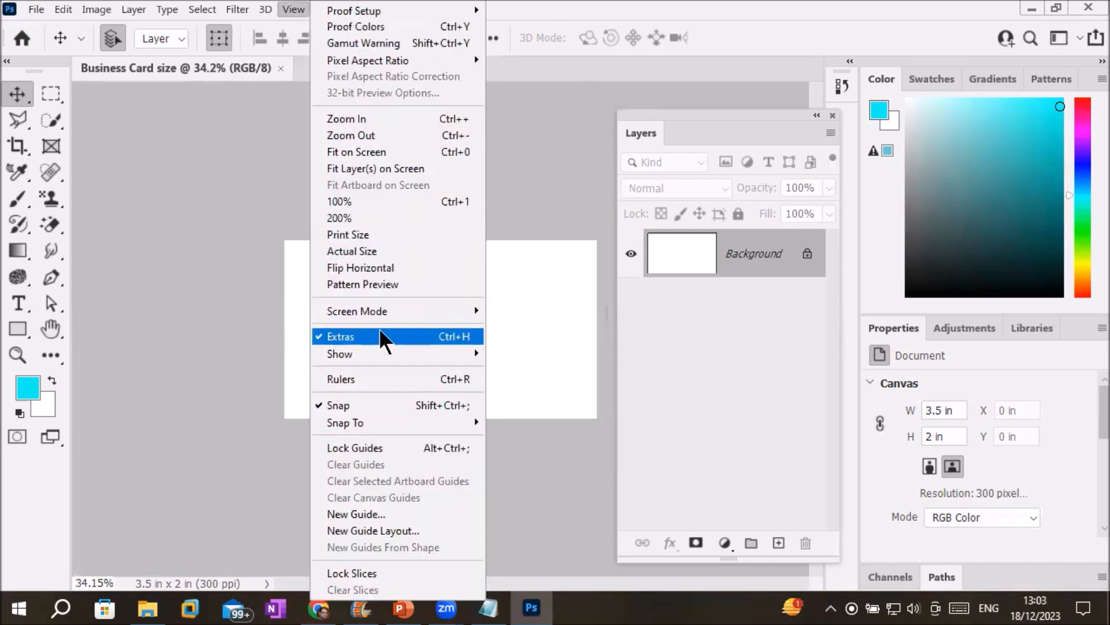
click(364, 382)
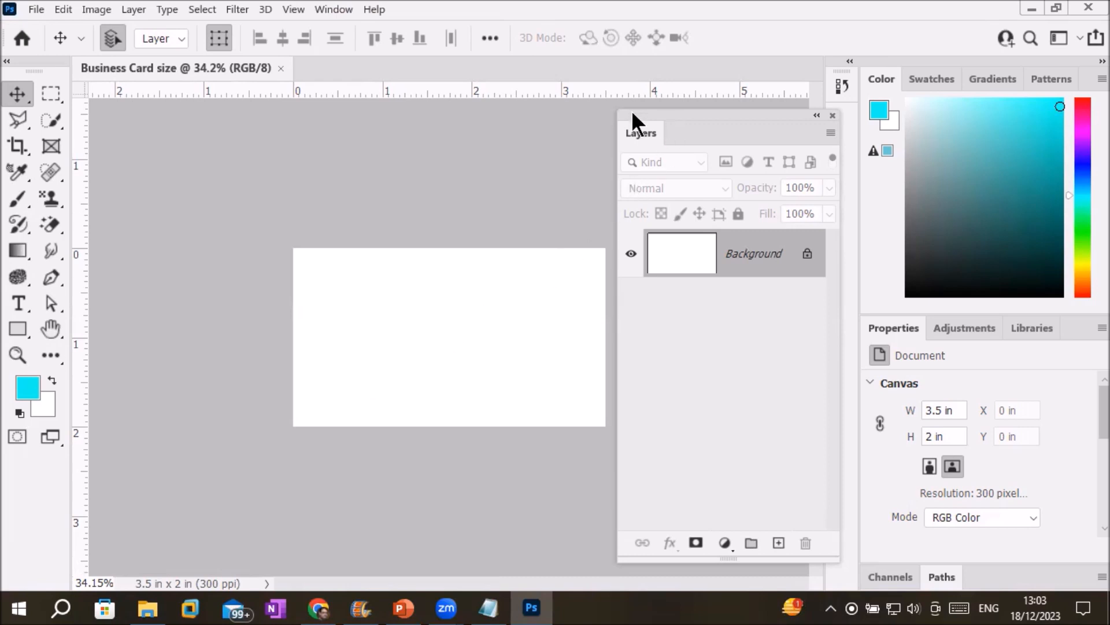
drag(16, 63, 222, 112)
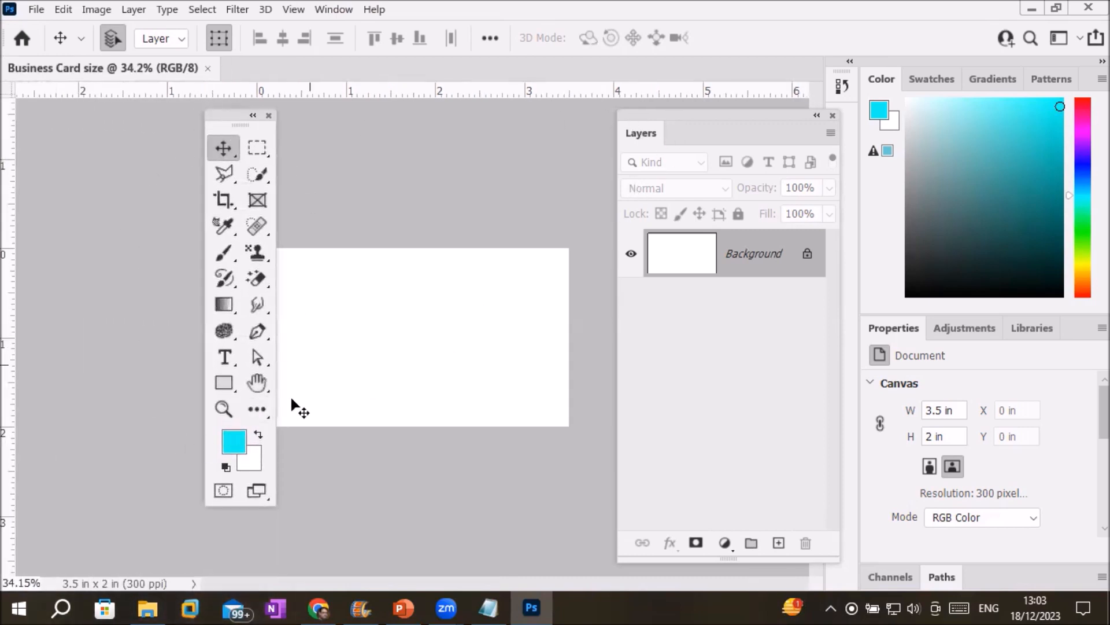
drag(225, 118, 120, 134)
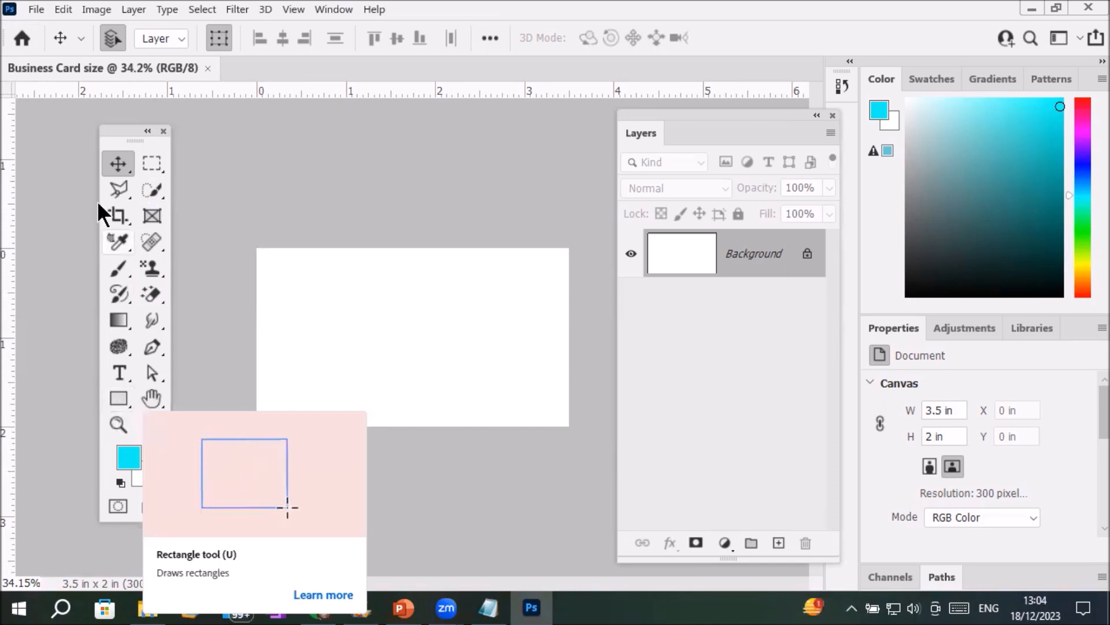
drag(128, 127, 1, 134)
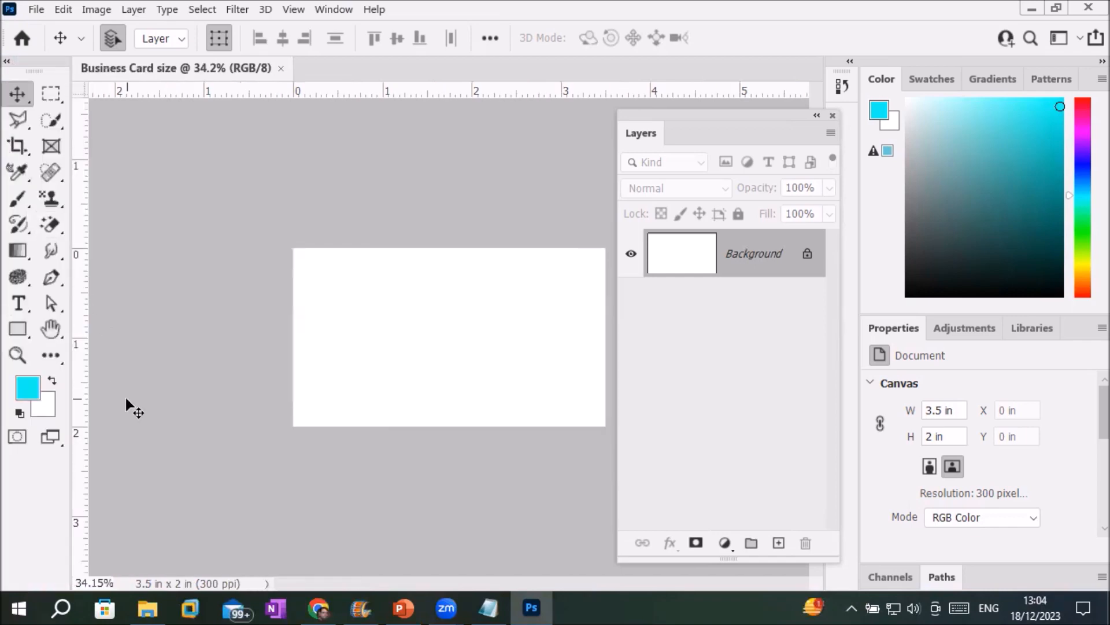
drag(23, 56, 3, 169)
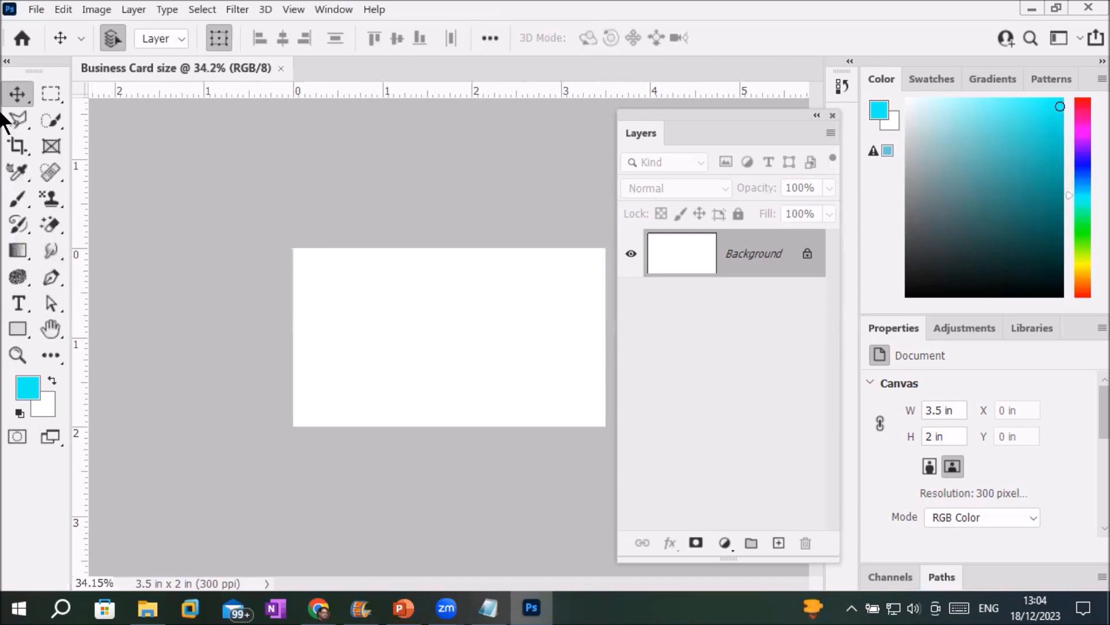
click(8, 62)
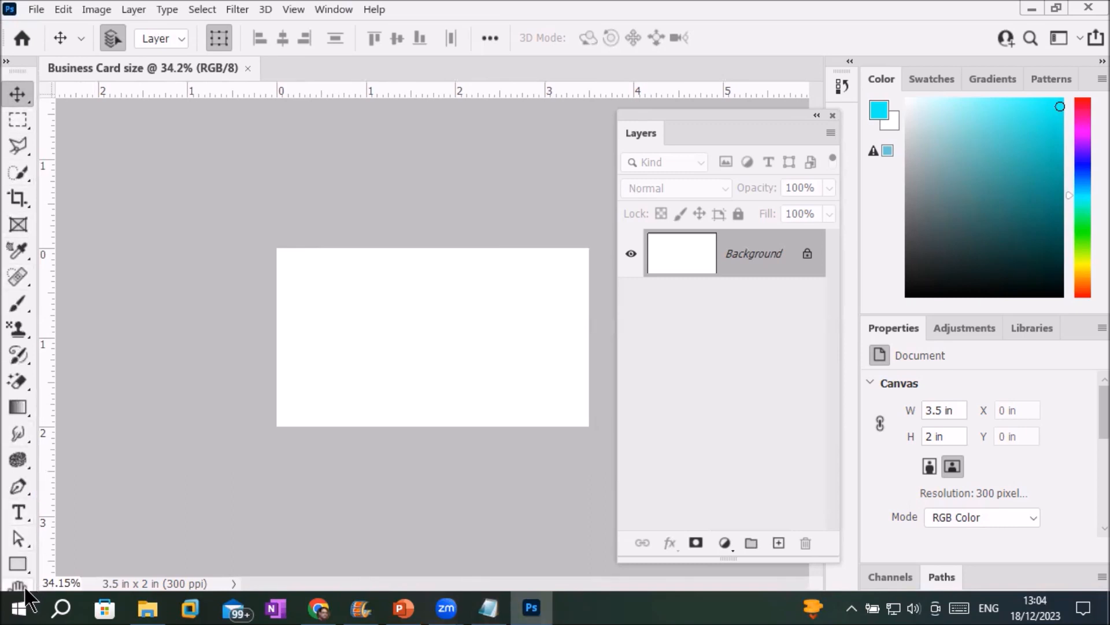
click(7, 61)
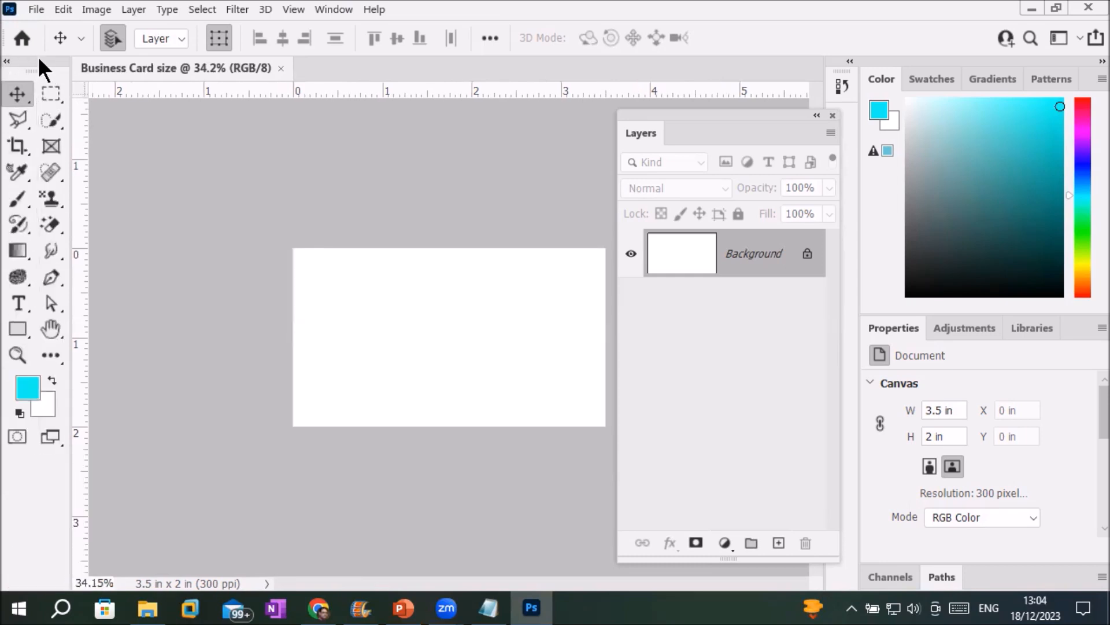
drag(39, 59, 2, 151)
drag(27, 58, 1, 162)
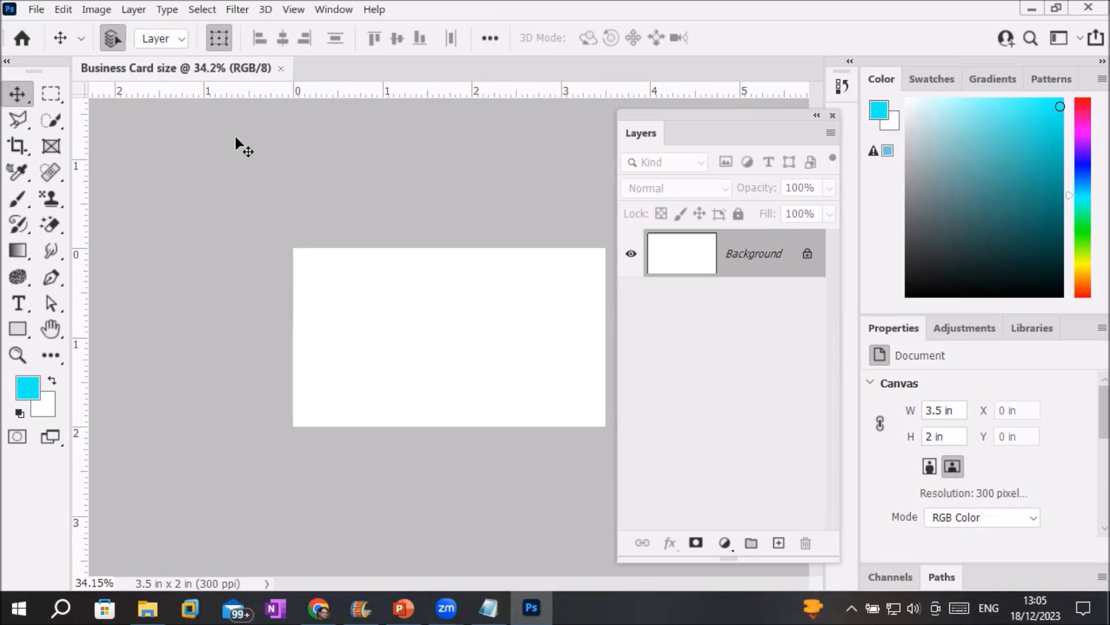
scroll(373, 301, down, 1)
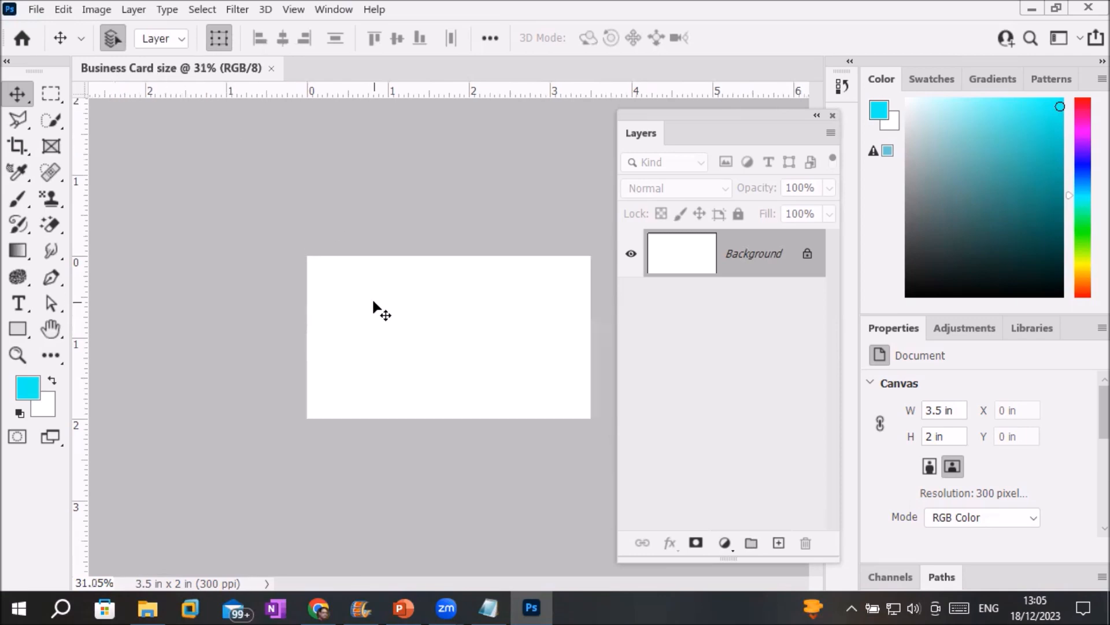
Create Untitled-1 from the saved Business card size preset via File > New.
click(36, 8)
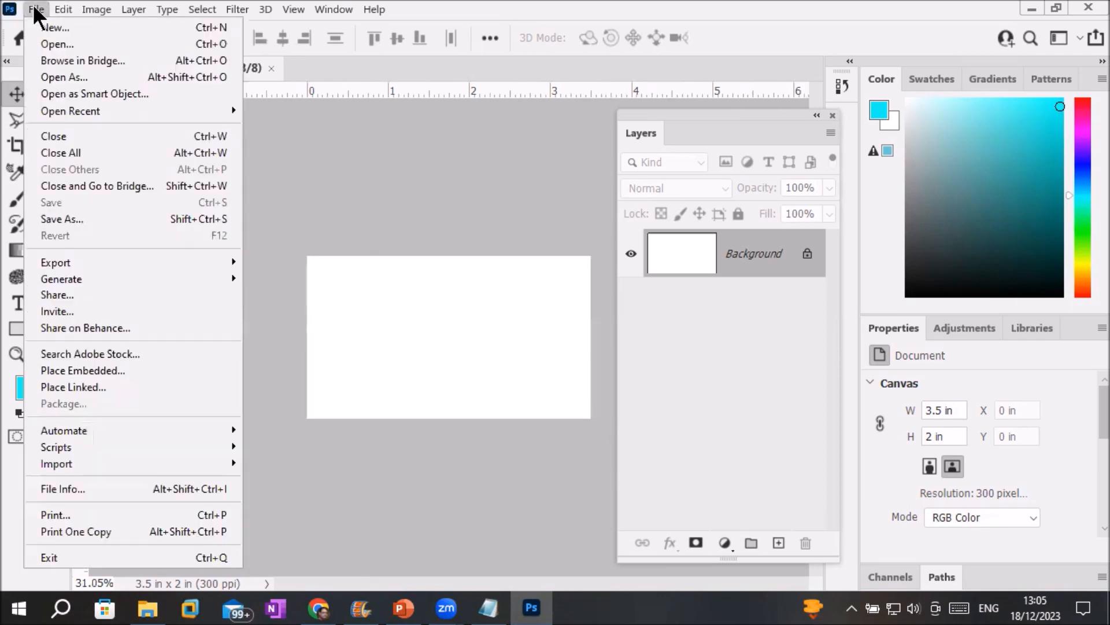
click(64, 32)
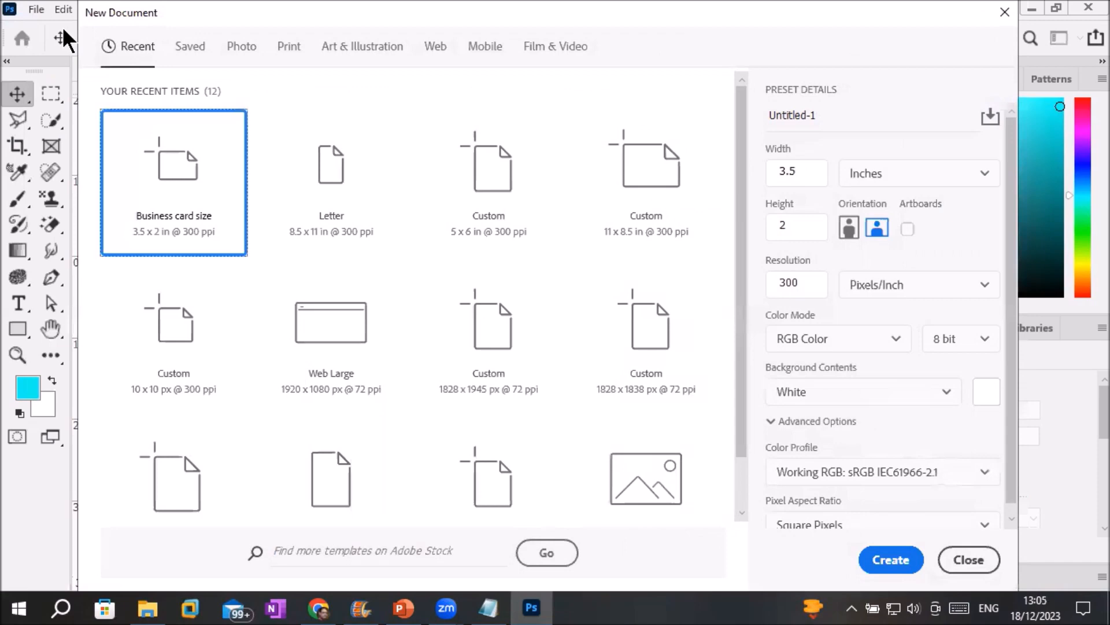
click(196, 52)
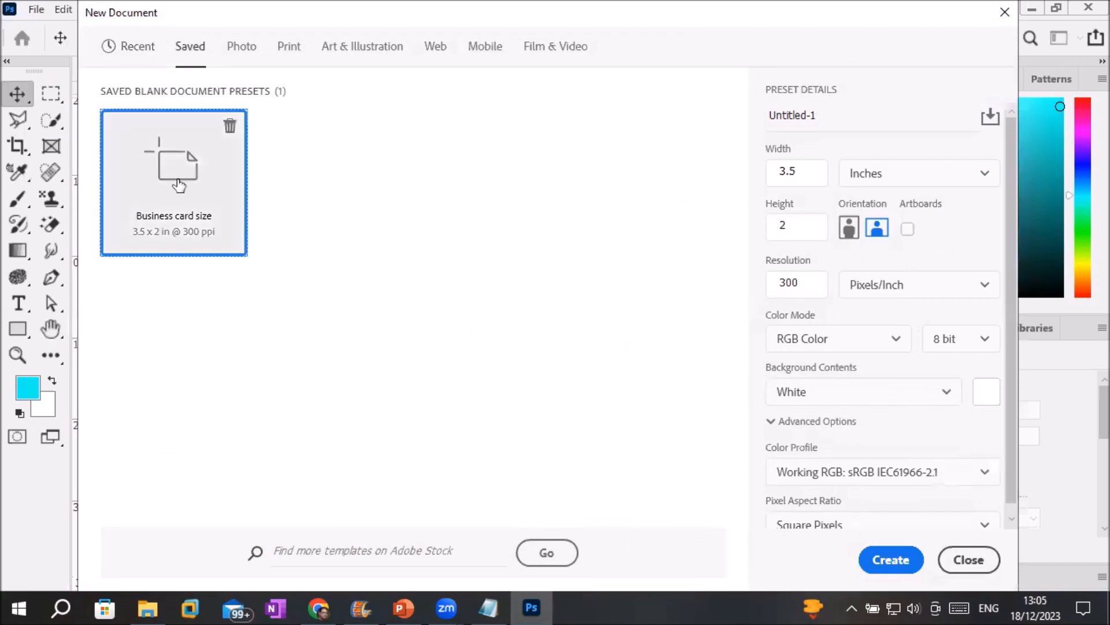
double_click(178, 183)
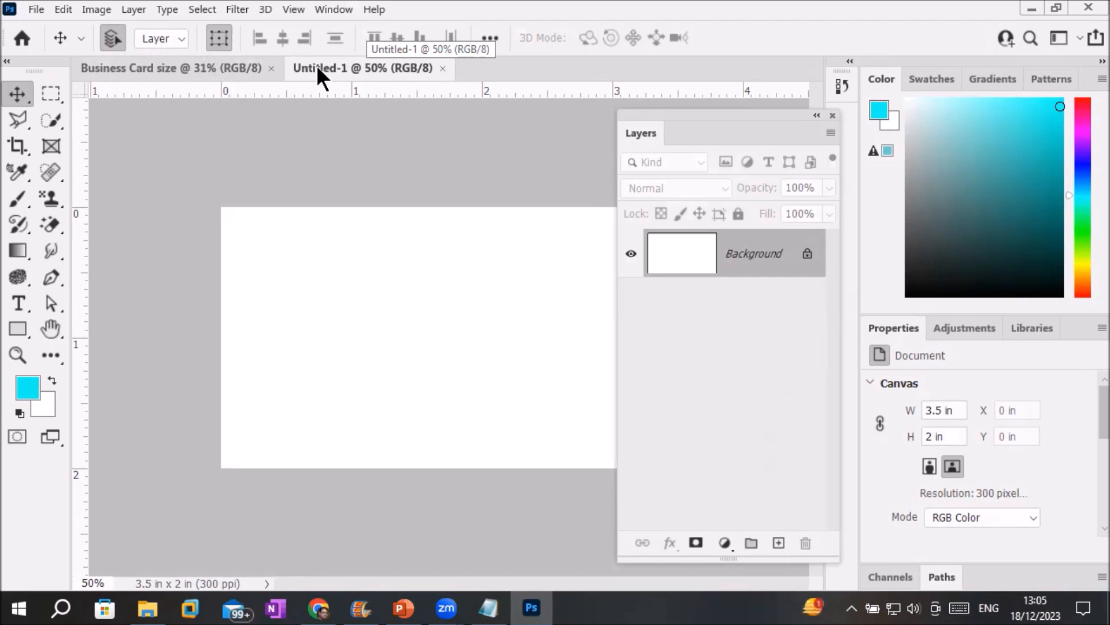
Browse the Print presets, then create Untitled-2 from the saved Business card size preset.
click(36, 9)
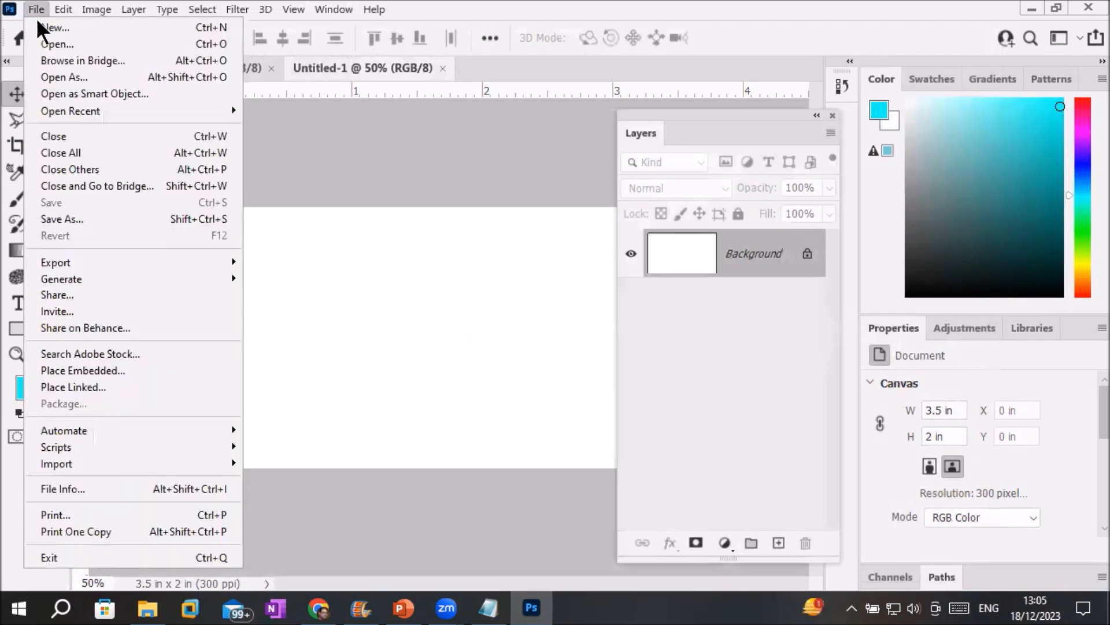
click(50, 28)
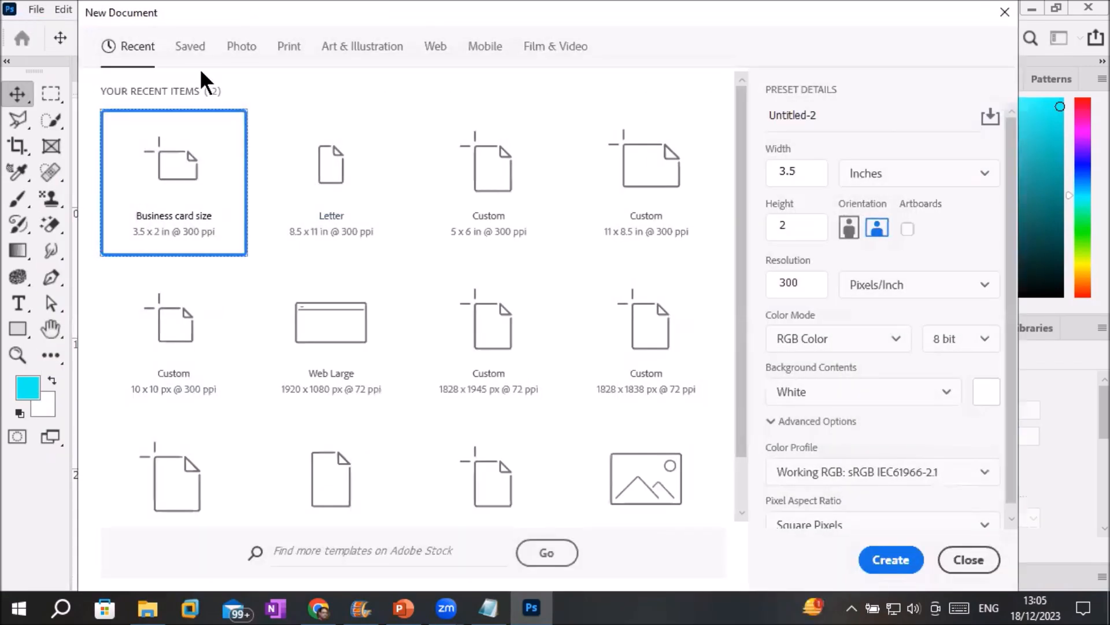
click(191, 51)
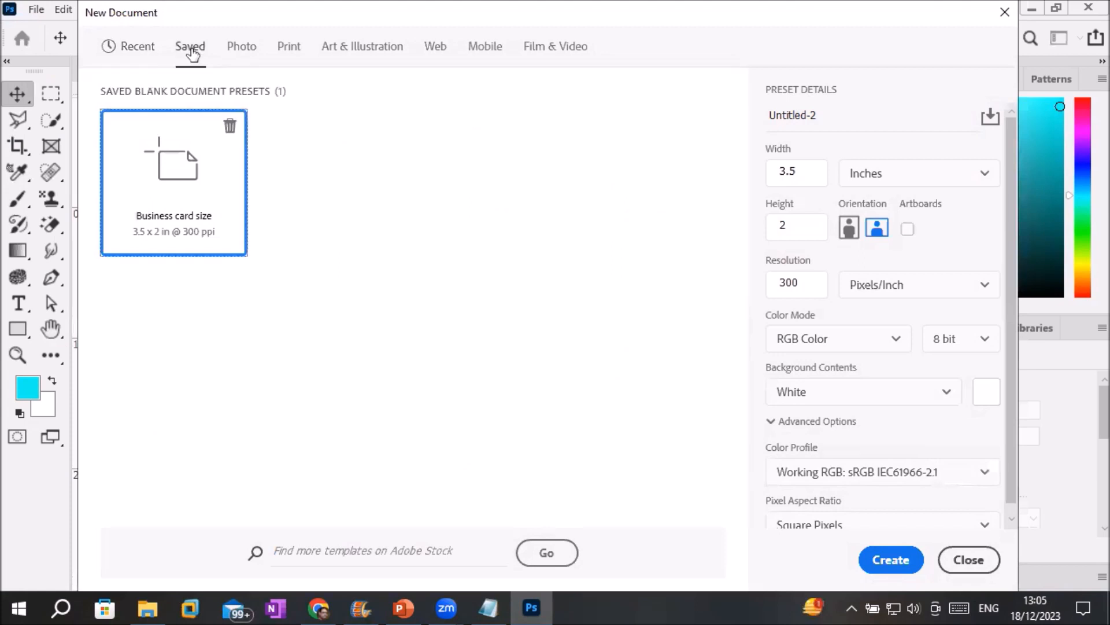
click(292, 49)
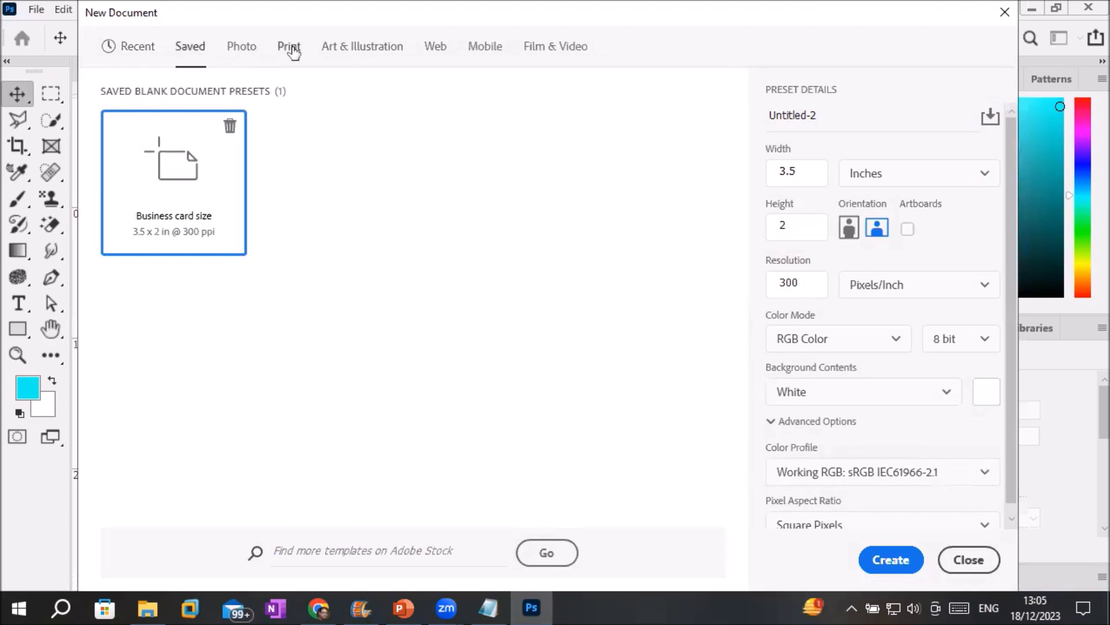
scroll(350, 324, down, 3)
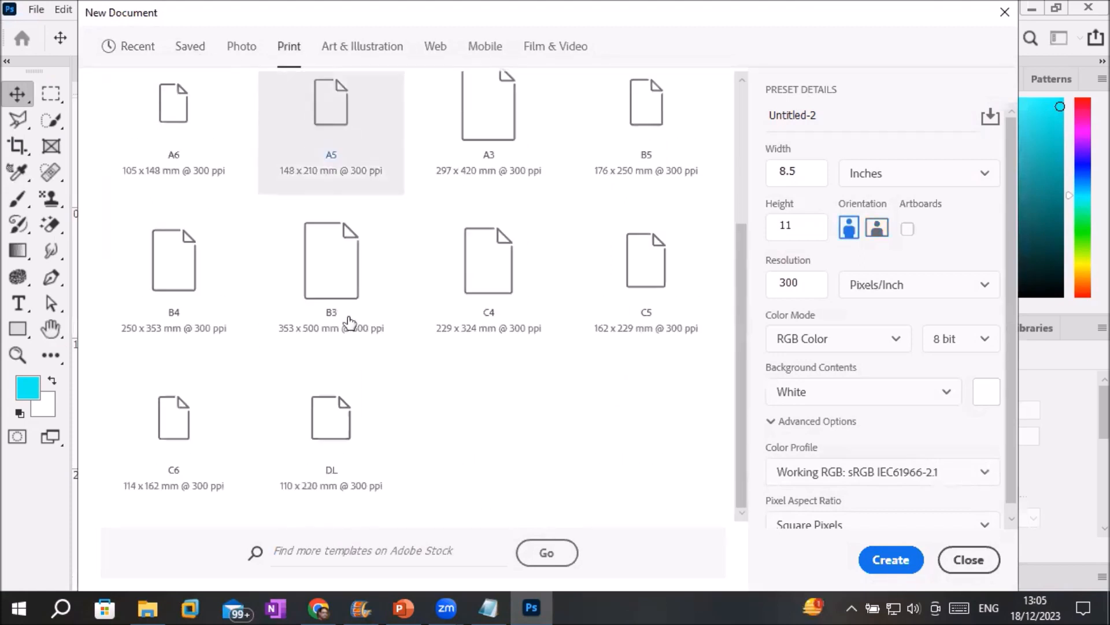
scroll(350, 324, up, 3)
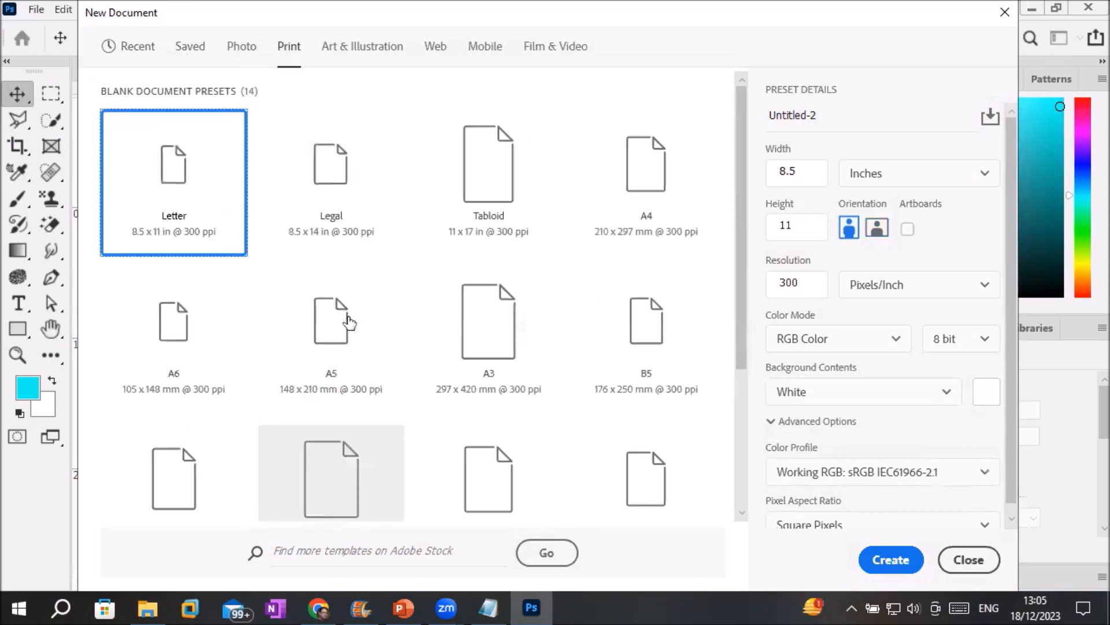
click(133, 49)
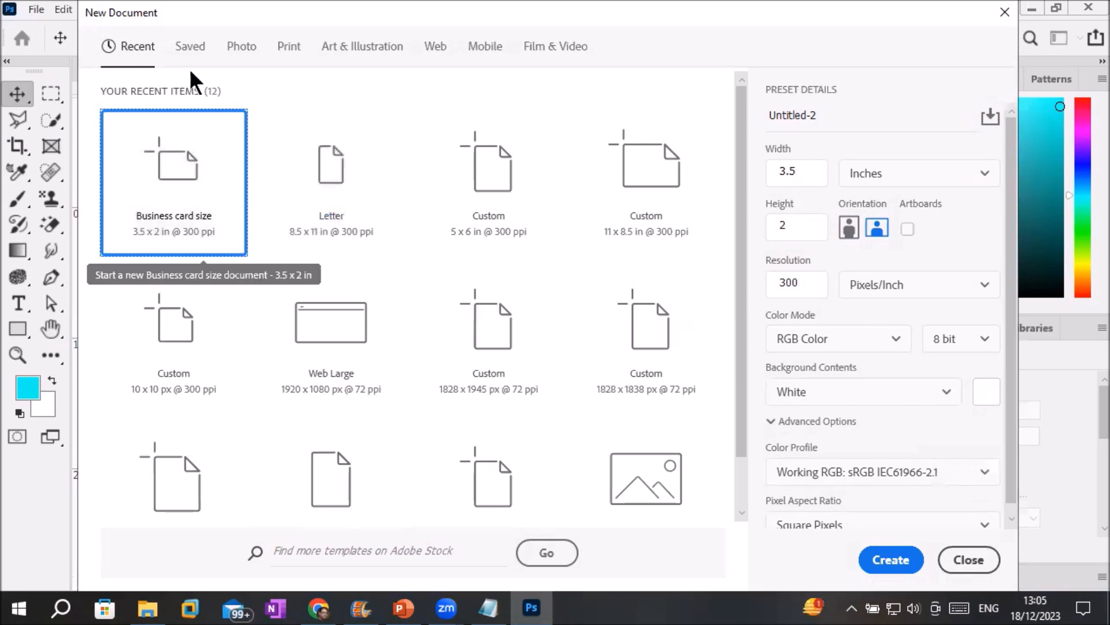
click(190, 46)
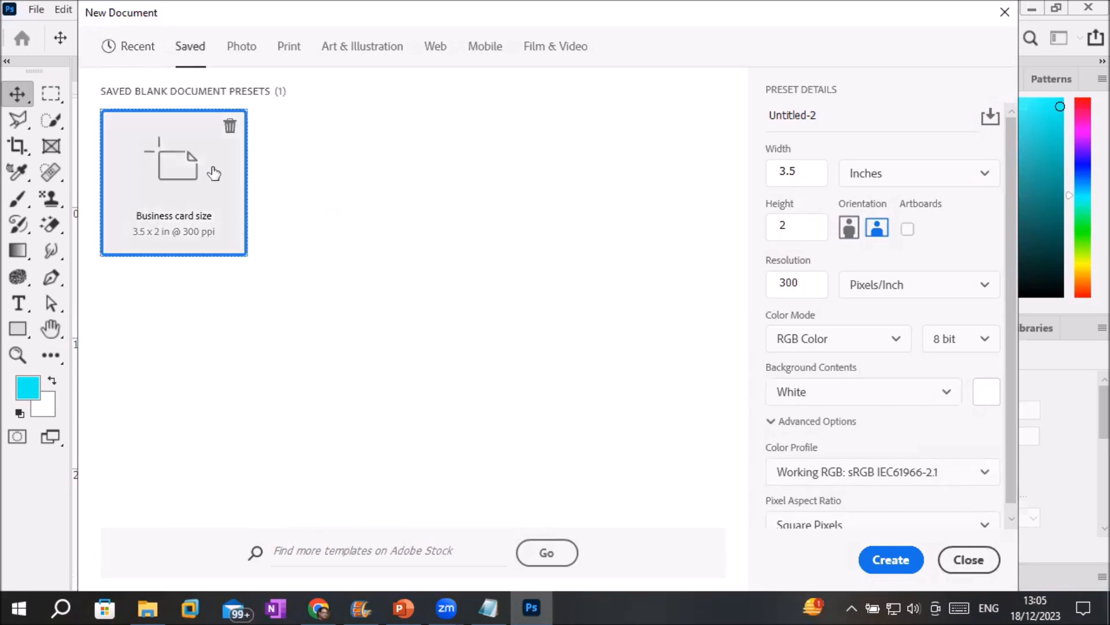
double_click(202, 186)
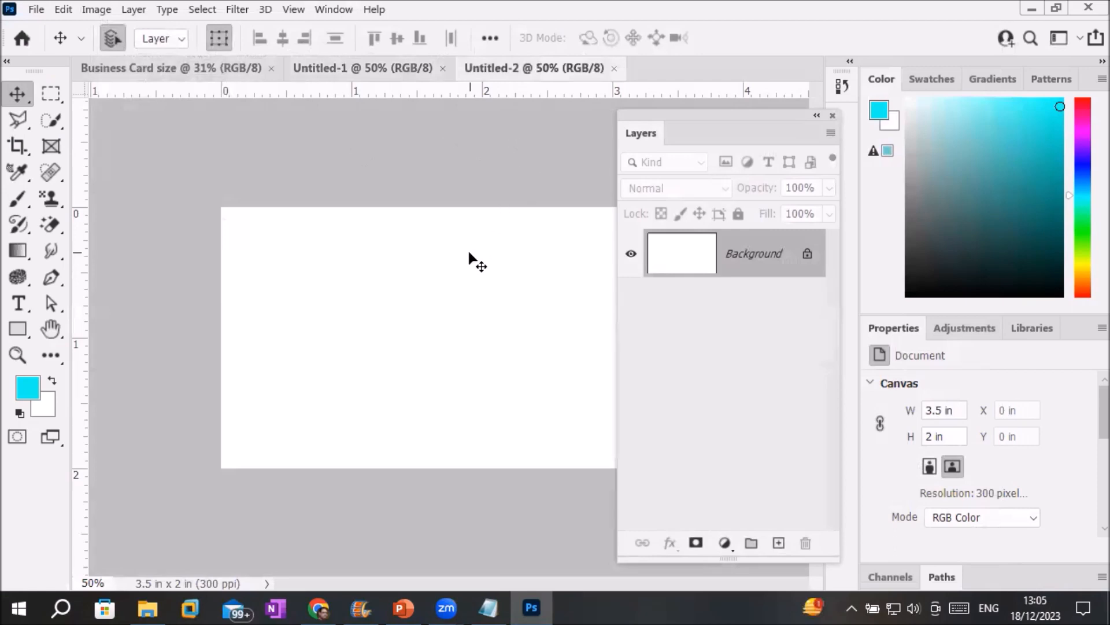
Switch between the Business Card size, Untitled-1 and Untitled-2 document tabs.
click(137, 67)
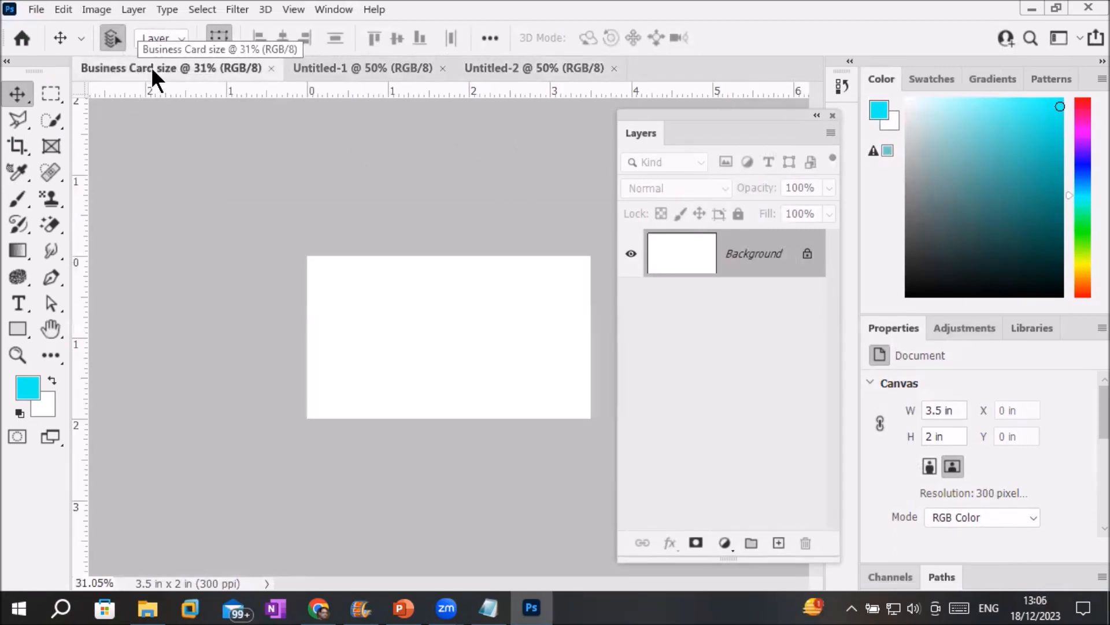
click(369, 68)
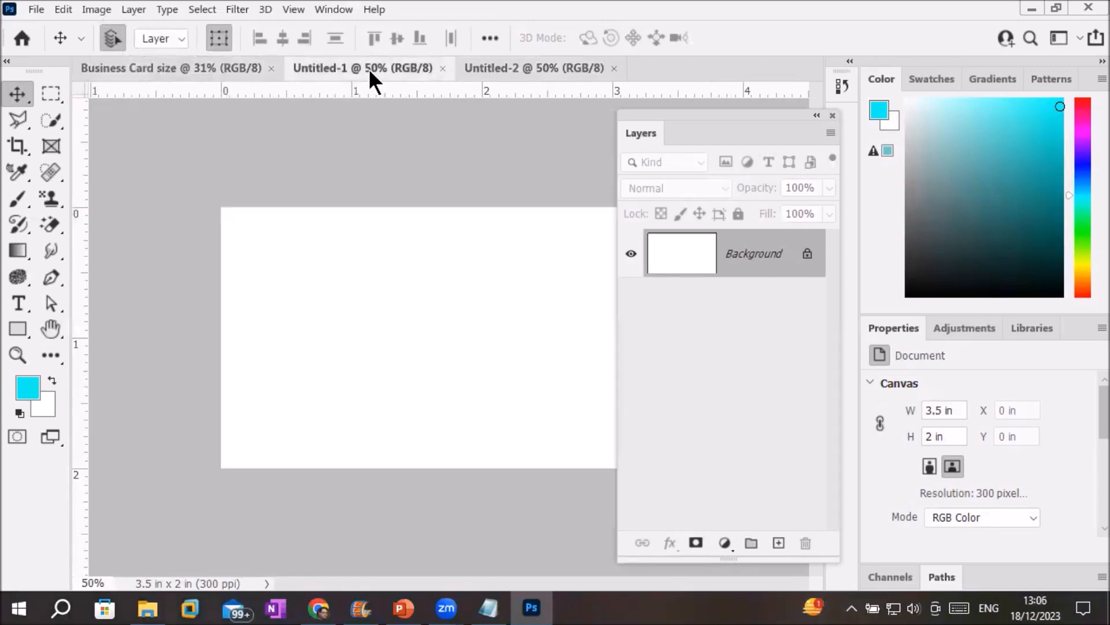
click(498, 67)
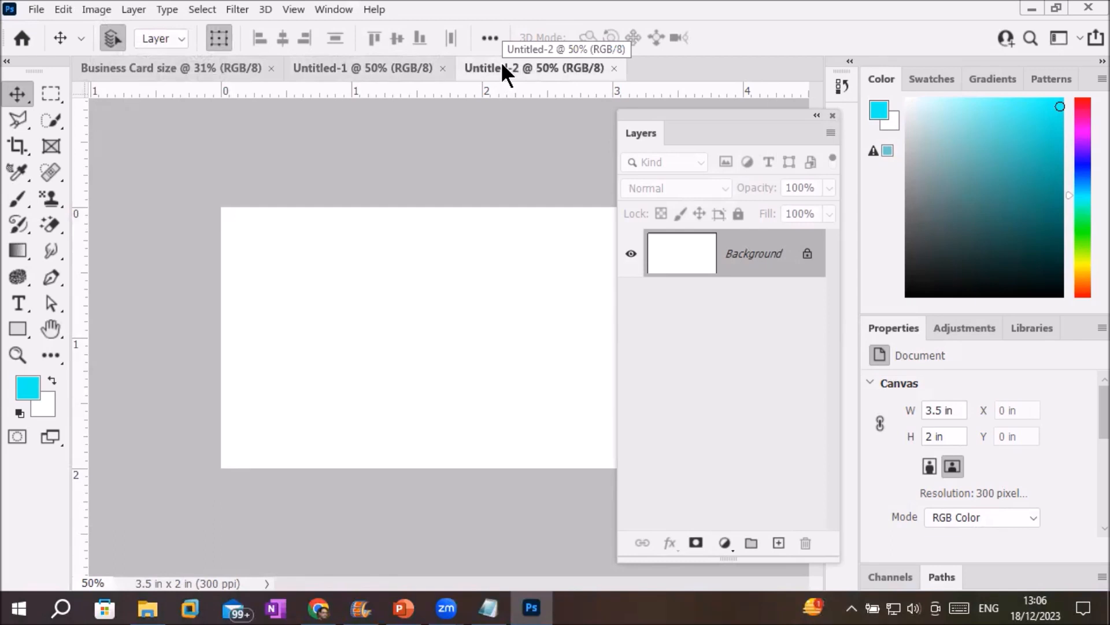
click(341, 64)
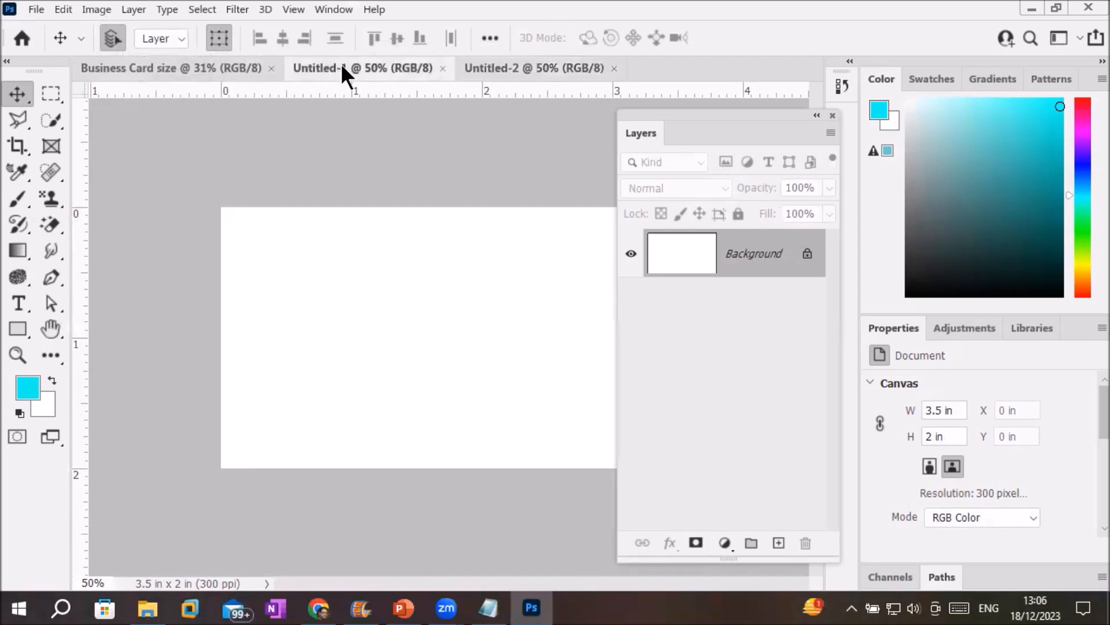
click(508, 67)
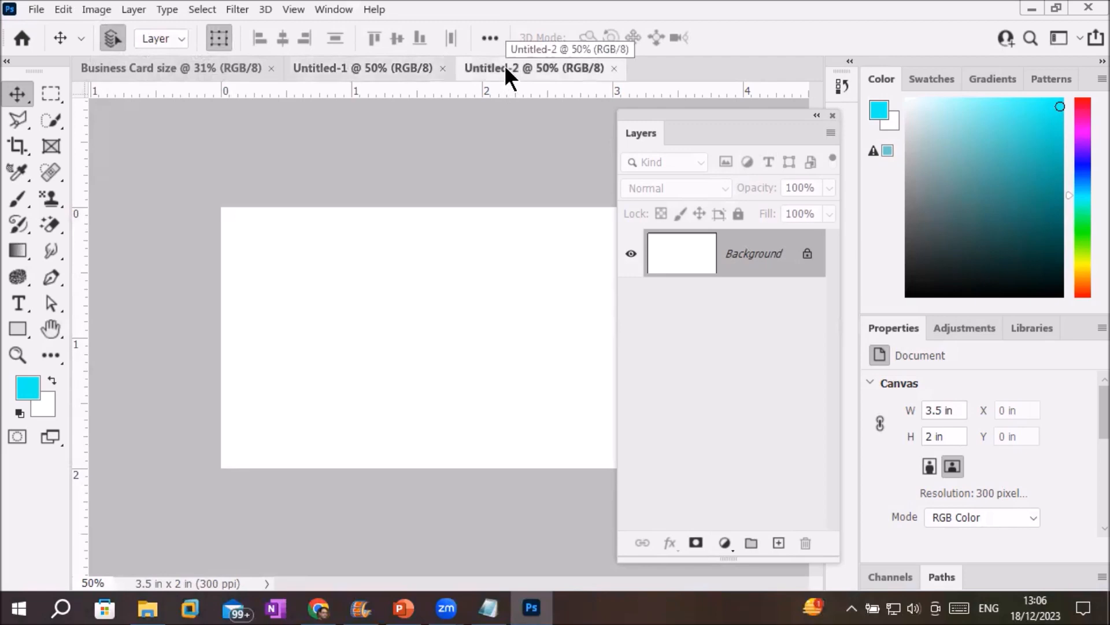
Close the Untitled-2, Untitled-1 and Business Card size documents.
click(615, 67)
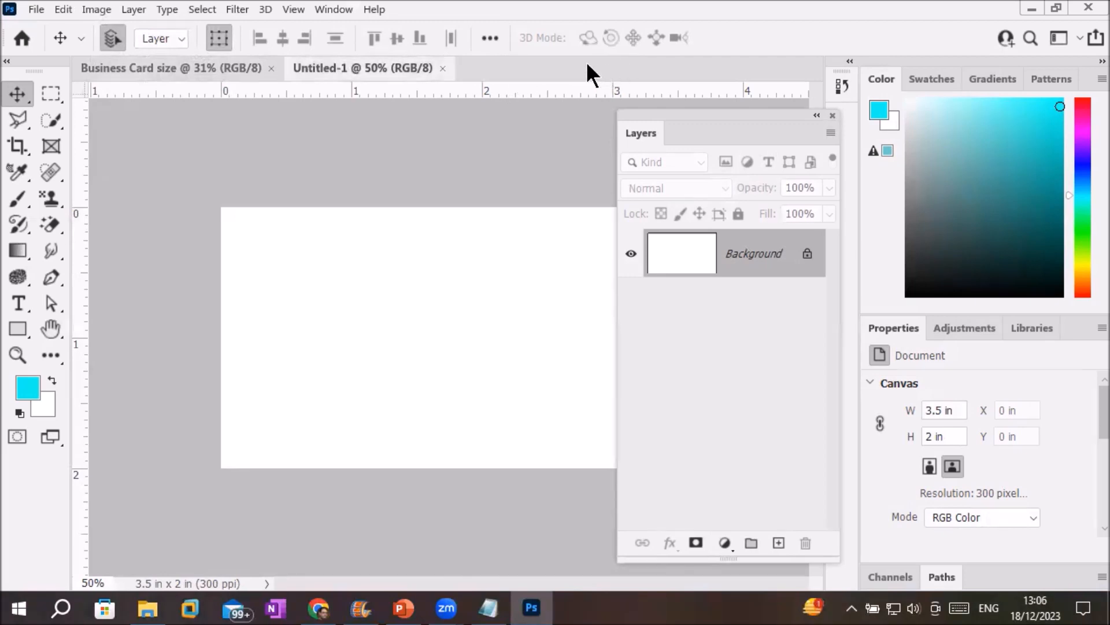
click(443, 68)
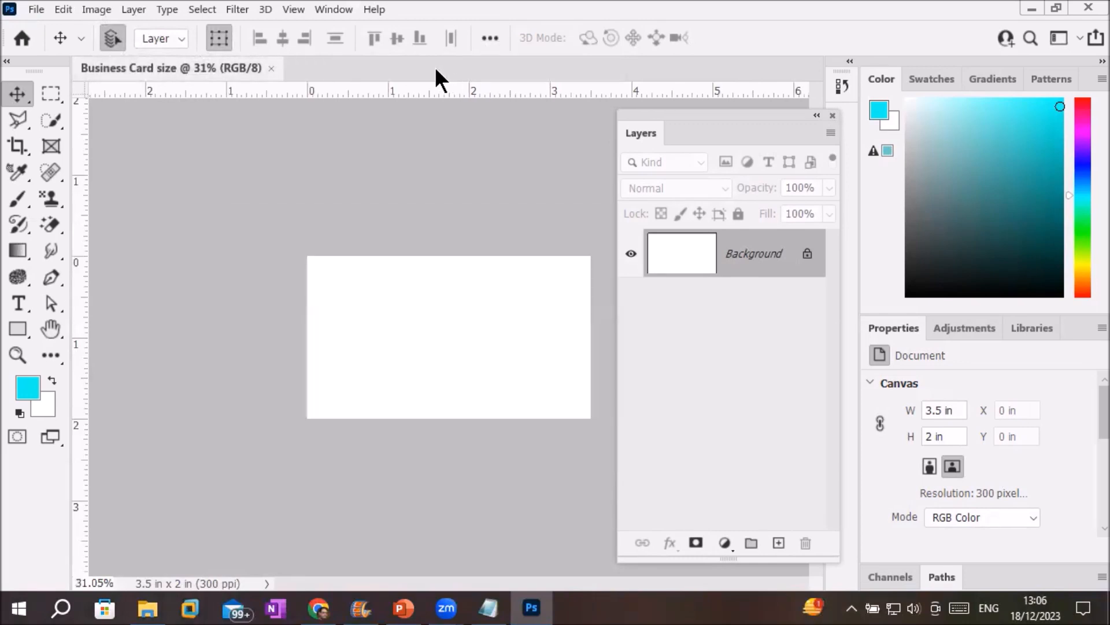
click(272, 69)
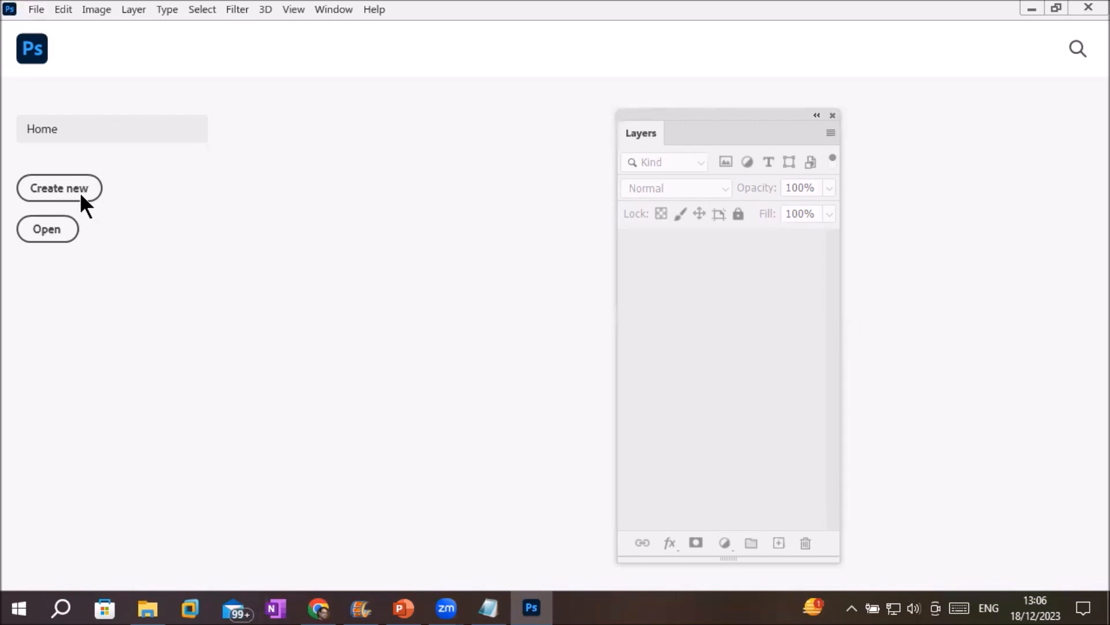
Open a new-document window from the File menu and move it higher up.
click(36, 12)
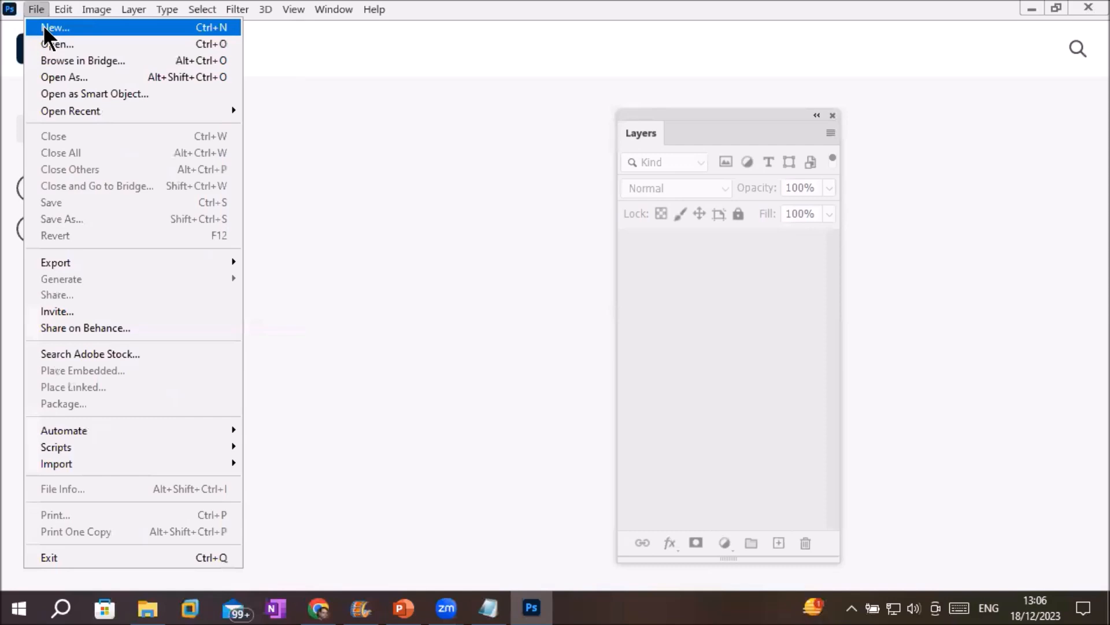
click(209, 27)
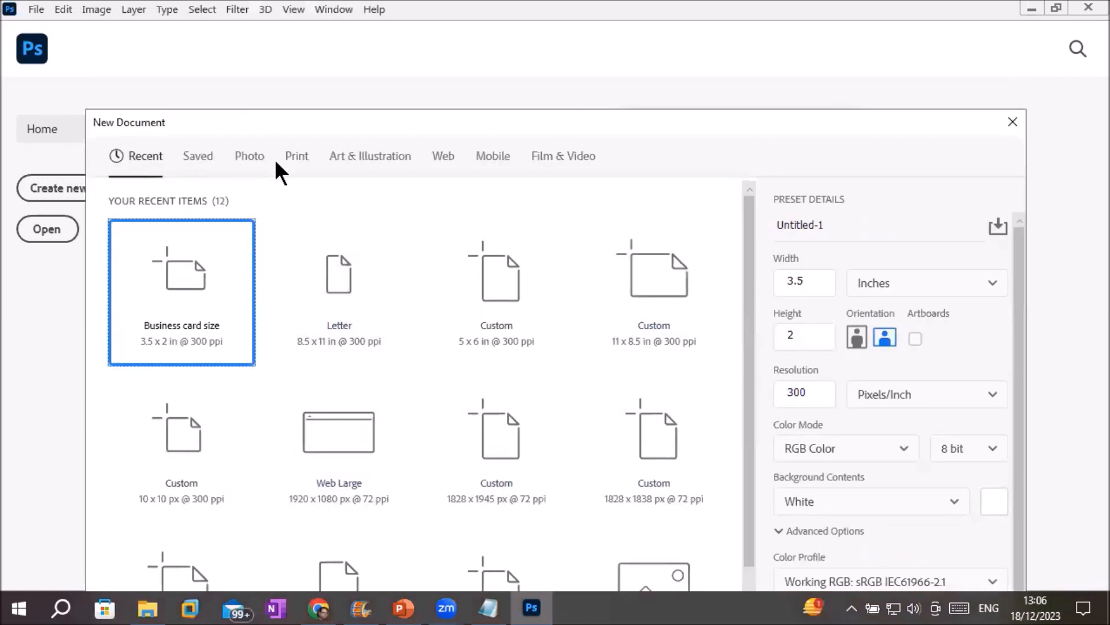
click(194, 158)
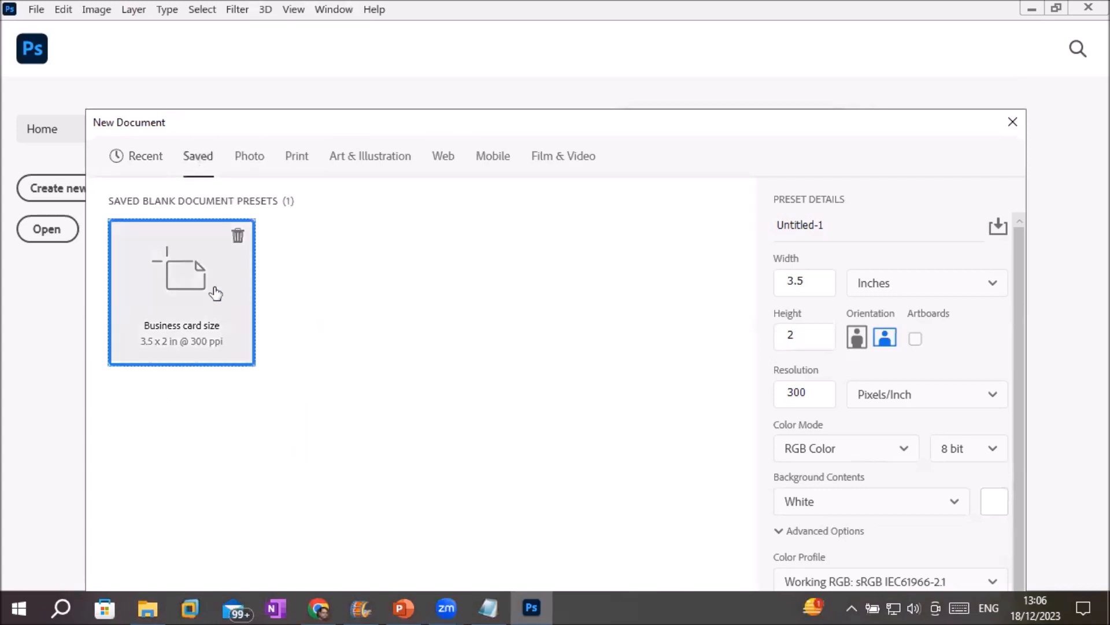
click(136, 161)
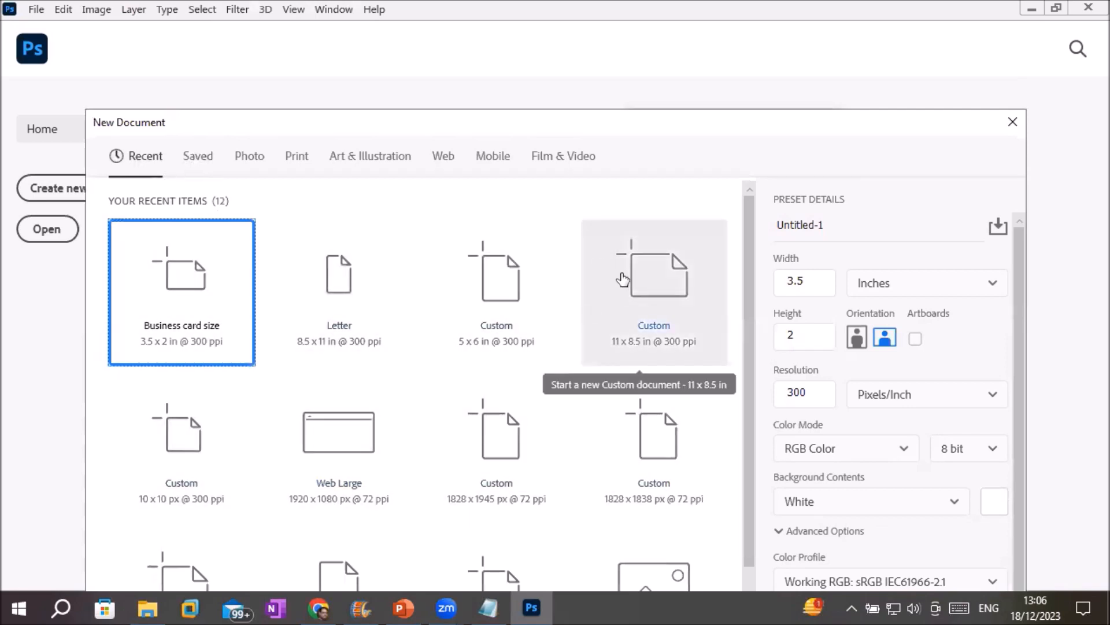
drag(431, 114, 435, 73)
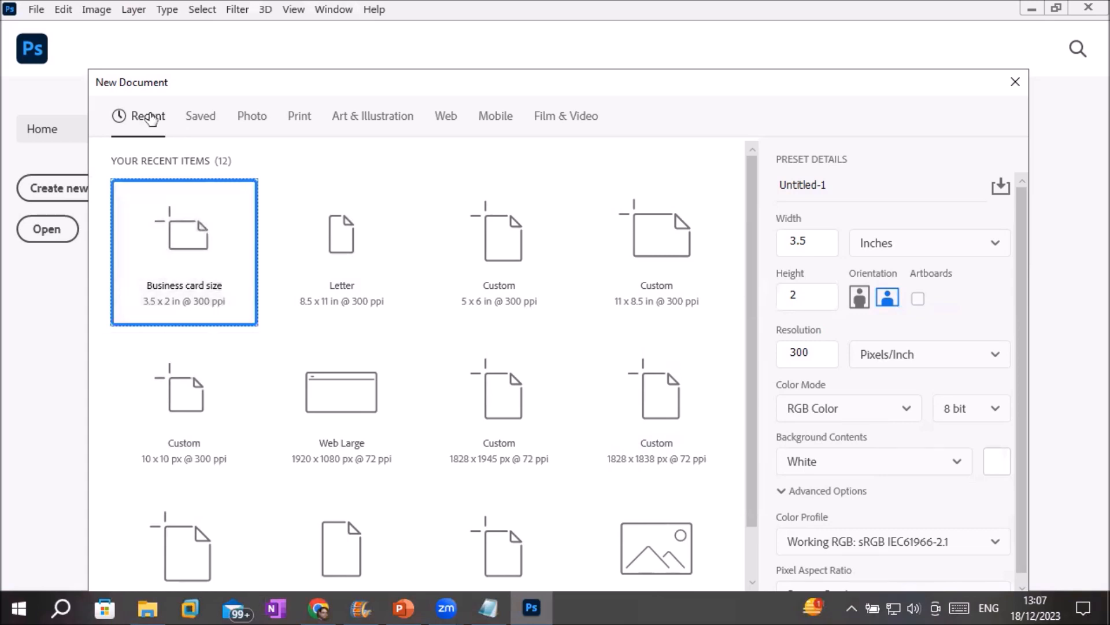
Browse the Saved and Print presets, reposition the window, and return to the Business card size preset.
click(199, 116)
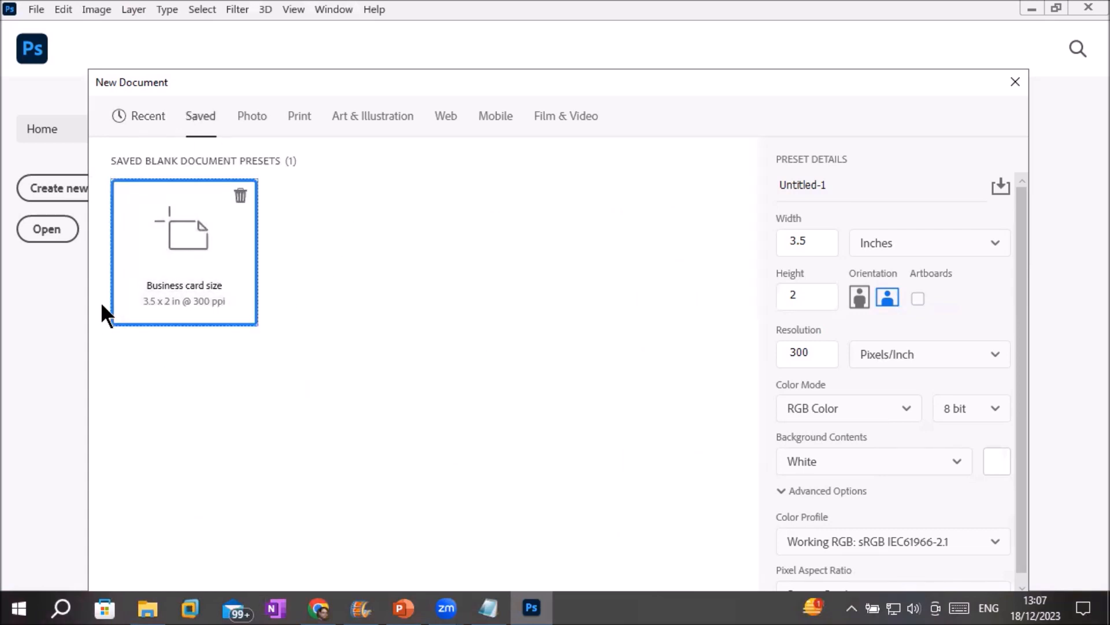
click(301, 116)
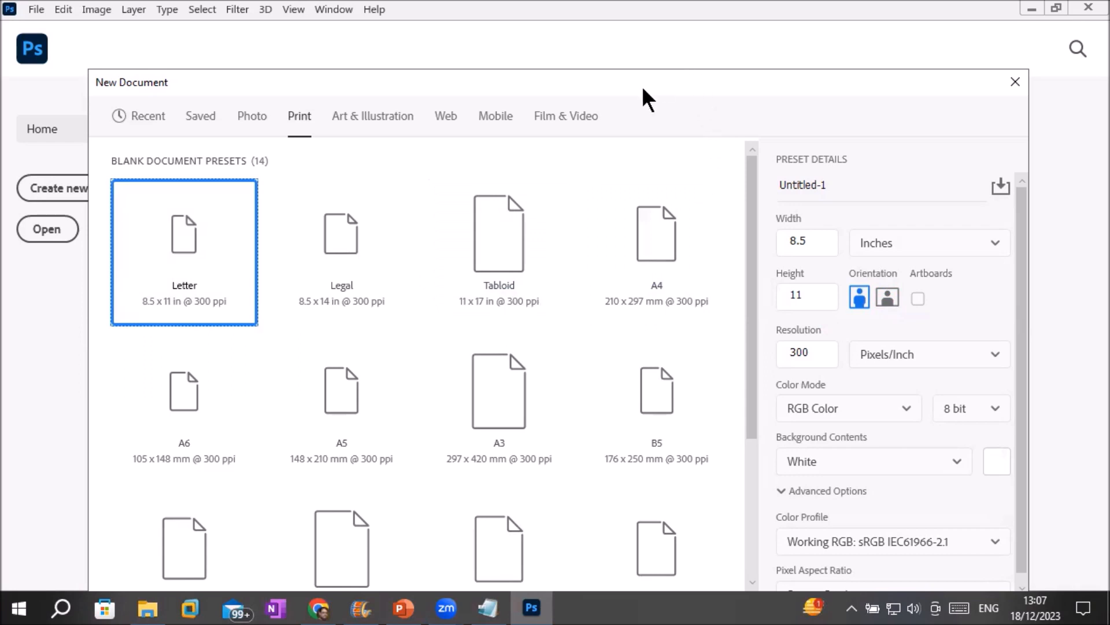
drag(635, 85, 554, 45)
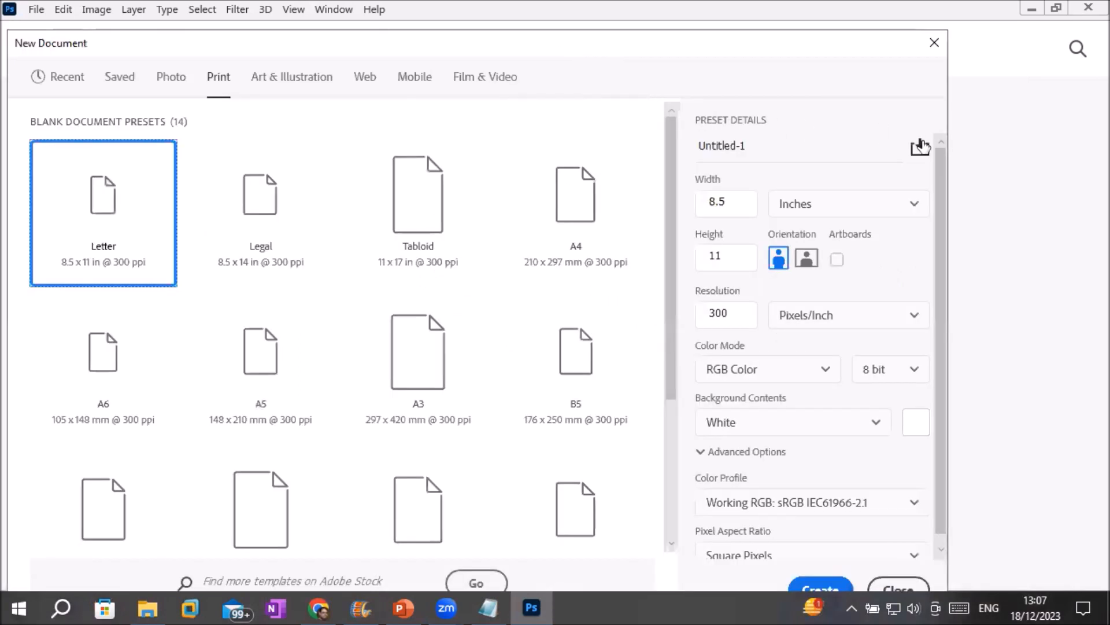
click(122, 78)
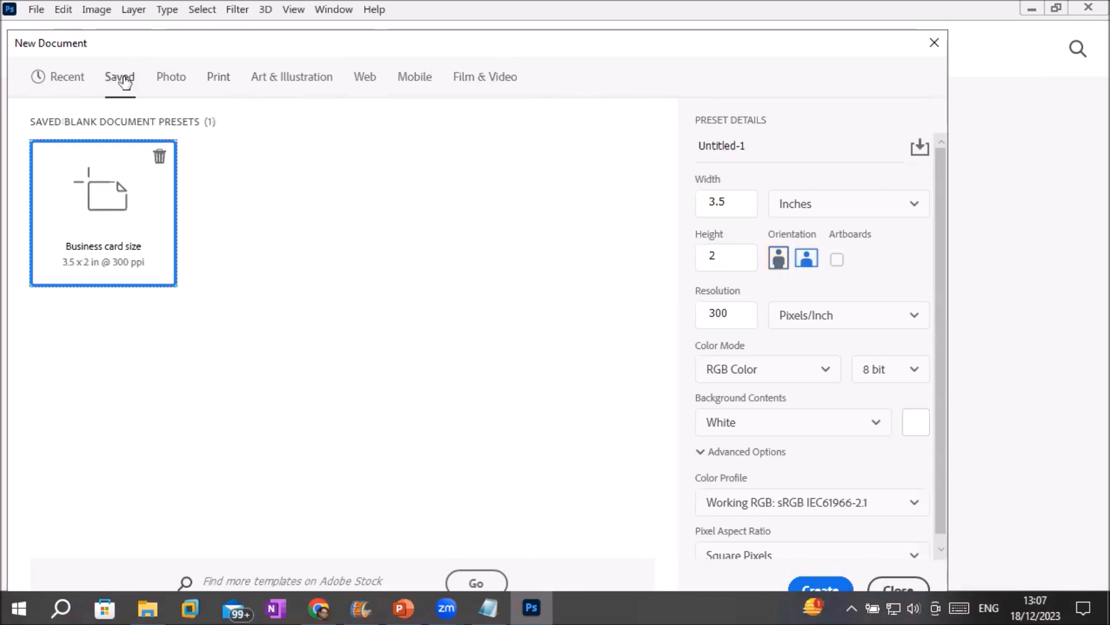
Create Untitled-1 from the Business card size preset and move the Layers panel right, off the canvas.
double_click(115, 206)
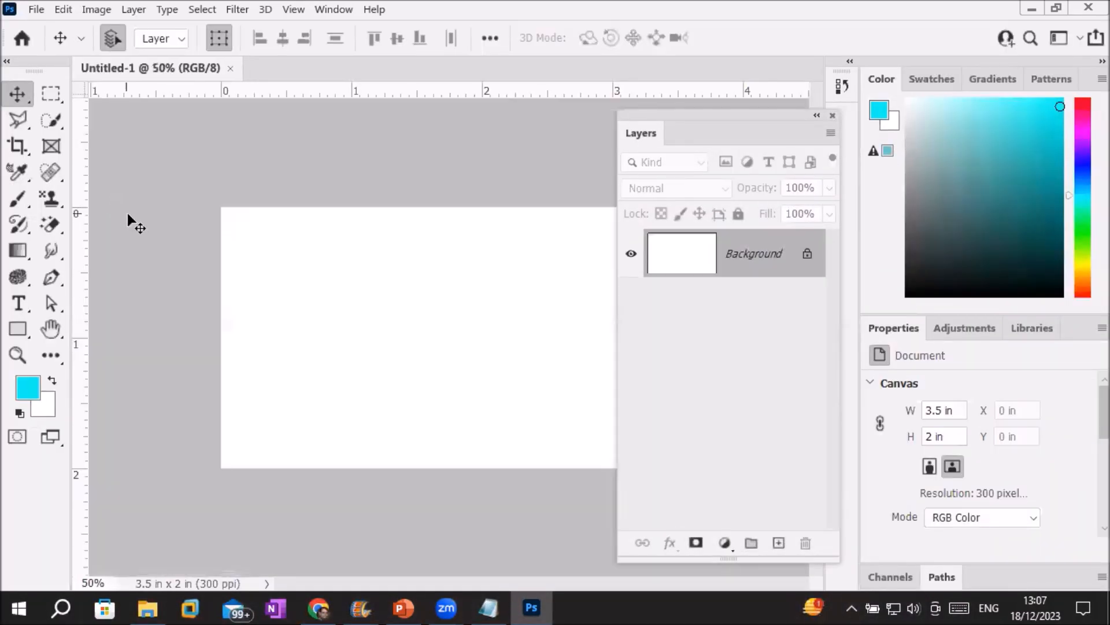
drag(711, 119, 787, 201)
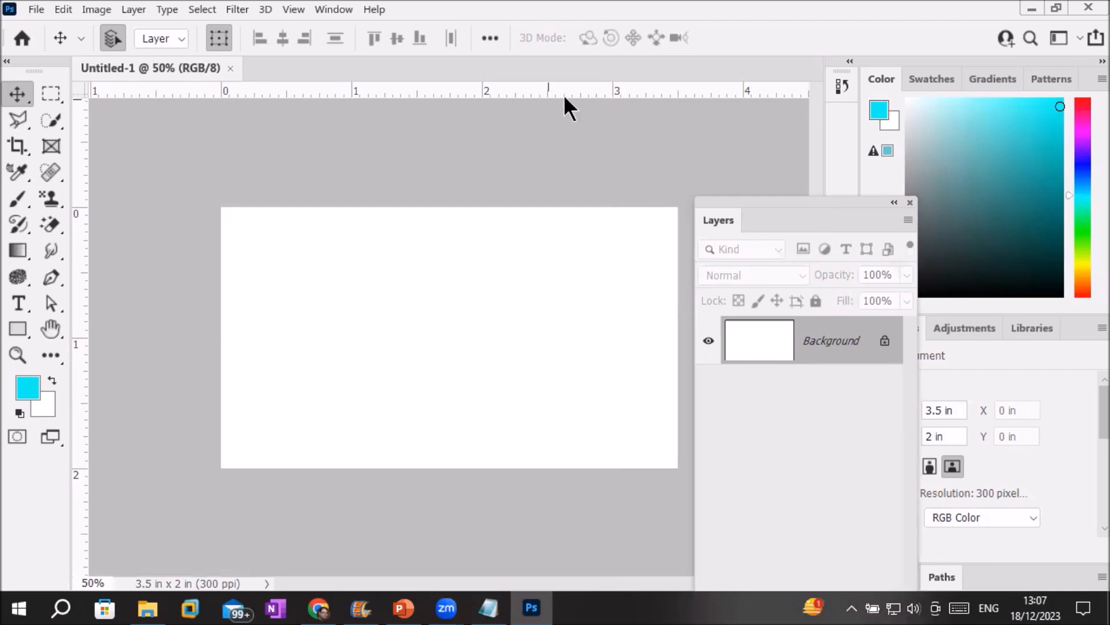
click(35, 8)
Create Untitled-2 from the saved Business card size preset, then exit Photoshop.
click(41, 26)
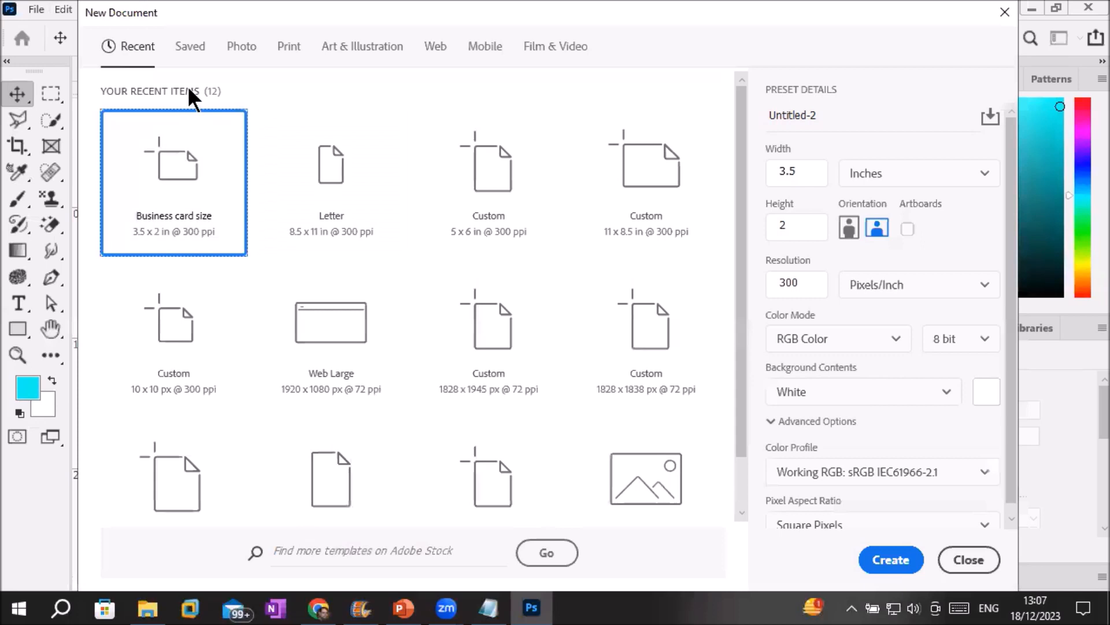
click(189, 47)
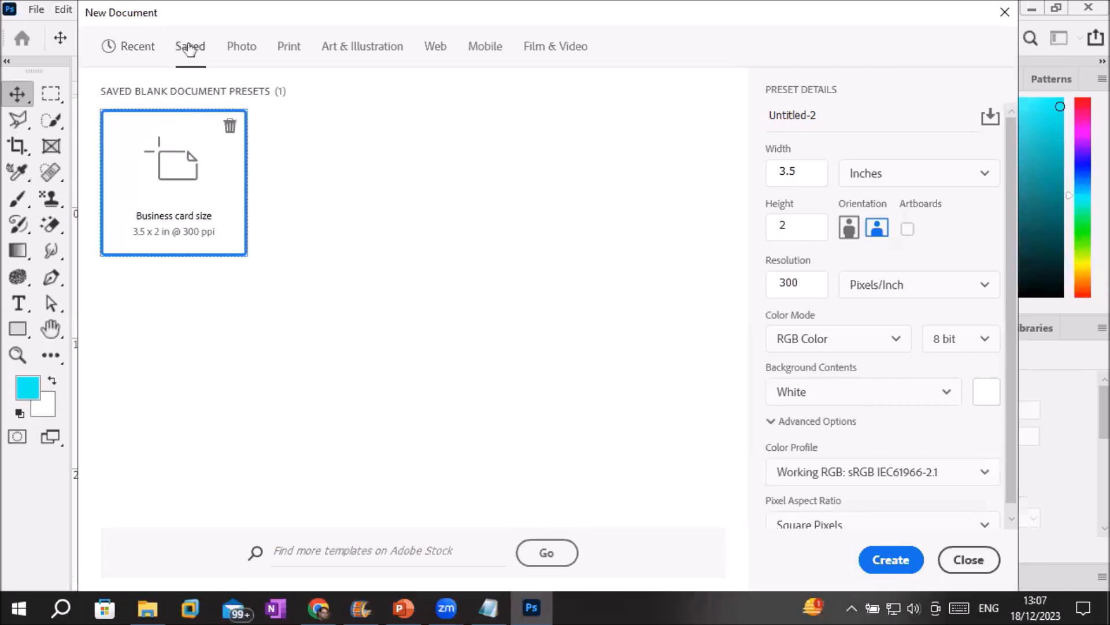
double_click(198, 204)
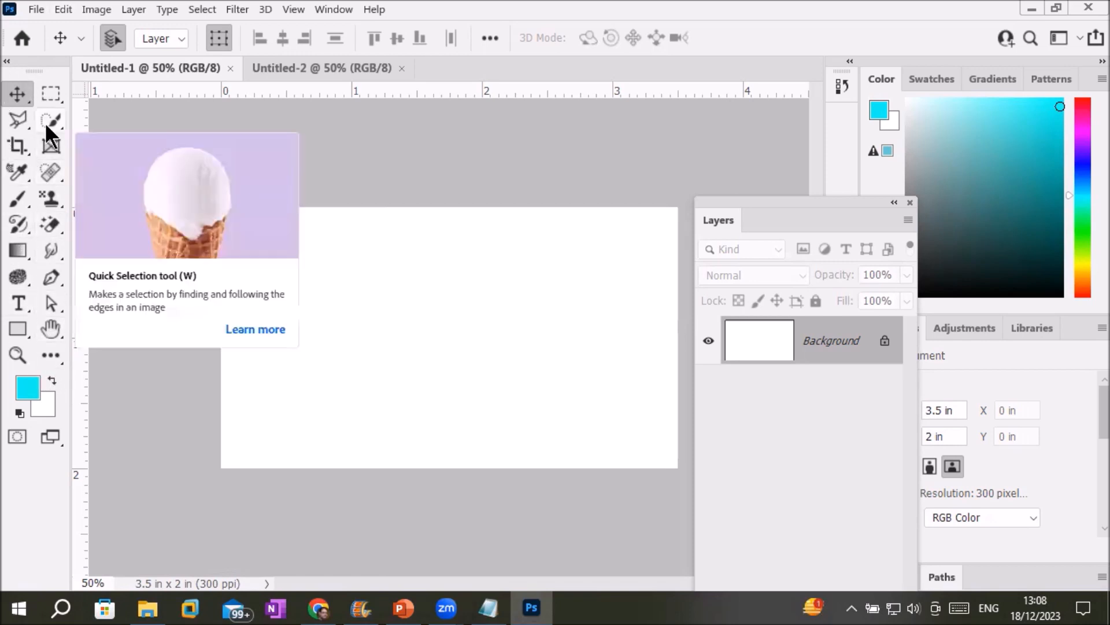
click(38, 10)
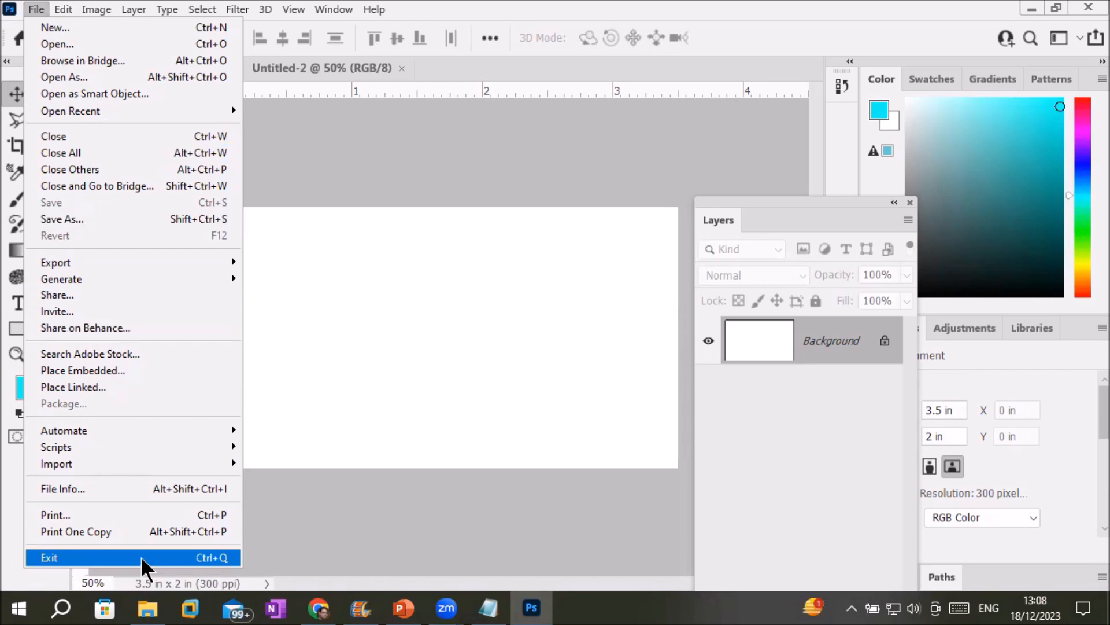
click(142, 558)
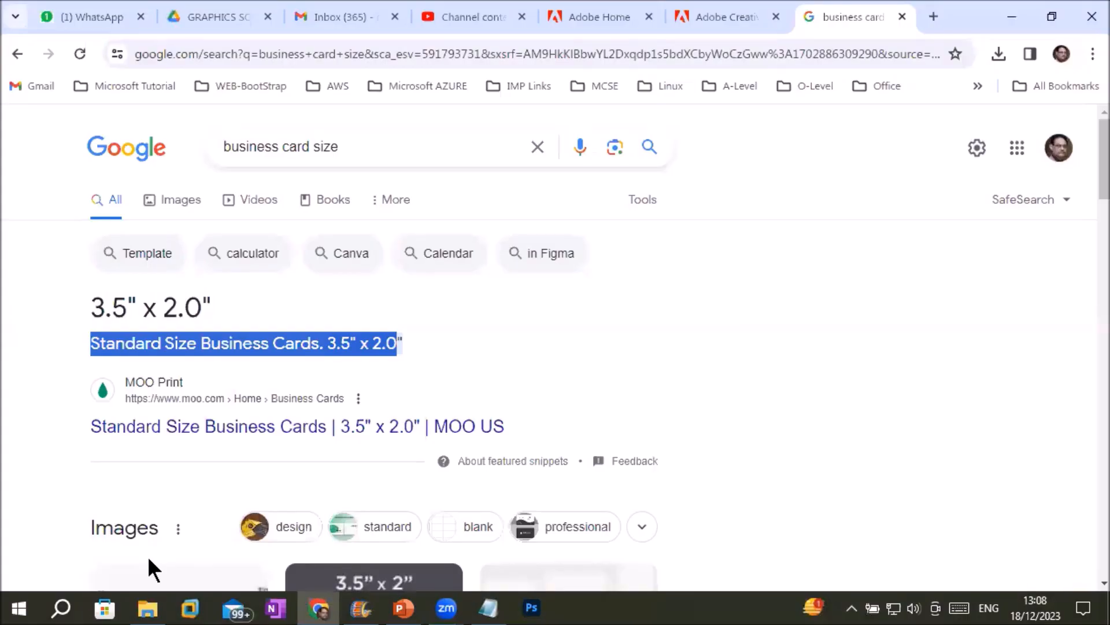
Relaunch Photoshop from its taskbar icon to reach the Home screen.
click(531, 608)
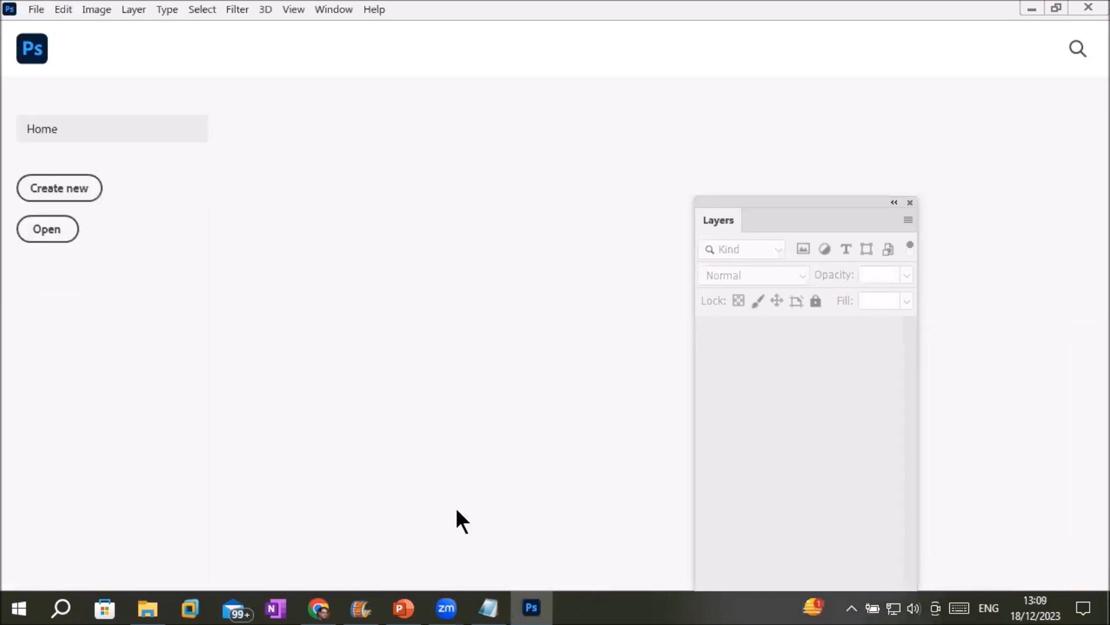
Browse the Print, Art & Illustration and Film & Video presets, ending on Print's Letter 8.5 × 11 in.
click(64, 187)
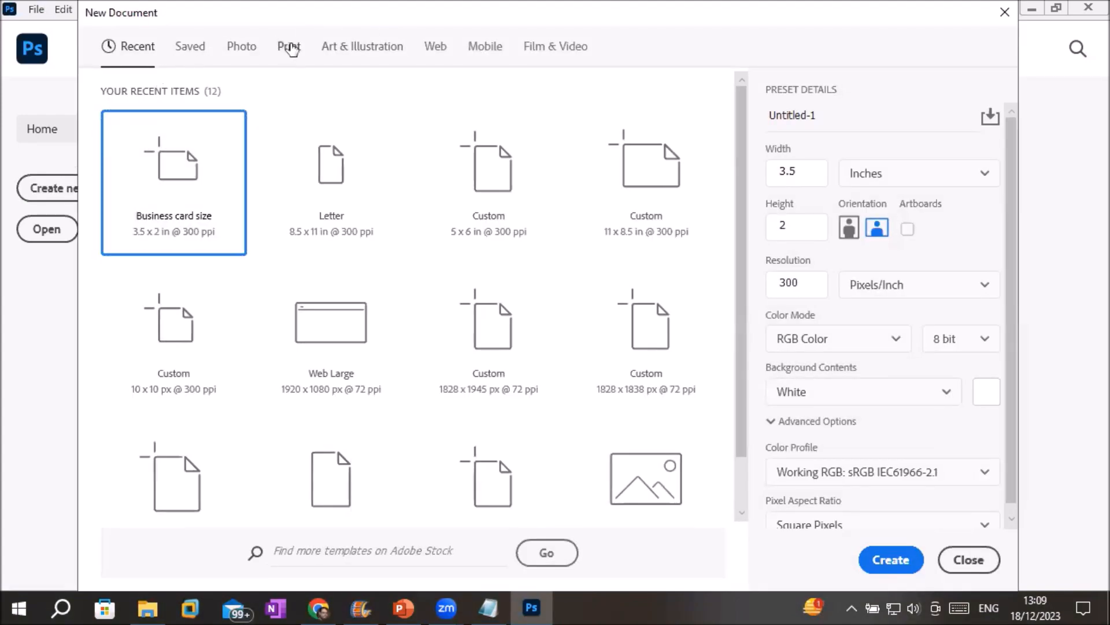
click(290, 47)
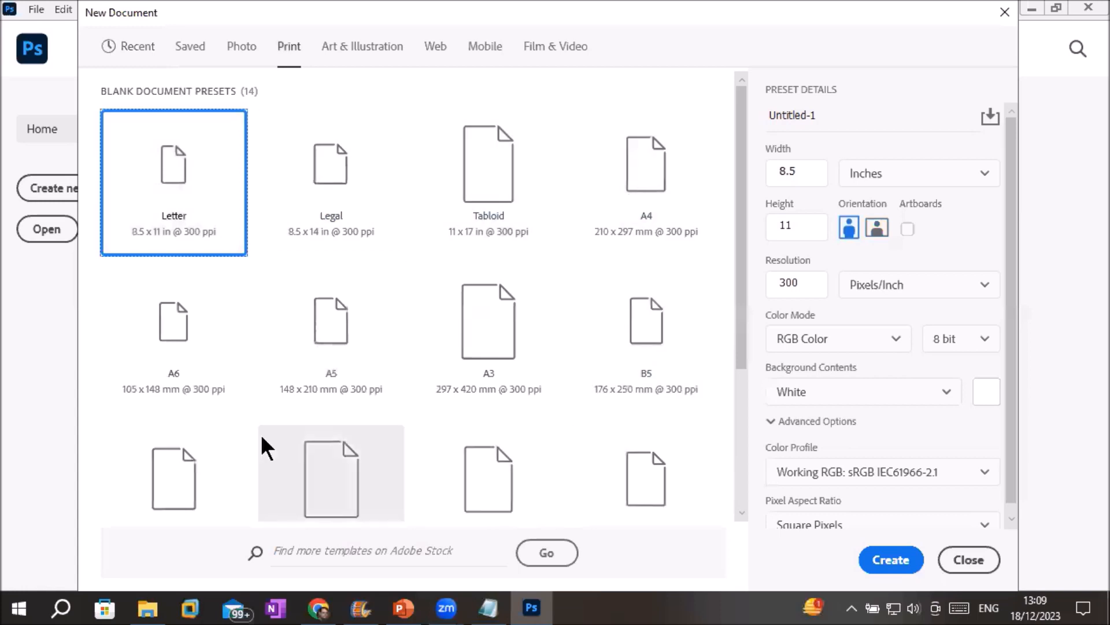
click(343, 51)
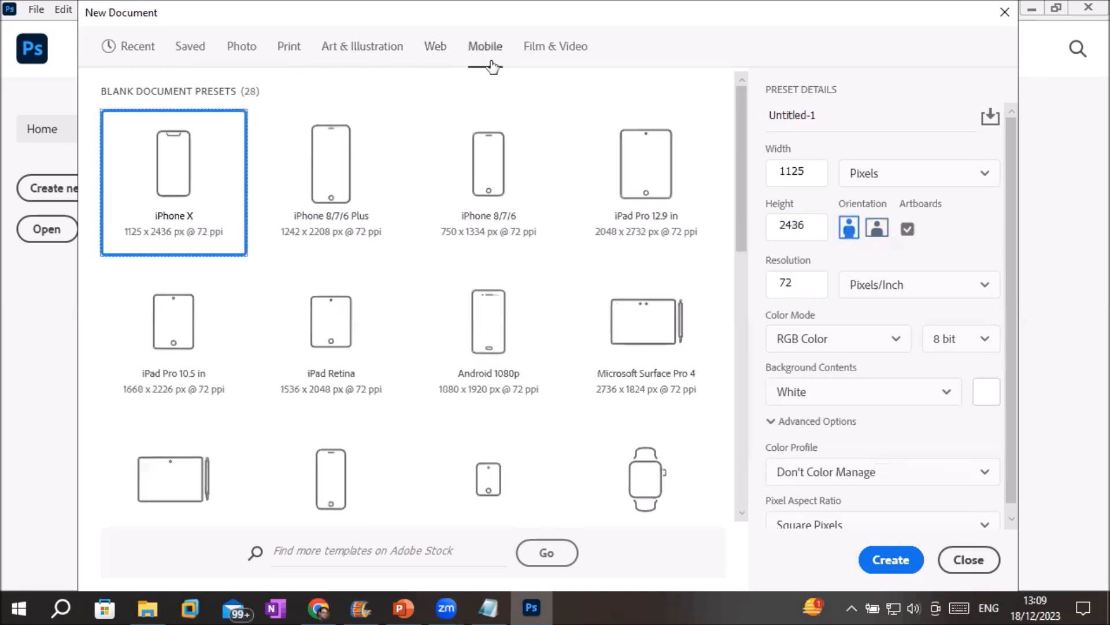
click(547, 50)
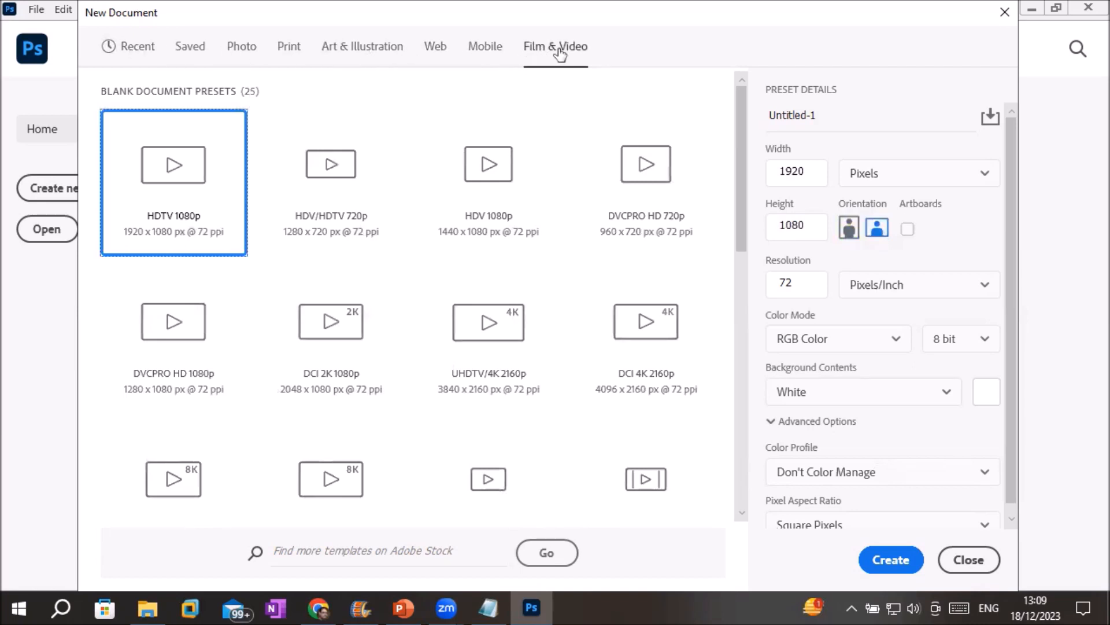
click(289, 47)
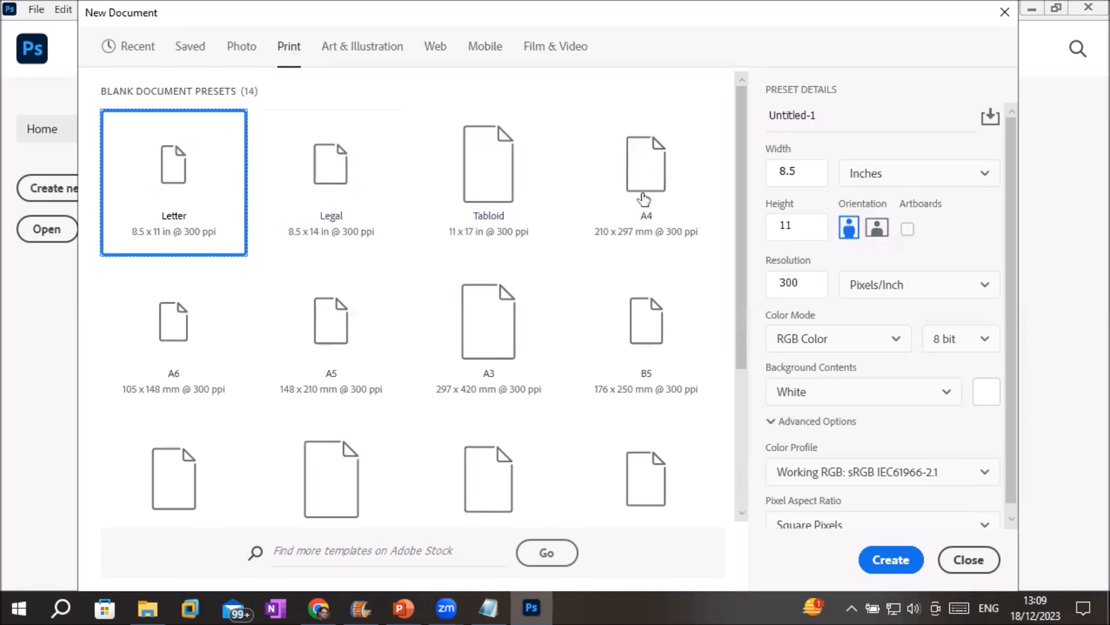
drag(808, 168, 754, 167)
Keep the width unit as Inches, then create Untitled-1 from the saved Business card size preset.
click(821, 167)
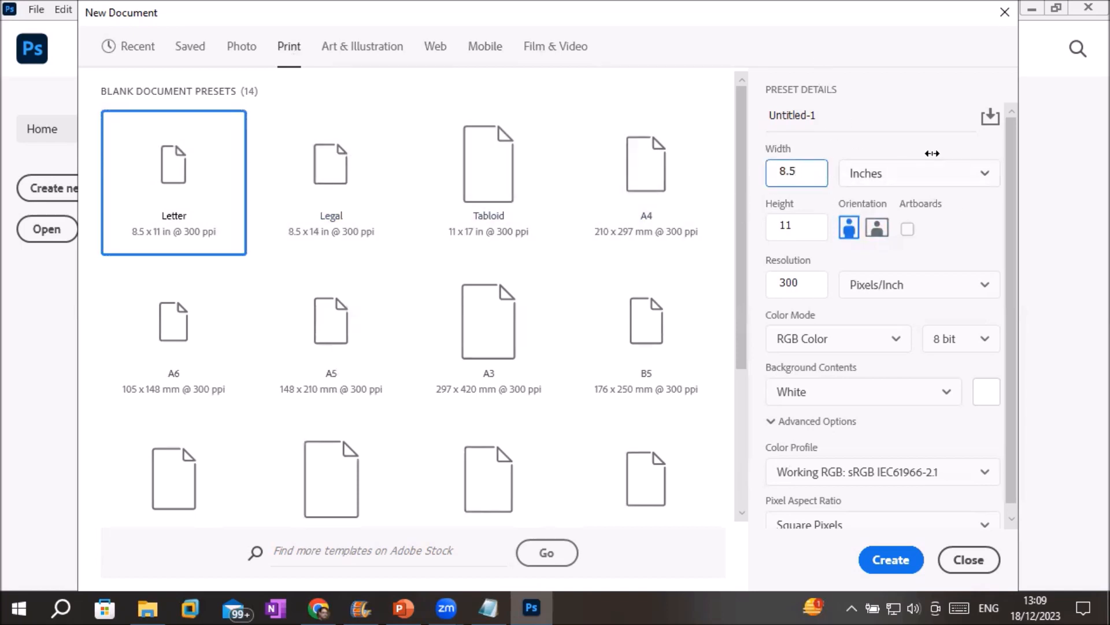
click(970, 173)
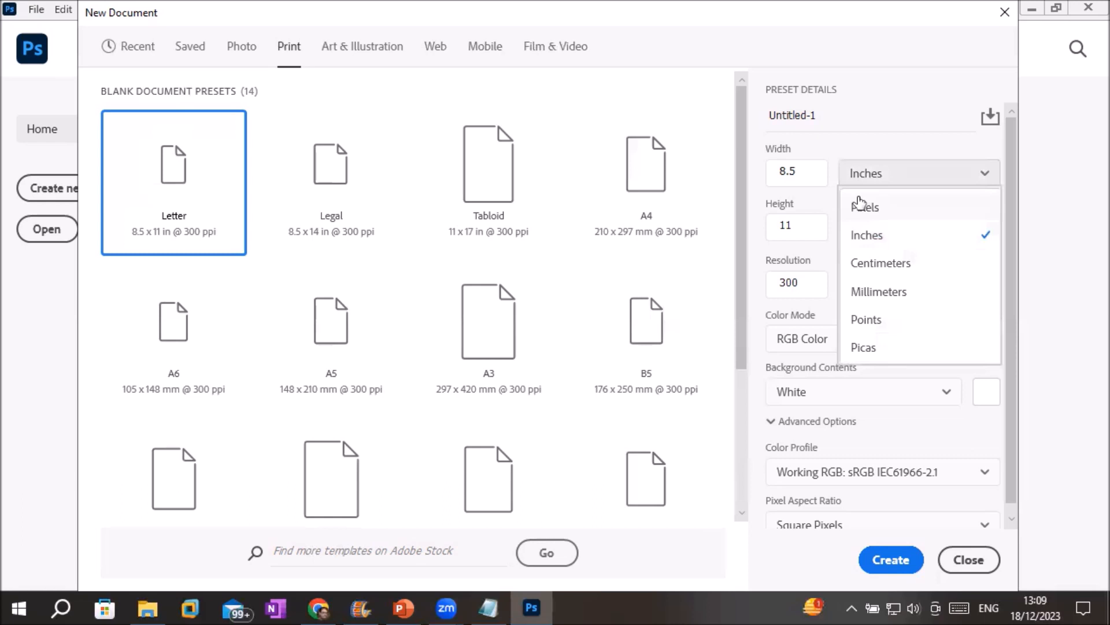
click(857, 238)
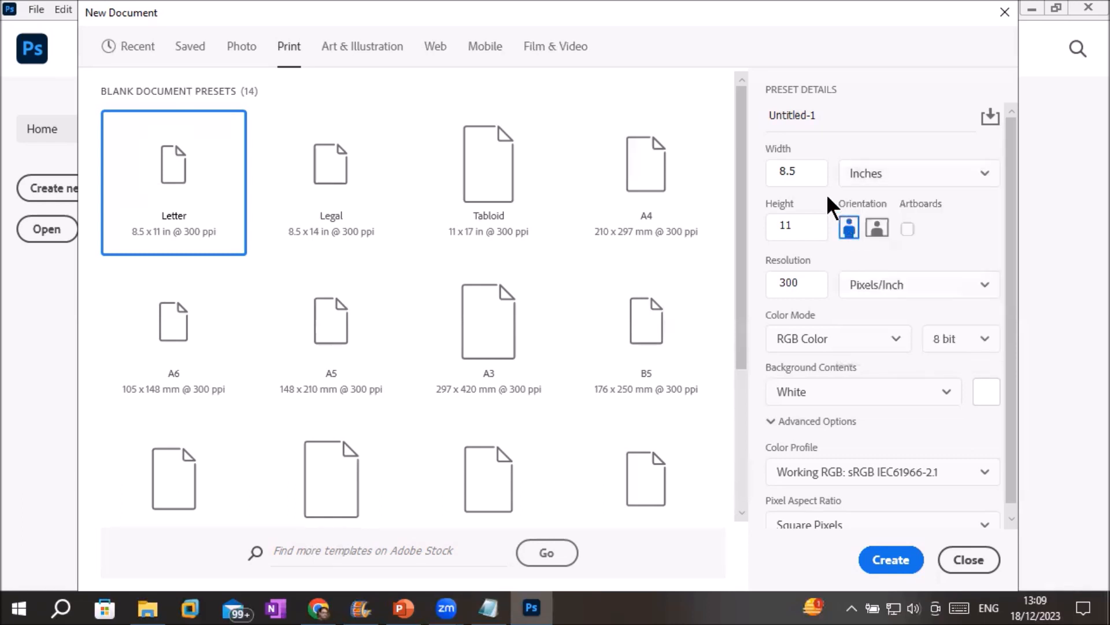
click(808, 168)
click(193, 47)
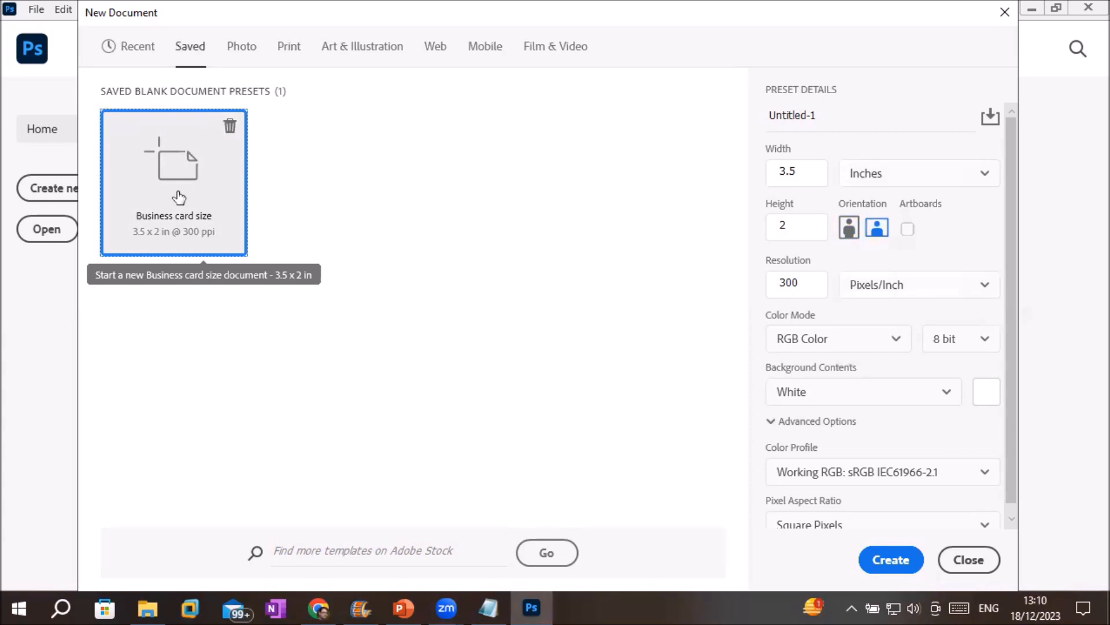
double_click(191, 178)
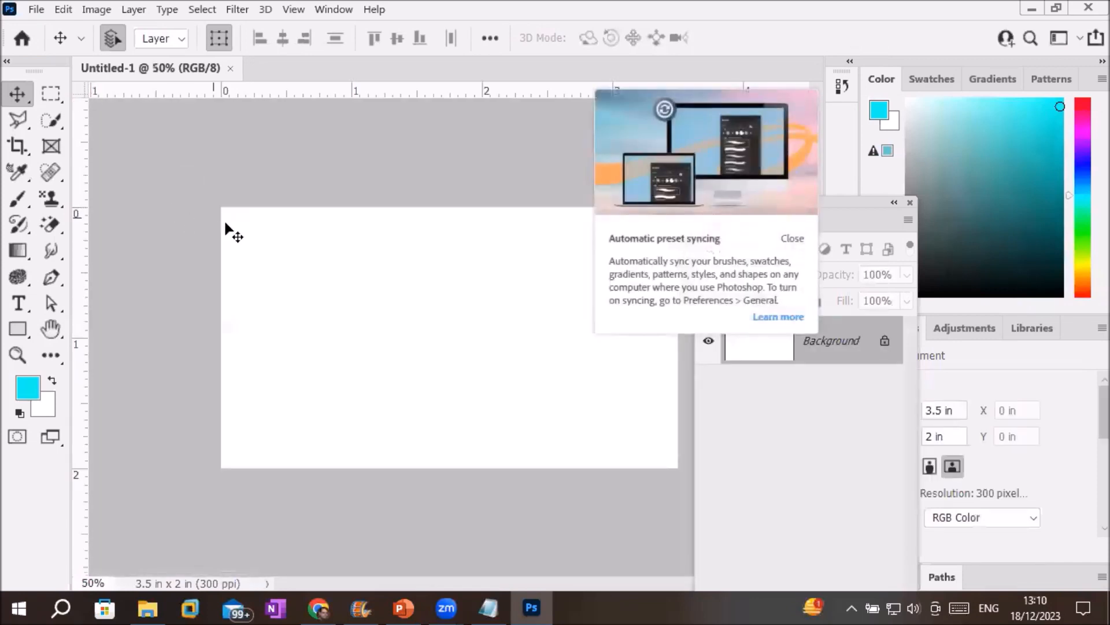
Dismiss the syncing tip, toggle the toolbar between one and two columns, and float it over the canvas.
click(794, 239)
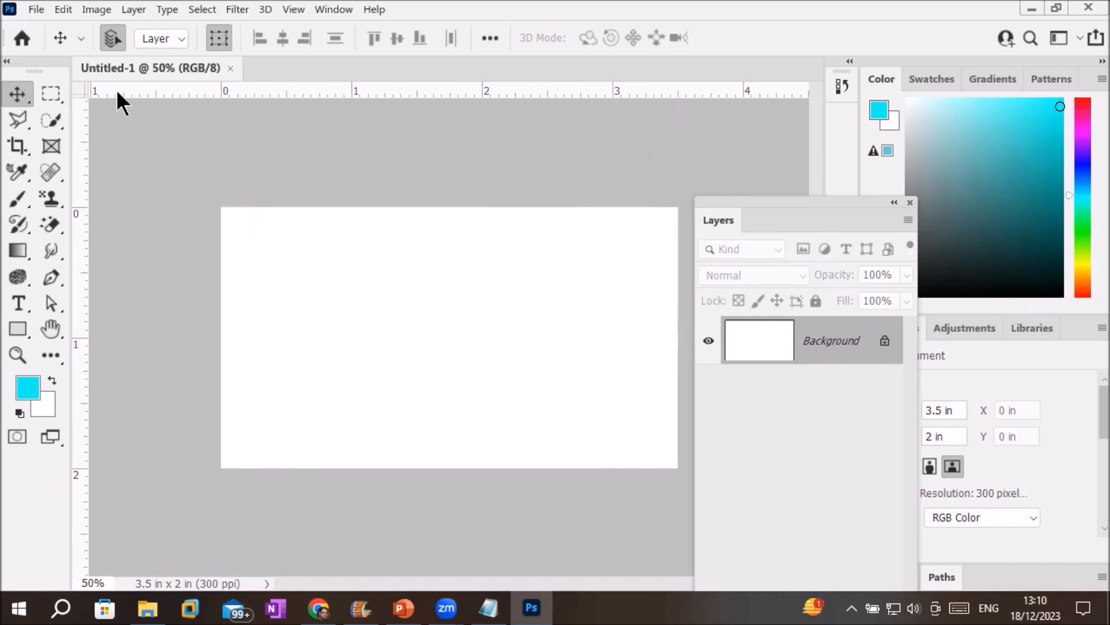
drag(45, 62, 7, 96)
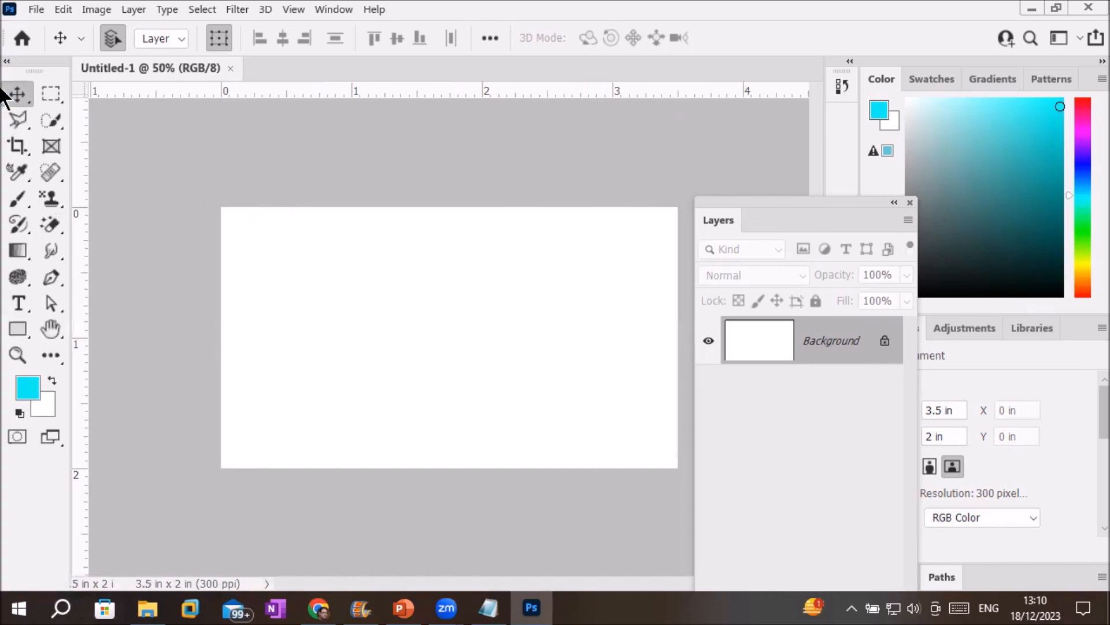
click(7, 62)
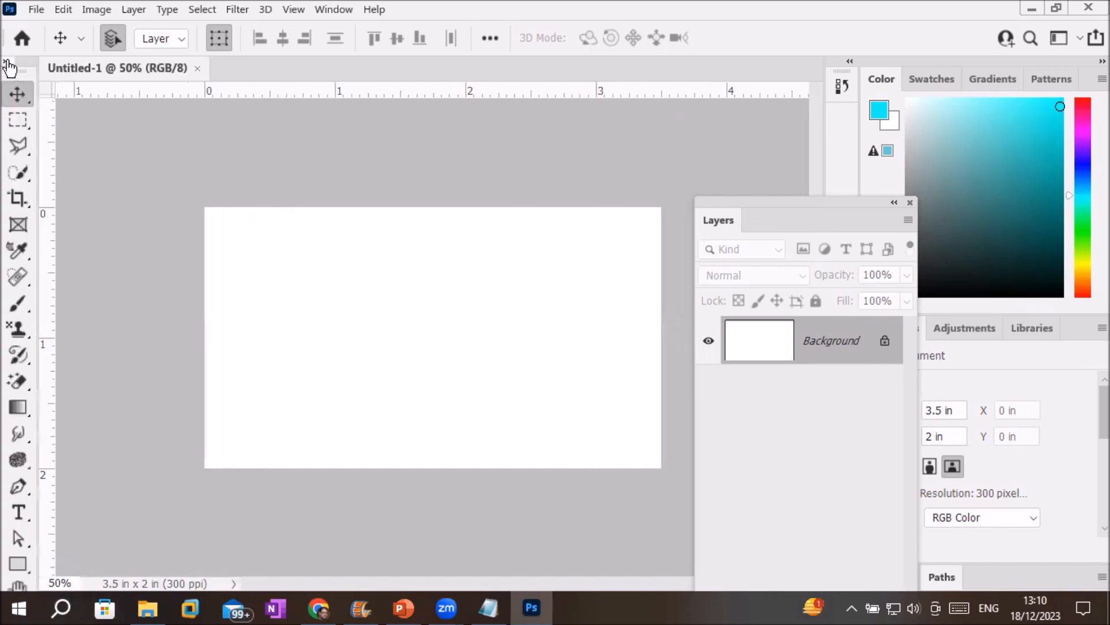
click(7, 62)
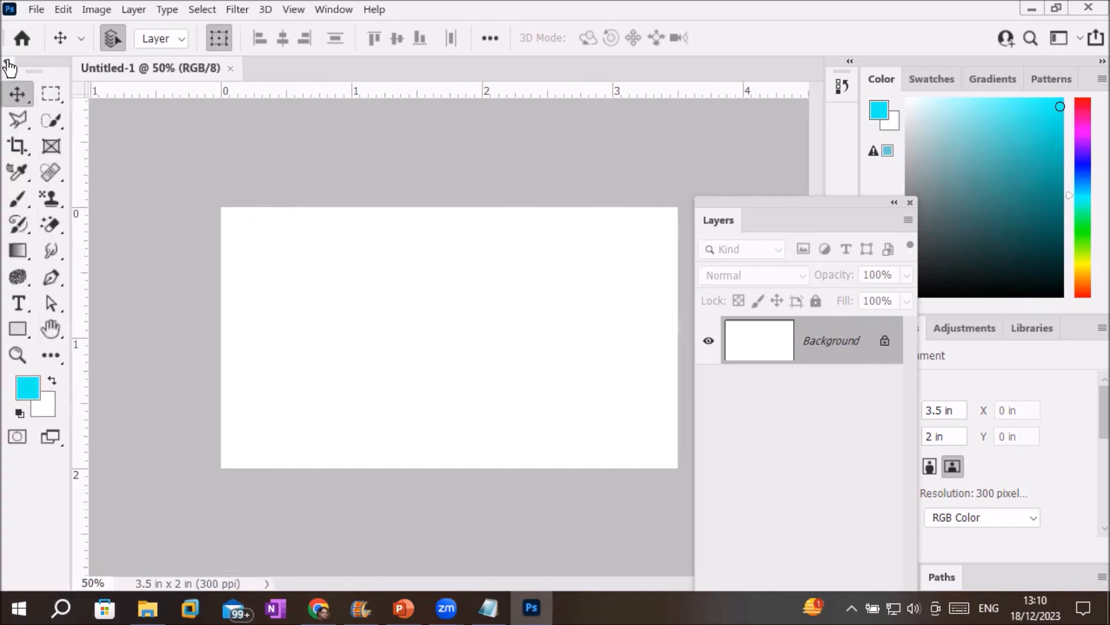
drag(38, 63, 358, 129)
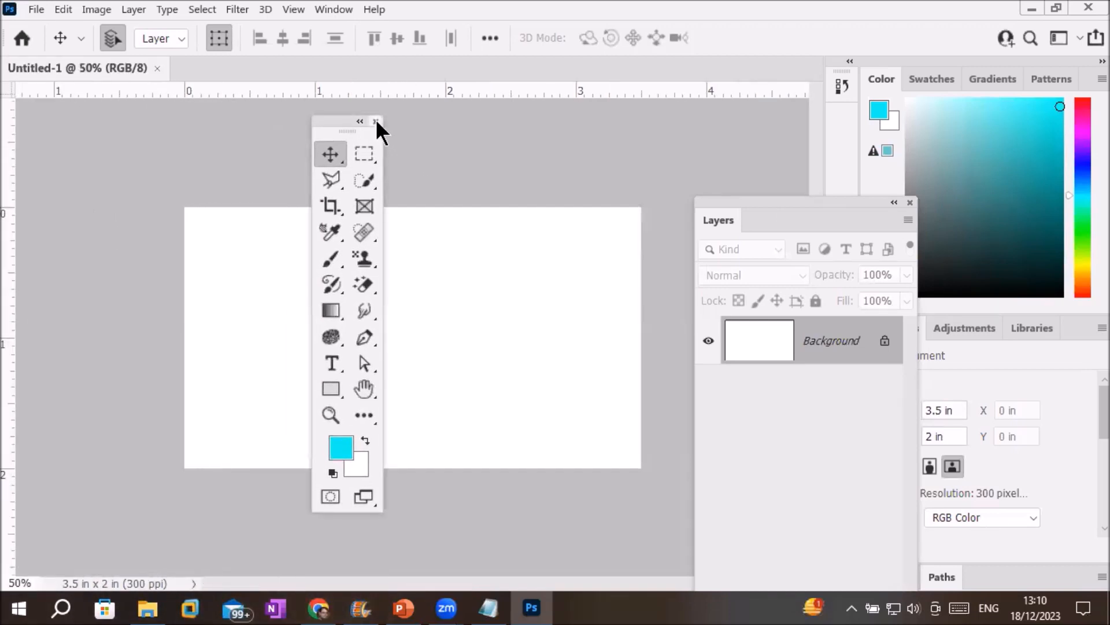
Close the floating toolbar and glance through the File and View menus.
click(376, 121)
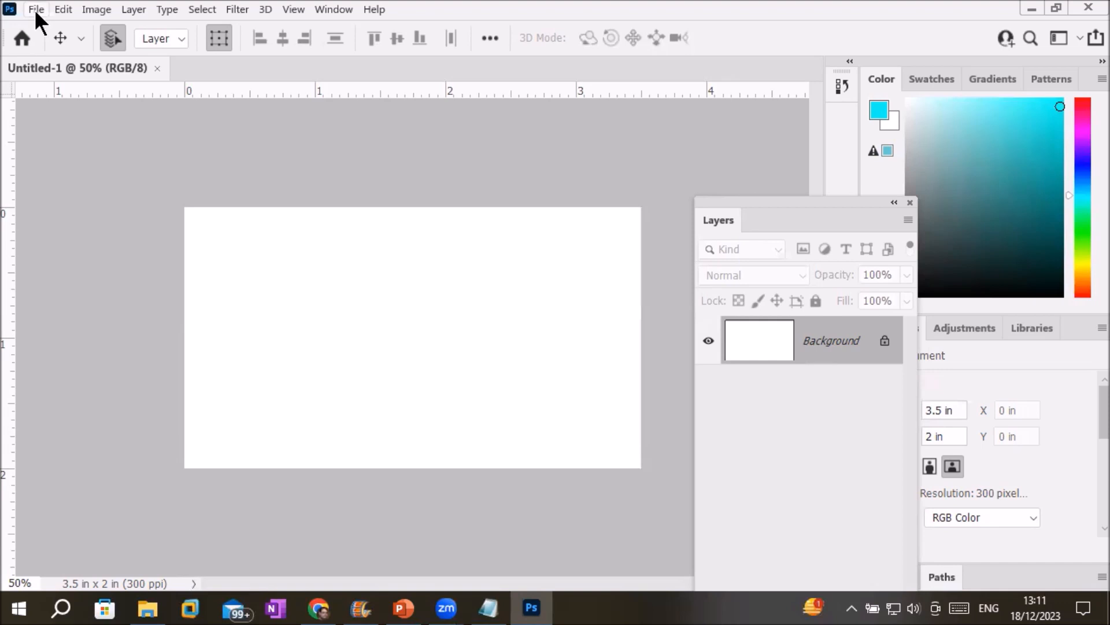
click(36, 10)
click(33, 9)
click(289, 8)
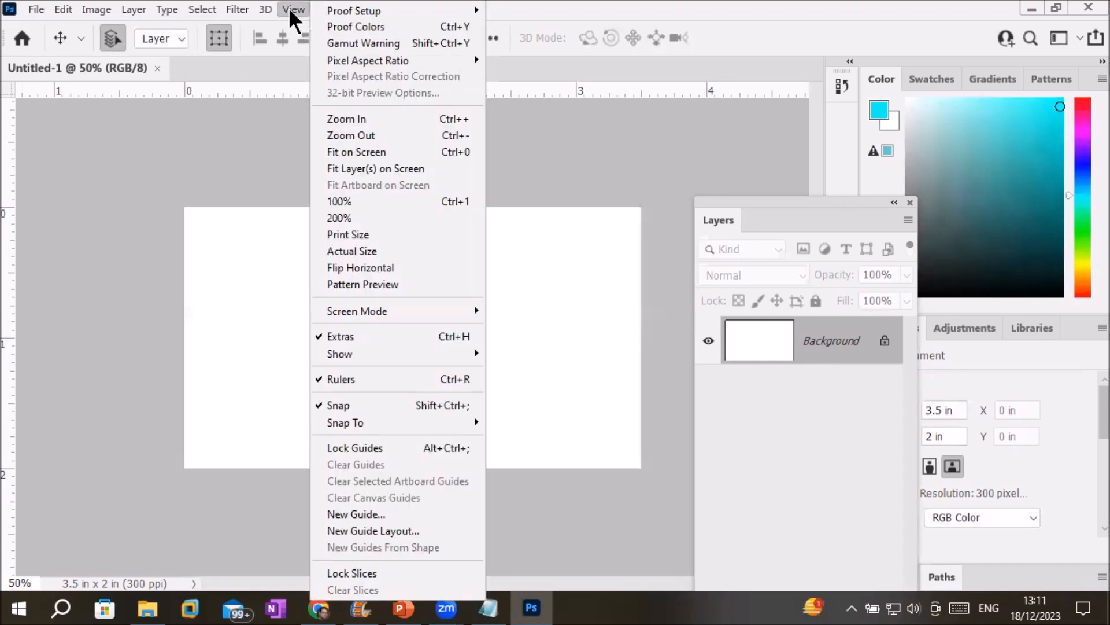
click(289, 8)
Bring up the Window menu's list of panels and workspaces.
click(318, 8)
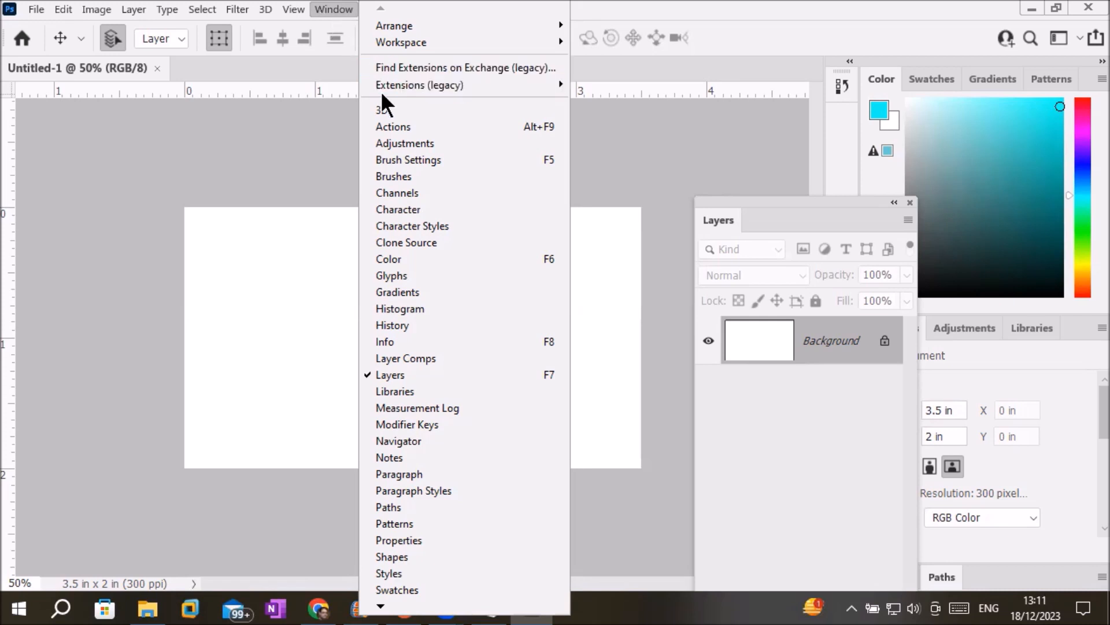
click(338, 8)
click(339, 8)
click(339, 8)
click(339, 8)
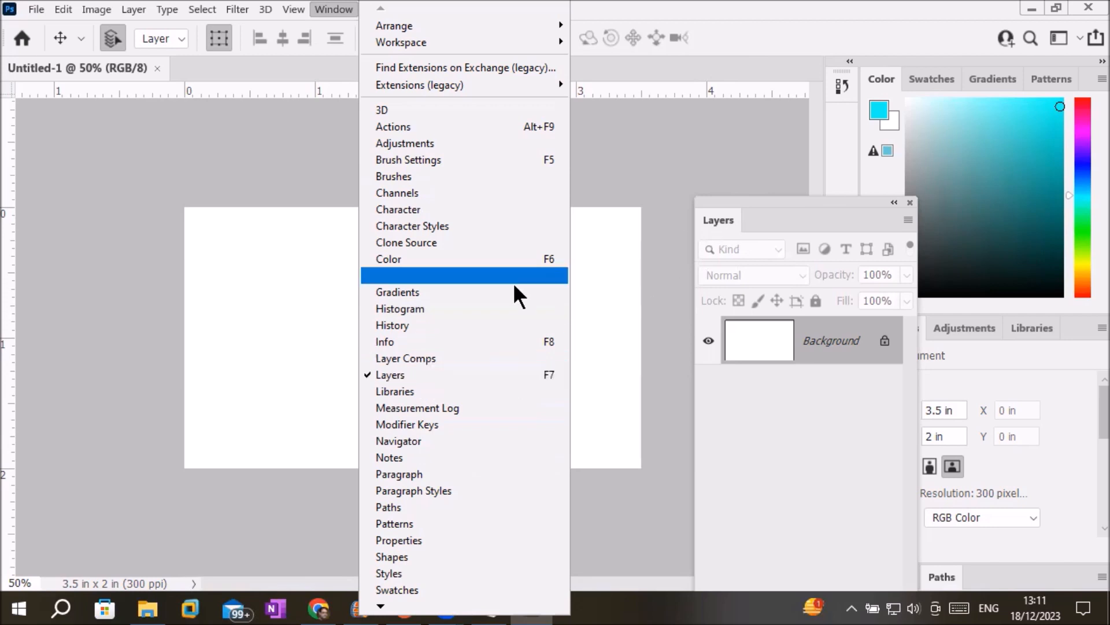
Hide the Layers panel and view the Swatches, Gradients, Patterns, Adjustments, Channels and Paths tabs.
click(383, 375)
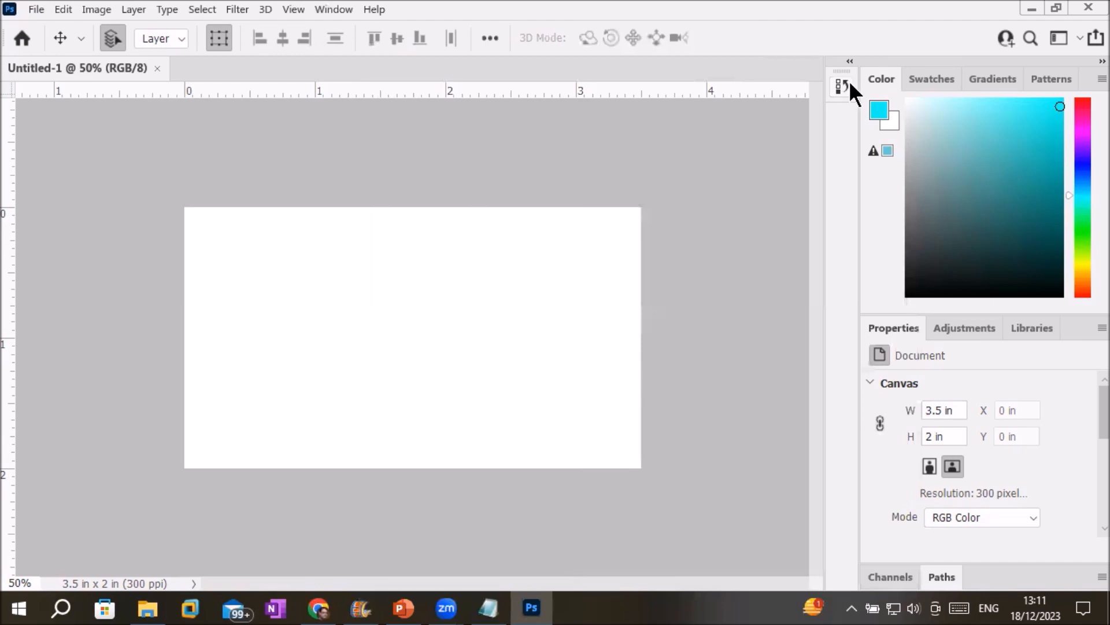
click(927, 81)
click(991, 79)
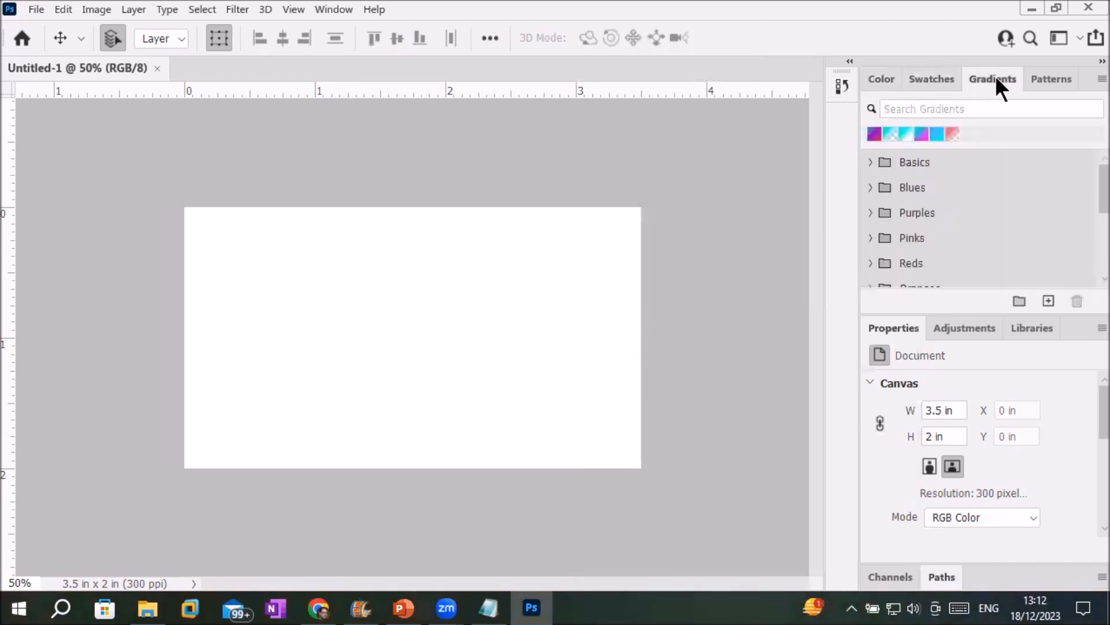
click(1049, 79)
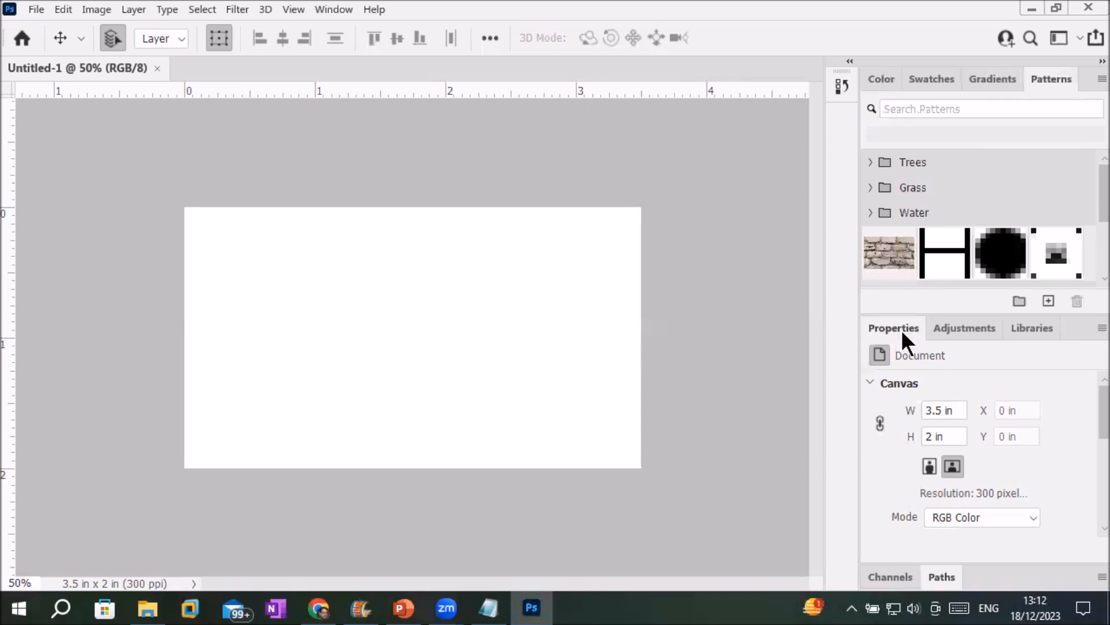
click(940, 326)
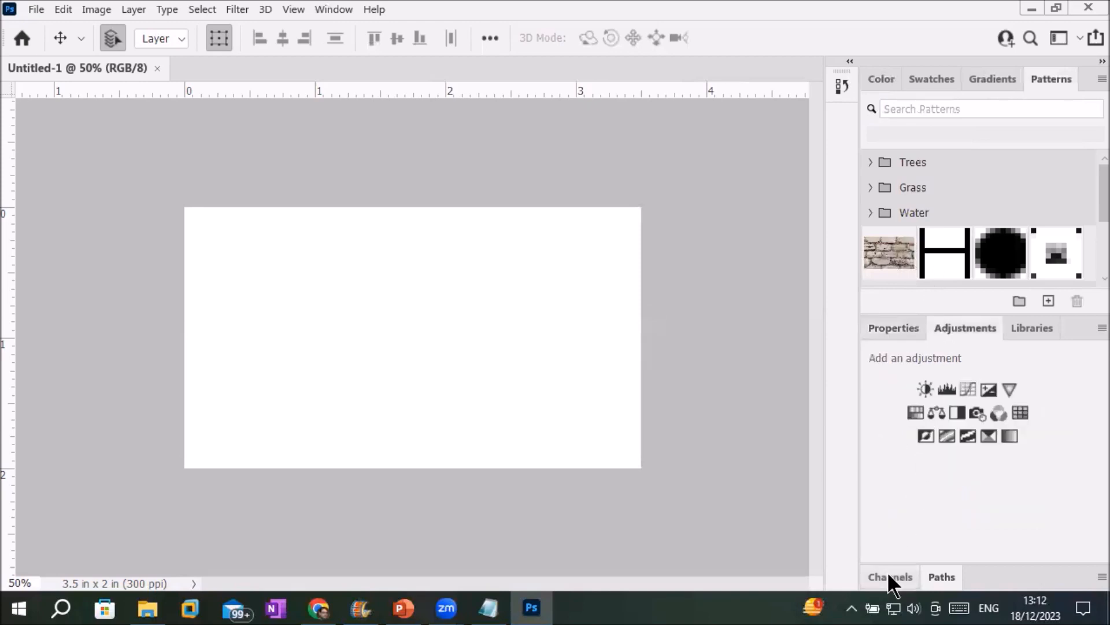
click(887, 573)
click(945, 444)
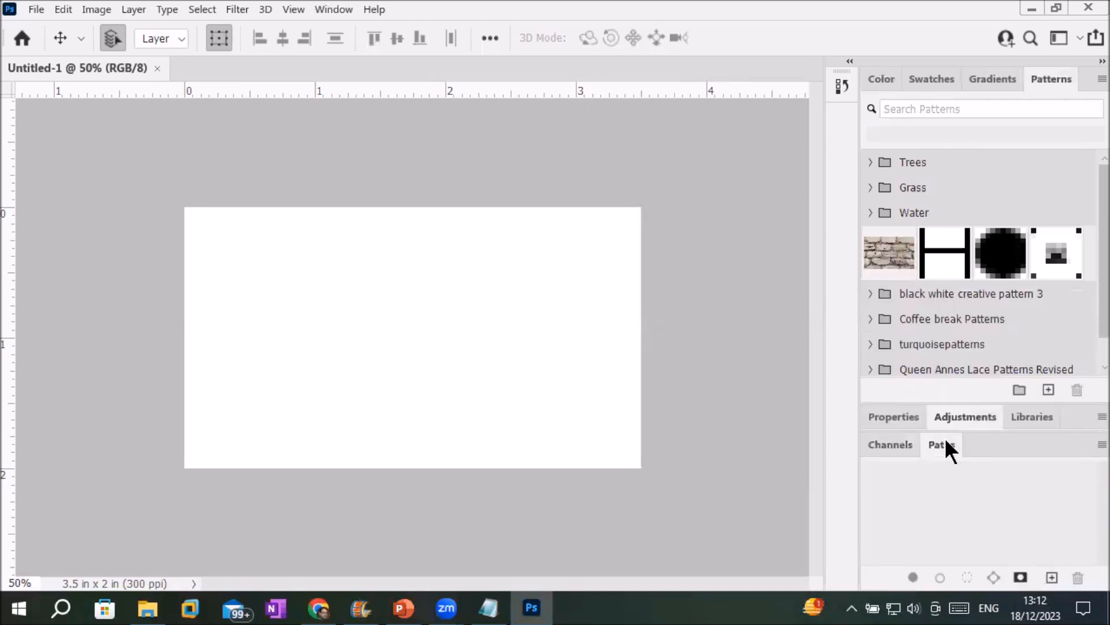
Toggle the History panel several times, then collapse the right dock to icons.
click(840, 82)
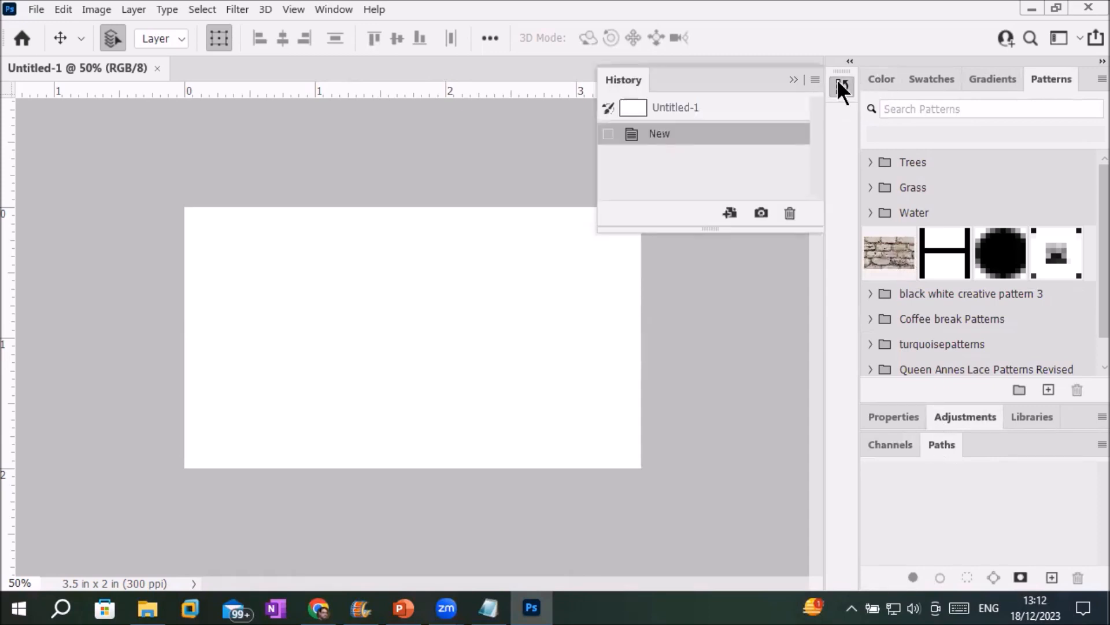
click(838, 82)
click(839, 83)
click(839, 82)
click(839, 83)
click(839, 82)
click(839, 82)
click(839, 83)
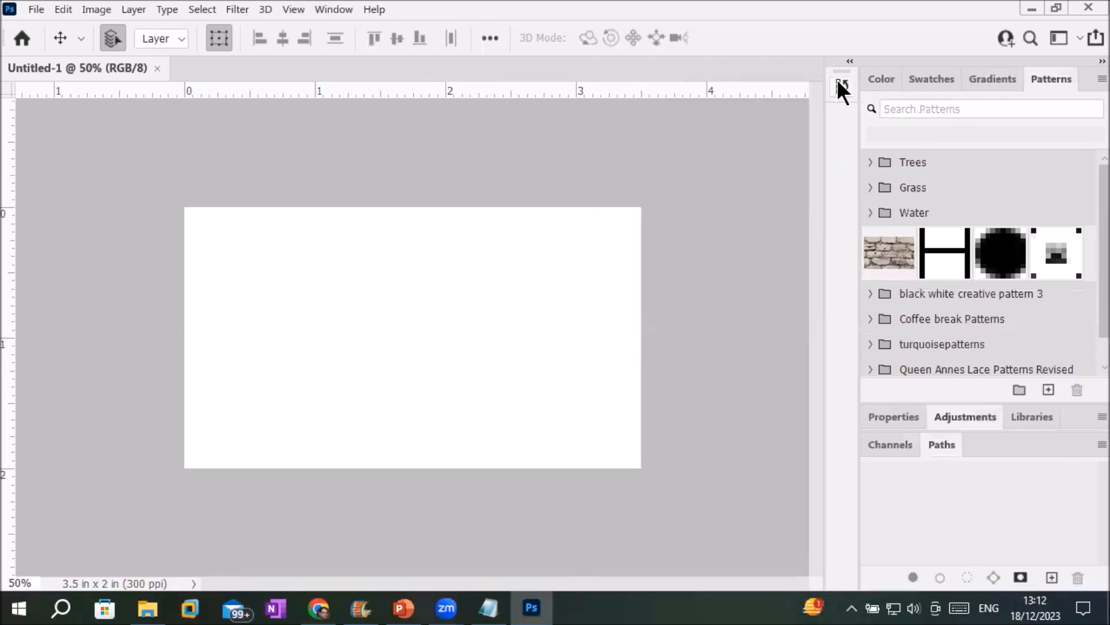
click(1097, 64)
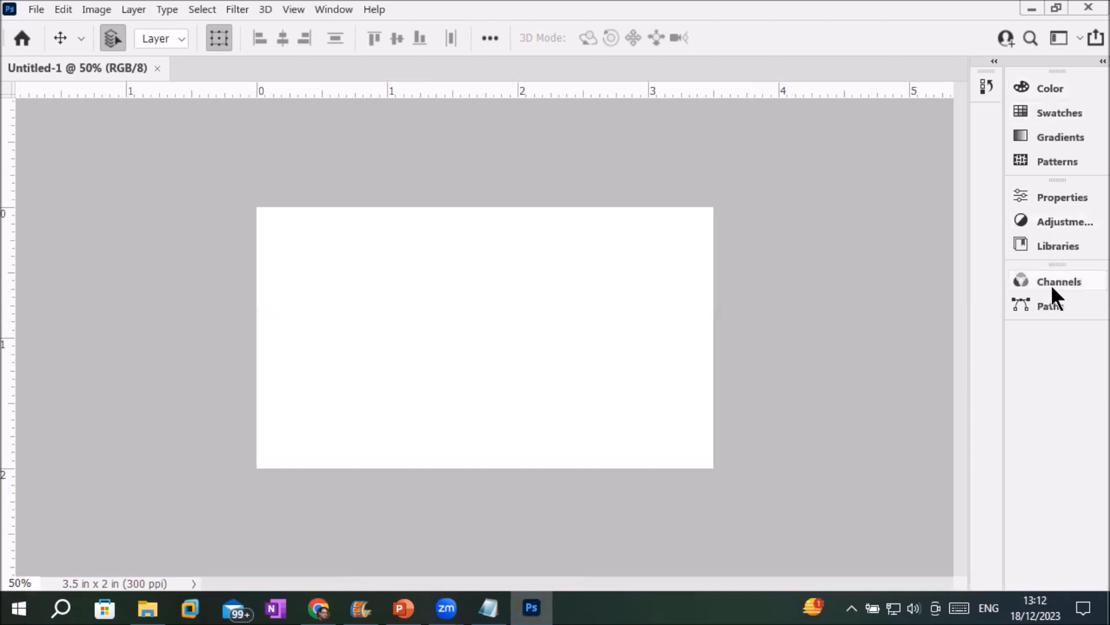
Undock and close the Paths, Properties, Channels, Color and History panel groups one by one.
drag(1046, 311, 1036, 289)
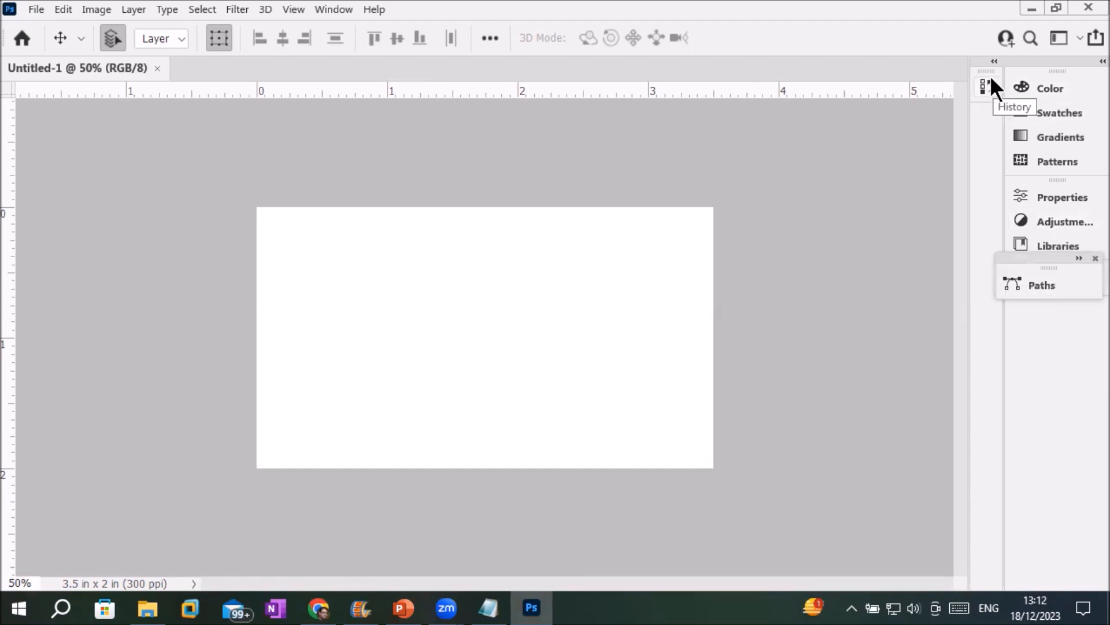
click(1095, 259)
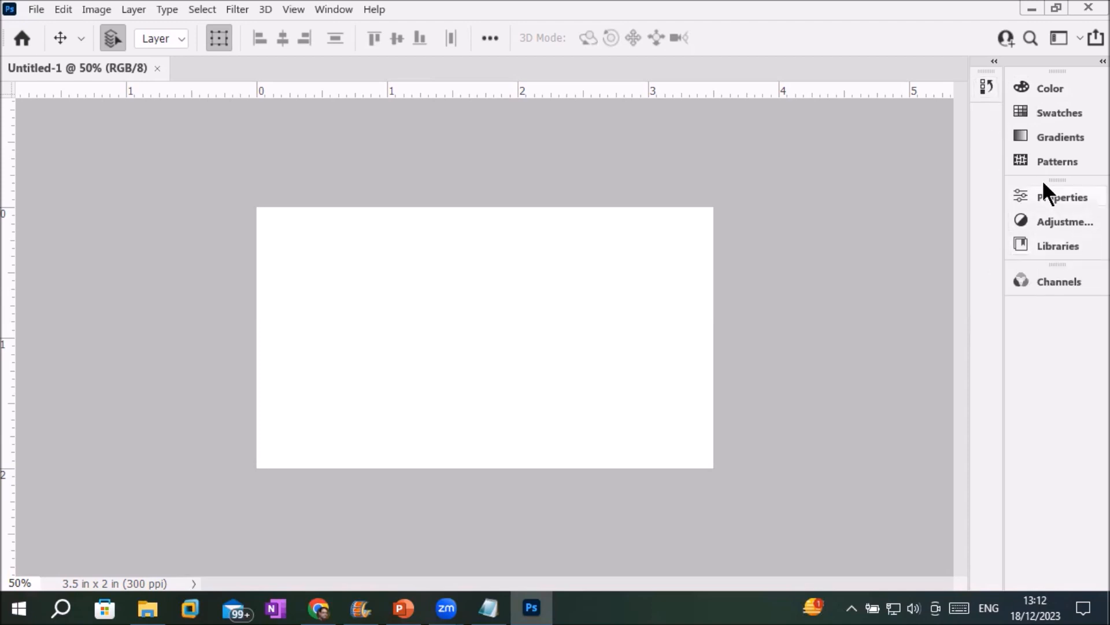
drag(1043, 175, 643, 190)
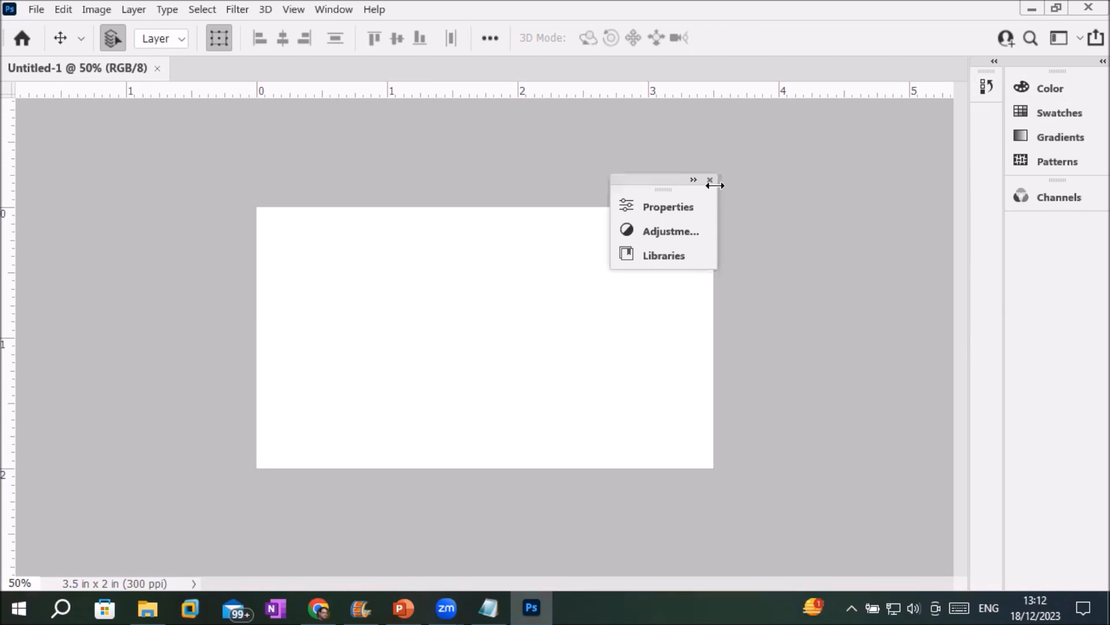
click(710, 179)
drag(1057, 179, 663, 243)
click(717, 228)
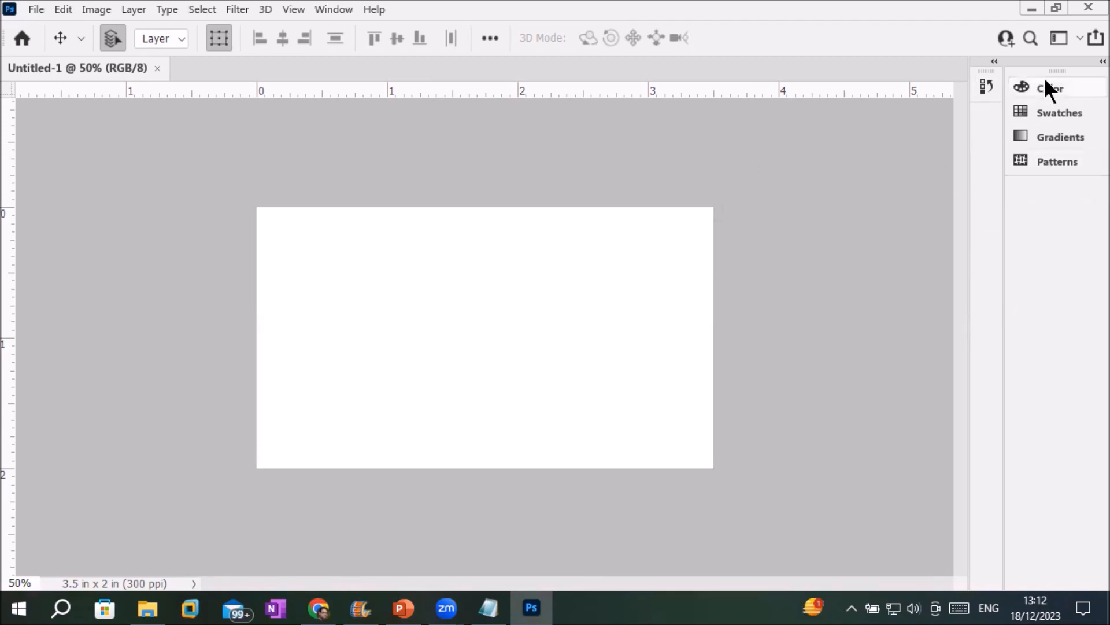
drag(1050, 71, 702, 246)
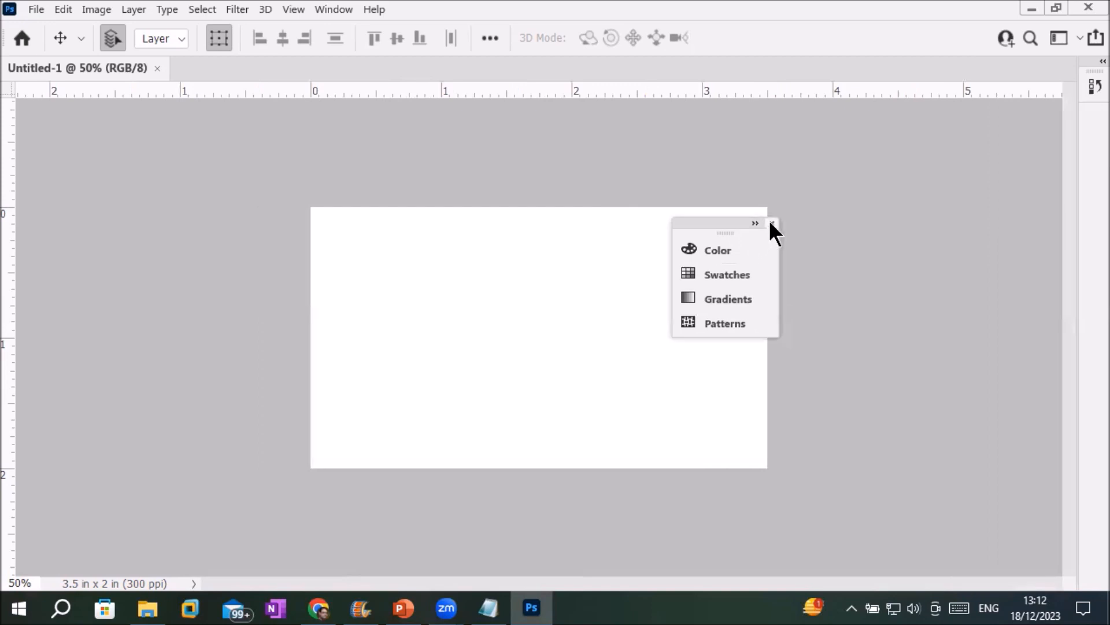
click(771, 222)
drag(1086, 74, 711, 191)
click(707, 180)
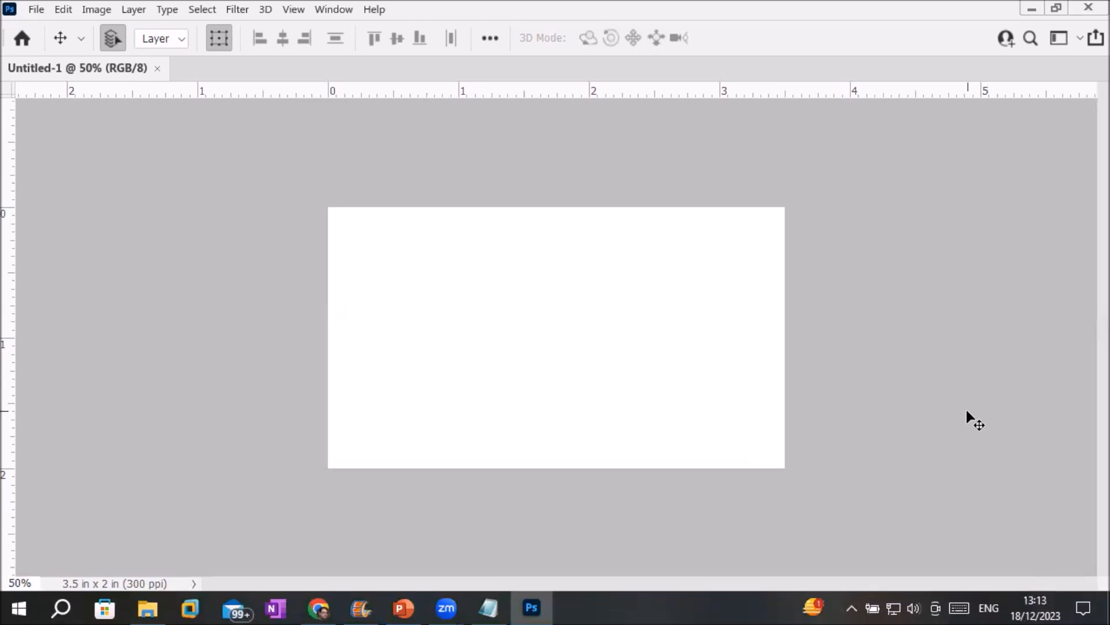
Browse the Window > Workspace submenu without choosing, then reopen it.
click(331, 10)
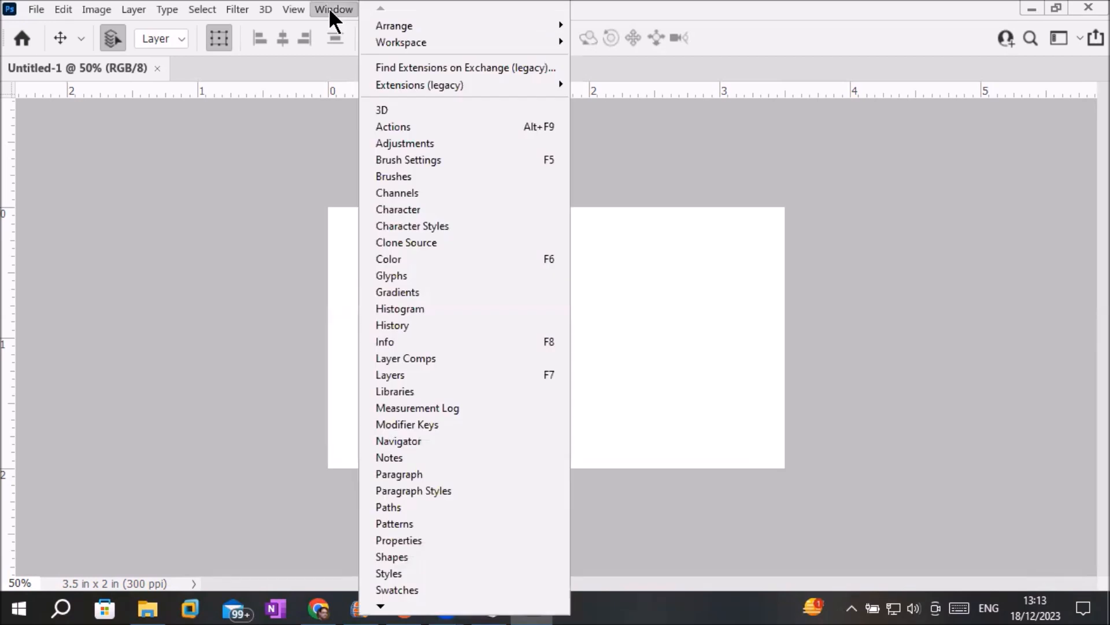
mouse_move(382, 47)
mouse_move(433, 47)
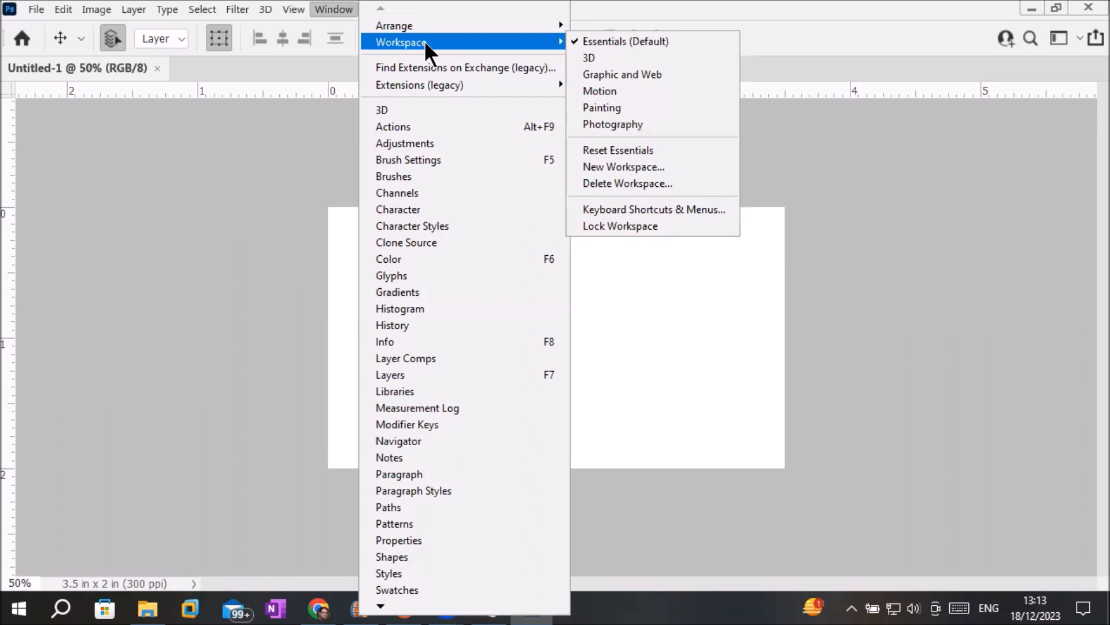
click(311, 237)
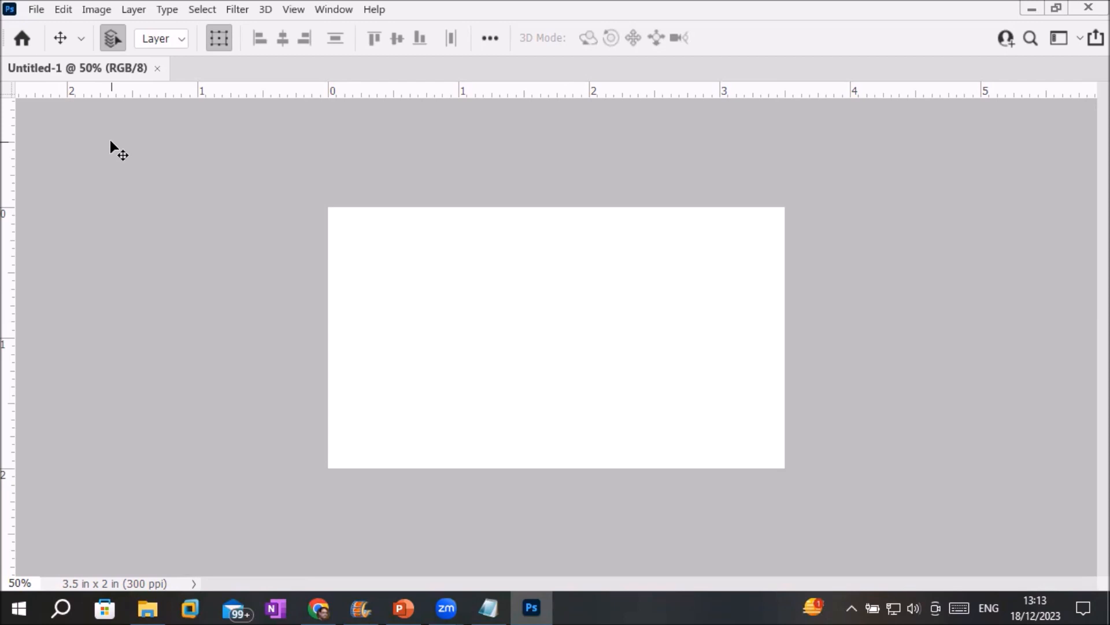
click(334, 8)
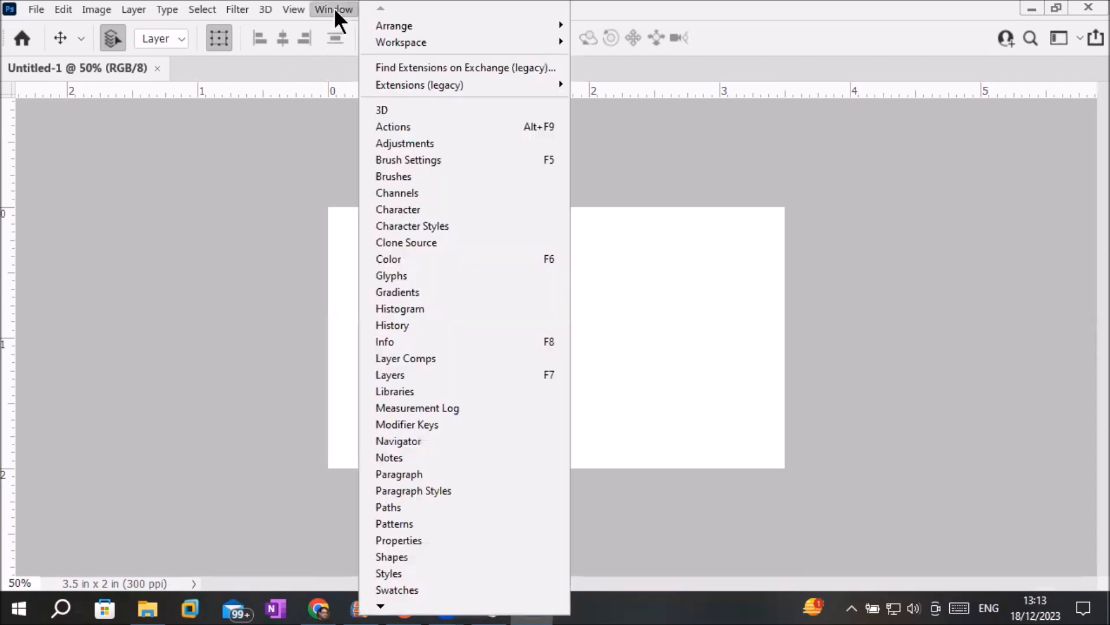
mouse_move(433, 46)
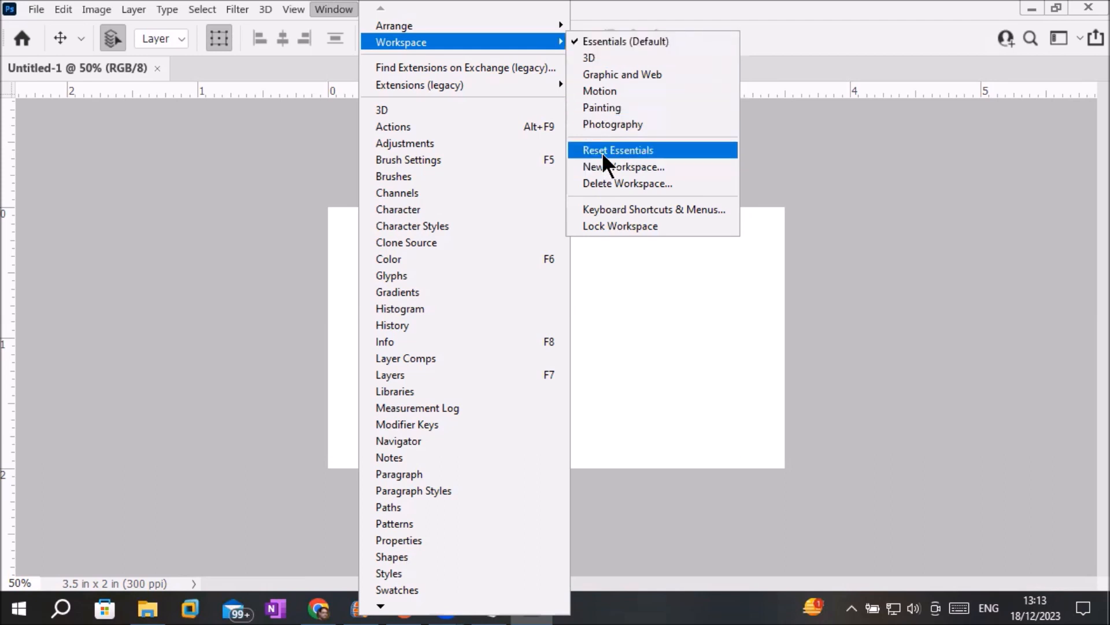
Reset the Essentials workspace and switch the tools panel to two columns.
click(604, 163)
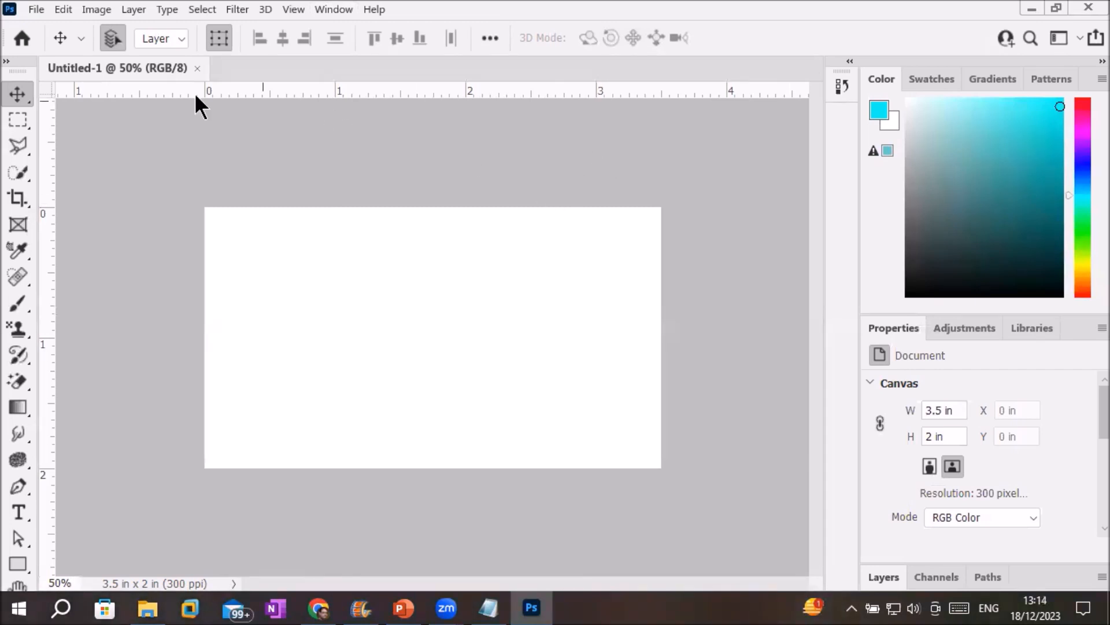
click(9, 62)
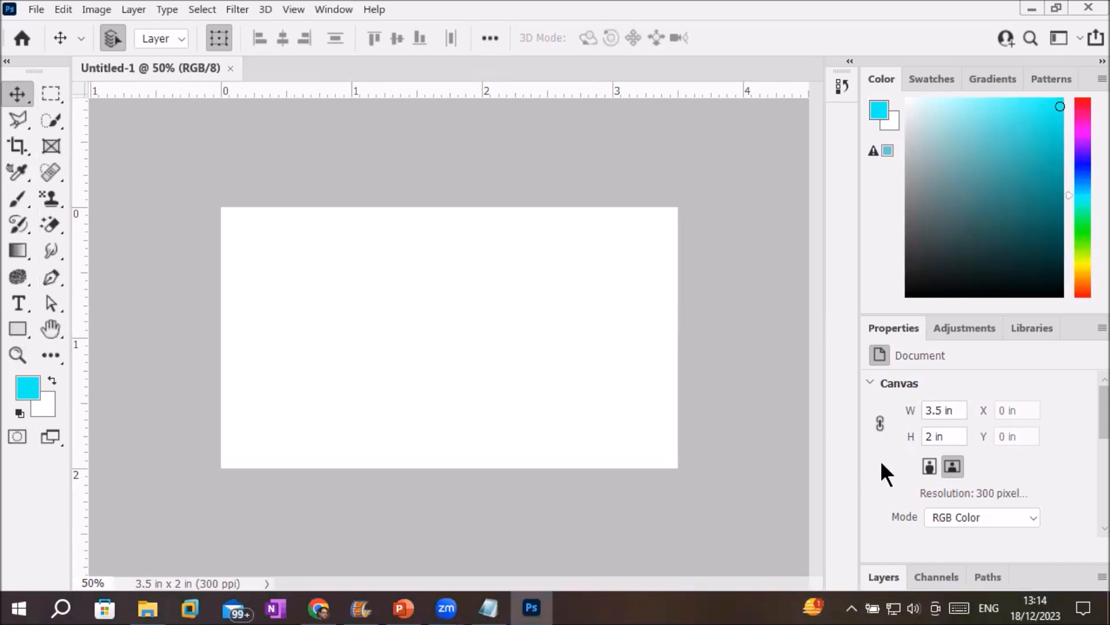
click(324, 9)
mouse_move(435, 44)
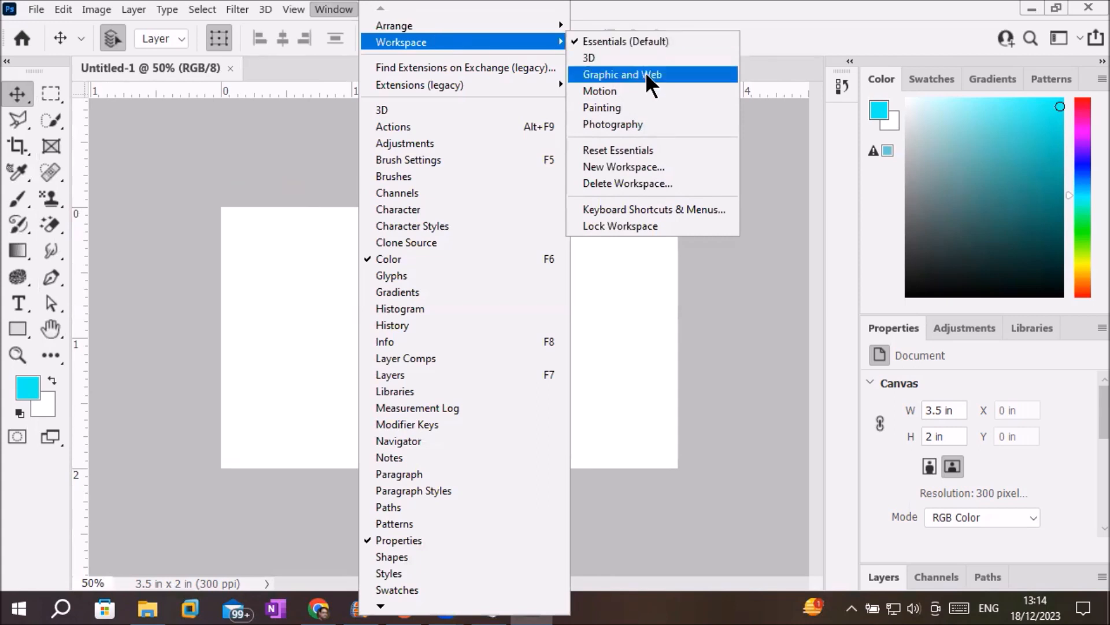
Float the tools panel over the canvas, then reset Essentials to redock it.
click(642, 150)
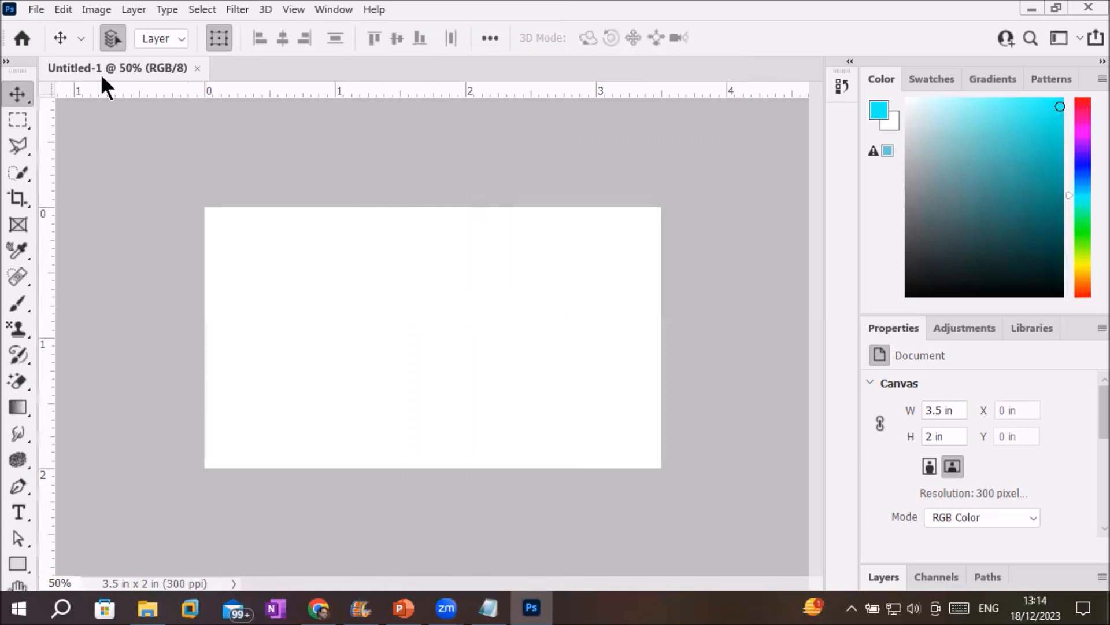
drag(23, 65, 758, 136)
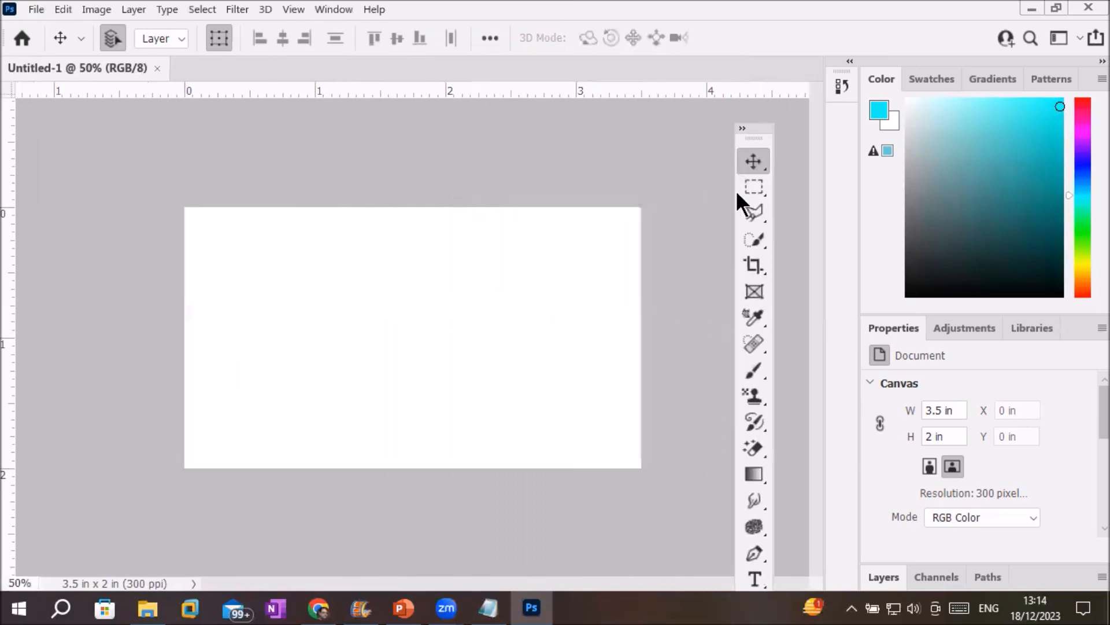
click(333, 9)
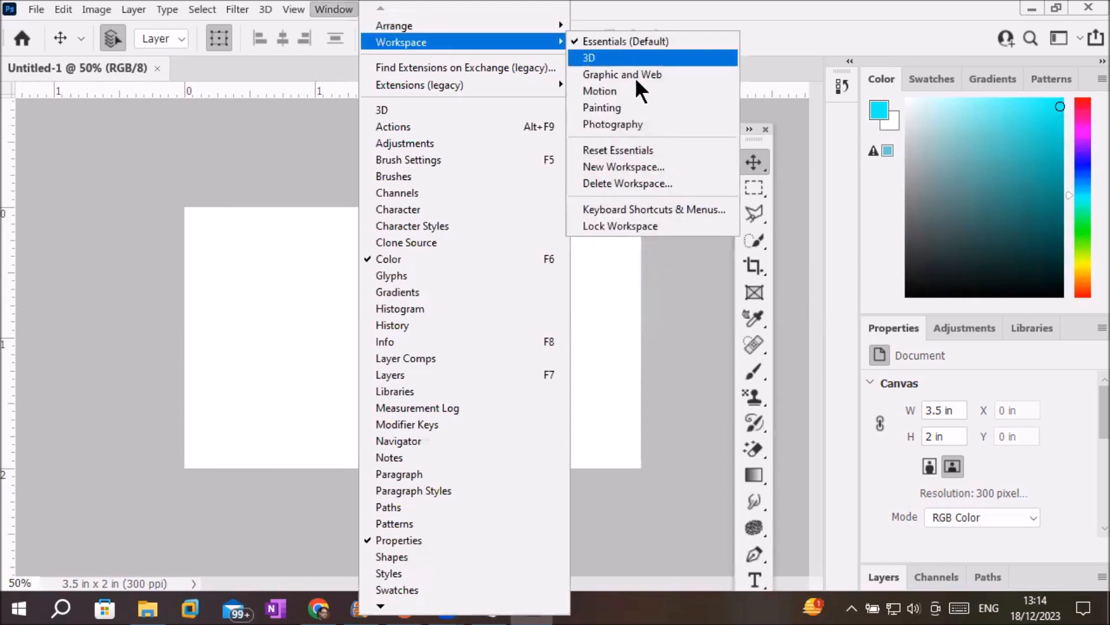
click(651, 151)
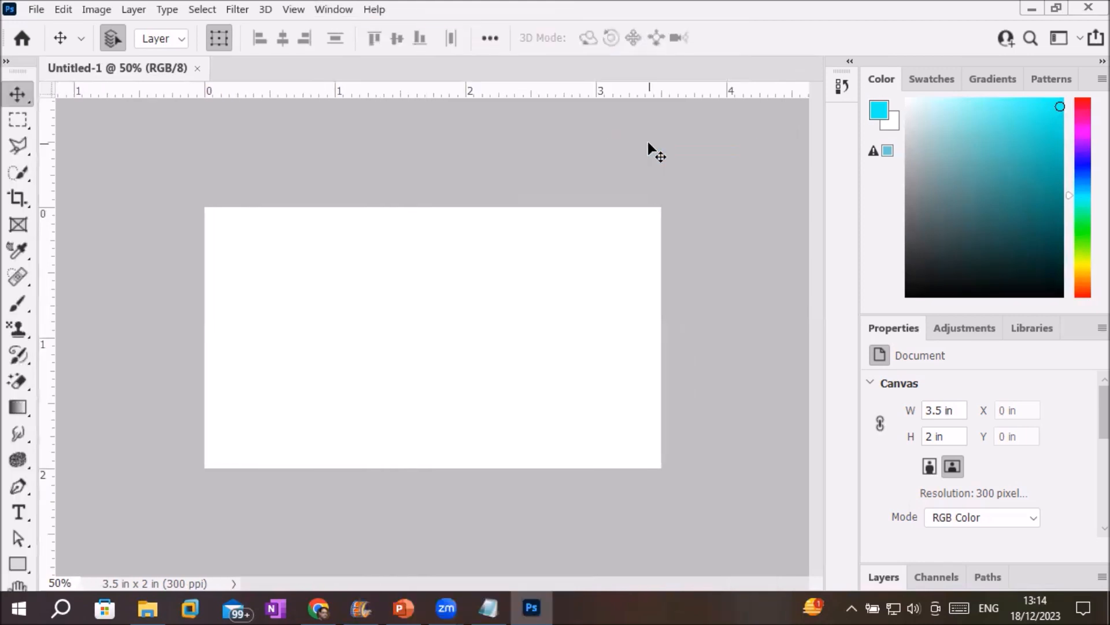
Undock Swatches and Layers into floating panels, then close Swatches.
click(920, 79)
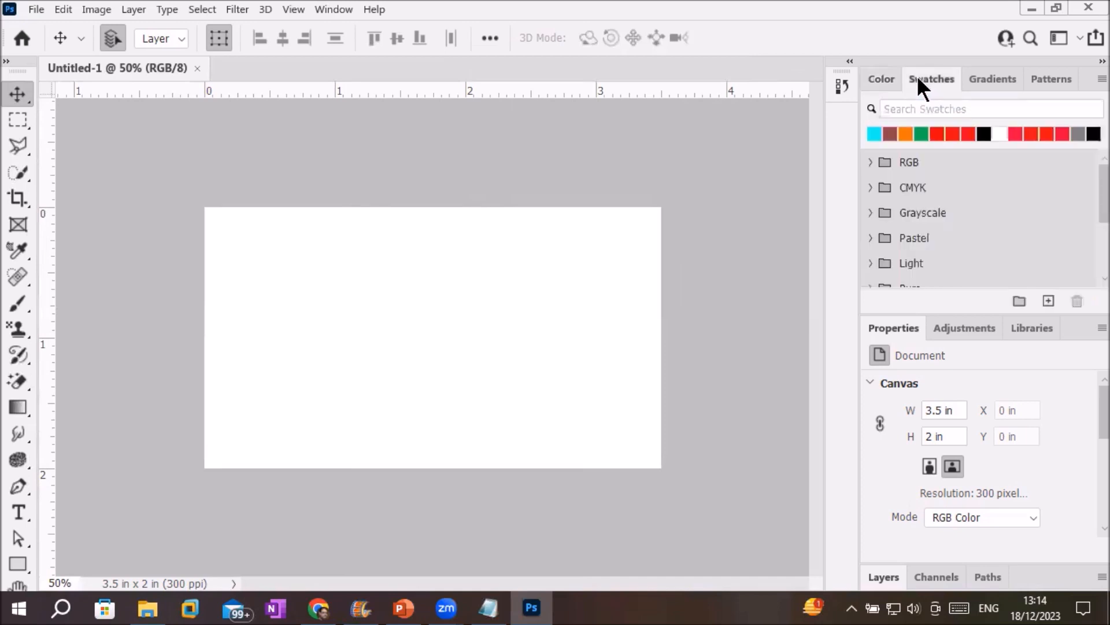
drag(924, 75, 283, 195)
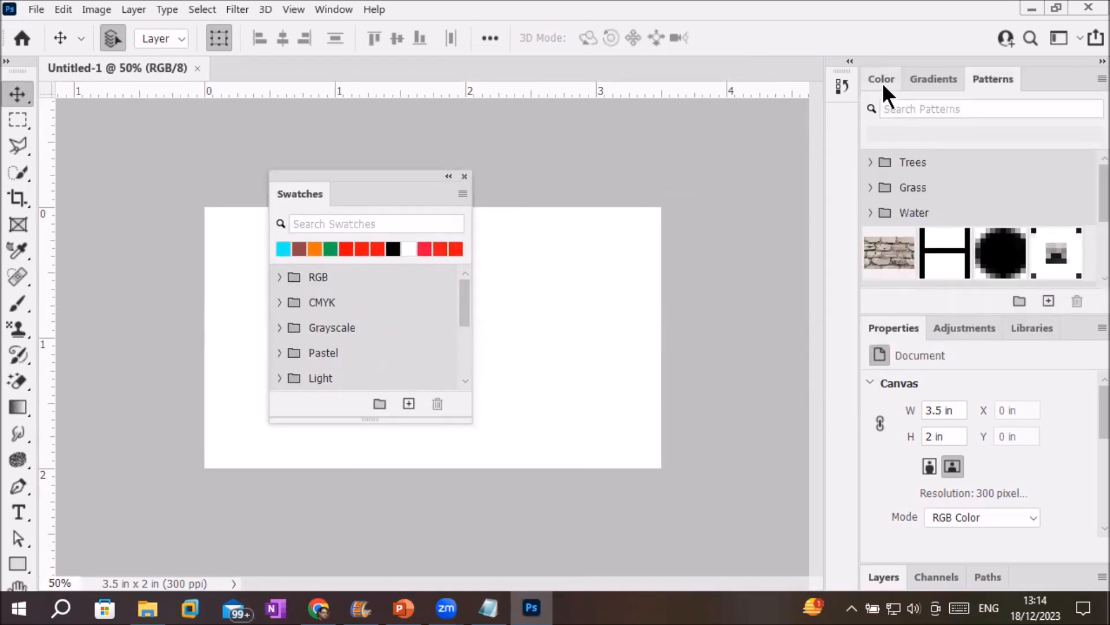
click(880, 568)
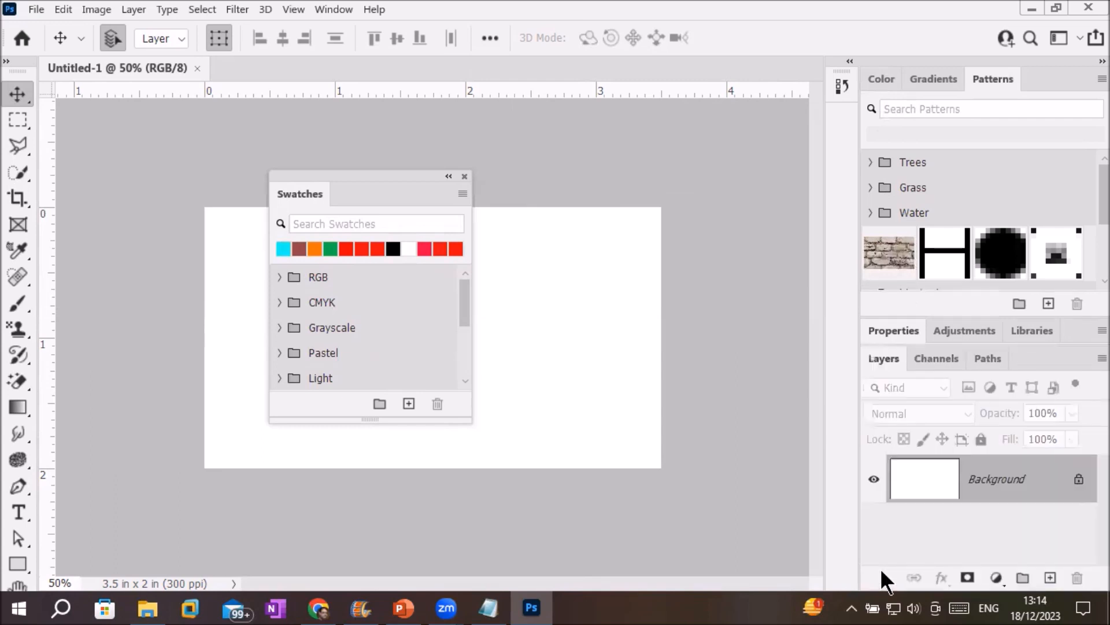
drag(877, 354, 557, 166)
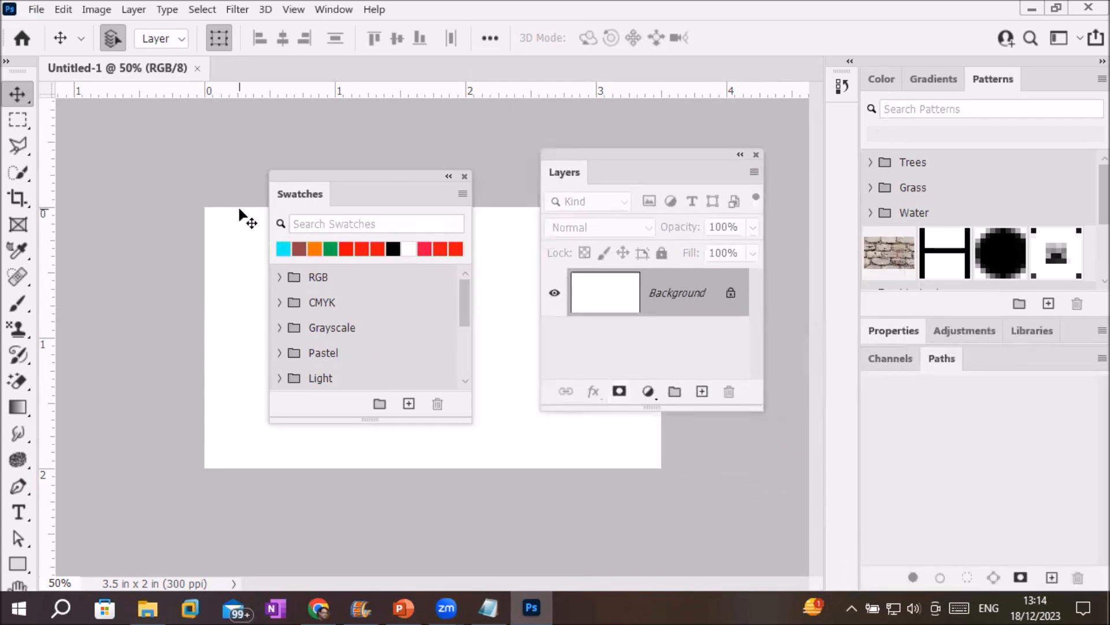
click(464, 177)
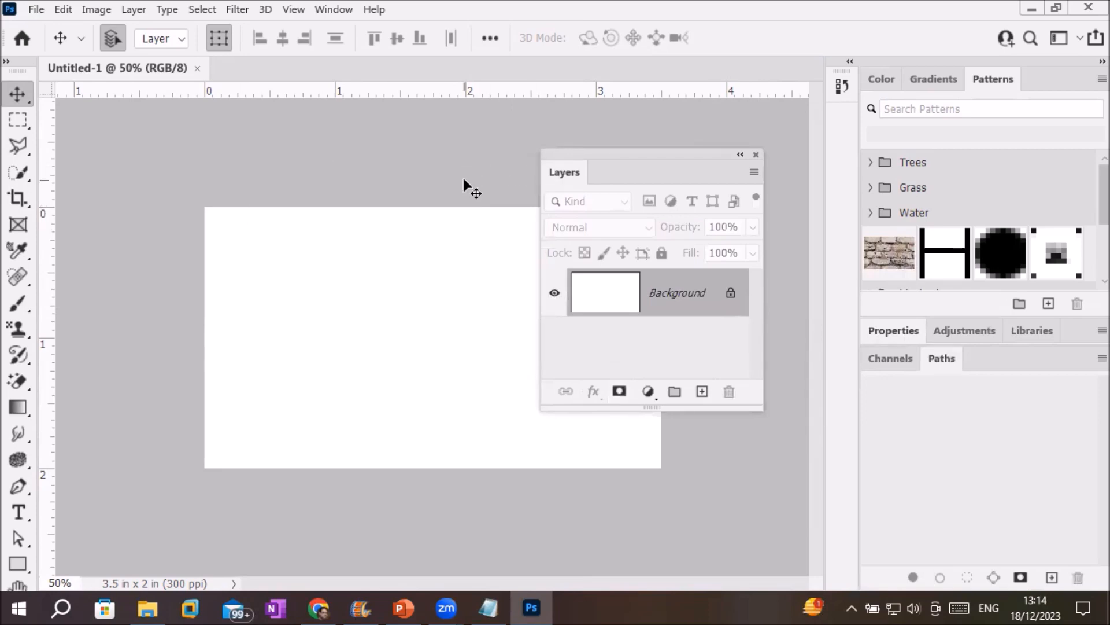
click(332, 7)
mouse_move(435, 45)
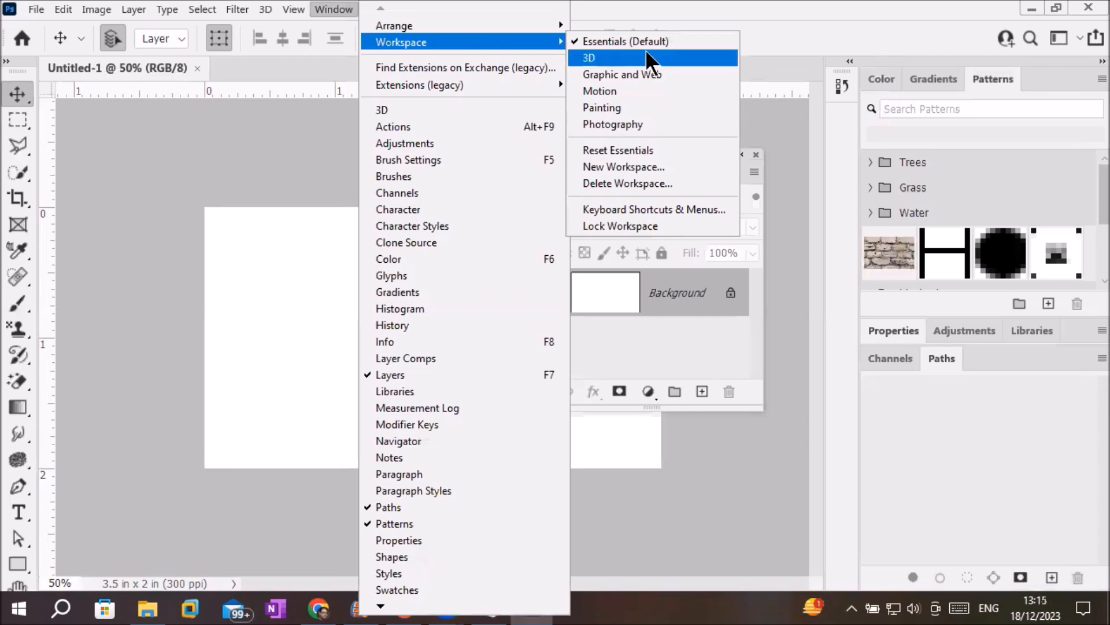
Reset Essentials so Layers redocks with Channels and Paths, then reopen the workspace list.
click(647, 150)
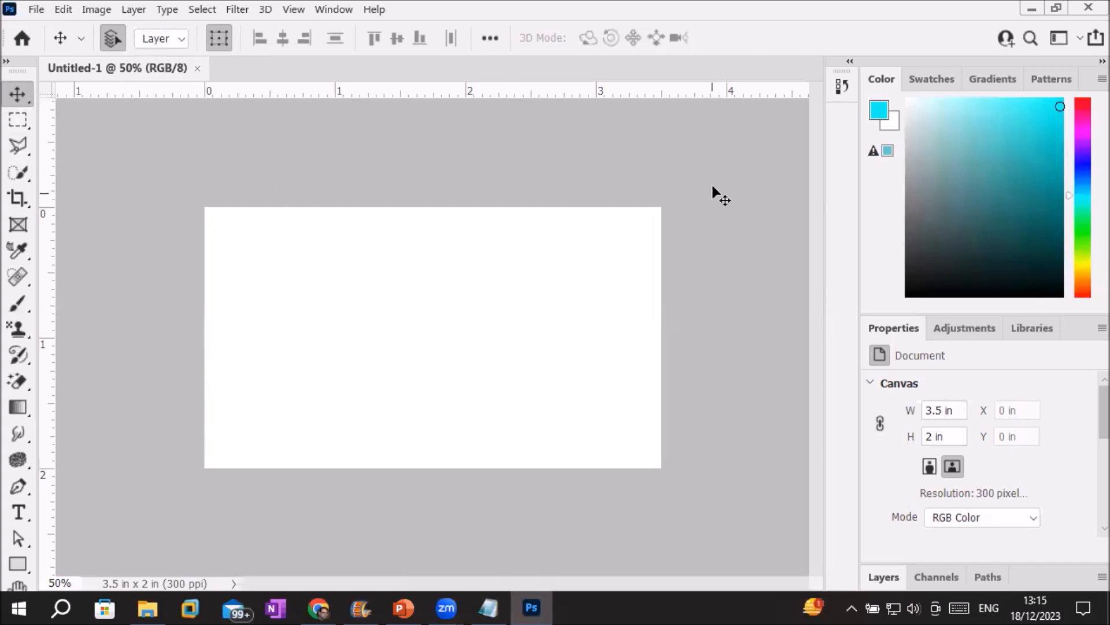
click(323, 7)
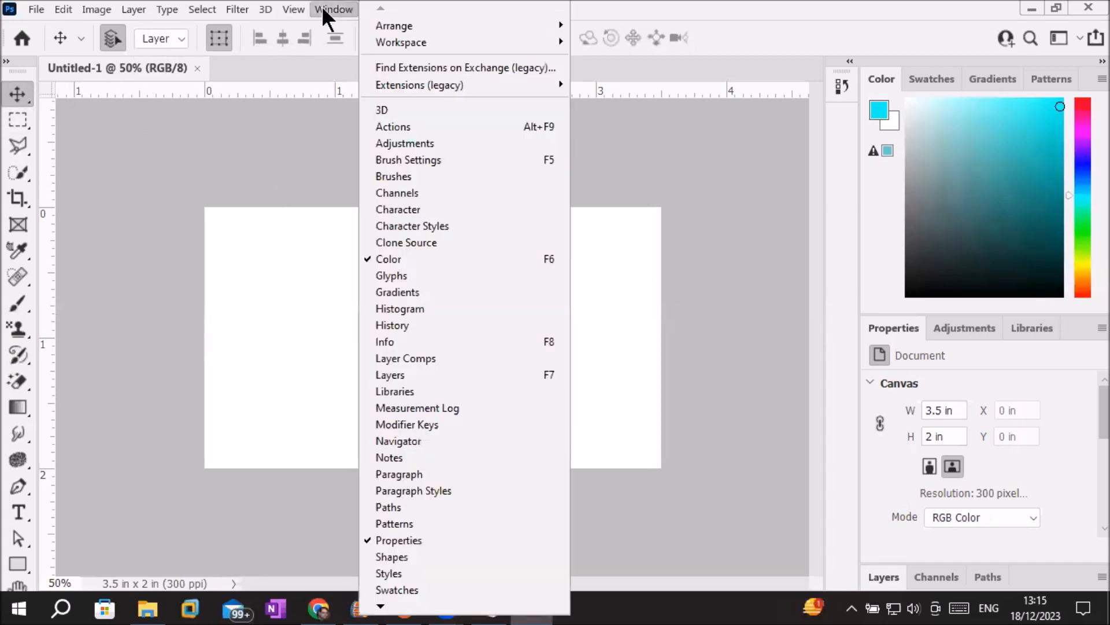
mouse_move(435, 51)
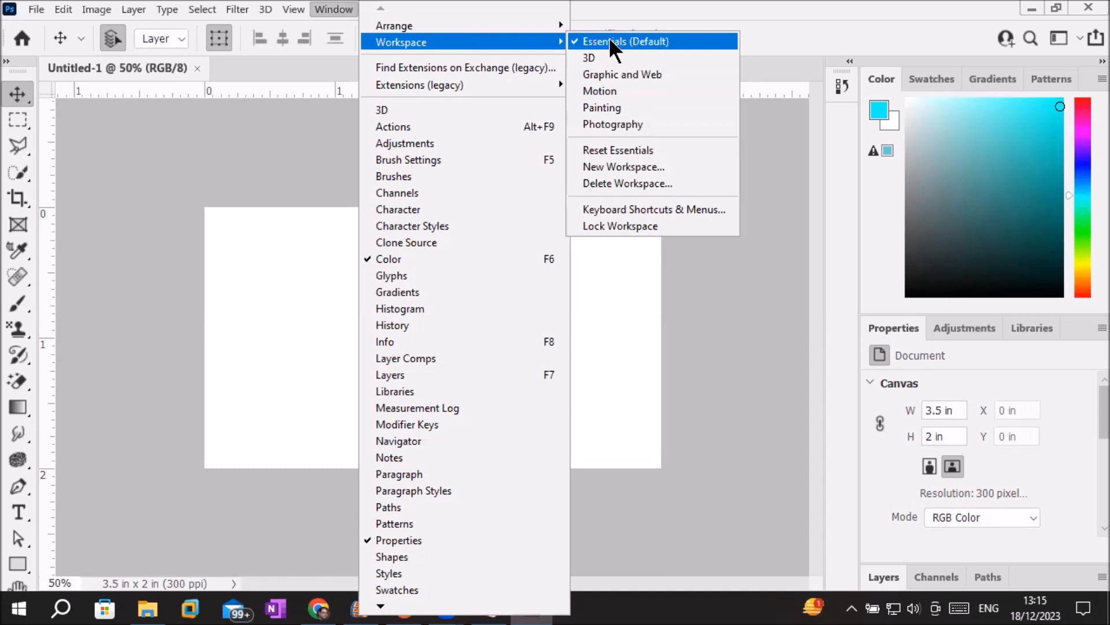
Choose Essentials (Default), toggle History, and view the Swatches, Gradients and Patterns tabs.
click(611, 43)
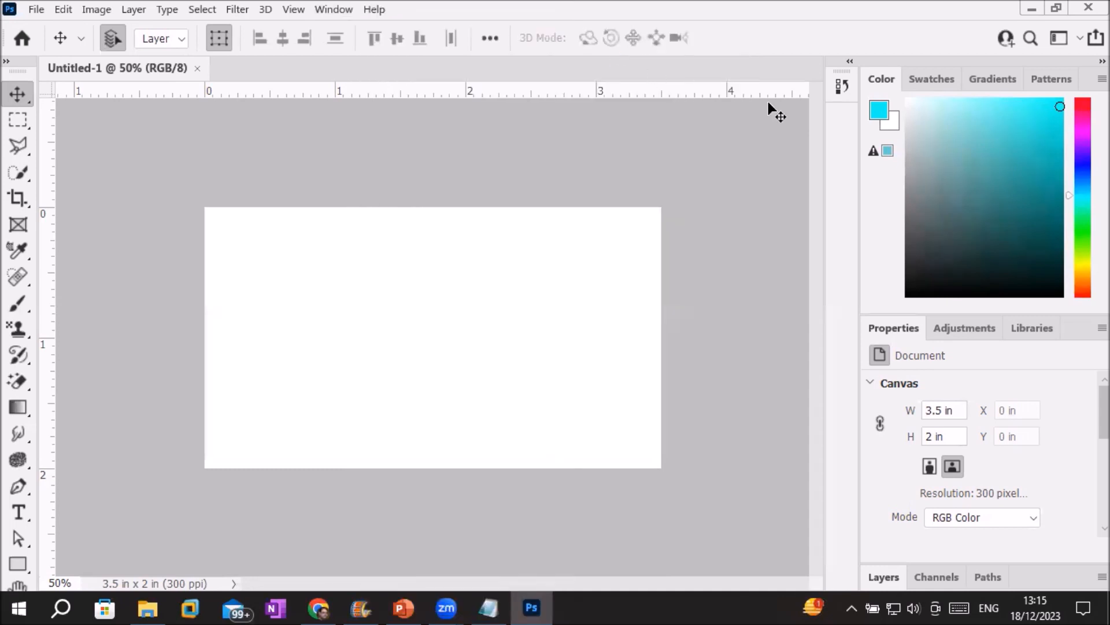
click(838, 88)
click(840, 87)
click(921, 78)
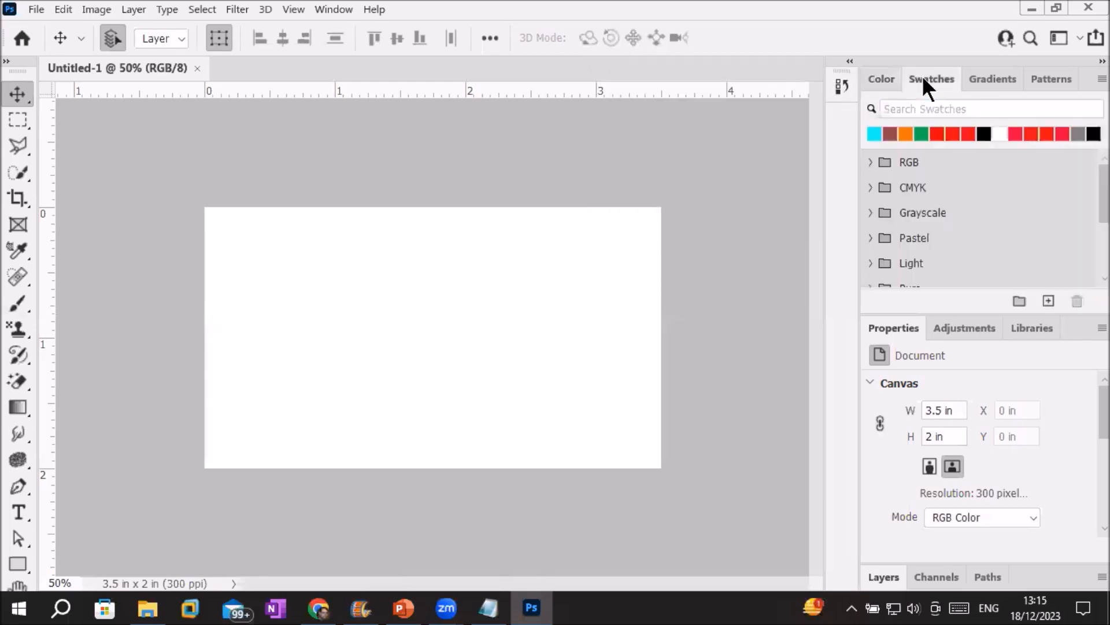
click(977, 80)
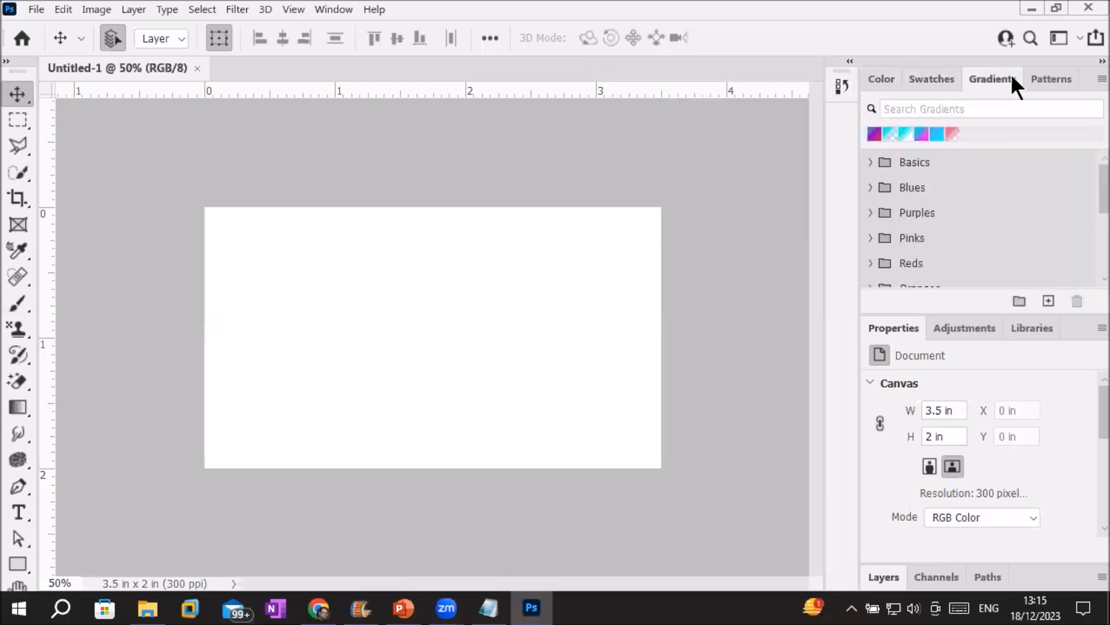
click(1049, 80)
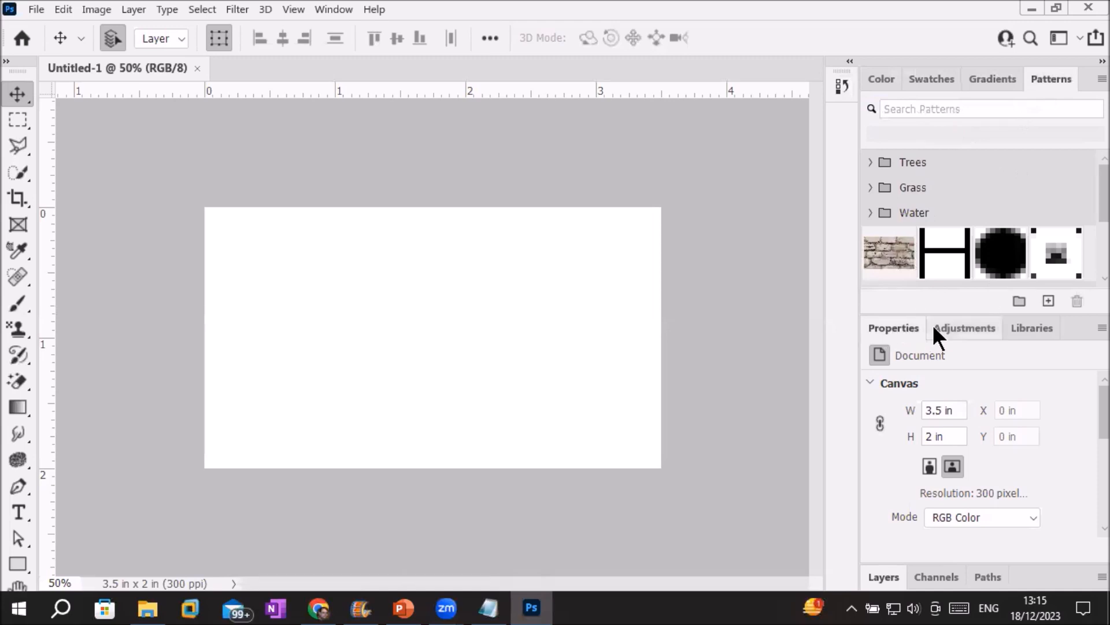
View the Adjustments, Libraries, Layers, Channels and Paths tabs, then toggle History again.
click(947, 326)
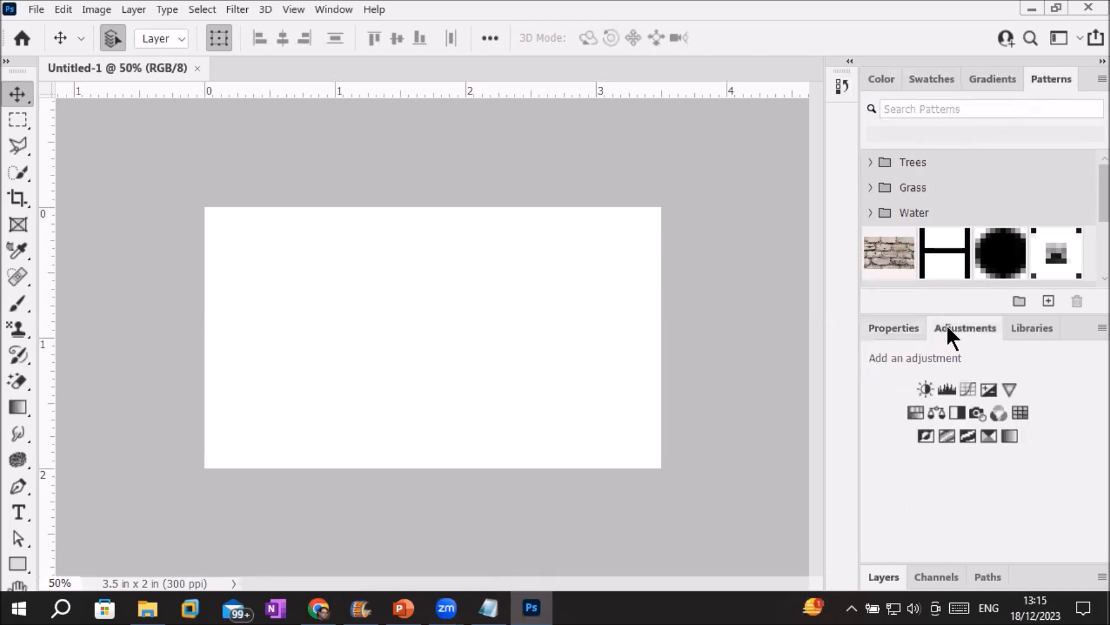
click(1032, 325)
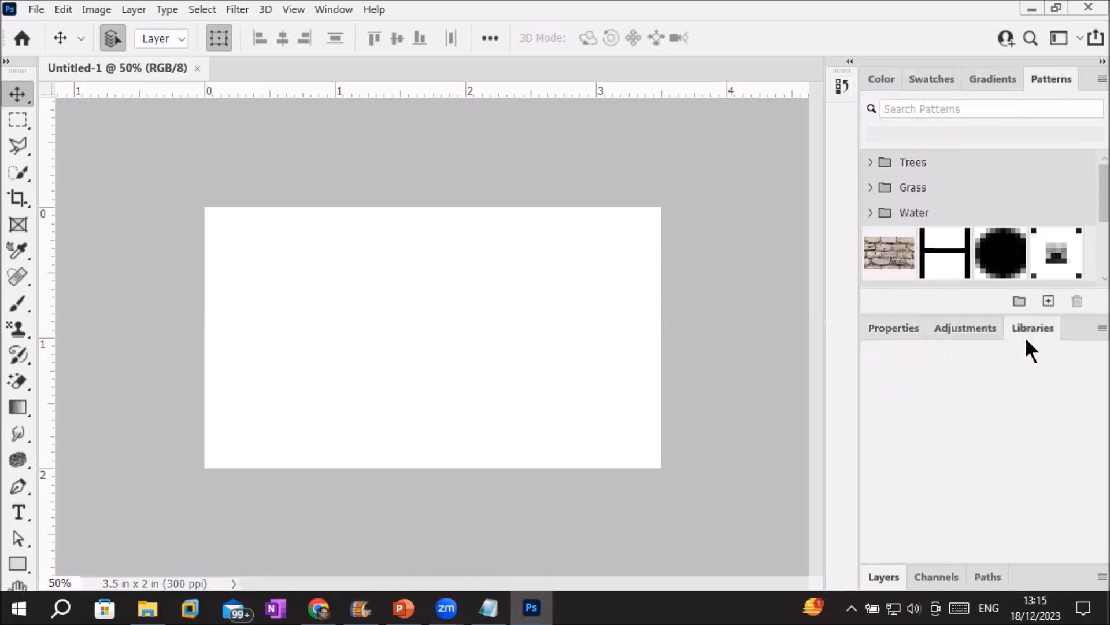
click(884, 575)
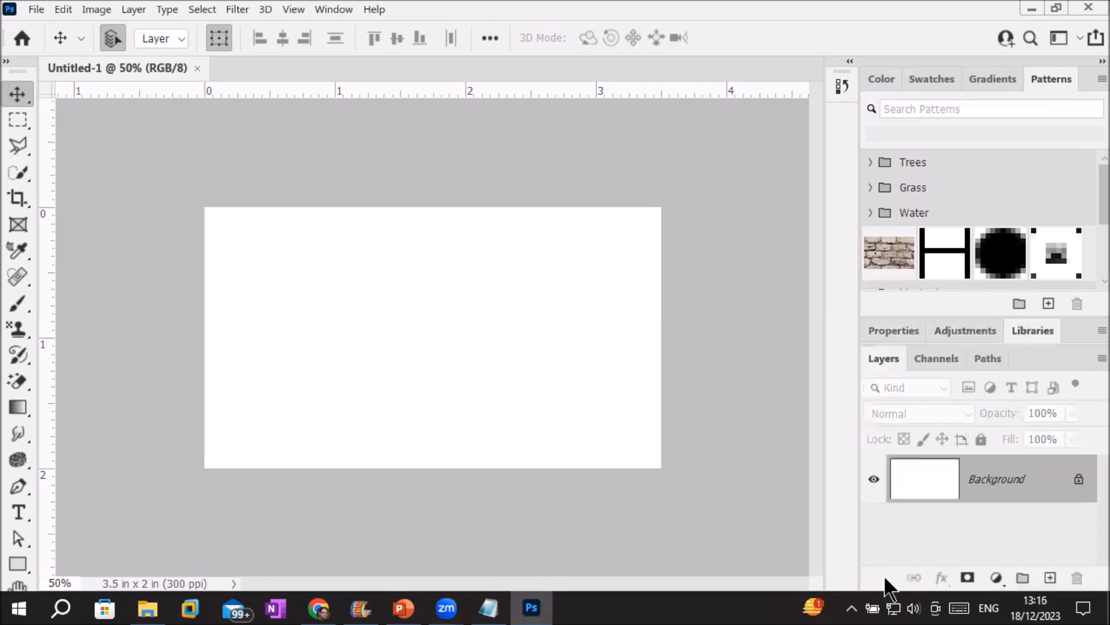
click(937, 357)
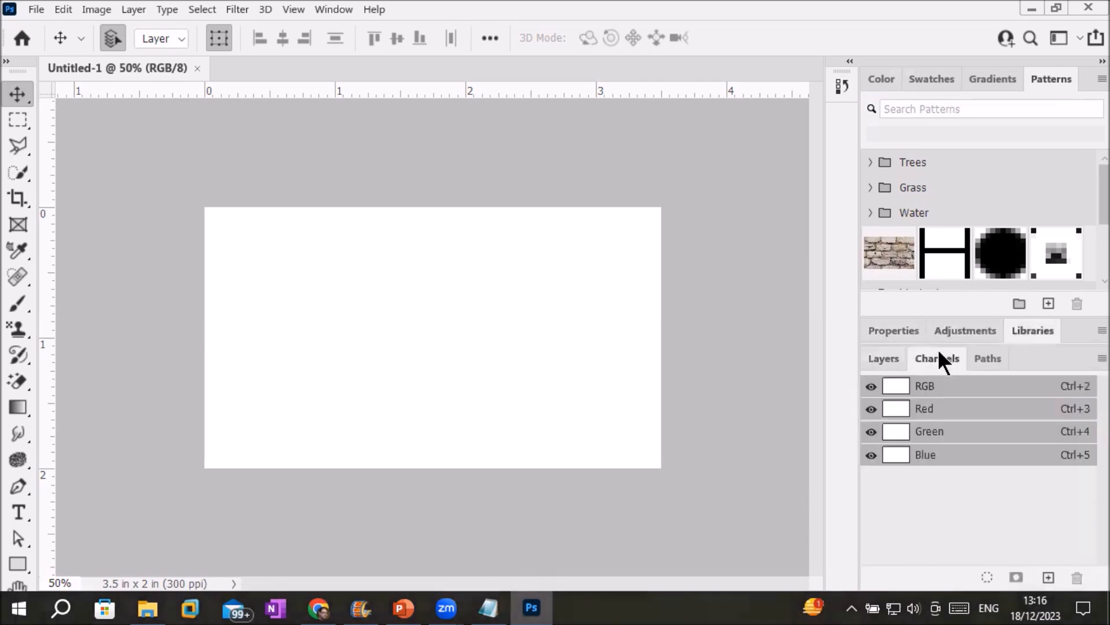
click(994, 365)
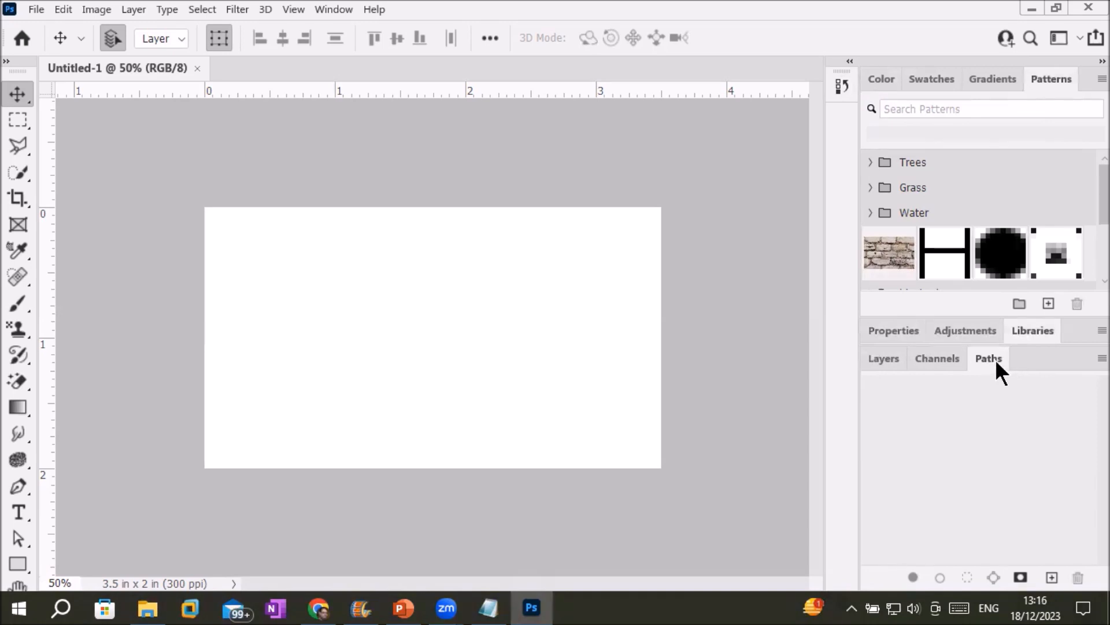
click(838, 84)
click(838, 84)
Move the Layers panel into the top group and put it at the front.
click(879, 360)
drag(879, 356, 887, 72)
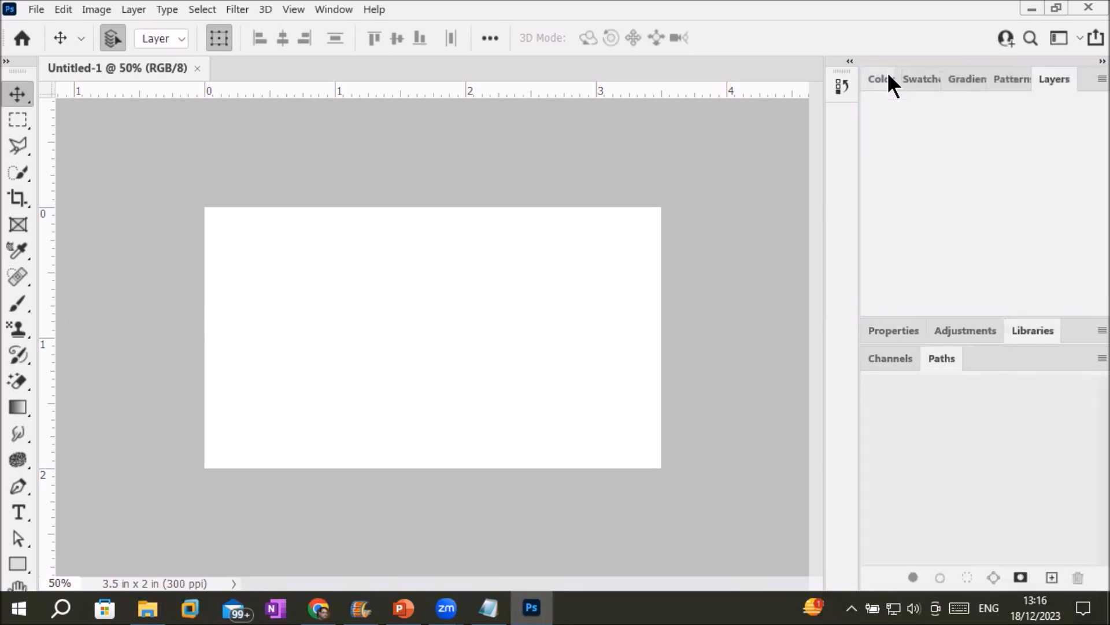
click(878, 361)
click(948, 359)
click(890, 358)
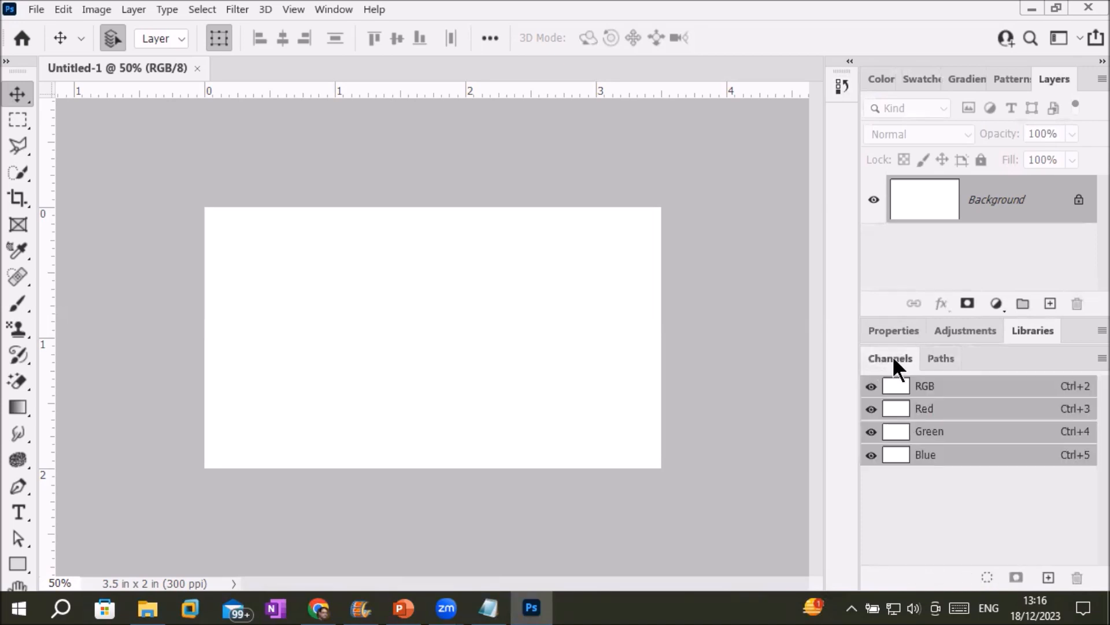
click(943, 355)
click(893, 356)
click(941, 359)
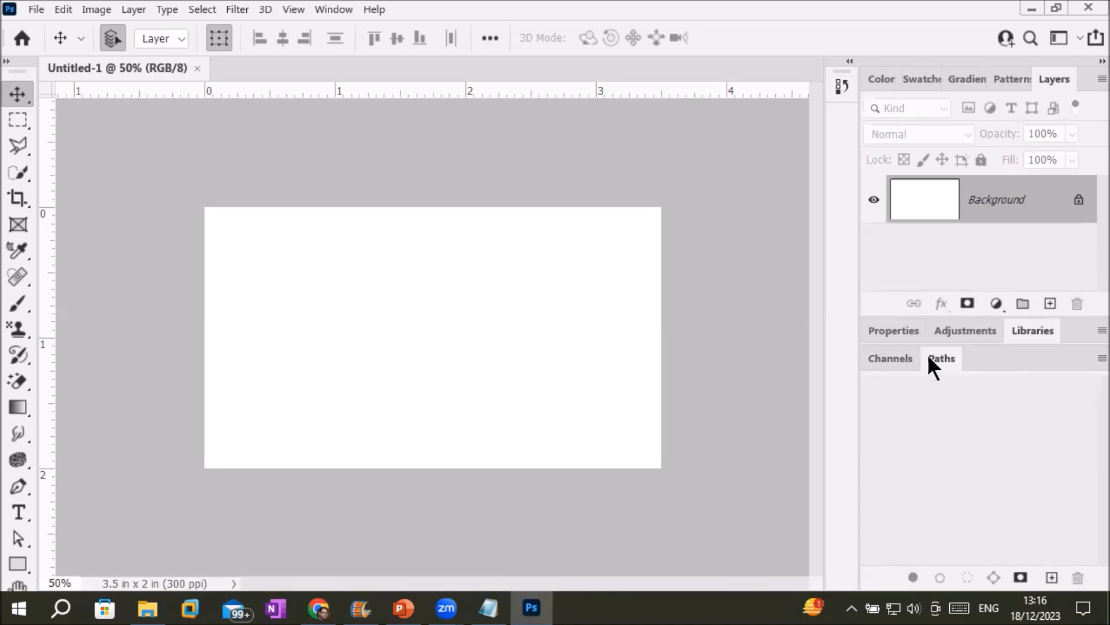
click(889, 361)
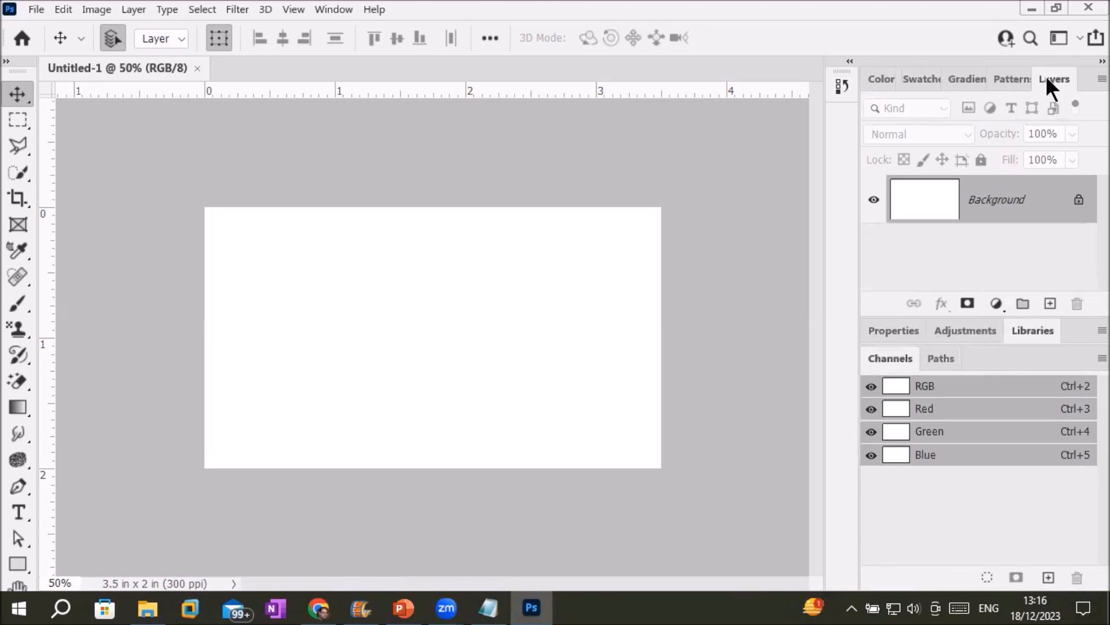
drag(1046, 75, 876, 71)
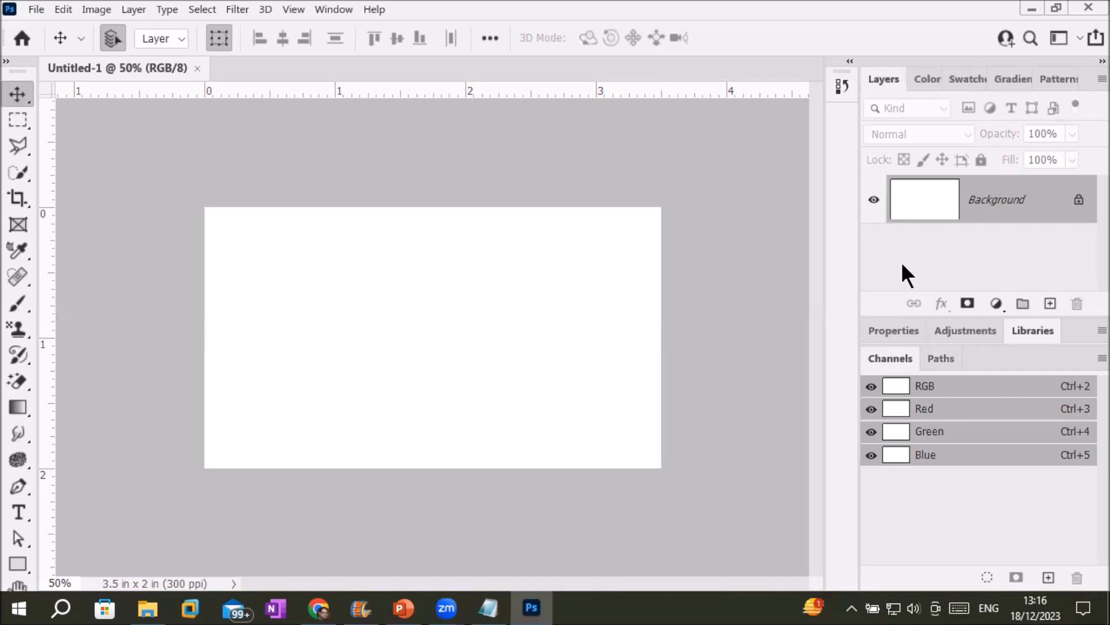
Pull Adjustments out of its group and dock it first in the top group.
click(964, 330)
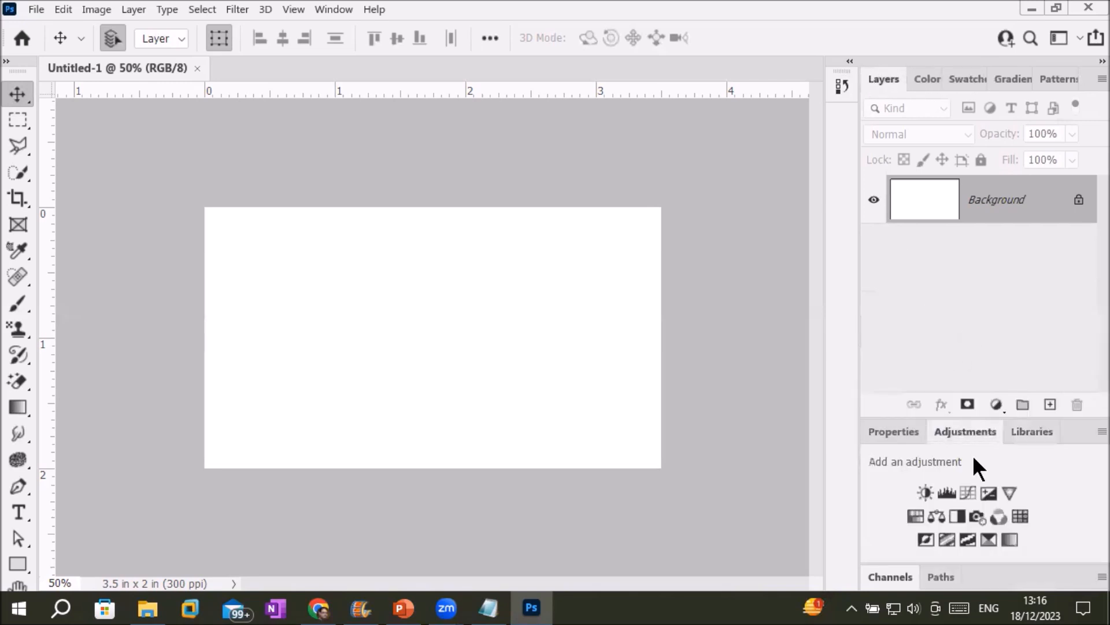
drag(963, 433, 946, 81)
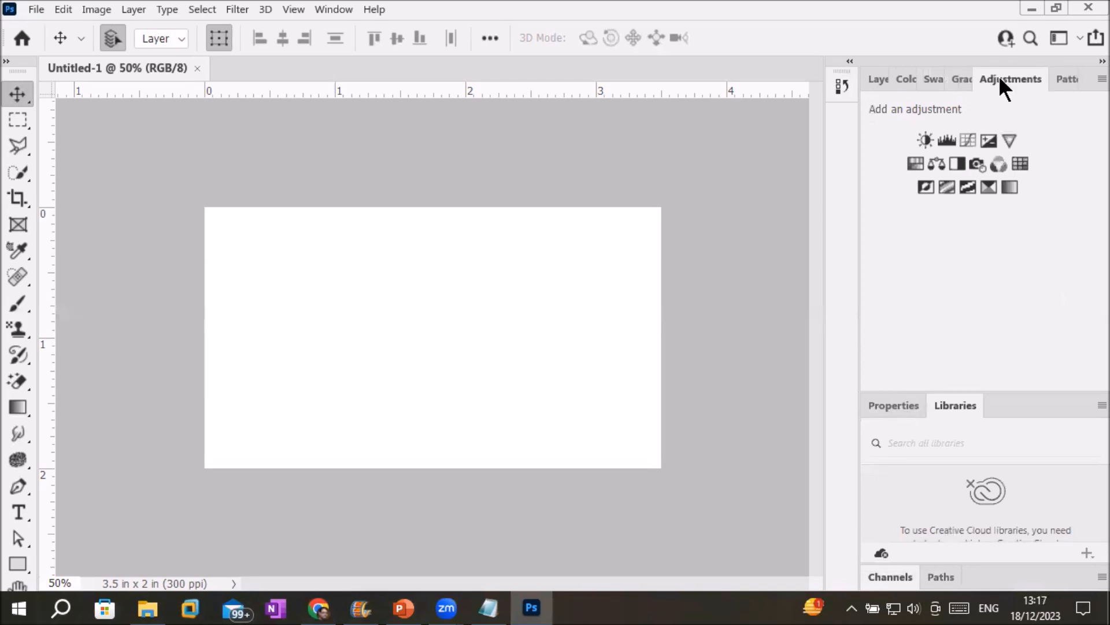
drag(997, 79, 881, 80)
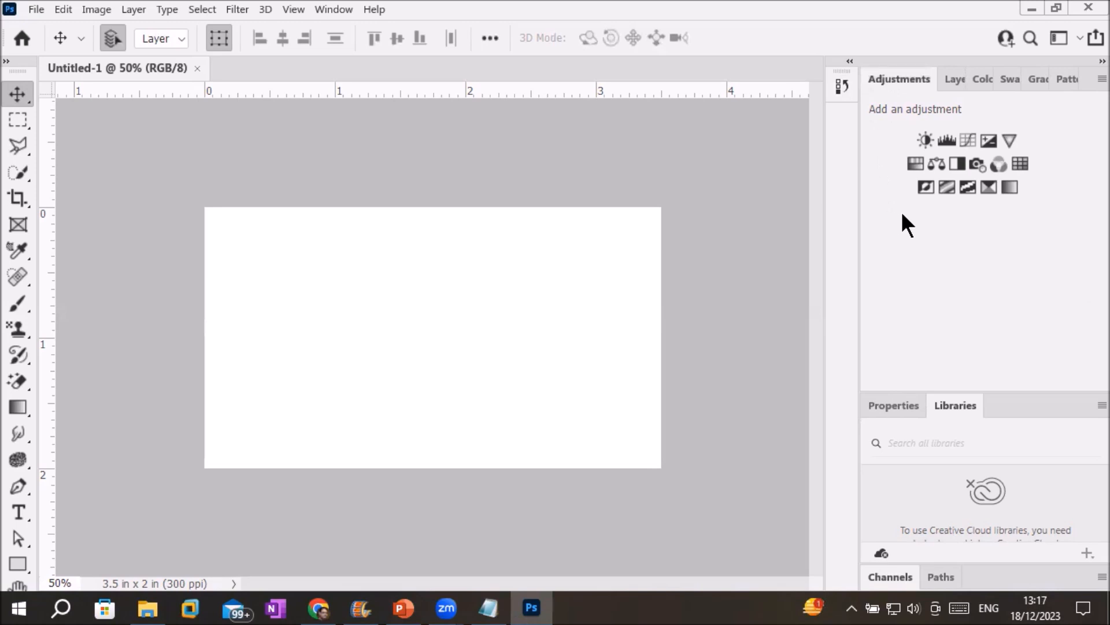
Reset Essentials, returning Adjustments to Properties and Libraries and Layers to Channels and Paths.
click(335, 9)
mouse_move(411, 49)
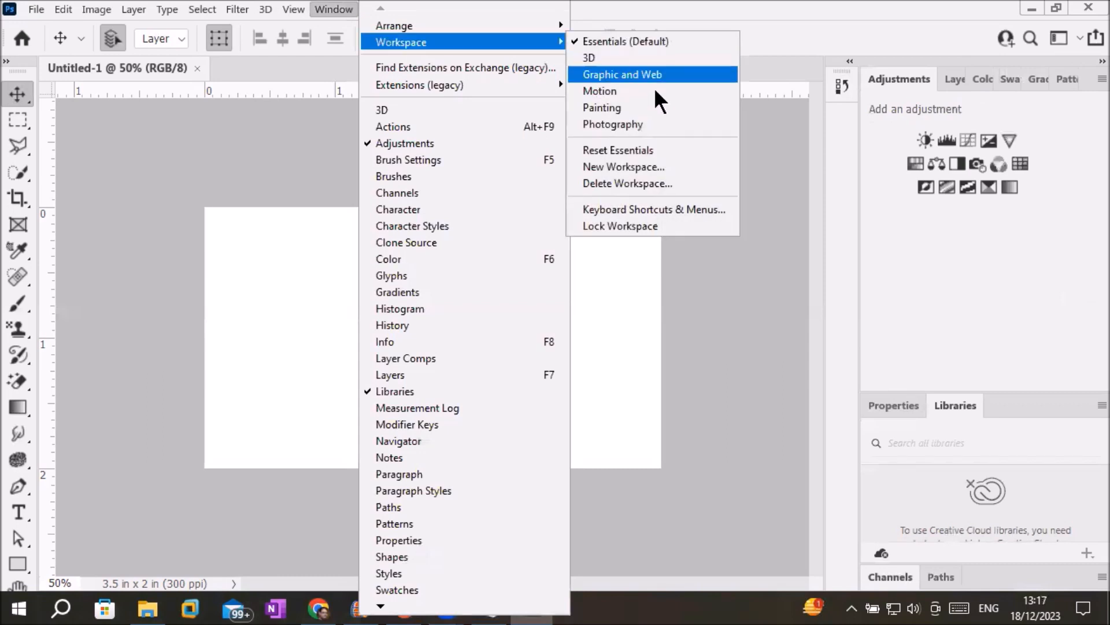
click(646, 150)
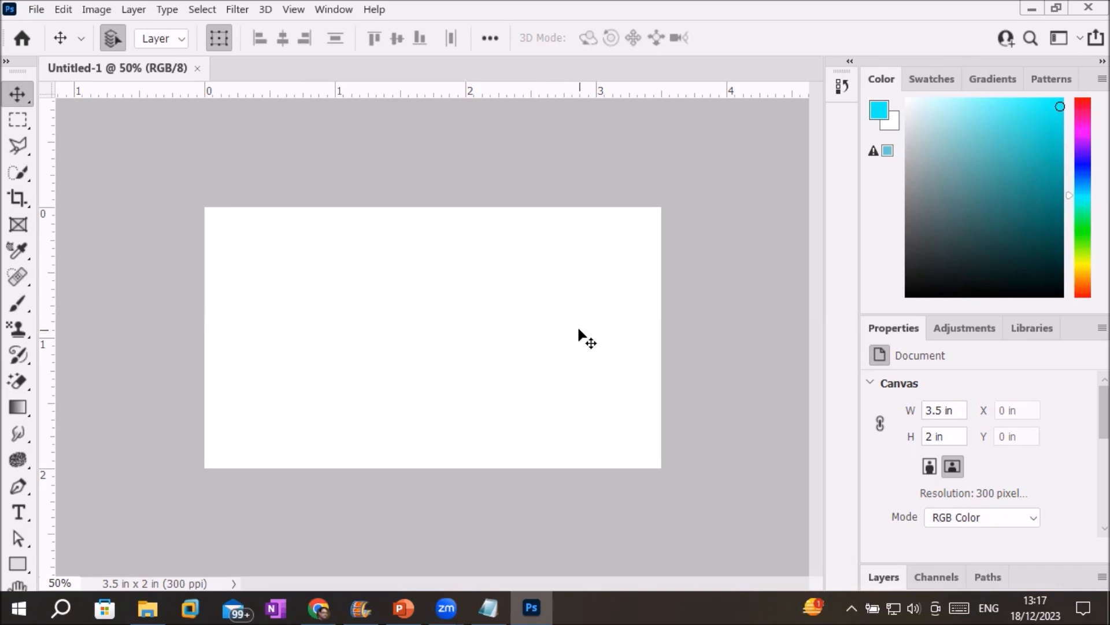
Lay the toolbar out in two columns and view the Channels and Paths panels.
click(6, 61)
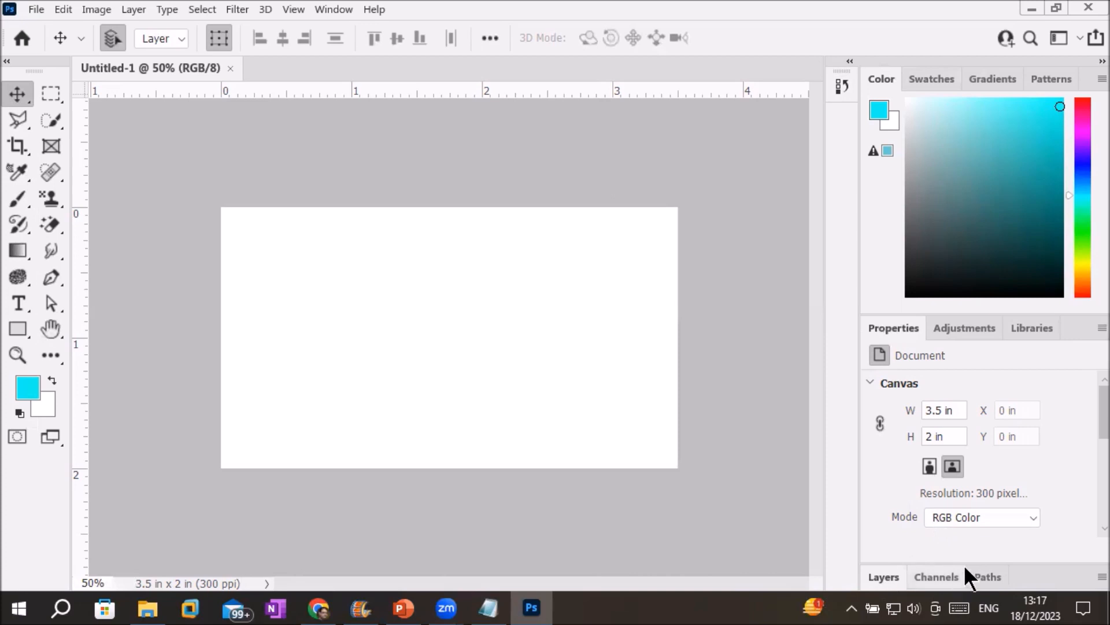
click(930, 577)
click(986, 444)
Float the Layers panel over the canvas and stretch it taller.
click(876, 446)
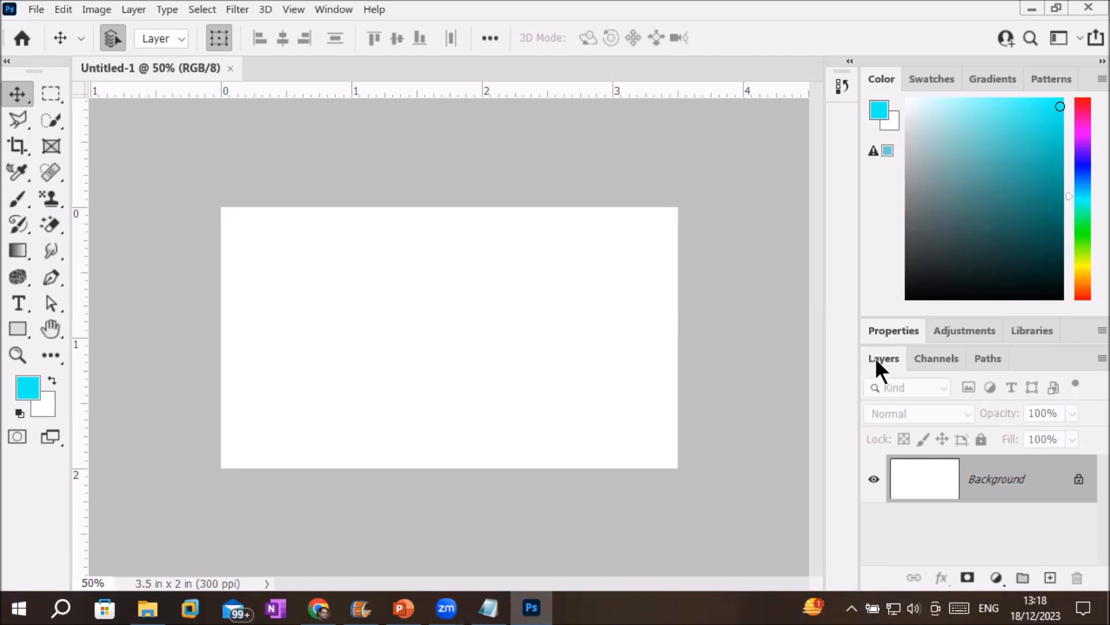
drag(876, 357, 659, 129)
drag(722, 363, 731, 511)
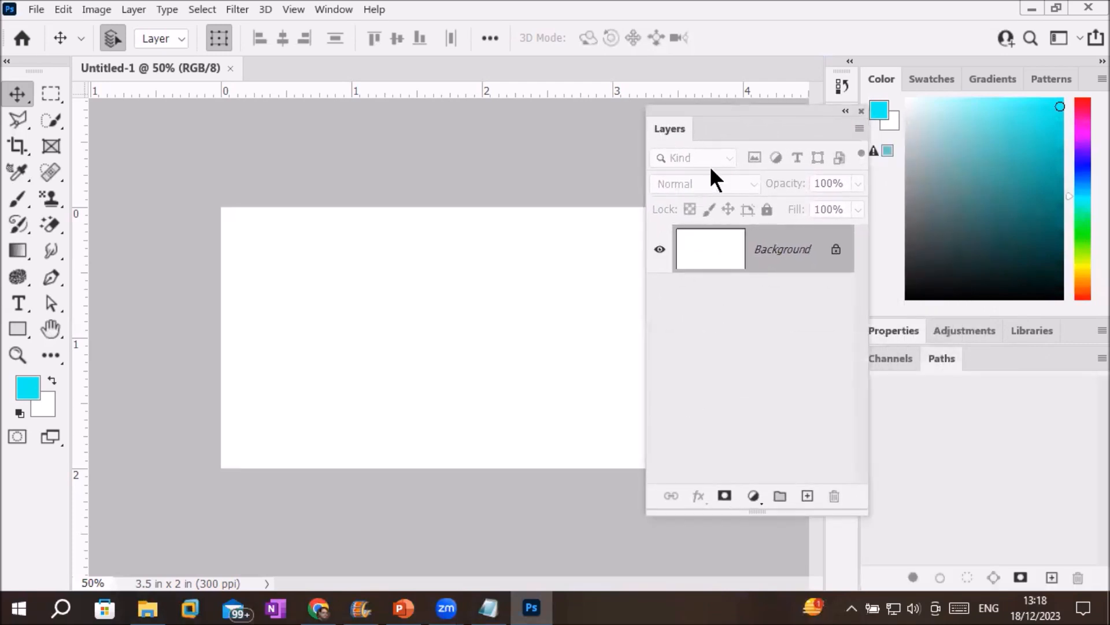
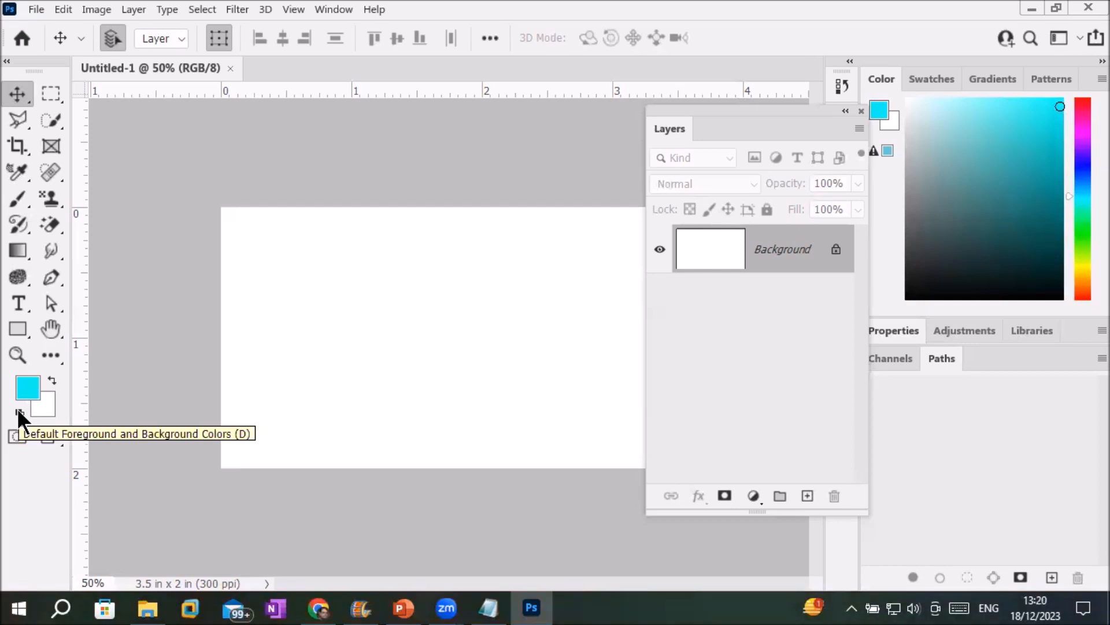
Reset to default colours and alternate black and white fills, ending with the Background solid black.
click(19, 412)
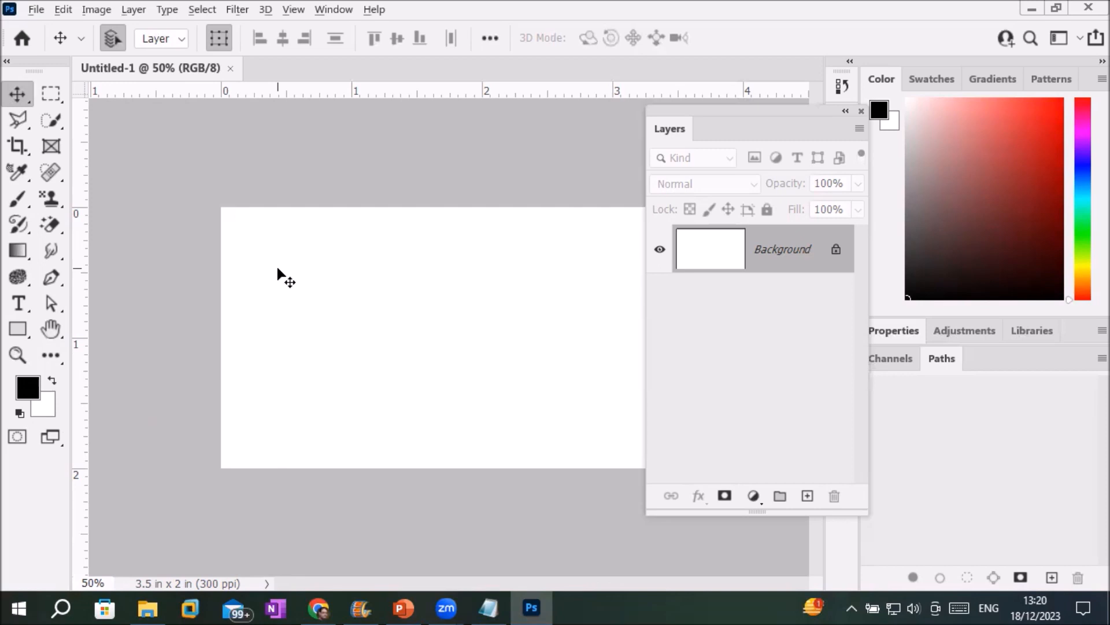
key(alt+BackSpace)
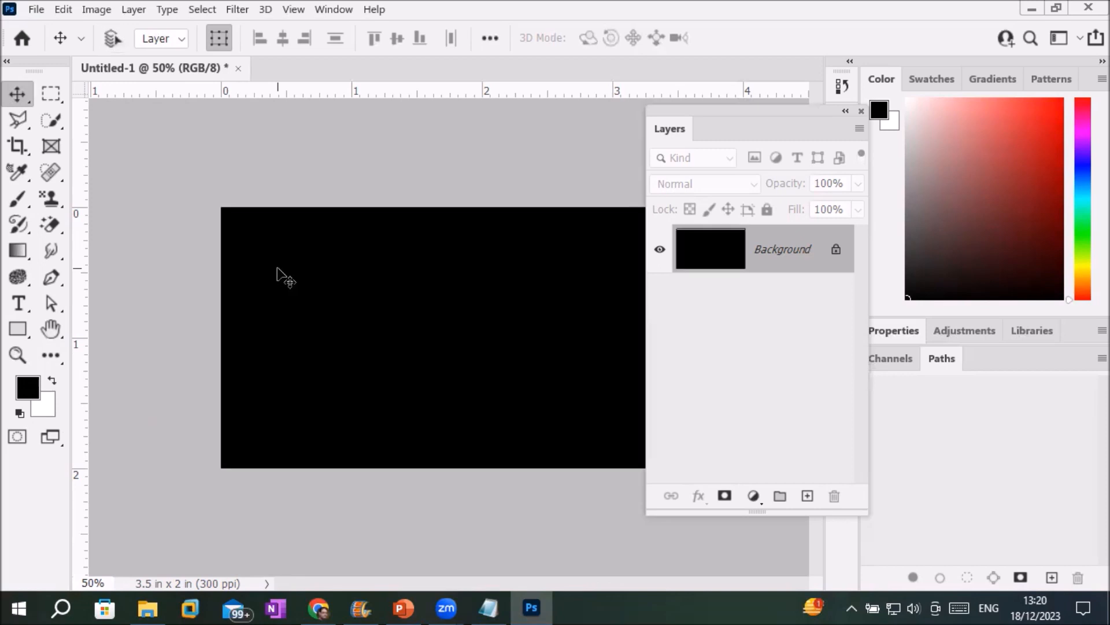
key(ctrl+BackSpace)
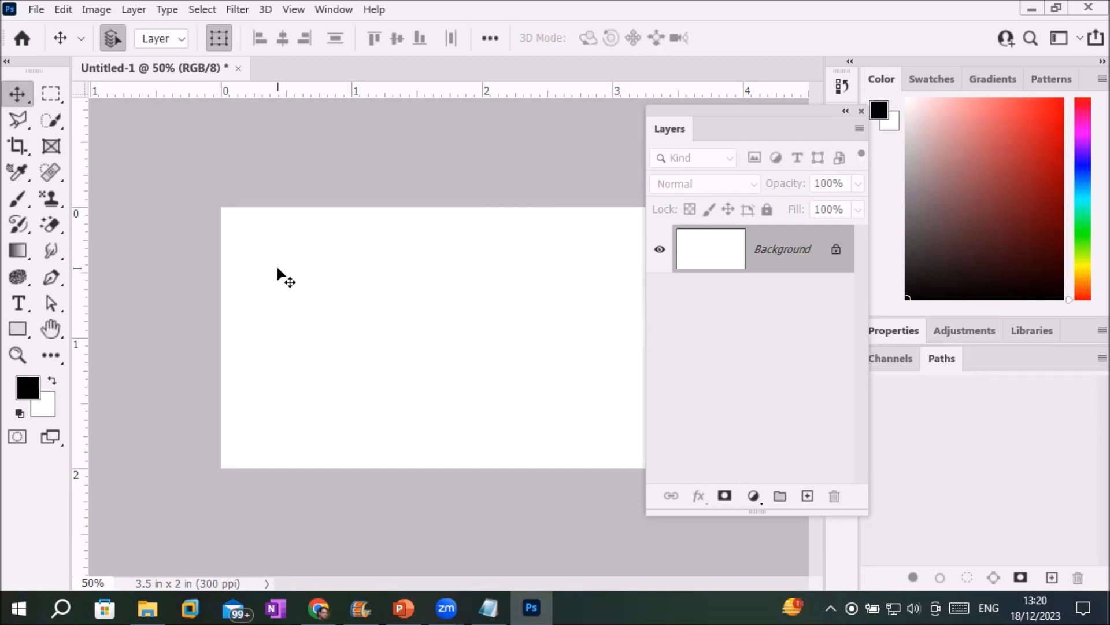
key(alt+BackSpace)
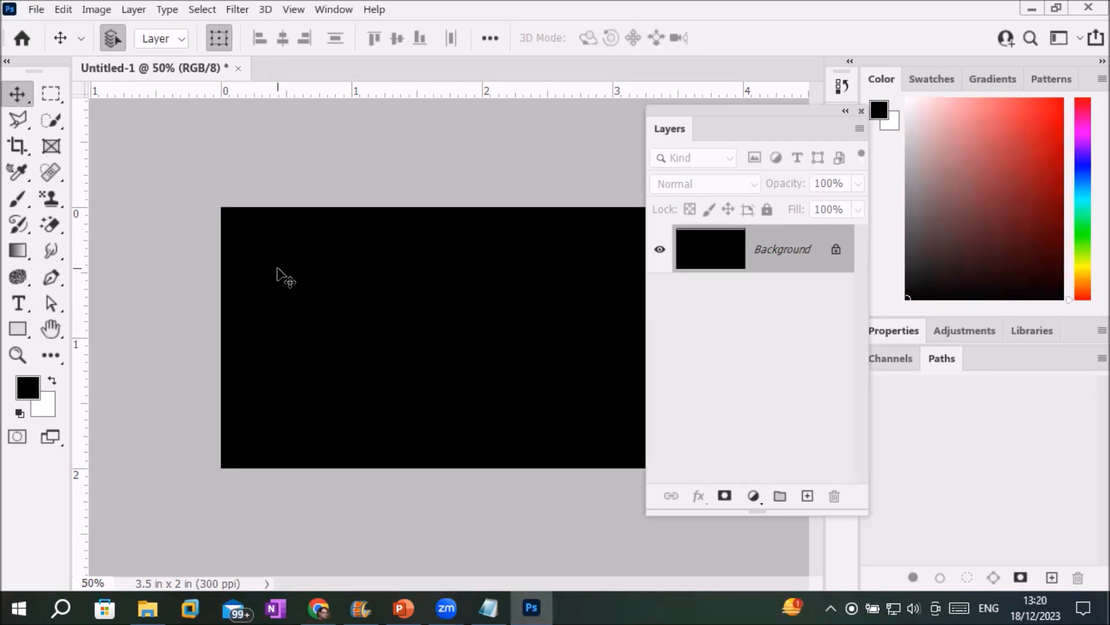
key(ctrl+BackSpace)
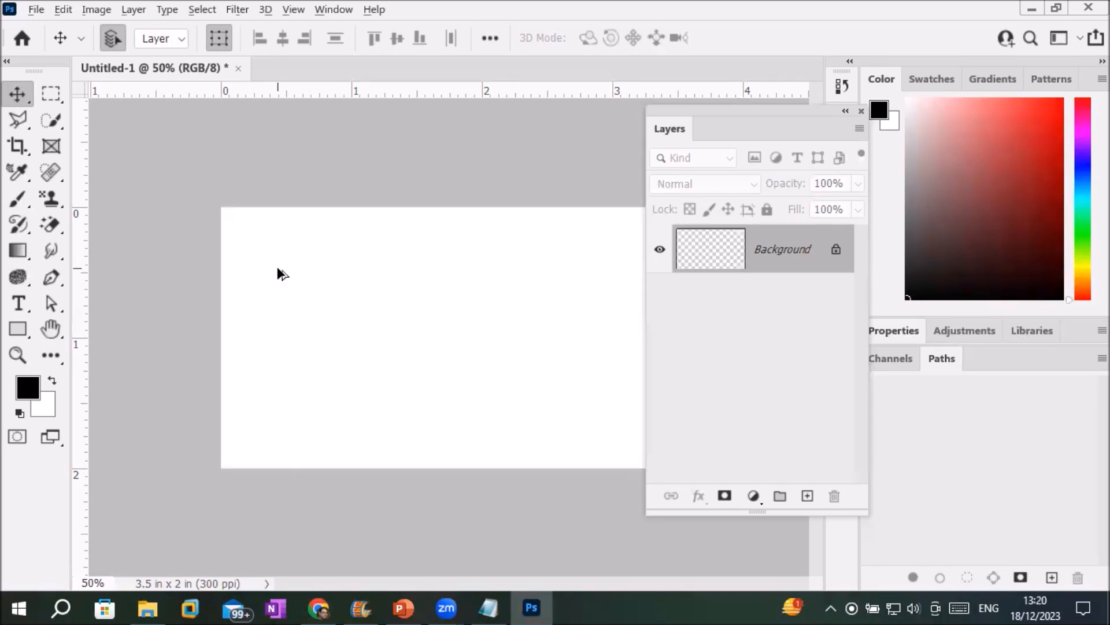
key(alt+BackSpace)
key(ctrl+BackSpace)
key(alt+BackSpace)
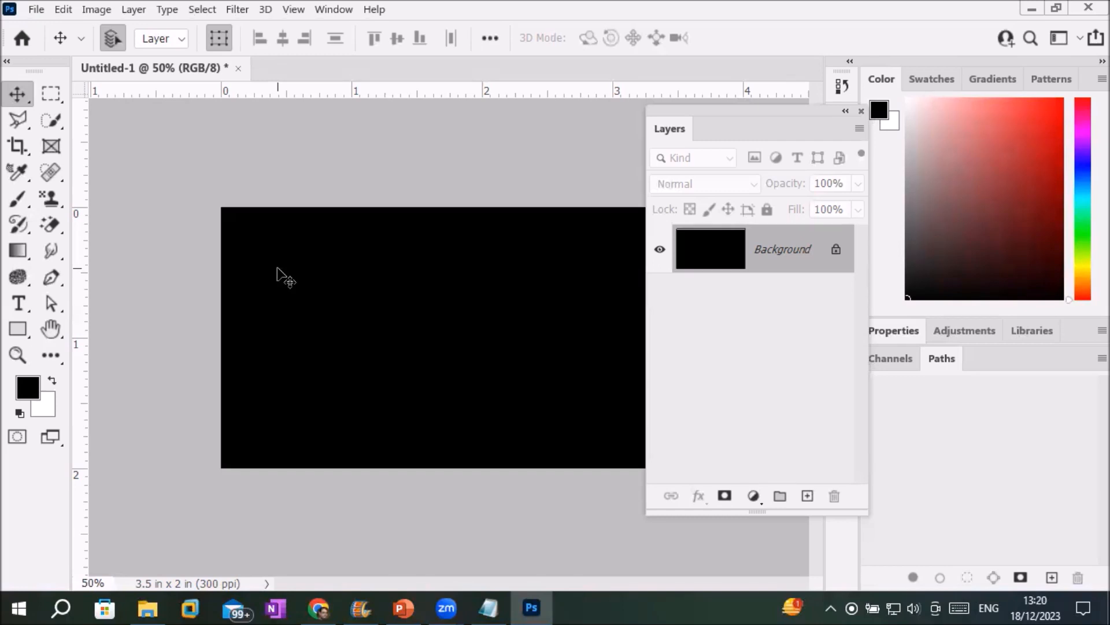
Set the foreground colour to red and fill the canvas with it.
click(27, 395)
click(225, 295)
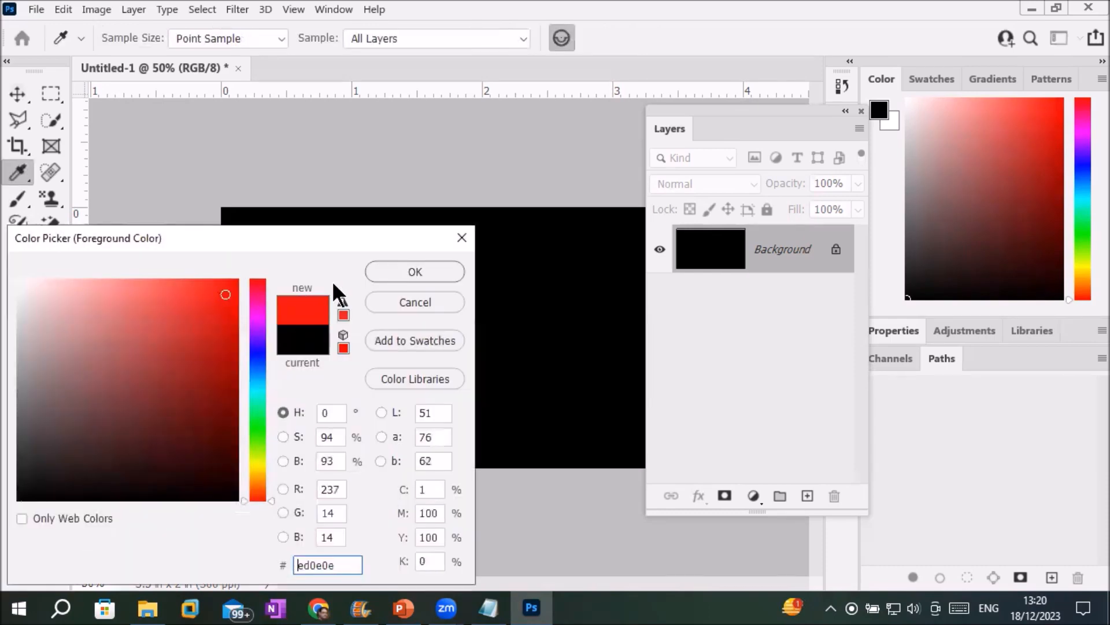
click(388, 273)
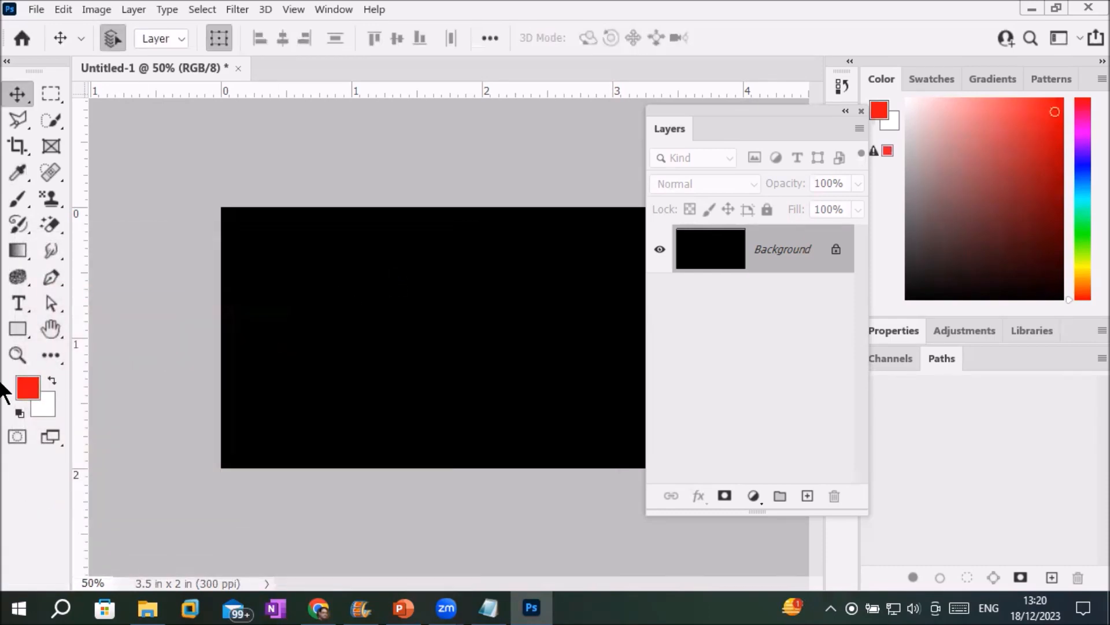
key(alt+BackSpace)
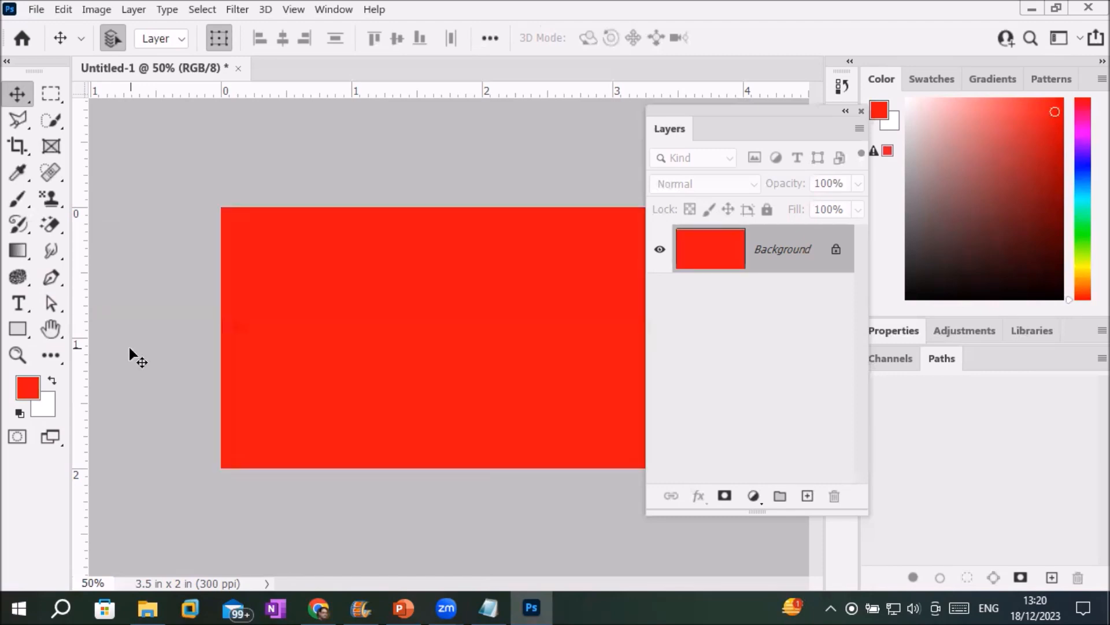
In the foreground Color Picker, try pinkish red, purple and blue-violet hues.
click(27, 388)
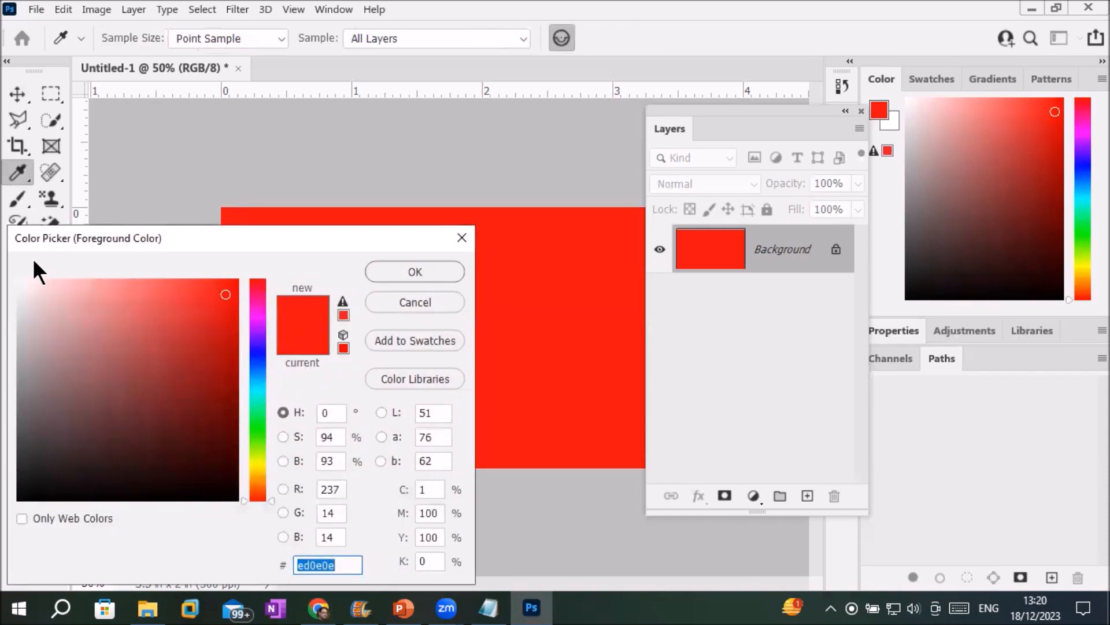
drag(72, 231, 254, 206)
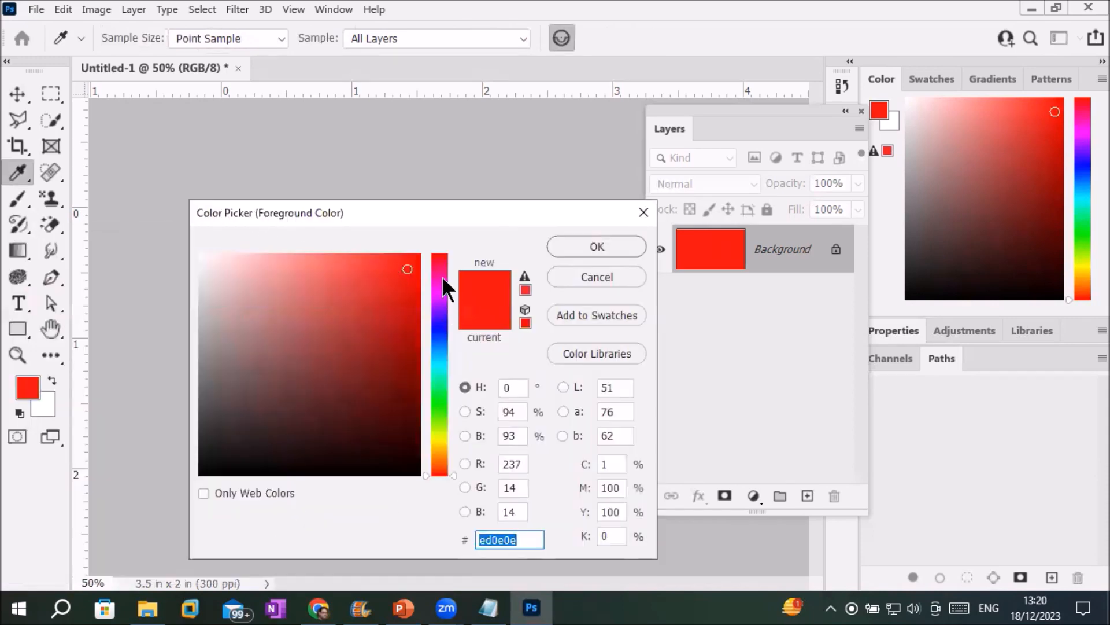
click(439, 257)
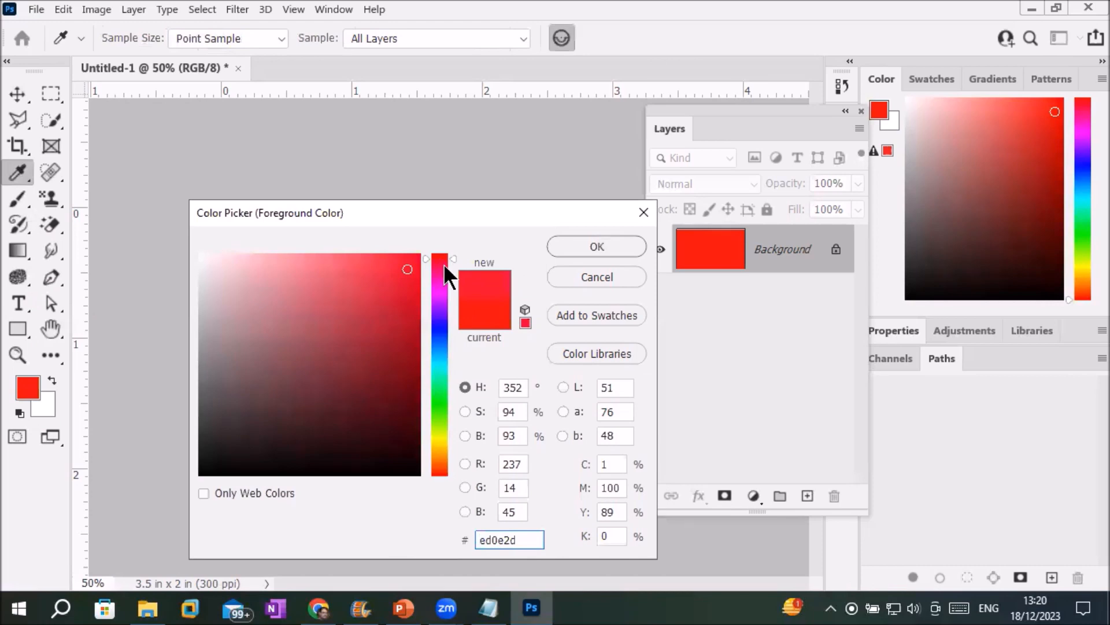
drag(443, 264, 440, 301)
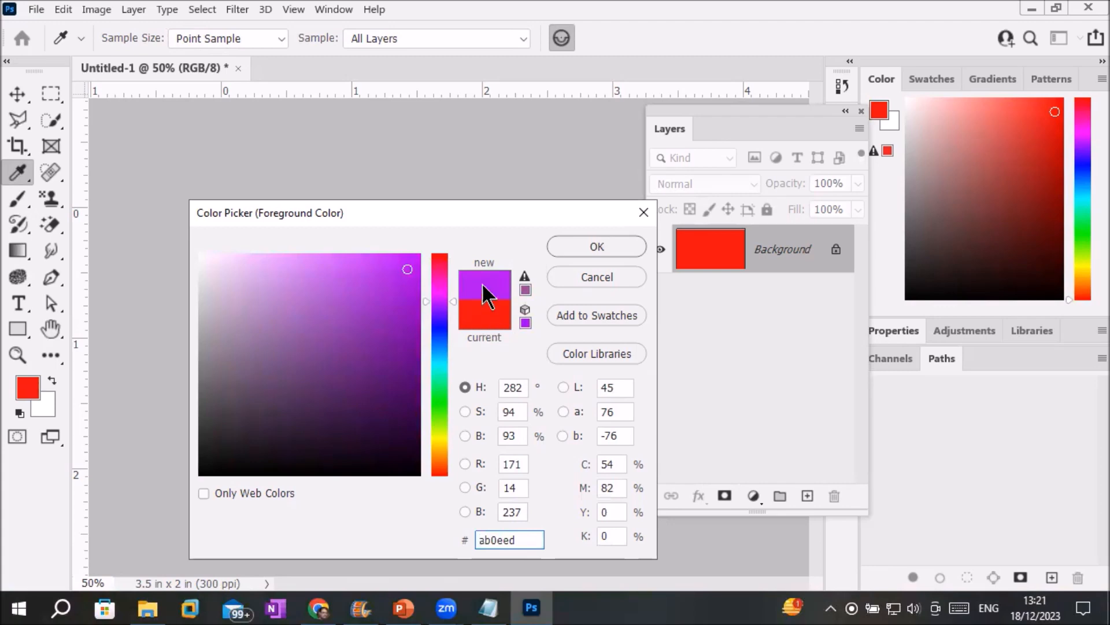
click(412, 298)
drag(412, 298, 410, 366)
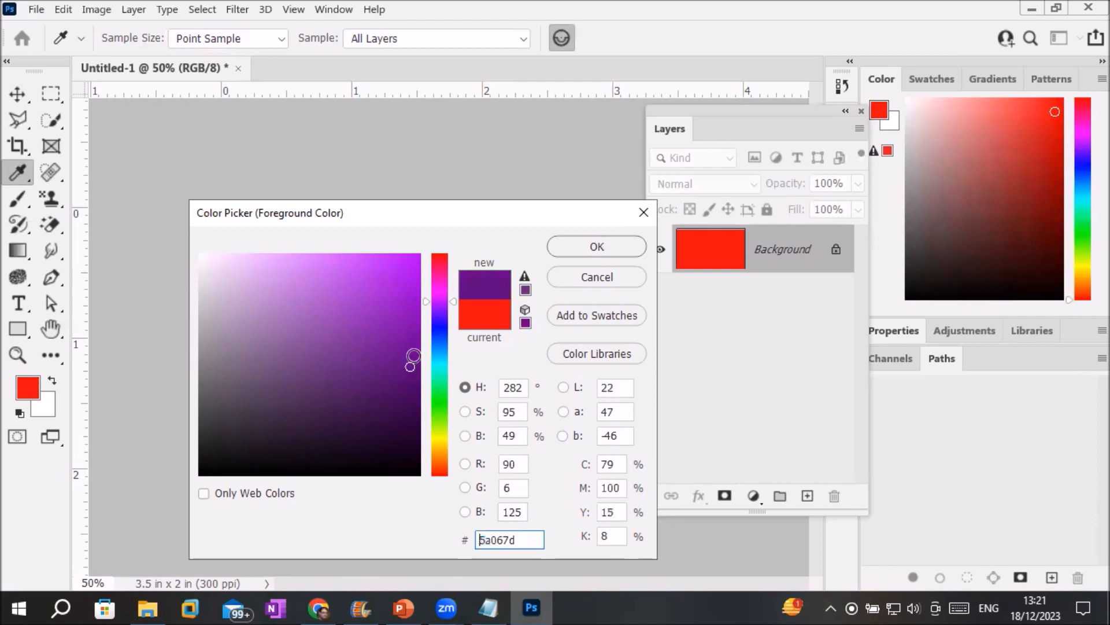
click(439, 317)
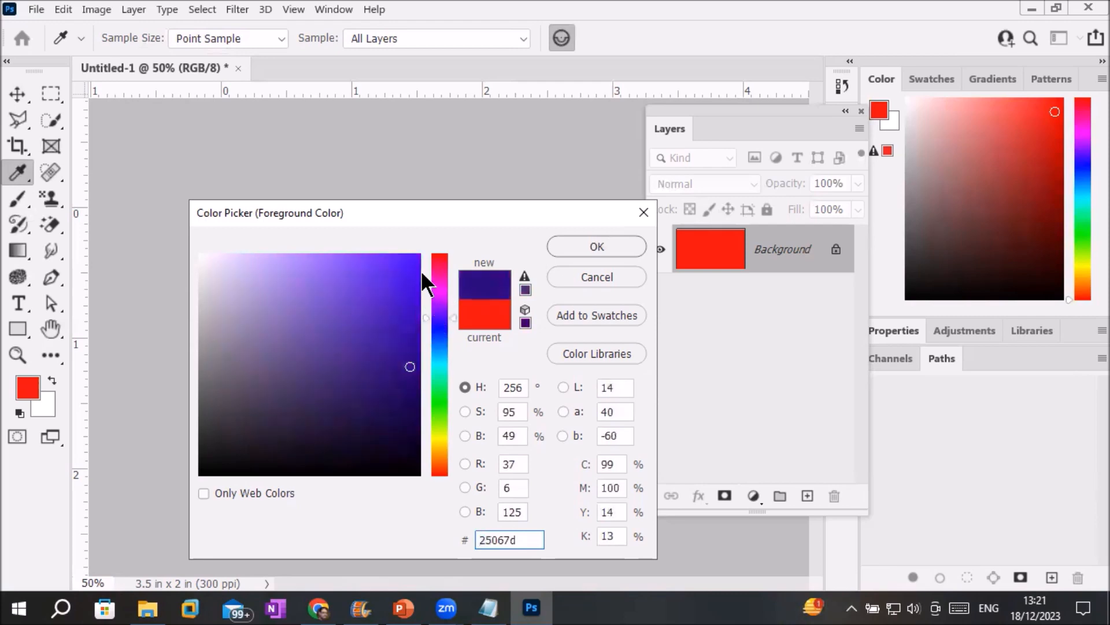
mouse_move(413, 259)
mouse_down()
mouse_move(214, 261)
mouse_move(399, 268)
mouse_move(411, 359)
mouse_up()
Try lighter blue shades, fading the colour toward a near-white tint.
click(412, 291)
click(412, 314)
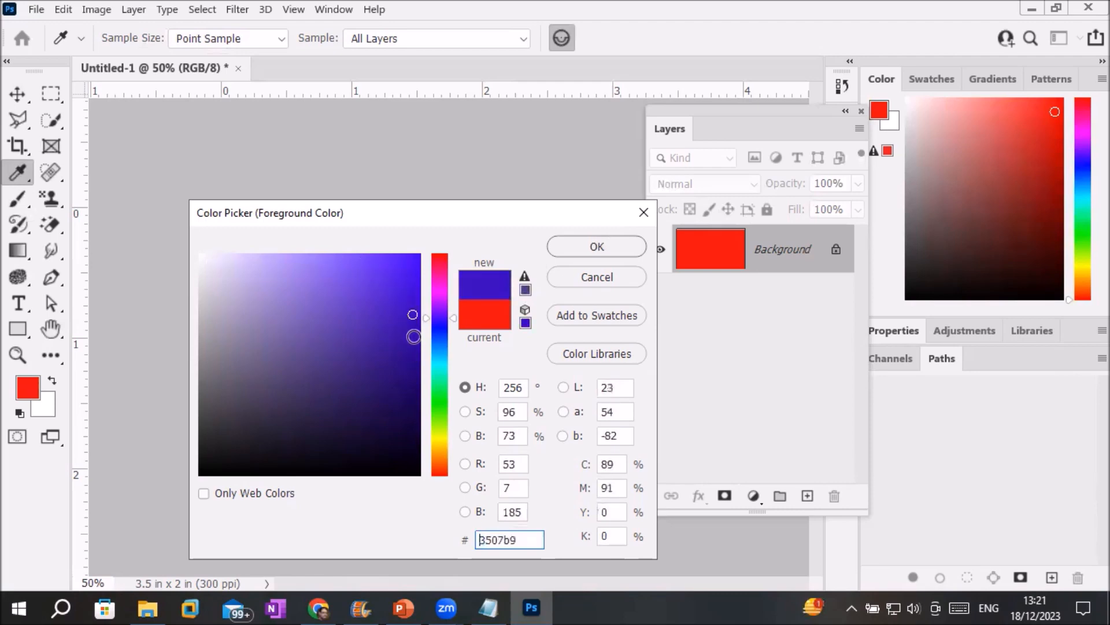
click(427, 346)
click(416, 368)
click(414, 397)
click(389, 269)
click(355, 265)
click(315, 270)
click(280, 270)
click(238, 272)
click(212, 266)
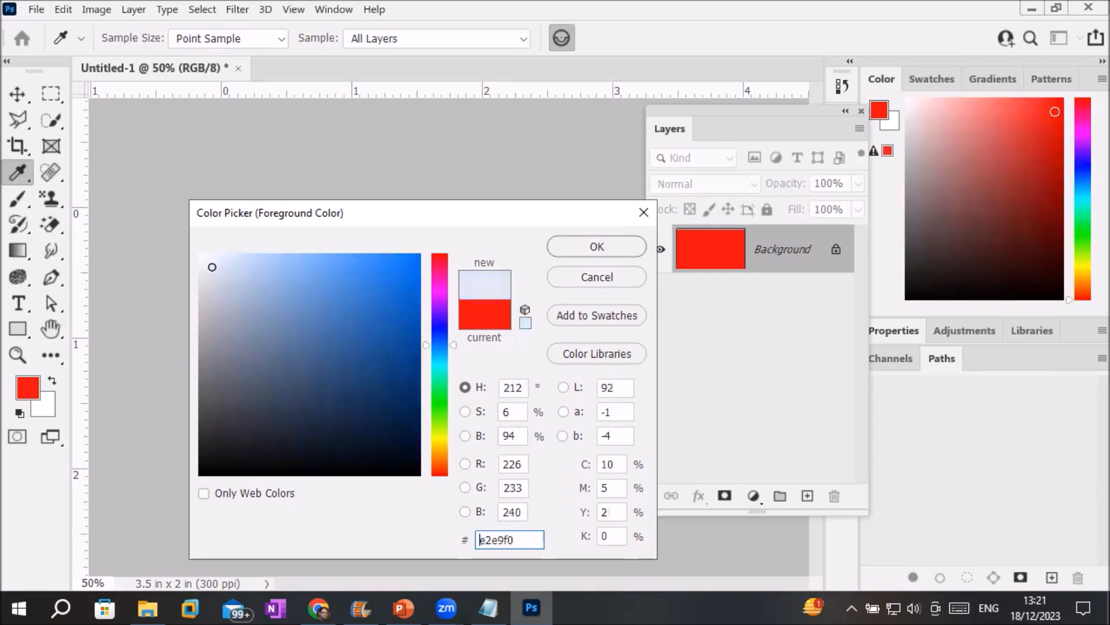
click(203, 259)
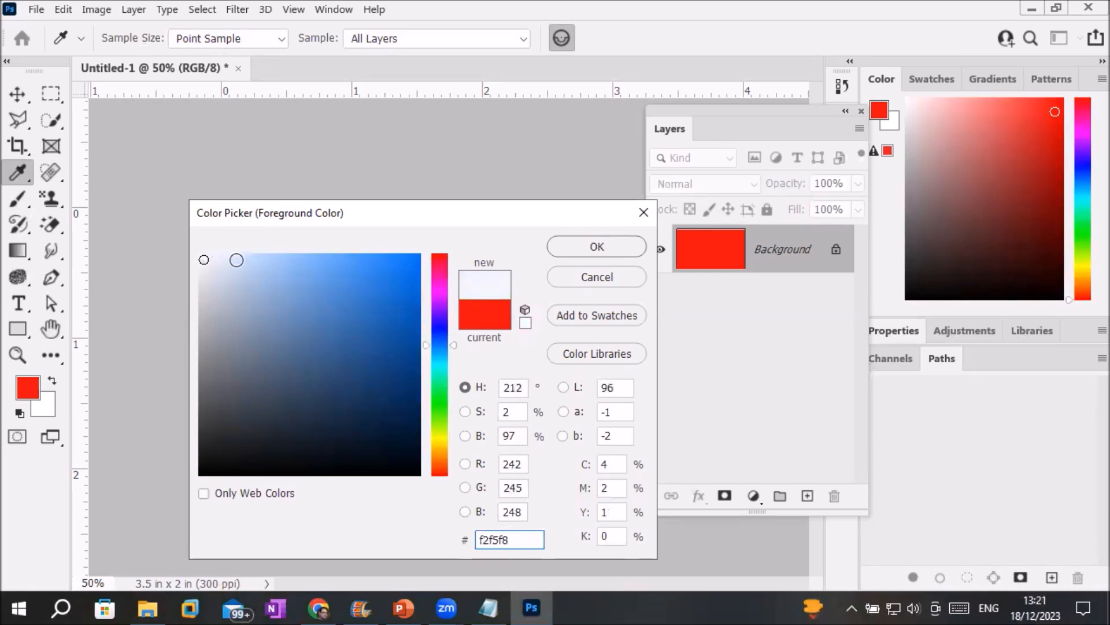
Strengthen the tint to blue, then shift the hue to bright green #02fb3d.
click(225, 256)
drag(242, 258, 419, 257)
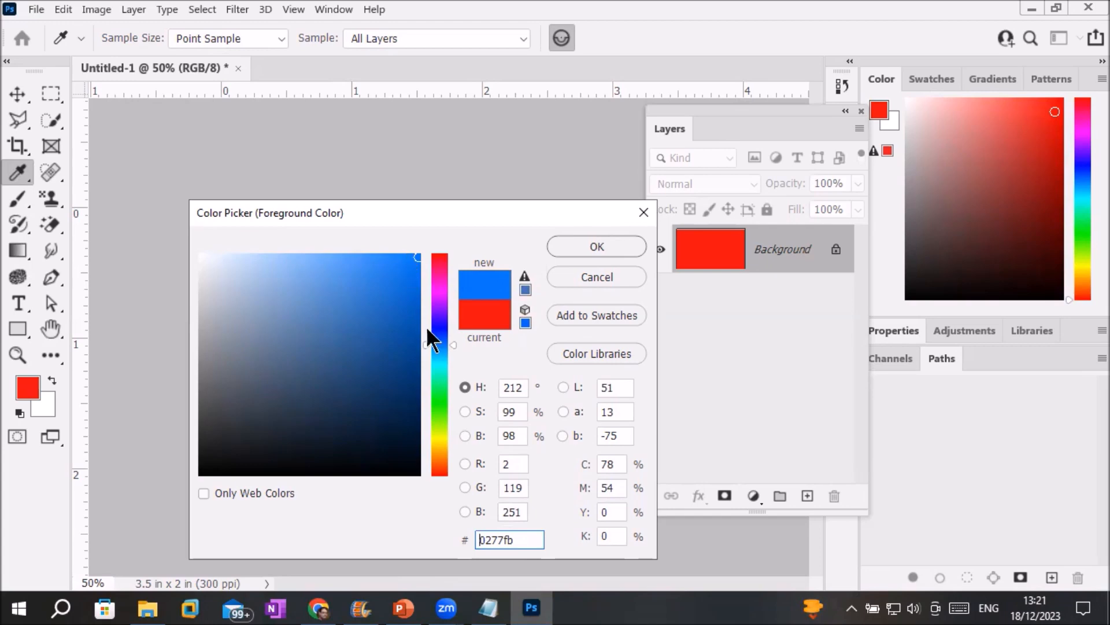
click(438, 390)
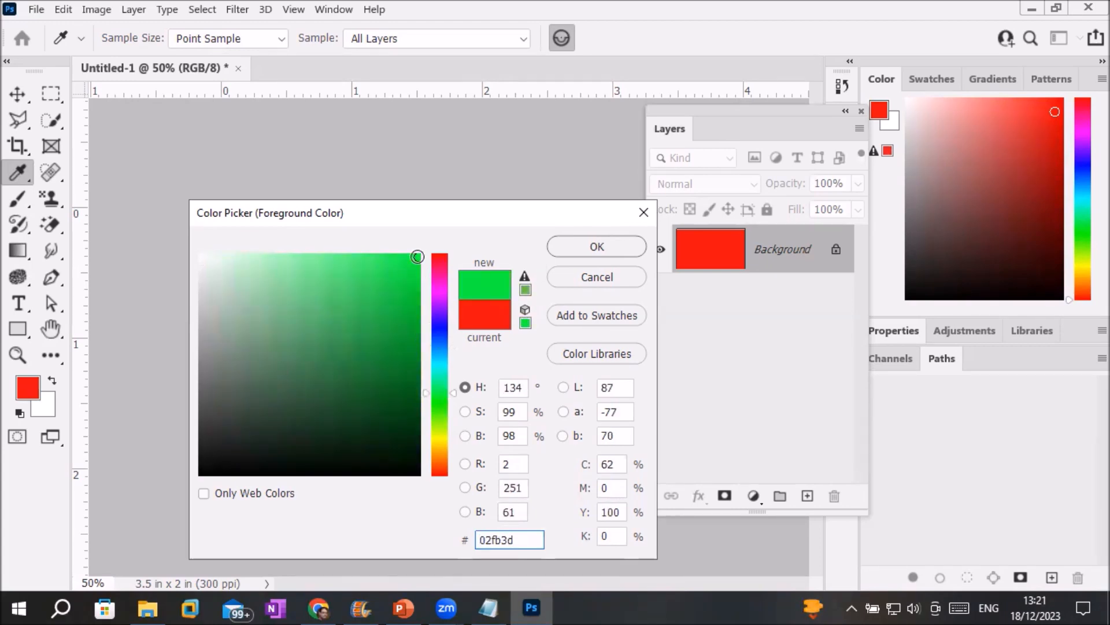
Try darker, brighter and pastel greens, fading the green almost to white.
click(416, 277)
drag(416, 277, 414, 437)
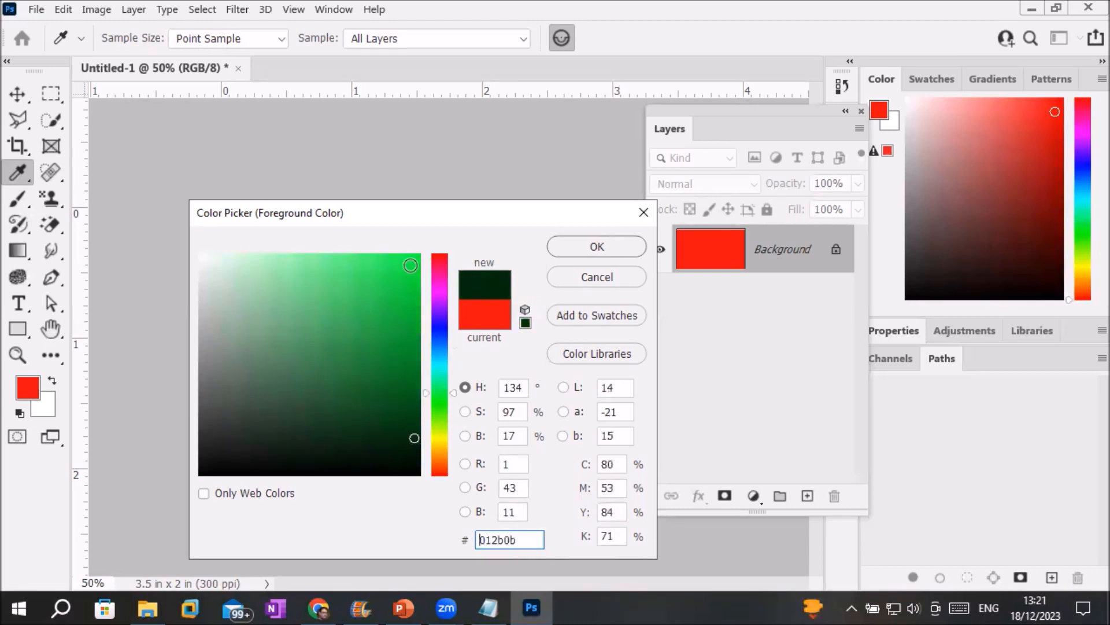
click(416, 255)
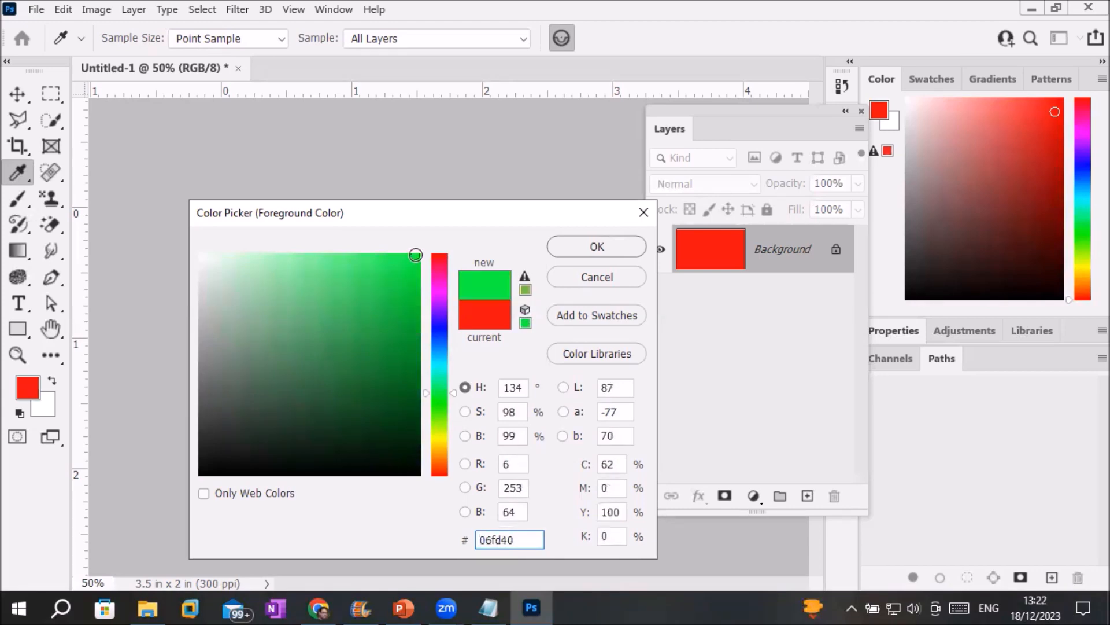
click(393, 255)
click(392, 255)
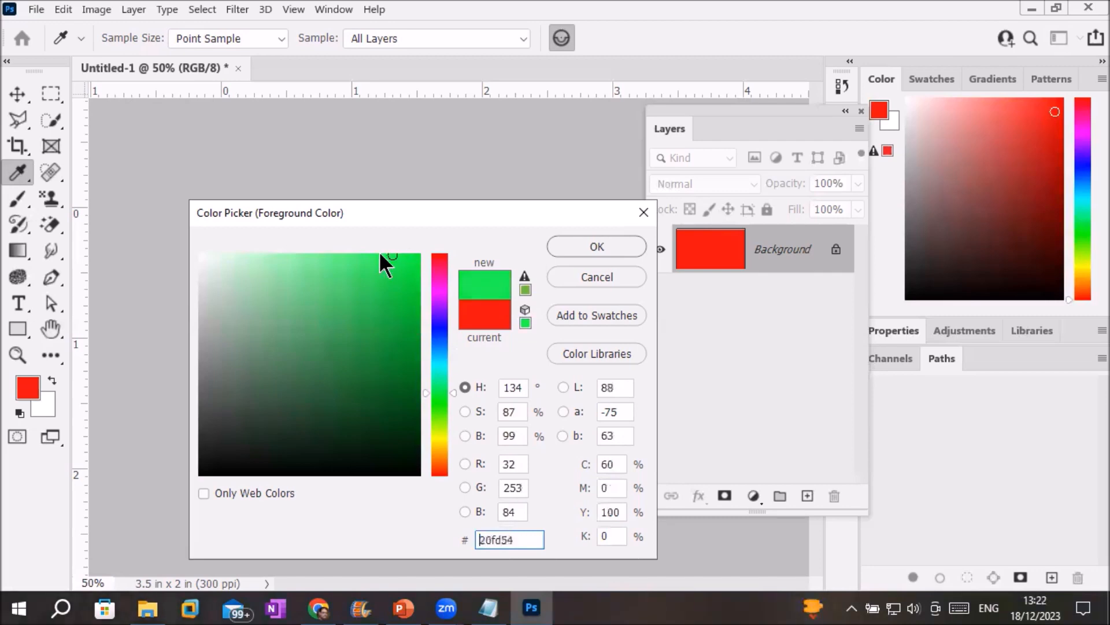
click(383, 255)
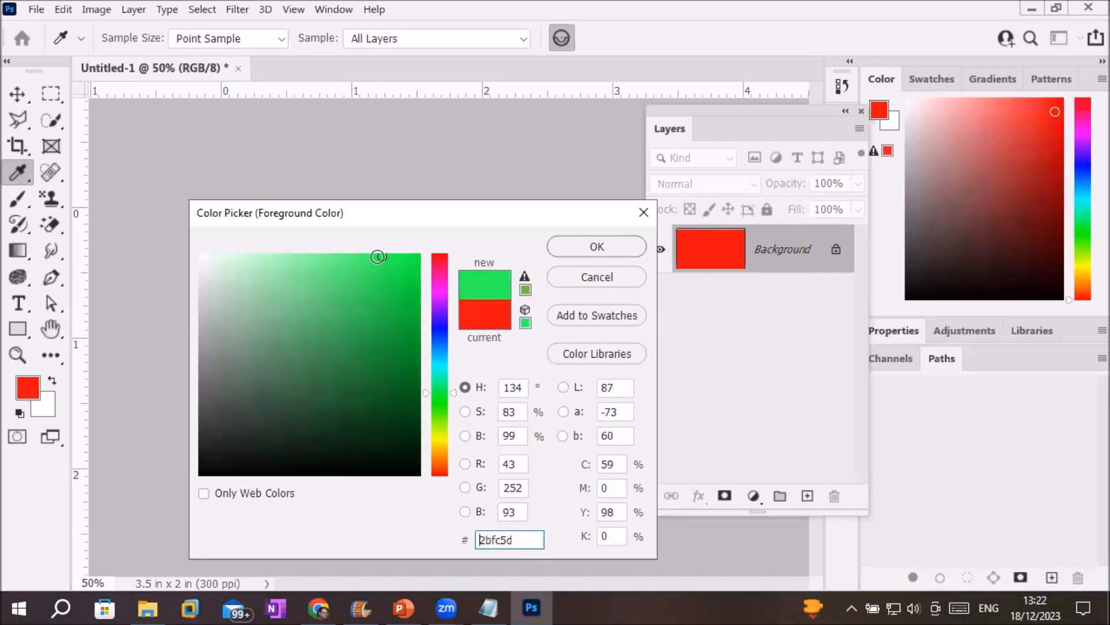
click(350, 253)
mouse_move(349, 252)
mouse_down()
mouse_move(205, 257)
mouse_move(426, 258)
mouse_move(423, 331)
mouse_move(417, 266)
mouse_move(419, 312)
mouse_move(403, 257)
mouse_move(264, 269)
mouse_move(404, 262)
mouse_move(416, 317)
mouse_move(416, 300)
mouse_up()
Choose pale pink e0a0df as foreground and fill the canvas with it, replacing red.
click(438, 289)
drag(413, 259, 332, 266)
click(287, 295)
click(262, 280)
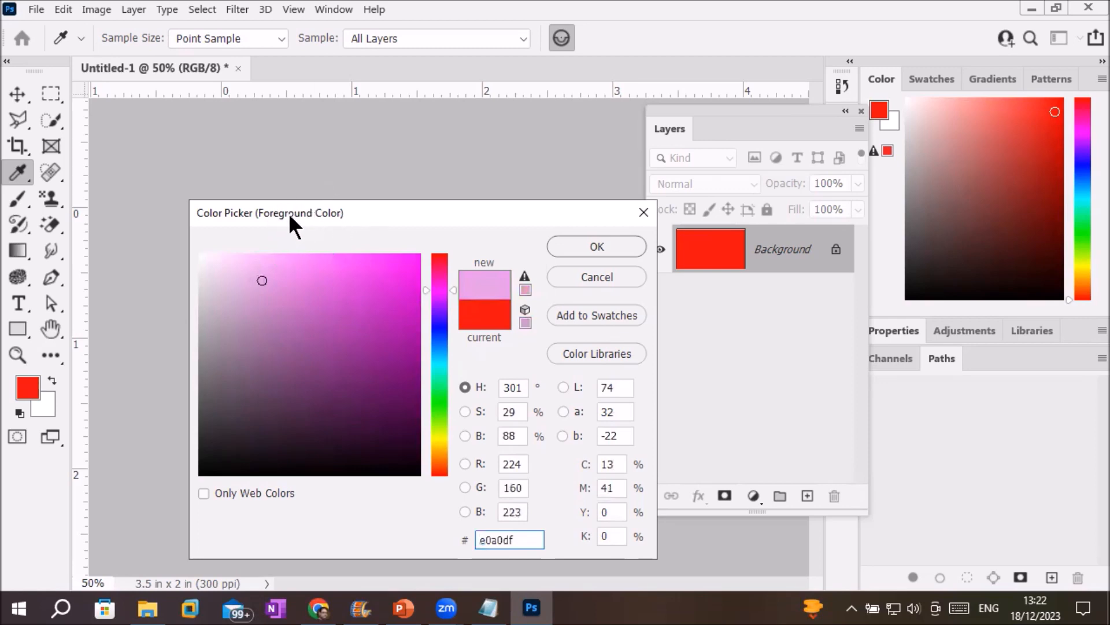
click(588, 245)
key(v)
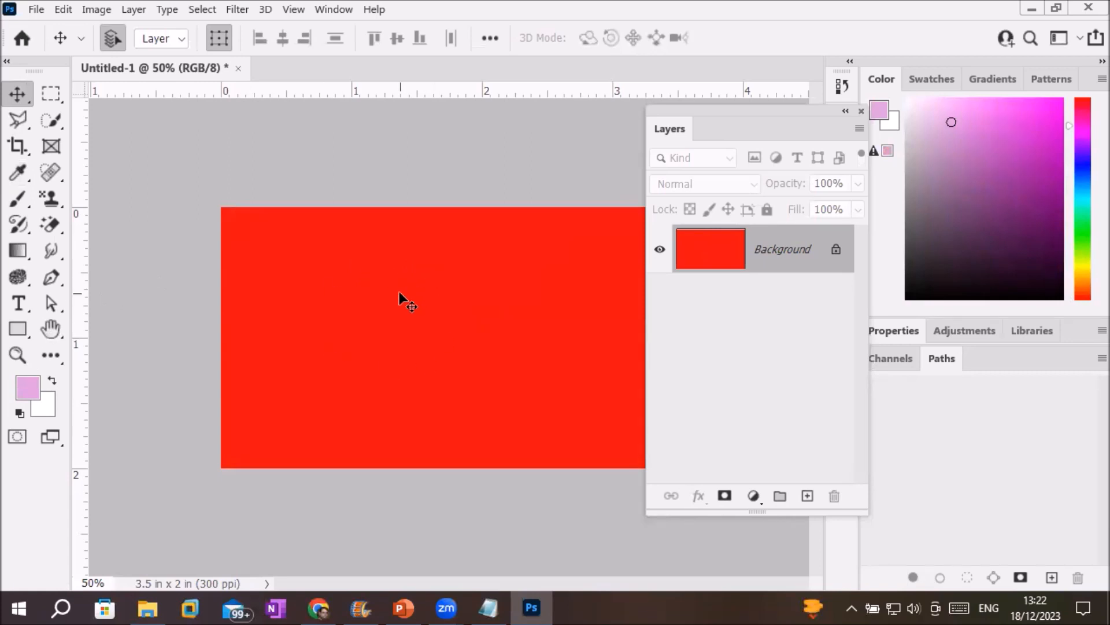
key(alt+BackSpace)
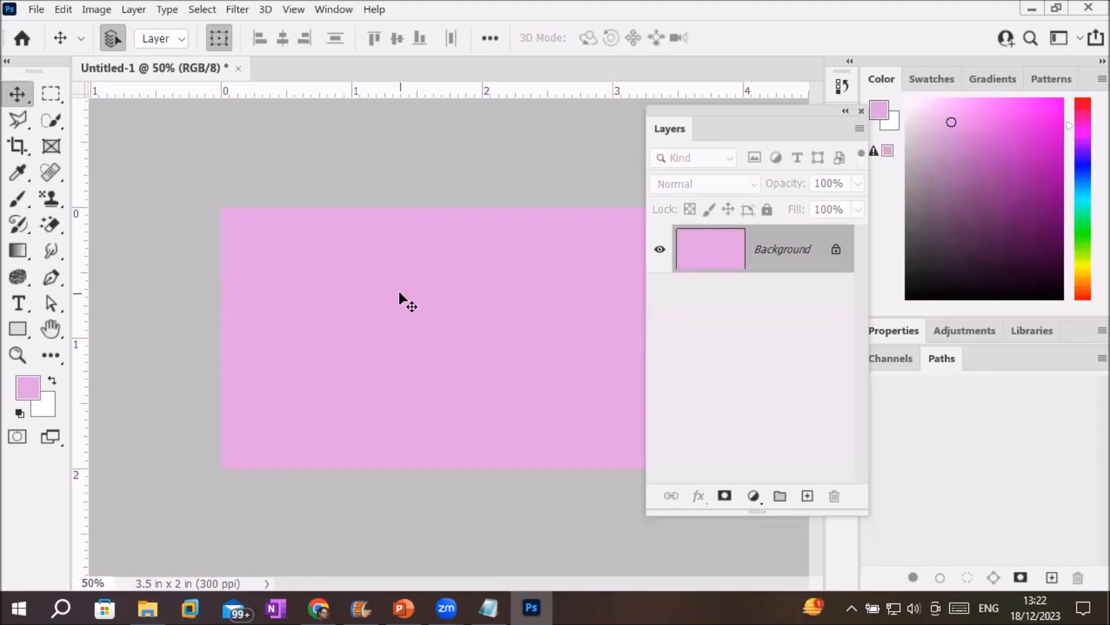
Set the background colour to a vivid blue.
click(44, 402)
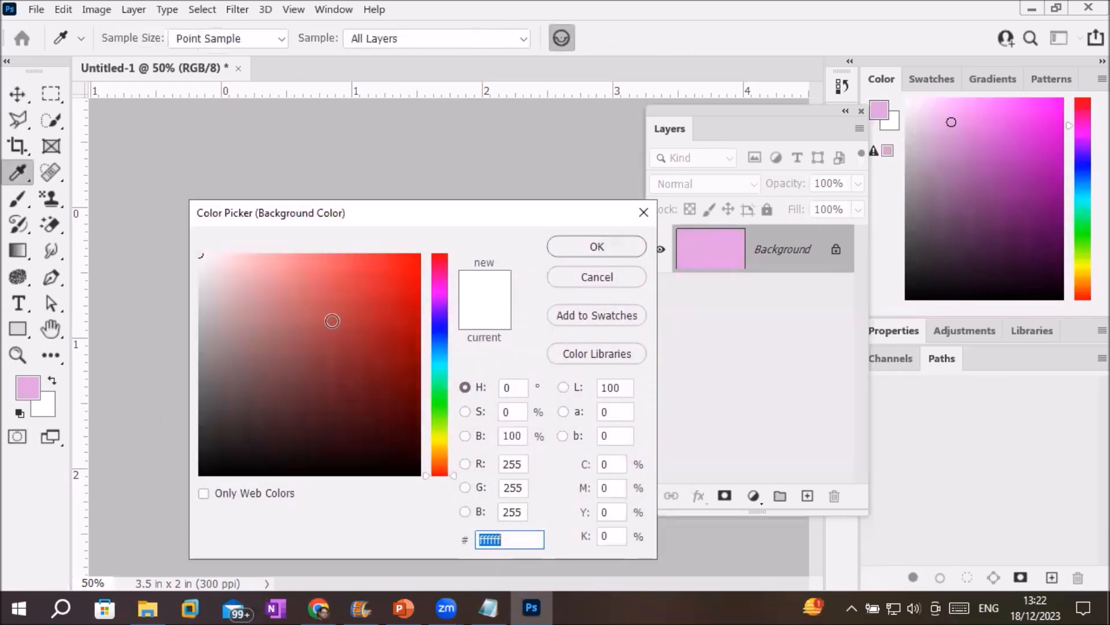
click(439, 322)
click(411, 265)
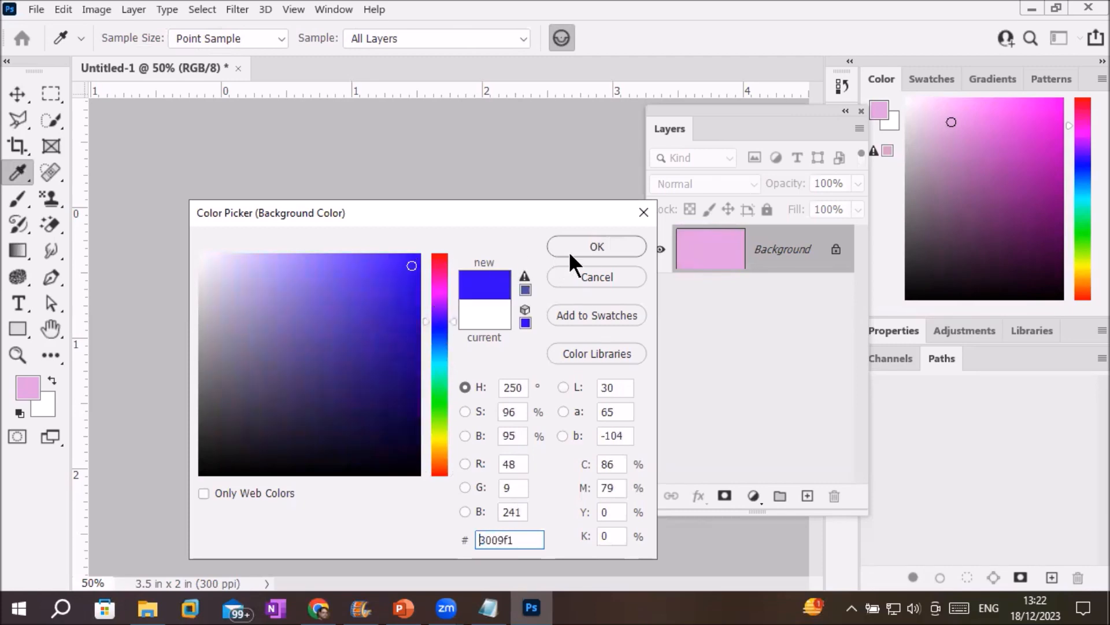
click(597, 246)
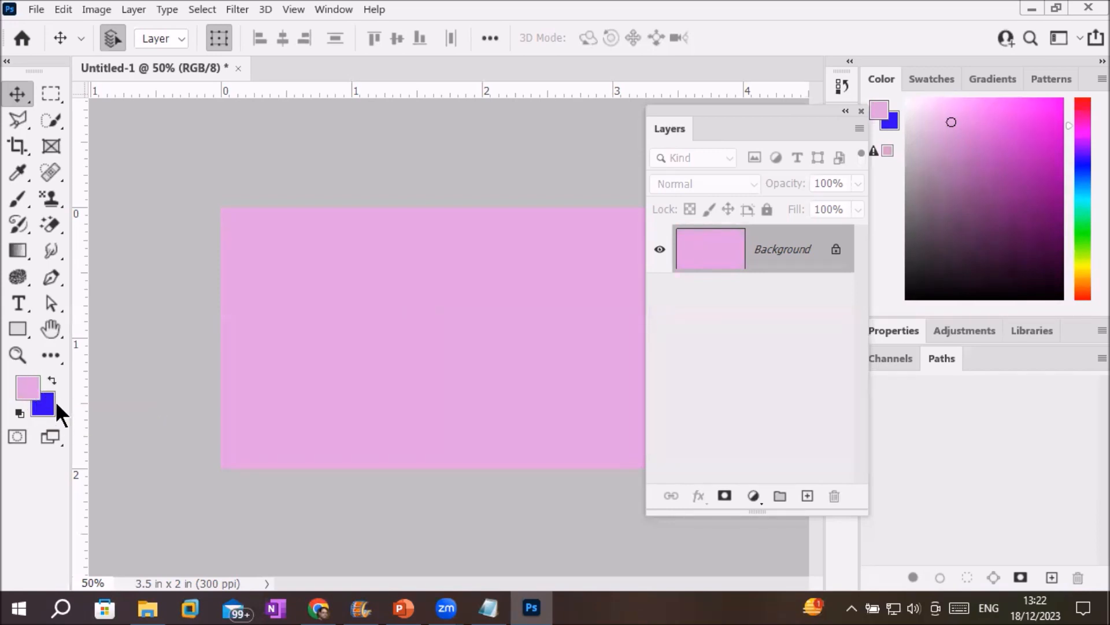
Swap foreground and background colours repeatedly, ending with blue foreground and pink background.
click(51, 379)
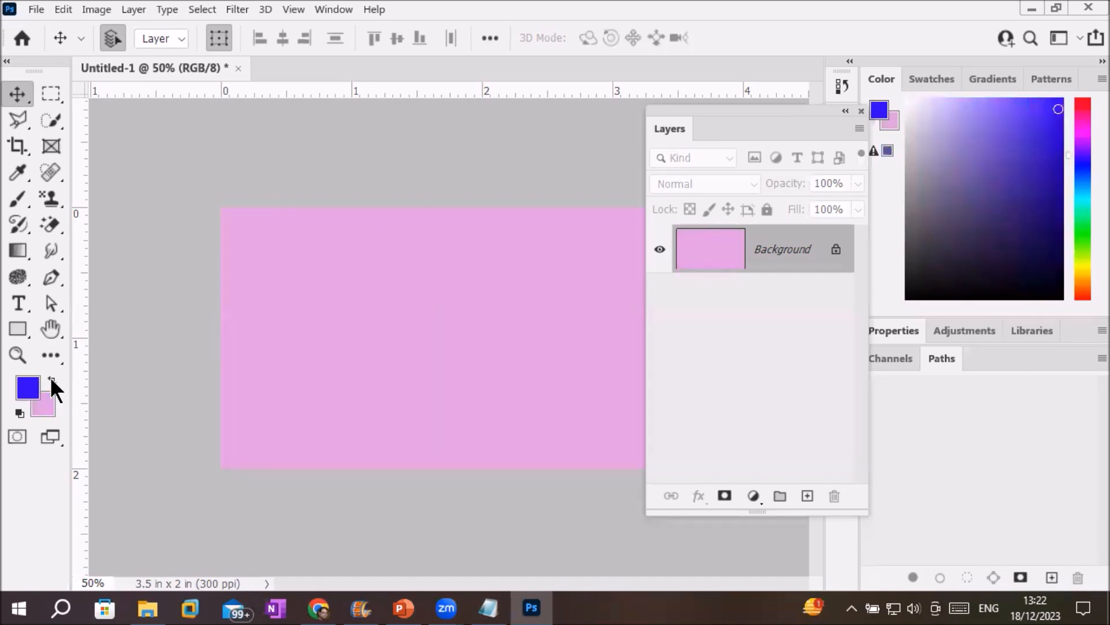
click(50, 379)
click(51, 378)
click(50, 380)
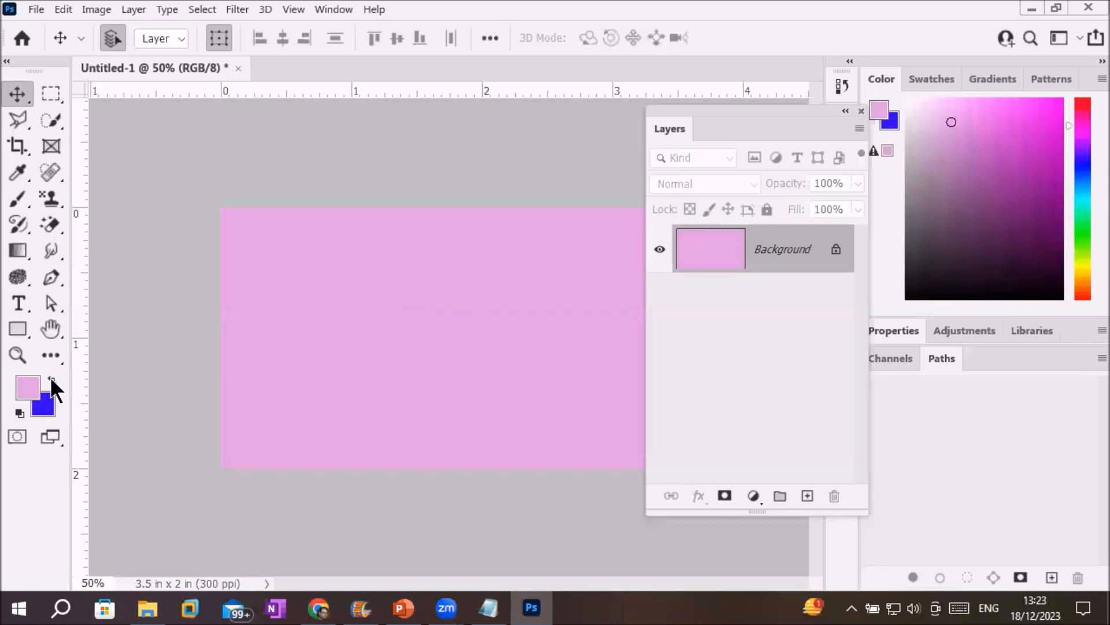
click(51, 379)
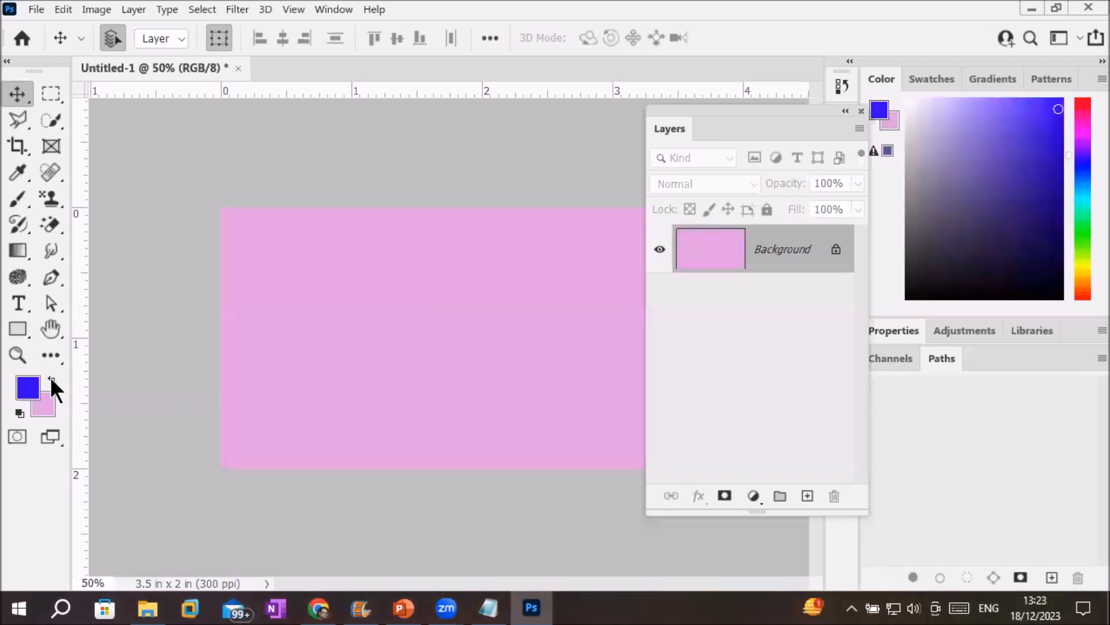
click(51, 379)
click(51, 380)
click(51, 380)
click(51, 379)
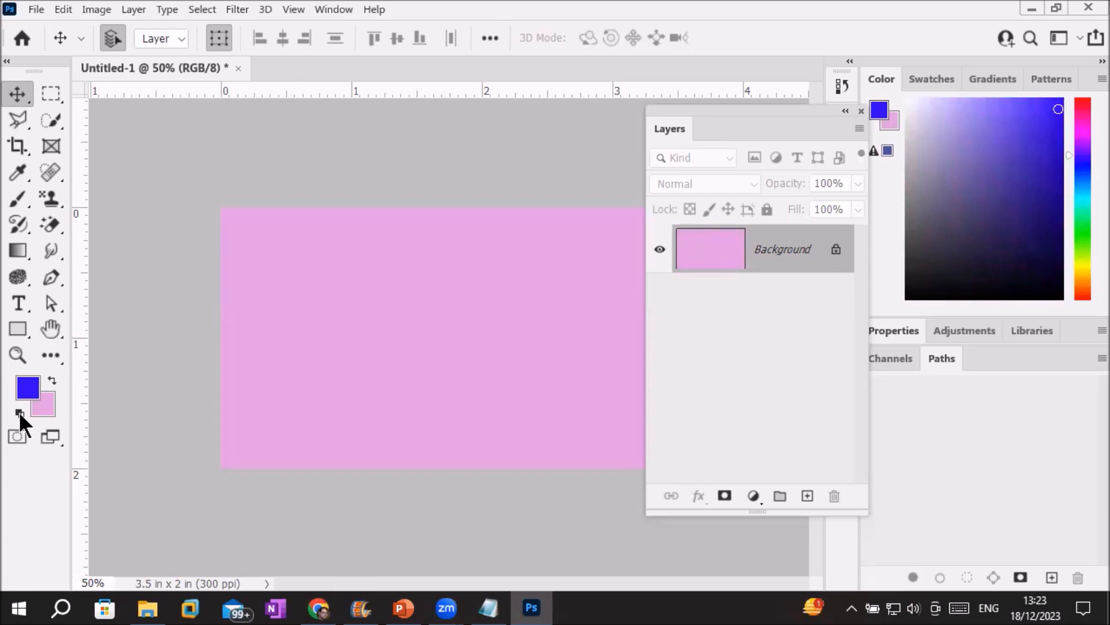
Reset to default black and white colours, swapping them and back again.
click(18, 411)
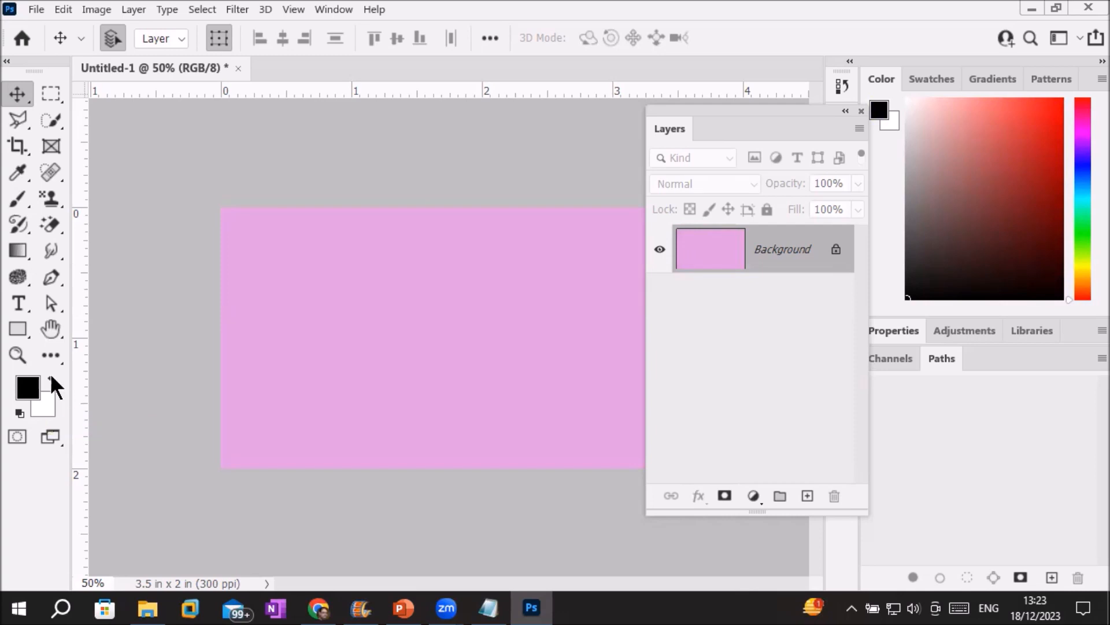
click(51, 377)
click(51, 377)
Set the foreground colour to bright blue 2704fe.
click(28, 389)
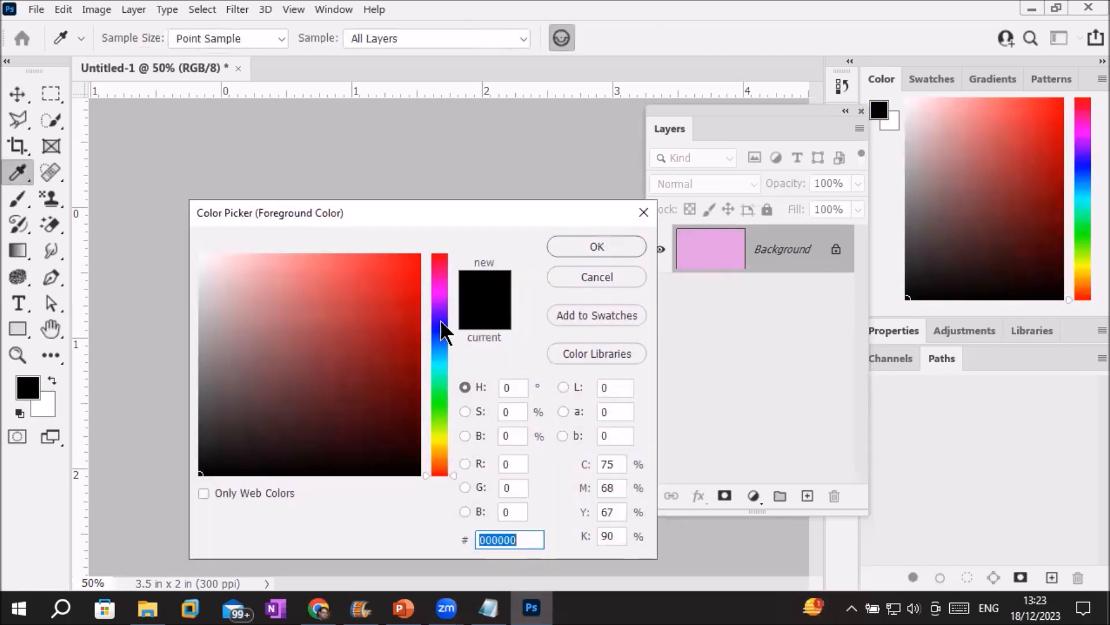
click(441, 323)
mouse_move(442, 331)
mouse_down()
mouse_move(439, 361)
mouse_move(438, 322)
mouse_up()
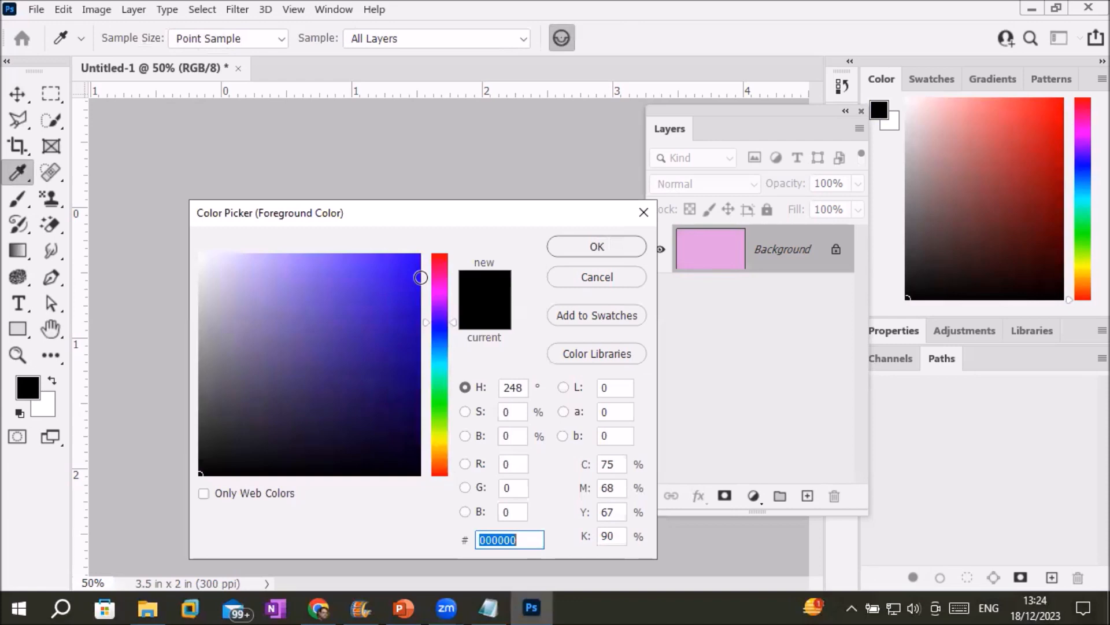
click(417, 255)
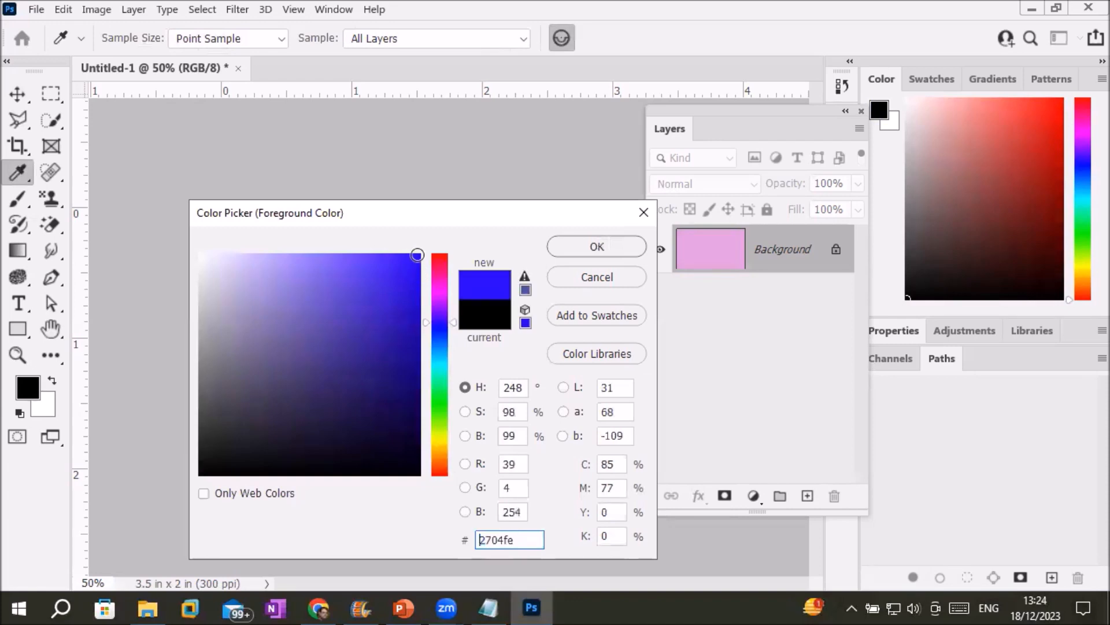
click(571, 246)
key(v)
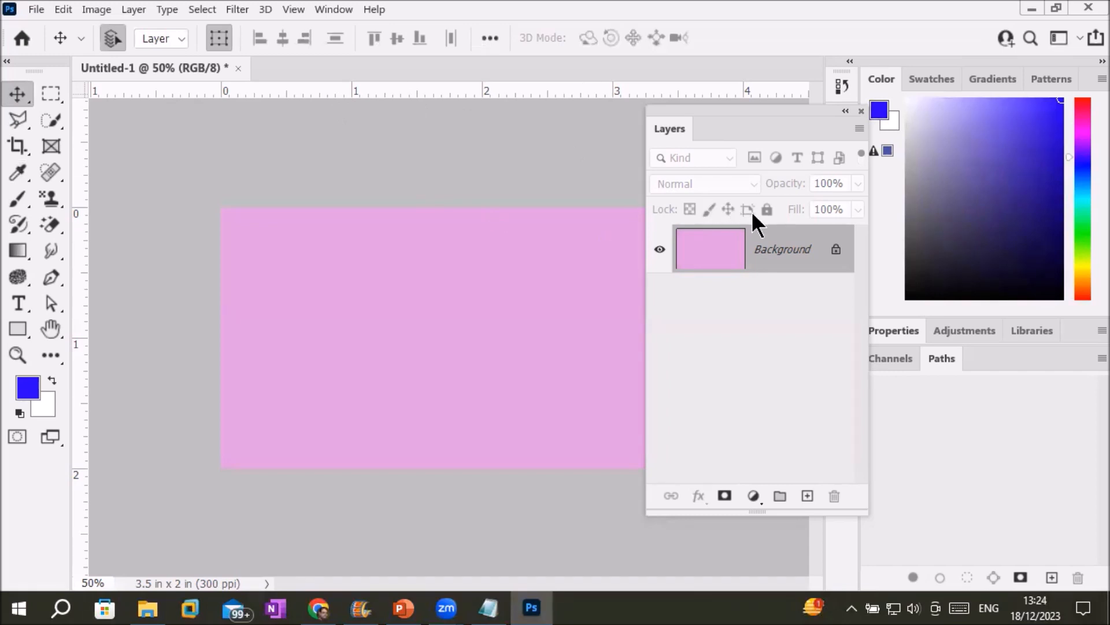
Fill the canvas via Edit > Fill using the blue foreground colour at 100% opacity.
click(64, 10)
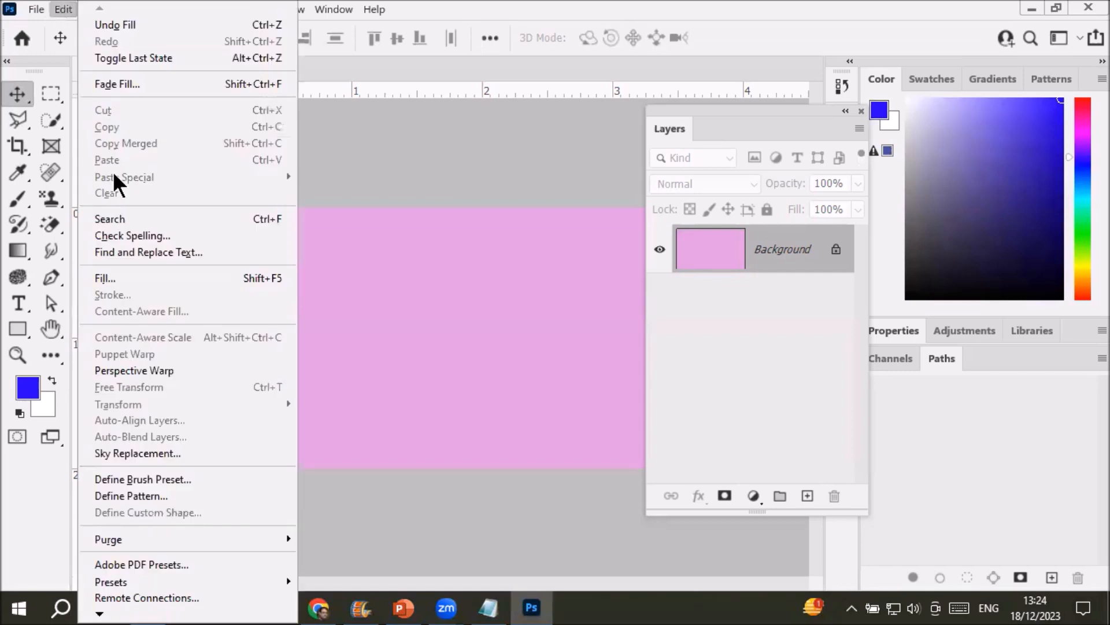
click(116, 280)
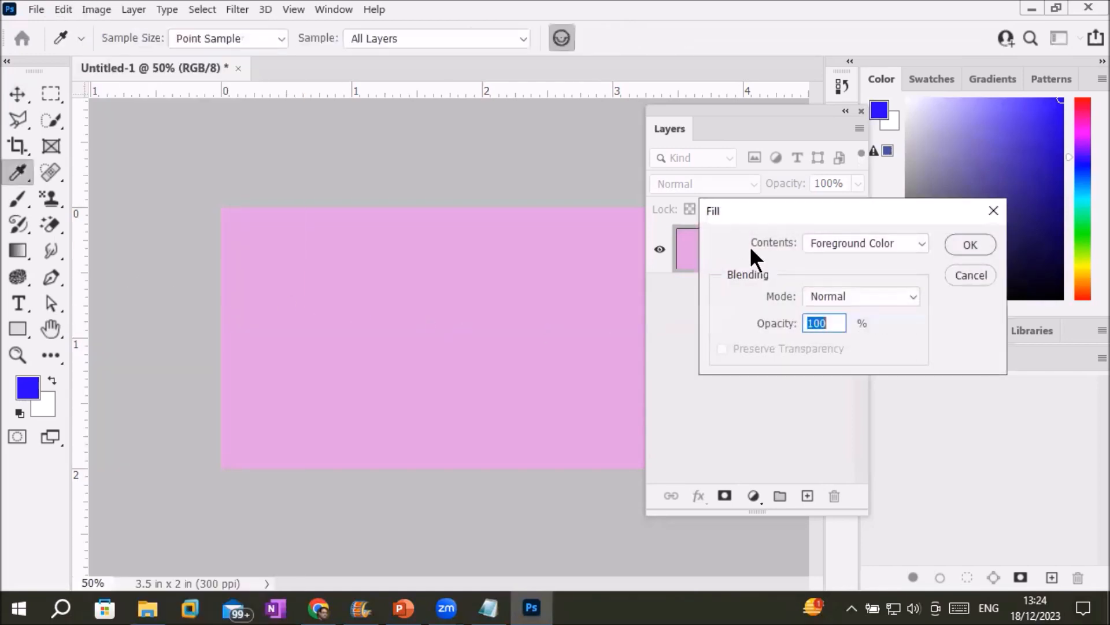
click(566, 155)
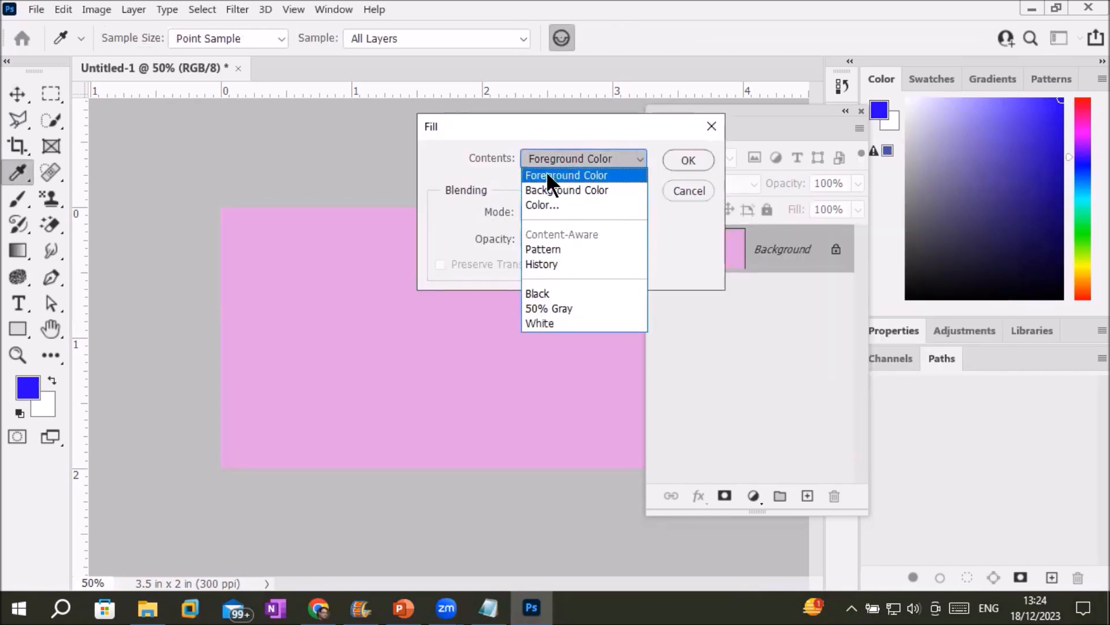
click(546, 175)
click(675, 160)
key(v)
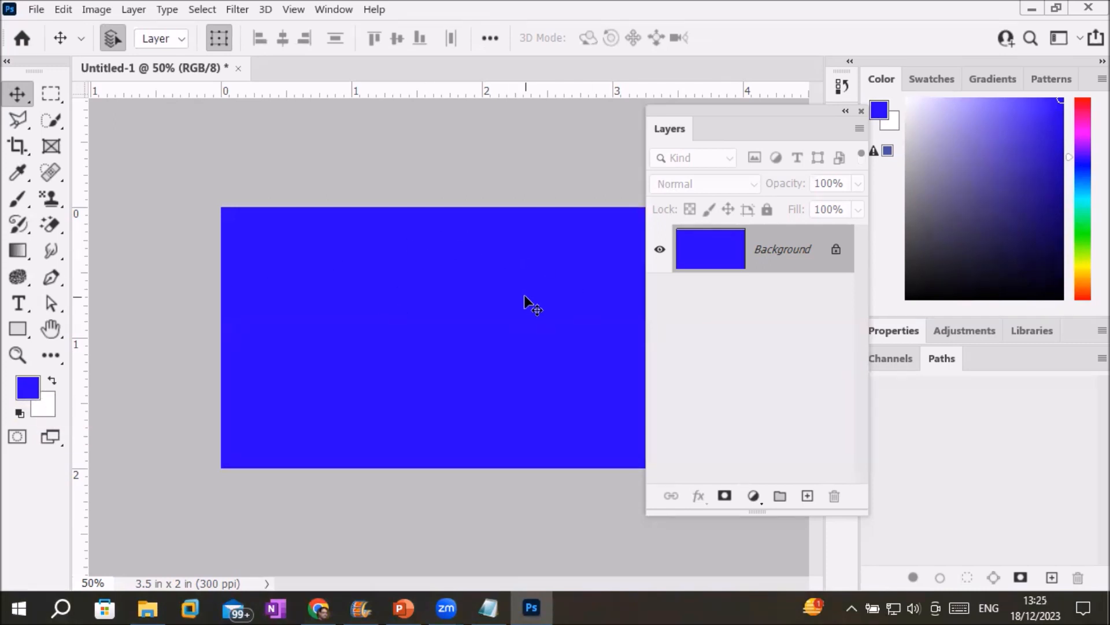
Set the background colour to red fa0606.
click(45, 412)
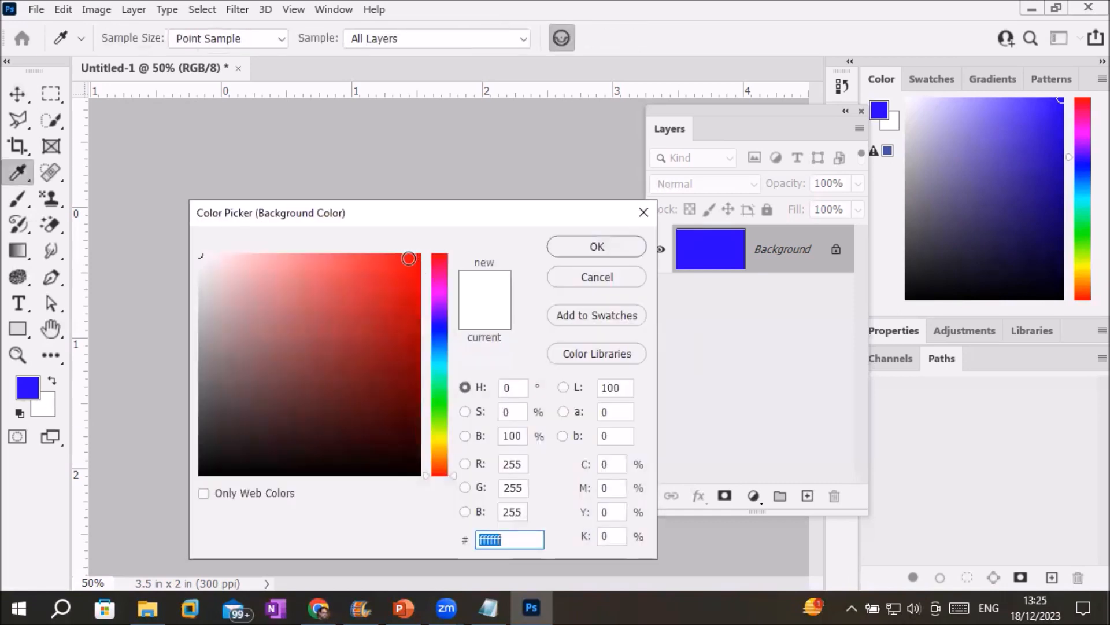
click(416, 258)
click(578, 245)
key(v)
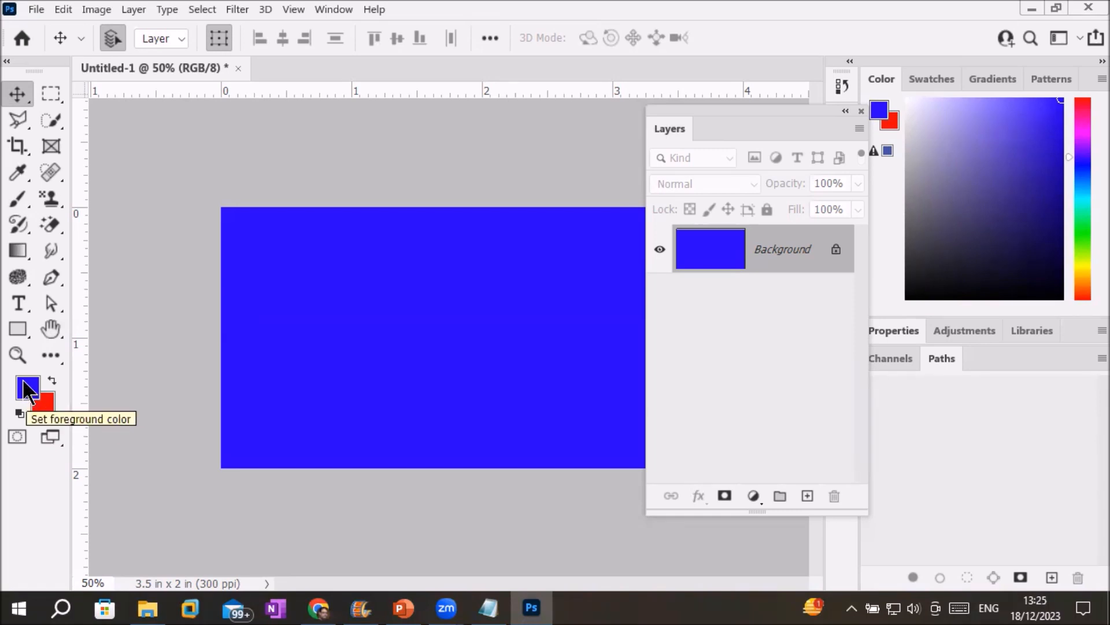
Use Edit > Fill with Contents set to Color, choosing a cyan, to fill the canvas.
click(63, 9)
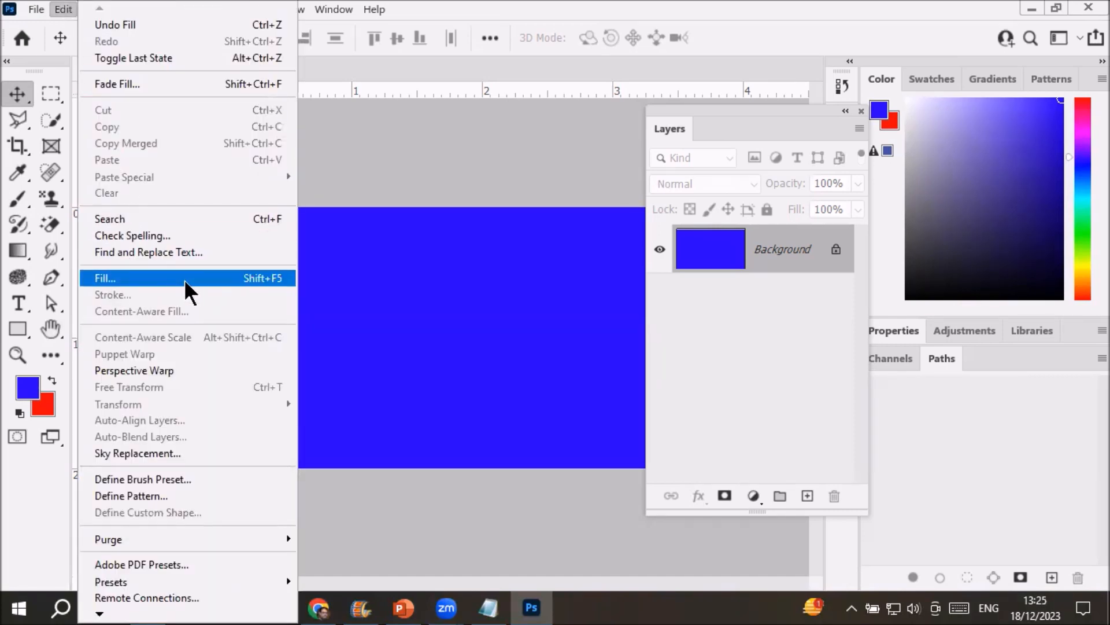
click(210, 278)
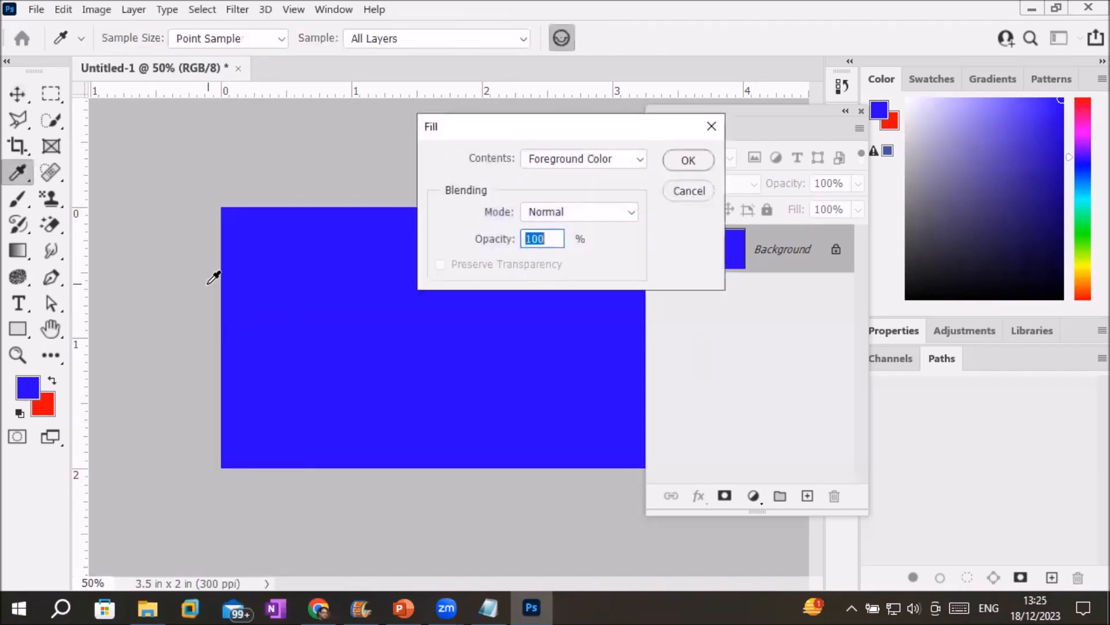
click(581, 152)
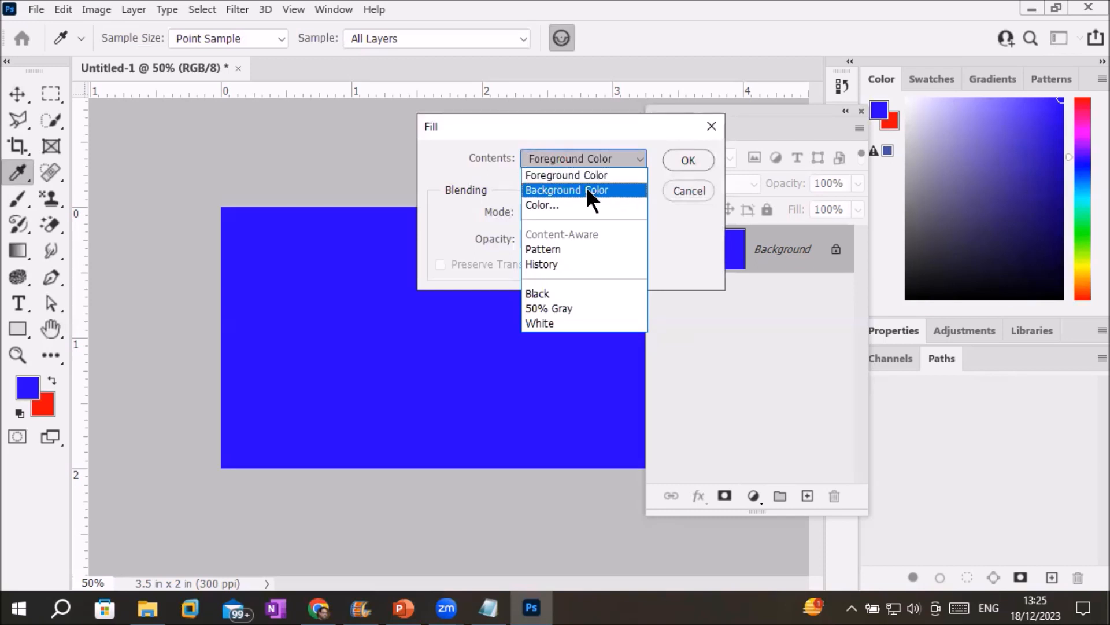
click(547, 206)
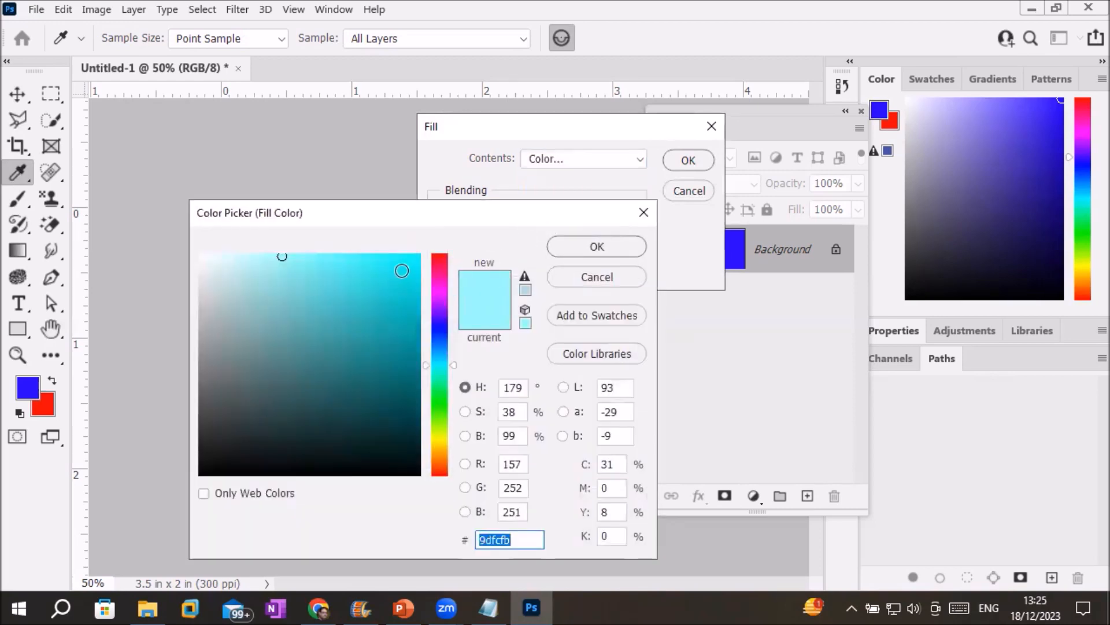
click(410, 280)
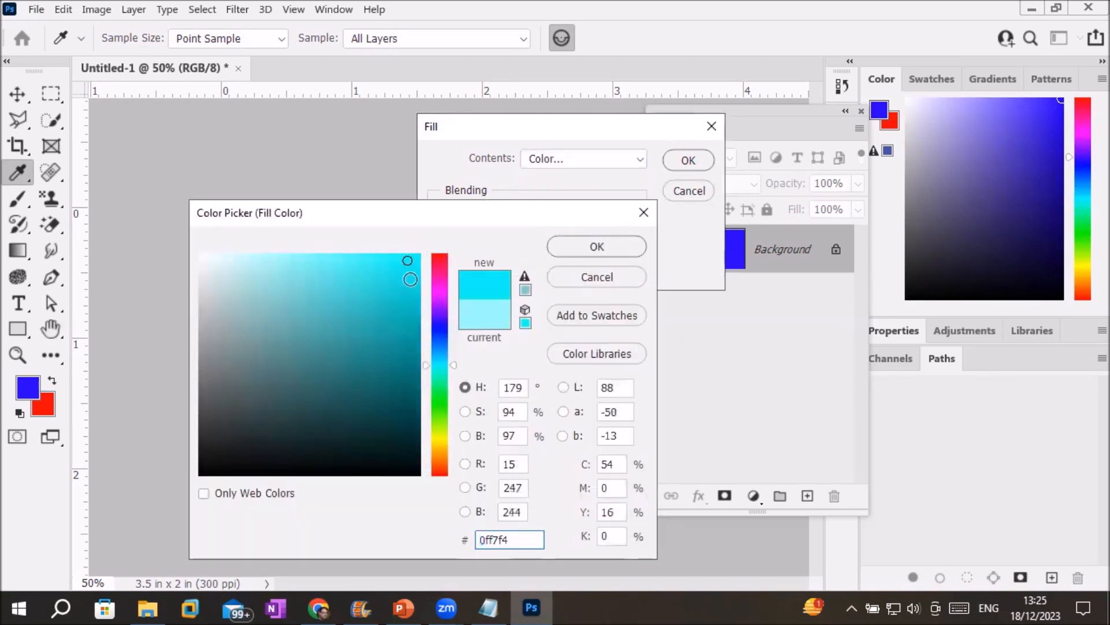
click(393, 286)
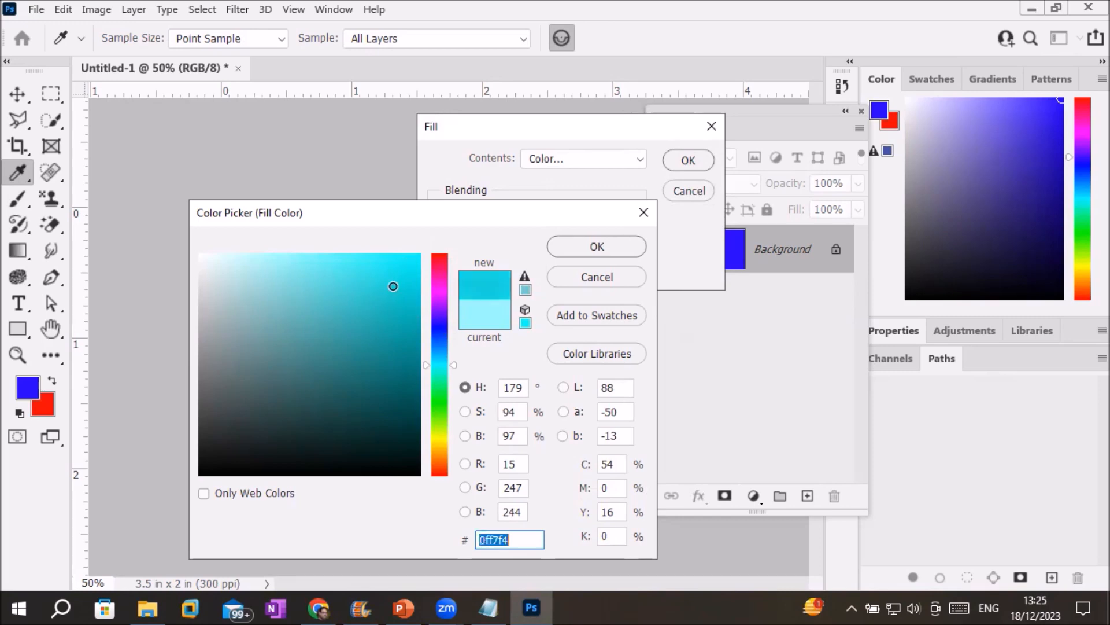
click(598, 239)
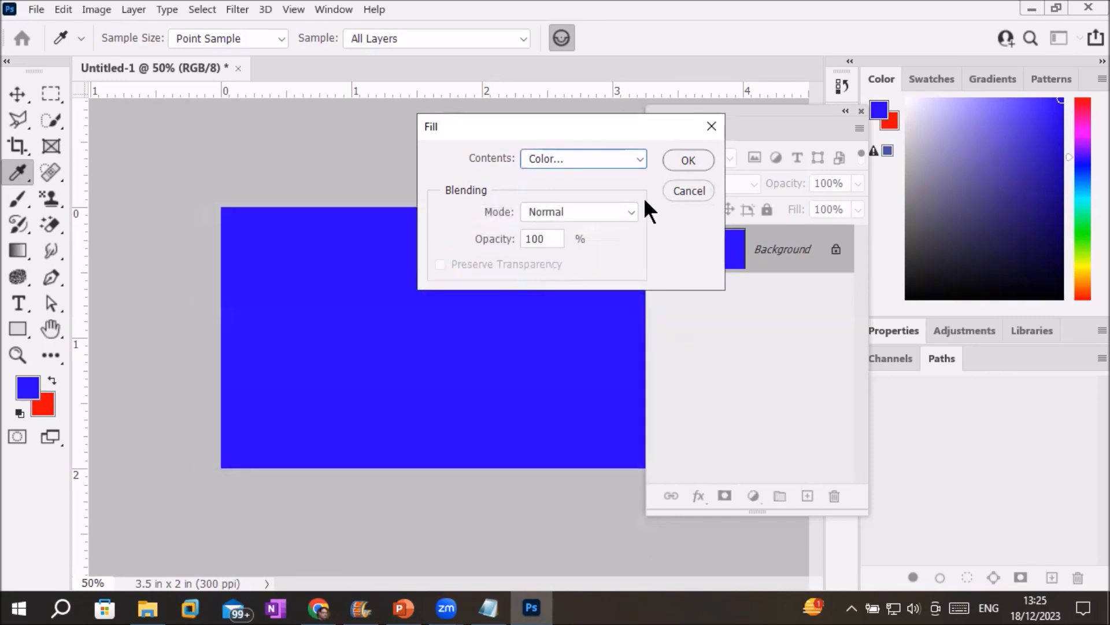
click(682, 159)
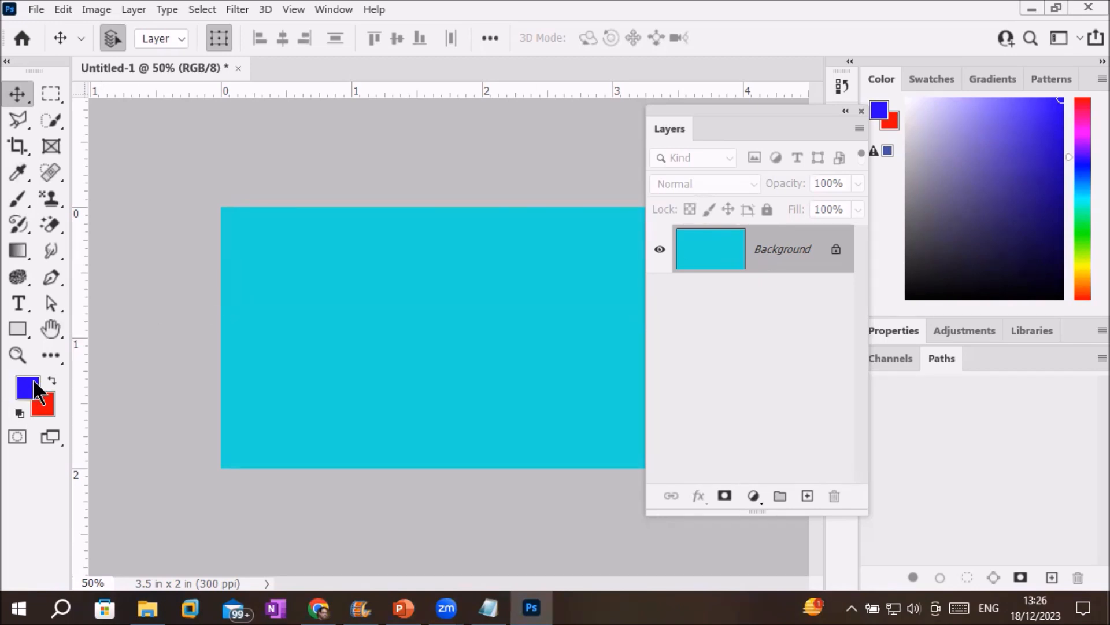
Open and dismiss the Edit menu without filling, then open the File menu.
click(62, 9)
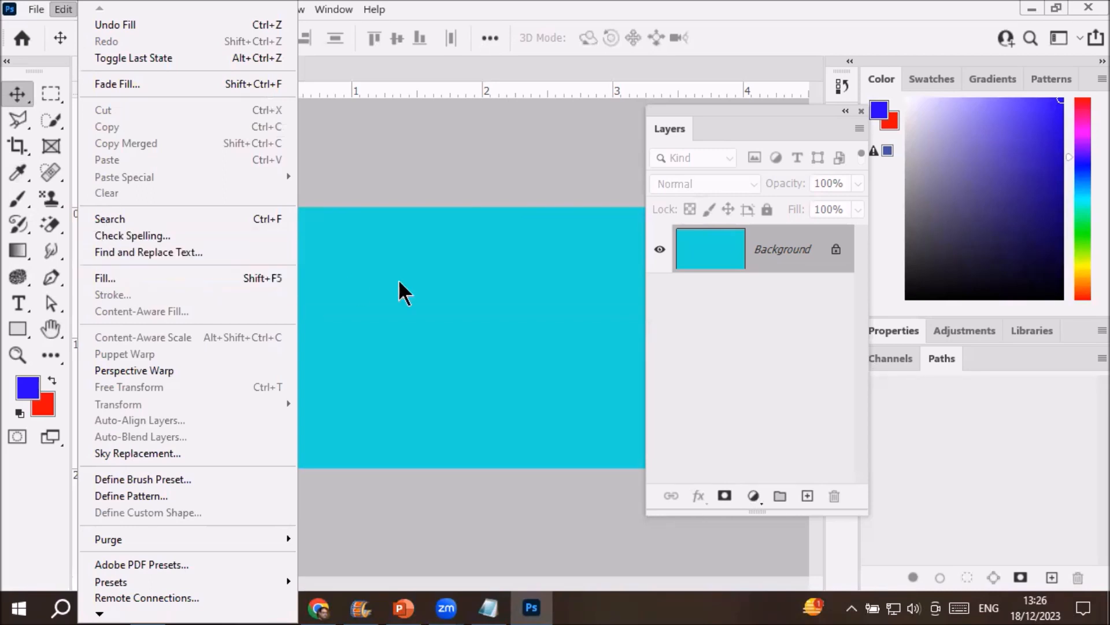
click(466, 283)
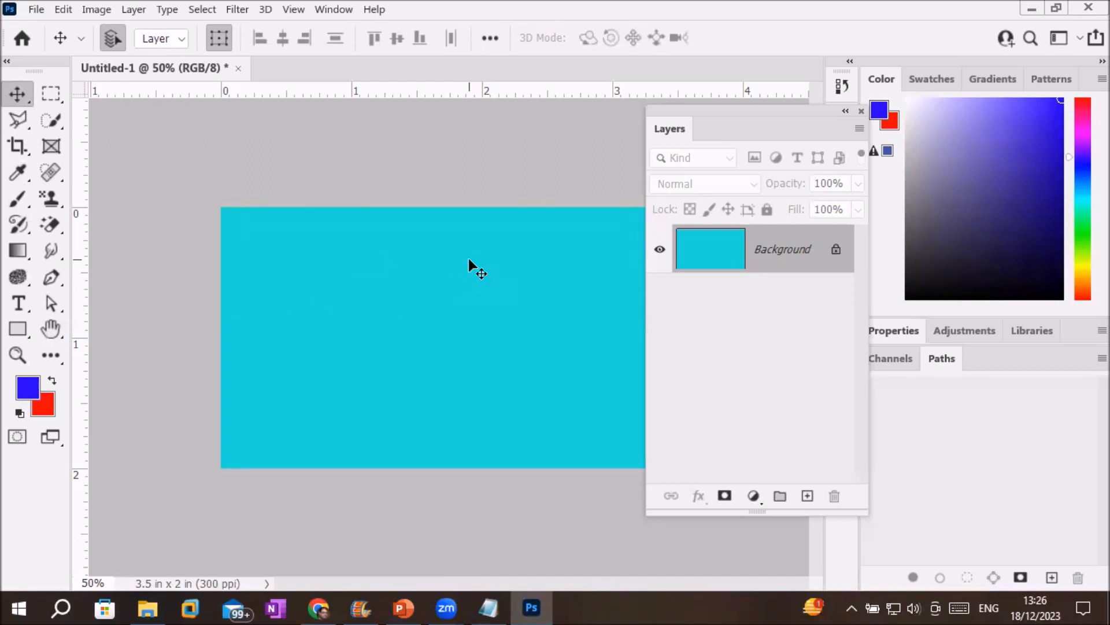
click(29, 9)
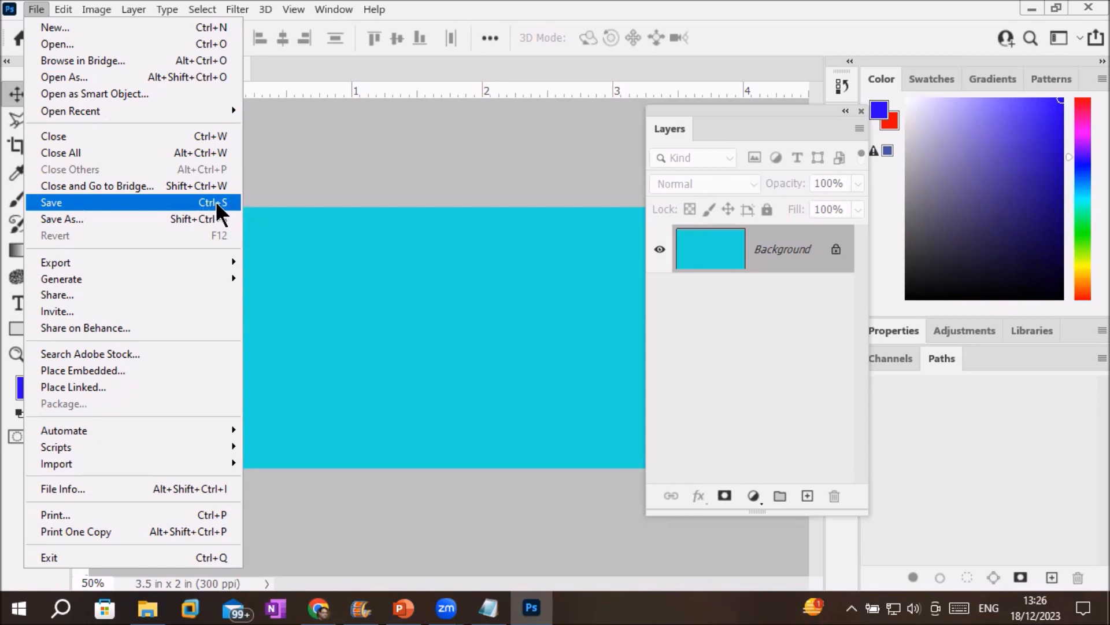
In Save As, create and open a new 'ICT Trainings' folder on the Desktop.
click(217, 202)
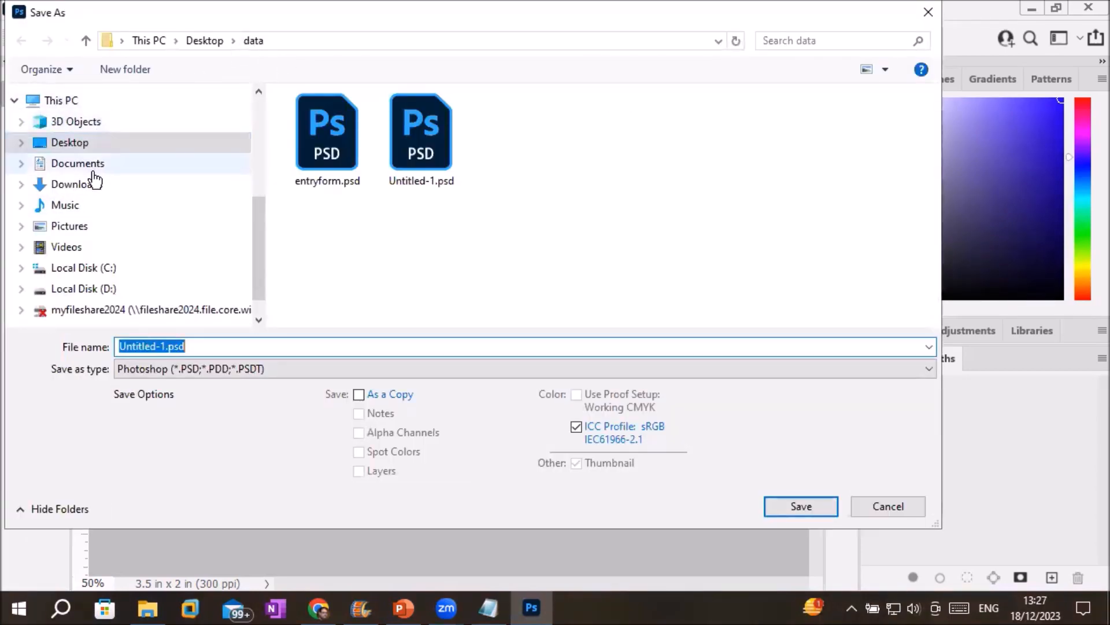
click(80, 147)
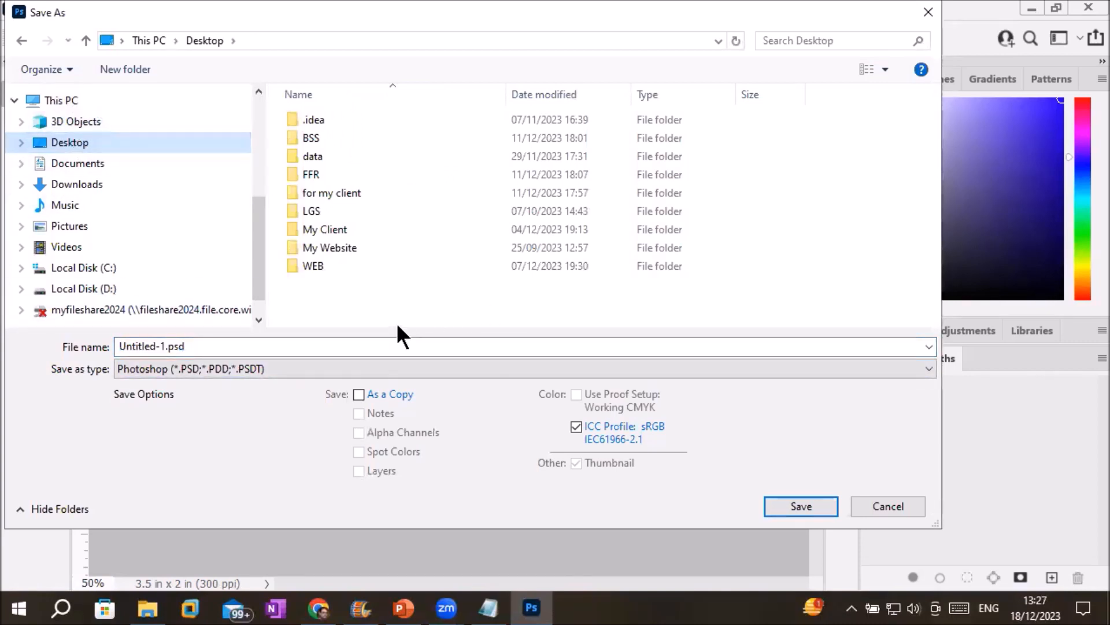
click(125, 69)
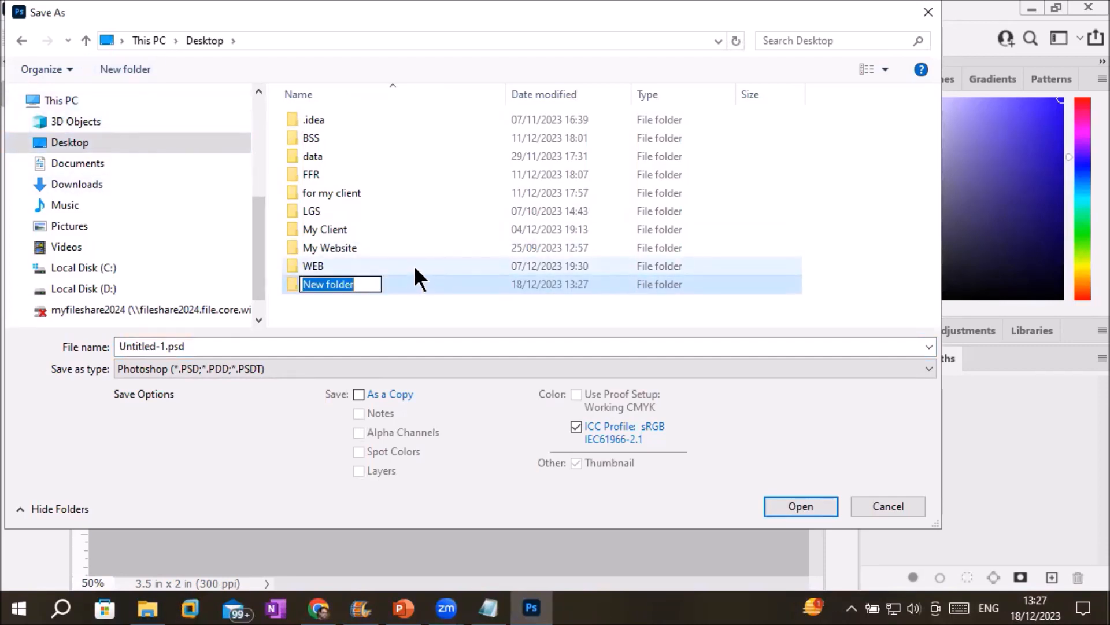
text(ICT)
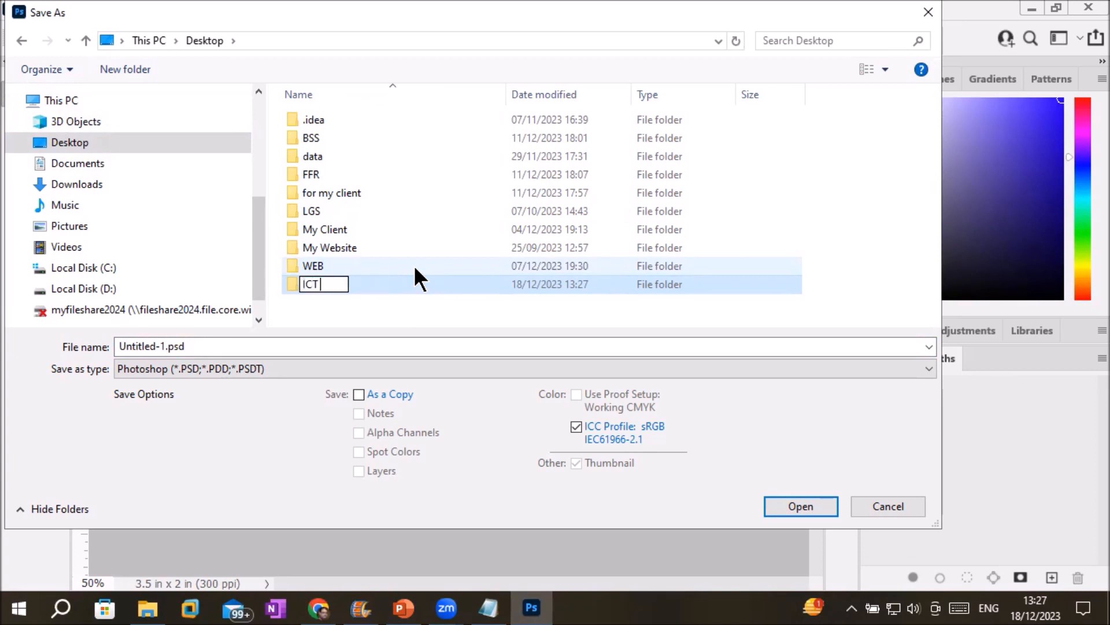
text(Training )
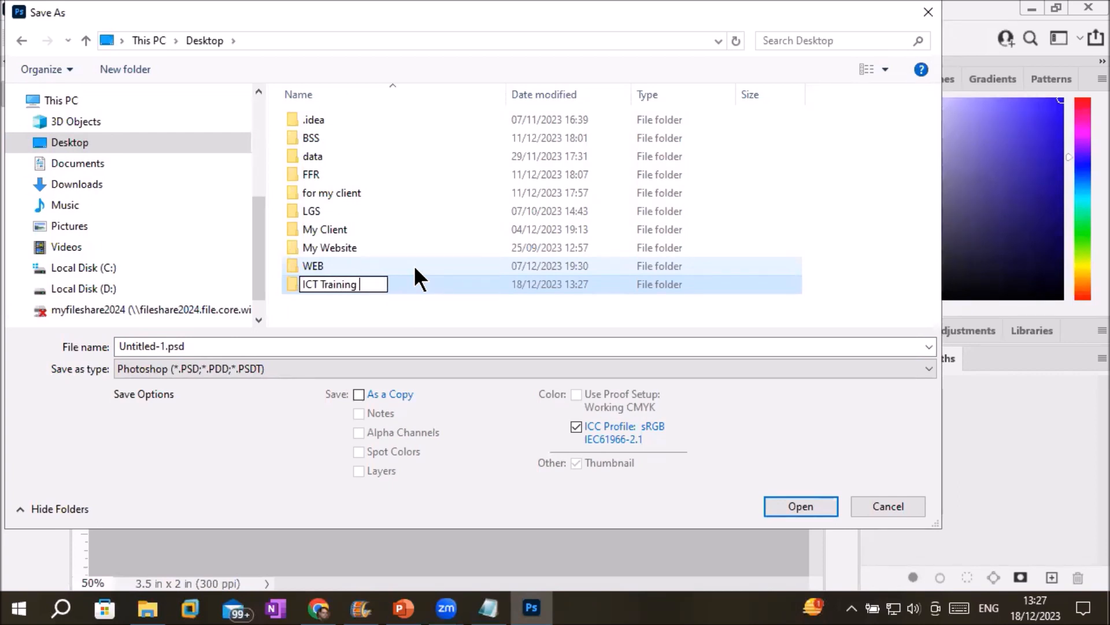
text(s)
key(Return)
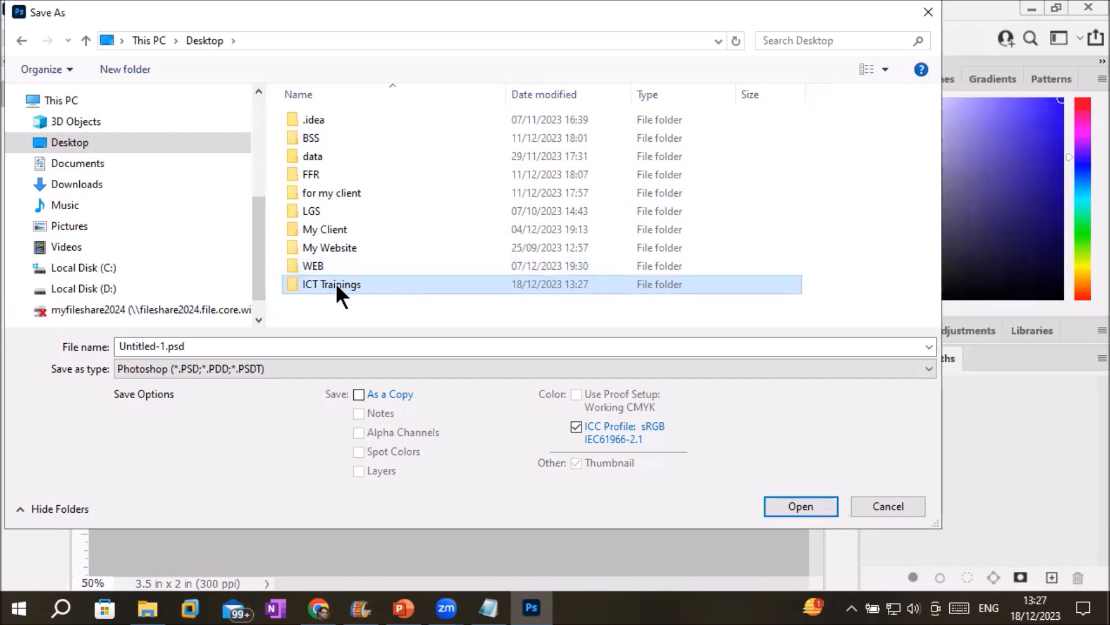
double_click(320, 286)
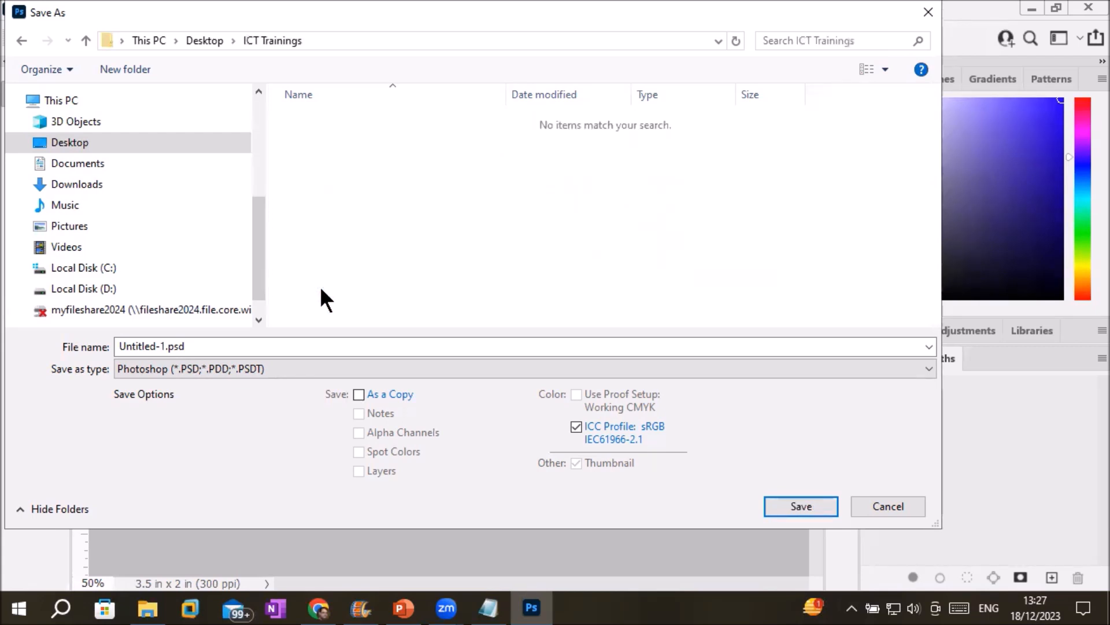
Replace the Untitled-1 file name with 'Irfan' and save as Irfan.psd.
click(166, 347)
key(BackSpace)
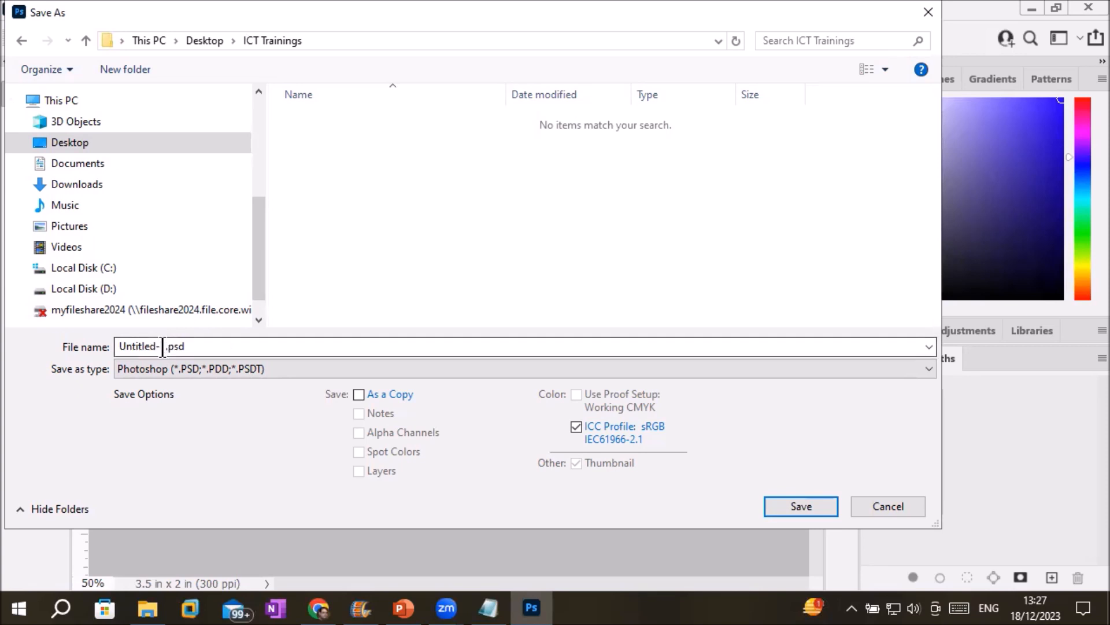
key(shift+End)
drag(164, 347, 34, 325)
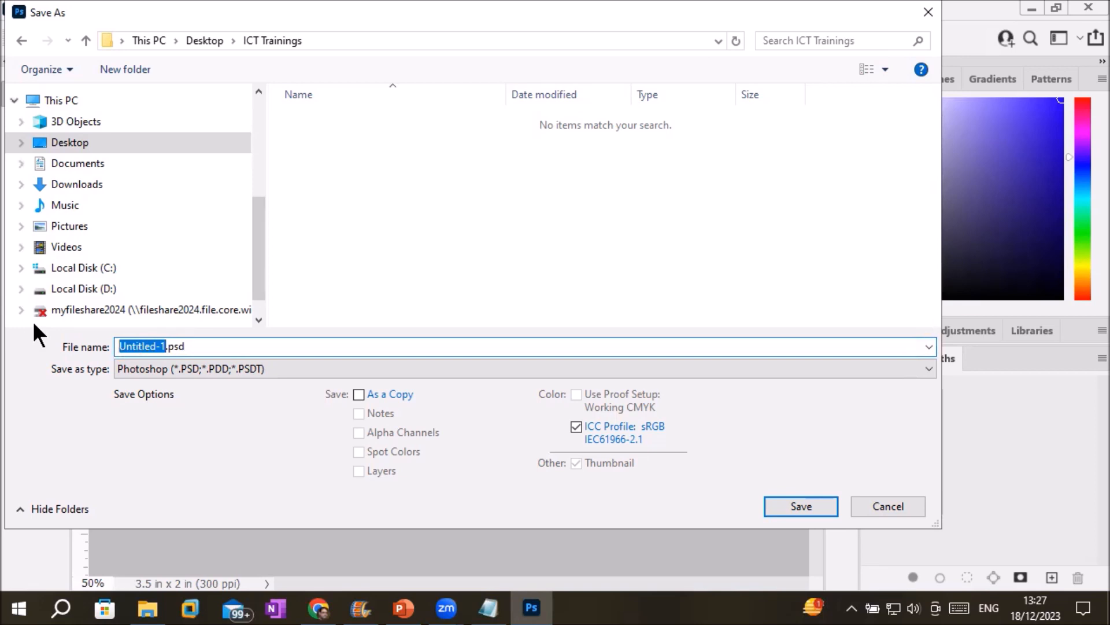
key(BackSpace)
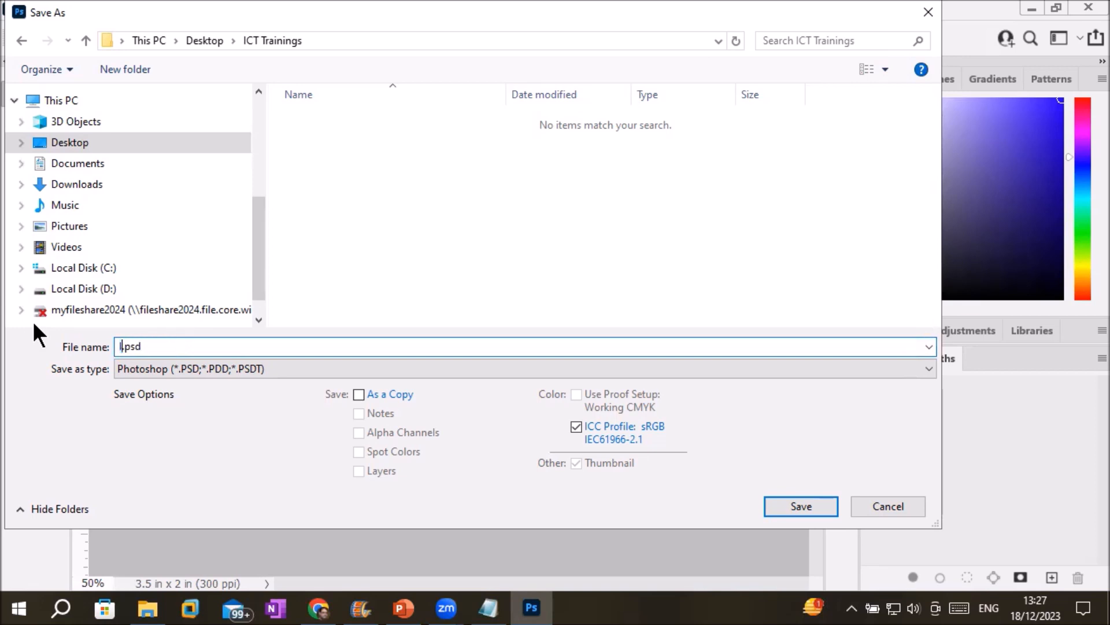
text(Irfan)
drag(143, 349, 174, 349)
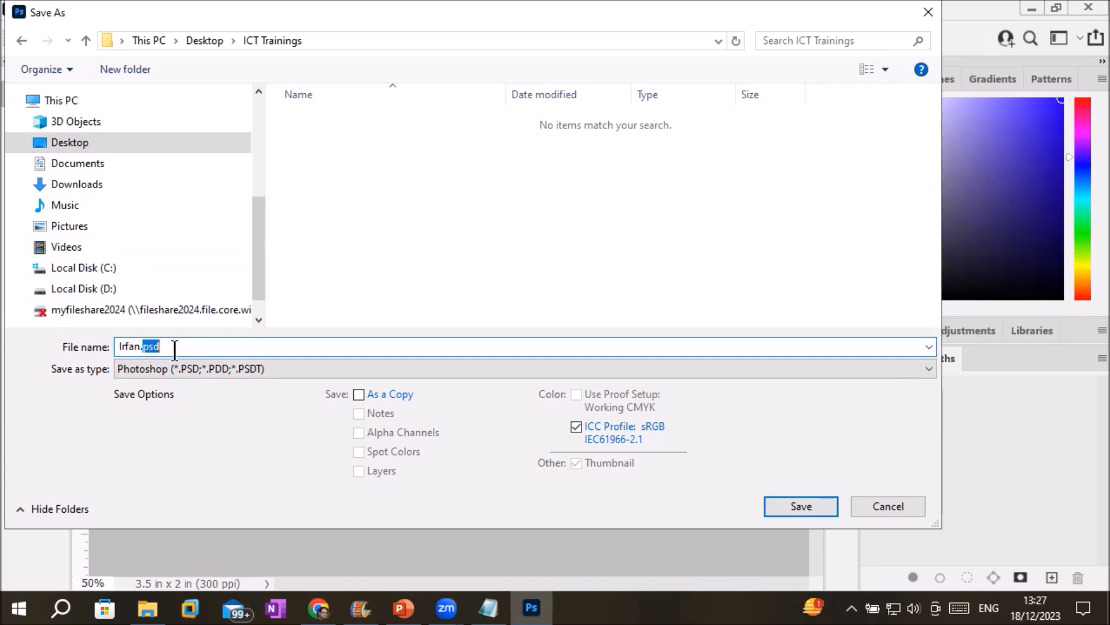
click(180, 348)
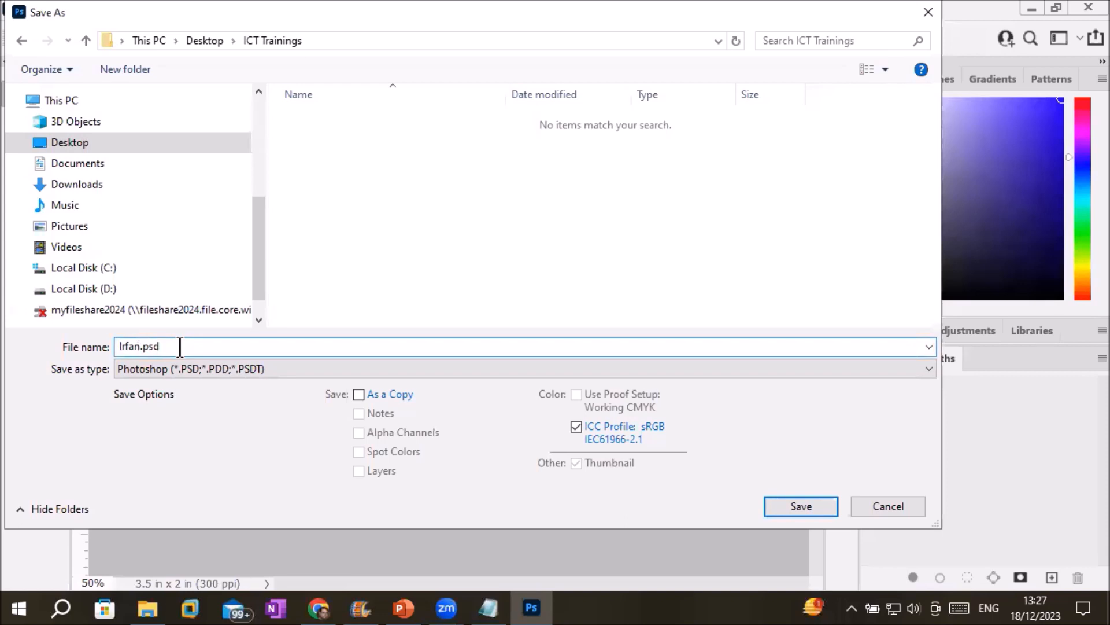
double_click(139, 348)
click(164, 351)
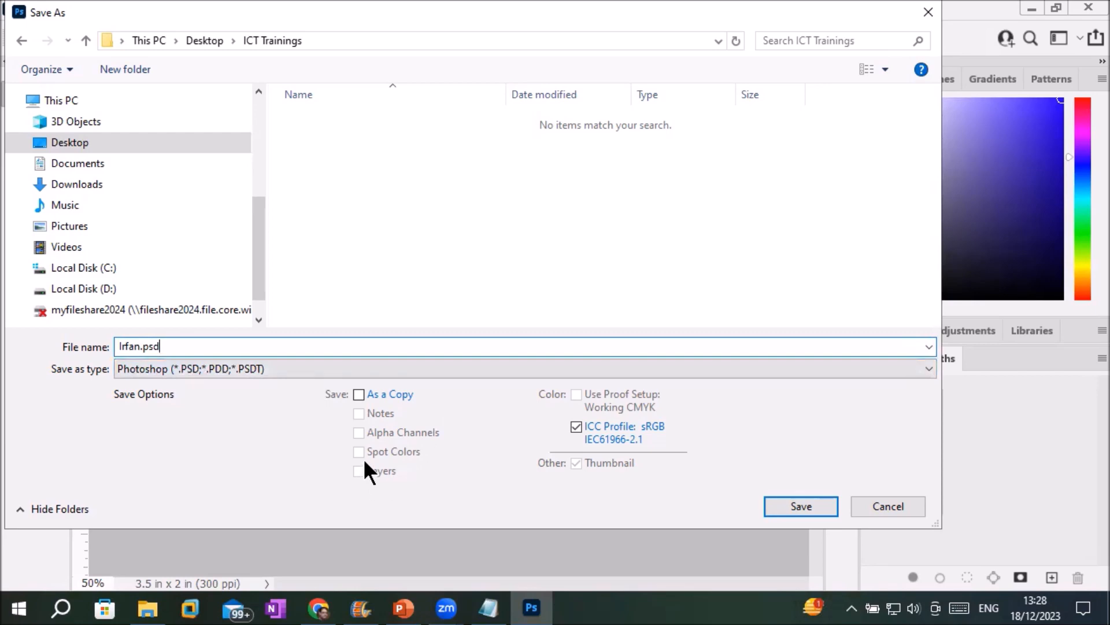
click(786, 504)
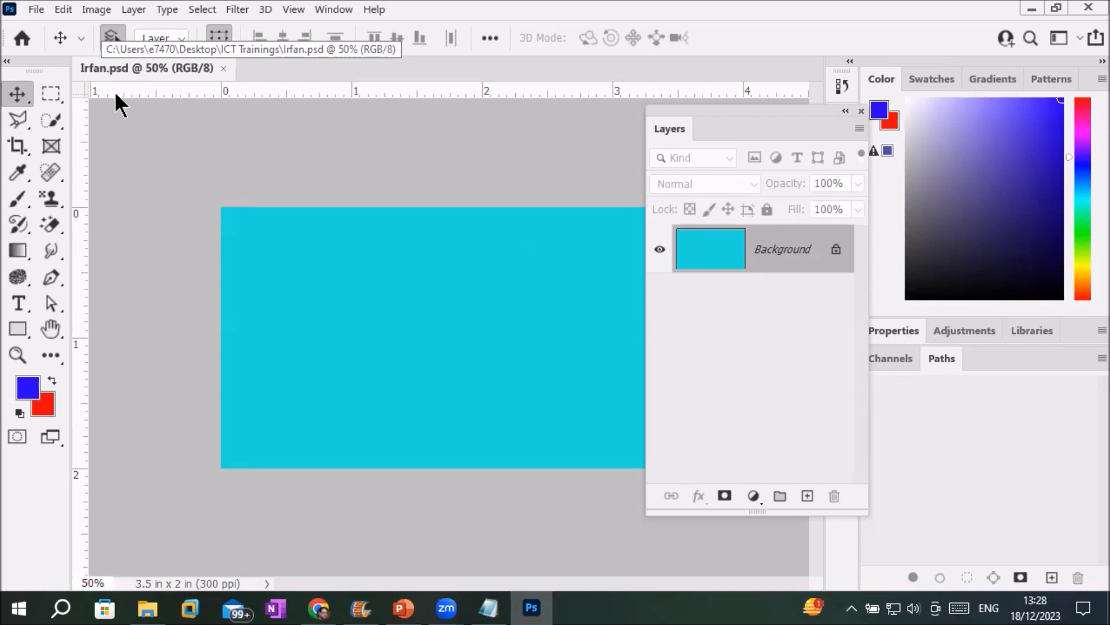
Create a new white 3.5 x 2 in, 300 ppi document from the Business card preset.
click(36, 11)
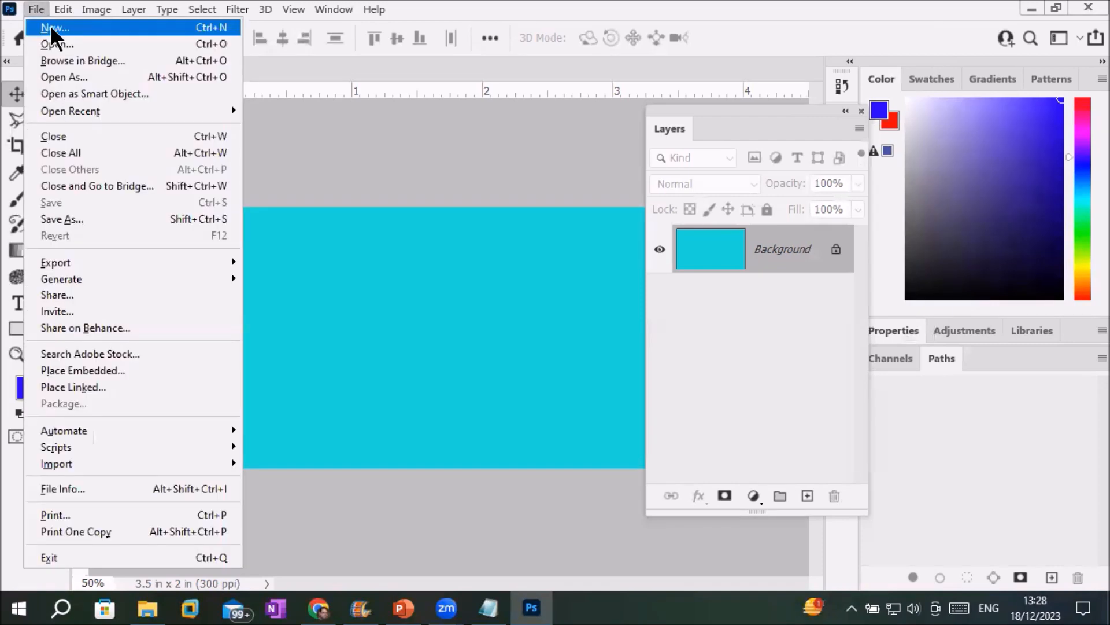
click(50, 25)
click(186, 45)
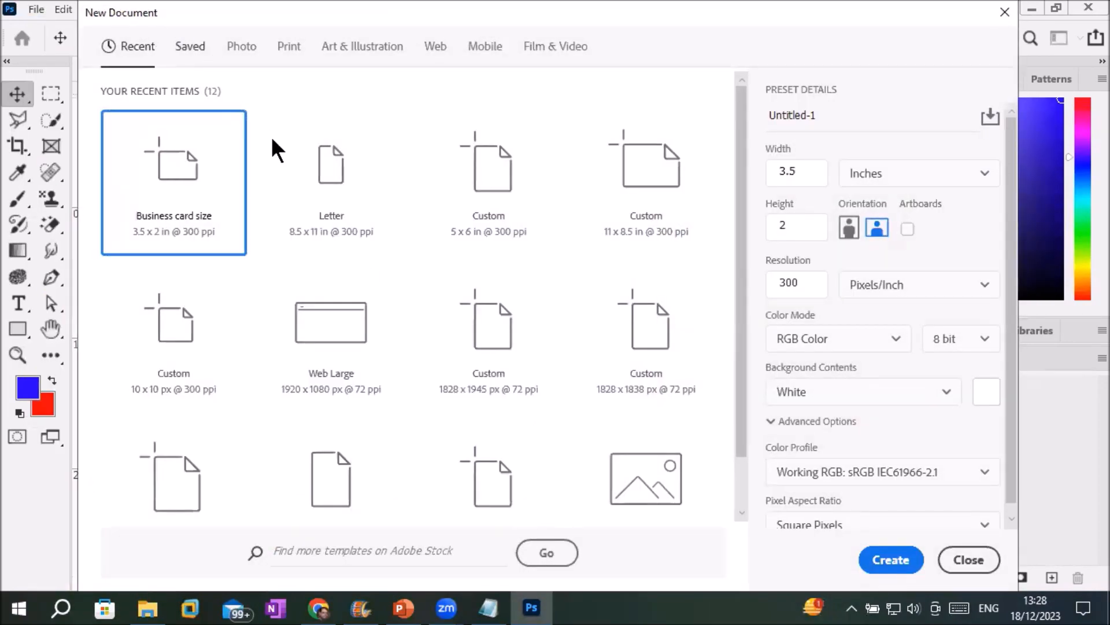
double_click(164, 169)
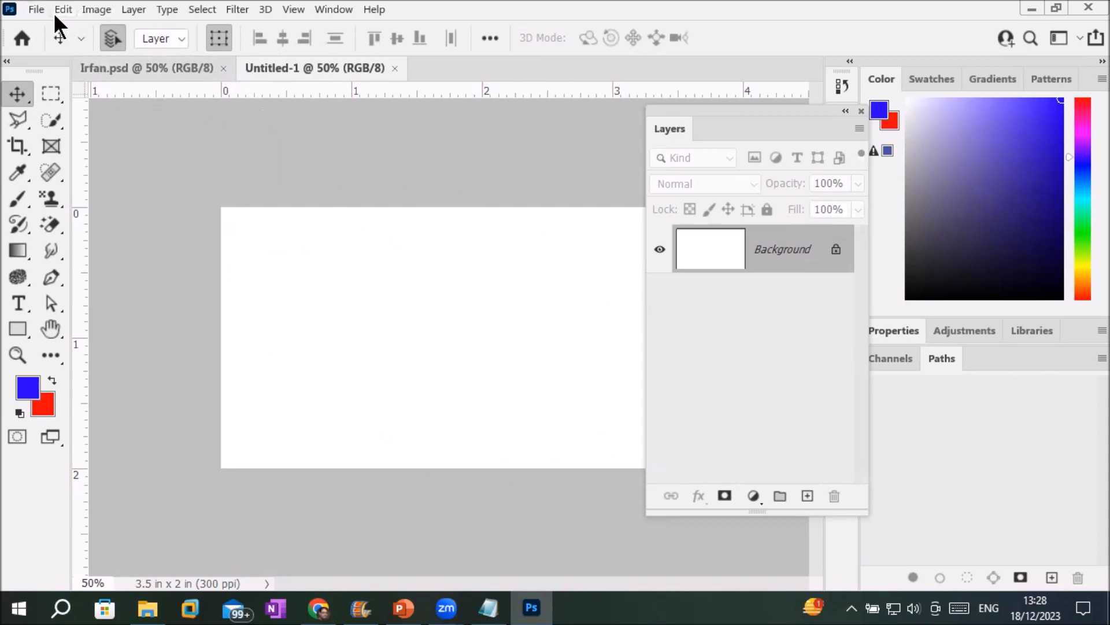
Save the new document as 'Kinza Business card.psd'.
click(35, 9)
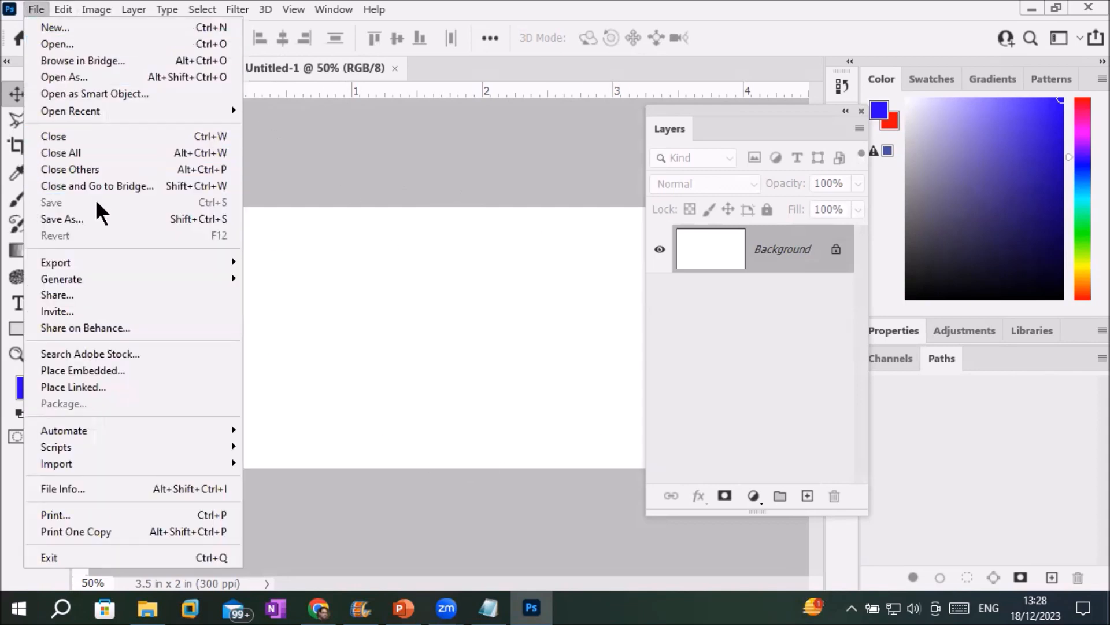
click(94, 218)
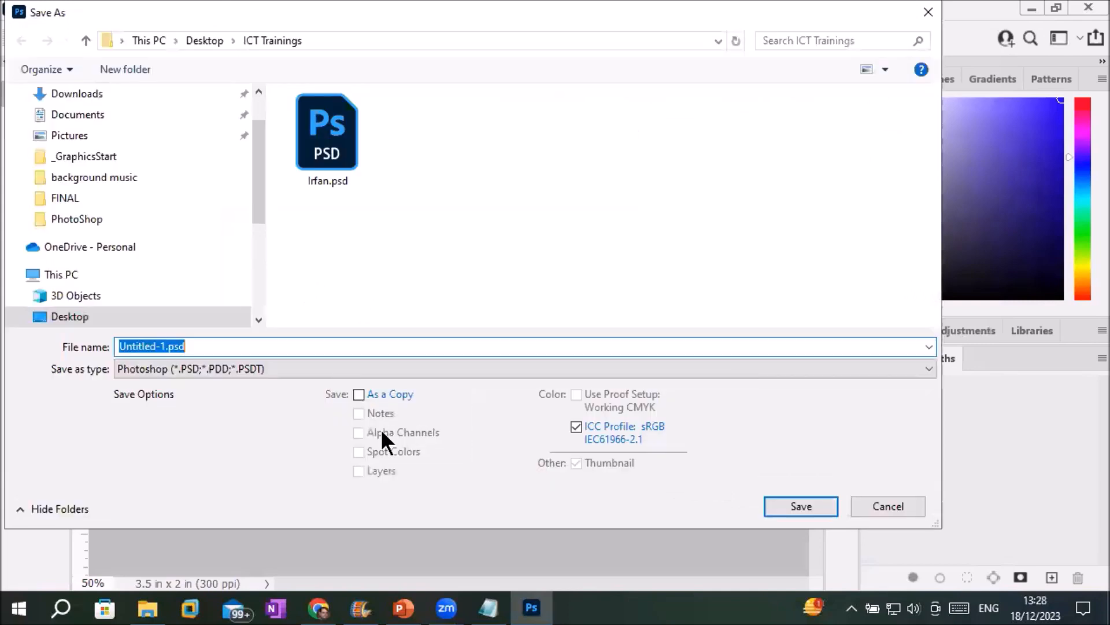
double_click(155, 346)
text(Kinza)
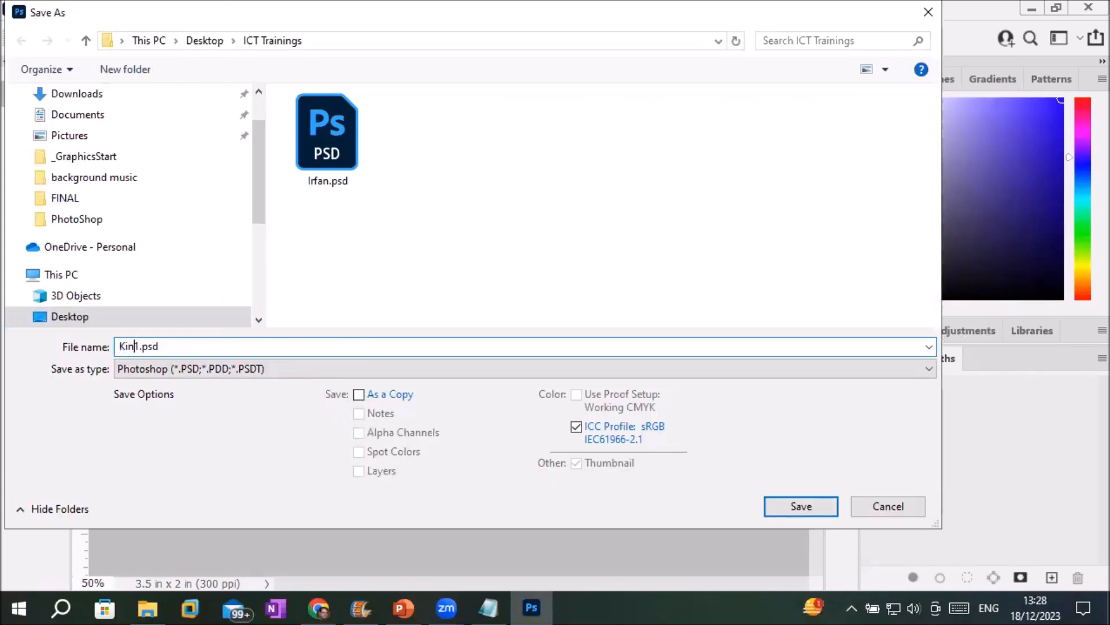
text( Business card)
key(Delete)
key(Return)
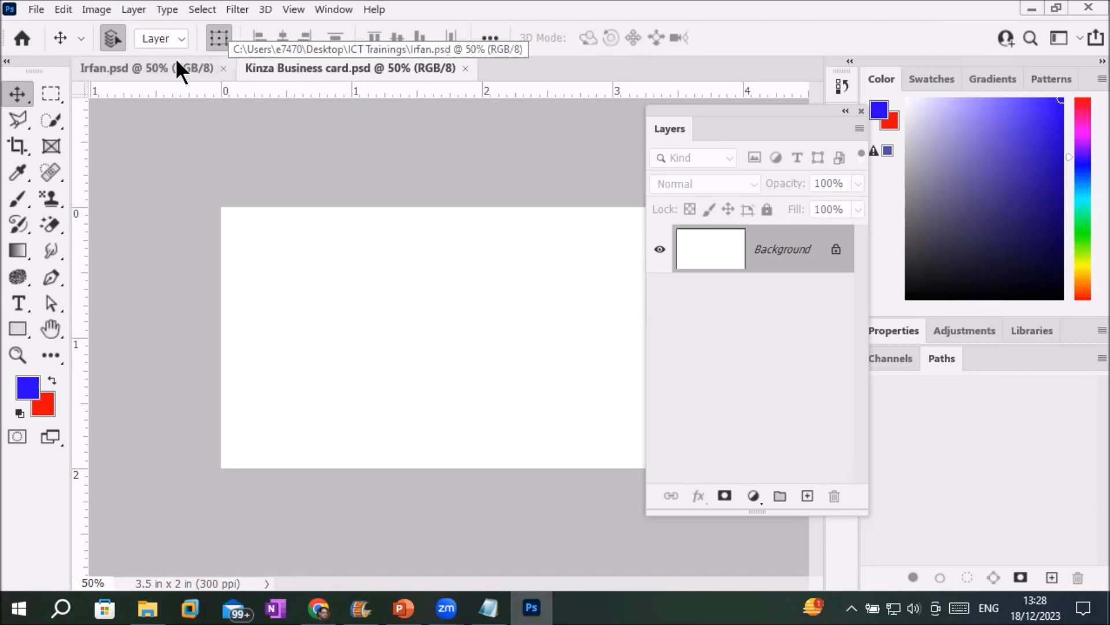
Return to the Kinza Business card document and reset colours to default black and white.
click(121, 67)
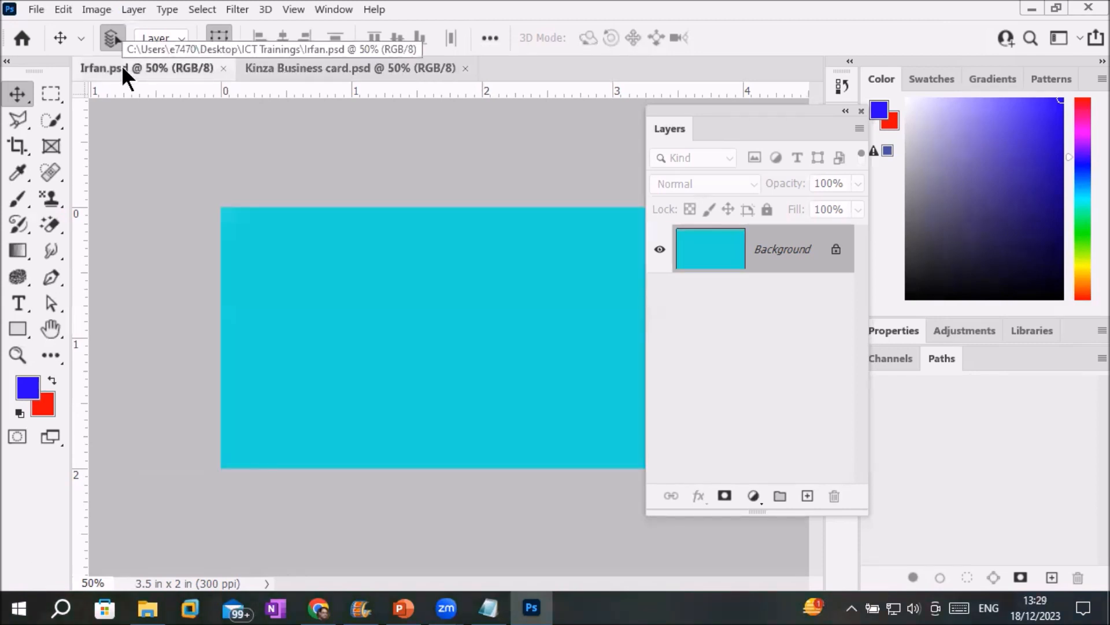
click(290, 67)
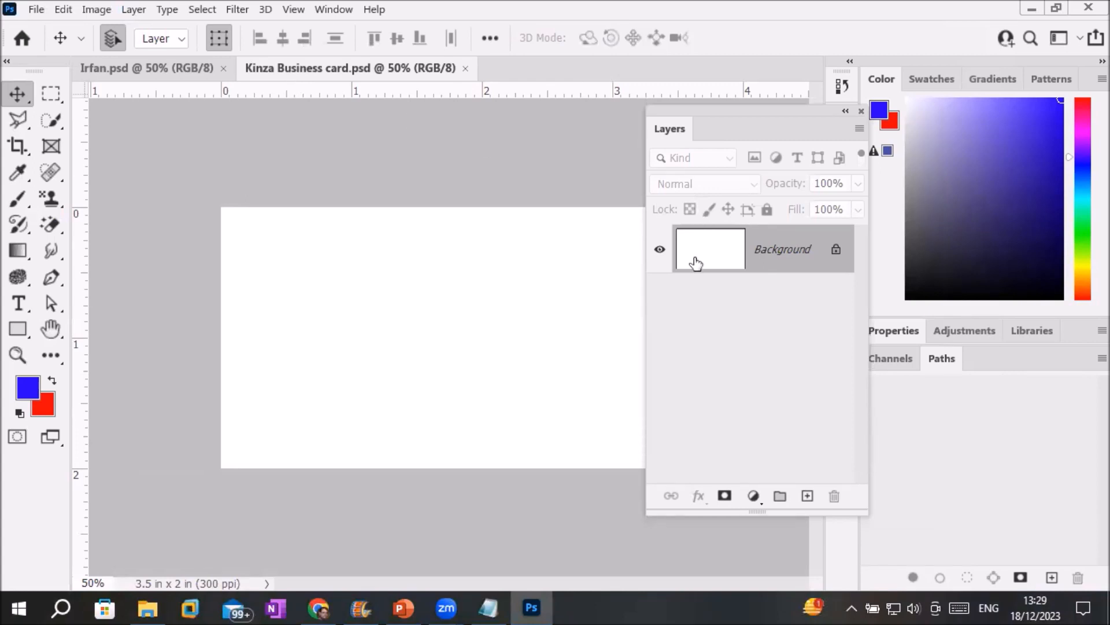
click(19, 413)
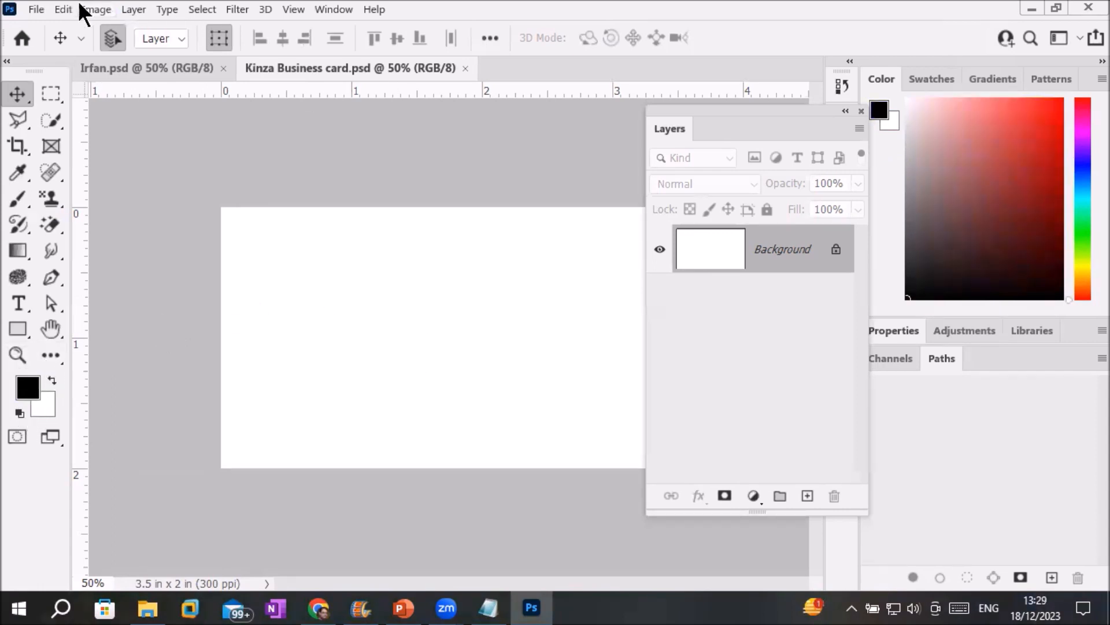
click(67, 10)
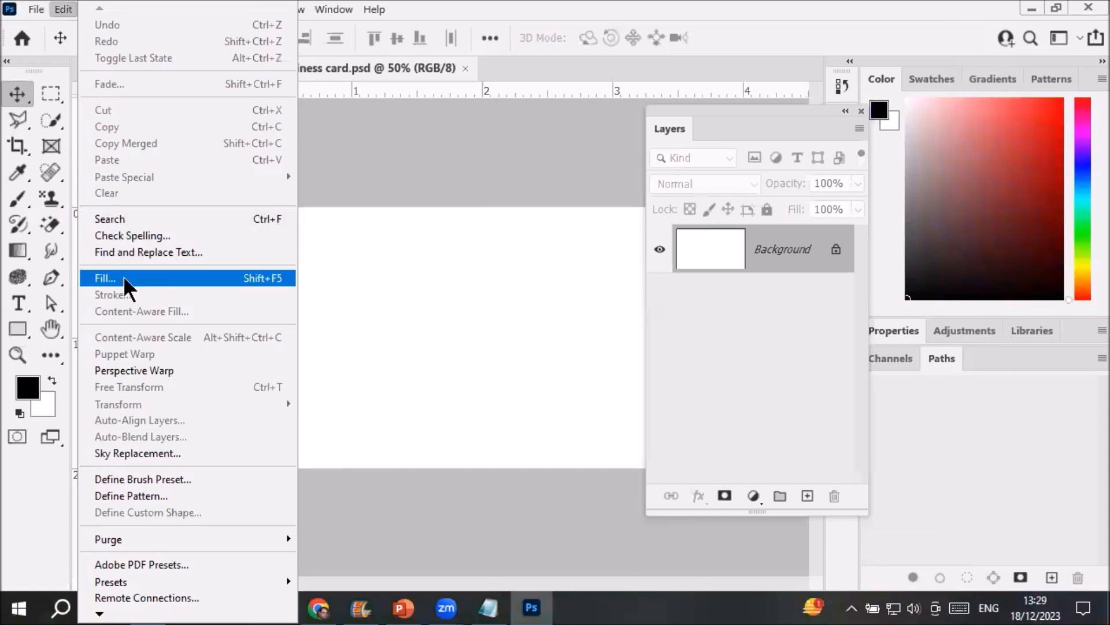
Fill the Kinza Business card canvas with 50% Gray using Edit > Fill.
click(142, 277)
click(564, 158)
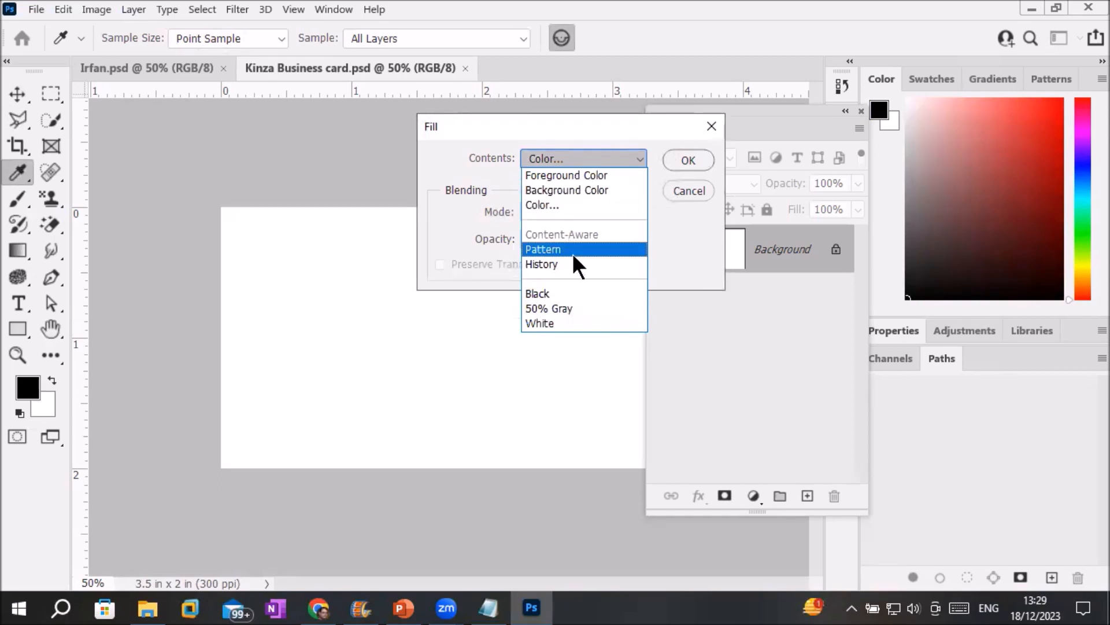
click(550, 308)
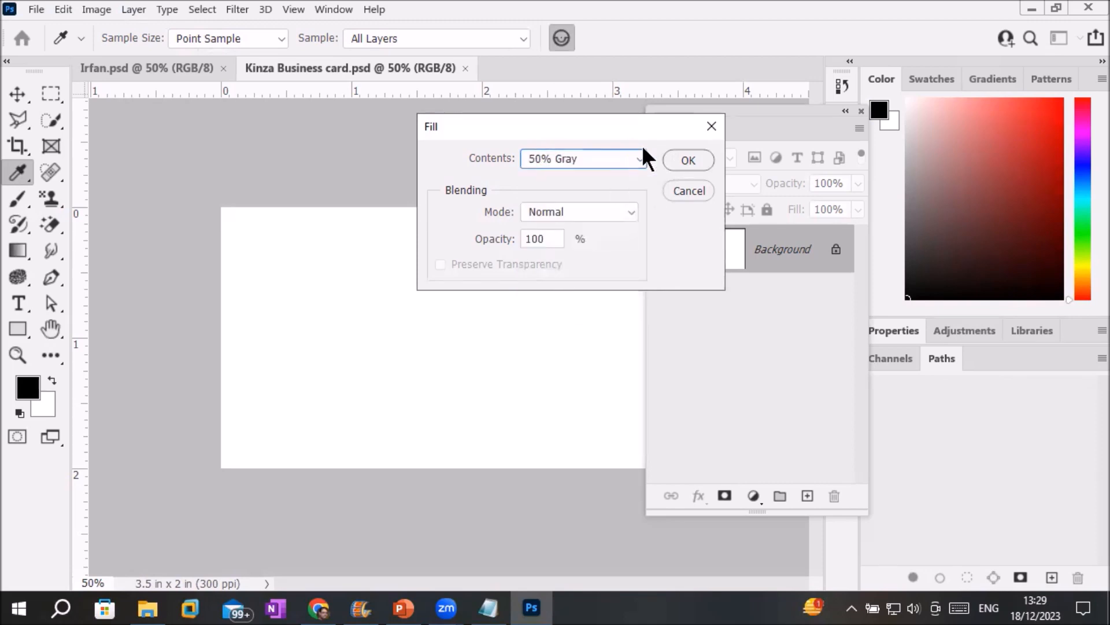
click(686, 161)
key(v)
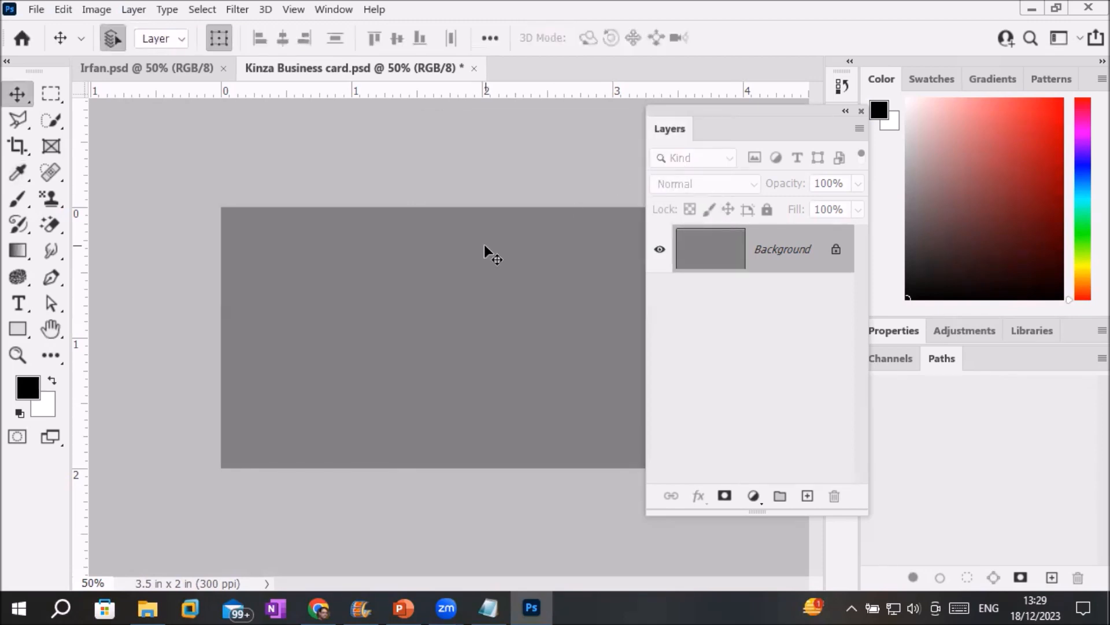
Fill the canvas with the yellow pattern from the Trees pattern group.
click(61, 11)
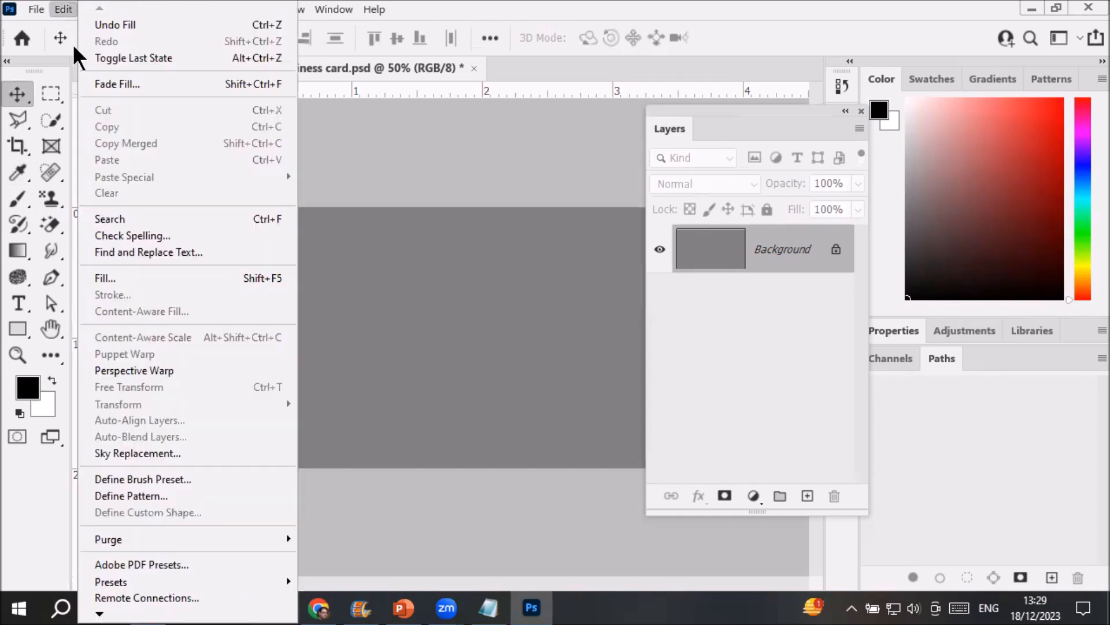
click(135, 273)
click(588, 156)
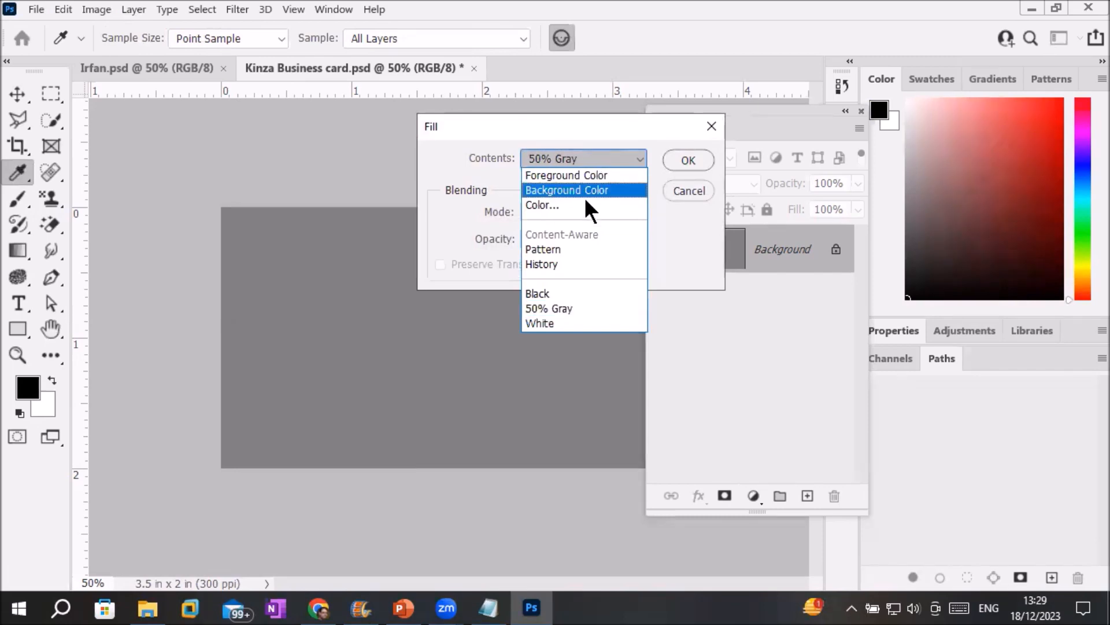
click(548, 250)
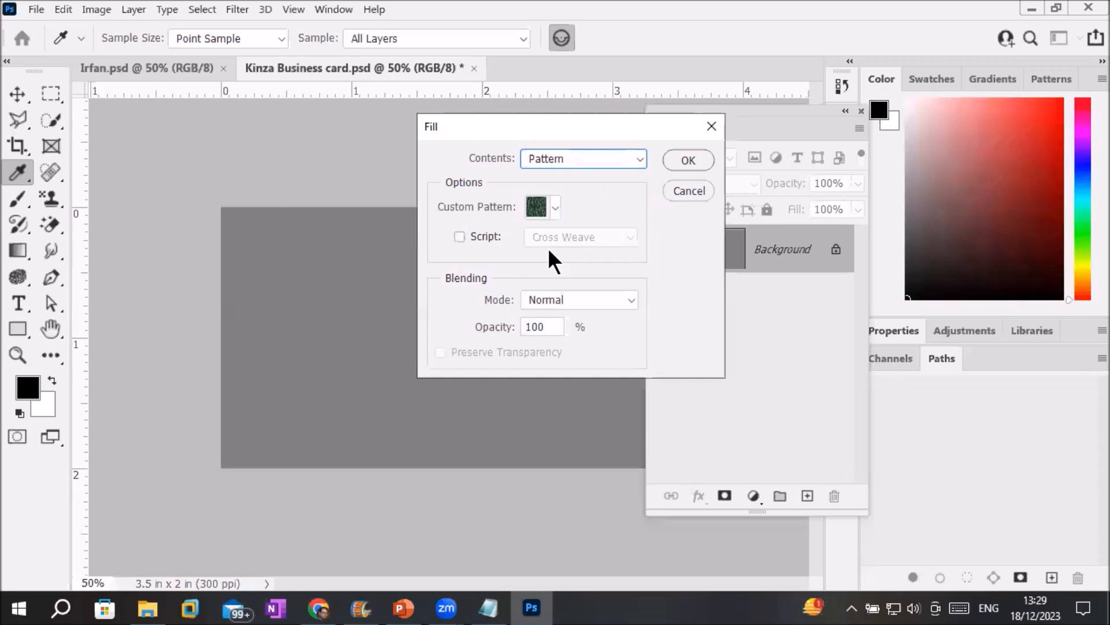
click(552, 208)
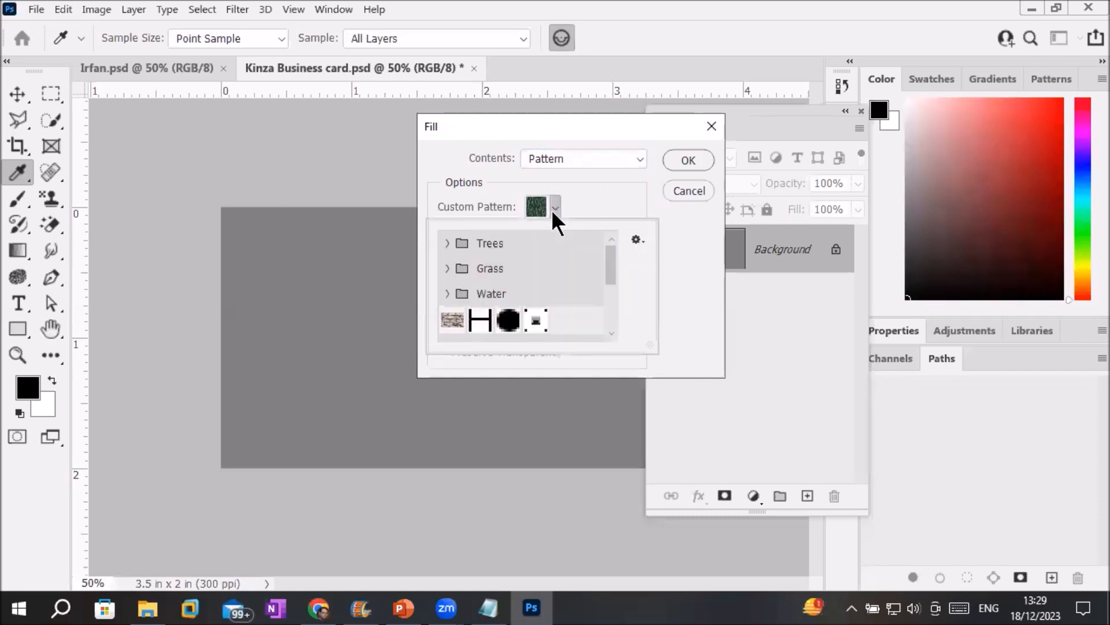
click(447, 242)
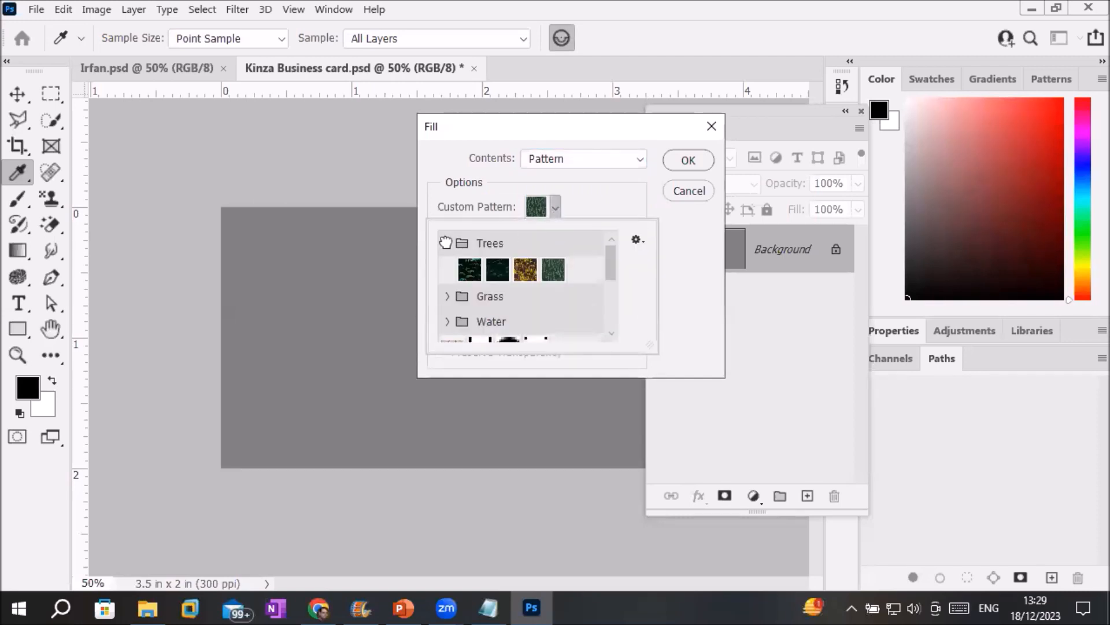
click(526, 271)
click(680, 160)
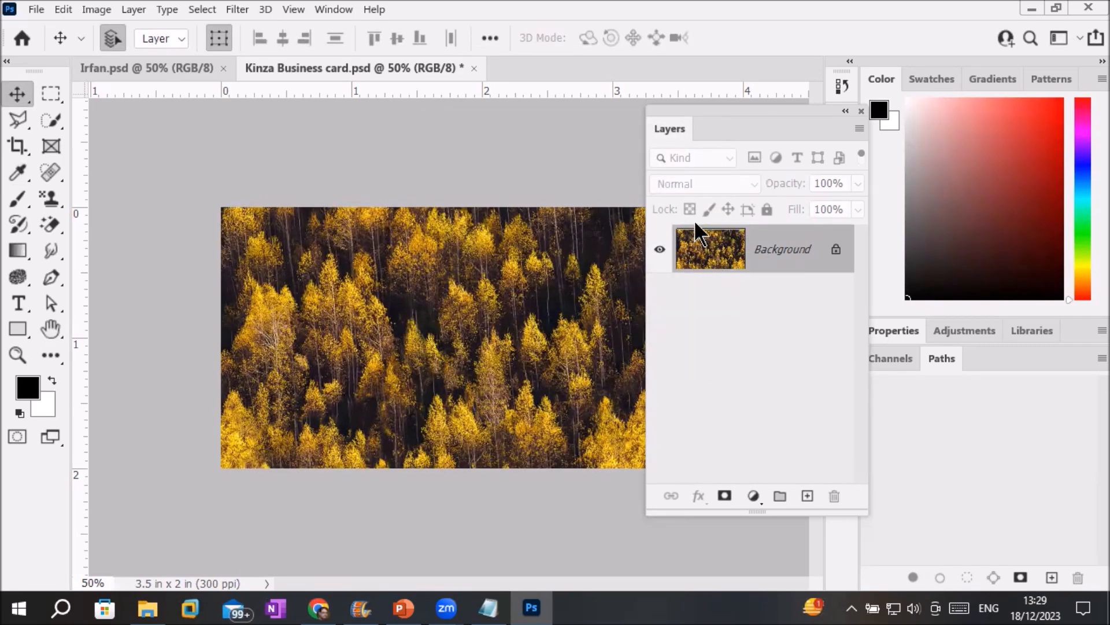
Refill the canvas with the brown pattern from the Grass group.
click(55, 8)
click(130, 276)
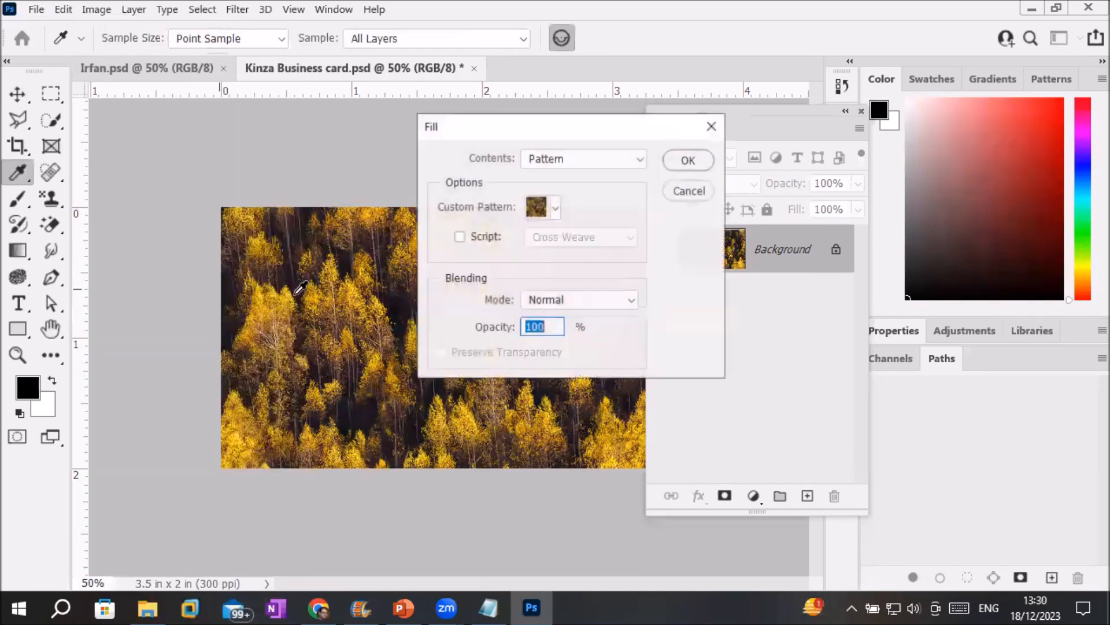
click(555, 207)
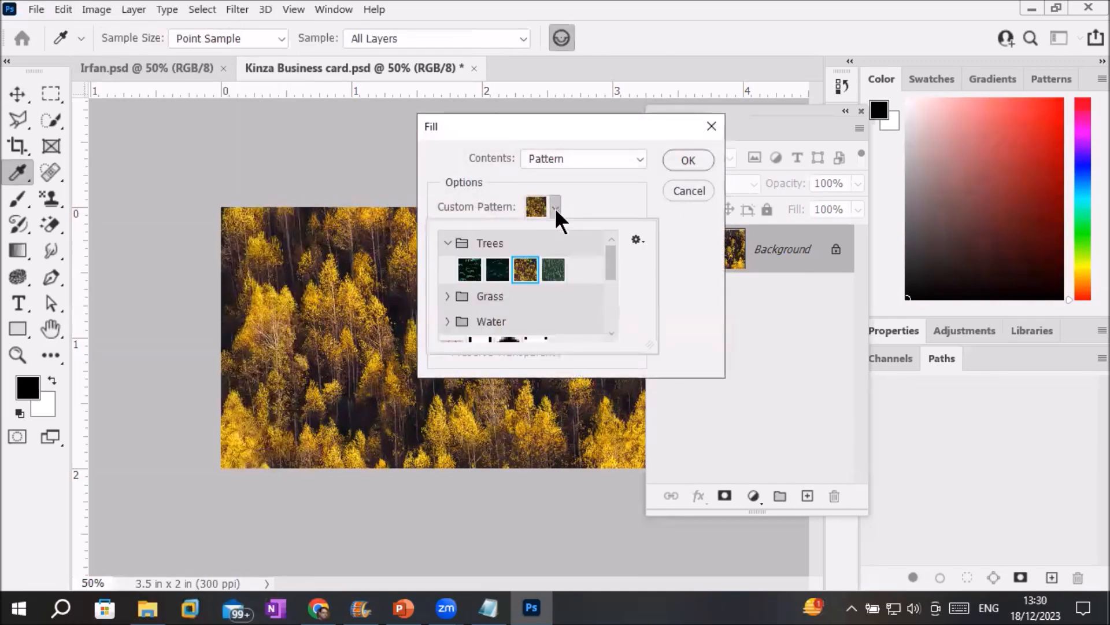
click(447, 298)
click(498, 321)
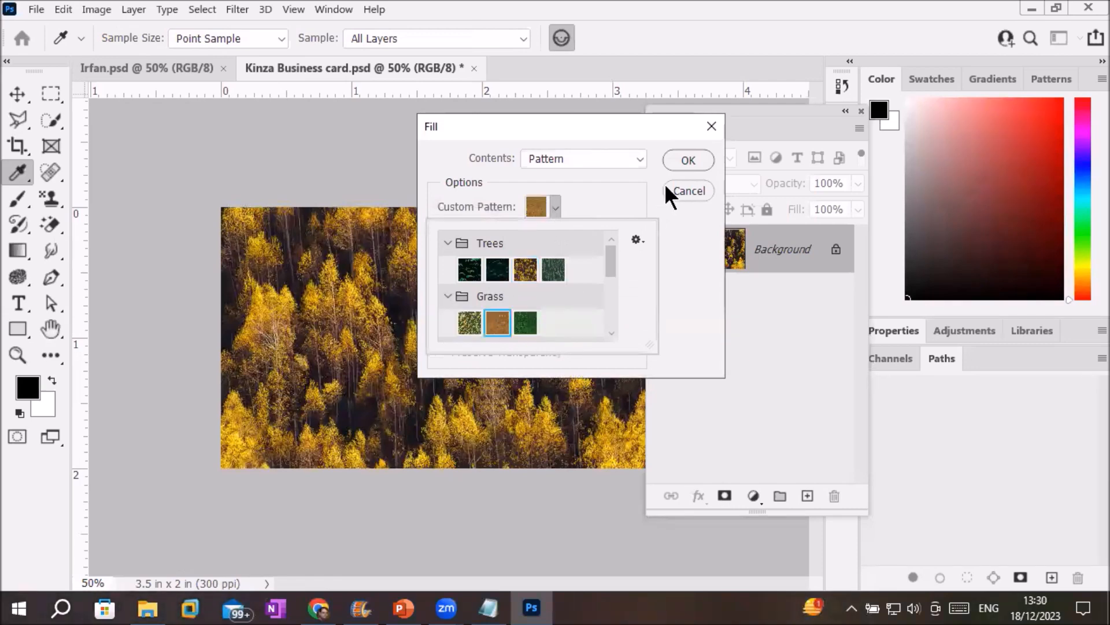
click(679, 159)
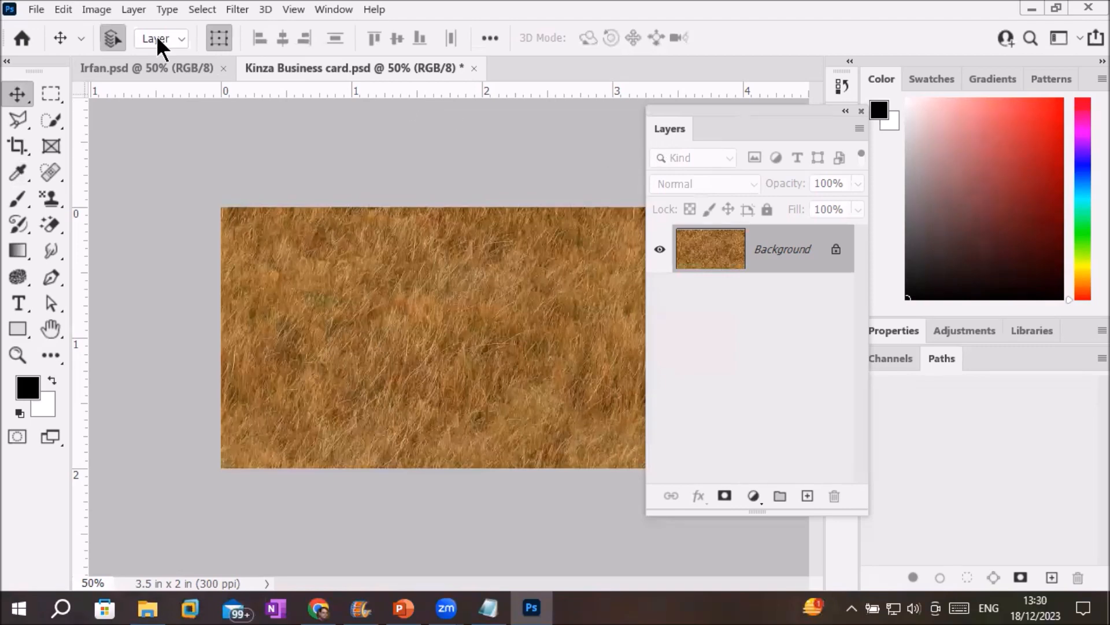
Refill the canvas with a blue pattern from the Water group.
click(61, 12)
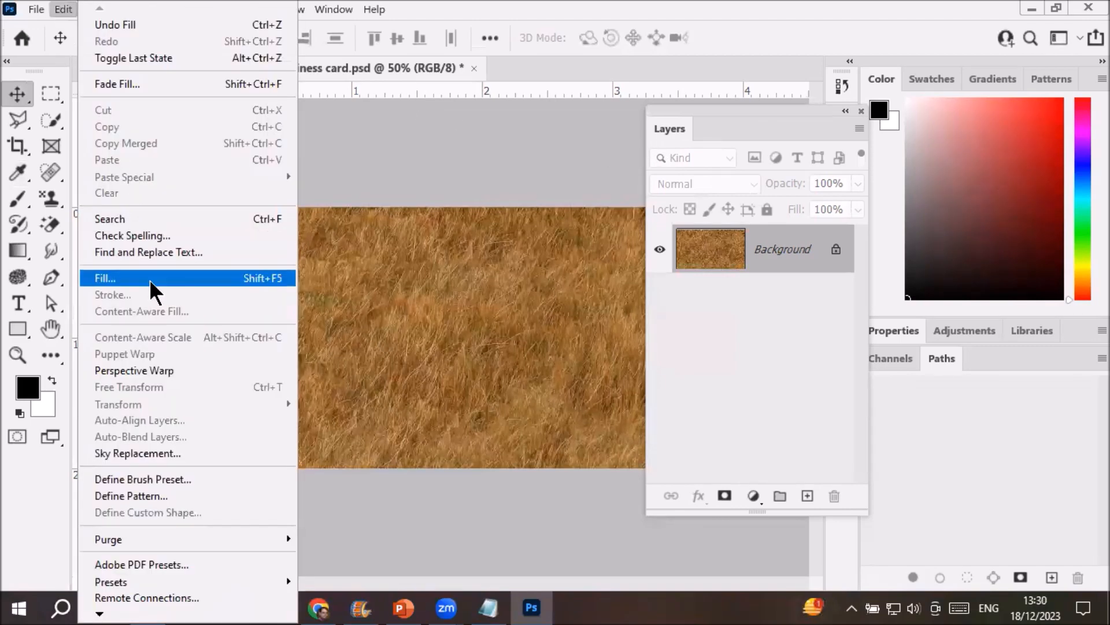
click(149, 279)
click(555, 208)
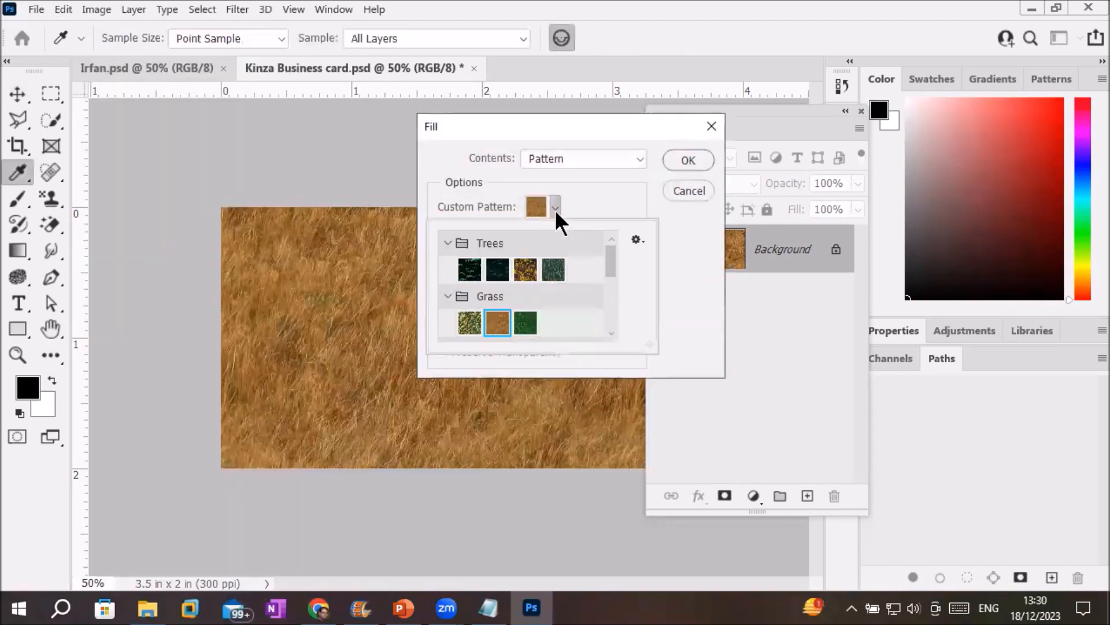
drag(616, 261, 613, 288)
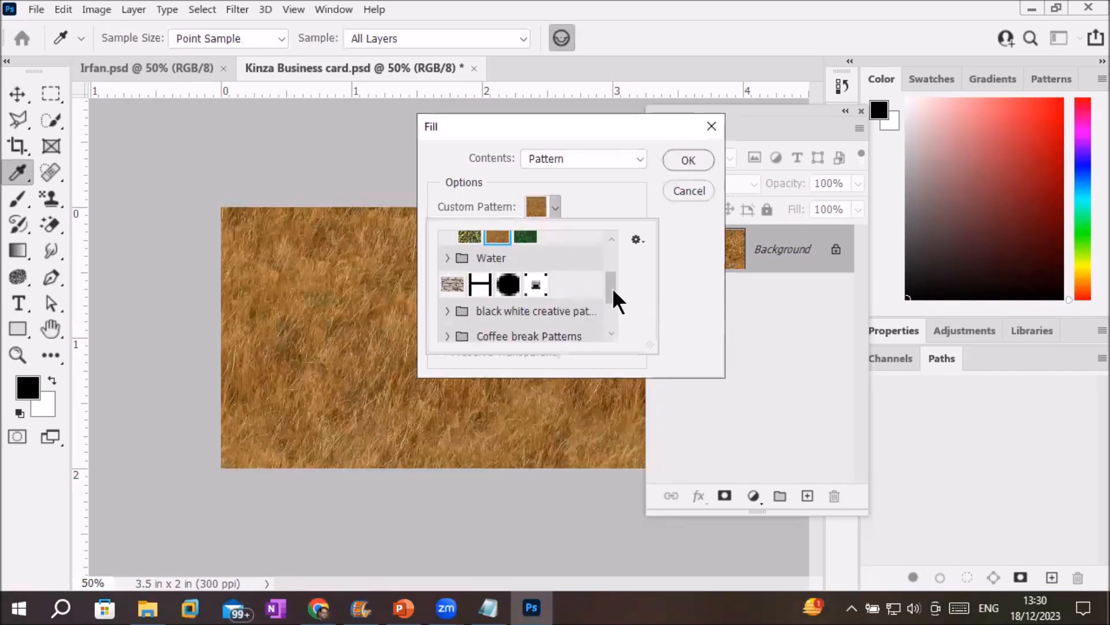
click(448, 258)
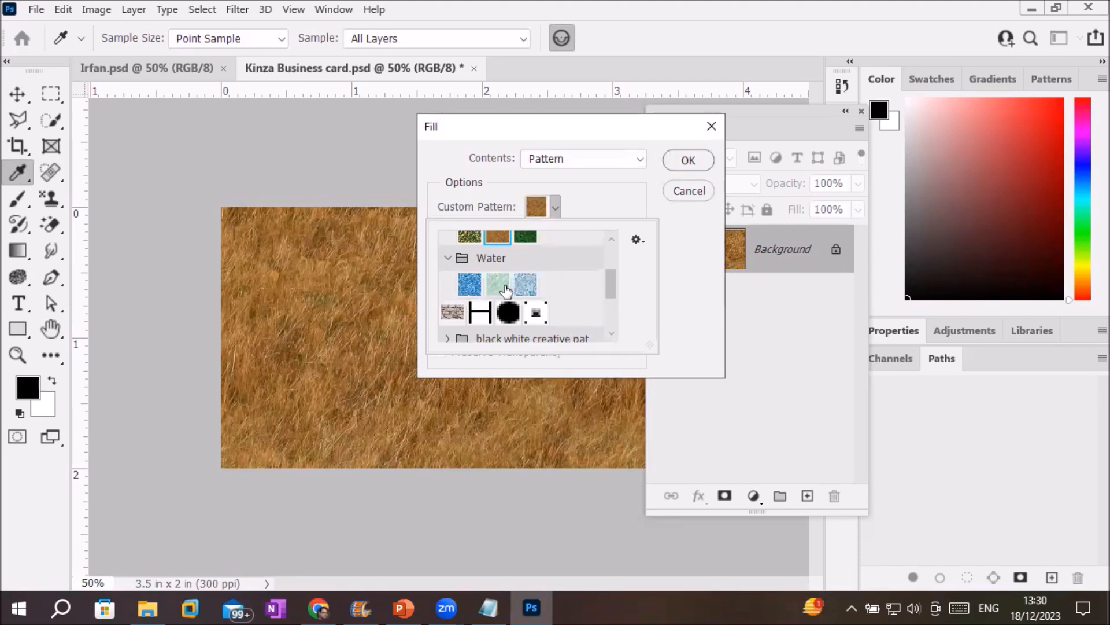
click(525, 284)
click(675, 156)
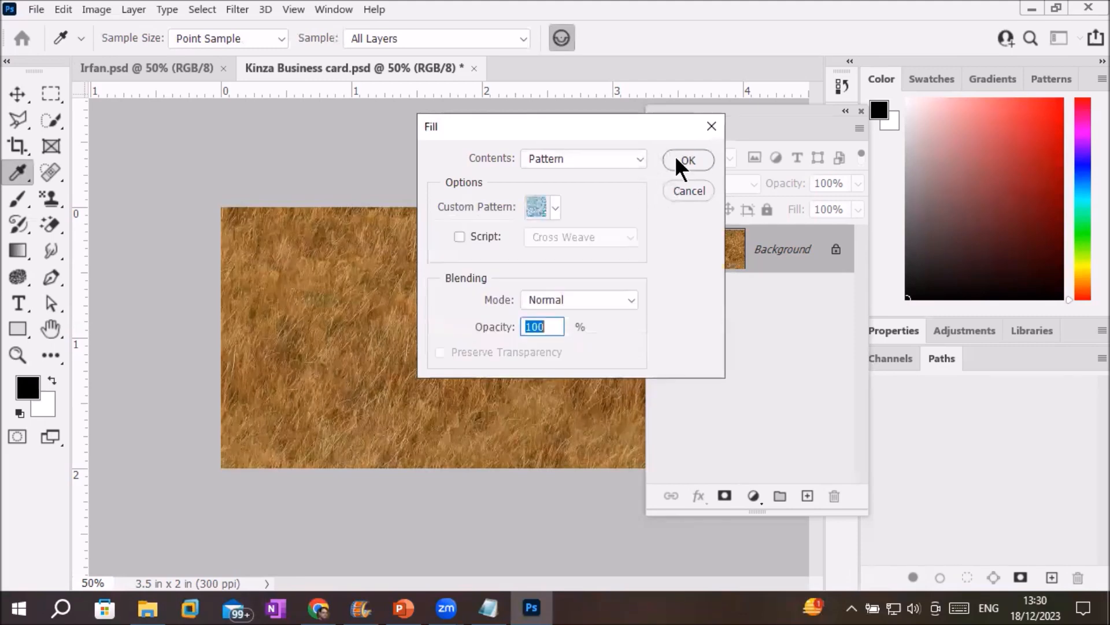
click(675, 156)
key(v)
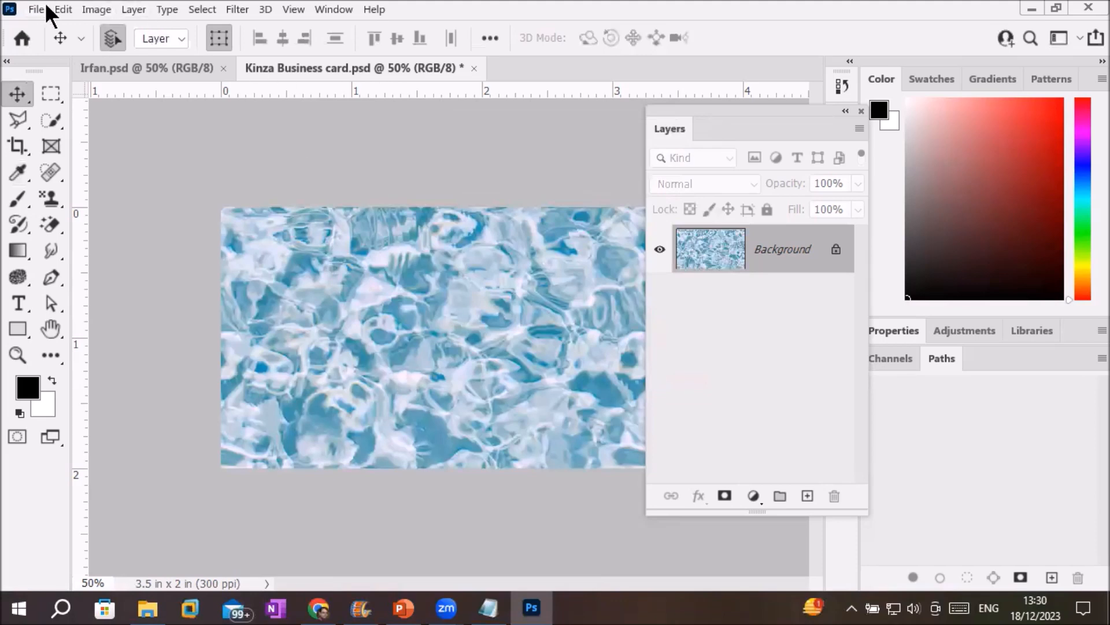
click(63, 9)
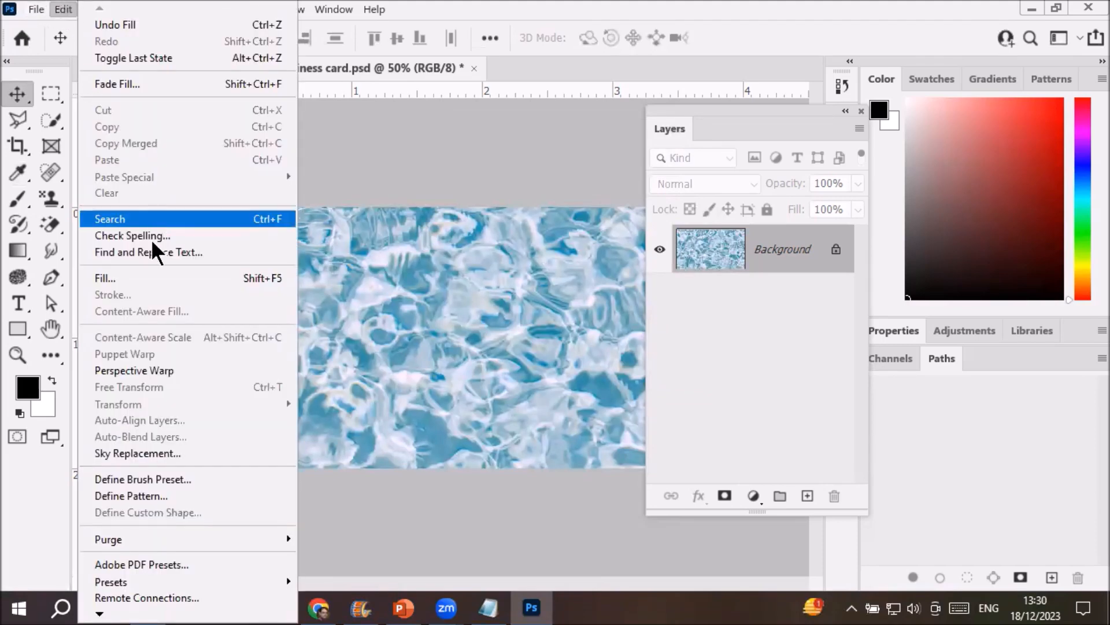
Collapse the Trees, Grass and Water groups and fill with the third Coffee break pattern.
click(155, 278)
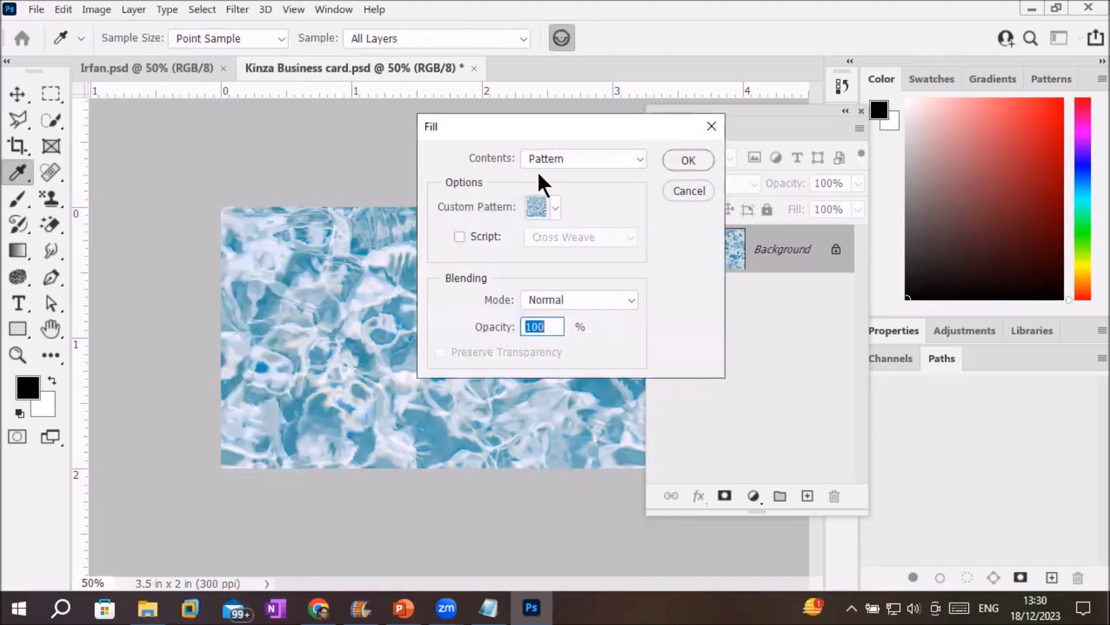
click(556, 206)
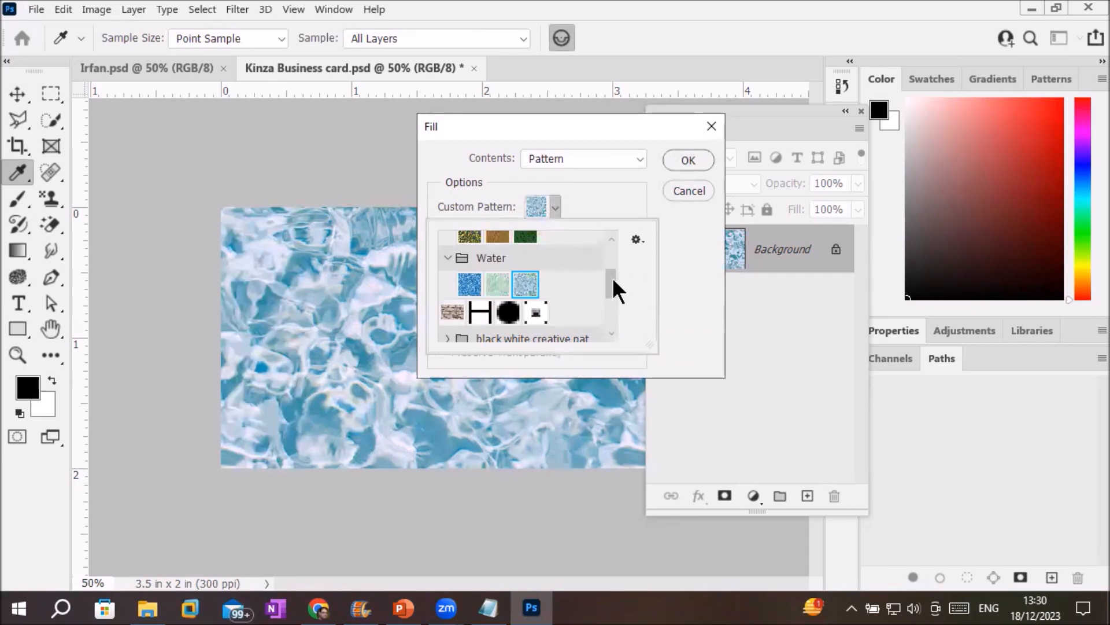
drag(613, 279, 585, 226)
click(448, 243)
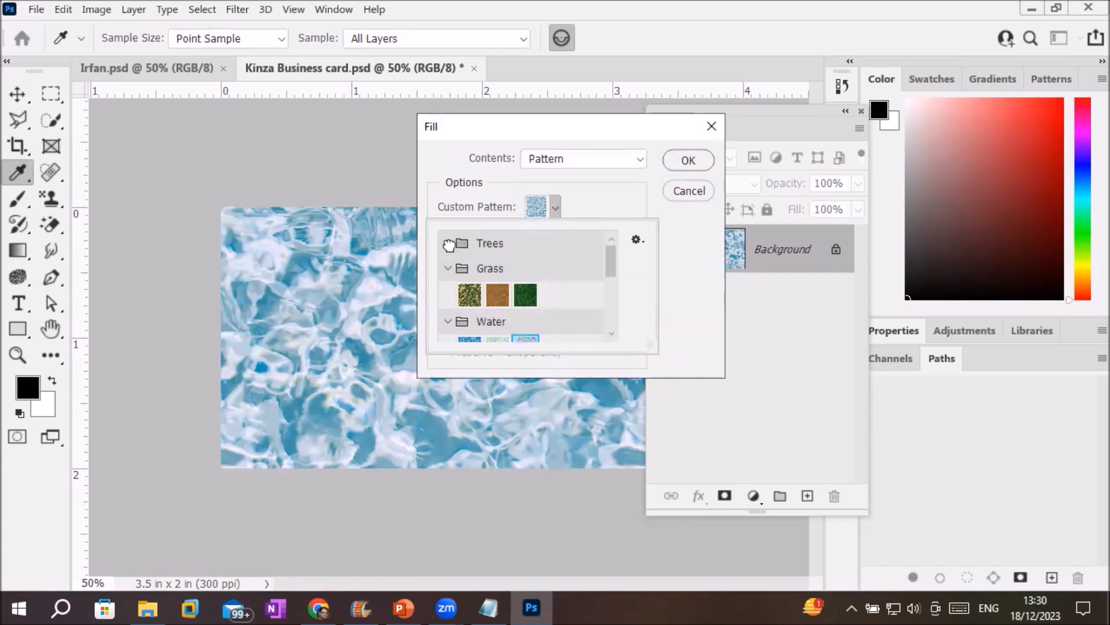
click(449, 269)
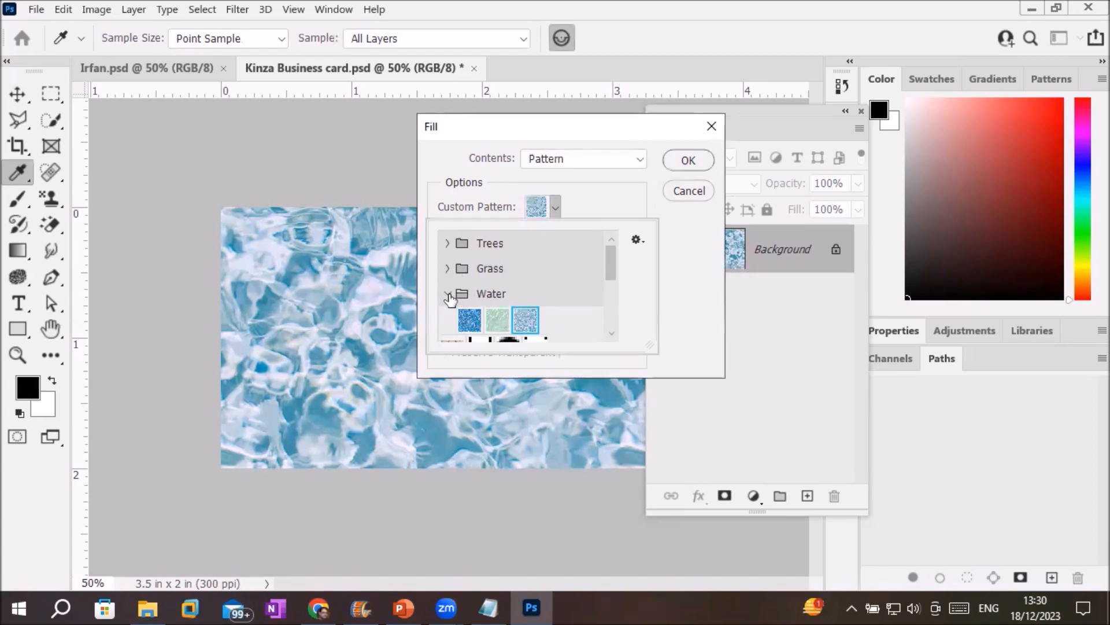
click(449, 294)
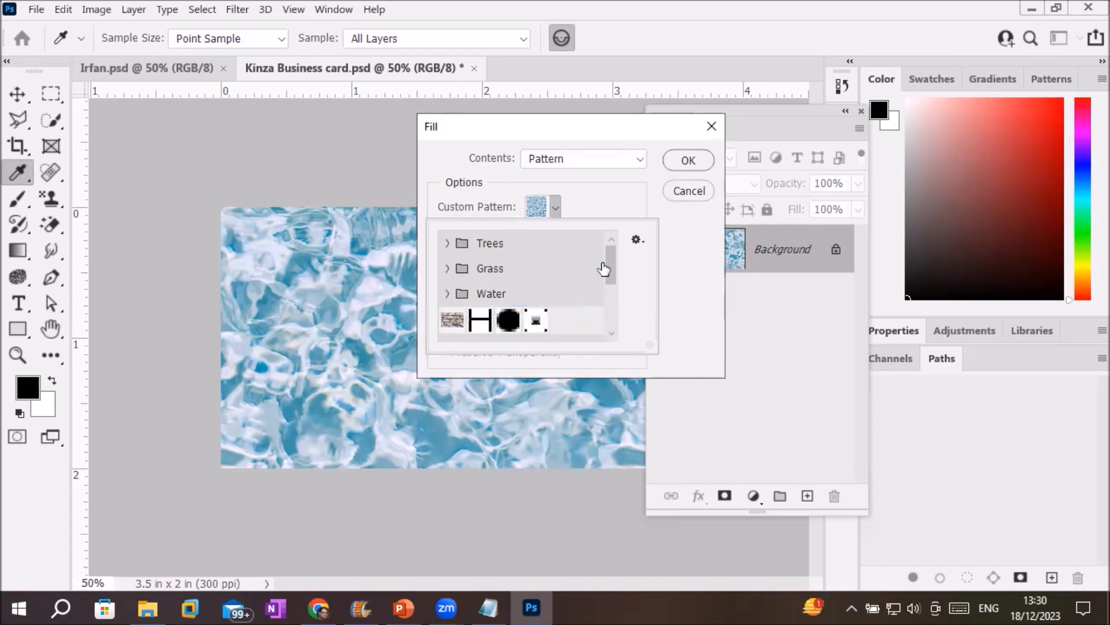
drag(611, 263, 616, 314)
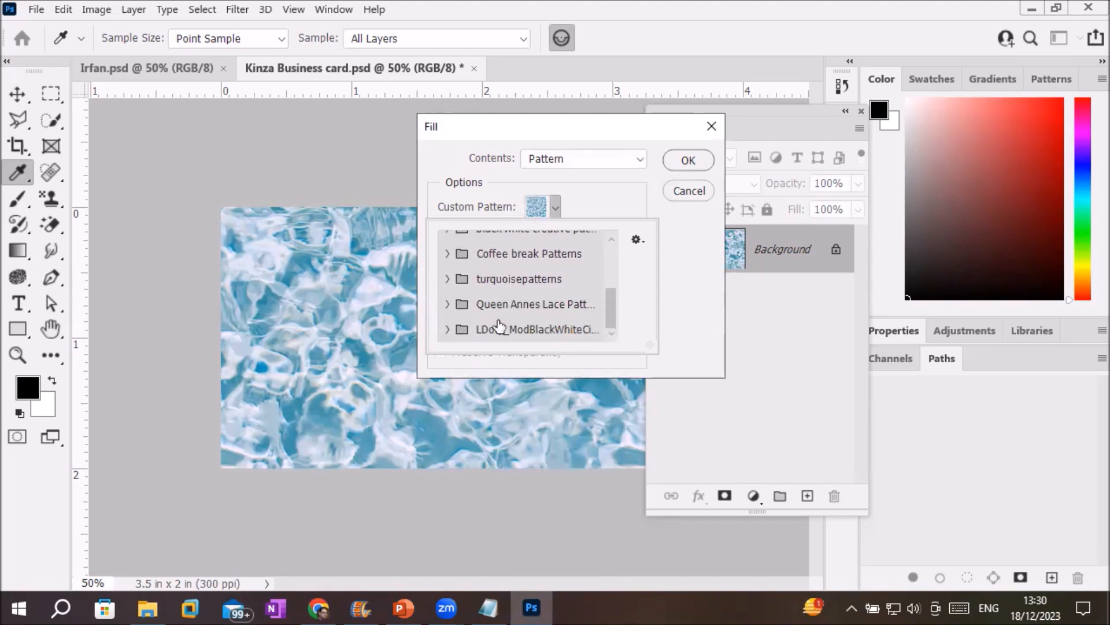
click(447, 253)
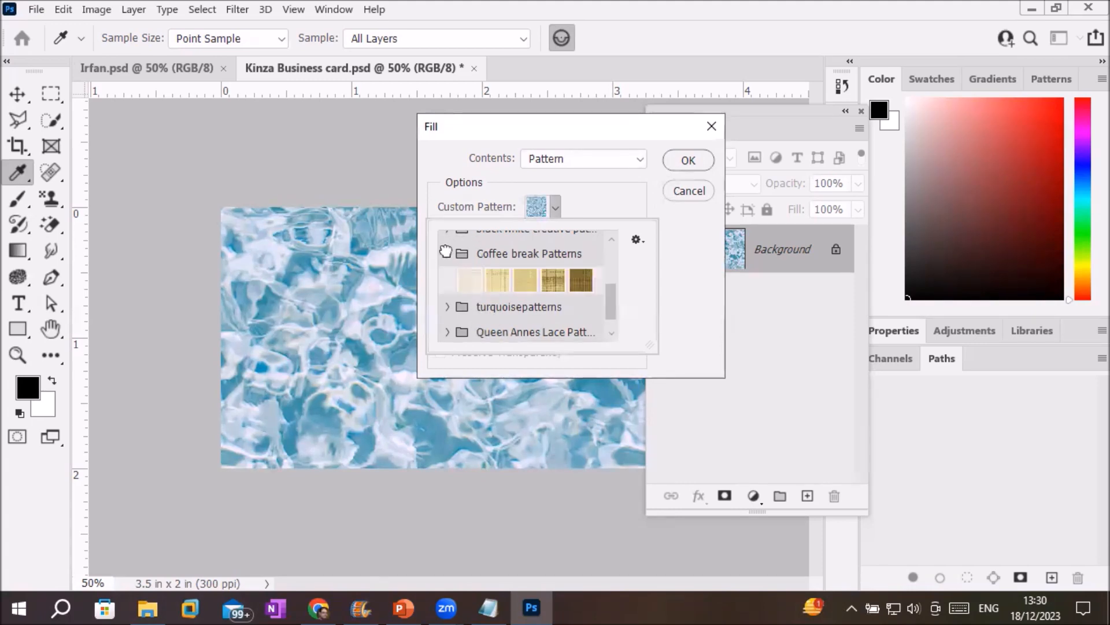
click(525, 280)
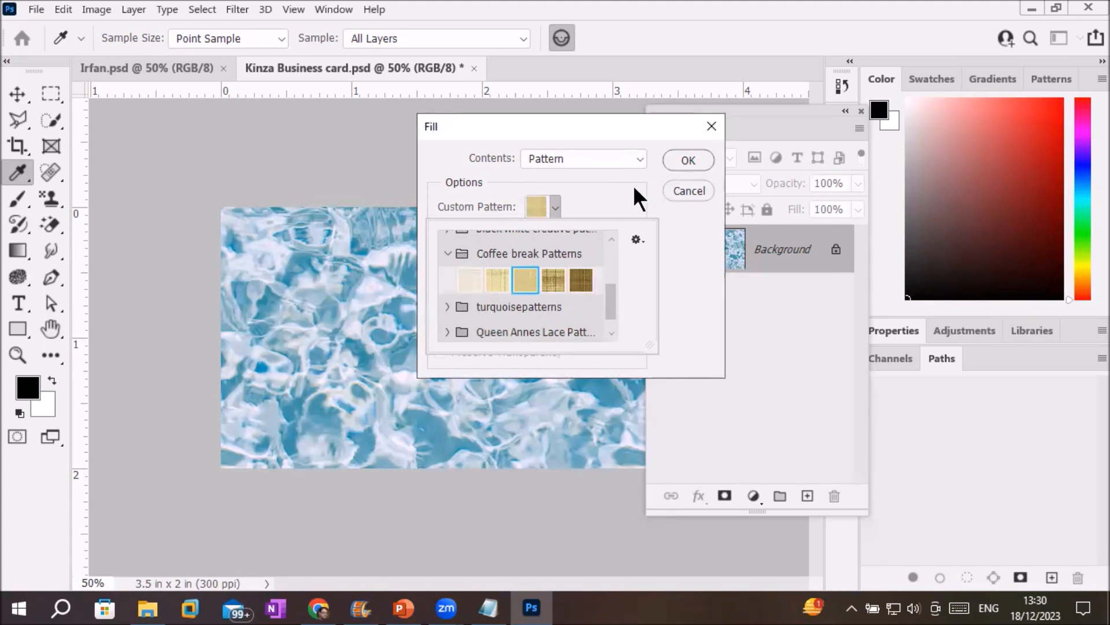
click(681, 158)
click(679, 162)
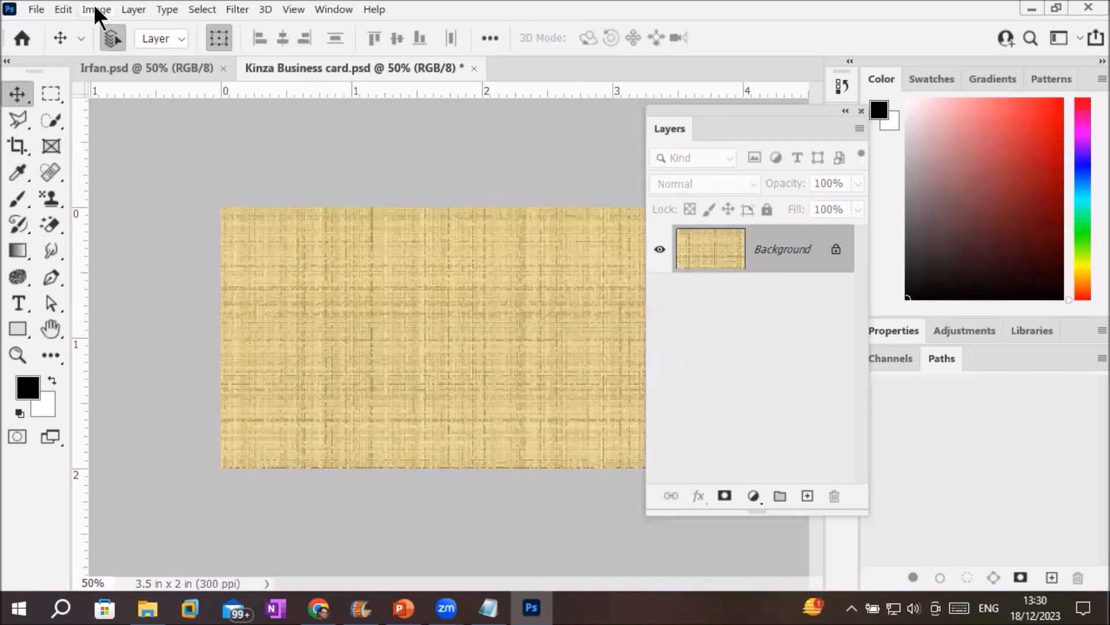
click(62, 9)
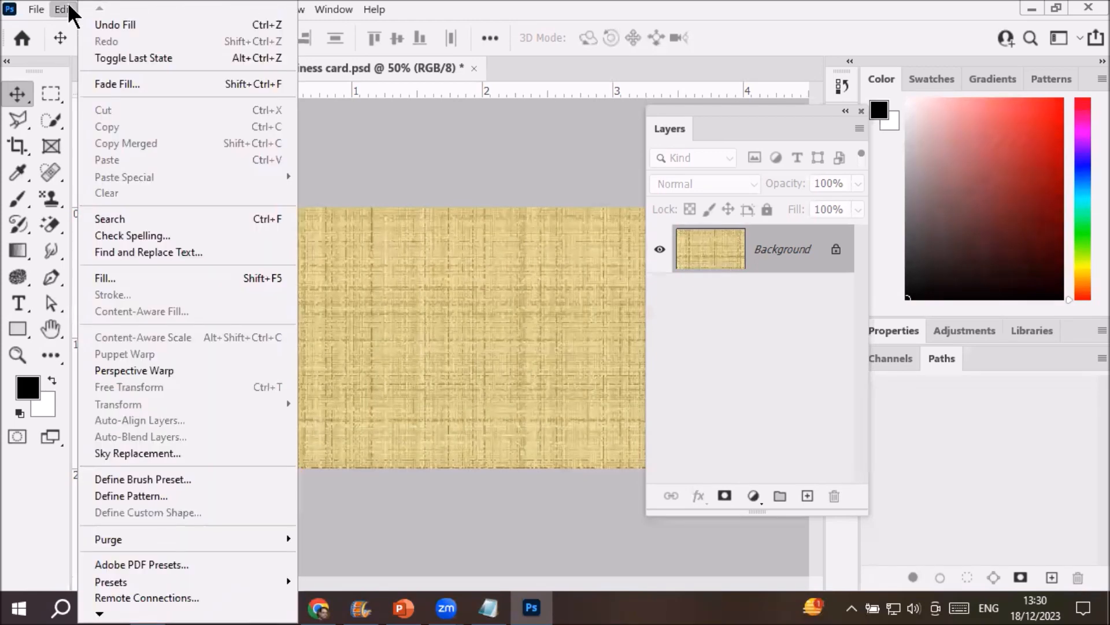
Fill the canvas with the polka-dot pattern from the turquoisepatterns group.
click(118, 278)
click(605, 152)
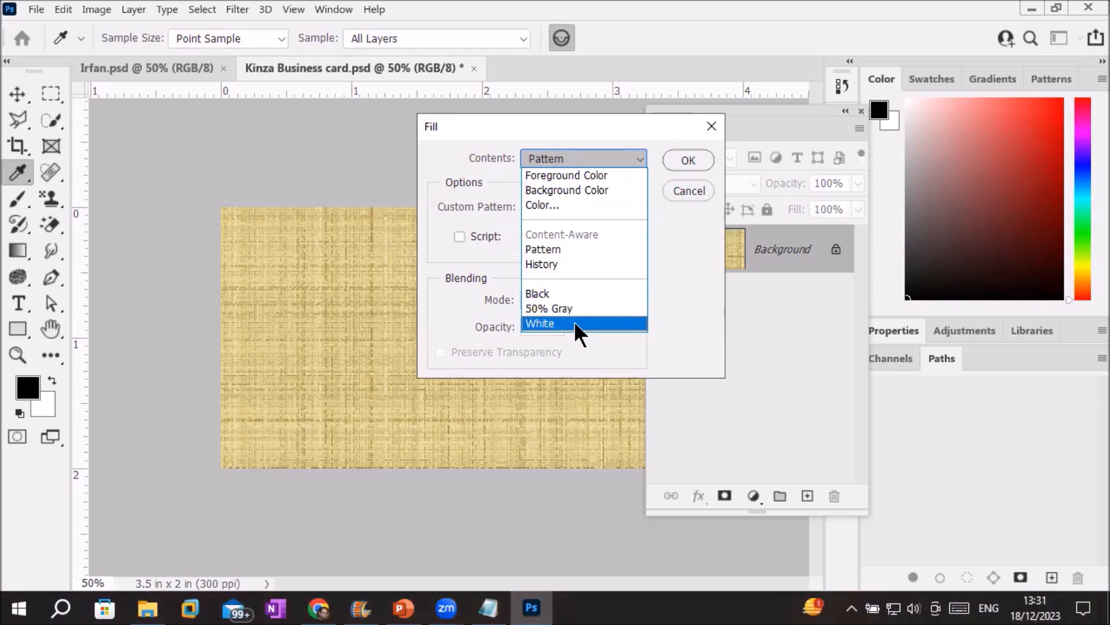
click(598, 249)
click(556, 207)
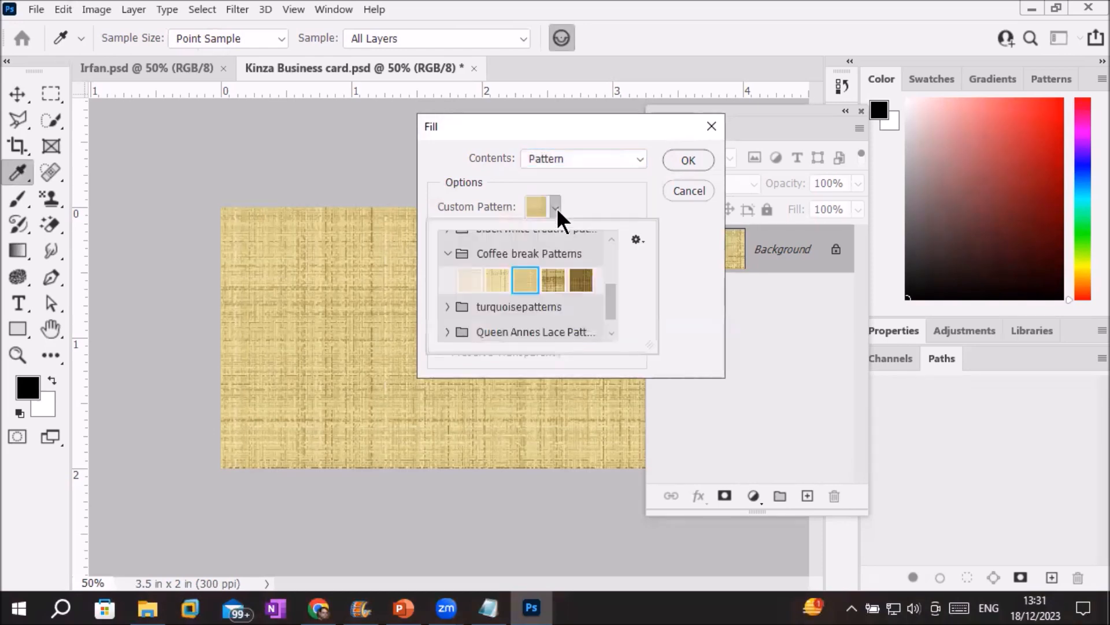
click(448, 307)
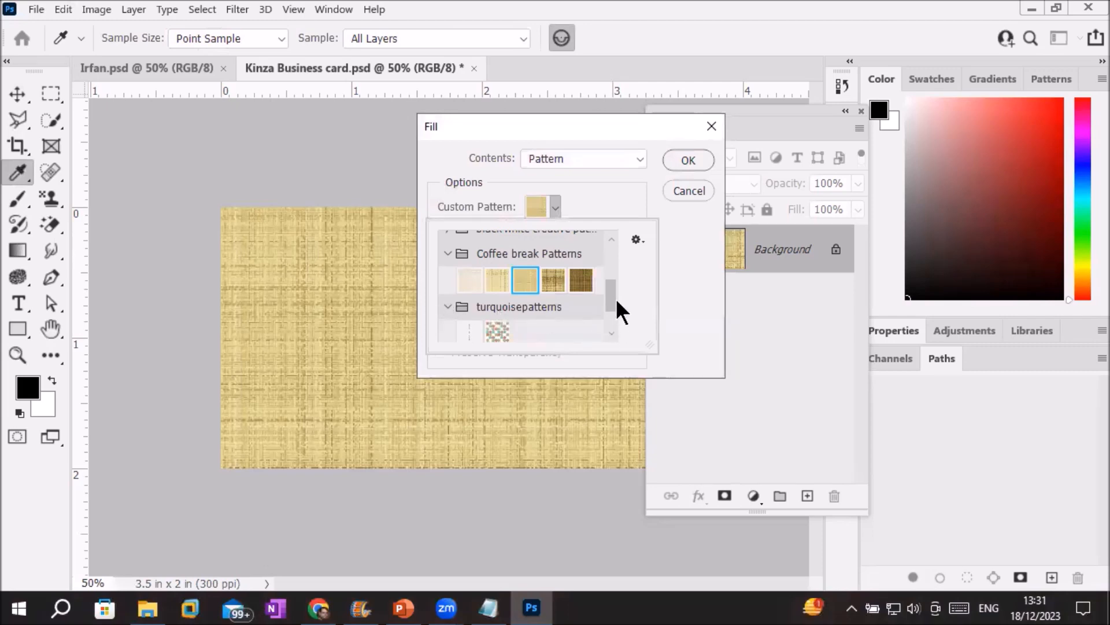
scroll(606, 295, down, 2)
click(499, 277)
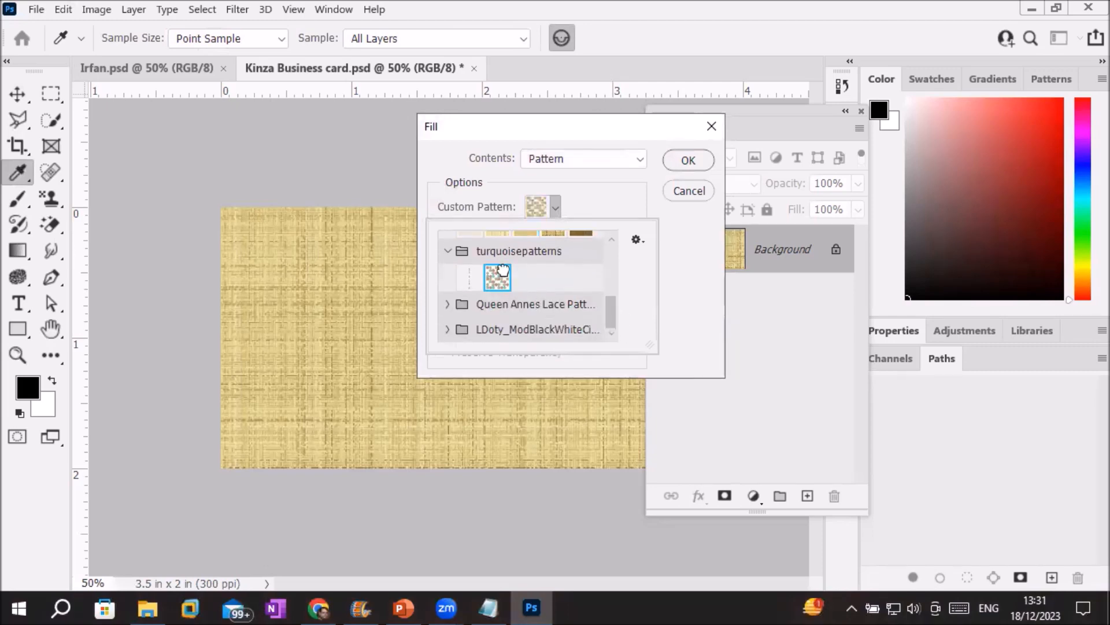
click(685, 161)
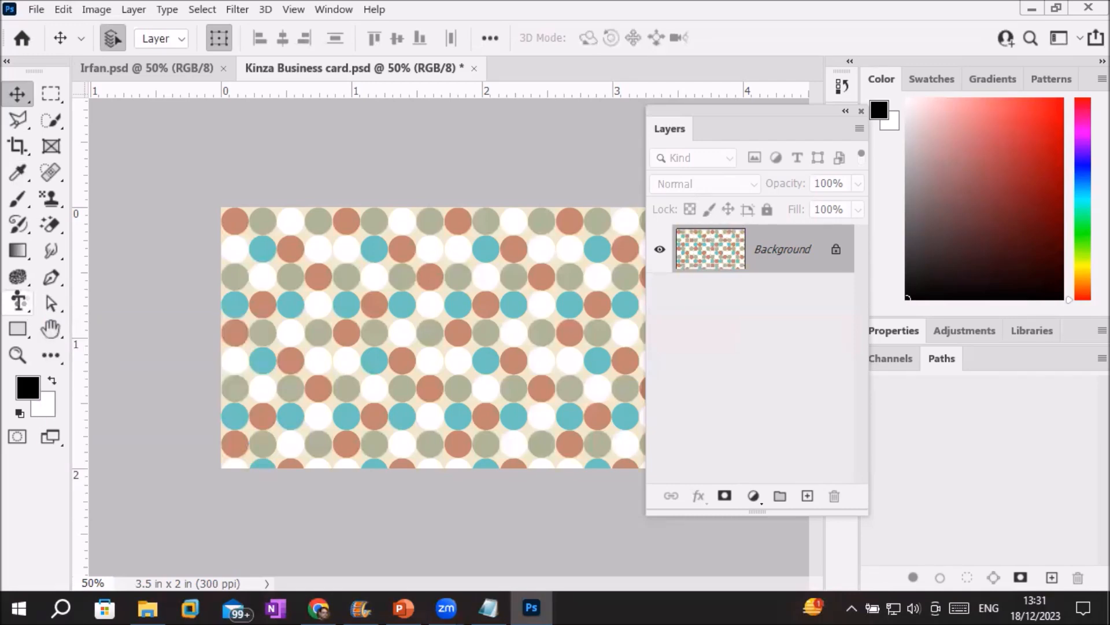
Add the card holder's name in capitals as horizontal text near the card's top.
click(18, 300)
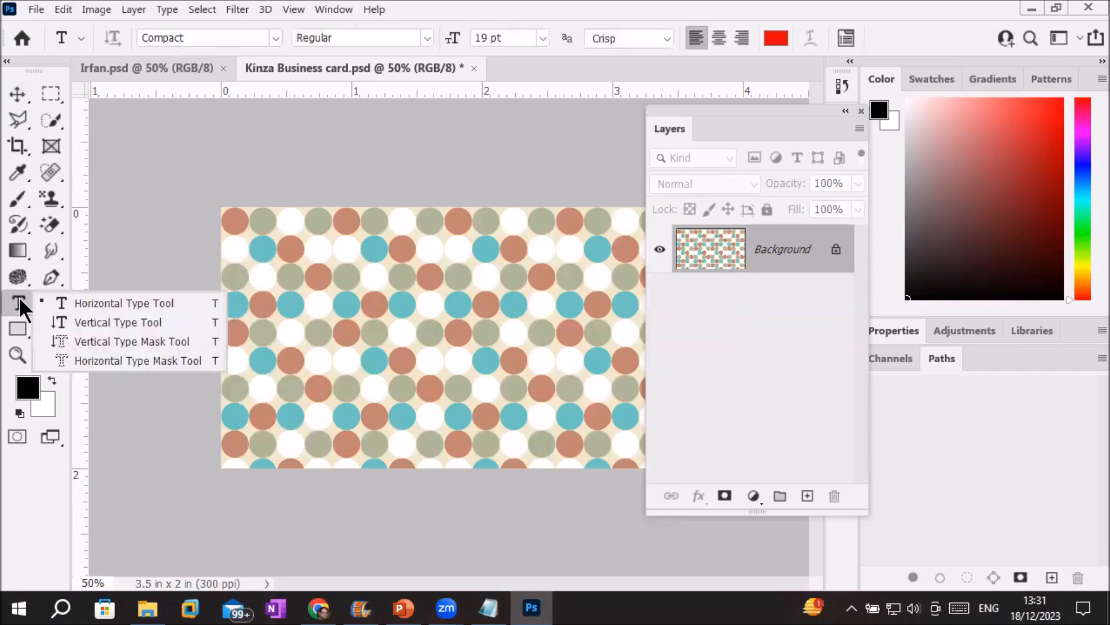
click(135, 304)
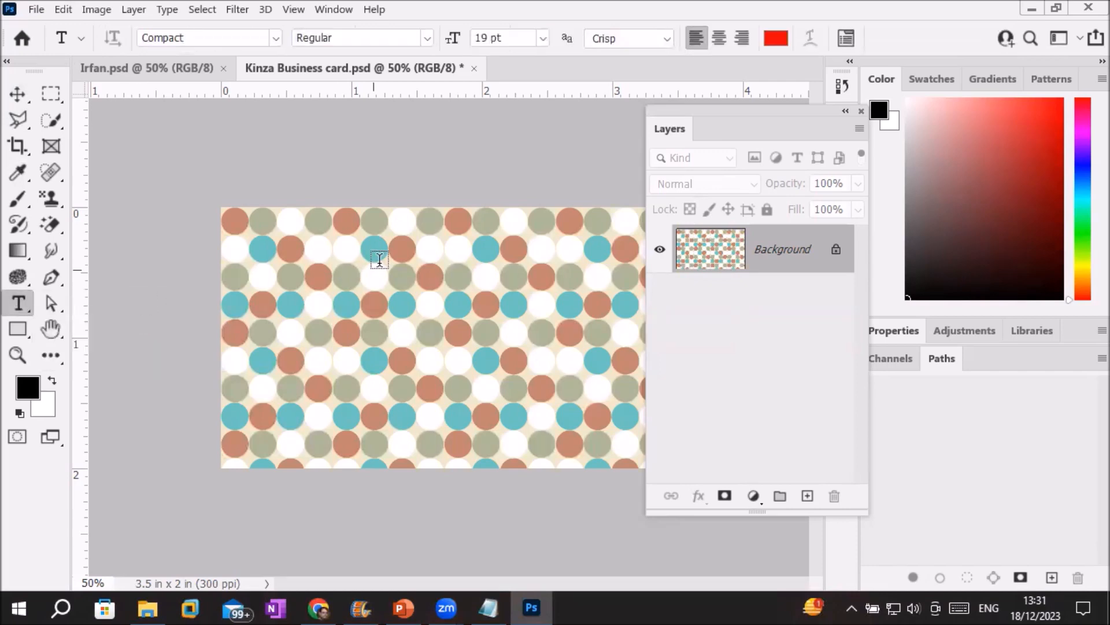
click(339, 263)
text(MISS KIN)
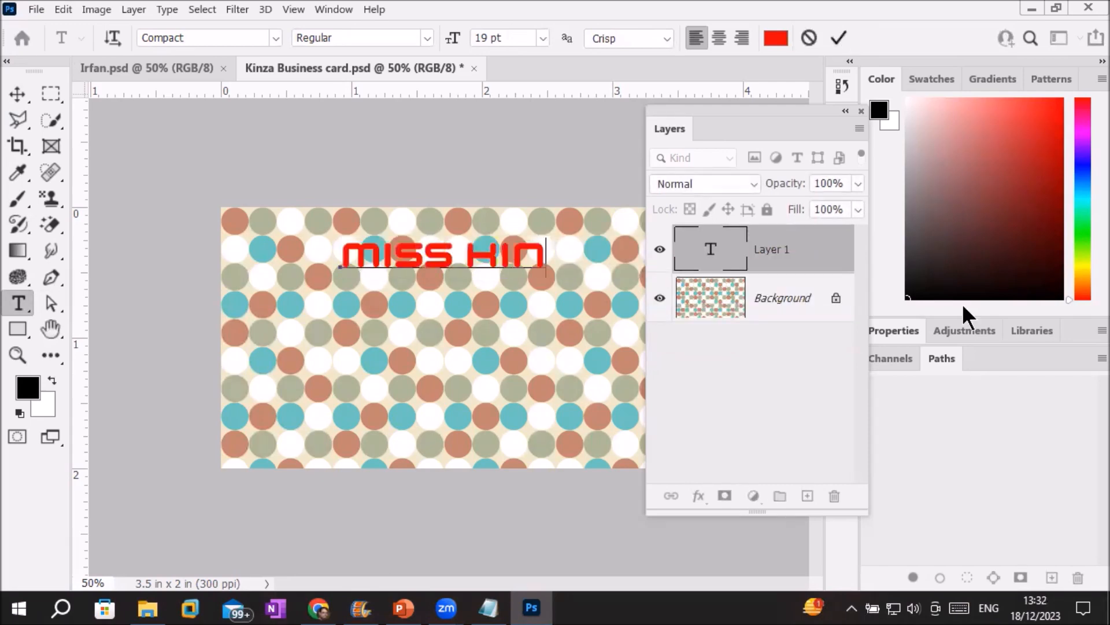
text(ZA)
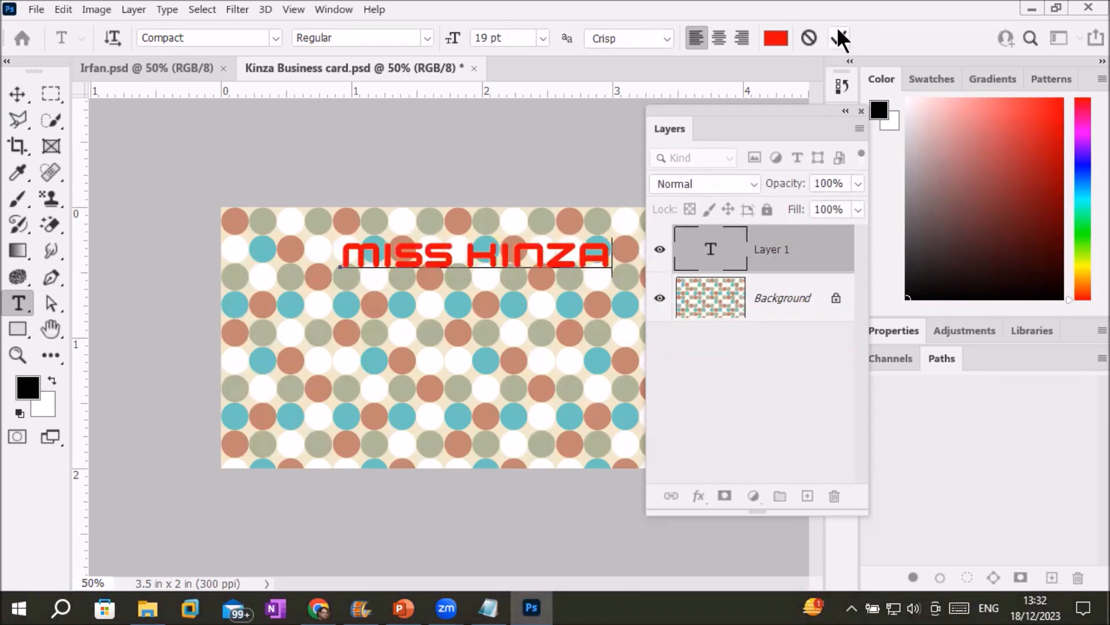
click(839, 37)
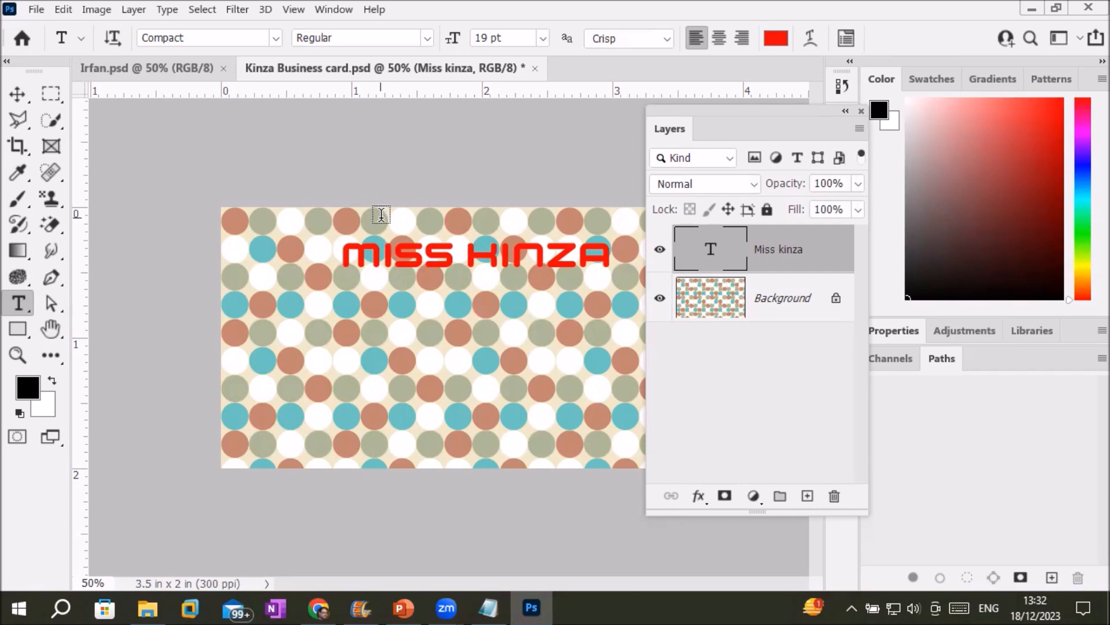
click(717, 300)
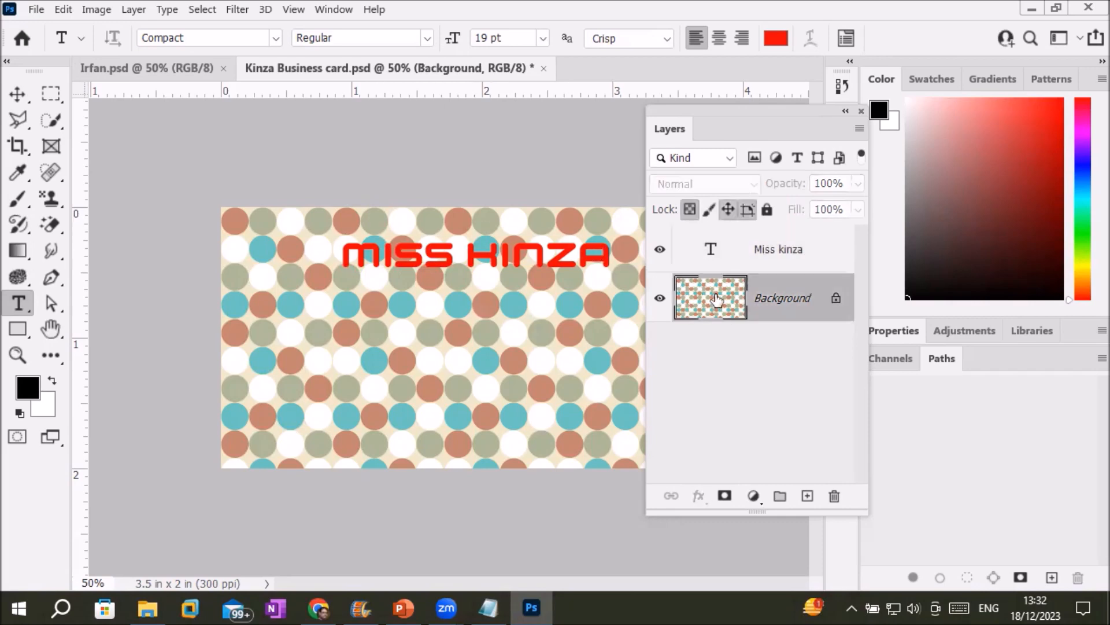
click(762, 255)
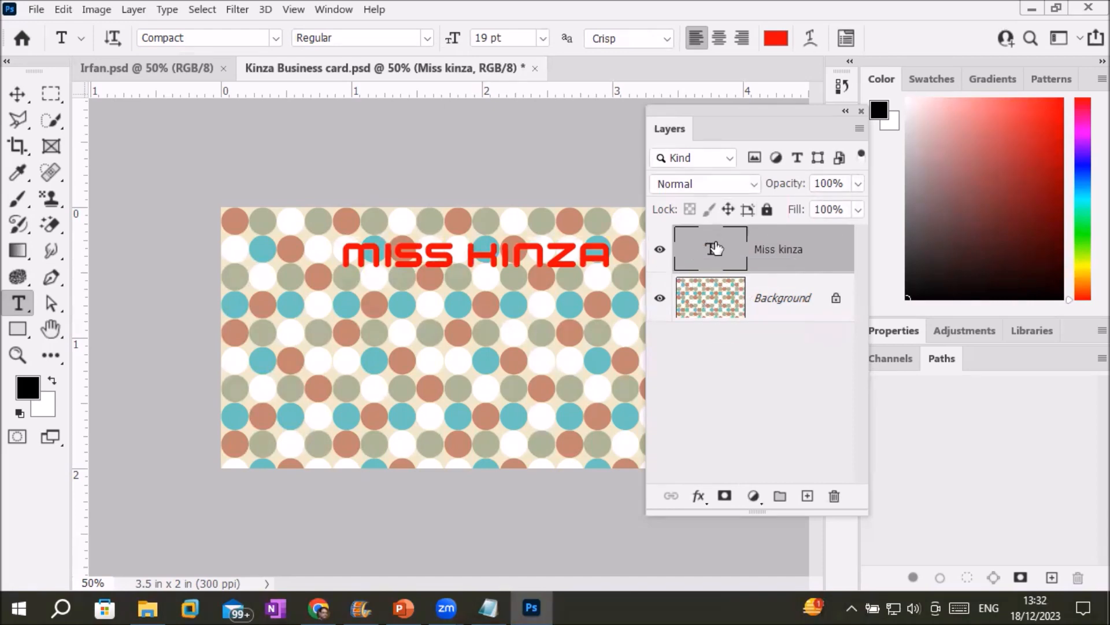
click(702, 301)
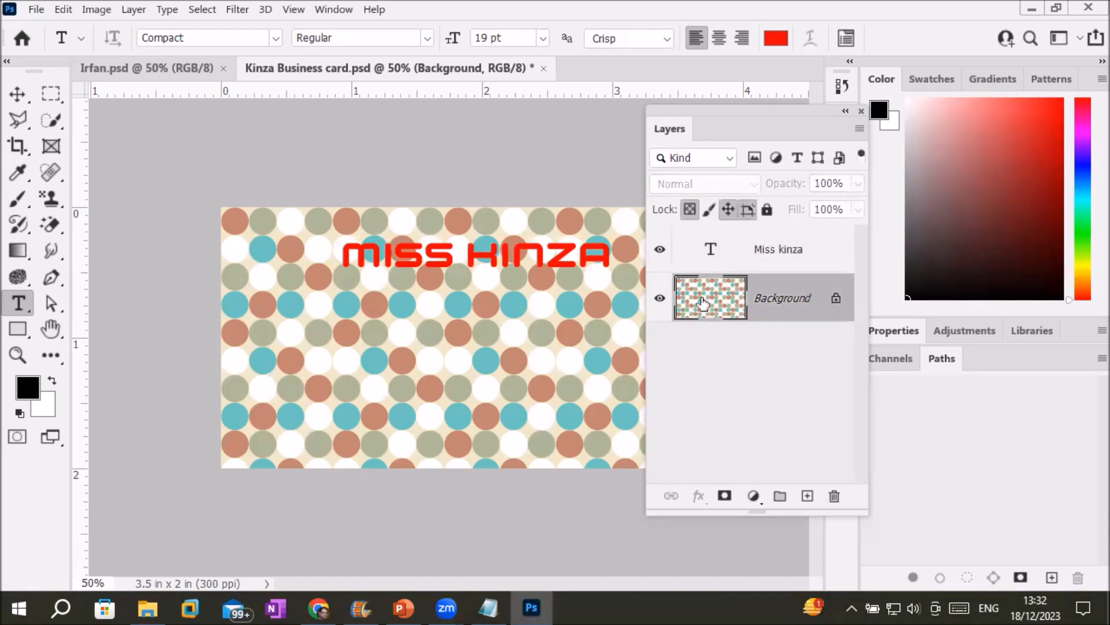
click(659, 300)
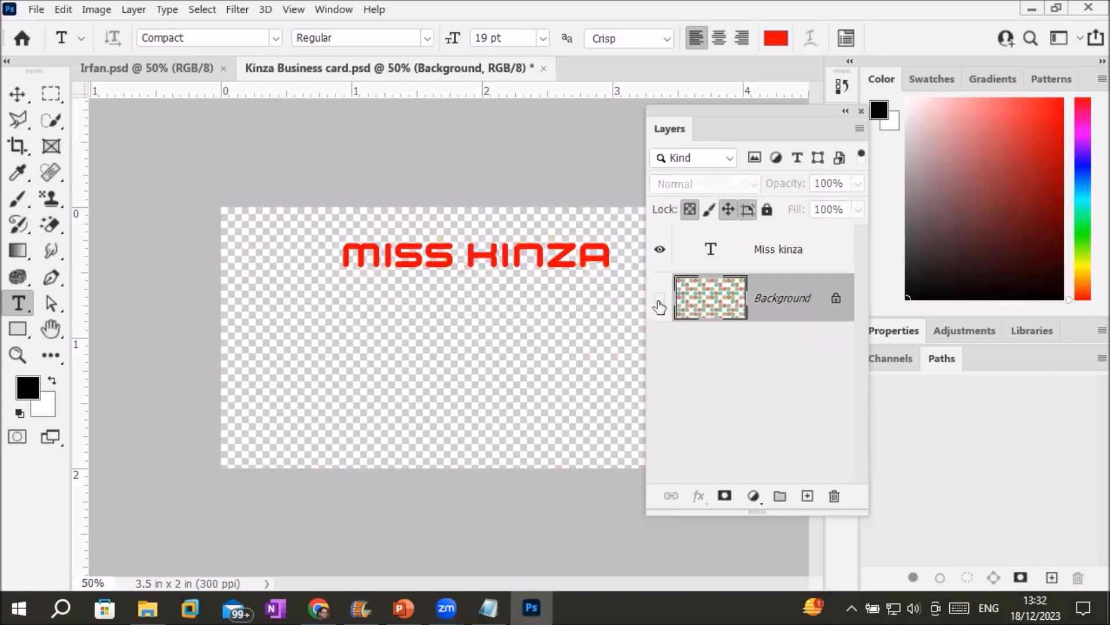
click(660, 300)
click(659, 299)
click(659, 300)
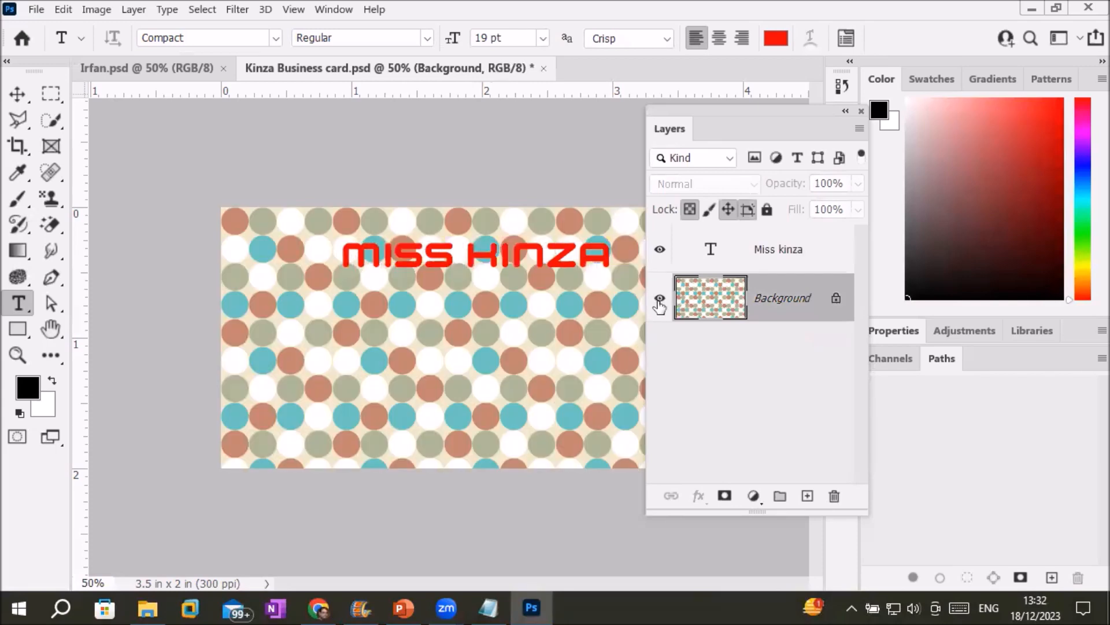
click(658, 250)
click(658, 250)
click(658, 250)
click(658, 250)
click(761, 256)
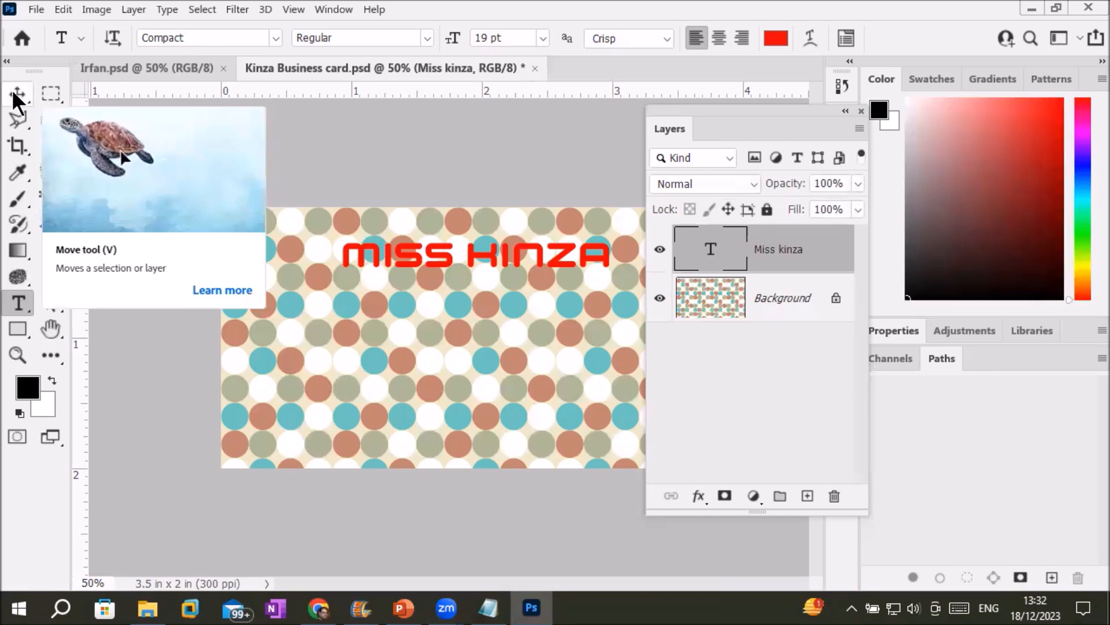
Stretch the name heading to 117.61% width and move it to the card's top edge.
click(14, 95)
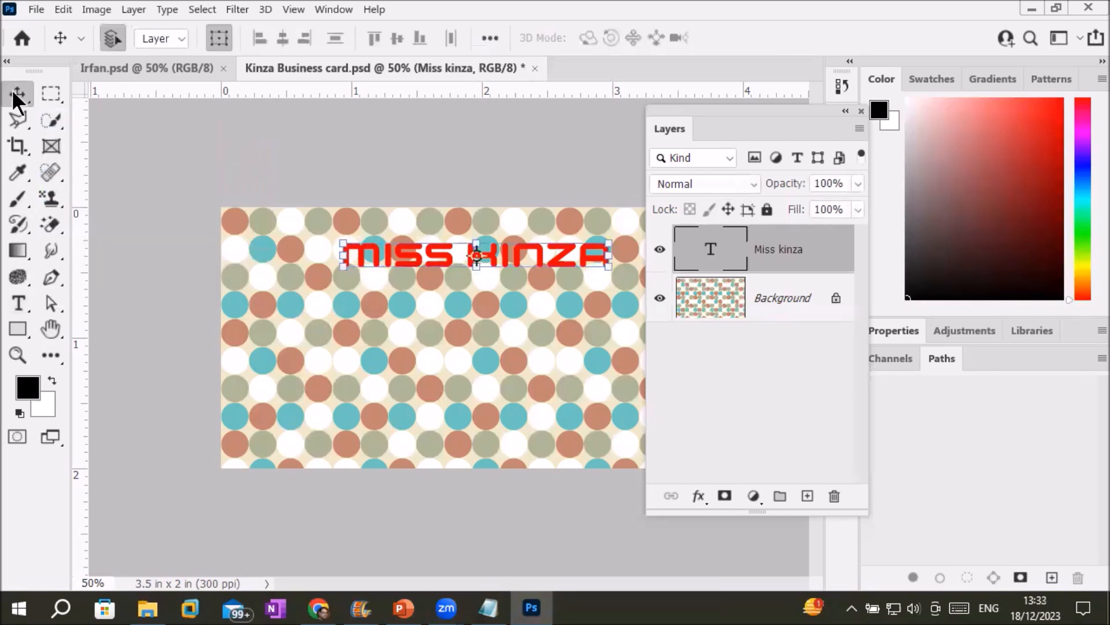
drag(374, 256, 349, 323)
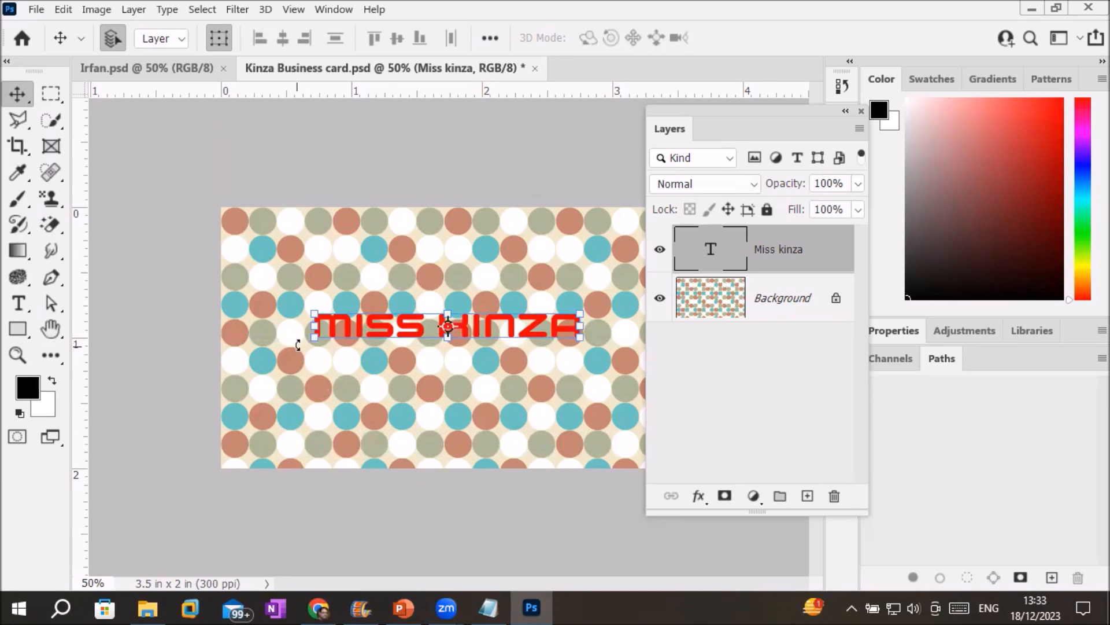
key(ctrl+t)
drag(263, 405, 261, 404)
drag(391, 322, 414, 225)
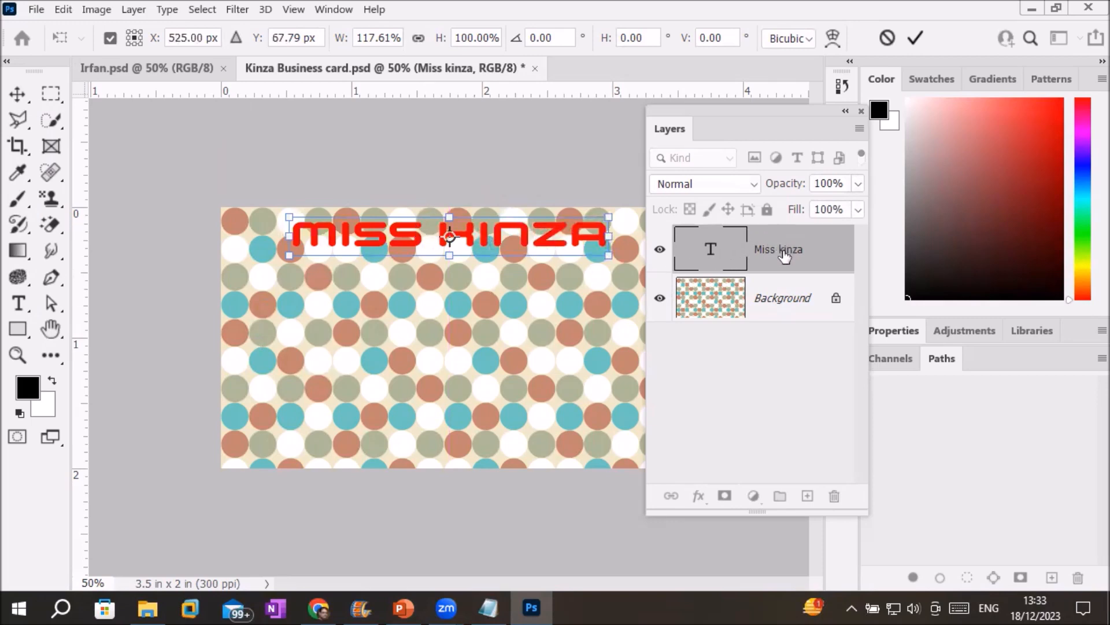
click(764, 250)
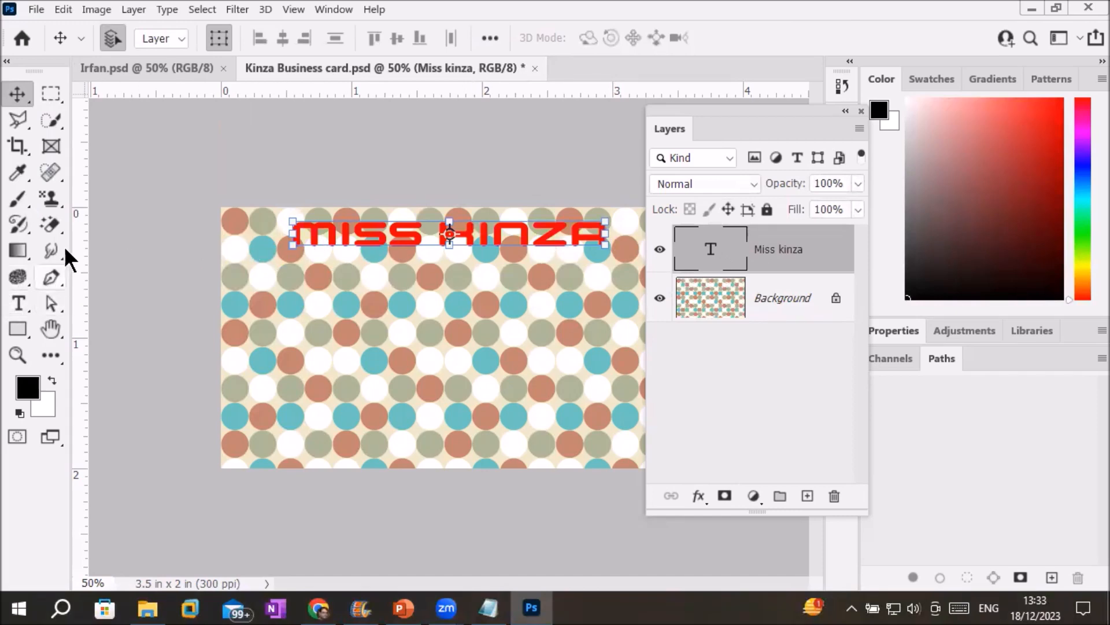
Draw a straight line under the name heading with the Line Tool.
click(18, 330)
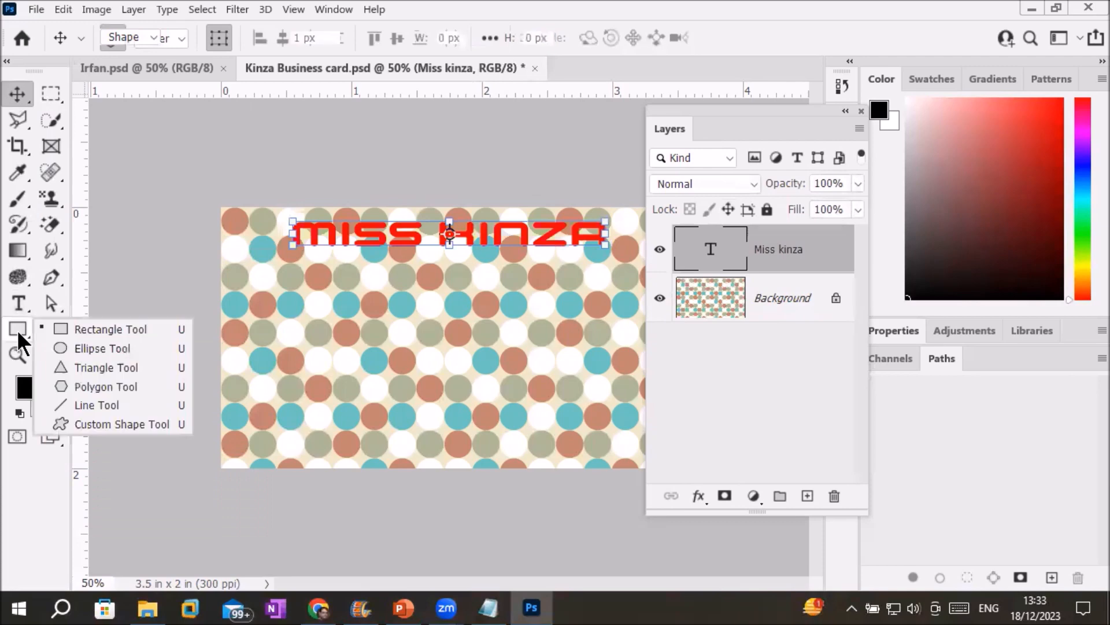
key(Escape)
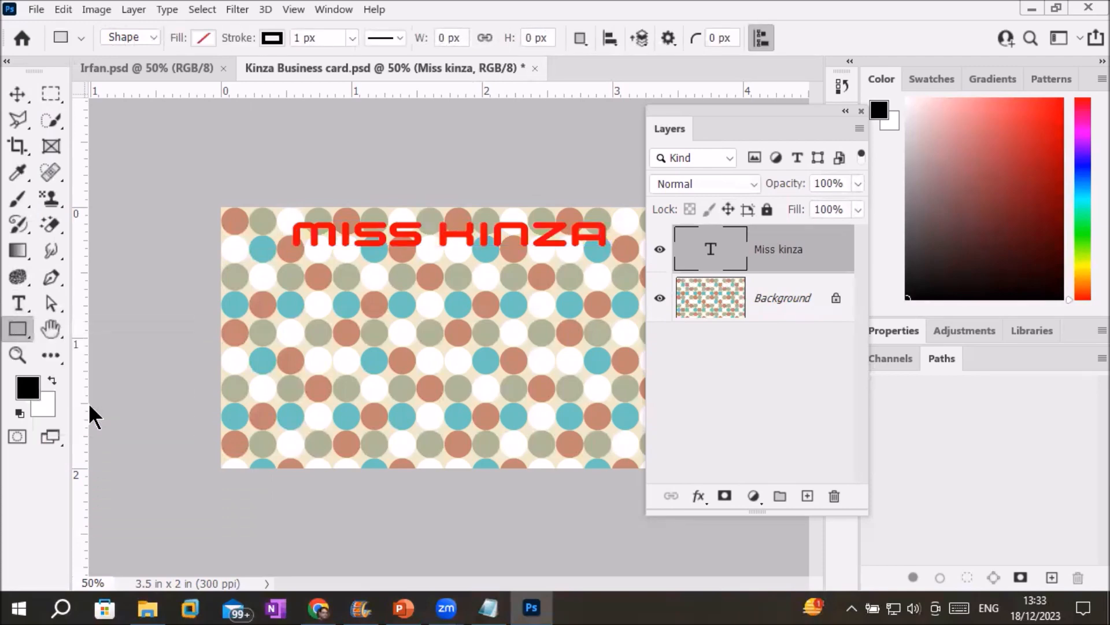
mouse_move(297, 260)
mouse_down()
mouse_move(570, 265)
mouse_move(603, 255)
mouse_up()
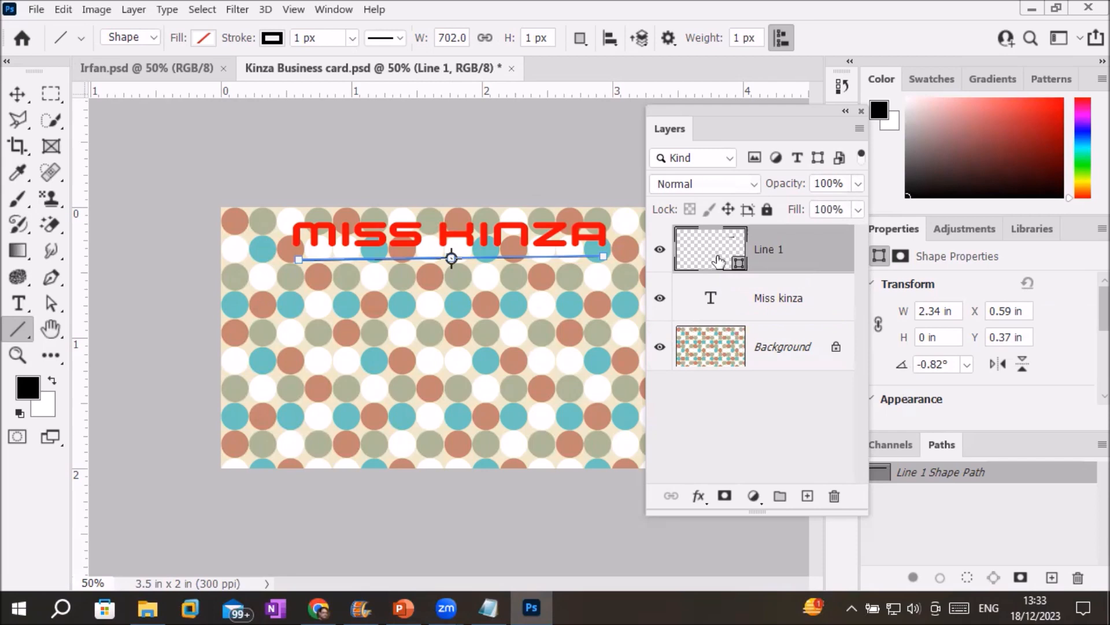
Give the line a red stroke 18.33 px wide.
click(353, 37)
drag(350, 57, 355, 57)
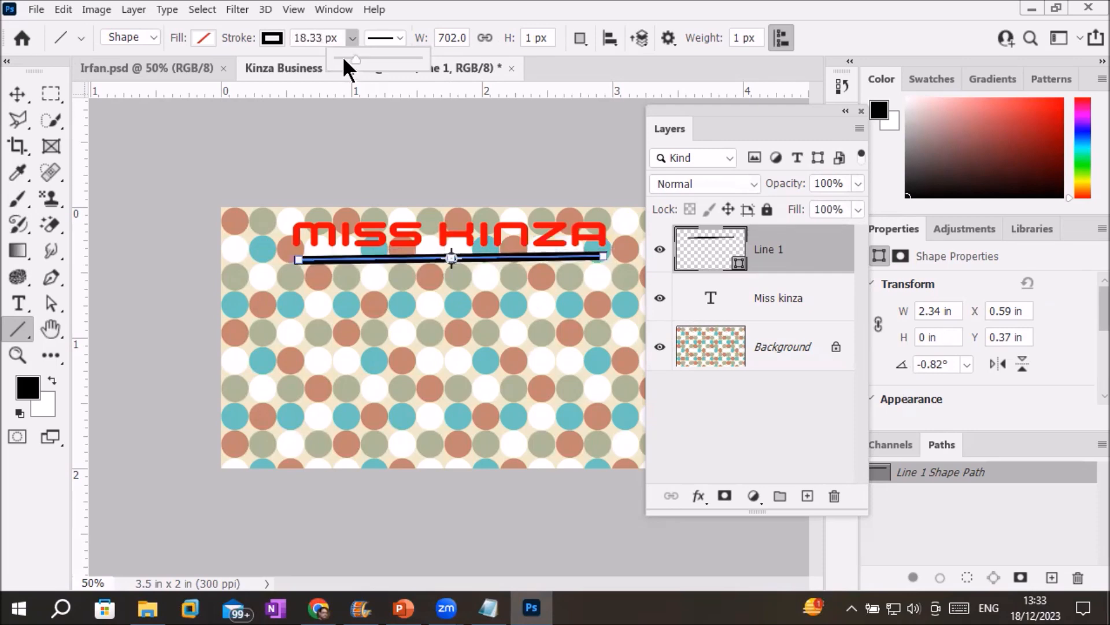
click(271, 38)
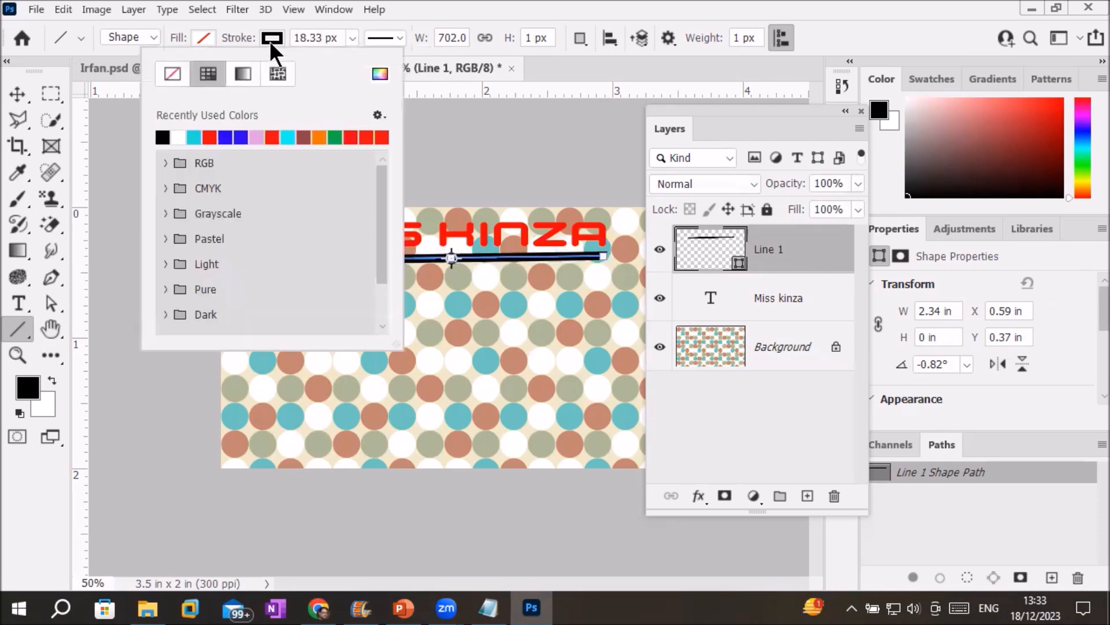
click(272, 136)
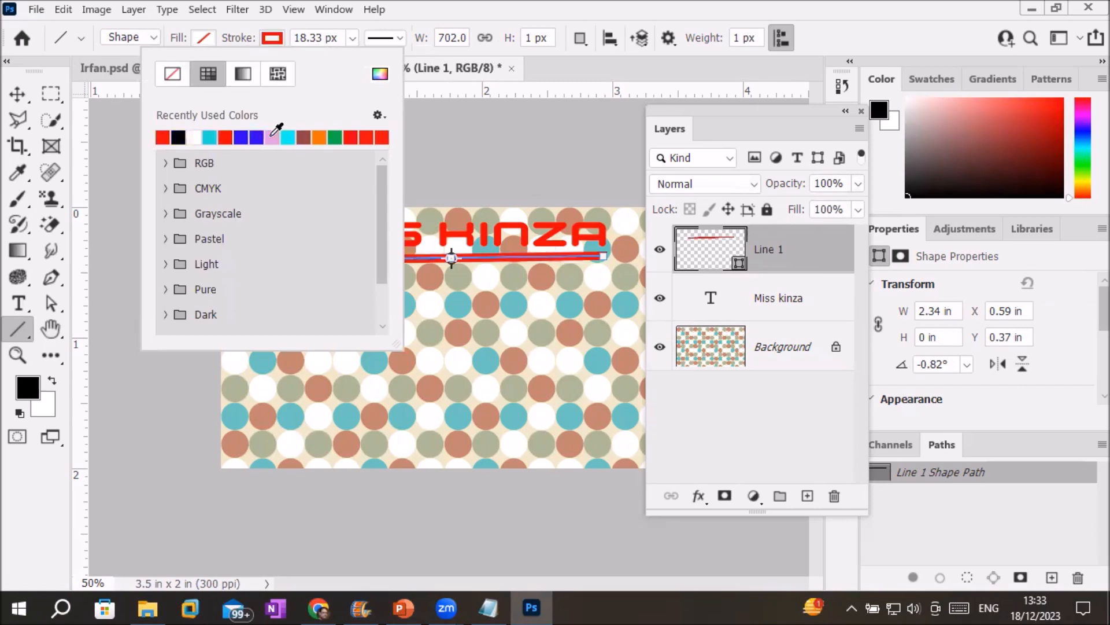
click(203, 37)
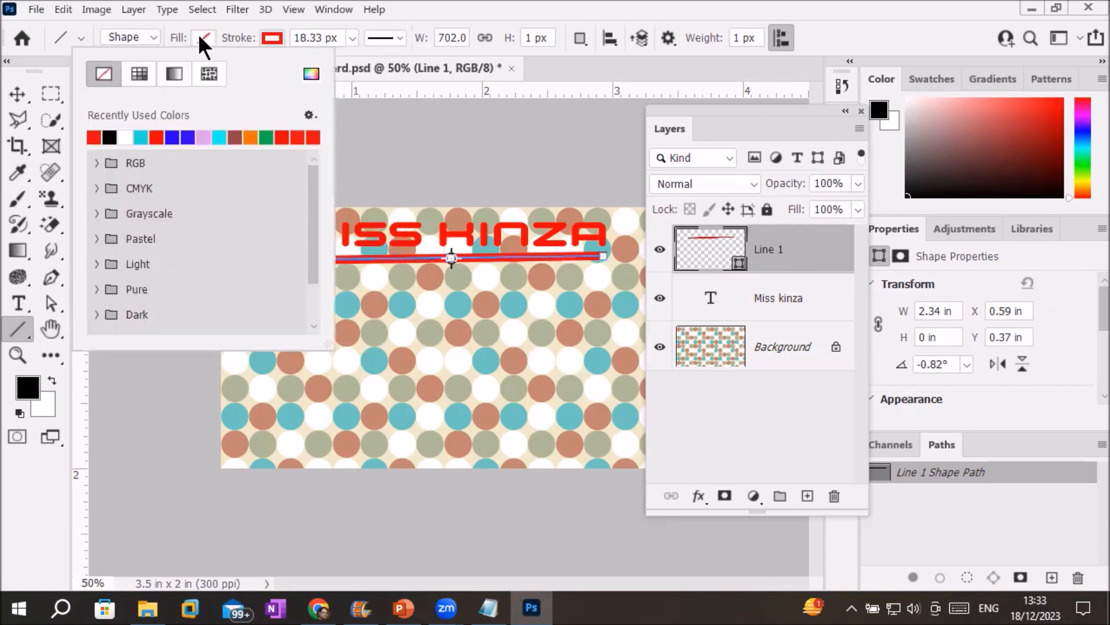
click(282, 30)
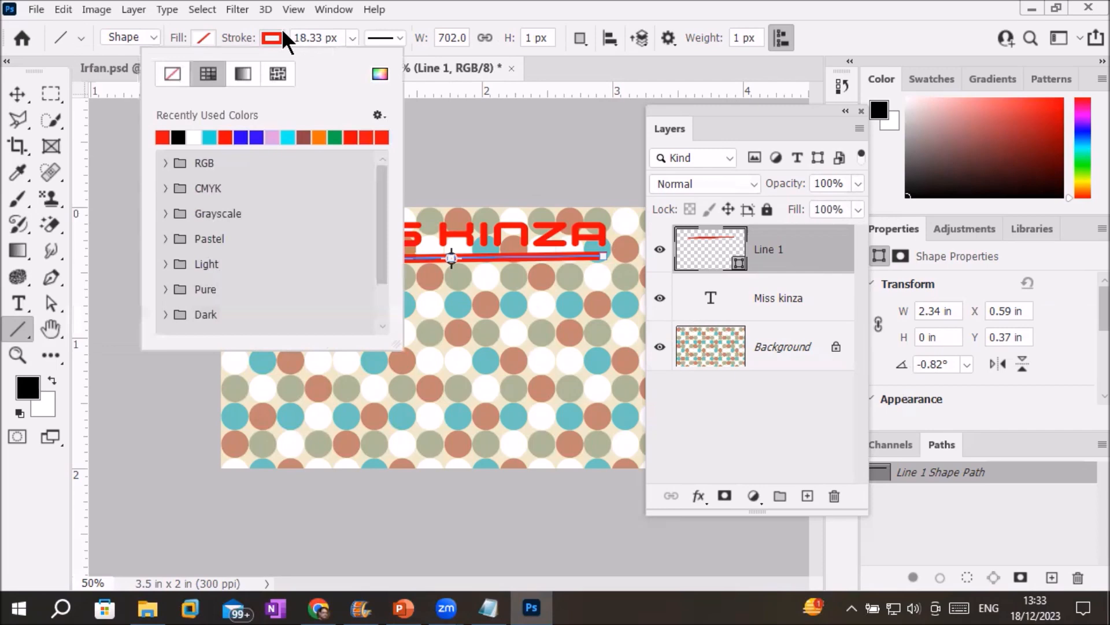
click(709, 266)
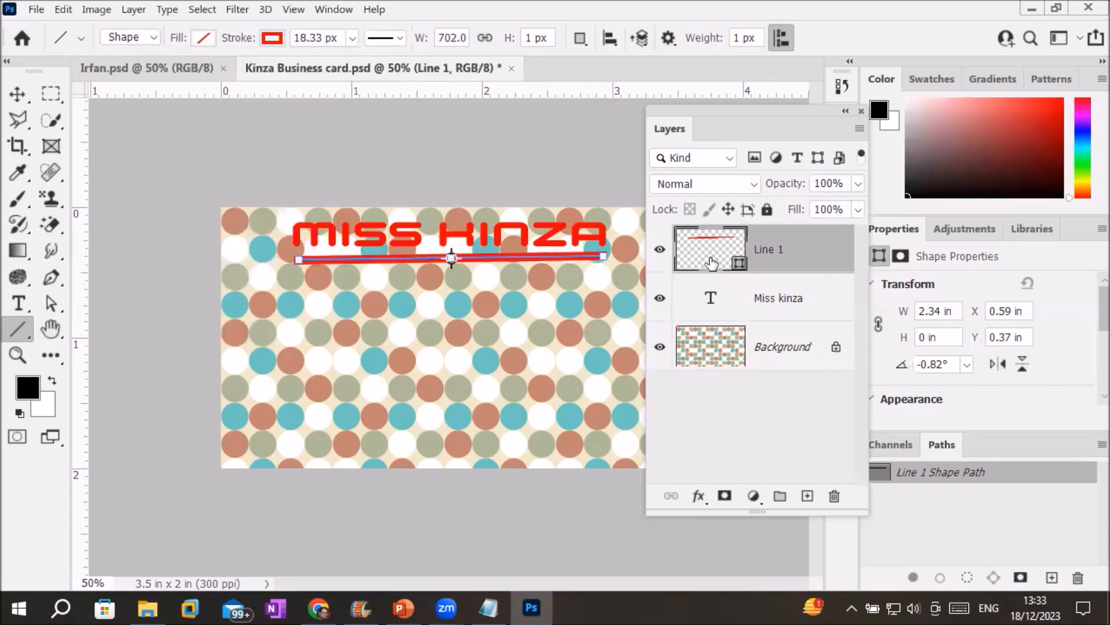
click(710, 298)
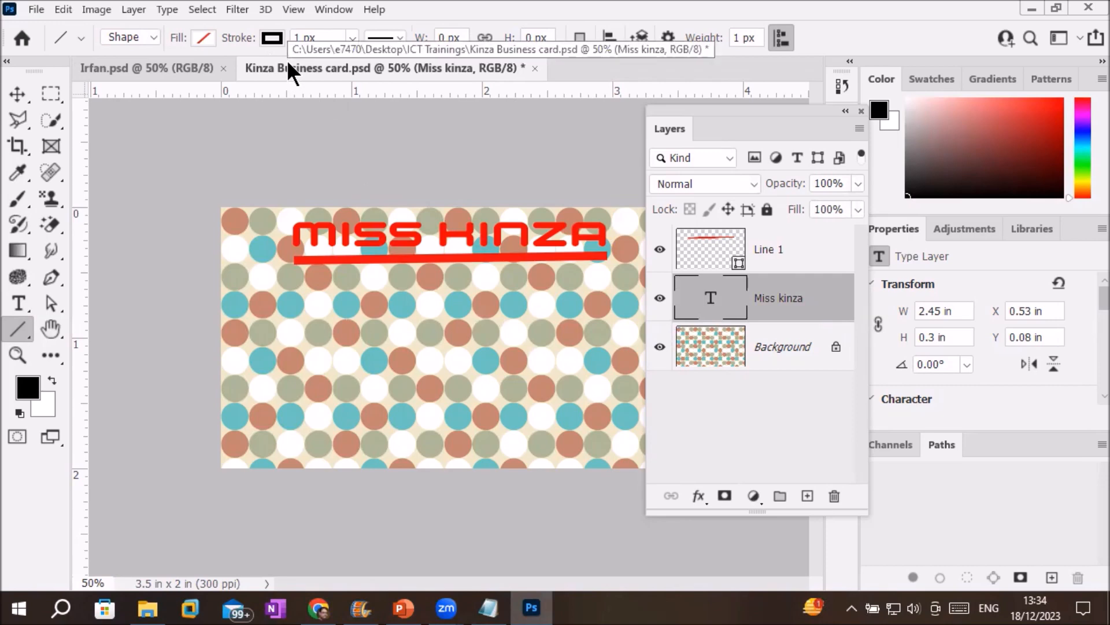
Save Kinza Business card.psd with maximum compatibility and close the document.
click(35, 9)
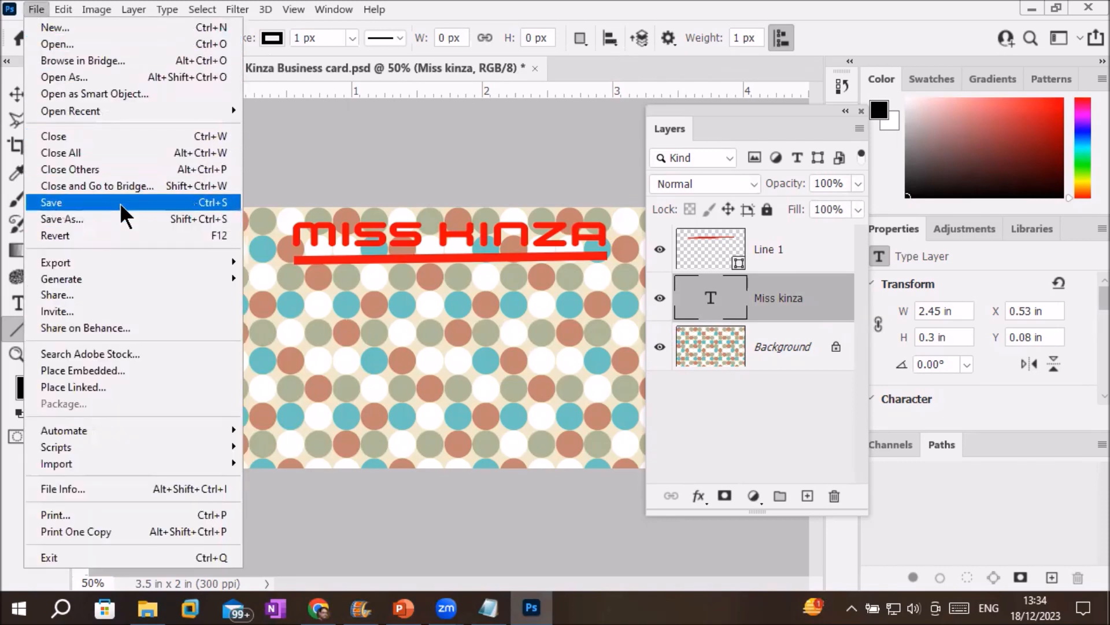
click(120, 203)
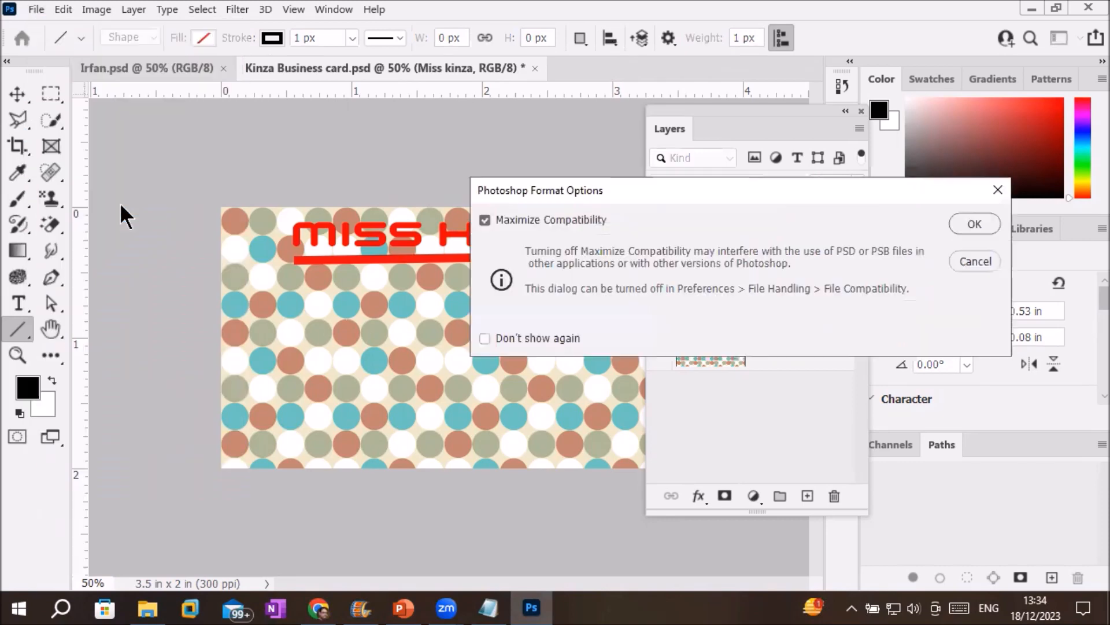
click(974, 226)
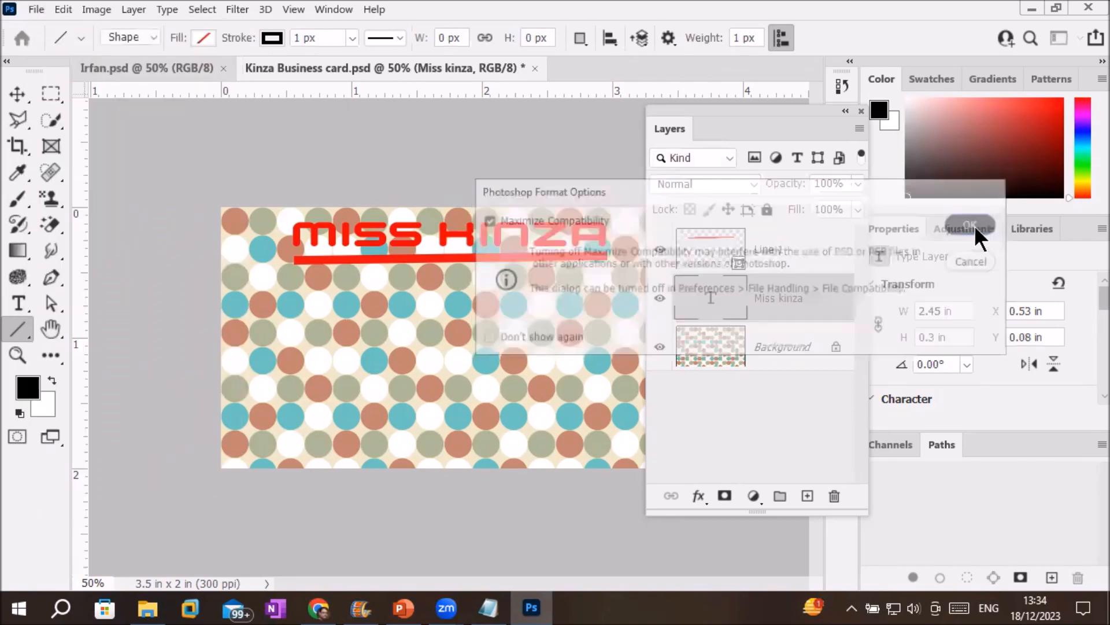
click(527, 69)
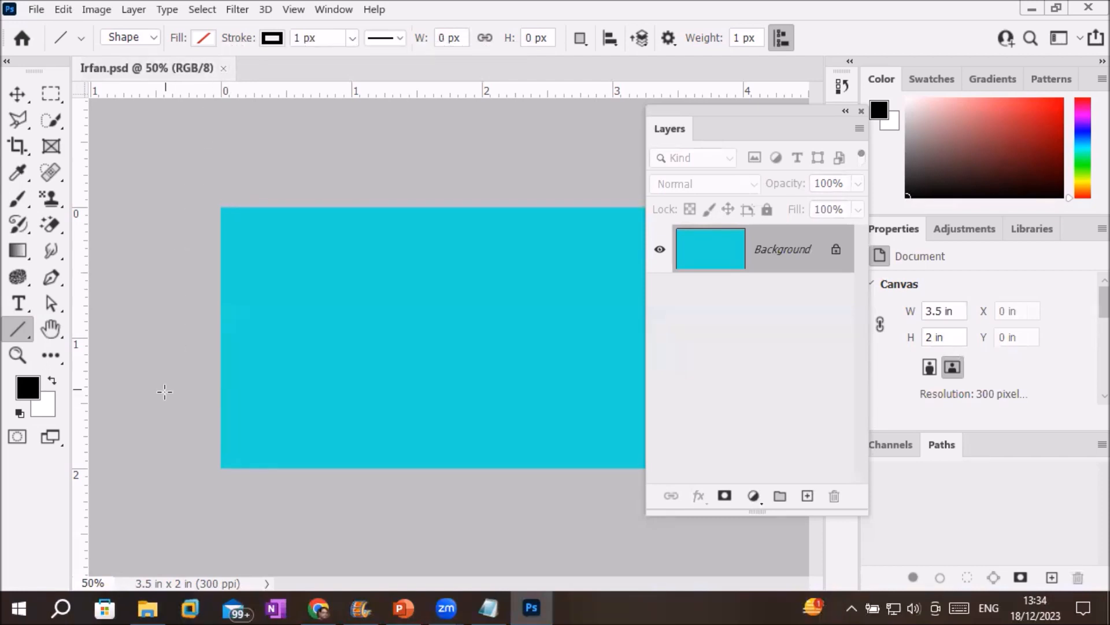
Reopen Kinza Business card.psd through File > Open, then close both the Irfan.psd and Kinza Business card.psd tabs.
click(36, 8)
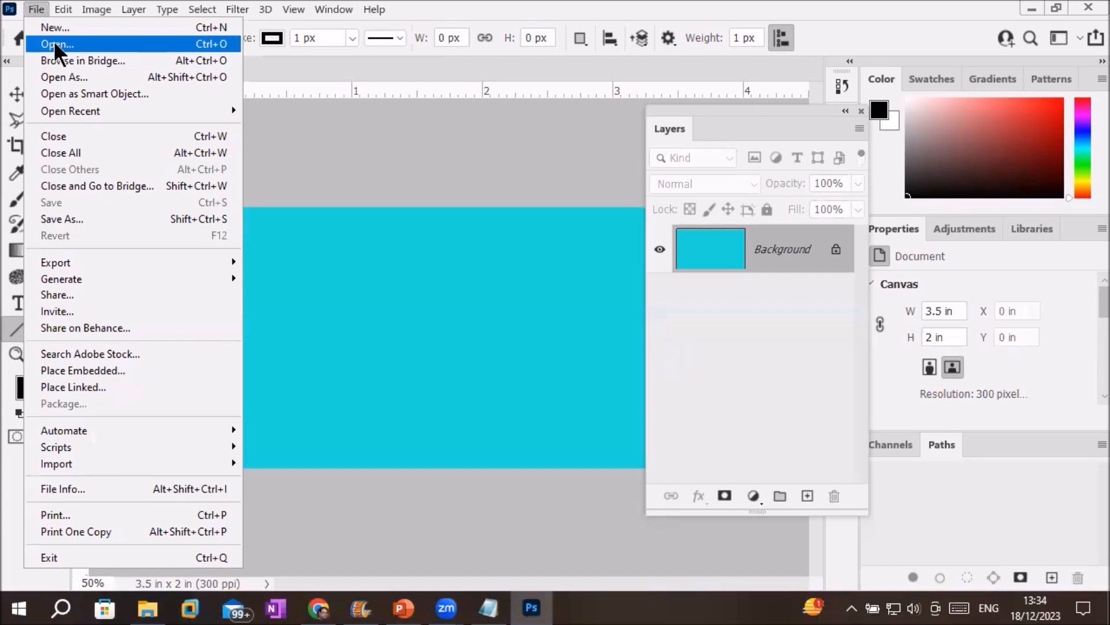
click(55, 44)
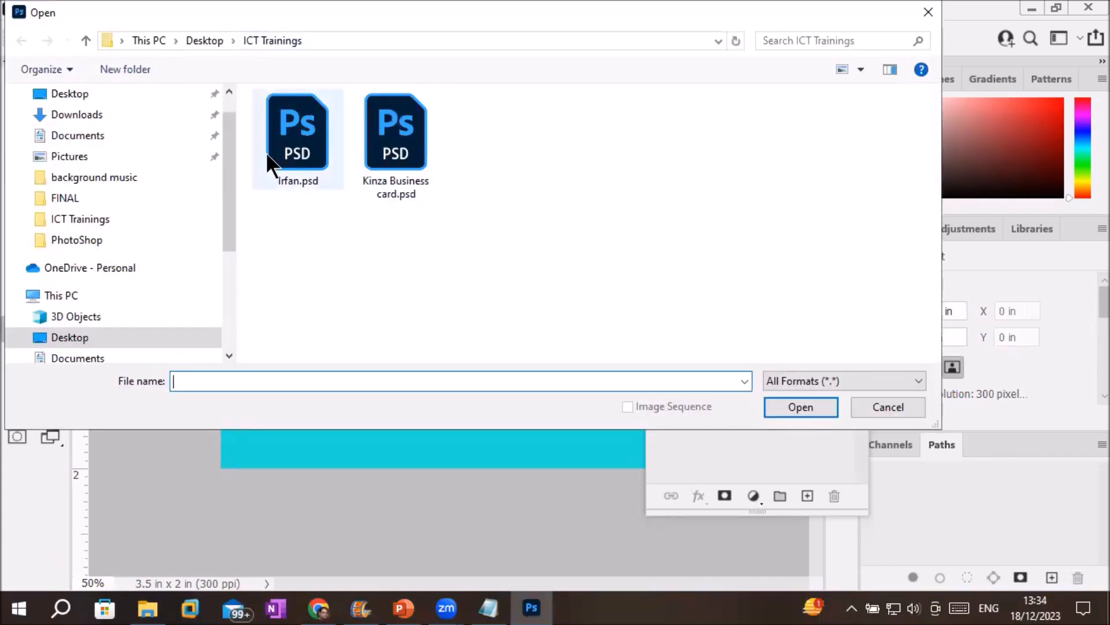
double_click(398, 155)
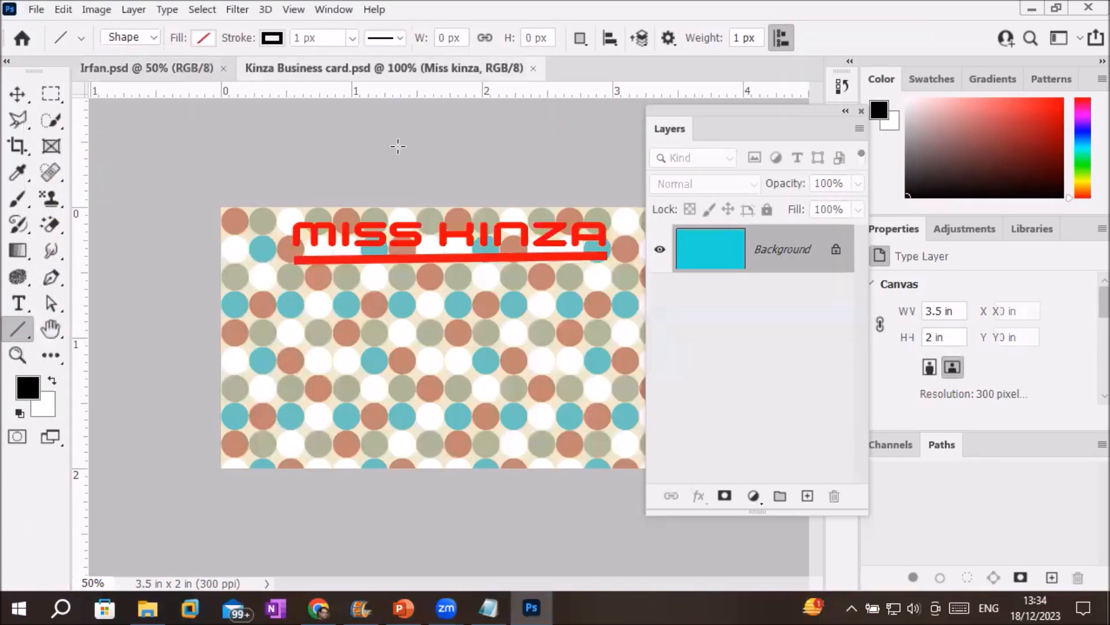
click(224, 69)
click(363, 68)
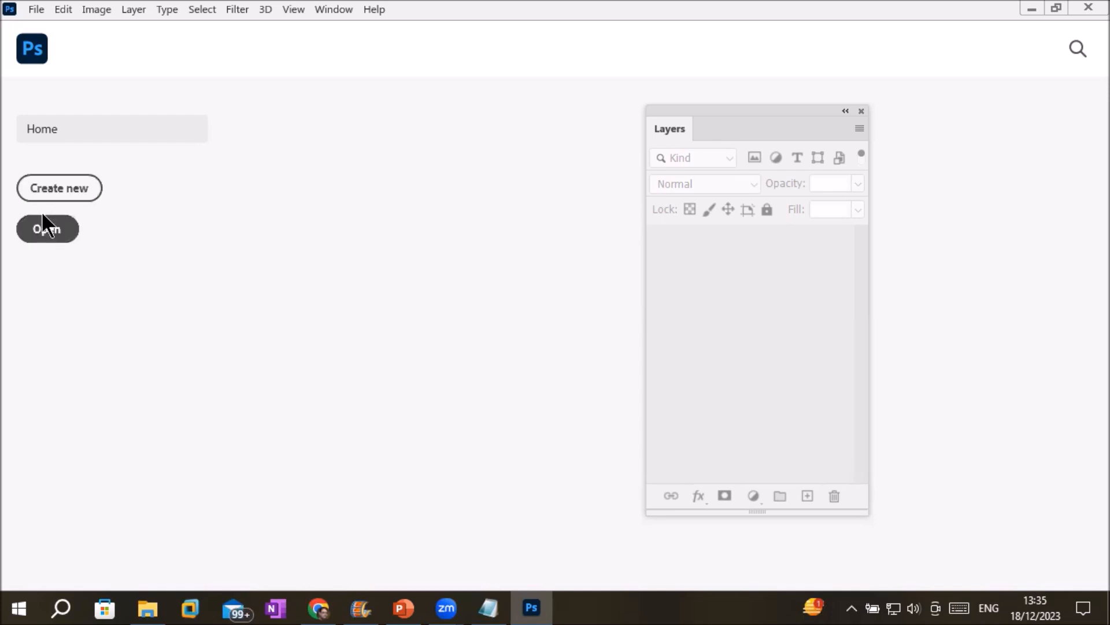
Minimize Photoshop to reveal the browser's business card size search results.
click(36, 10)
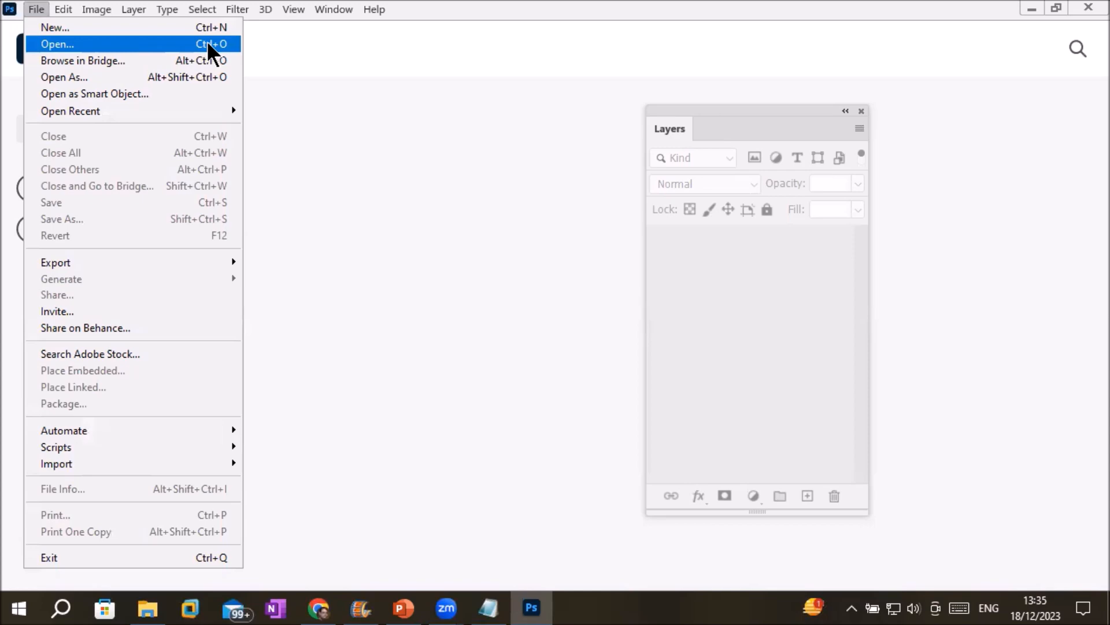
click(448, 174)
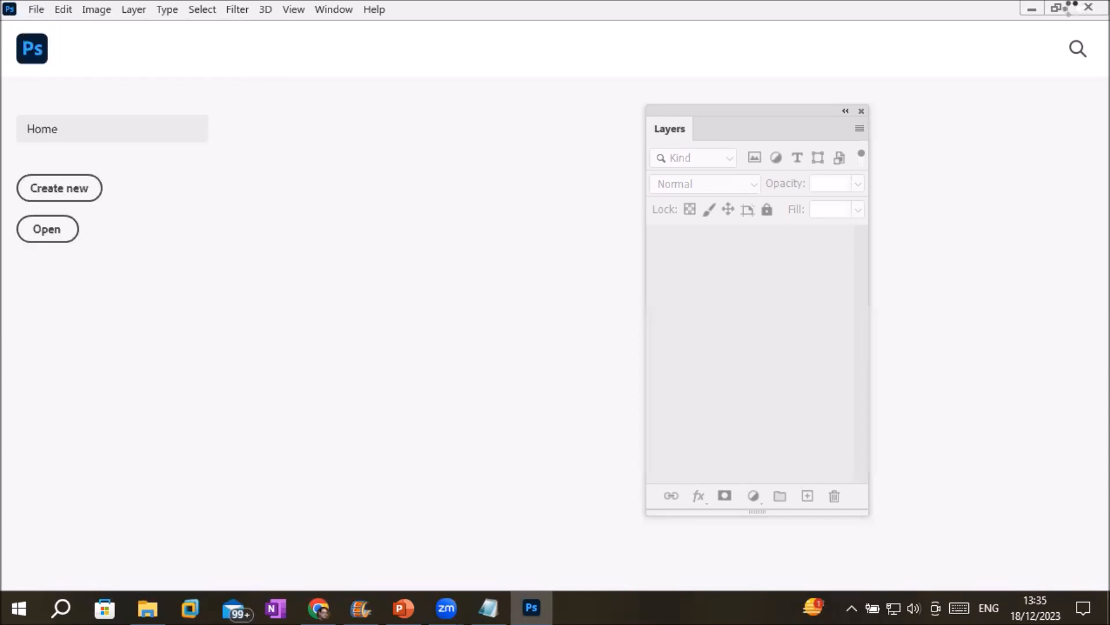
click(1032, 9)
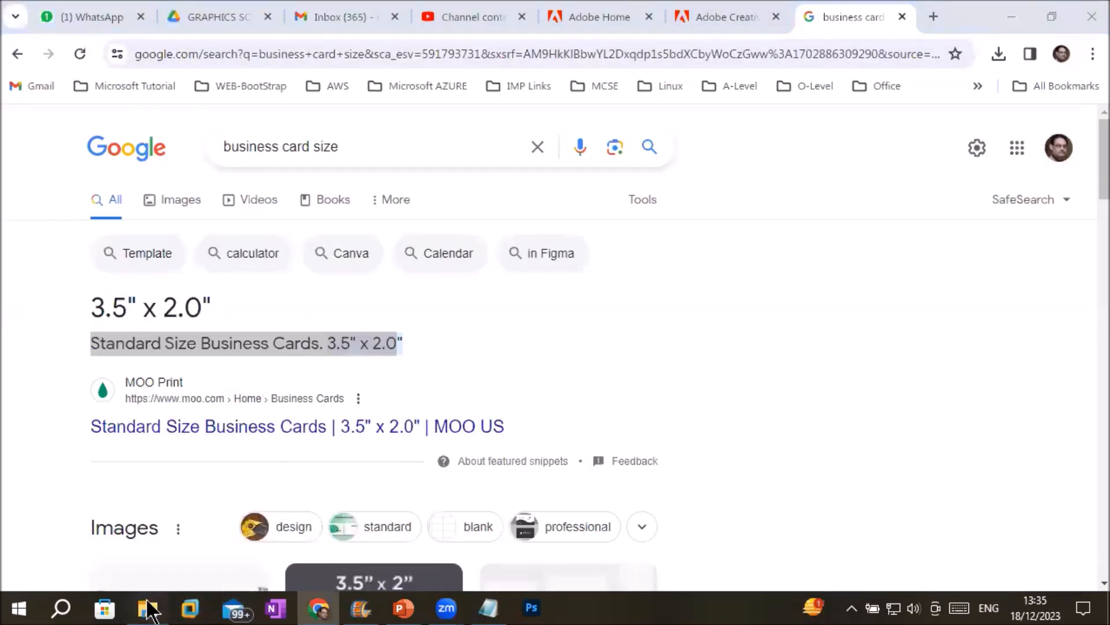
Open Kinza Business card.psd from Desktop > ICT Trainings in File Explorer.
click(148, 608)
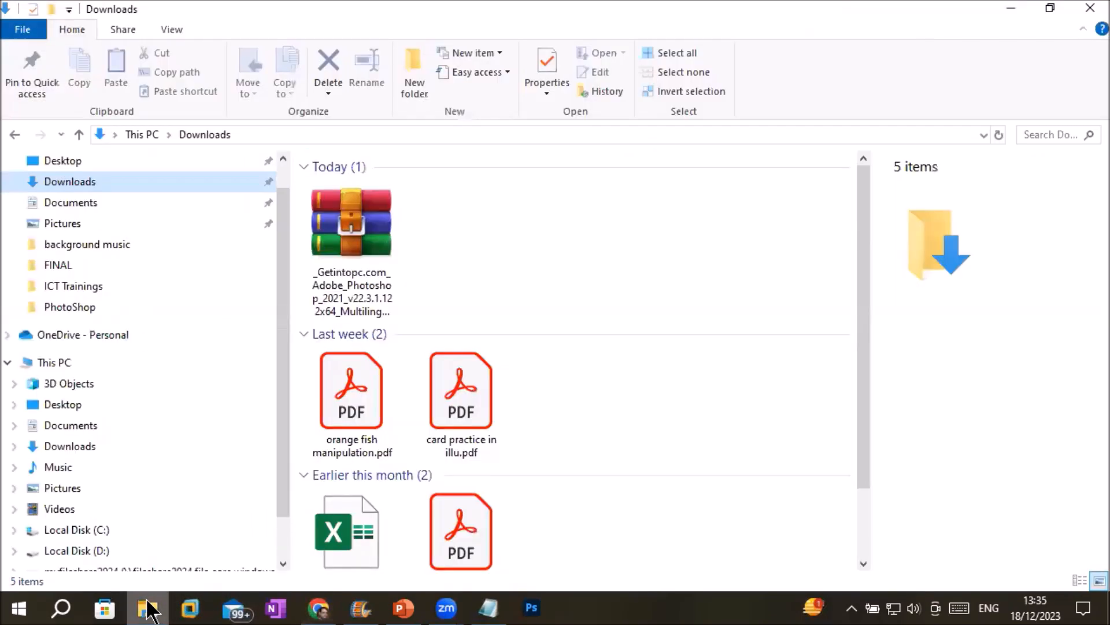
click(62, 161)
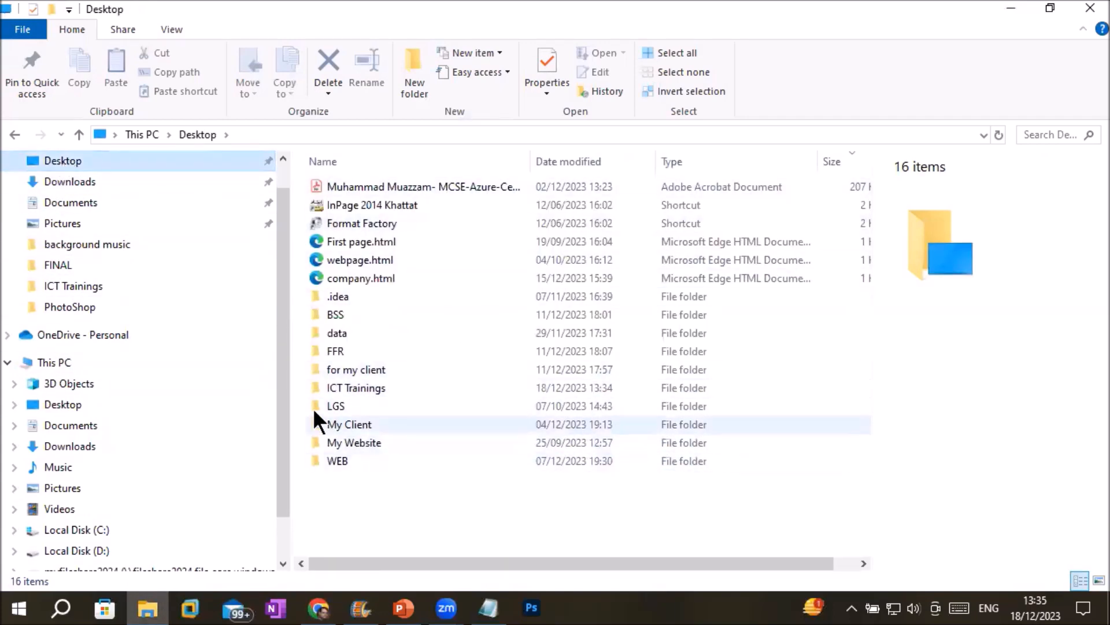
double_click(378, 386)
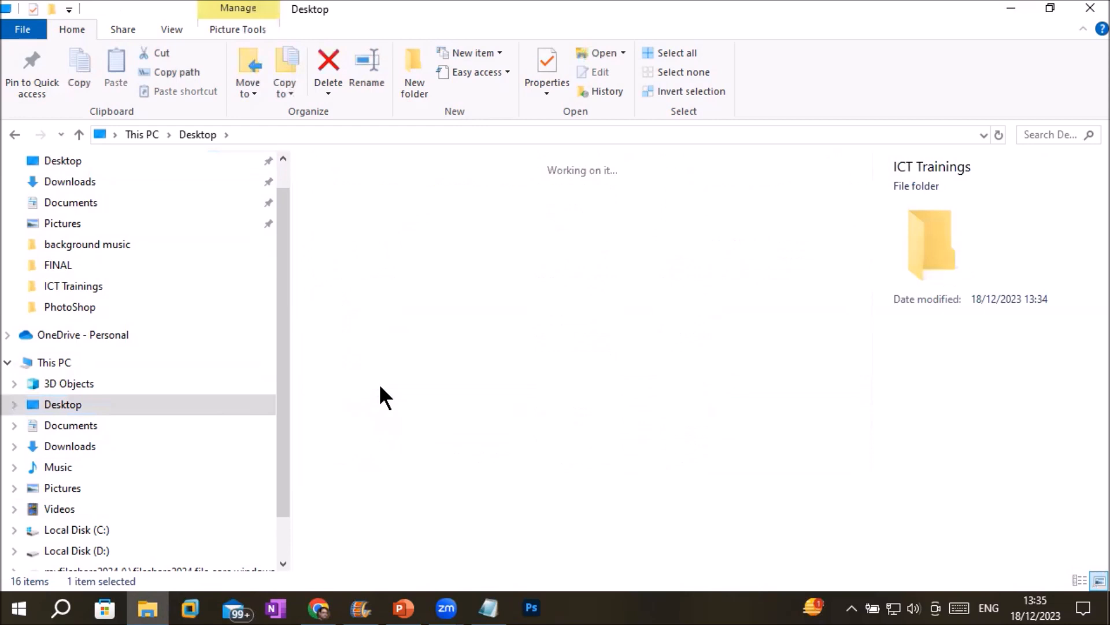
click(439, 229)
click(354, 228)
click(426, 228)
click(370, 217)
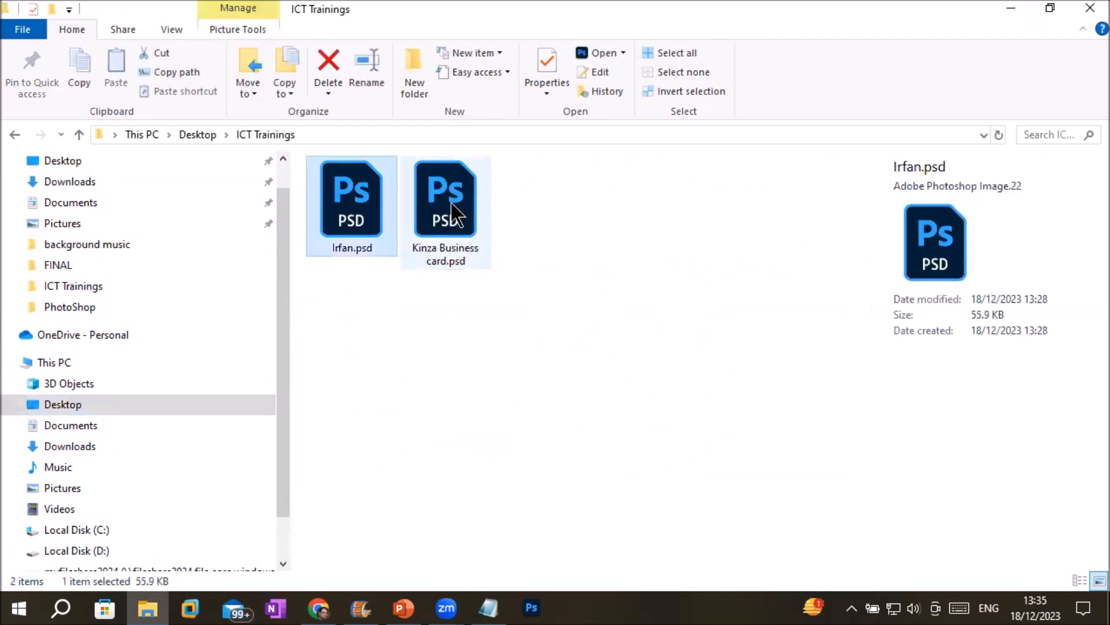
double_click(451, 203)
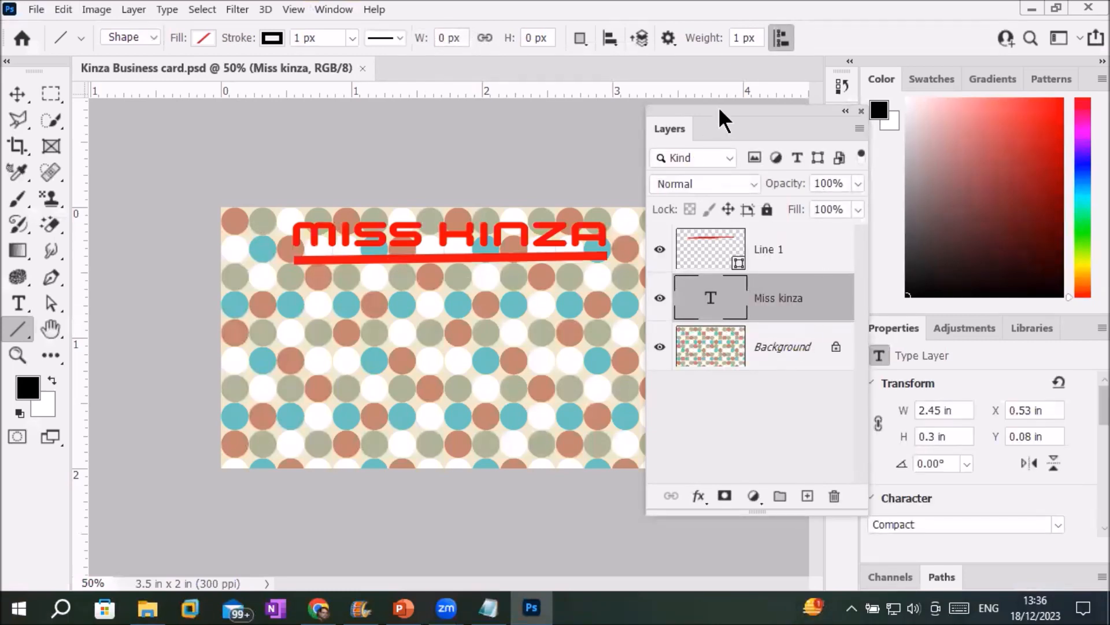
Delete the Line 1 red underline and Miss kinza text layers, keeping only the Background.
drag(719, 106, 647, 119)
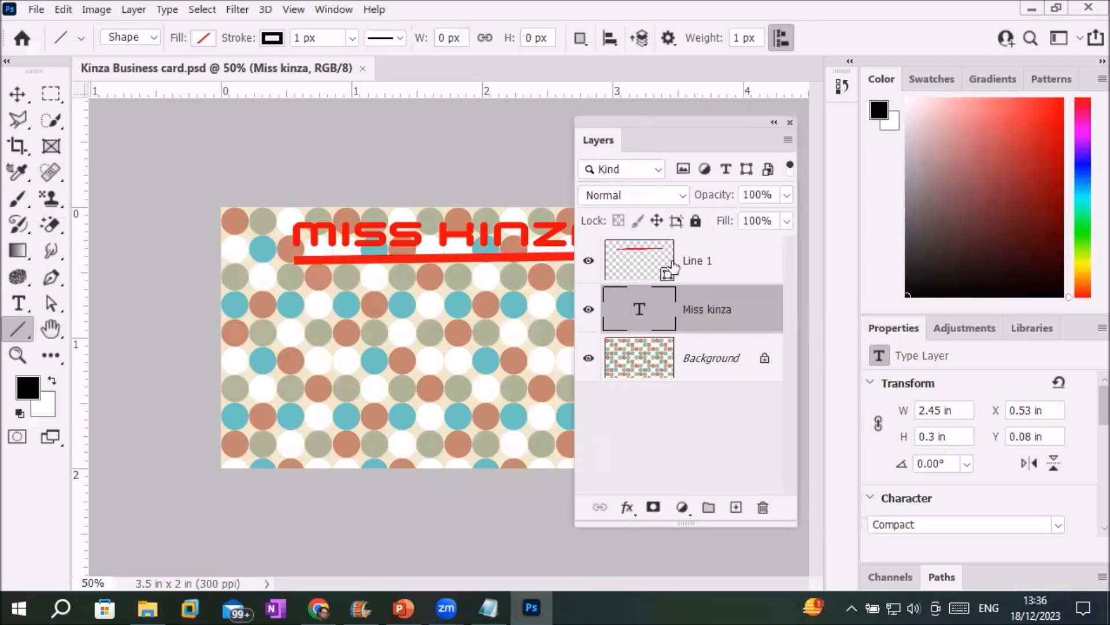
click(657, 369)
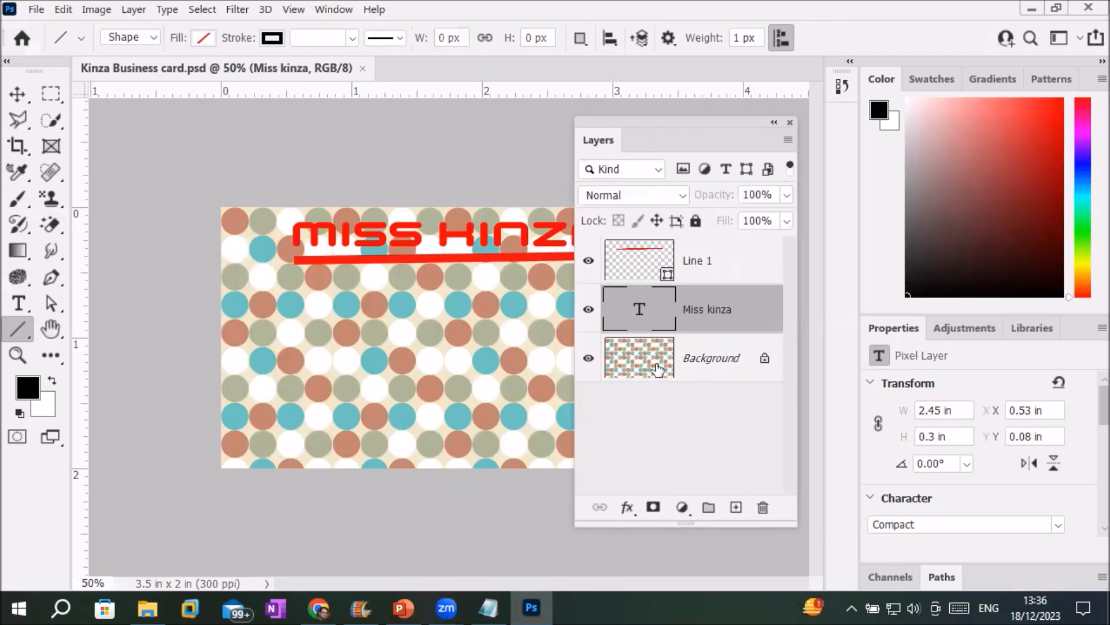
click(656, 312)
click(644, 258)
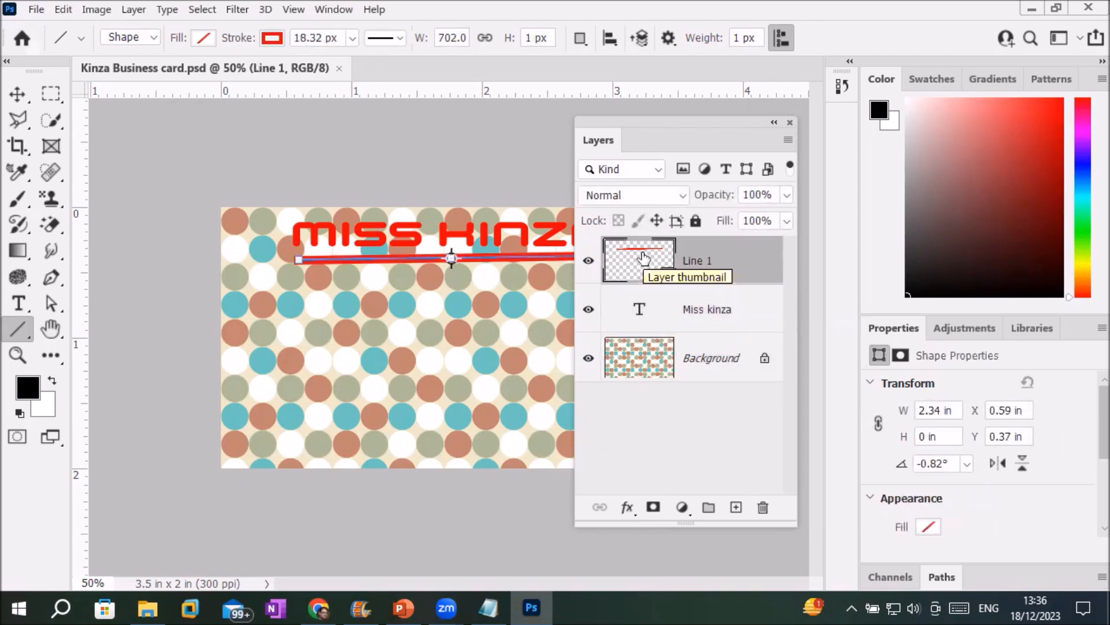
click(764, 508)
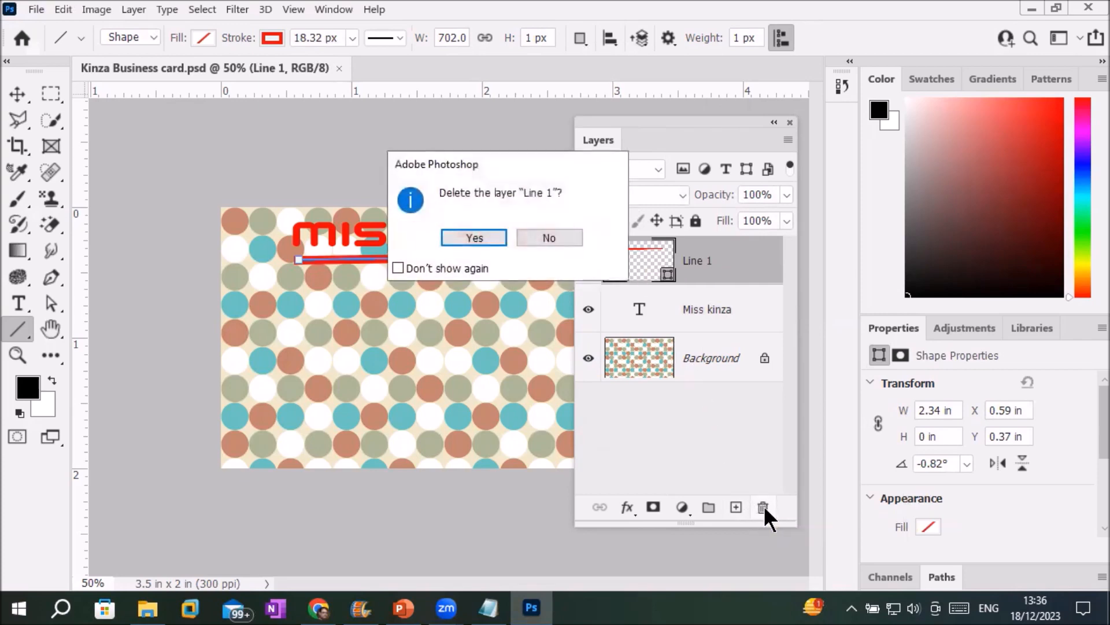
click(472, 237)
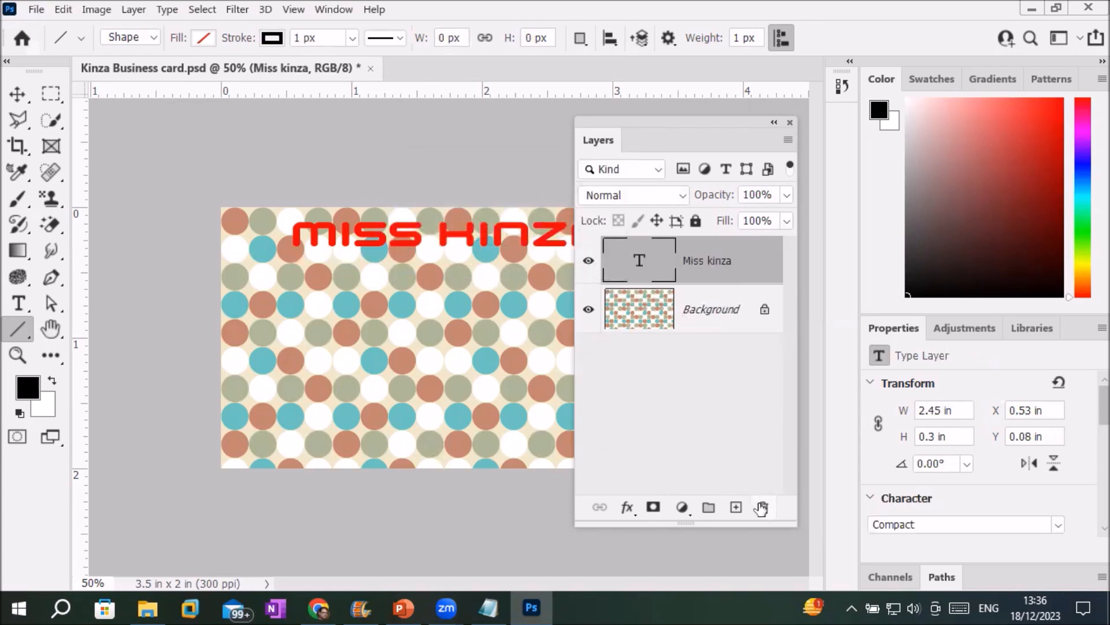
drag(639, 261, 760, 517)
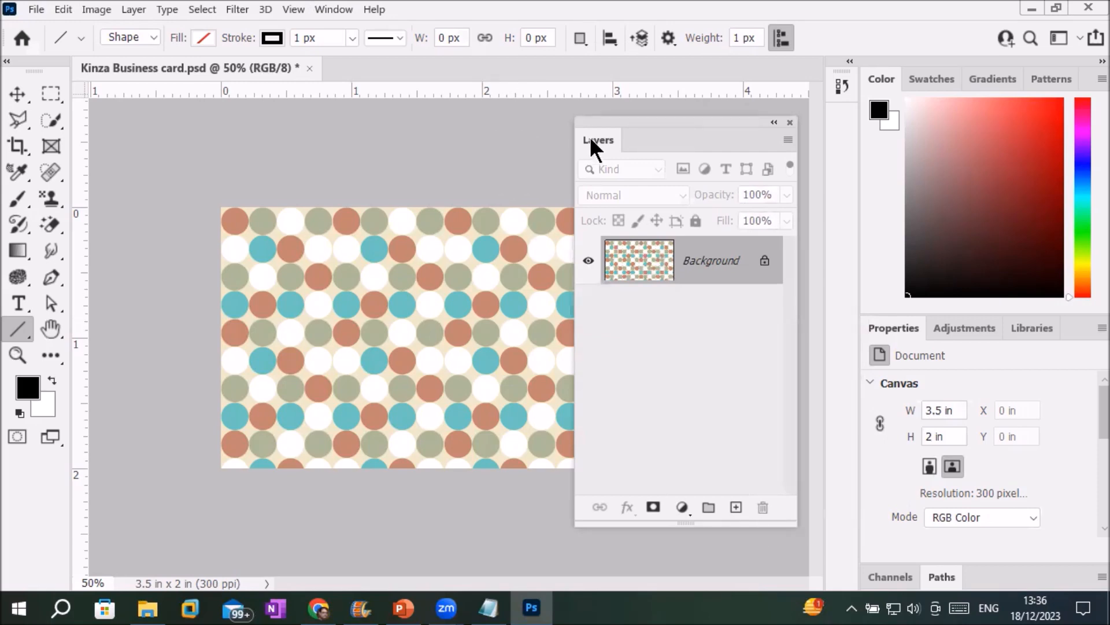
Browse the Swatches, Gradients, Patterns, Adjustments, Libraries and Properties panels.
drag(610, 129, 585, 130)
click(919, 80)
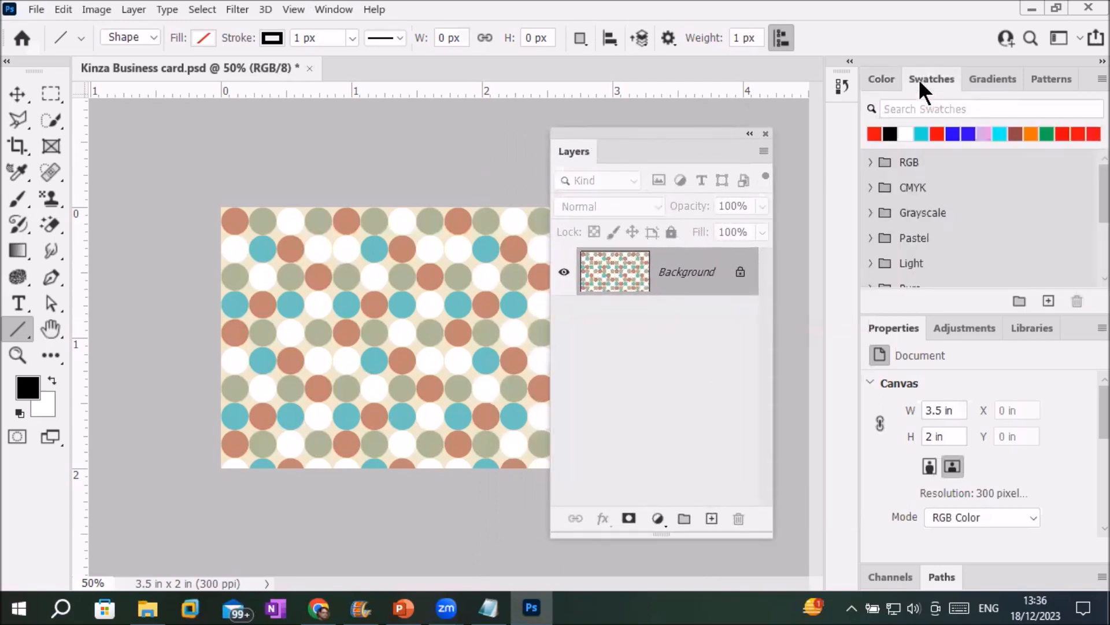
click(989, 77)
click(1038, 79)
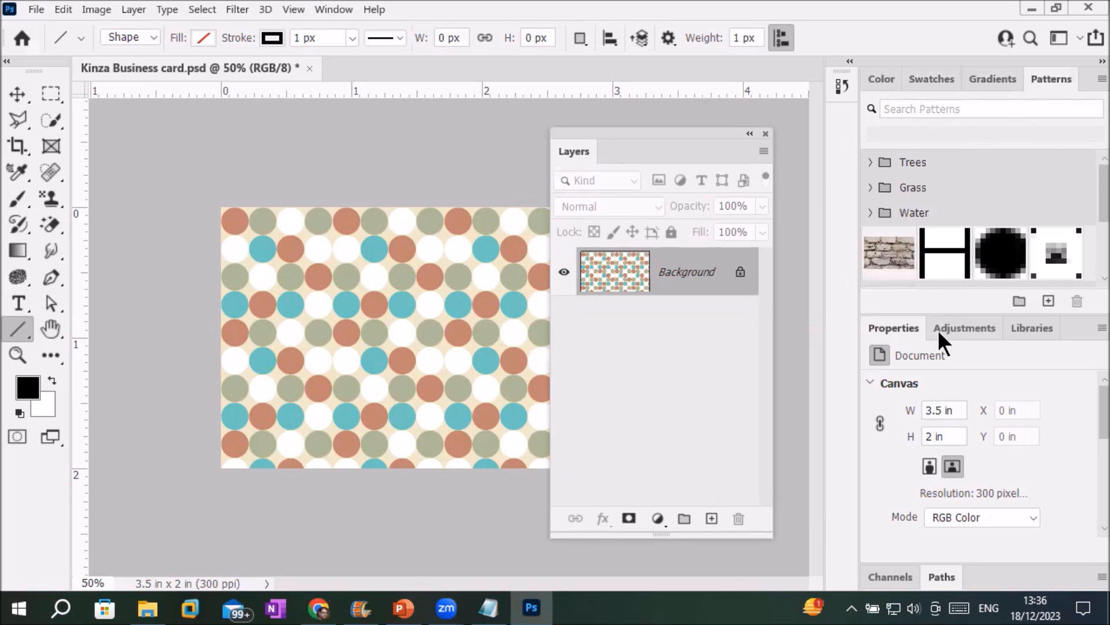
click(973, 326)
click(1016, 326)
click(890, 325)
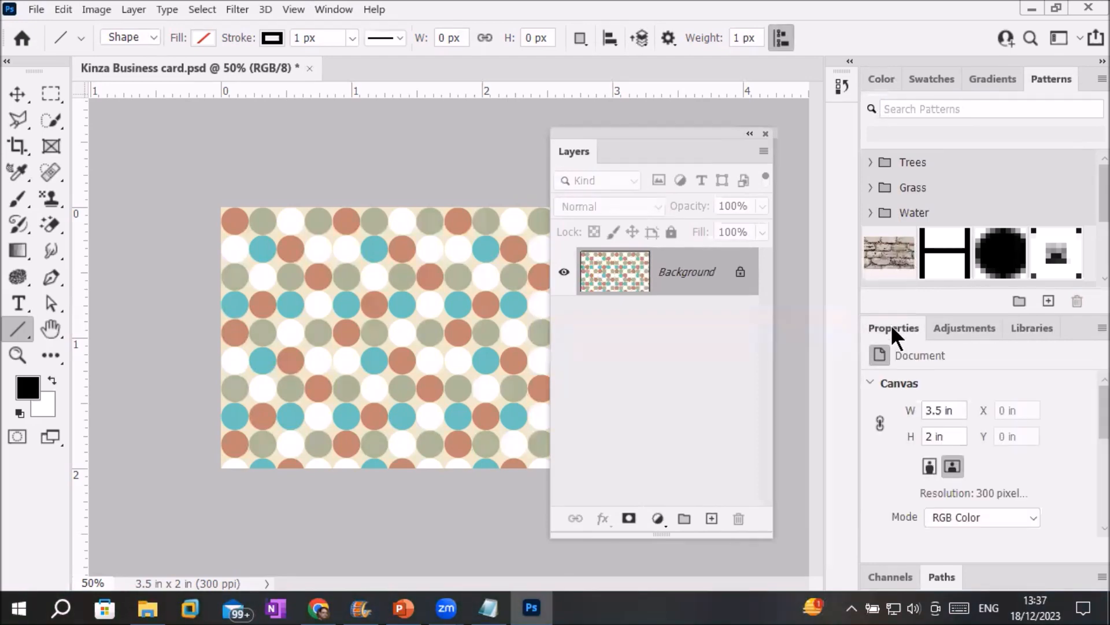
Dock the floating Layers panel with Channels and Paths, placing the Layers tab first.
drag(698, 129, 746, 173)
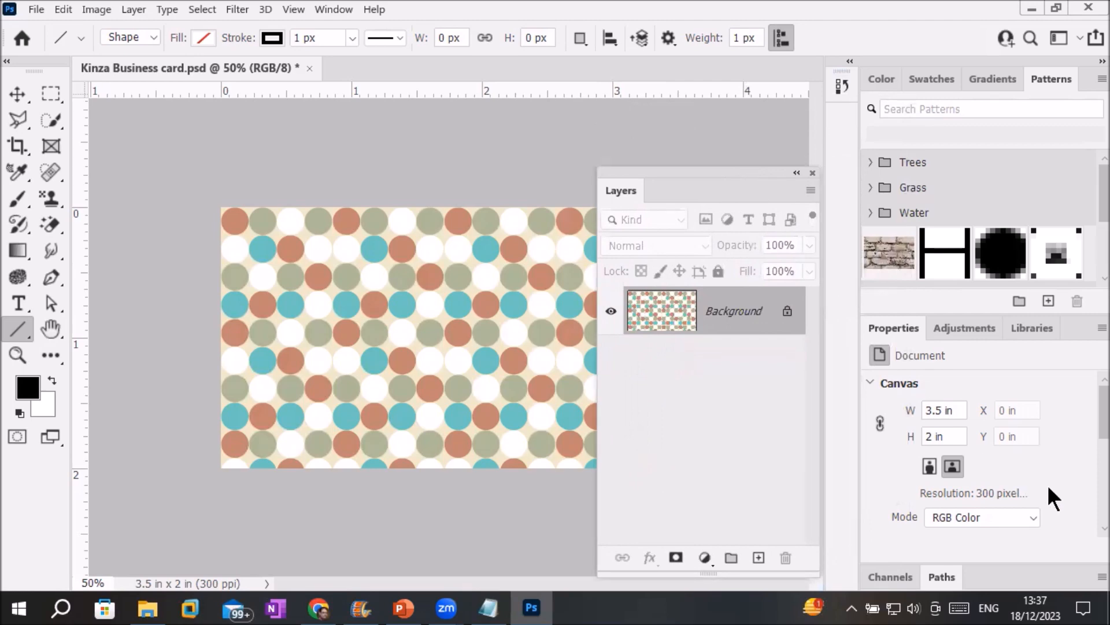
click(895, 577)
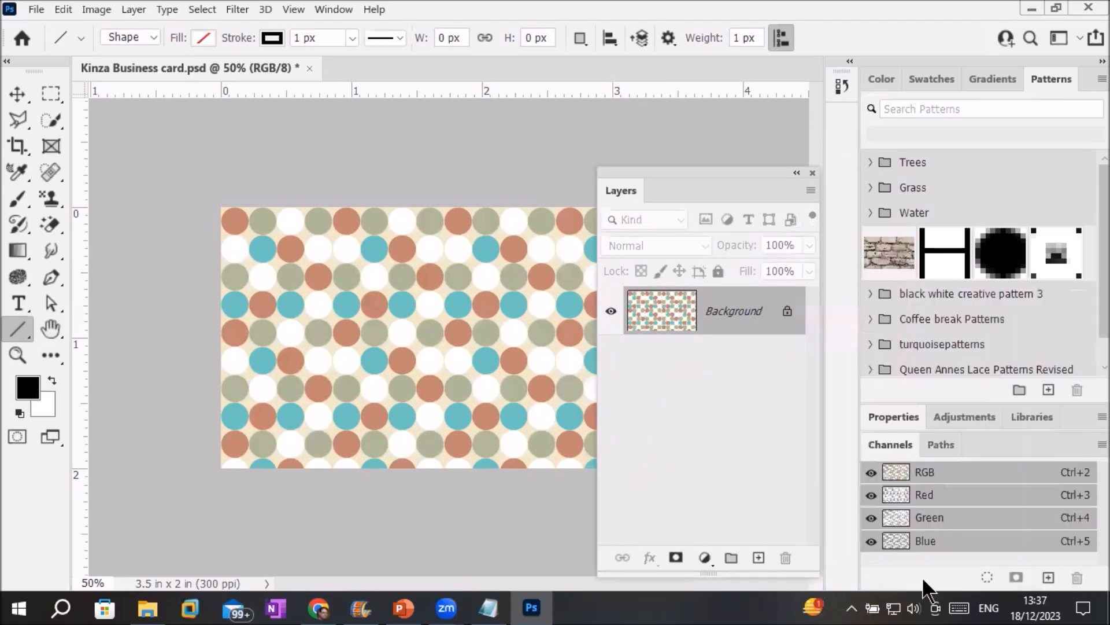
click(939, 440)
click(899, 440)
drag(675, 169, 952, 443)
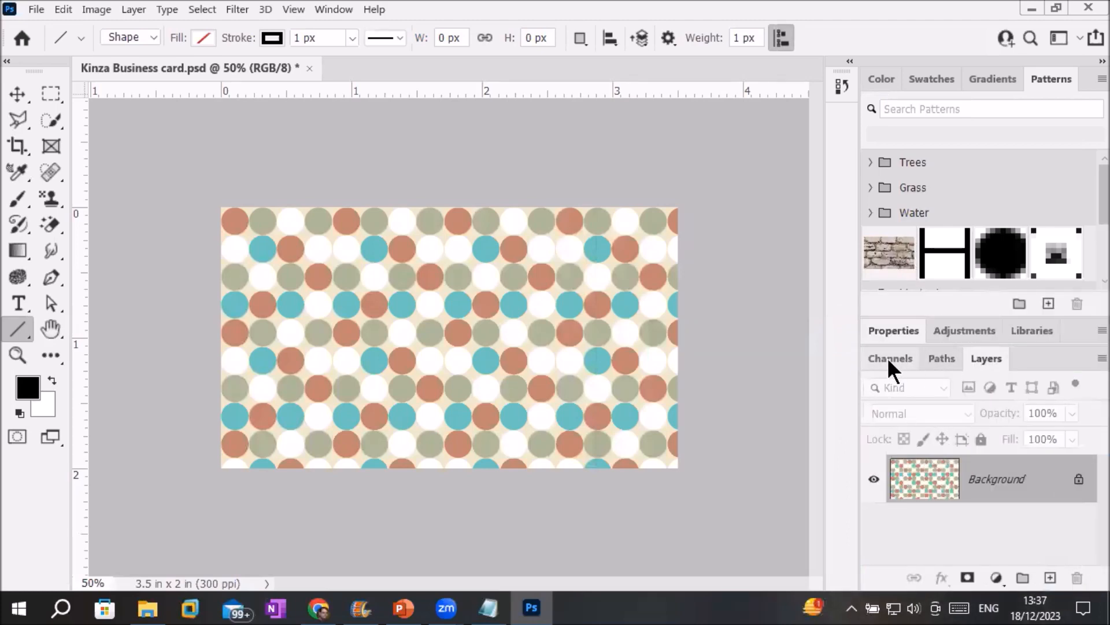
drag(984, 358, 878, 365)
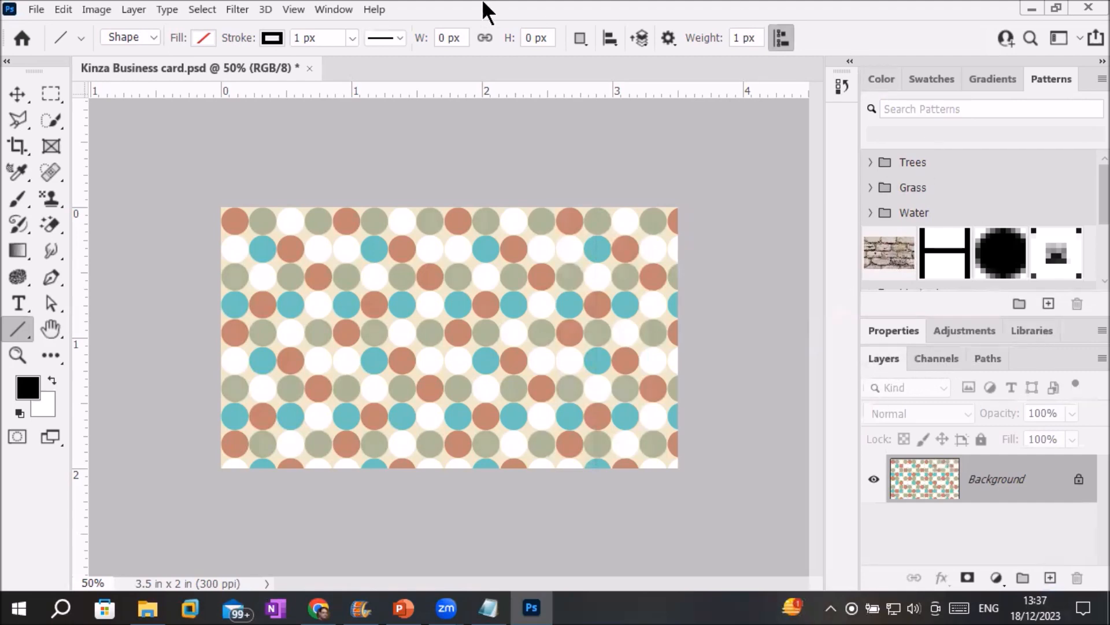
Reset the workspace to Essentials via Window > Workspace and show the Layers panel.
click(339, 9)
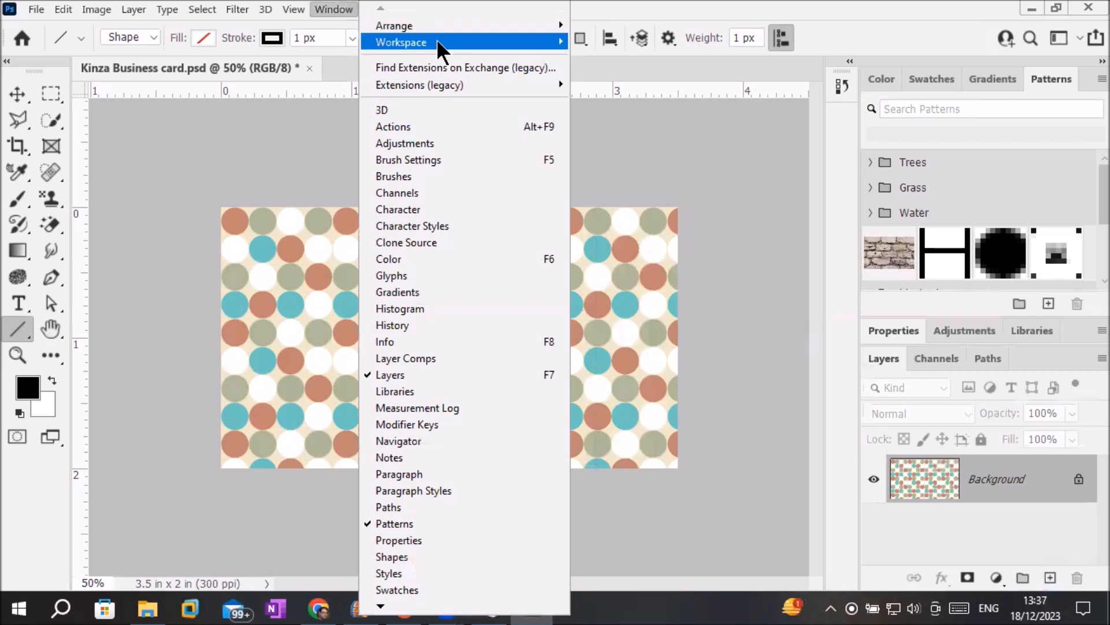
mouse_move(496, 45)
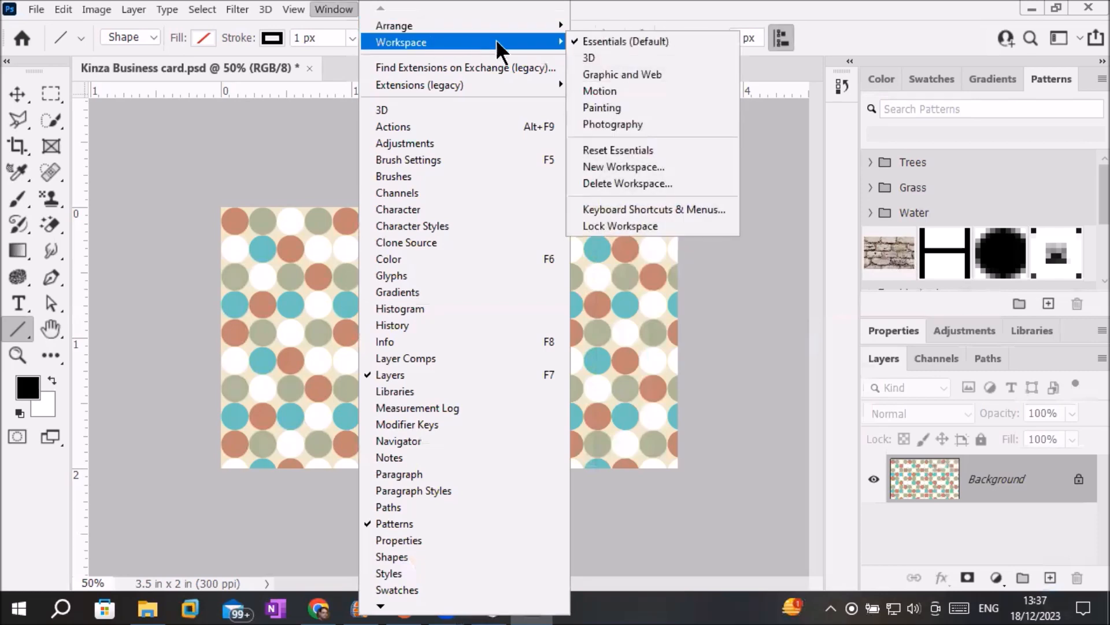
click(628, 152)
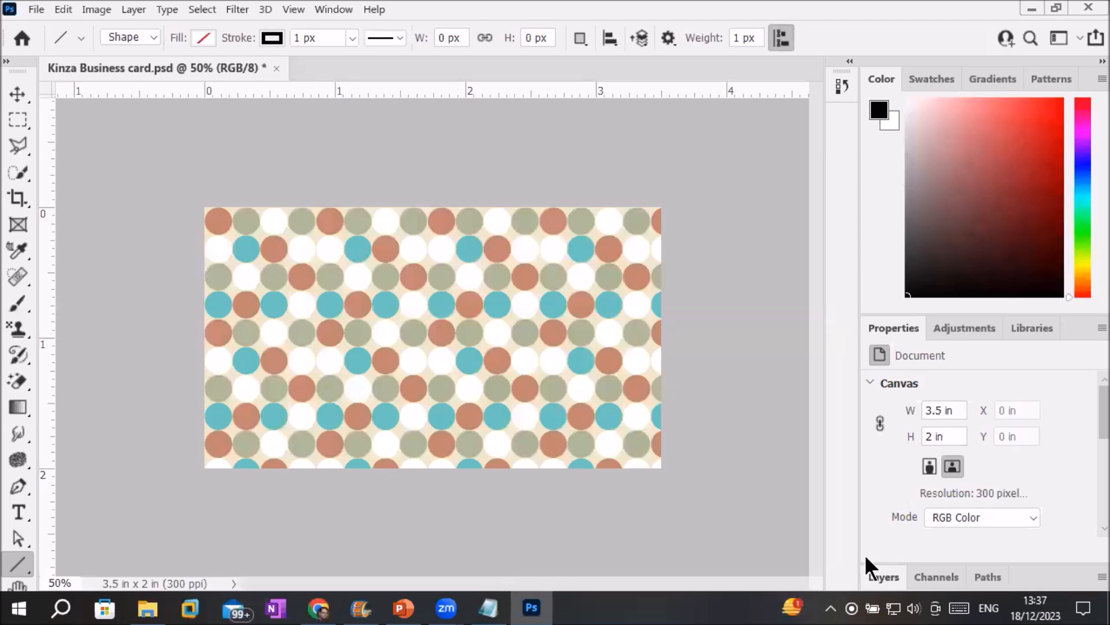
click(881, 575)
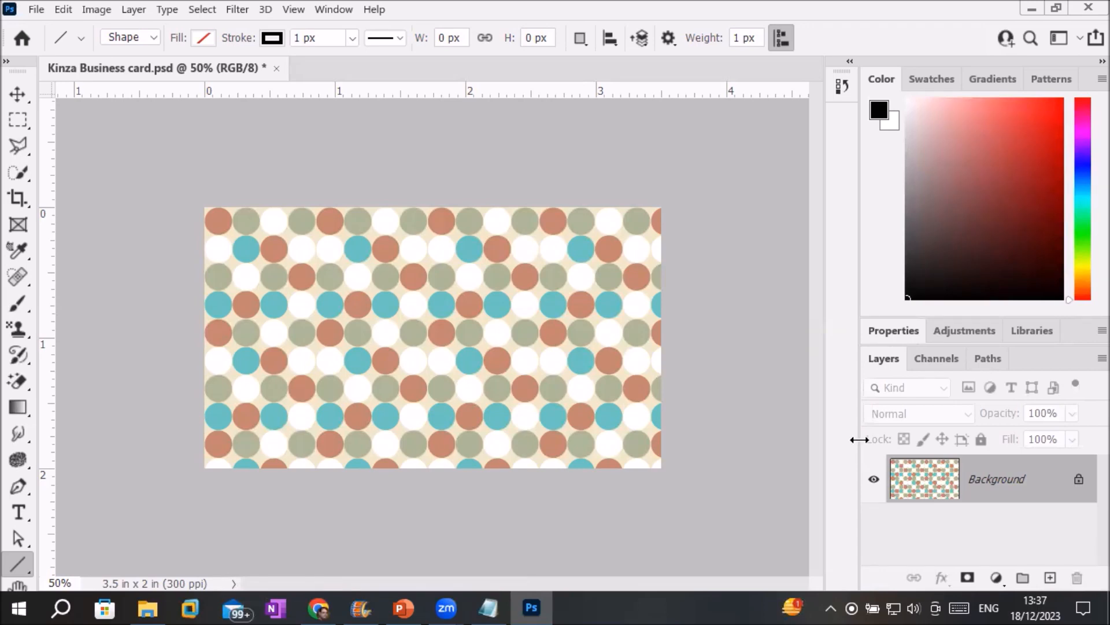
Show the toolbar in two columns and check the shape tools, keeping the Line tool.
click(7, 60)
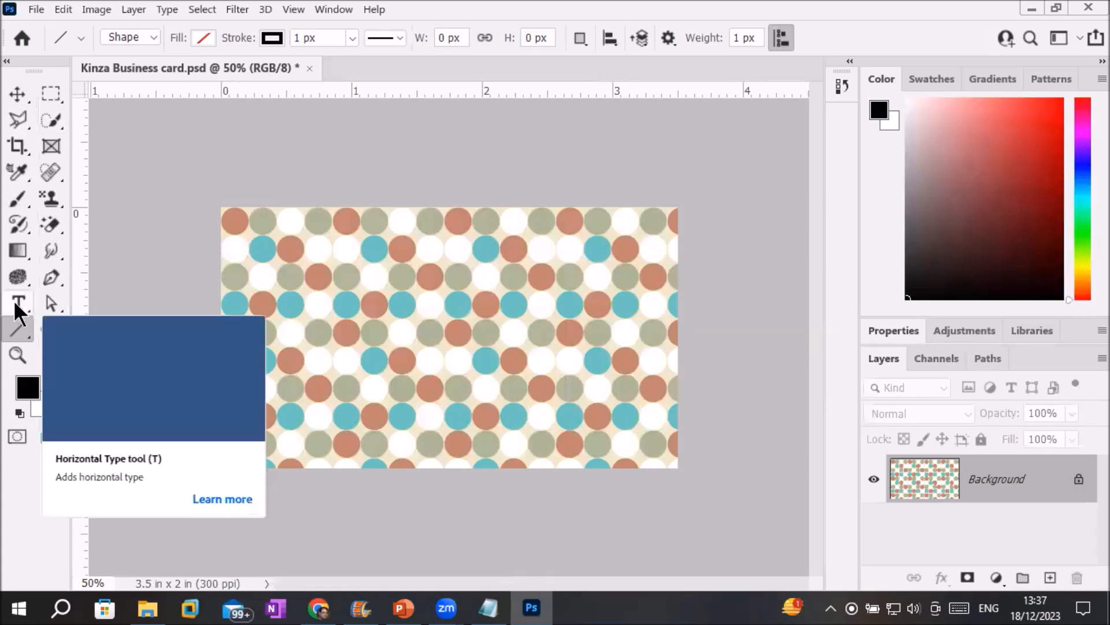
right_click(16, 327)
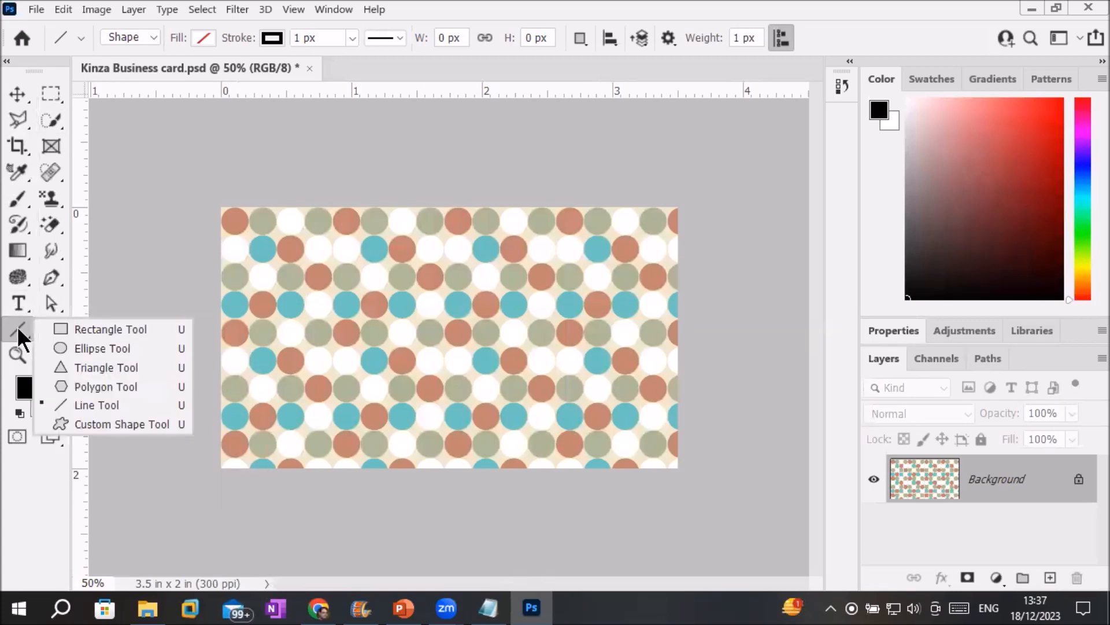
click(18, 328)
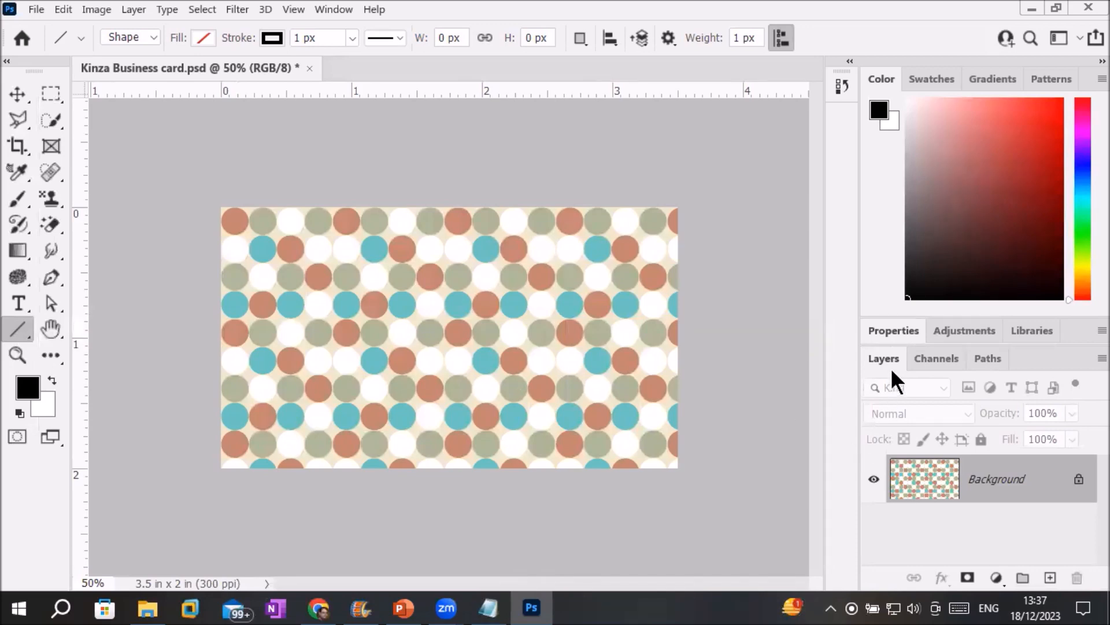
Resize the canvas in Properties to 4 in wide by 3 in tall.
click(891, 332)
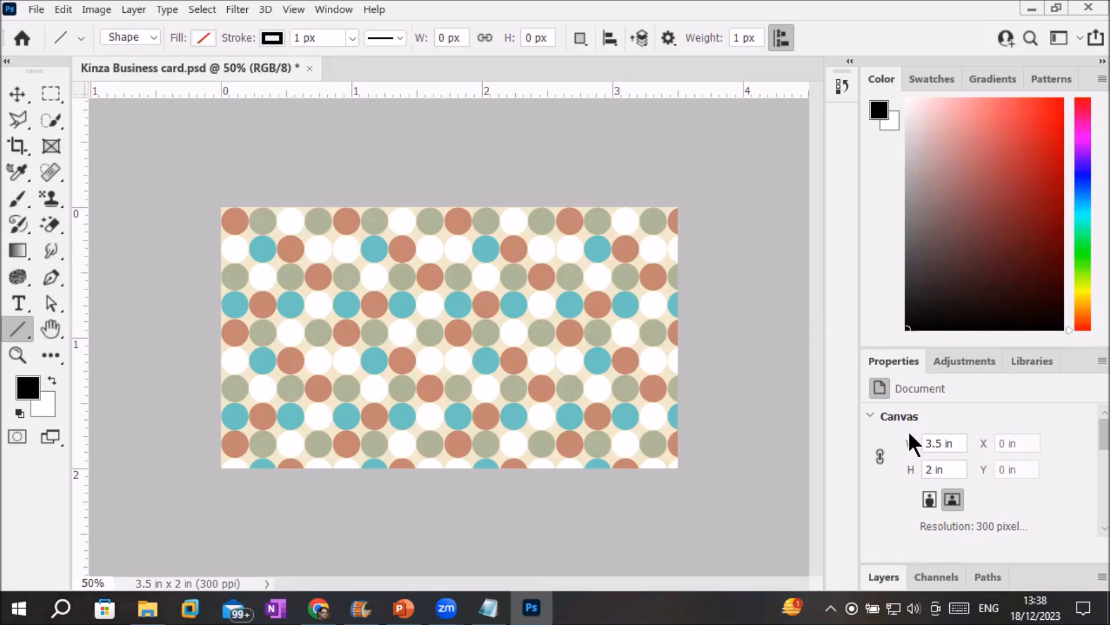
click(945, 443)
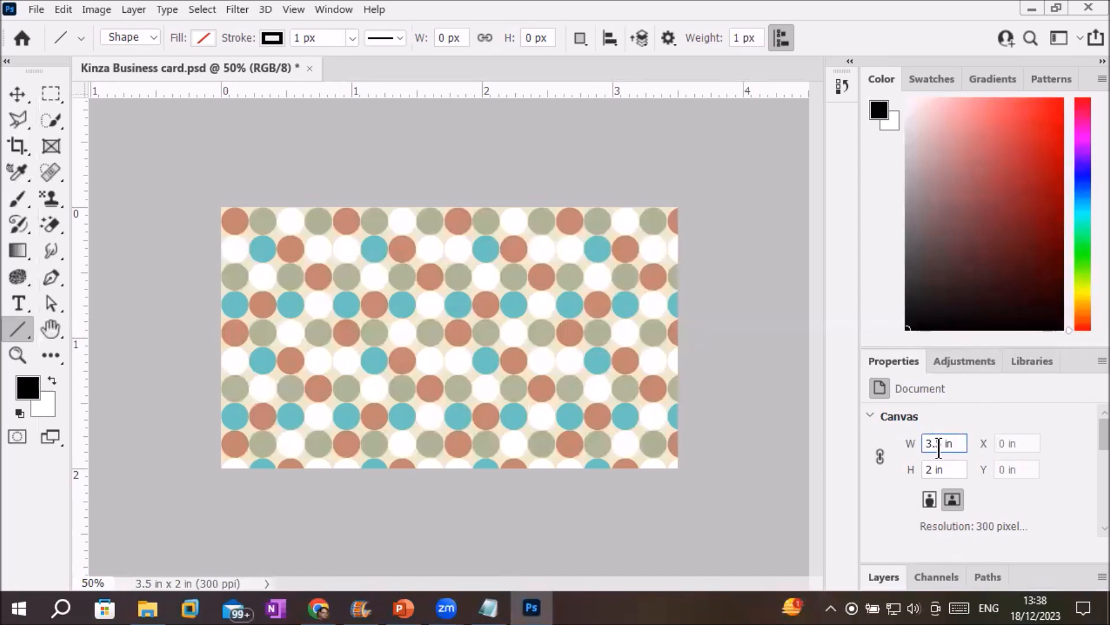
key(Up)
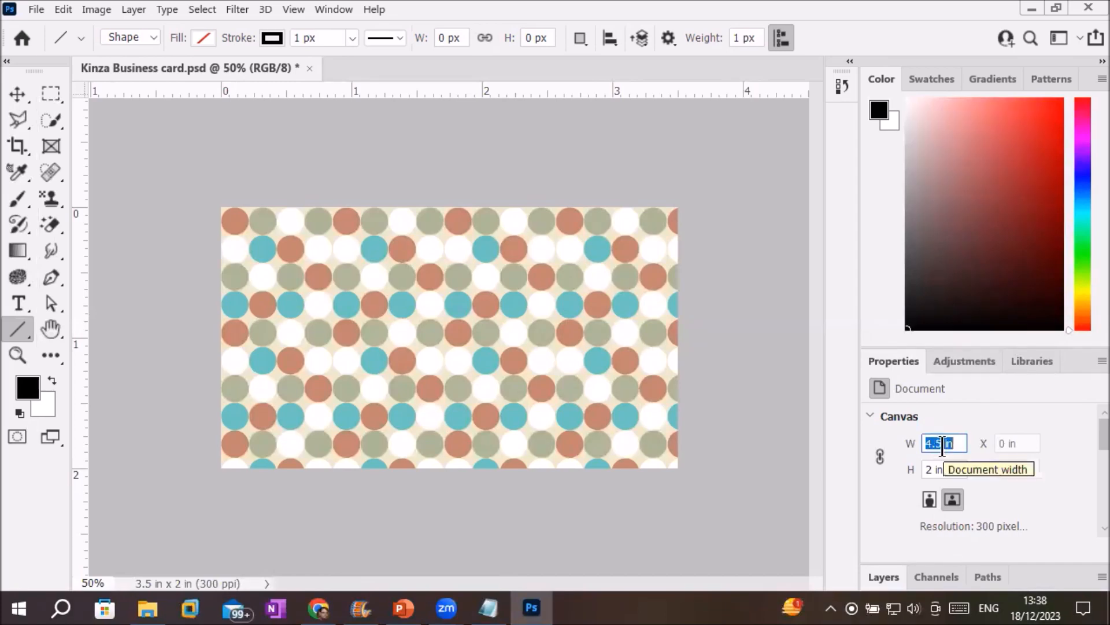
key(Down)
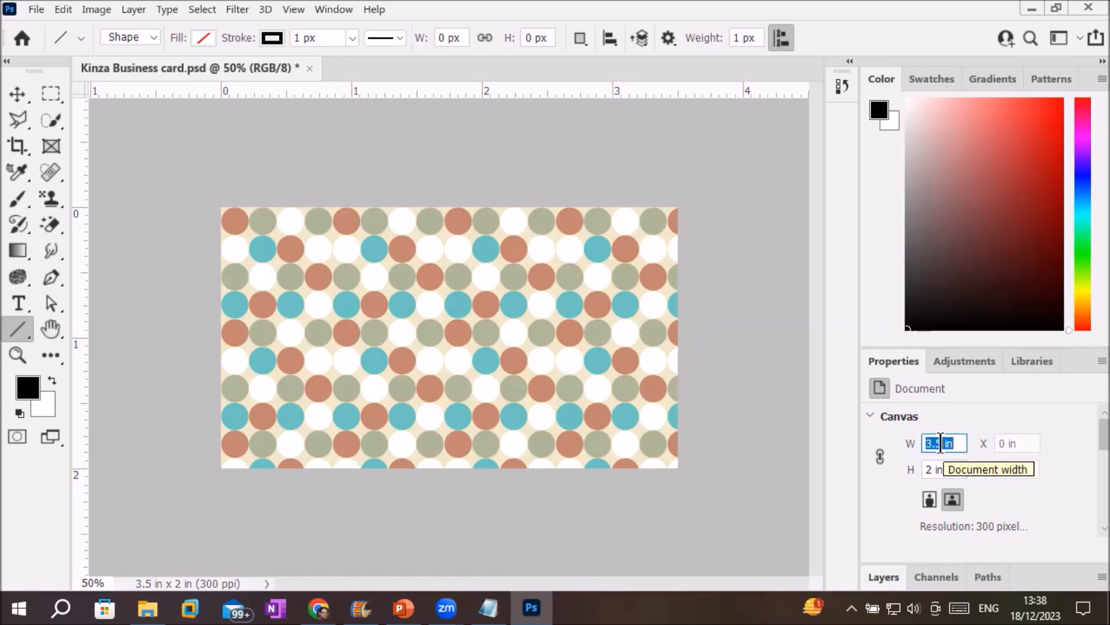
text(4)
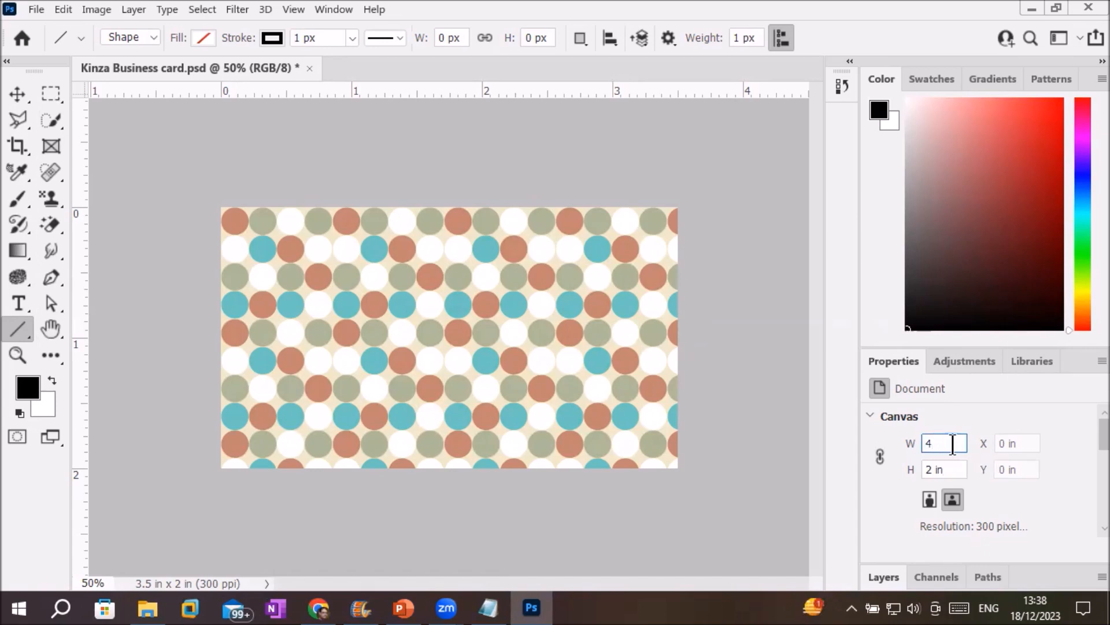
click(949, 471)
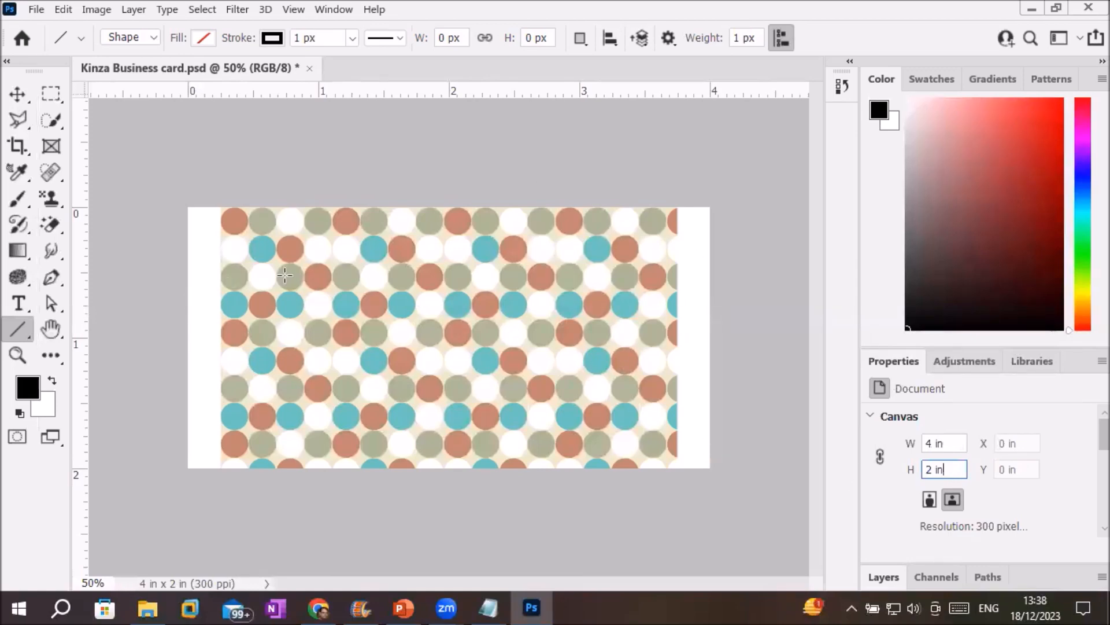
double_click(926, 469)
text(3)
click(942, 444)
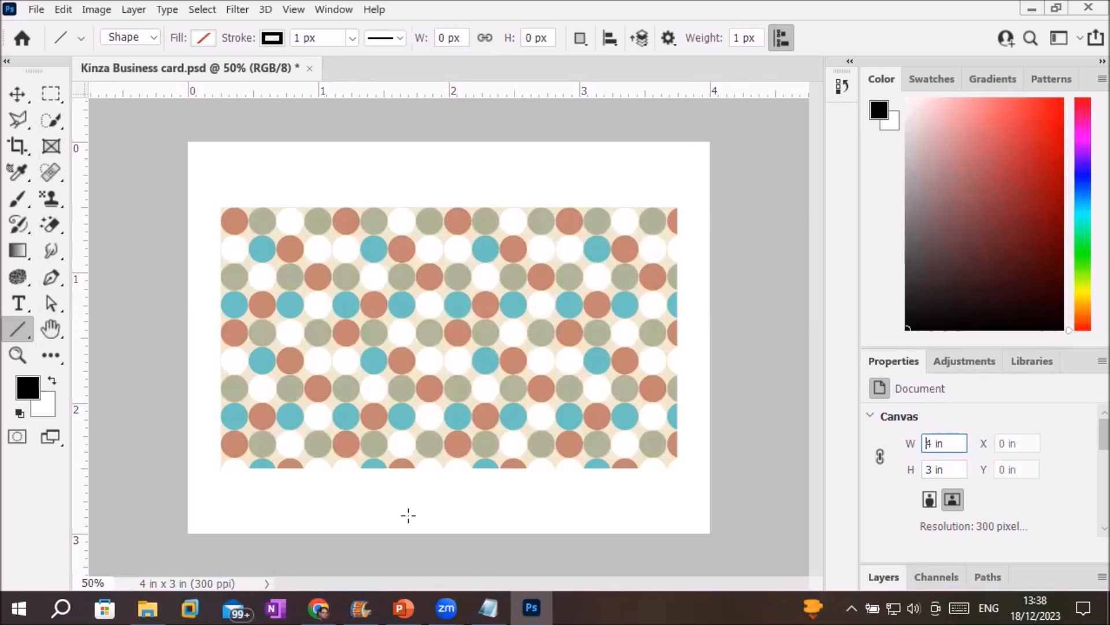
click(876, 574)
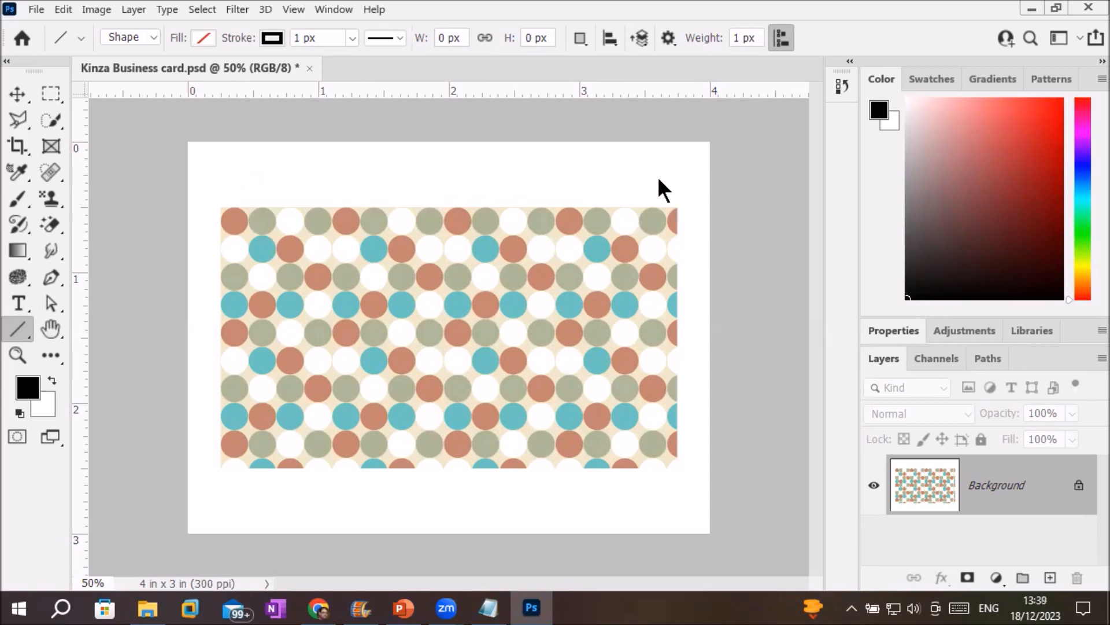
Fill the whole canvas with the polka-dot Pattern using Edit > Fill.
click(63, 9)
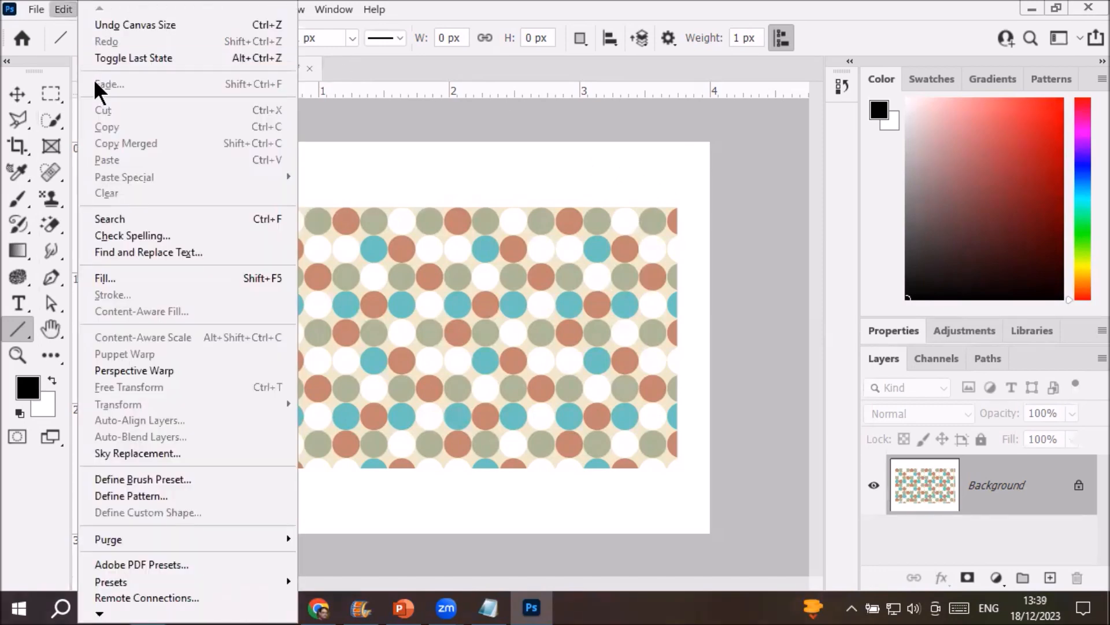
click(137, 283)
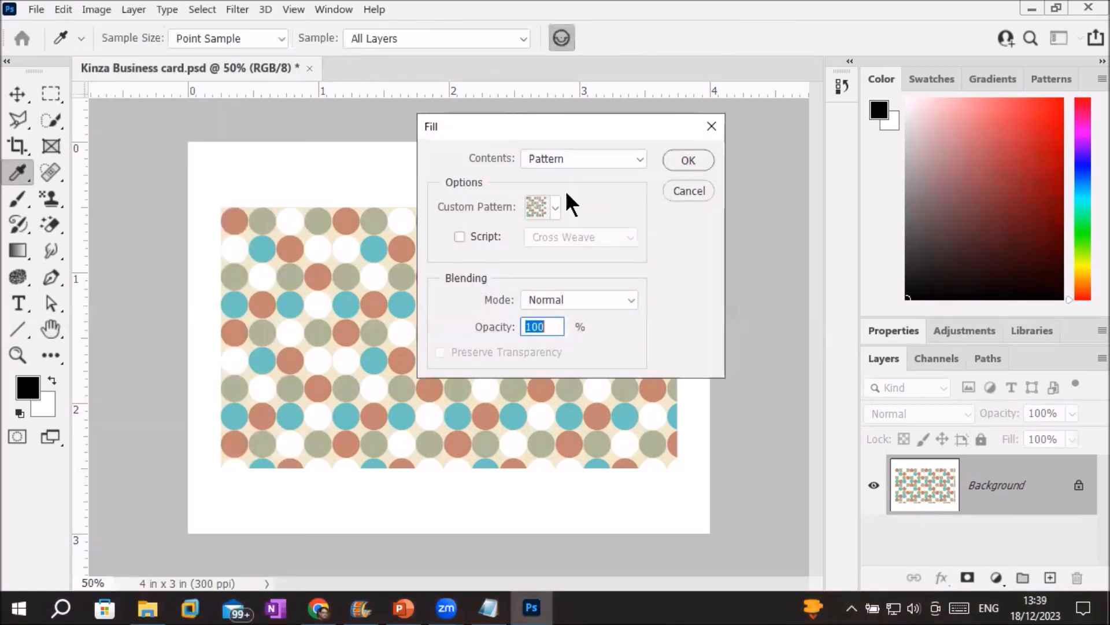
click(593, 158)
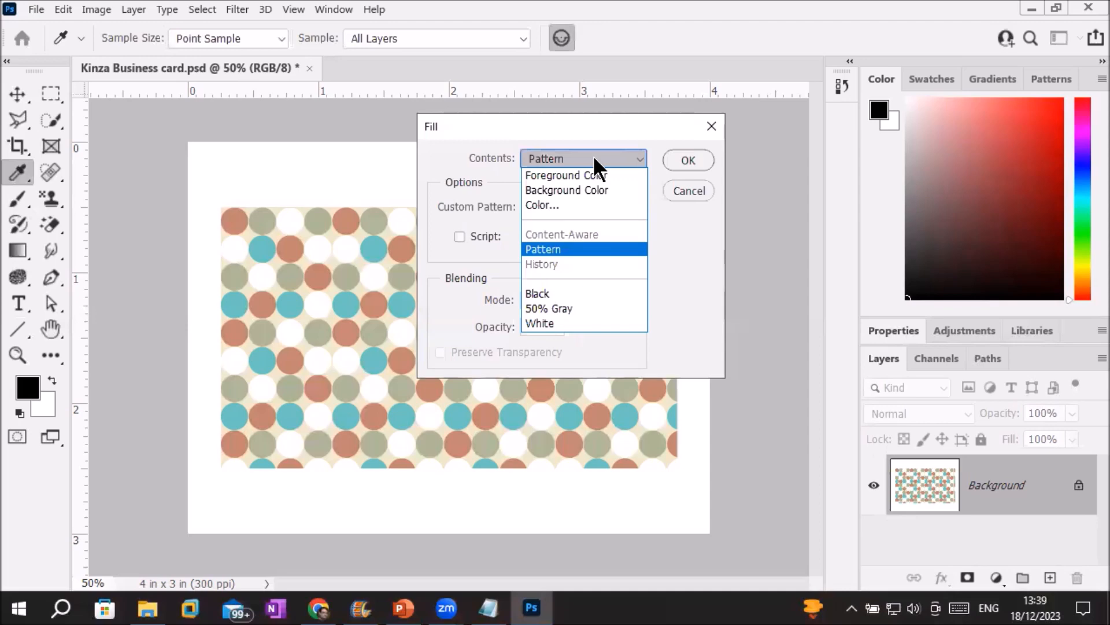
click(675, 165)
click(675, 164)
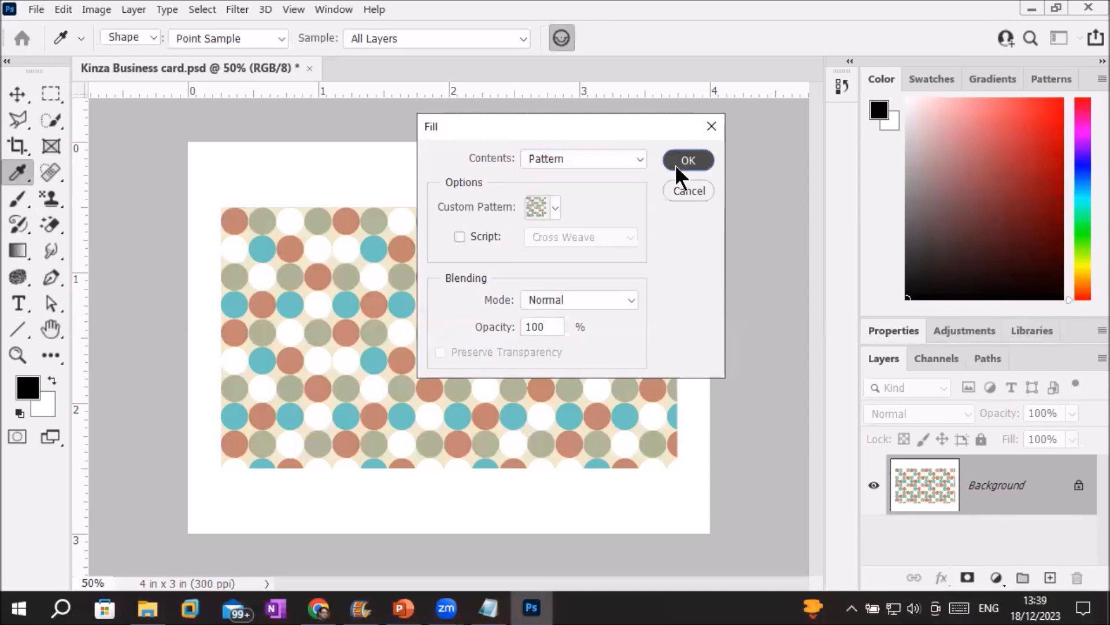
key(u)
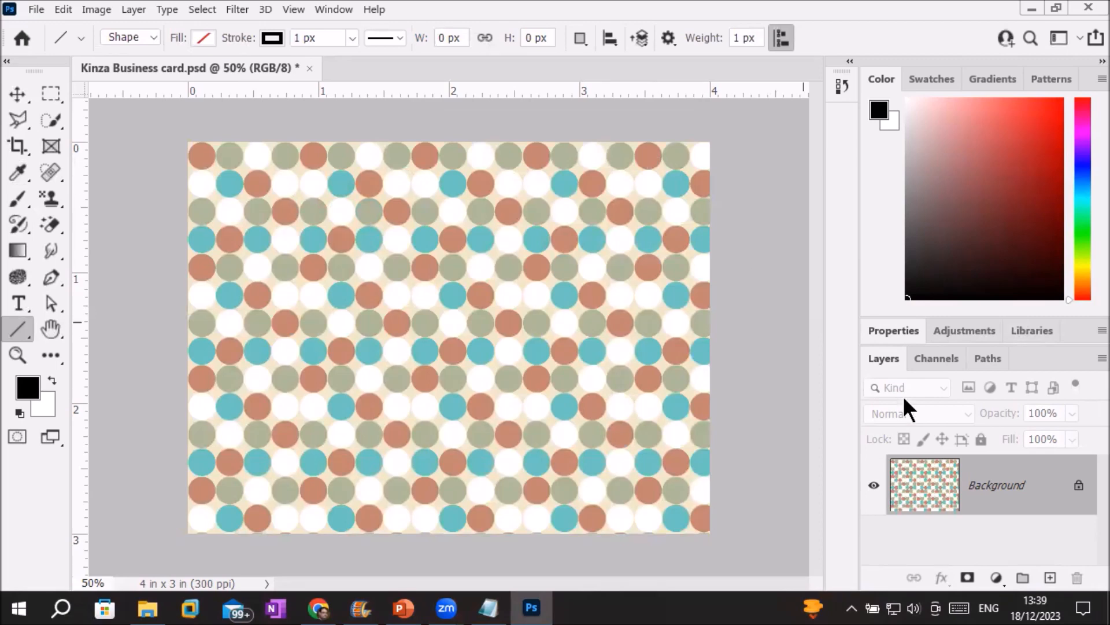
Float the document Properties panel over the canvas.
click(890, 333)
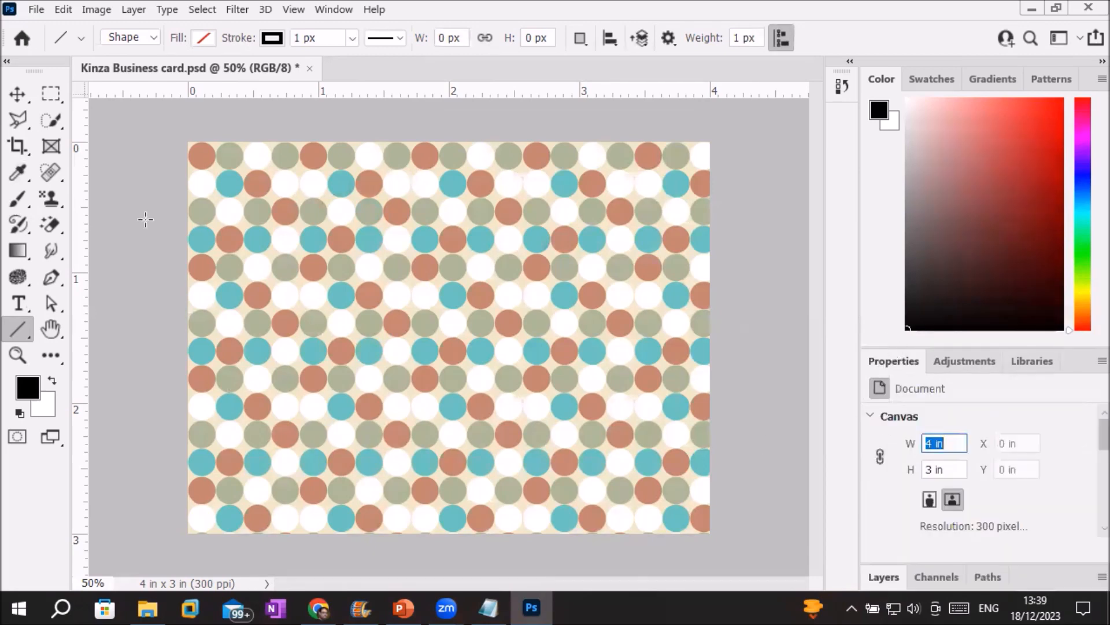
click(869, 417)
click(869, 419)
click(869, 415)
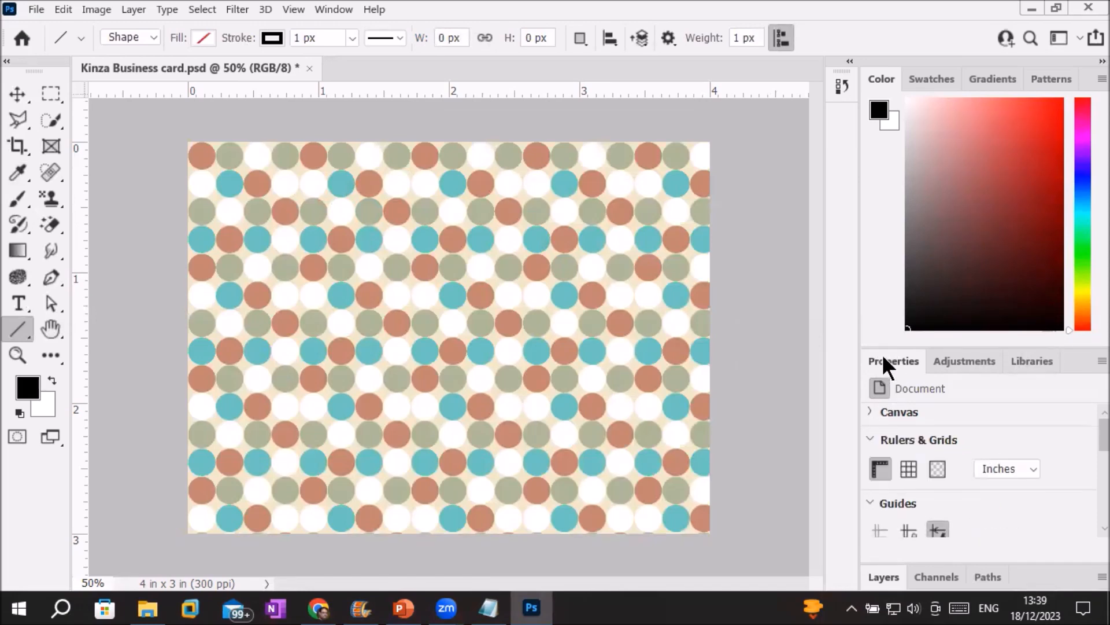
drag(885, 357, 626, 134)
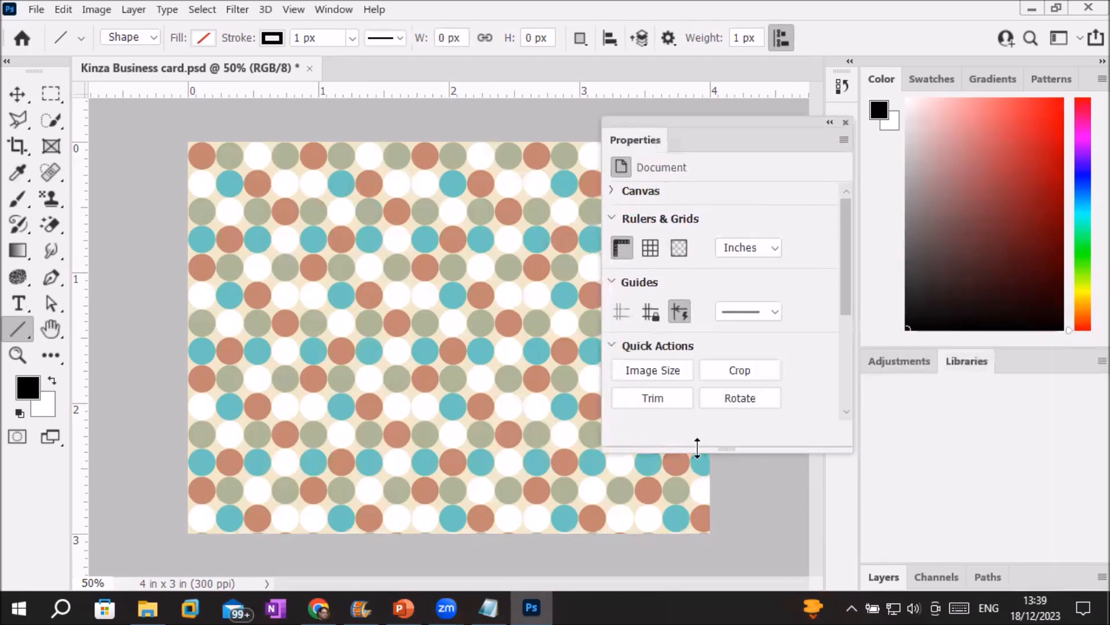
Collapse and expand the Canvas, Rulers & Grids, Guides and Quick Actions sections.
click(611, 219)
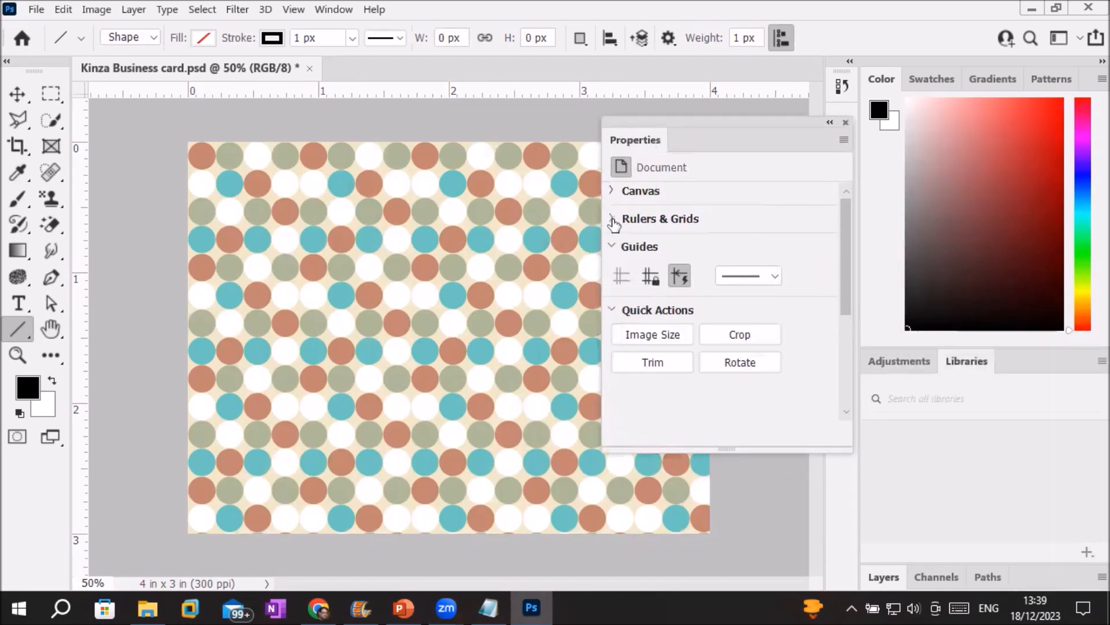
click(611, 247)
click(612, 276)
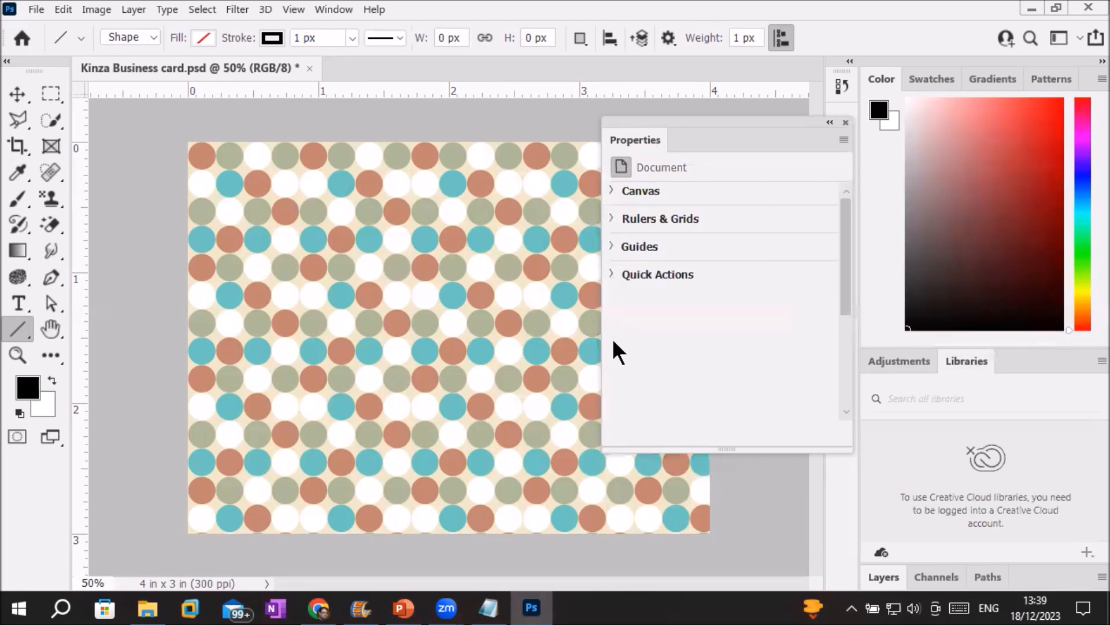
click(613, 192)
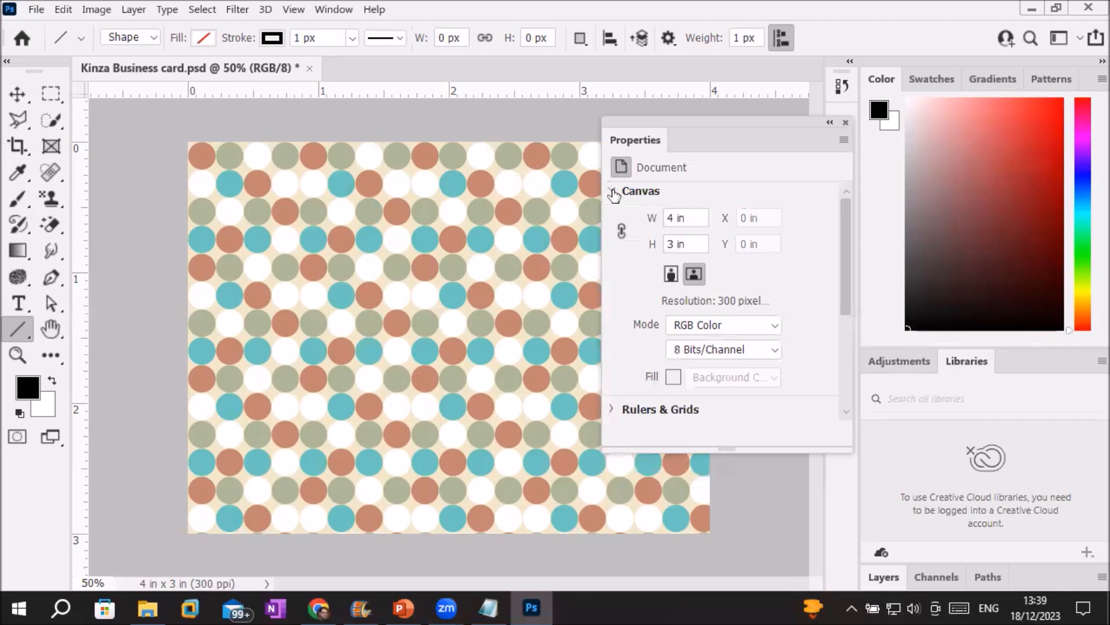
click(613, 192)
click(613, 219)
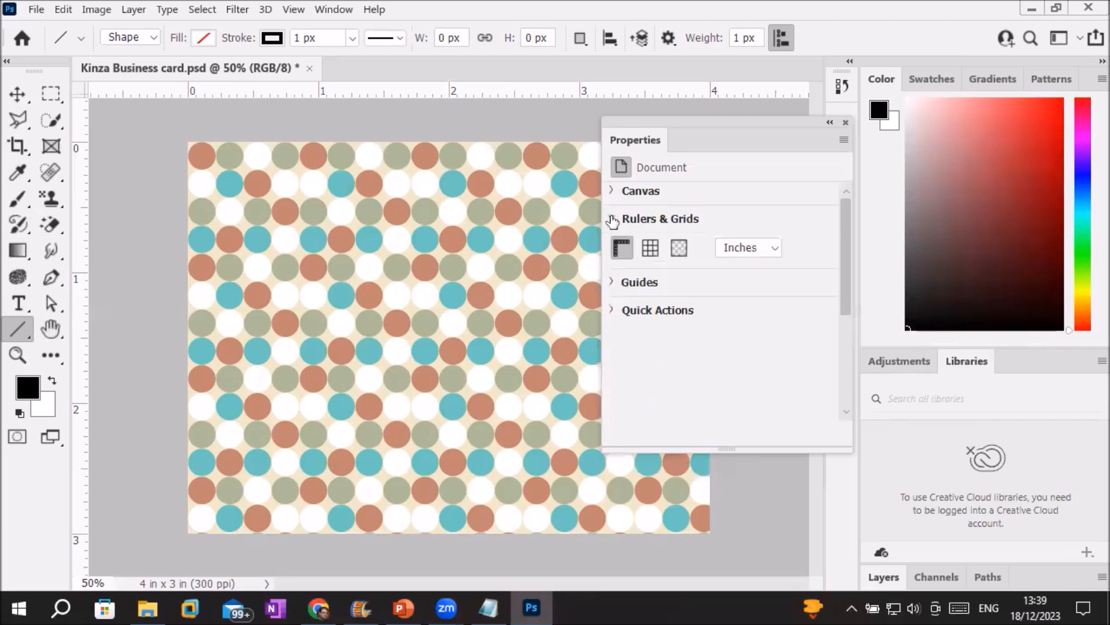
click(612, 220)
click(609, 248)
click(609, 248)
click(611, 275)
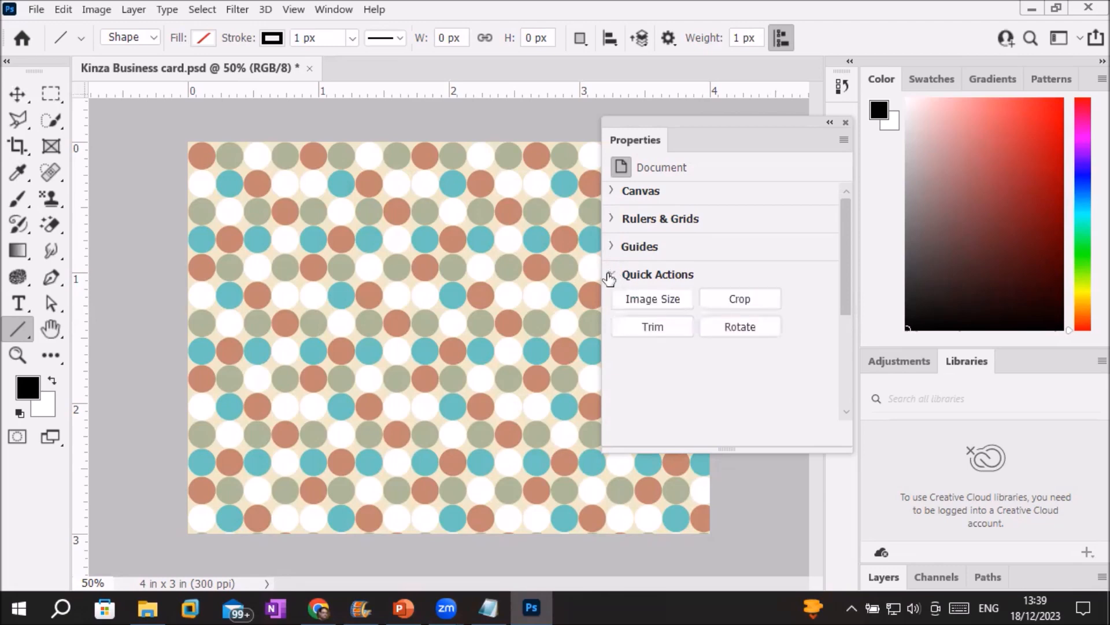
click(610, 276)
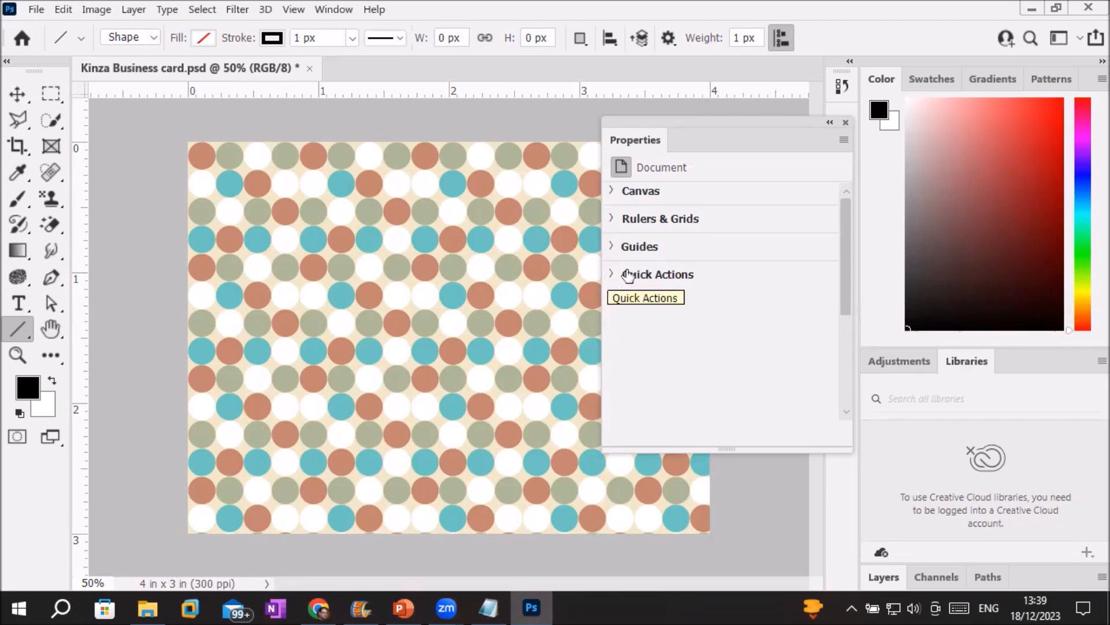
Expand the Canvas section showing 4 × 3 in and select the width value.
click(611, 192)
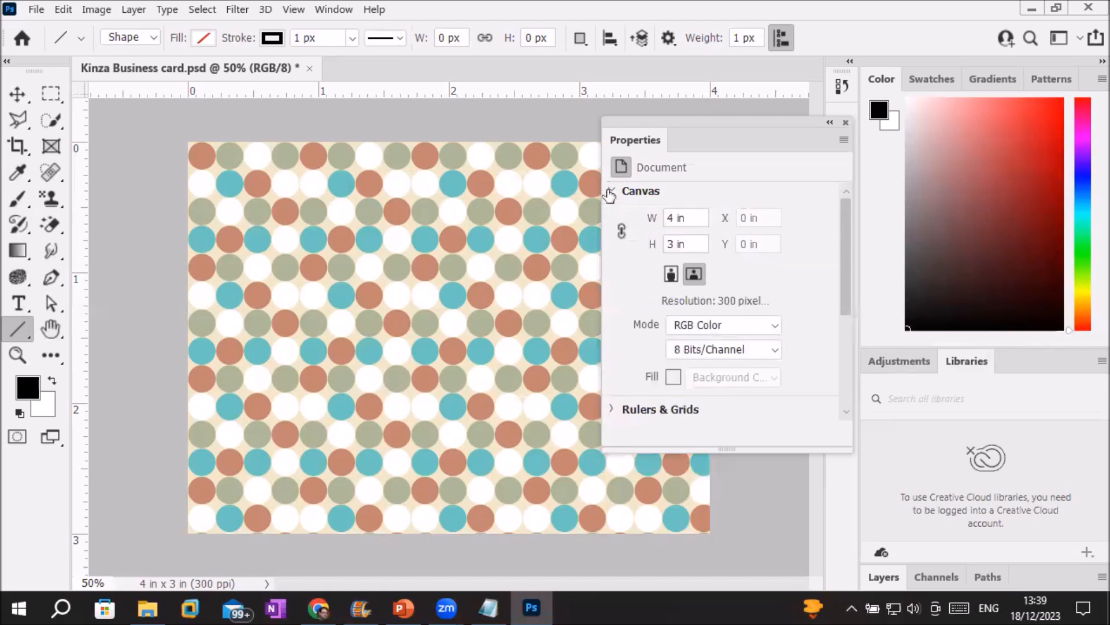
drag(699, 219, 666, 215)
click(682, 218)
click(682, 218)
click(699, 217)
click(703, 217)
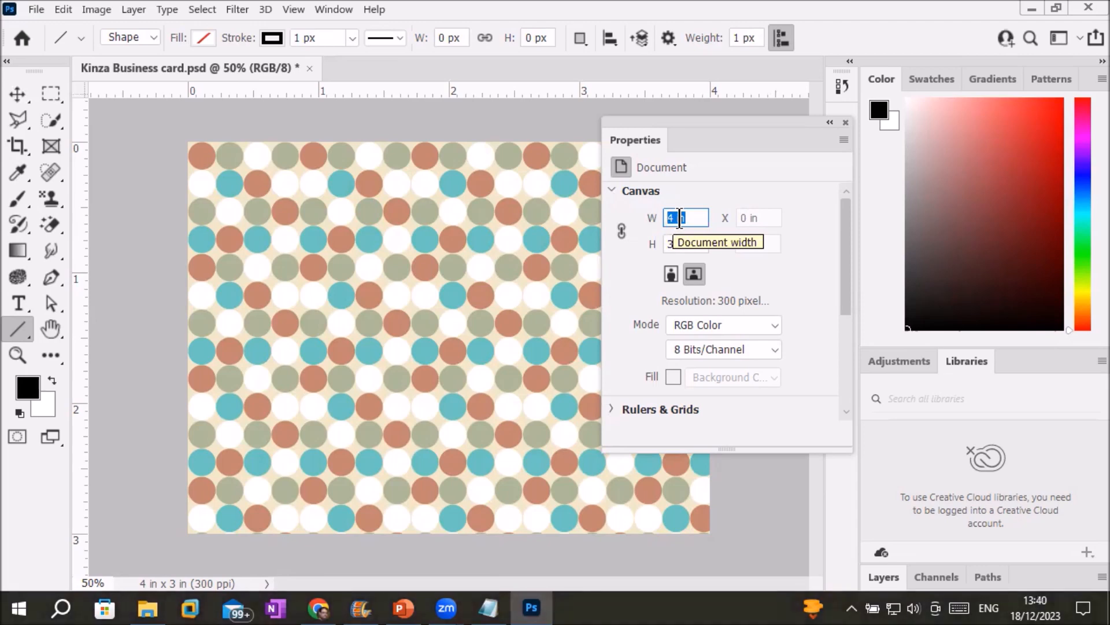
Set the canvas width to 3.5 in, accepting the clipping warning.
drag(677, 215, 564, 214)
text(3.5)
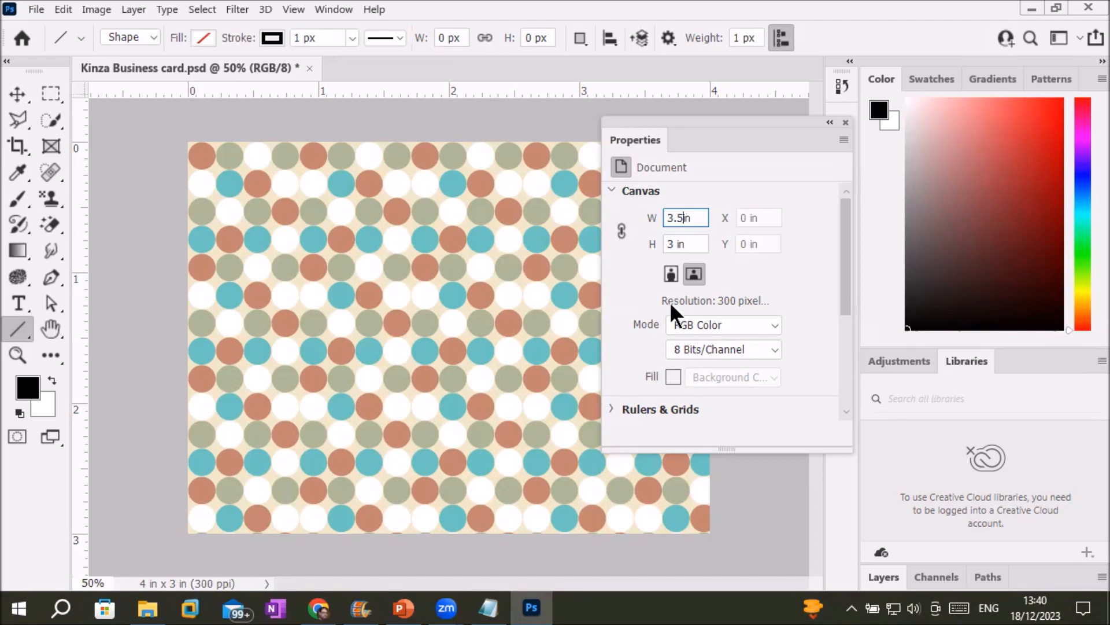
click(696, 244)
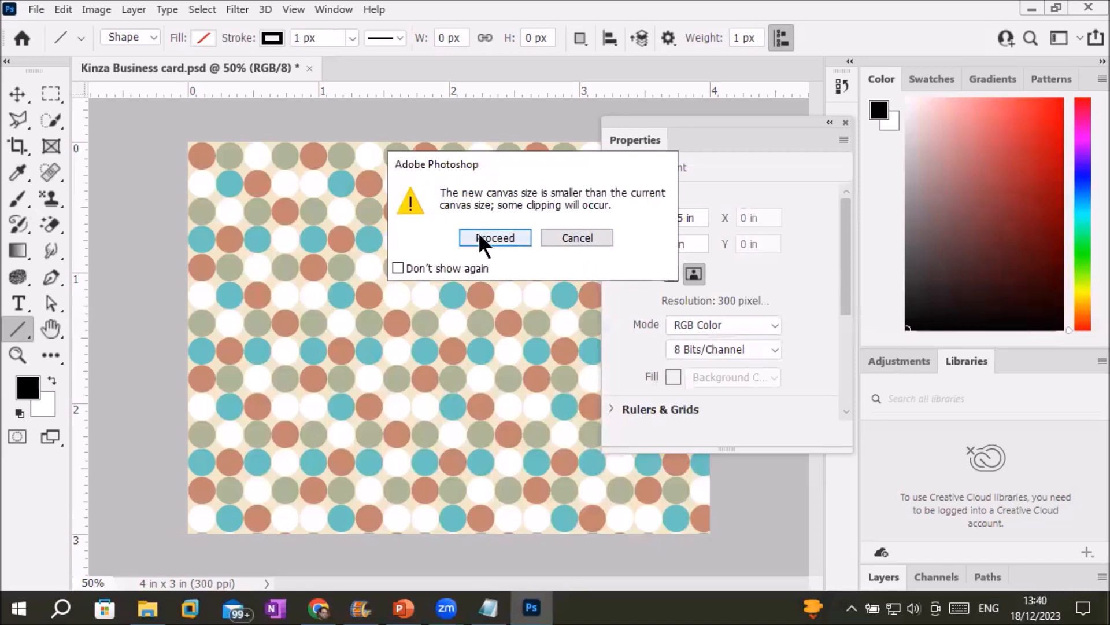
click(480, 231)
Set the canvas height to 2 in, accepting the clipping warning.
double_click(677, 242)
drag(675, 237, 633, 245)
text(2 i)
key(Return)
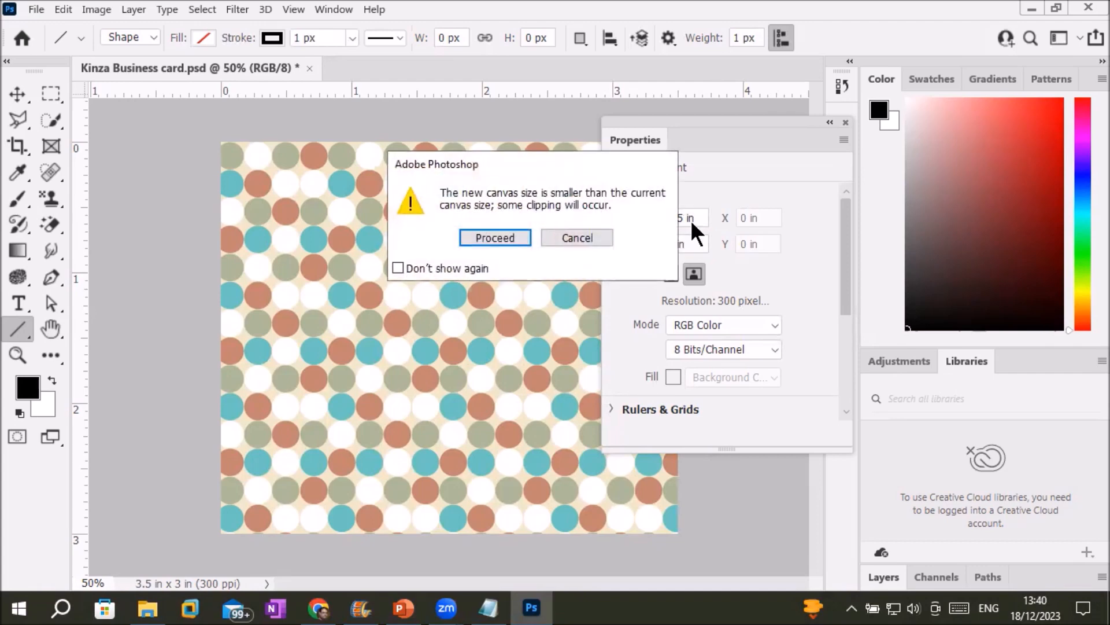
click(495, 238)
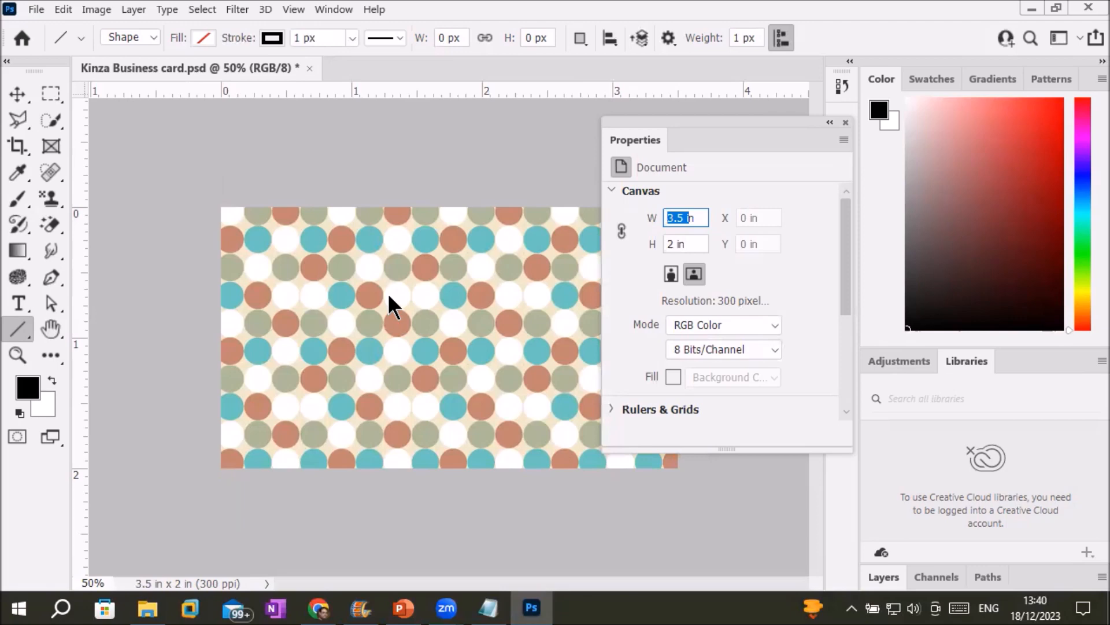
drag(555, 281, 728, 123)
Flip the 3.5 × 2 in canvas to portrait and back to landscape, accepting clipping both times.
click(717, 273)
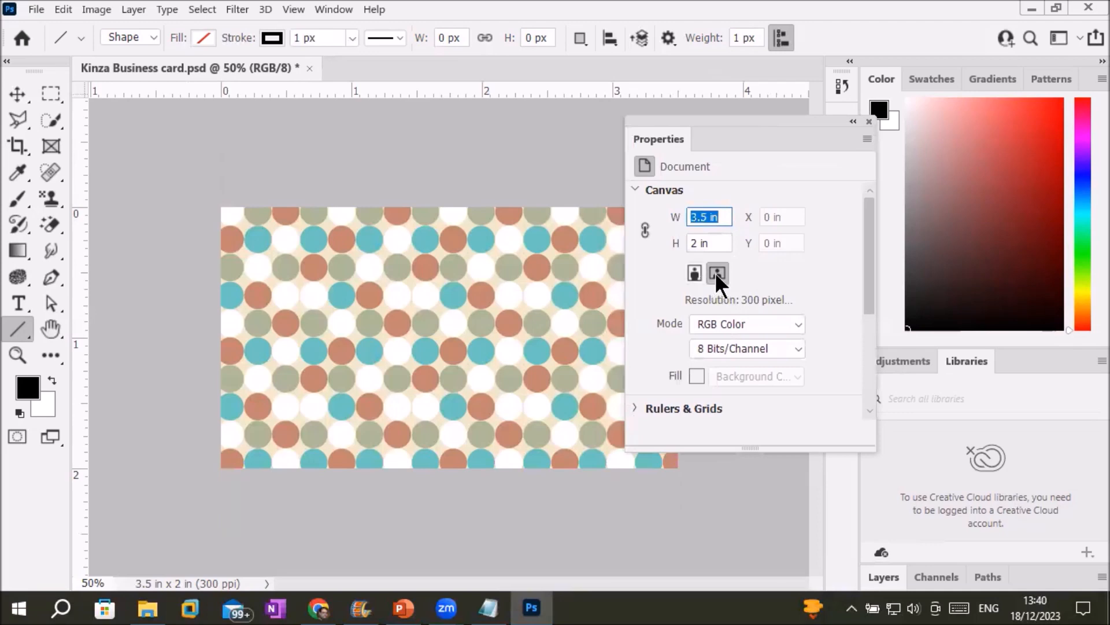
click(693, 279)
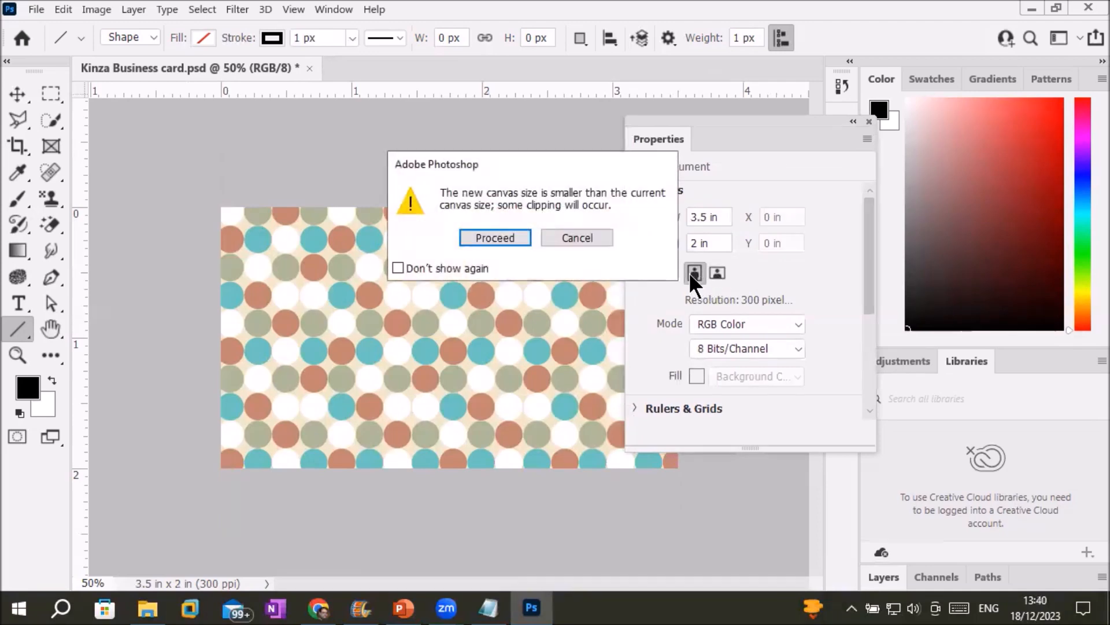
click(492, 238)
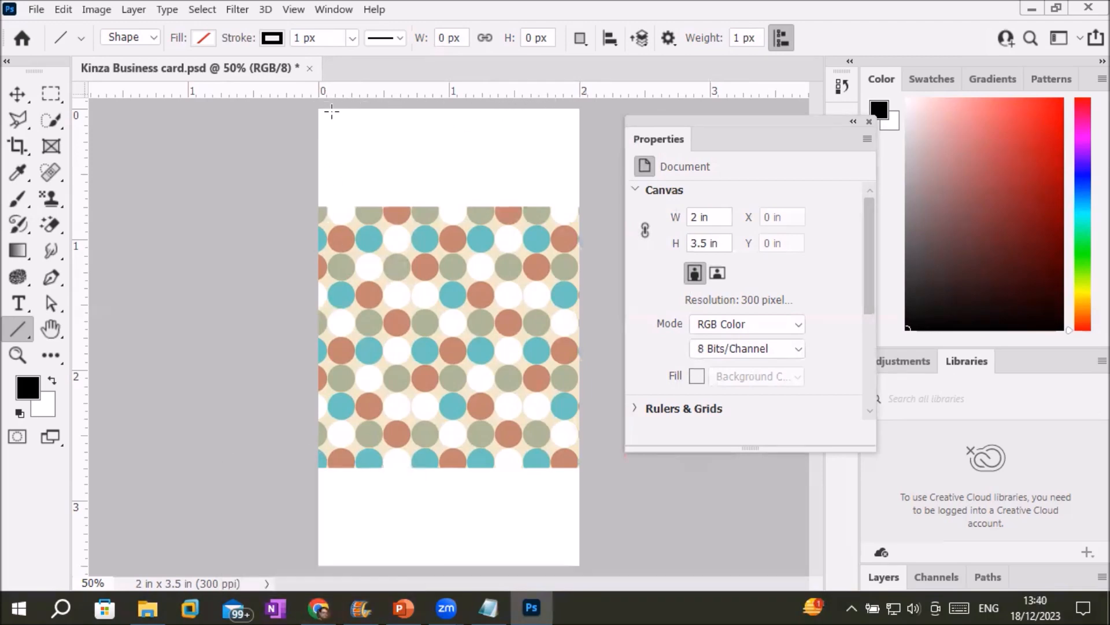
click(719, 267)
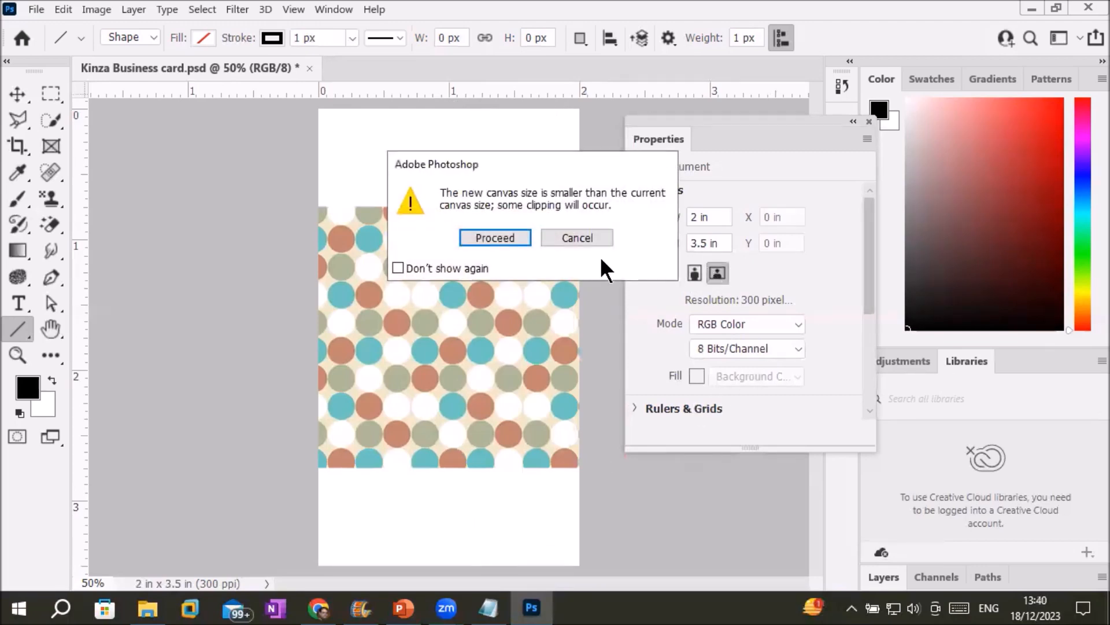
click(510, 237)
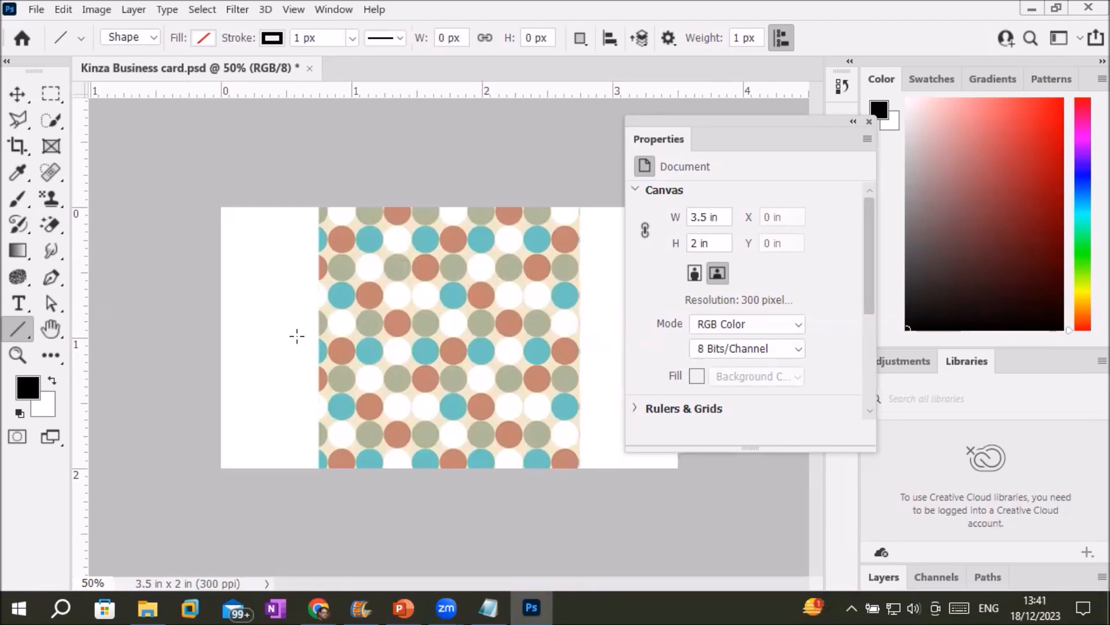
Fill the canvas with the polka-dot custom pattern using Edit > Fill.
click(57, 9)
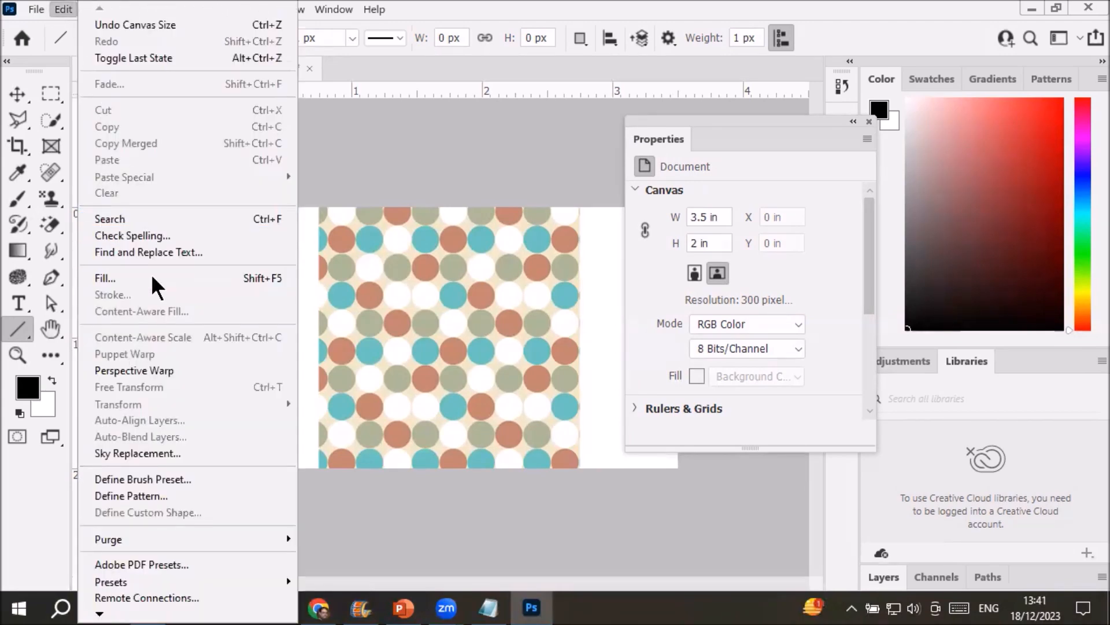
click(155, 278)
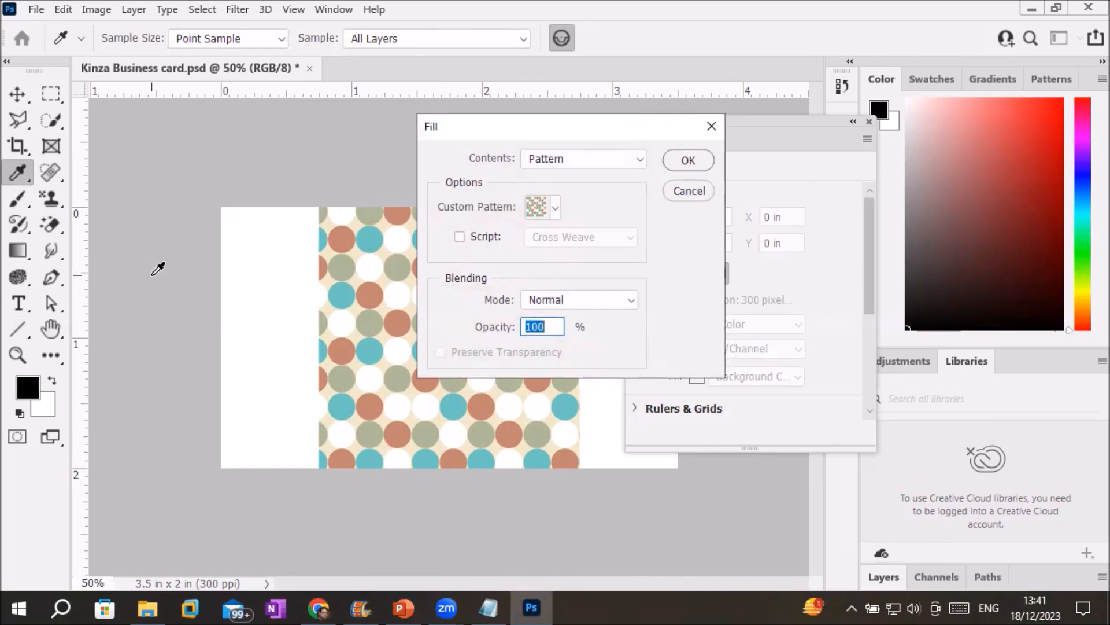
click(554, 210)
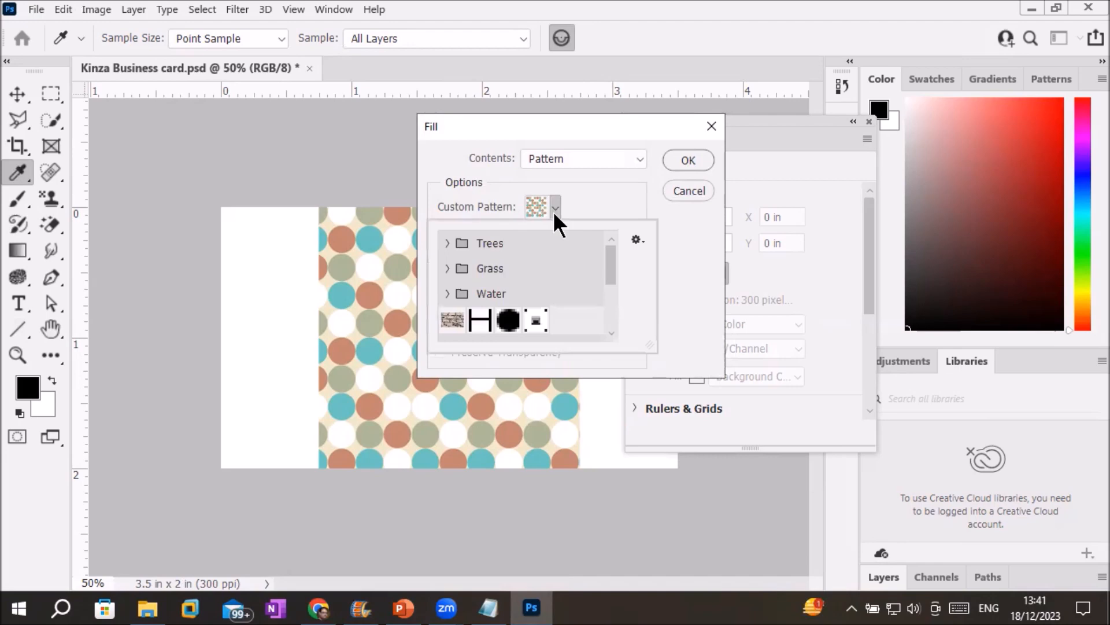
click(554, 209)
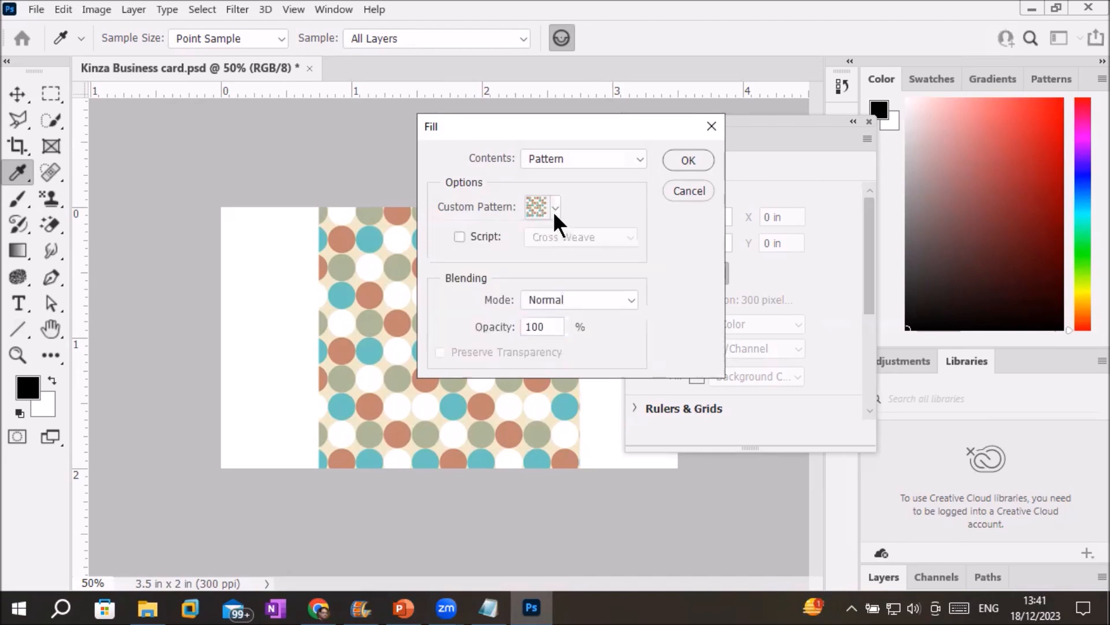
click(689, 161)
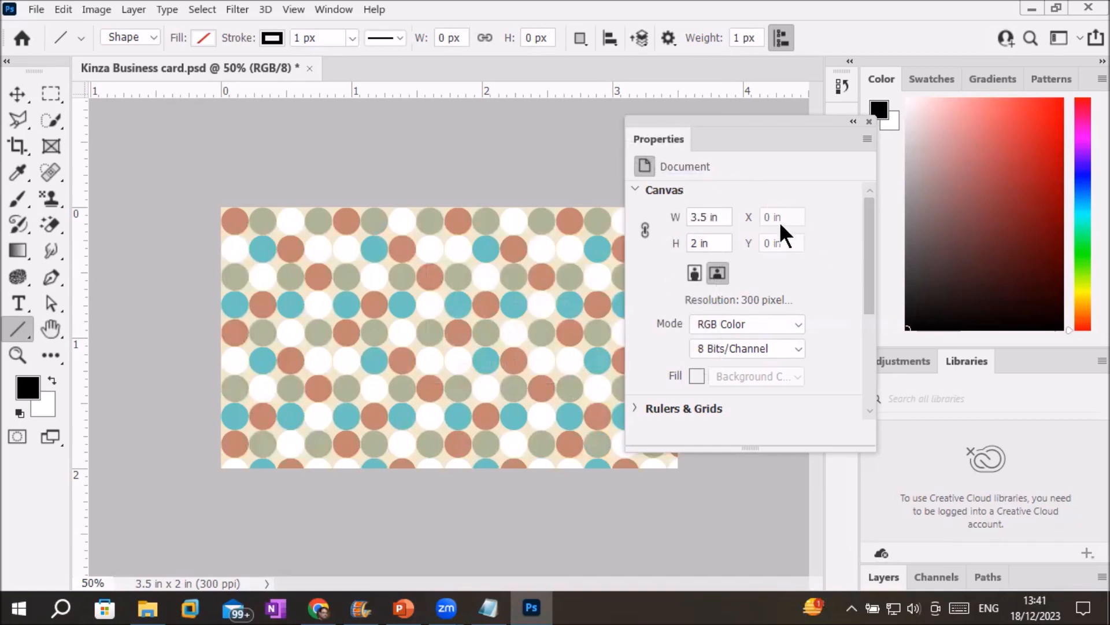
Collapse the Canvas properties and expand the Rulers & Grids section.
click(634, 192)
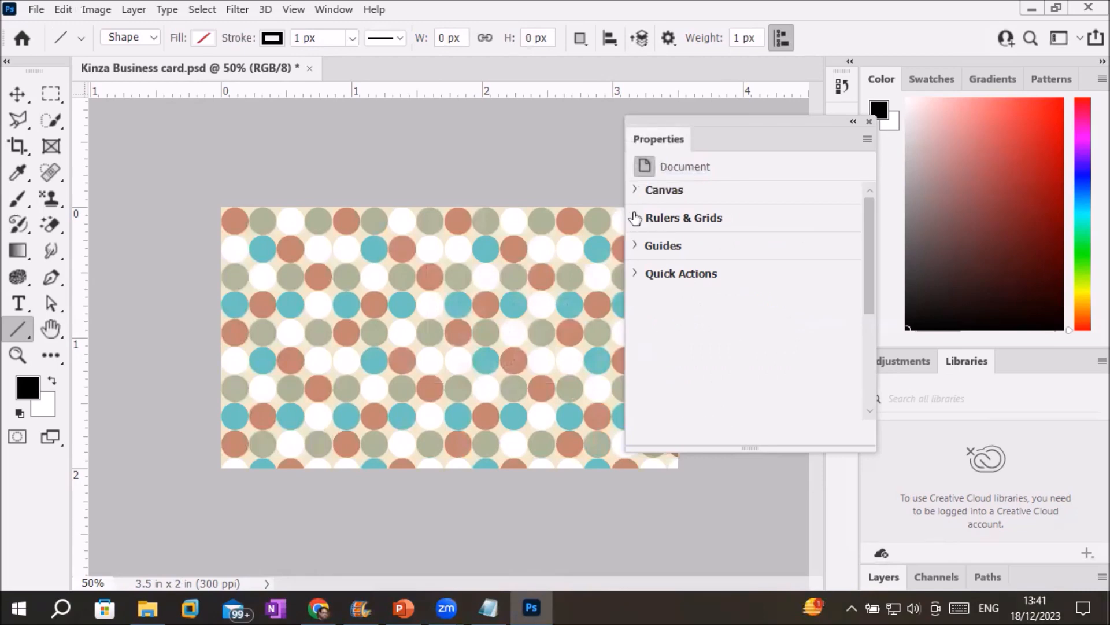
click(635, 218)
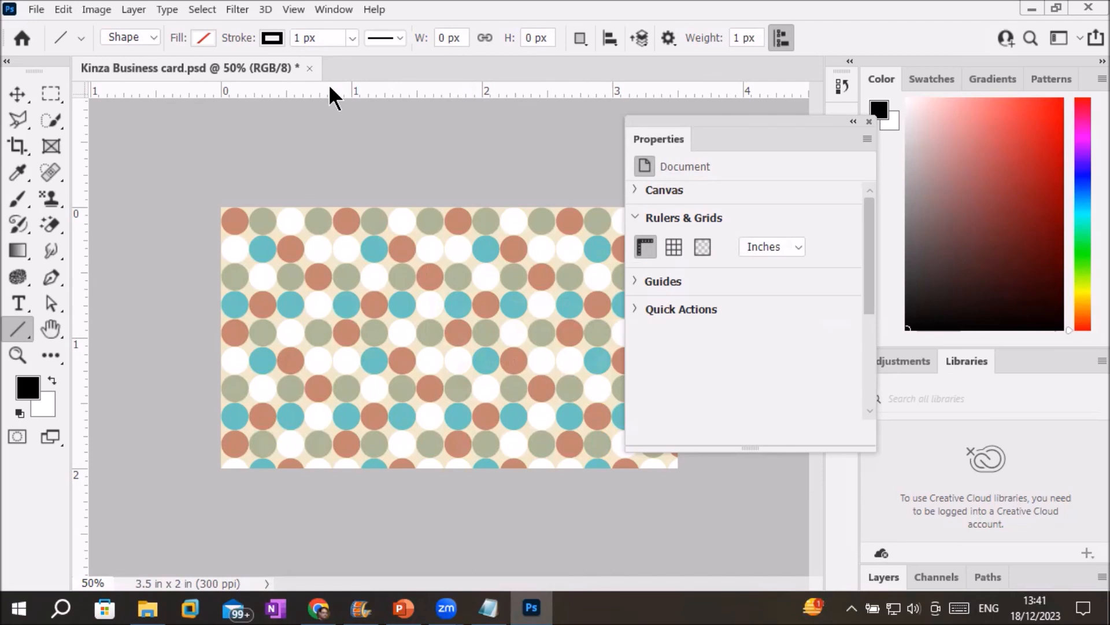
click(293, 9)
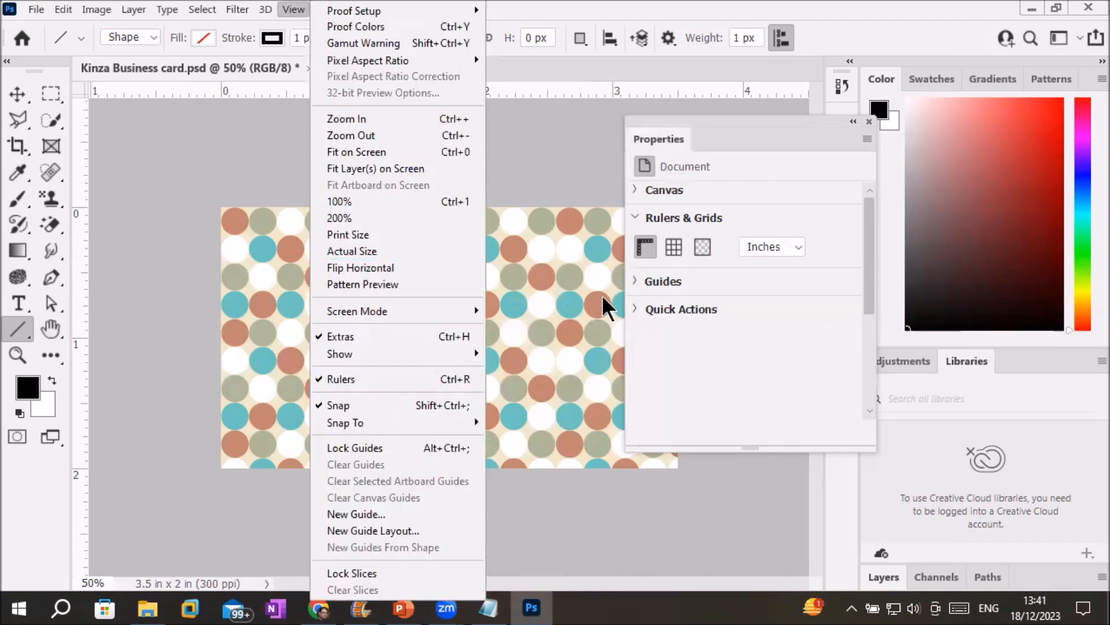
click(580, 301)
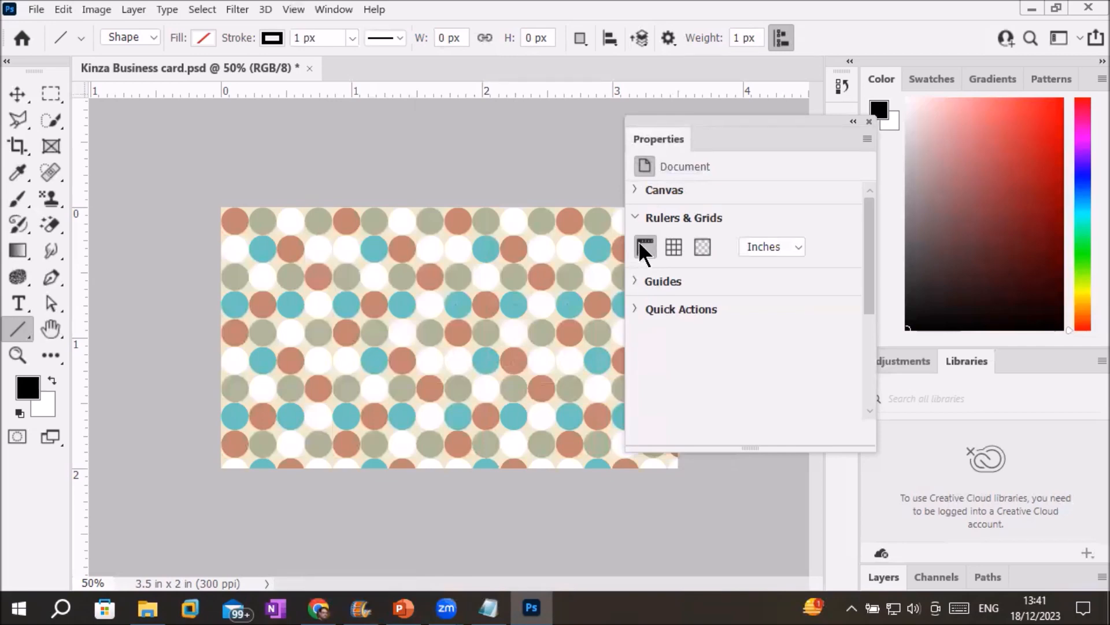
Toggle the Rulers button off and on so the rulers stay visible.
click(639, 242)
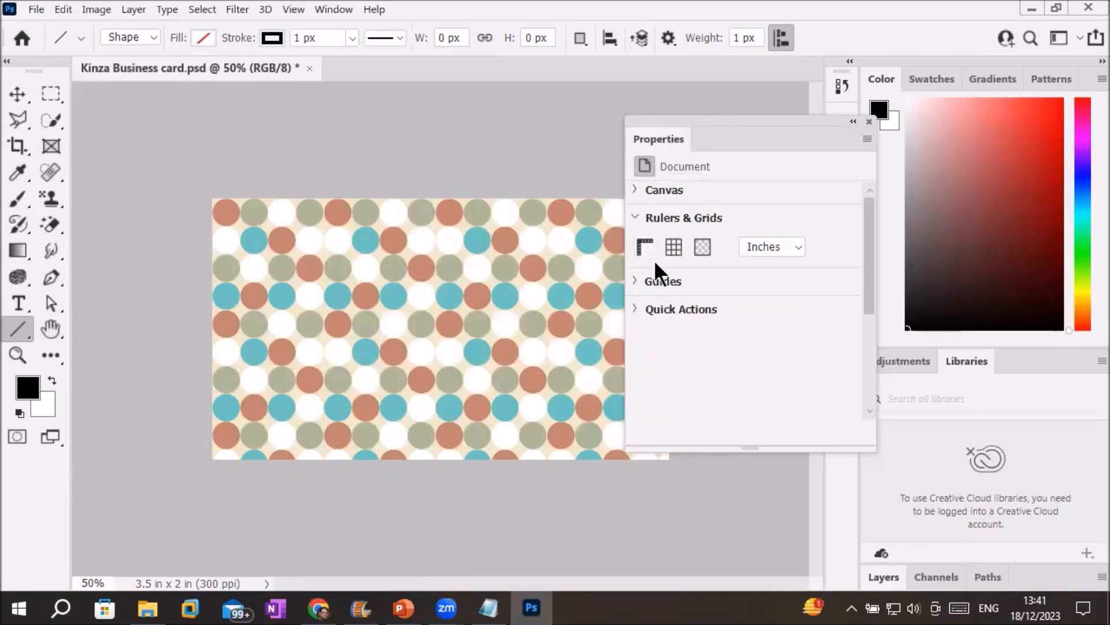
click(640, 249)
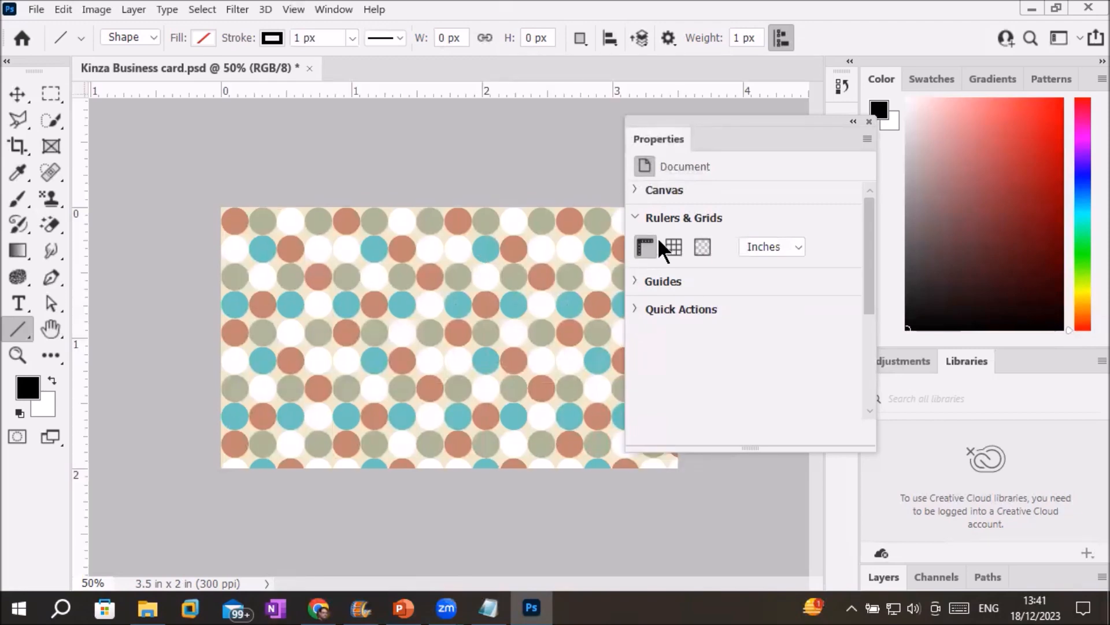
click(647, 239)
click(647, 238)
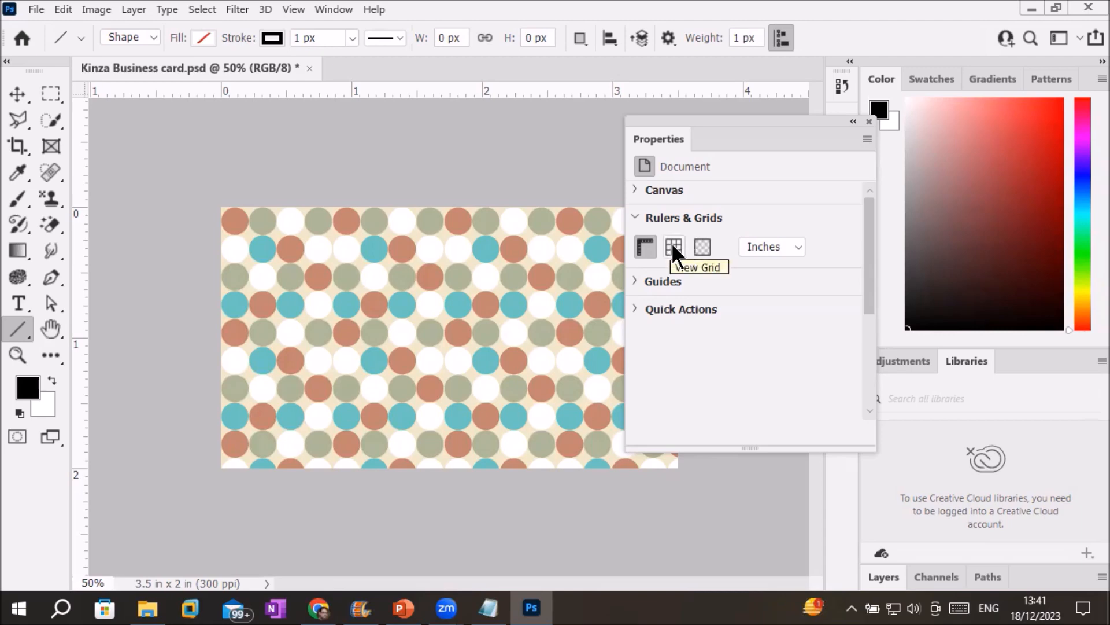
Show the canvas grid and fill the card with the white background colour.
click(672, 247)
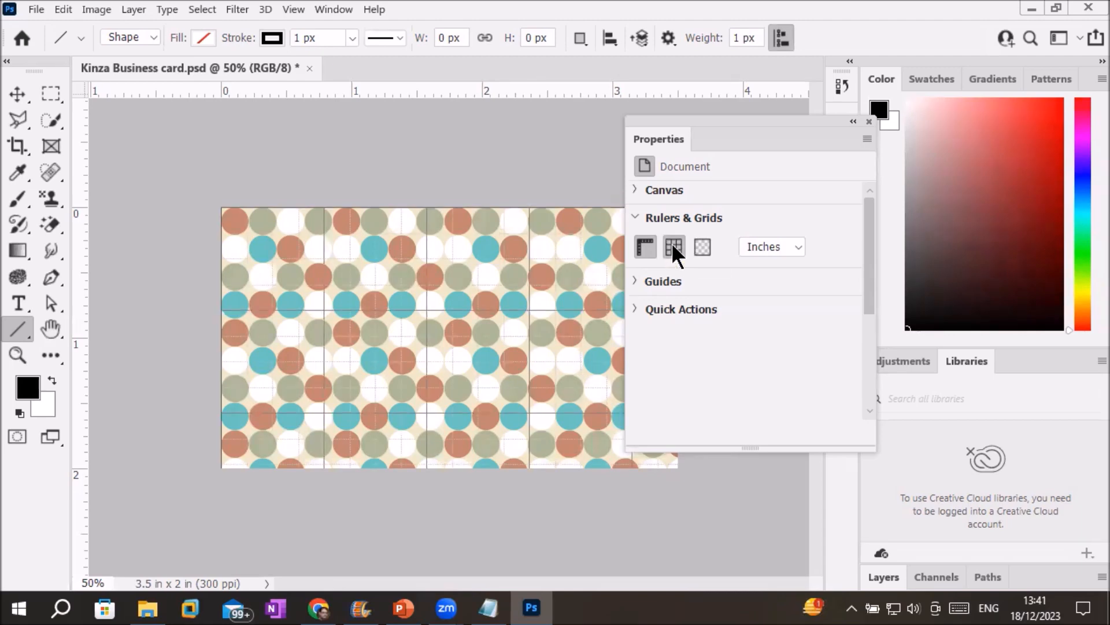
scroll(342, 288, up, 1)
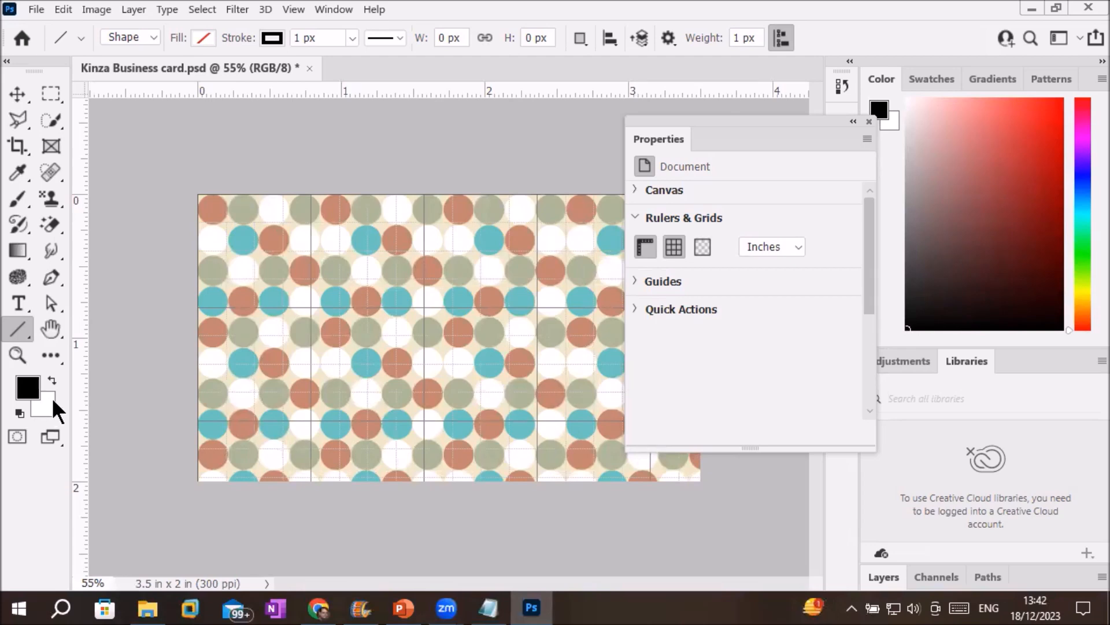
key(ctrl+BackSpace)
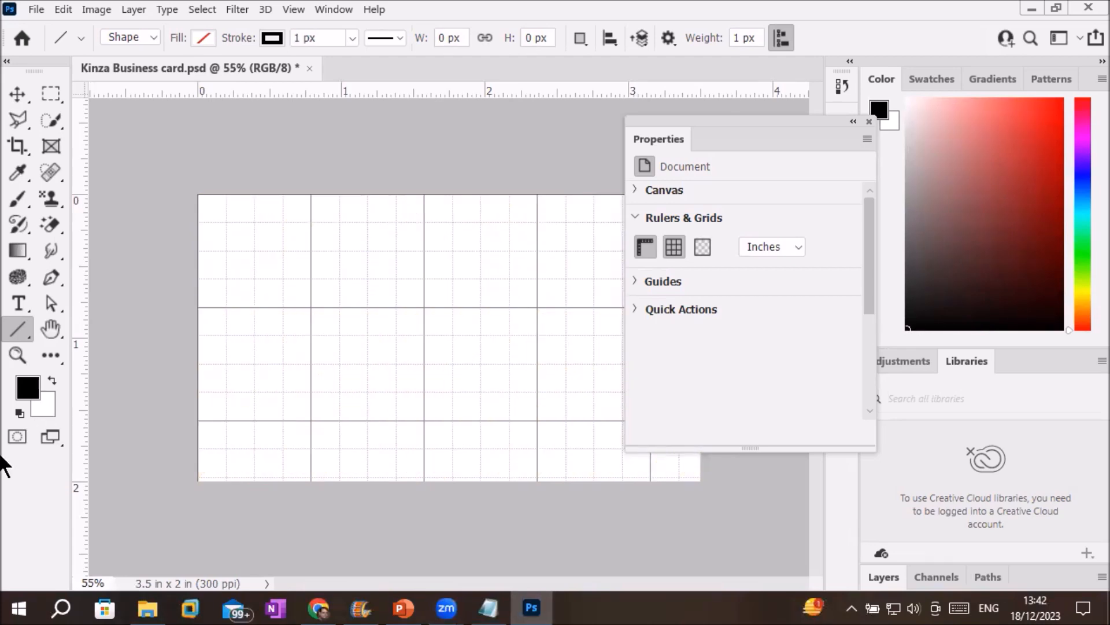
Toggle the grid off and on, leaving it visible, and move the Properties panel aside.
click(673, 247)
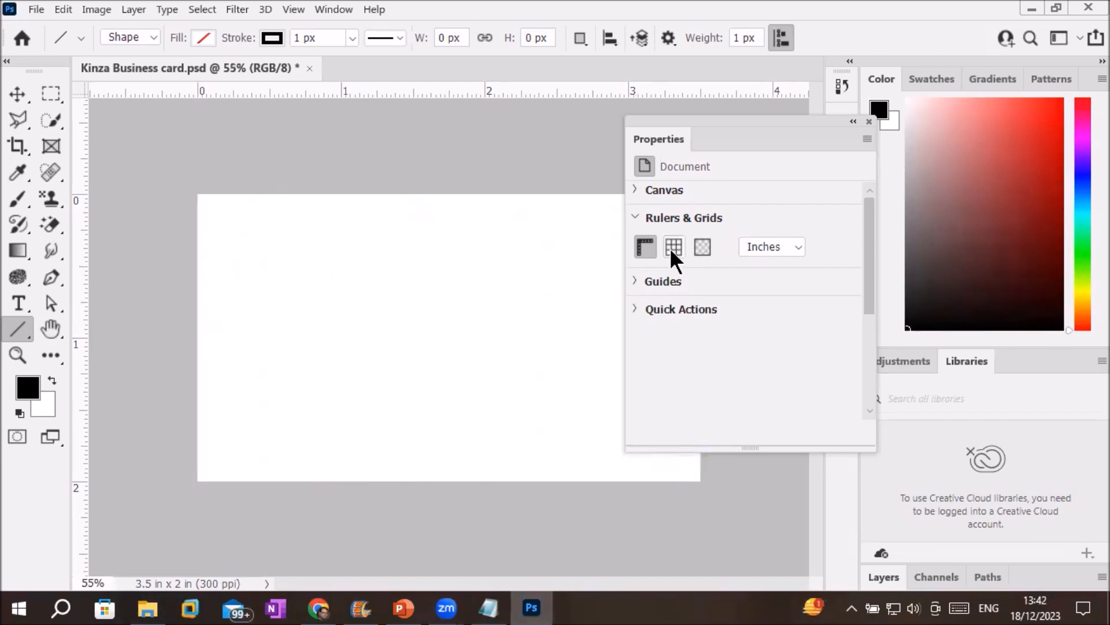
click(673, 247)
click(673, 249)
click(673, 248)
click(672, 249)
click(672, 249)
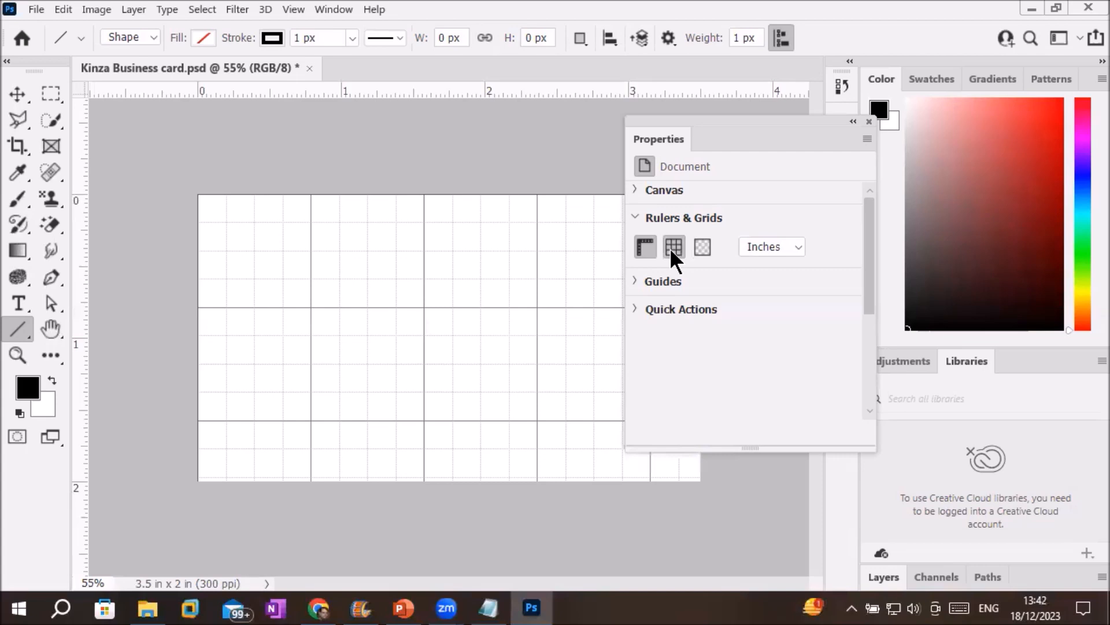
drag(674, 120, 768, 135)
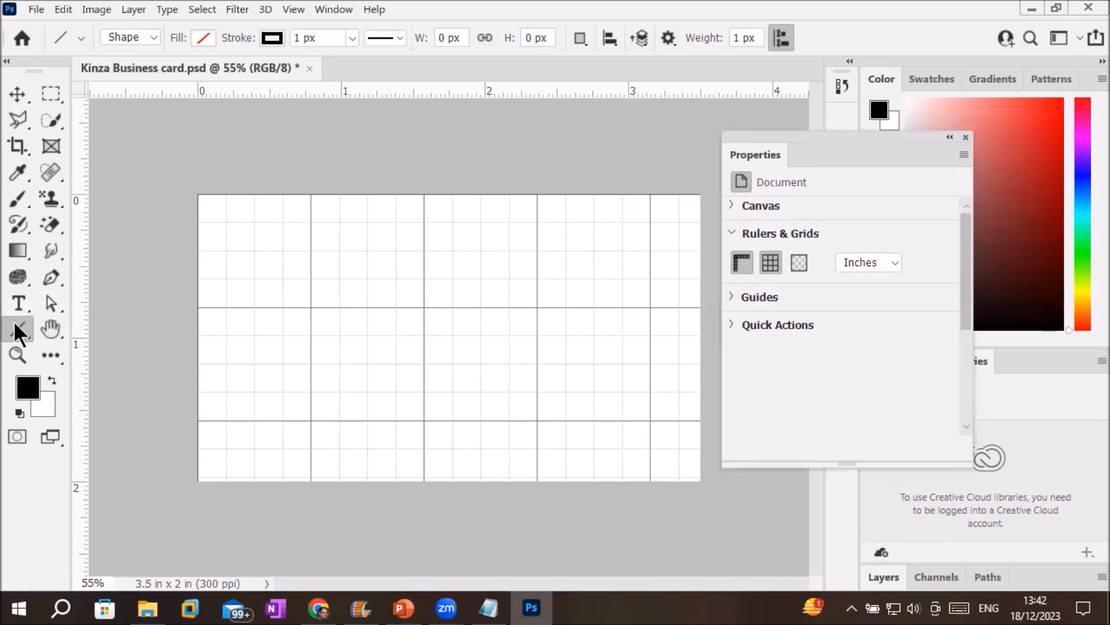
Draw a full-width line across the card's top and a shorter line near the bottom.
drag(198, 222, 705, 222)
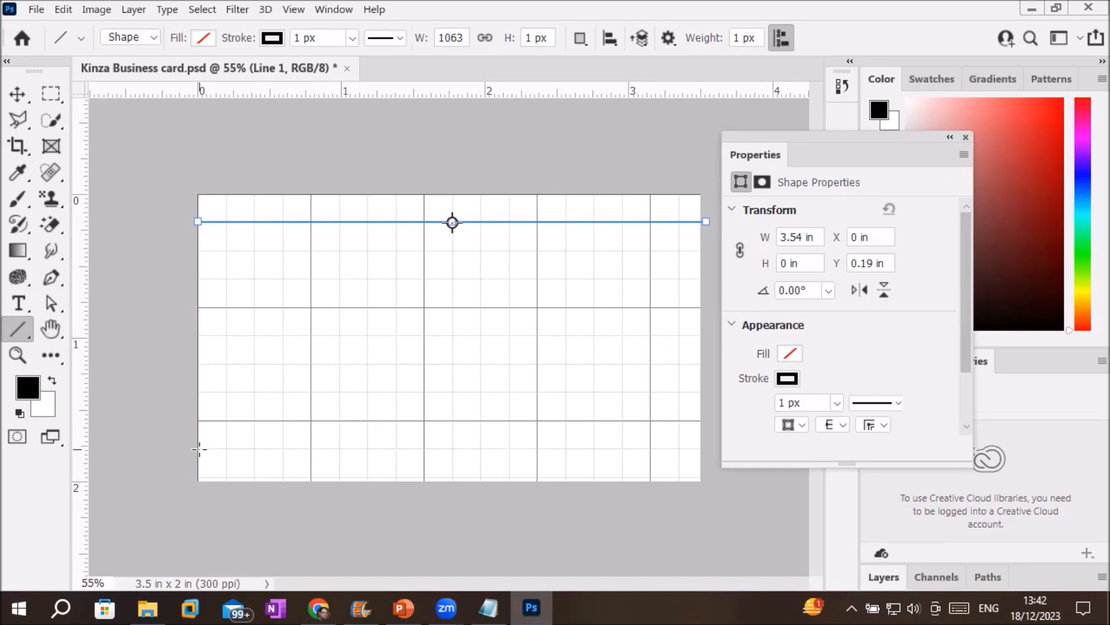
mouse_move(199, 449)
mouse_down()
mouse_move(653, 434)
mouse_move(700, 449)
mouse_move(593, 448)
mouse_up()
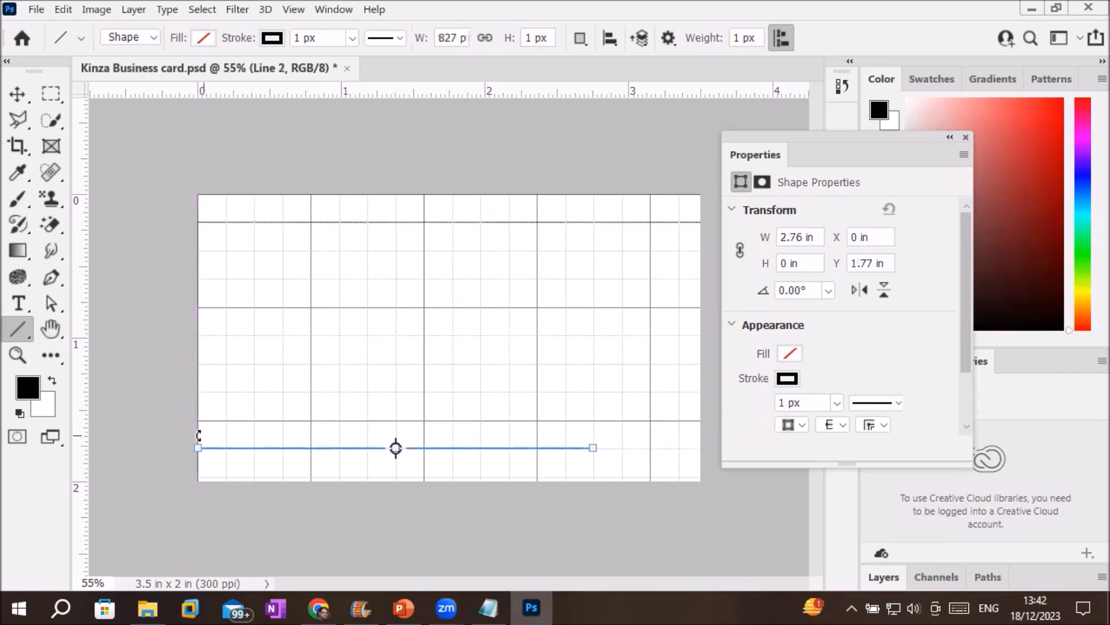
drag(198, 448, 310, 446)
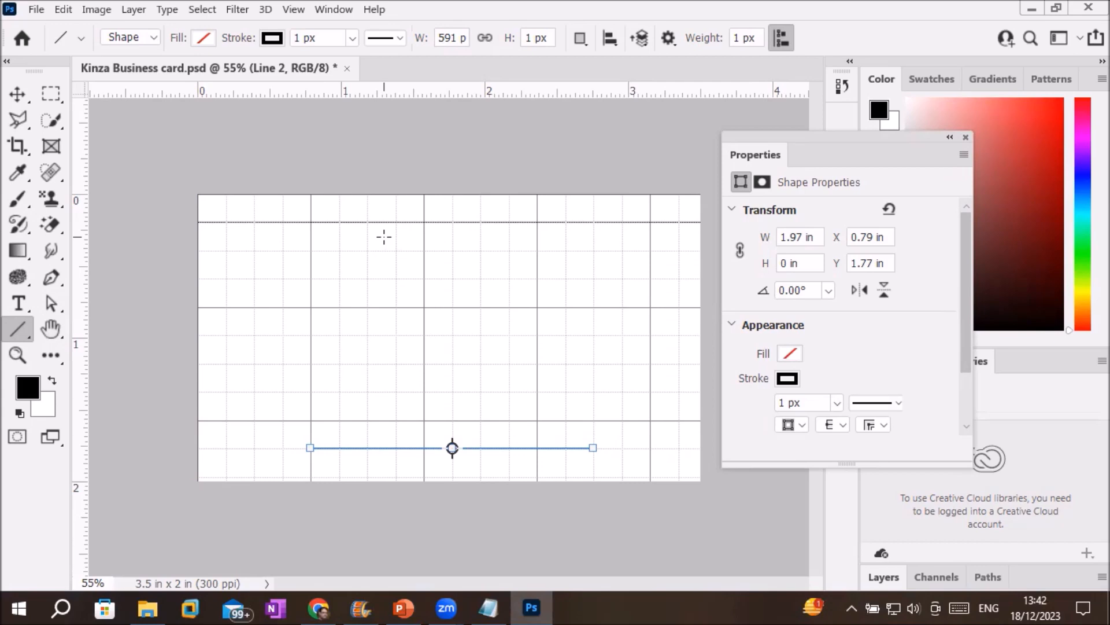
Draw a large V hanging from the top line and a short diagonal above the bottom line.
drag(310, 222, 424, 307)
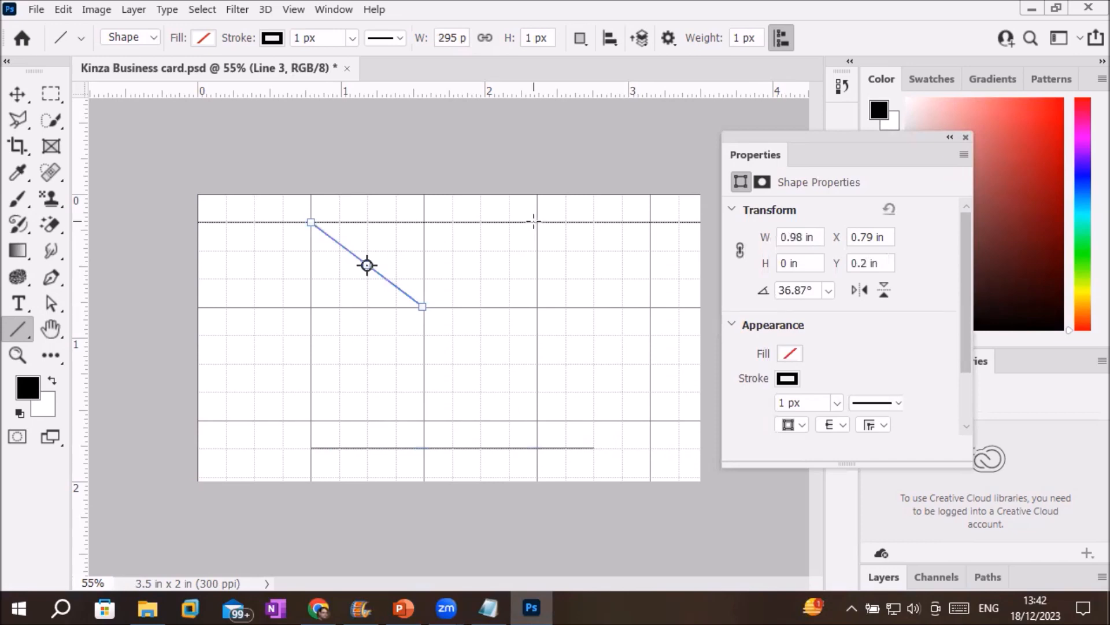
mouse_move(537, 222)
mouse_down()
mouse_move(491, 272)
mouse_move(441, 308)
mouse_move(423, 306)
mouse_up()
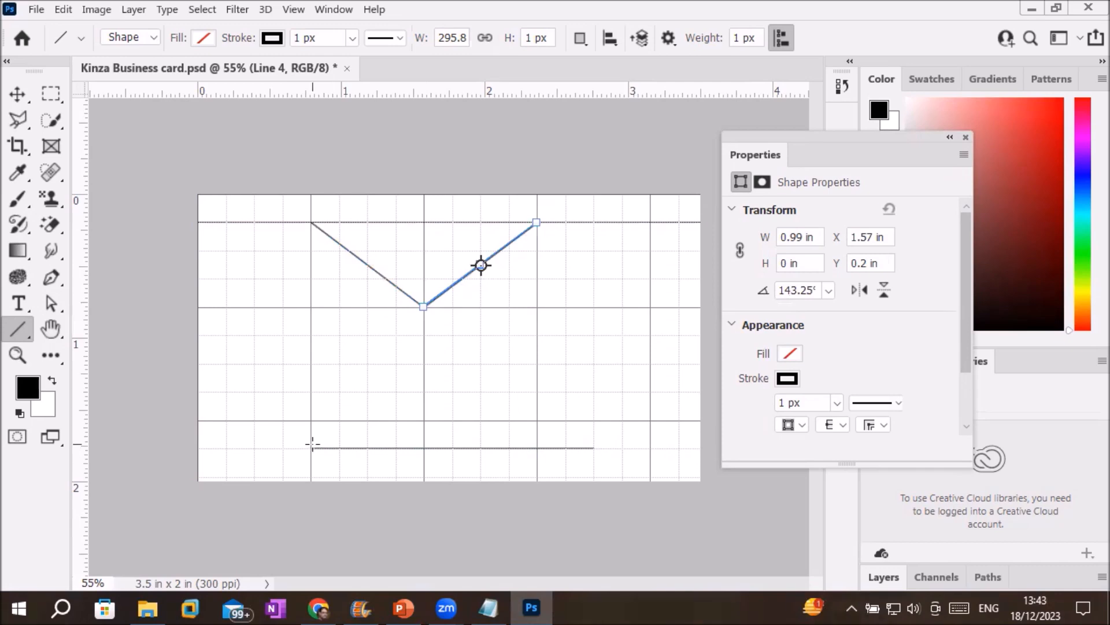
drag(311, 420, 423, 419)
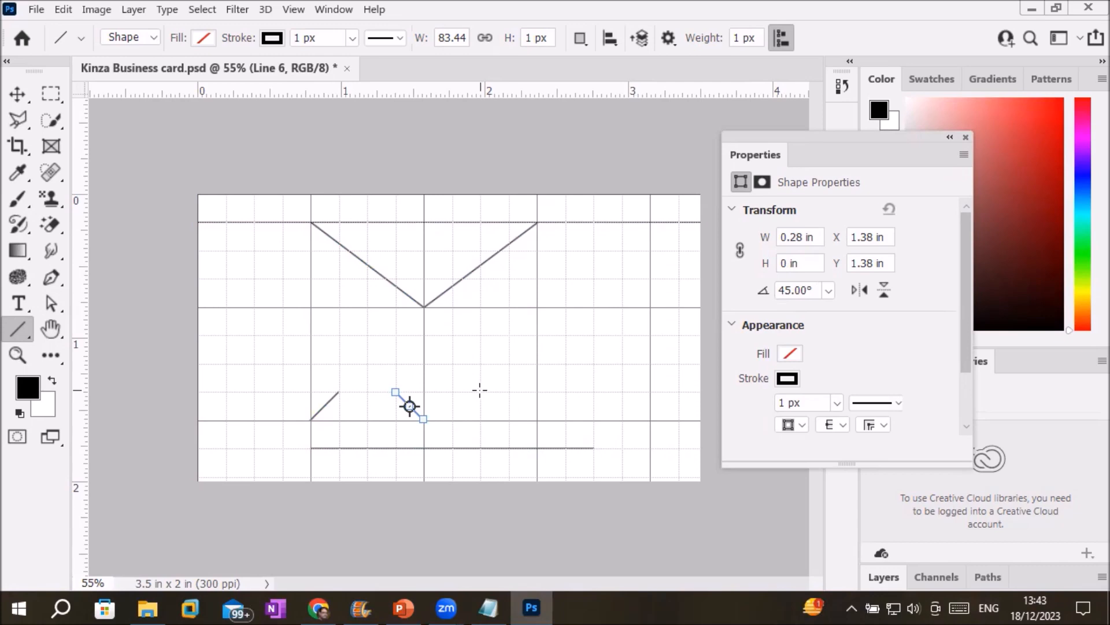
Draw more short 45° strokes forming two small peaks above the bottom line.
mouse_move(480, 391)
mouse_down()
mouse_move(454, 408)
mouse_move(496, 409)
mouse_move(481, 392)
mouse_move(492, 386)
mouse_up()
mouse_move(594, 393)
mouse_down()
mouse_move(566, 419)
mouse_move(602, 407)
mouse_move(594, 392)
mouse_up()
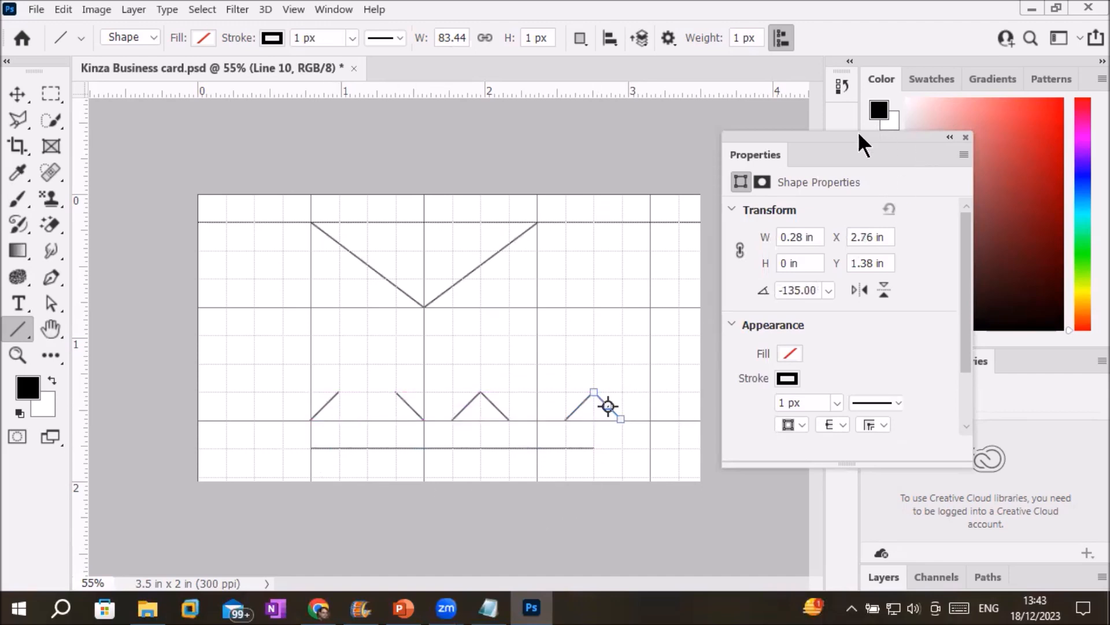
drag(834, 130, 760, 107)
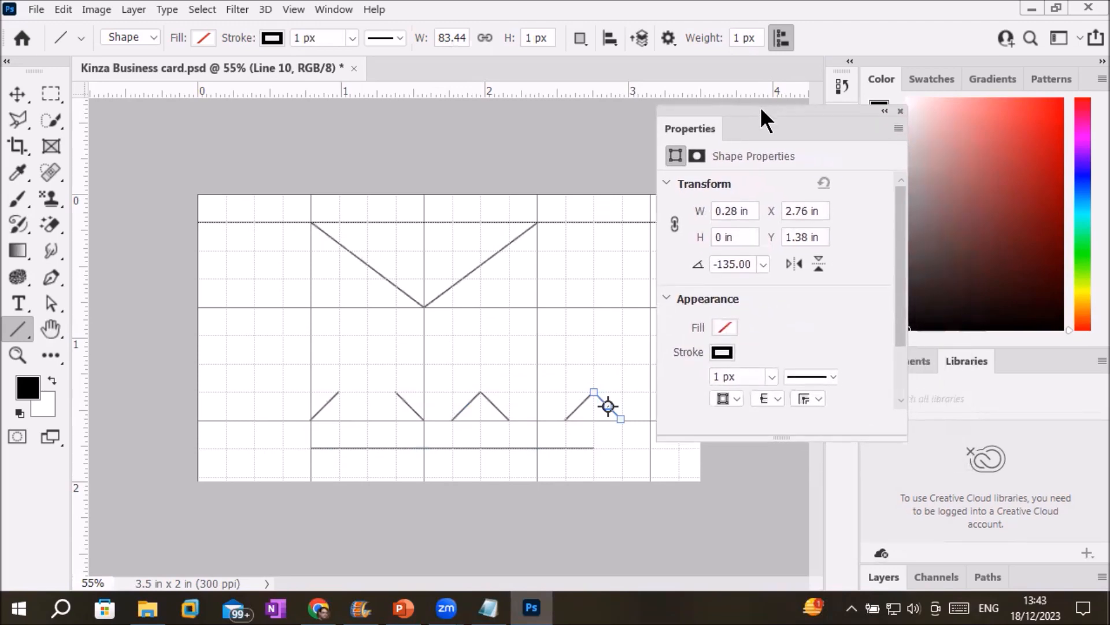
Show the Layers panel and step through the Line 9 to Line 6 layers.
click(884, 577)
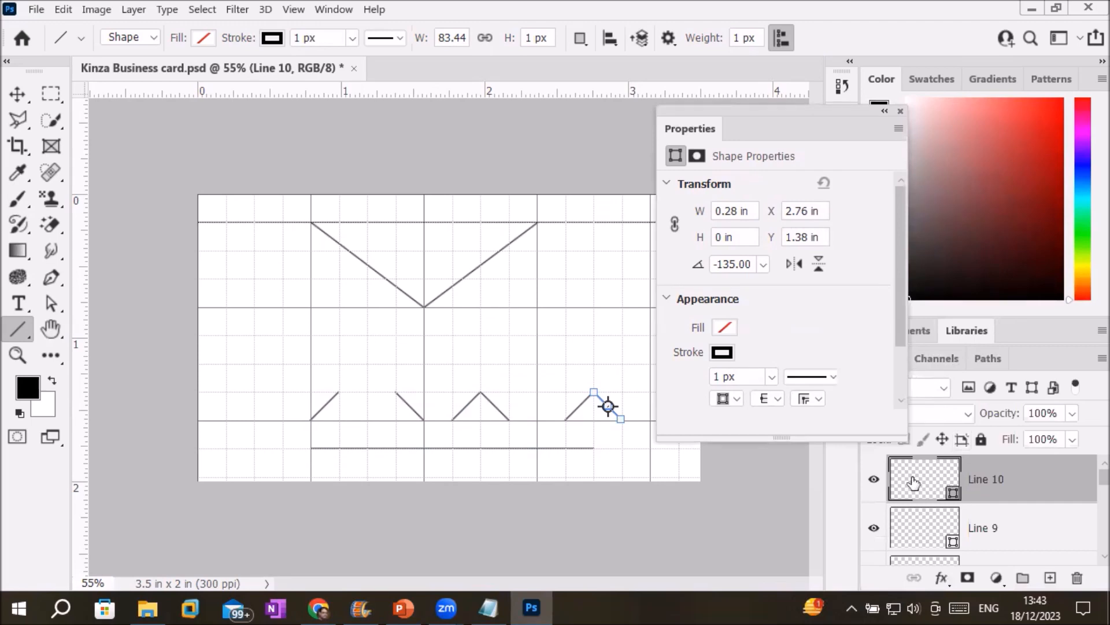
click(908, 532)
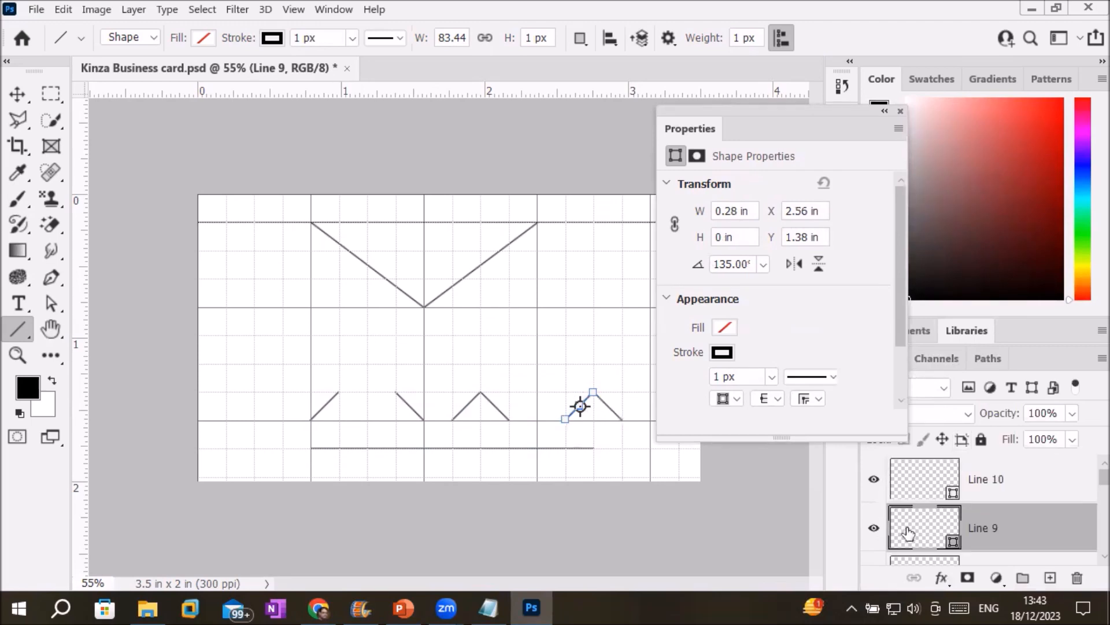
scroll(1085, 485, down, 1)
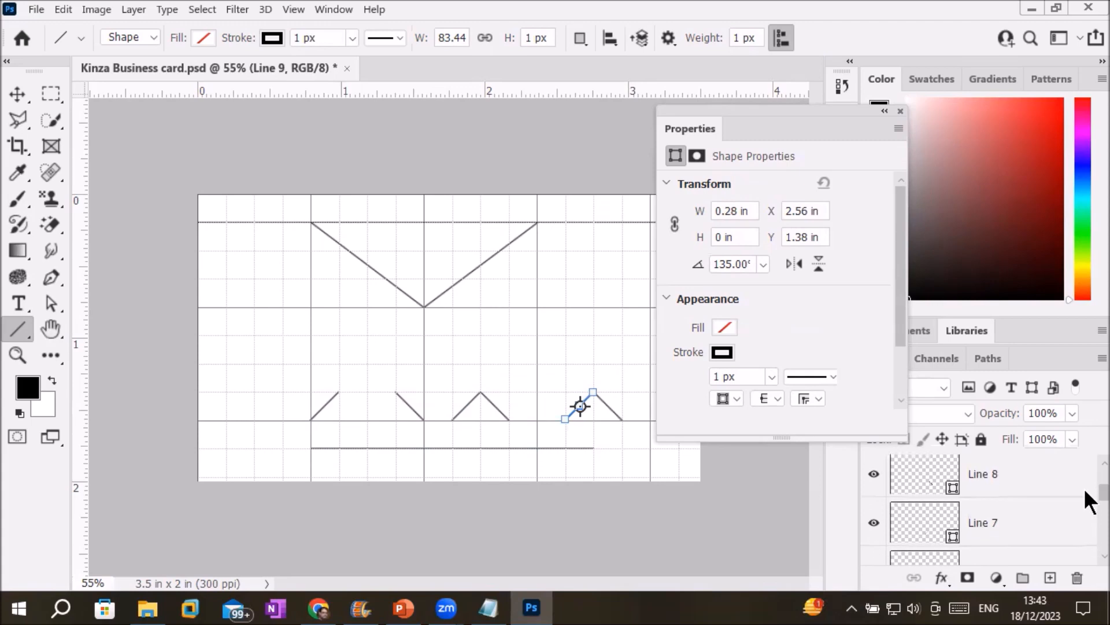
click(920, 476)
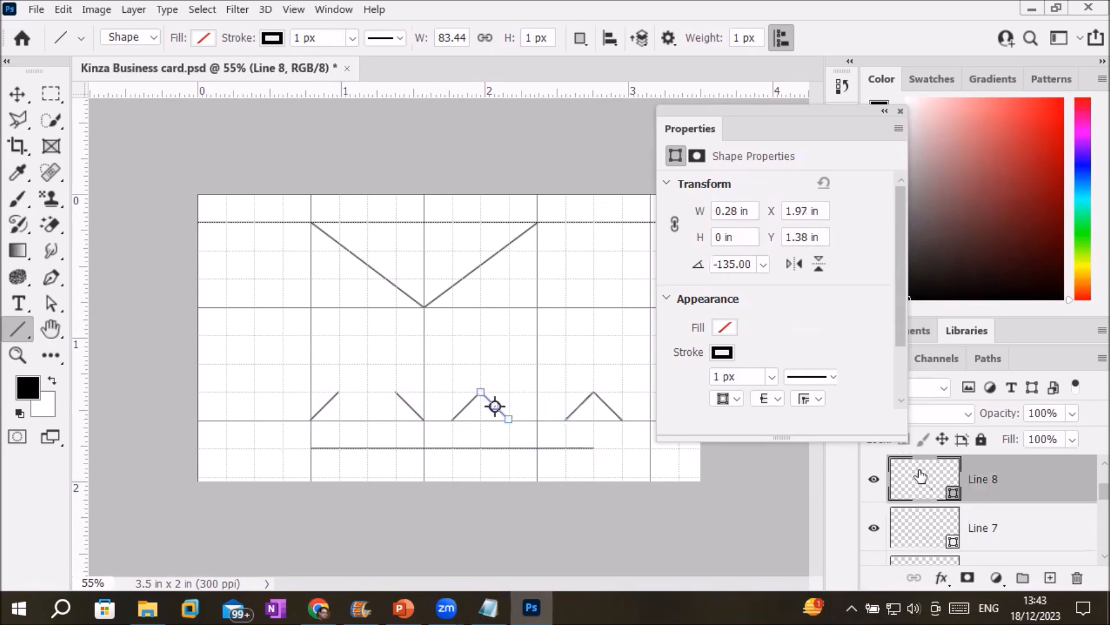
click(906, 527)
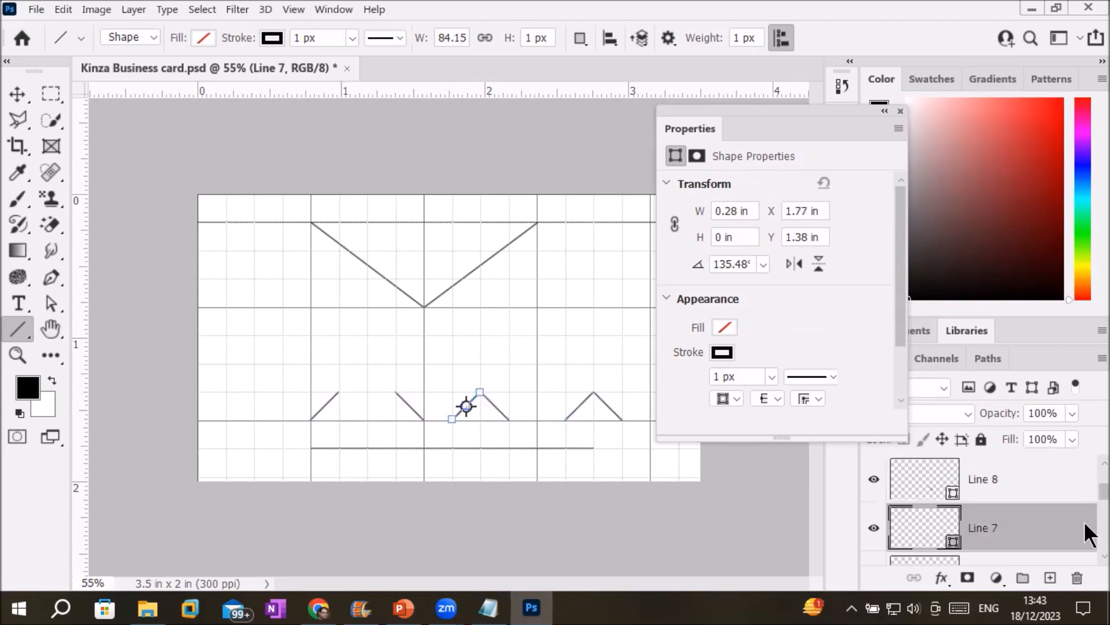
scroll(1087, 534, down, 1)
click(928, 538)
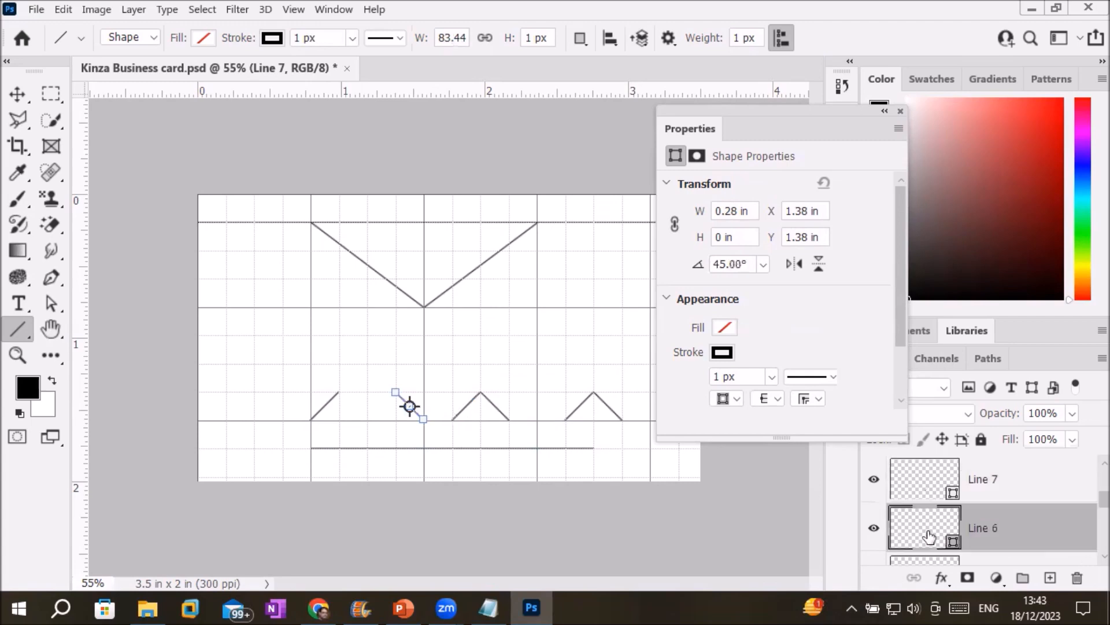
click(18, 94)
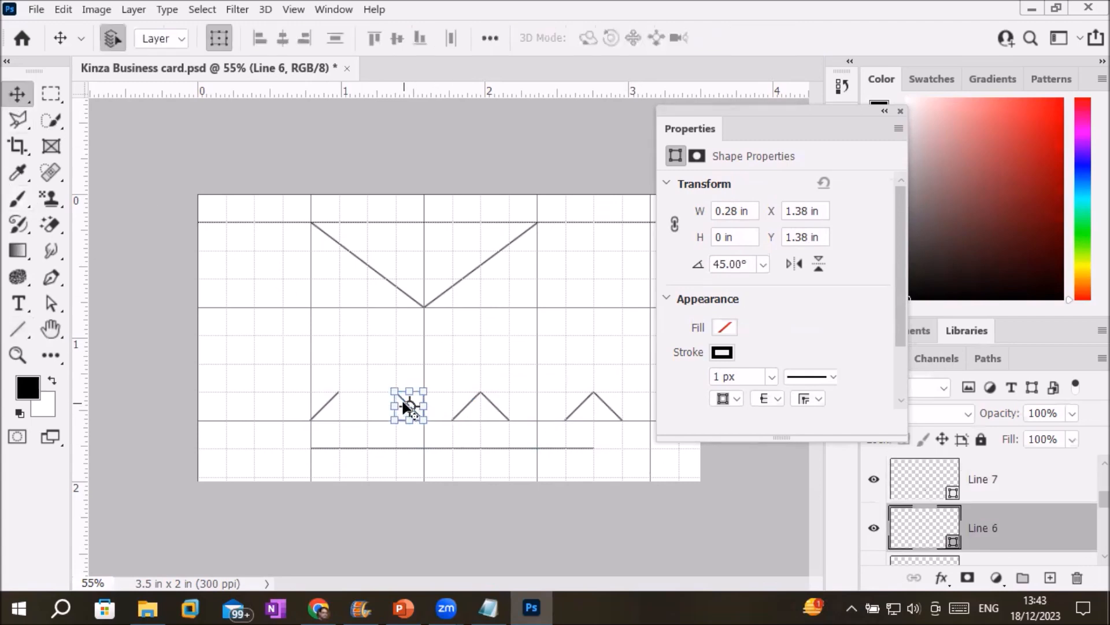
Move the Line 6 stroke left toward the first stroke and commit its position.
drag(405, 404, 381, 404)
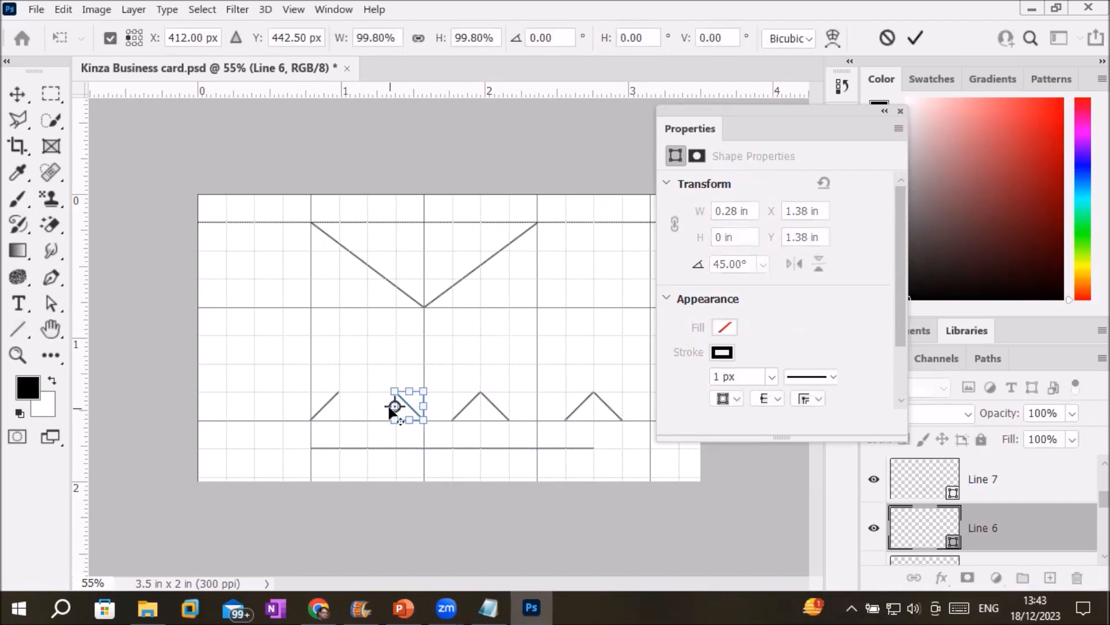
key(ctrl+z)
scroll(421, 401, up, 5)
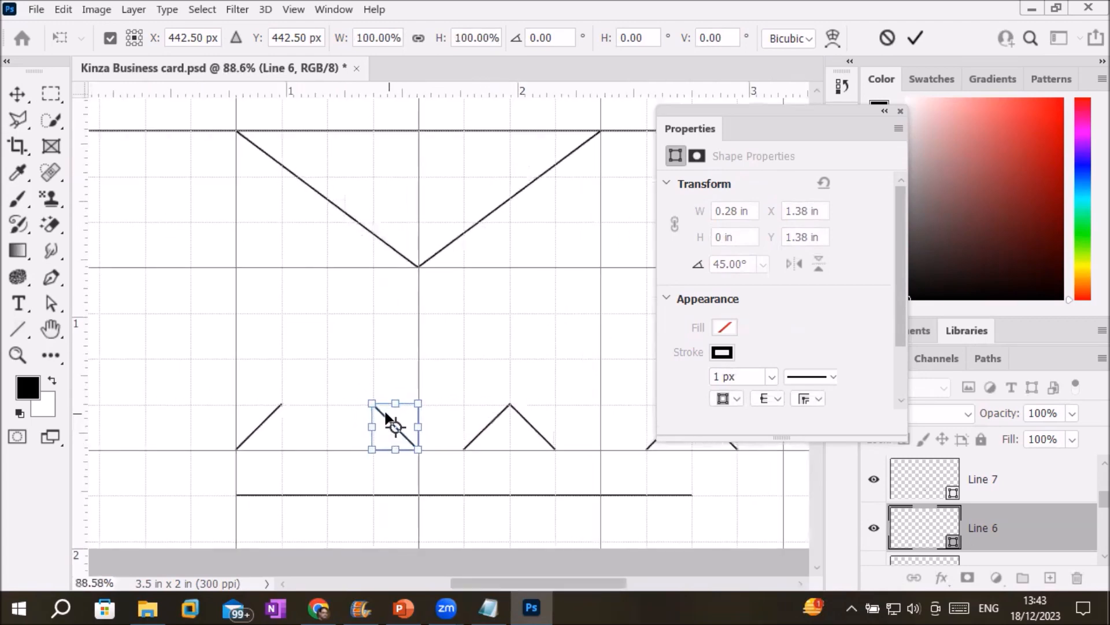
drag(381, 417, 333, 416)
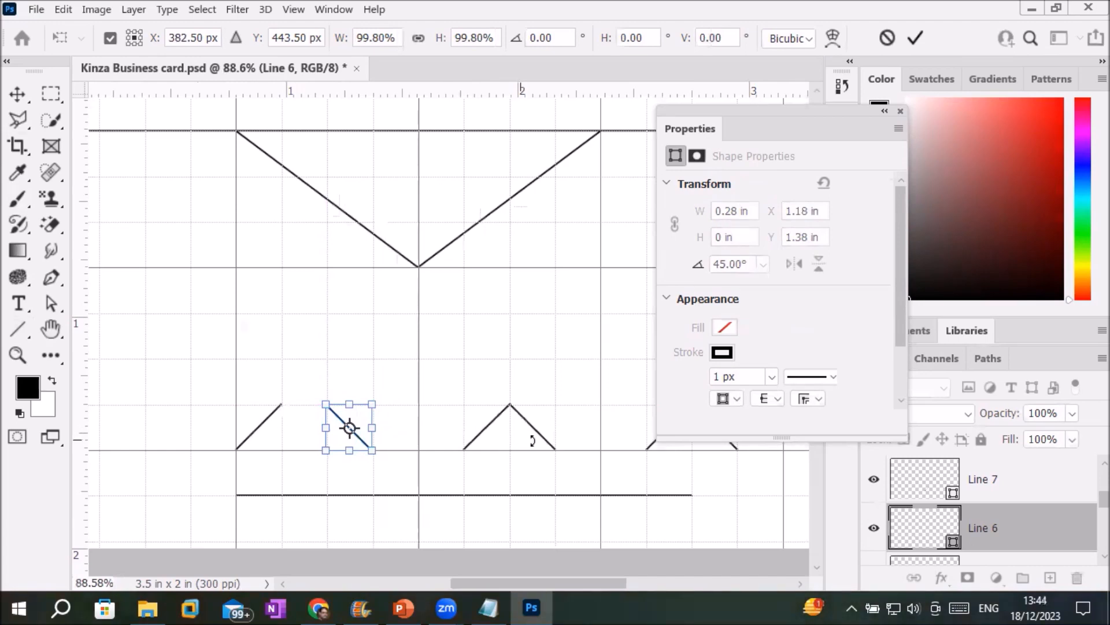
scroll(1086, 555, down, 2)
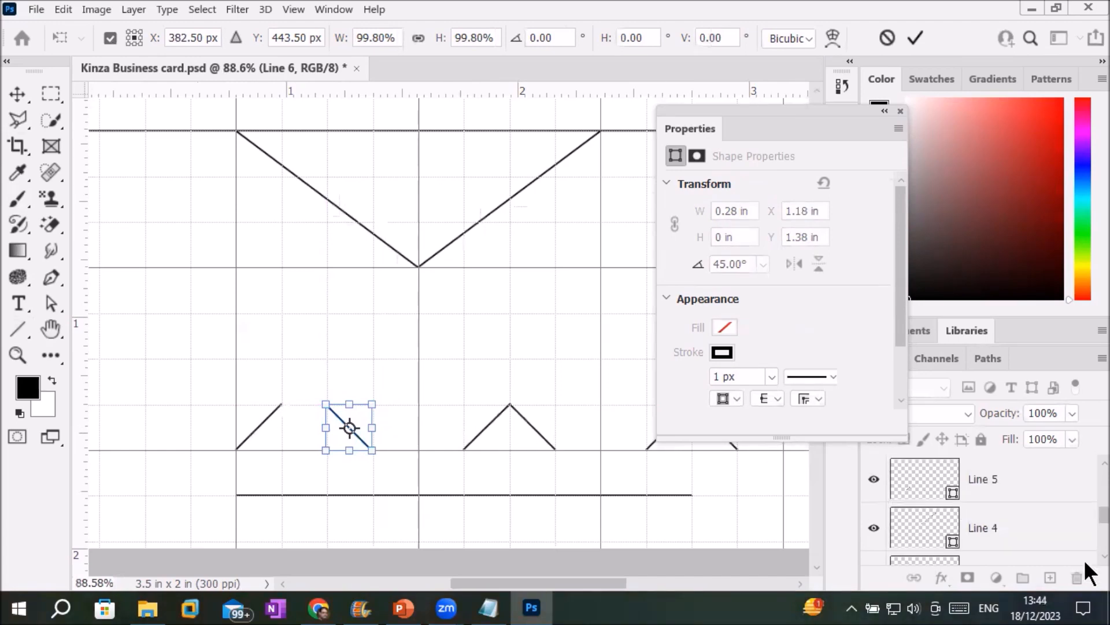
key(Return)
Move the Line 5 stroke right to complete the third peak, then deselect.
click(949, 483)
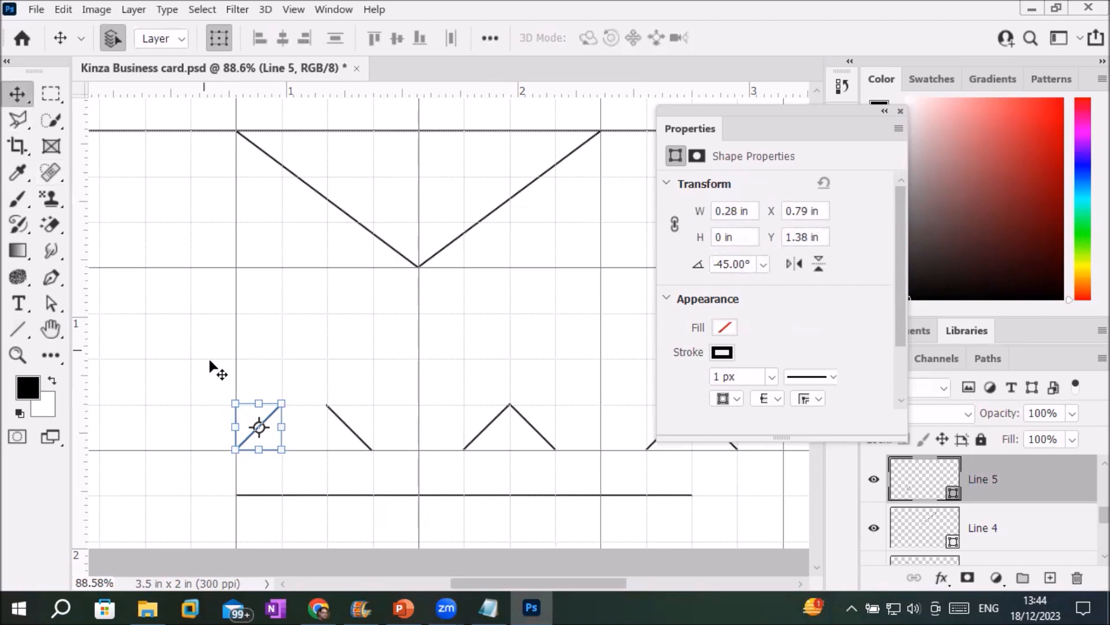
drag(271, 410, 322, 419)
scroll(273, 418, up, 2)
scroll(556, 470, down, 3)
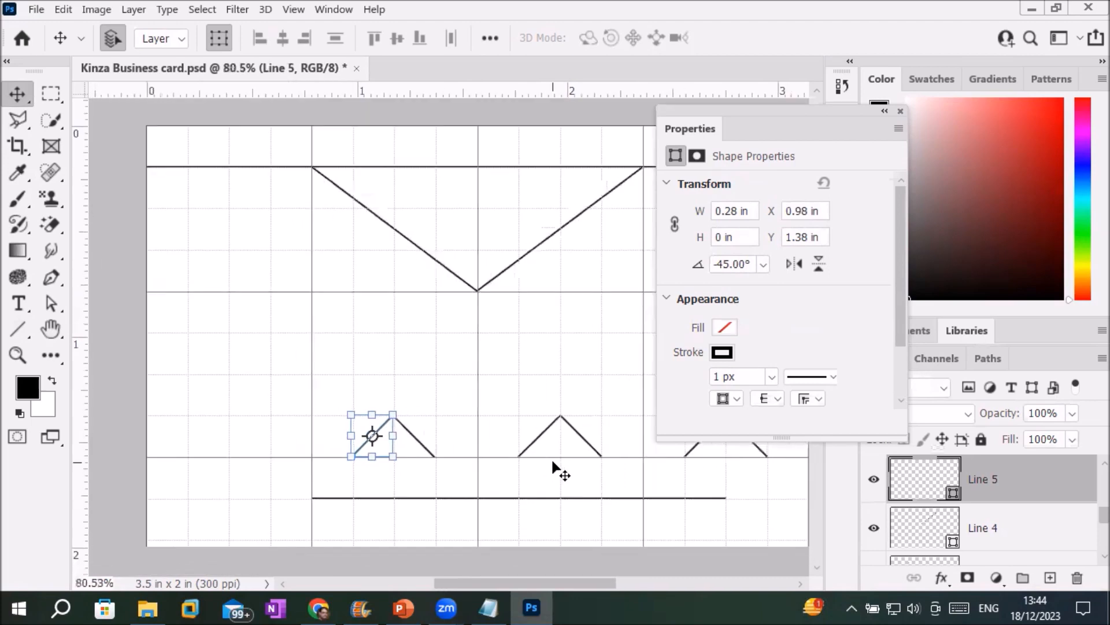
scroll(553, 462, down, 2)
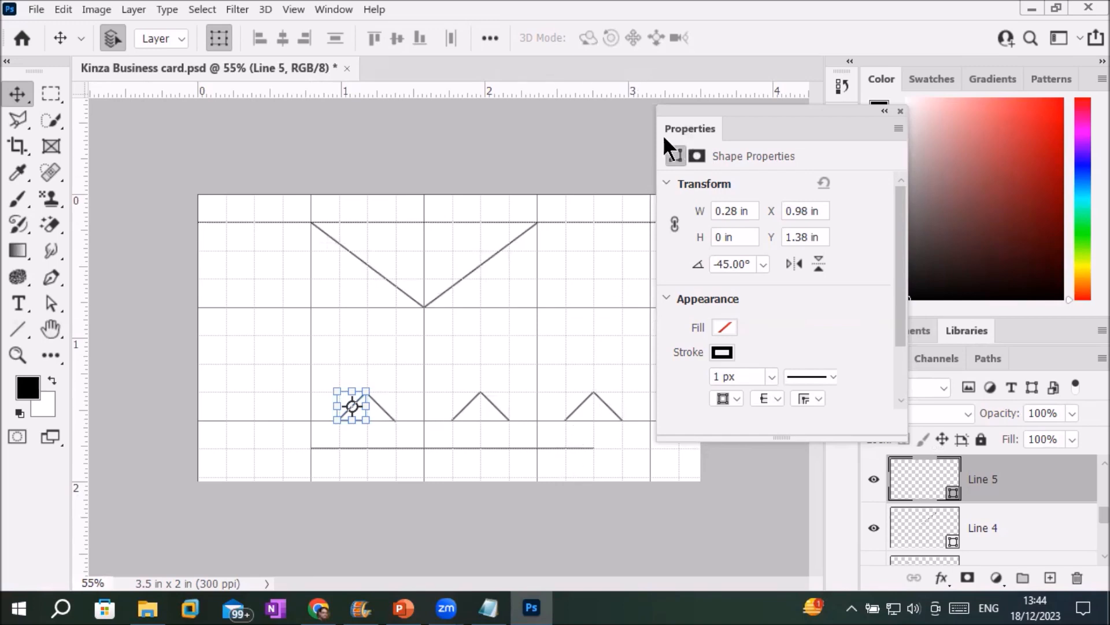
click(358, 132)
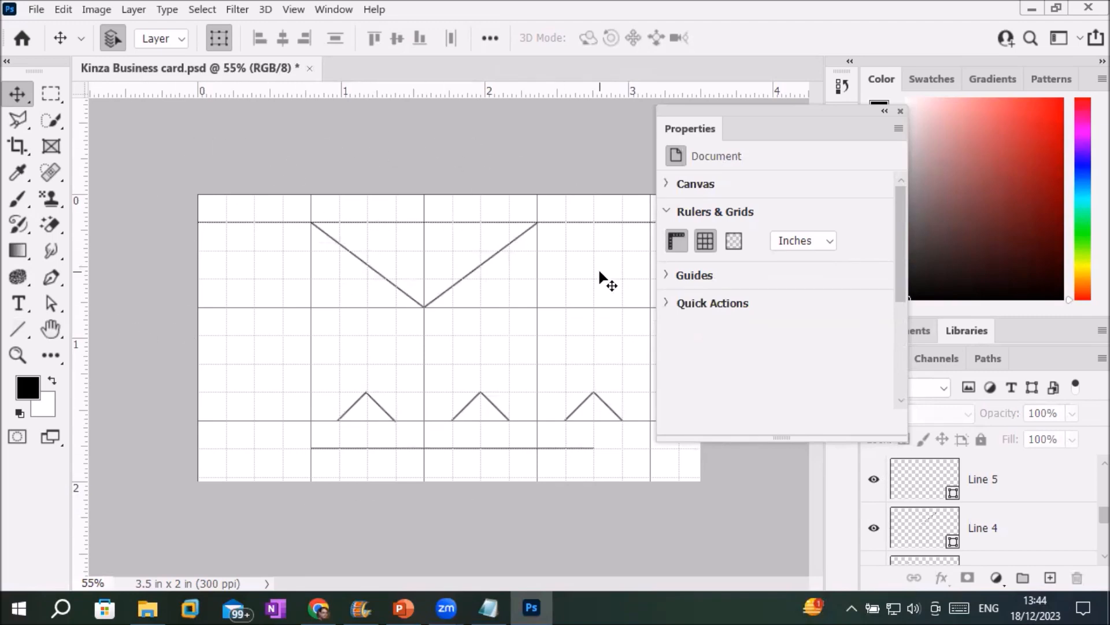
Toggle the canvas grid repeatedly, finishing with it shown over the V, peaks and line.
click(710, 240)
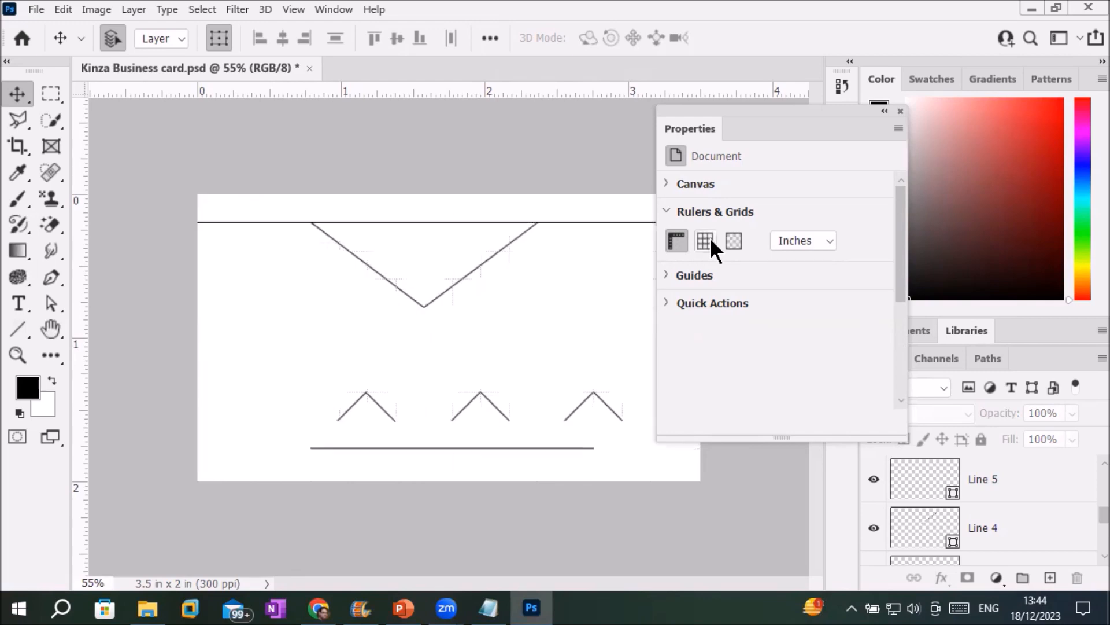
click(711, 240)
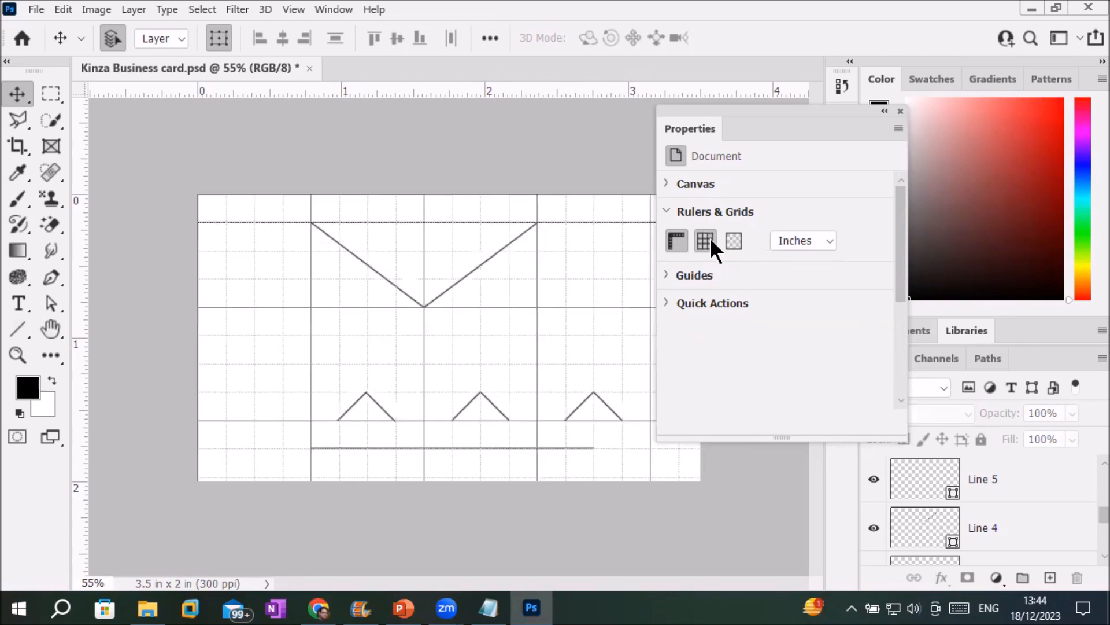
click(711, 240)
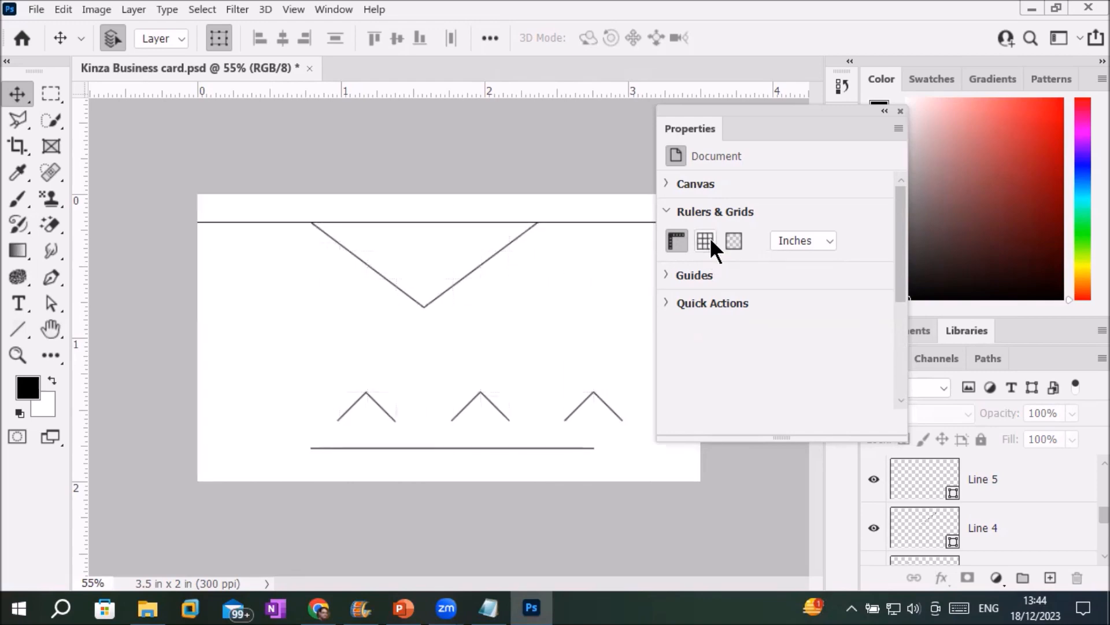
click(711, 241)
click(711, 240)
click(711, 241)
click(711, 241)
click(711, 241)
click(710, 240)
click(710, 241)
click(705, 240)
click(706, 236)
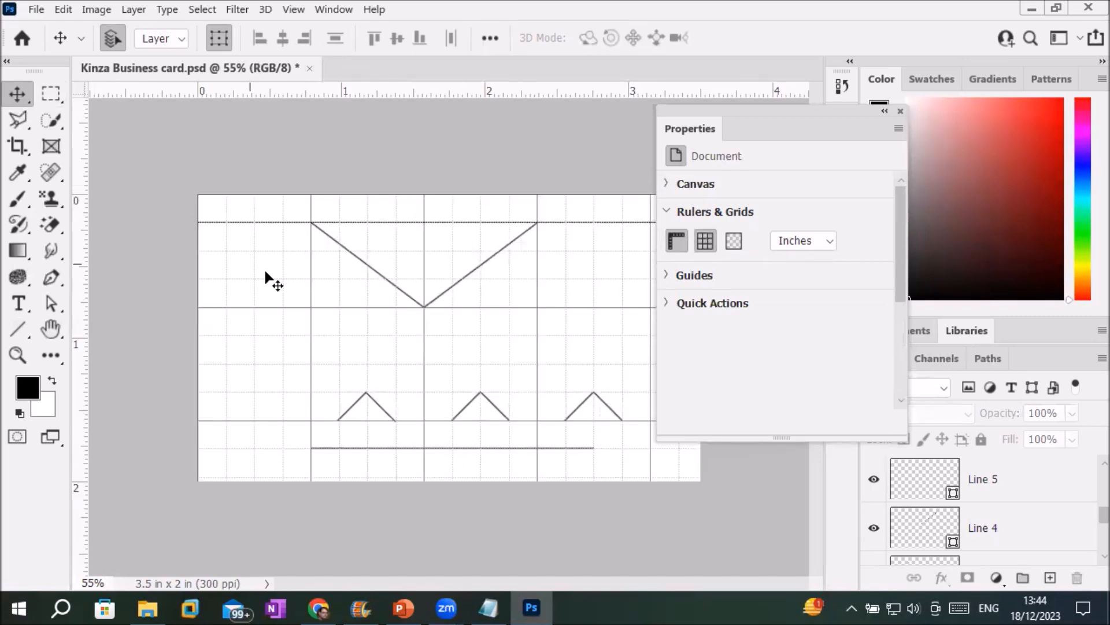
Select the long bottom line and rearrange the panels to reveal the layer list.
drag(450, 449, 476, 450)
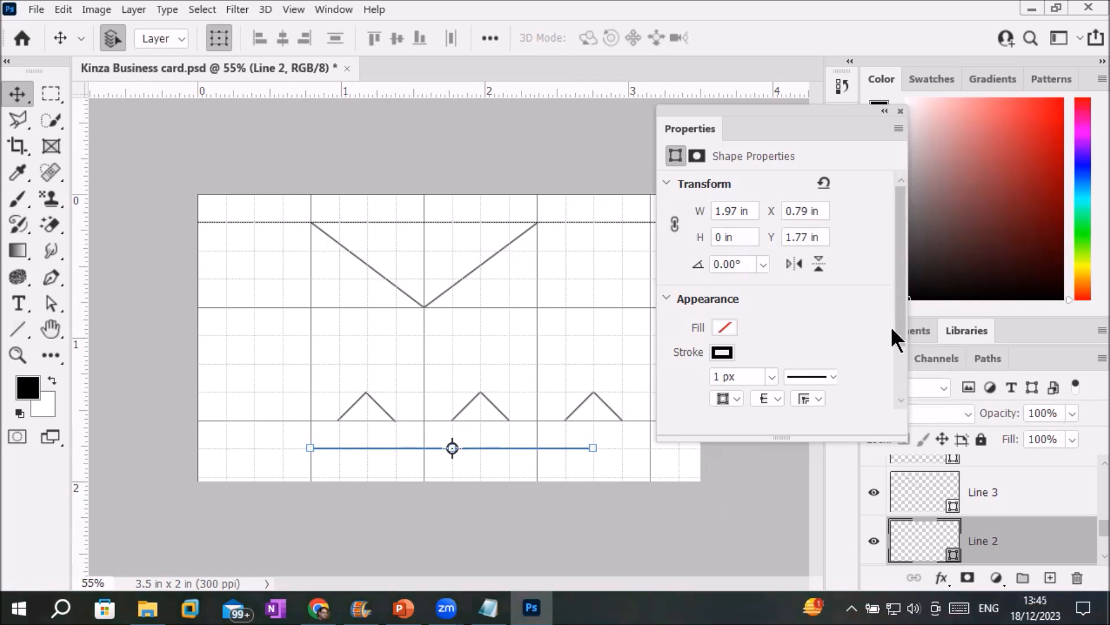
mouse_move(775, 109)
mouse_down()
mouse_move(806, 107)
mouse_move(785, 110)
mouse_up()
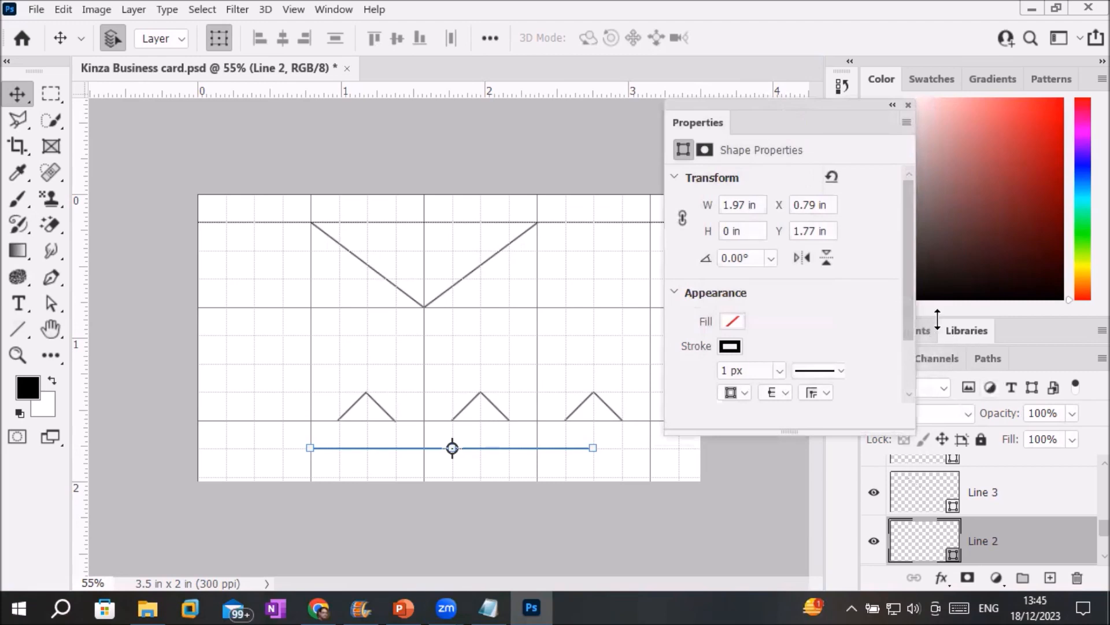
click(983, 357)
click(941, 358)
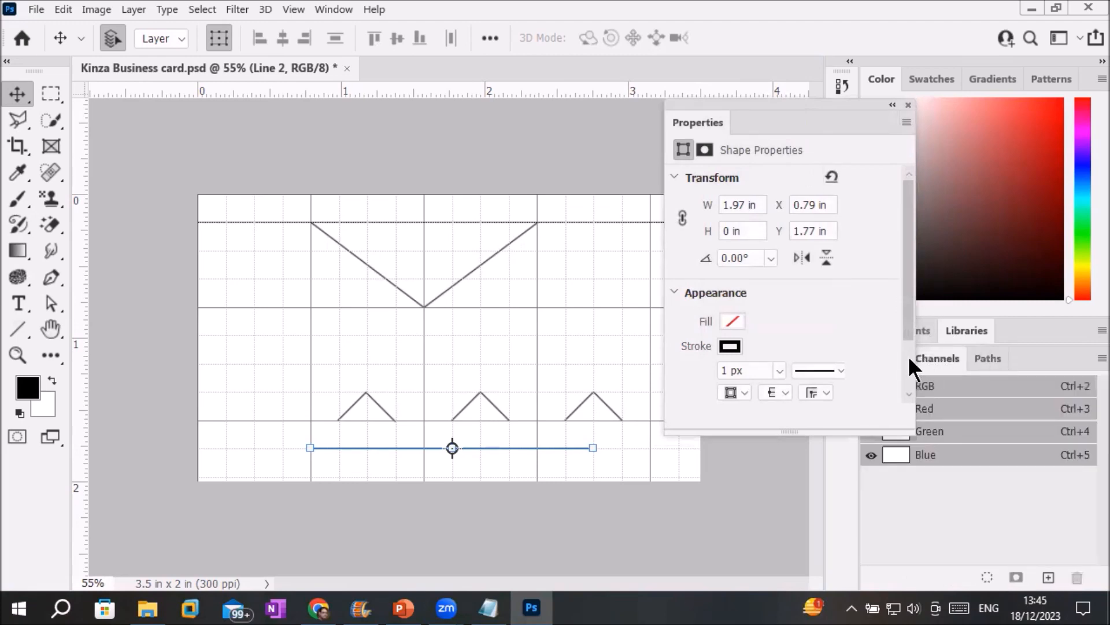
drag(808, 102, 711, 149)
click(894, 357)
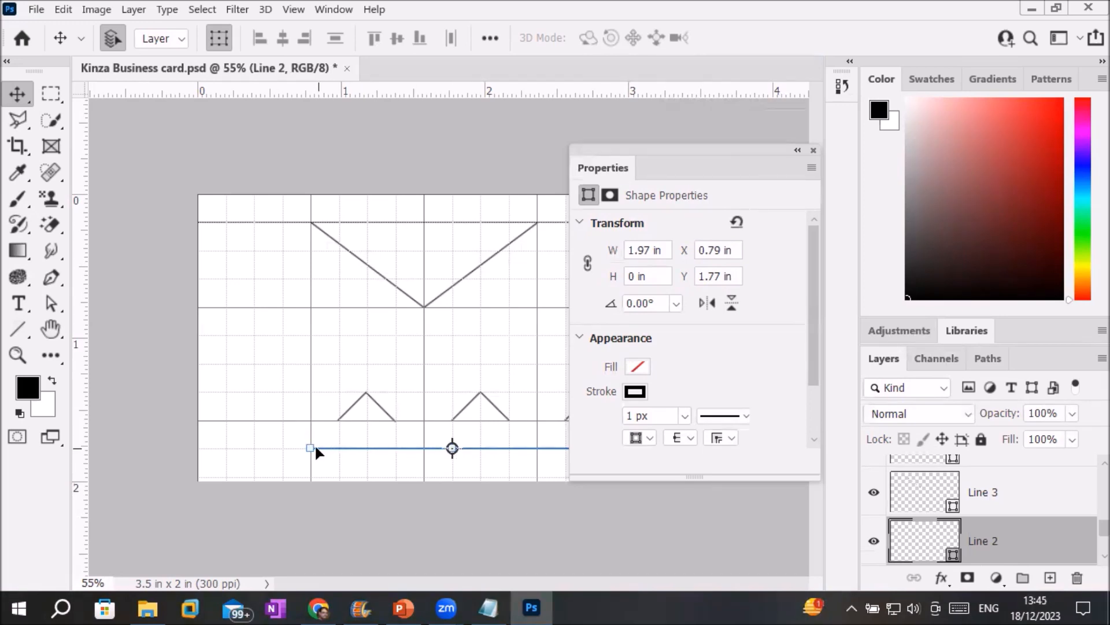
Nudge Line 2 up and right onto the peak tops at X 0.96 in, Y 1.39 in.
key(ctrl+t)
mouse_move(307, 325)
mouse_down()
mouse_move(318, 280)
mouse_move(310, 306)
mouse_up()
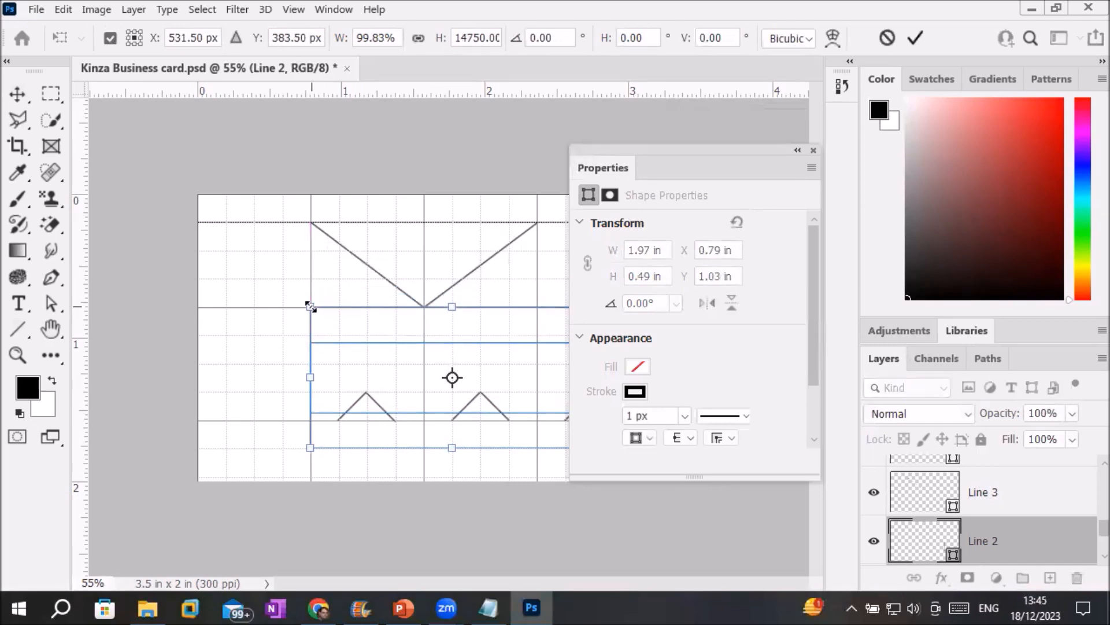
key(ctrl+z)
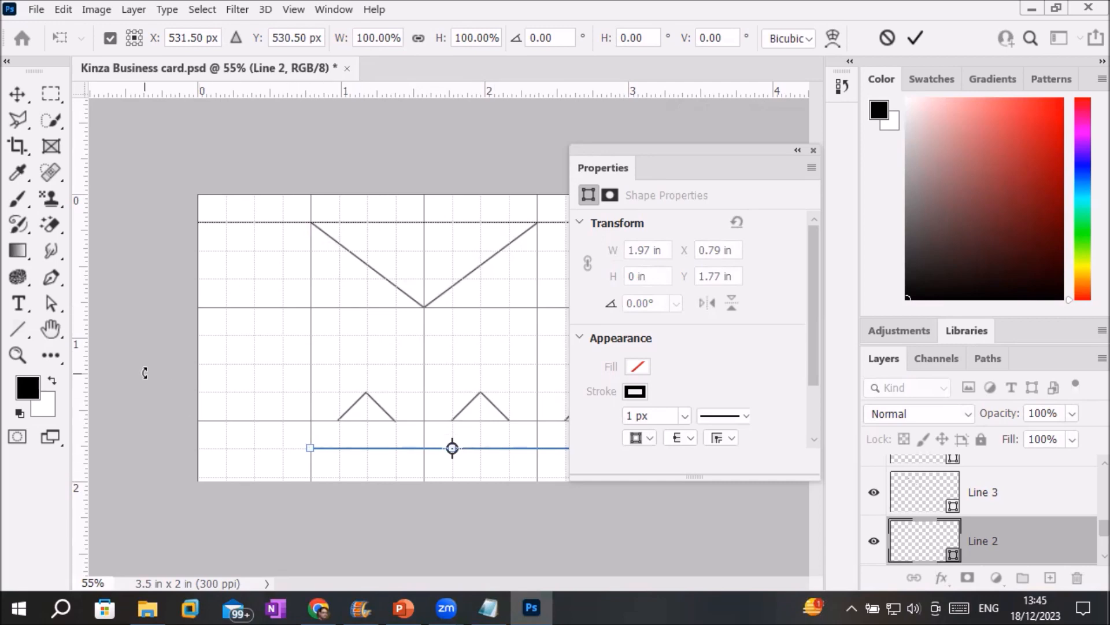
click(928, 542)
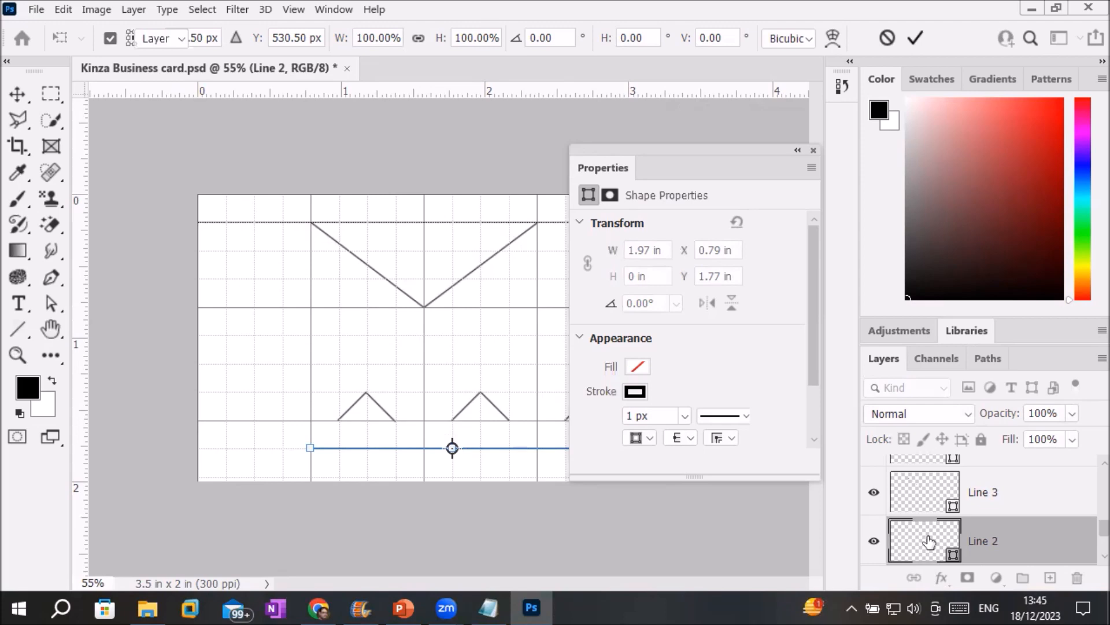
key(Up)
key(Up)
key(Up)
key(Up)
key(Up)
key(Up)
key(Up)
key(Up)
key(Up)
key(Up)
key(Up)
key(Up)
key(Up)
key(Up)
key(Up)
key(Up)
key(Up)
key(Up)
key(Up)
key(Up)
key(Up)
key(Up)
key(Up)
key(Up)
key(Up)
key(Up)
key(Up)
key(Up)
key(Up)
key(Up)
key(Up)
key(Up)
key(Up)
key(Up)
key(Up)
key(Up)
key(Up)
key(Up)
key(Up)
key(Up)
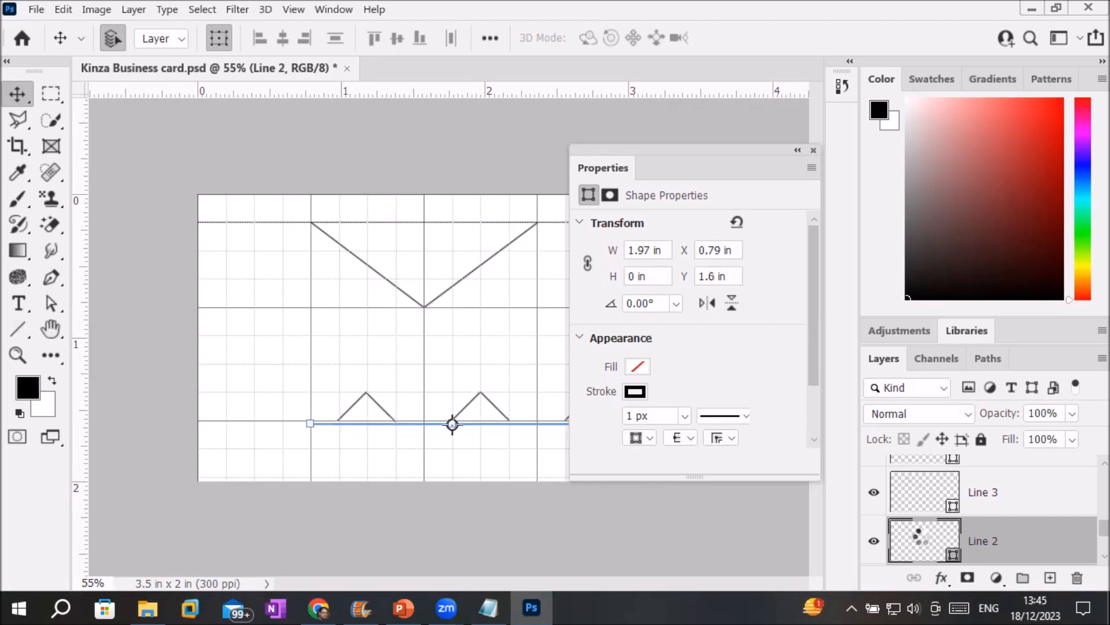
key(Up)
key(Up)
key(Up)
key(Up)
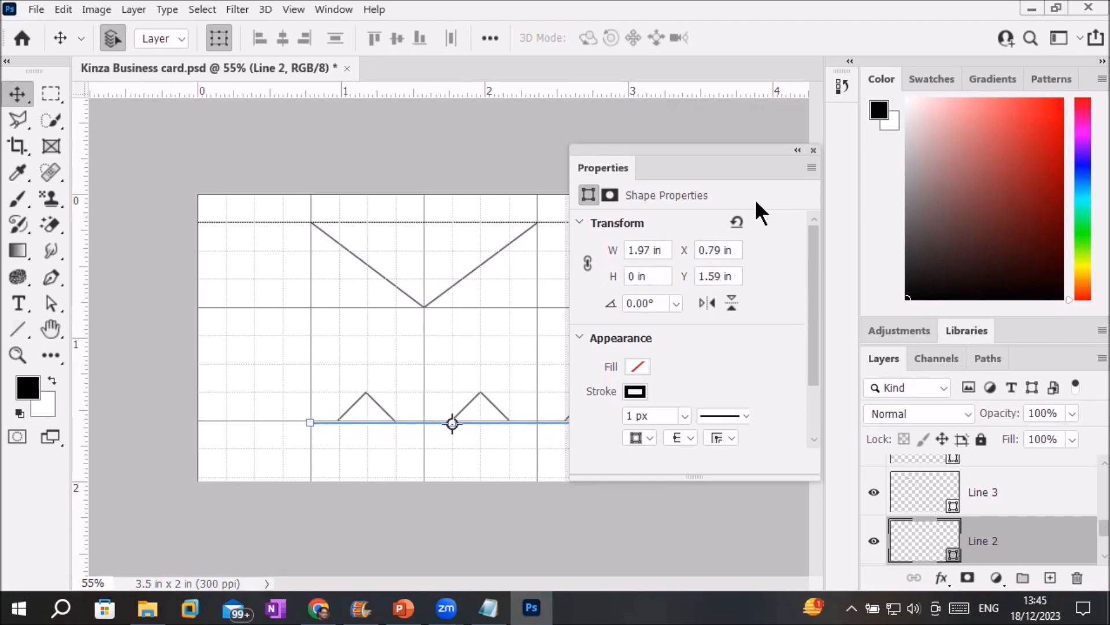
drag(701, 146, 794, 160)
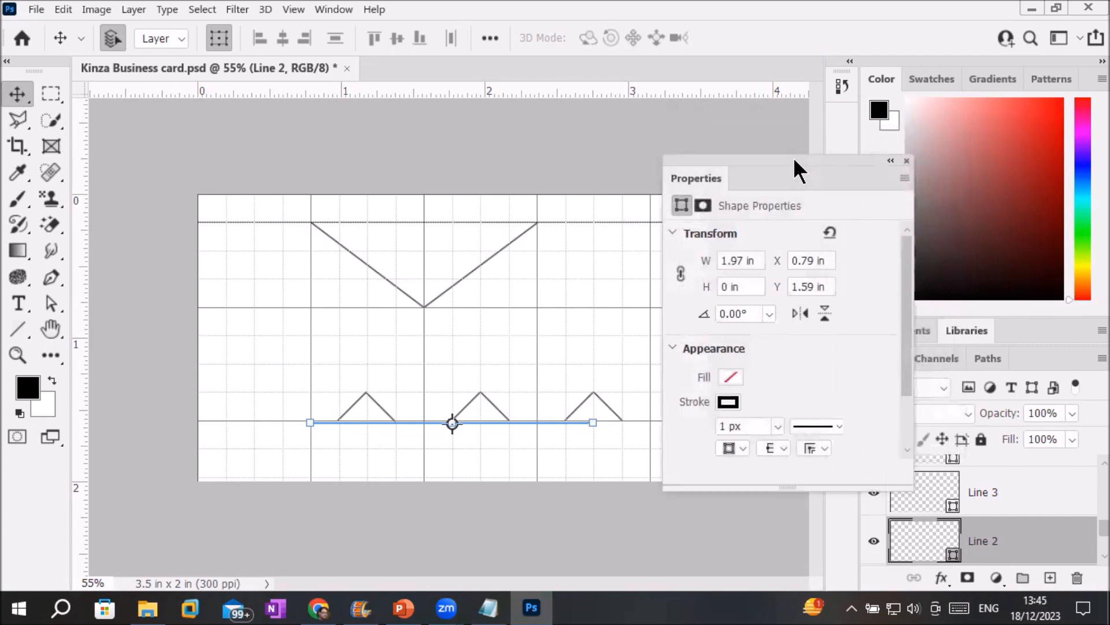
key(Right)
key(Right)
key(Right)
key(Right)
key(Right)
key(Right)
key(Right)
key(Right)
key(Right)
key(Right)
key(Right)
key(Right)
key(Right)
key(Right)
key(Right)
key(Right)
key(Right)
key(Right)
key(Right)
key(Right)
key(Right)
key(Right)
key(Right)
key(Right)
key(Right)
key(Right)
key(Right)
key(Right)
key(Right)
key(Right)
key(Right)
key(Right)
key(Right)
key(Right)
key(Right)
key(Right)
key(Right)
key(Right)
key(Right)
key(Right)
key(Right)
key(Right)
key(Right)
key(Right)
key(Right)
key(Right)
key(Right)
key(Right)
key(Right)
key(Right)
key(Up)
key(Up)
key(Up)
key(Up)
key(Up)
key(Up)
key(Up)
key(Up)
key(Up)
key(Up)
key(Up)
key(Up)
key(Up)
key(Up)
key(Up)
key(Up)
key(Up)
key(Up)
key(Up)
key(Up)
key(Up)
key(Up)
key(Up)
key(Up)
key(Up)
key(Up)
key(Up)
key(Up)
key(Up)
key(Up)
key(Up)
key(Up)
key(Up)
key(Up)
key(Up)
key(Up)
key(Up)
key(Up)
key(Up)
key(Up)
key(Up)
key(Up)
key(Up)
key(Up)
key(Up)
key(Up)
key(Up)
key(Up)
key(Up)
key(Up)
key(Up)
key(Up)
key(Up)
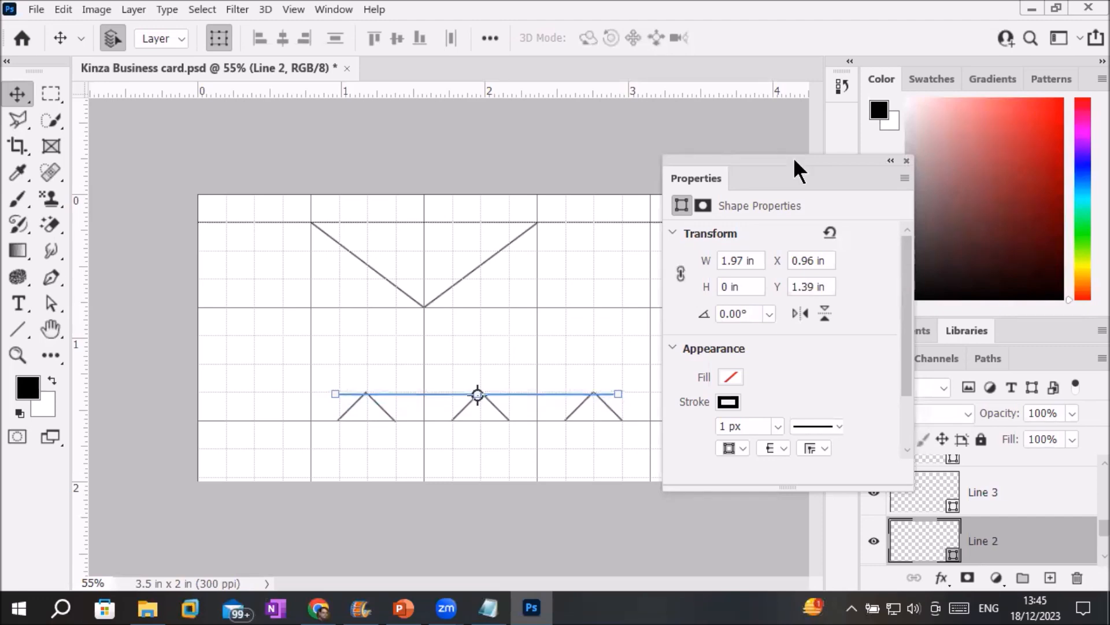
key(Up)
key(Up)
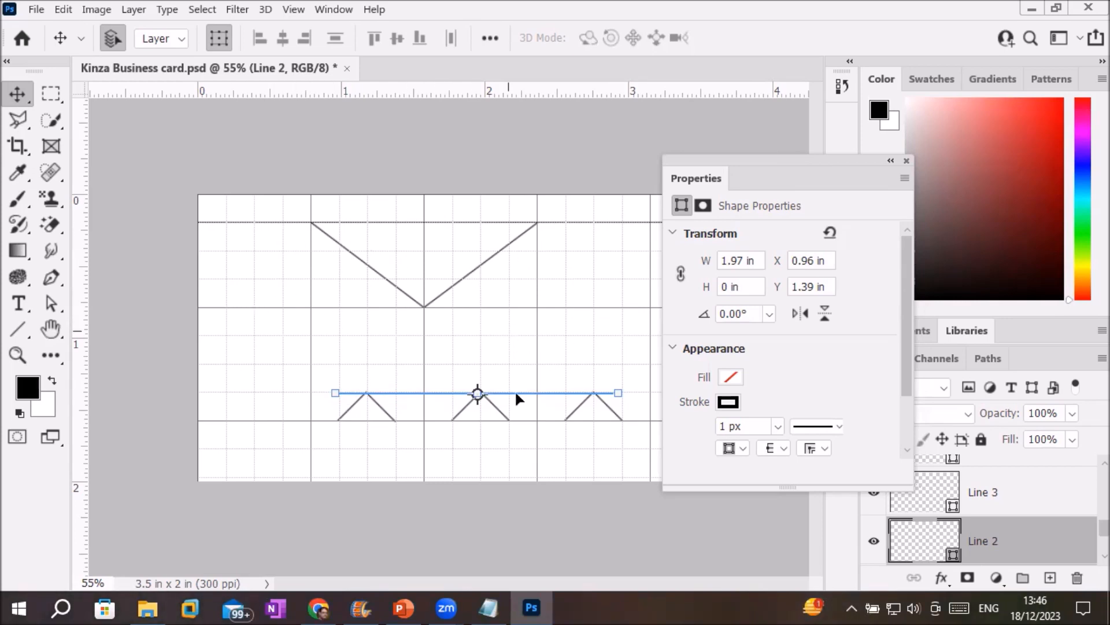
click(17, 330)
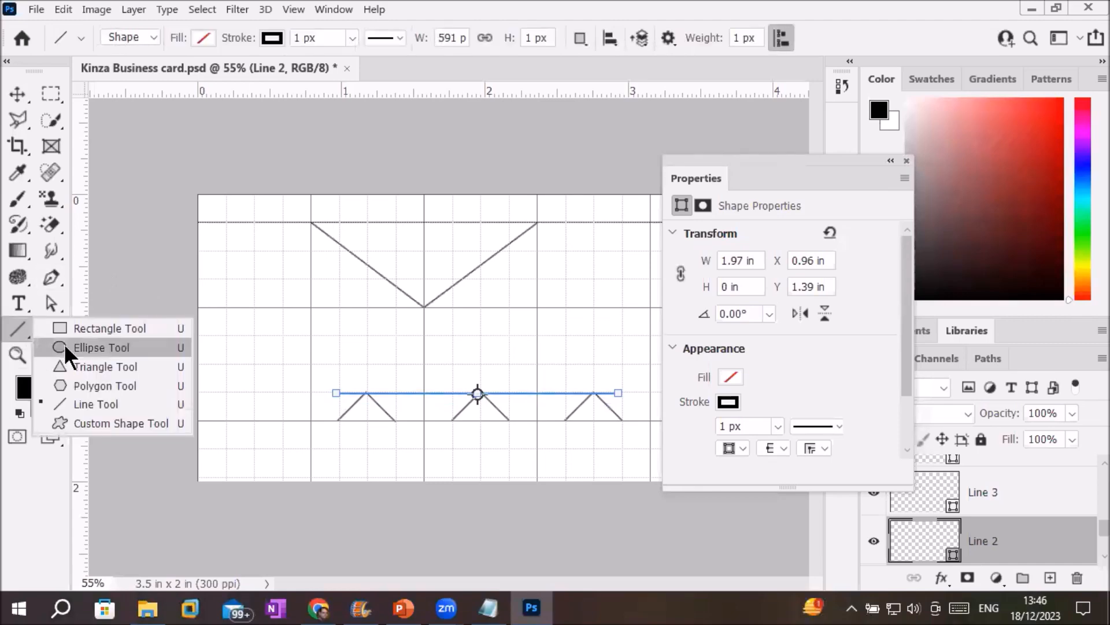
Draw two small 0.2 in circles at the card's left and right with the Ellipse Tool.
click(64, 346)
drag(227, 334, 255, 364)
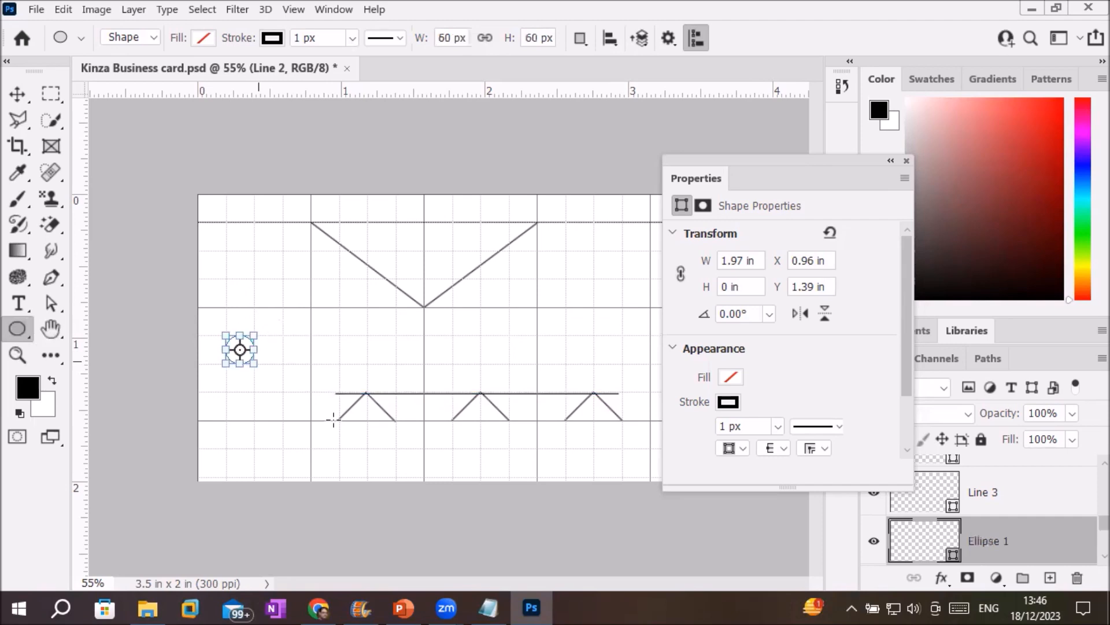
drag(592, 335, 622, 365)
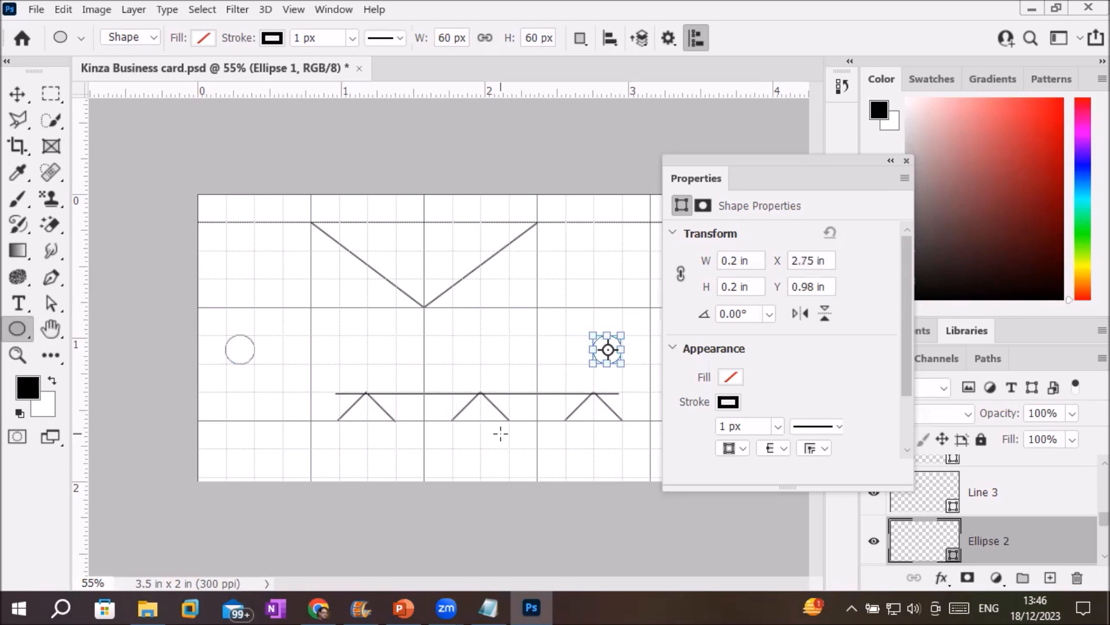
Draw two small 0.2 in squares between the circles with the Rectangle Tool.
click(13, 341)
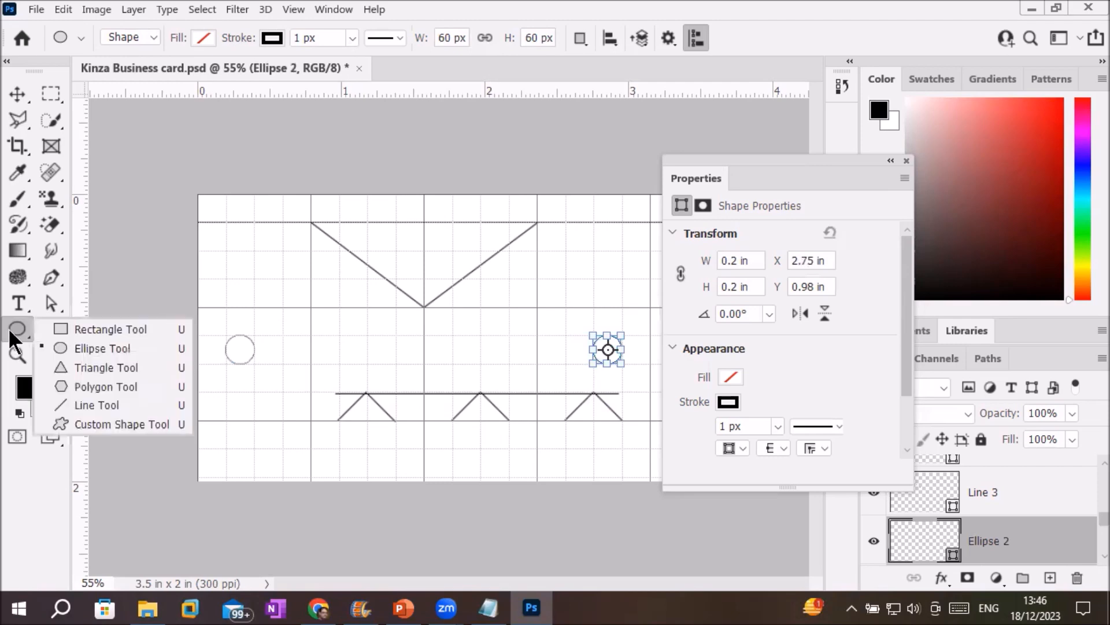
click(185, 348)
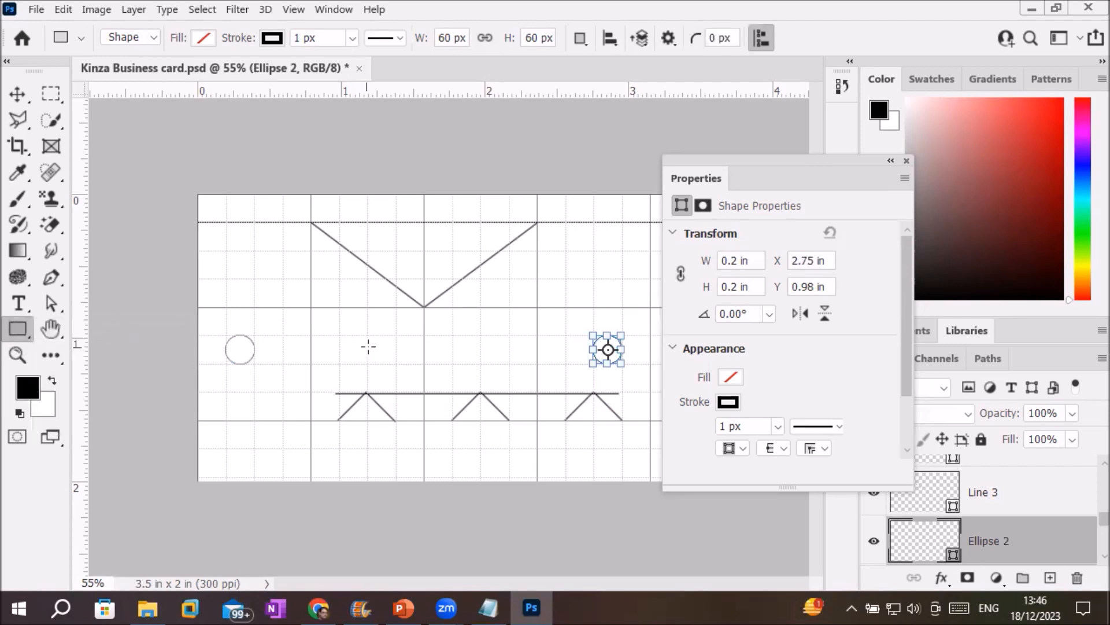
drag(367, 336, 395, 363)
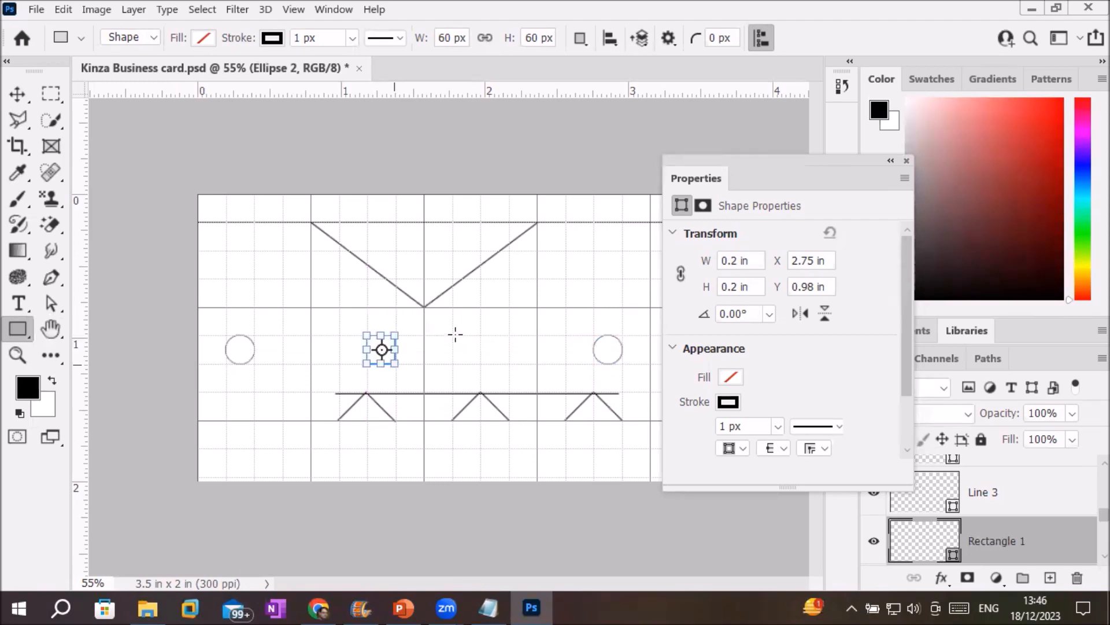
drag(453, 335, 479, 362)
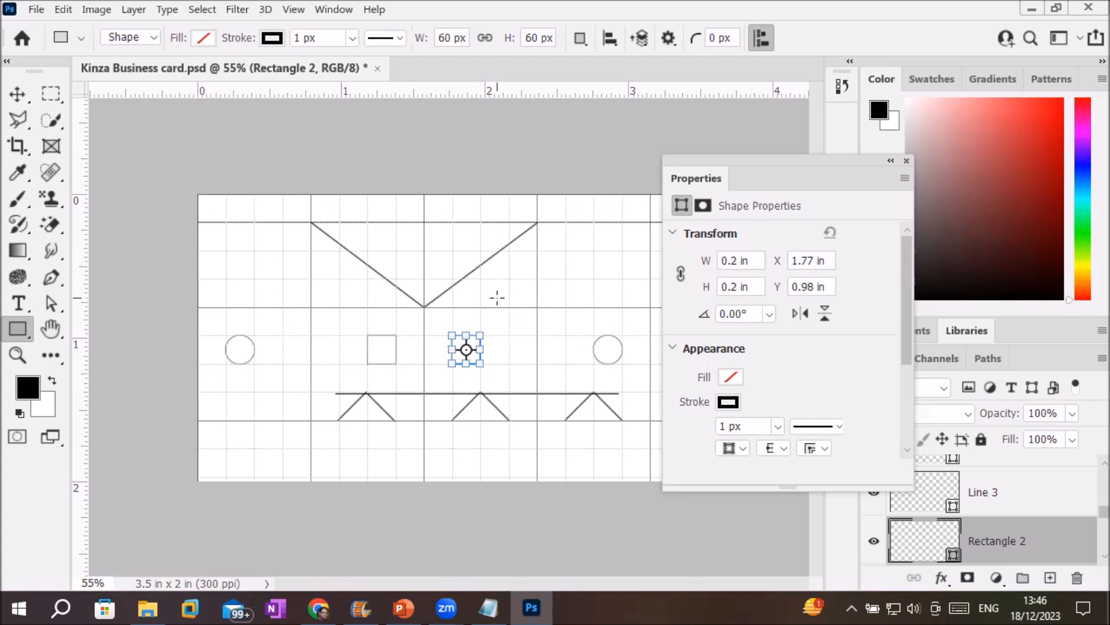
Add the red 'Kinza' title in Compact 19 pt and move it into the top of the V.
click(16, 306)
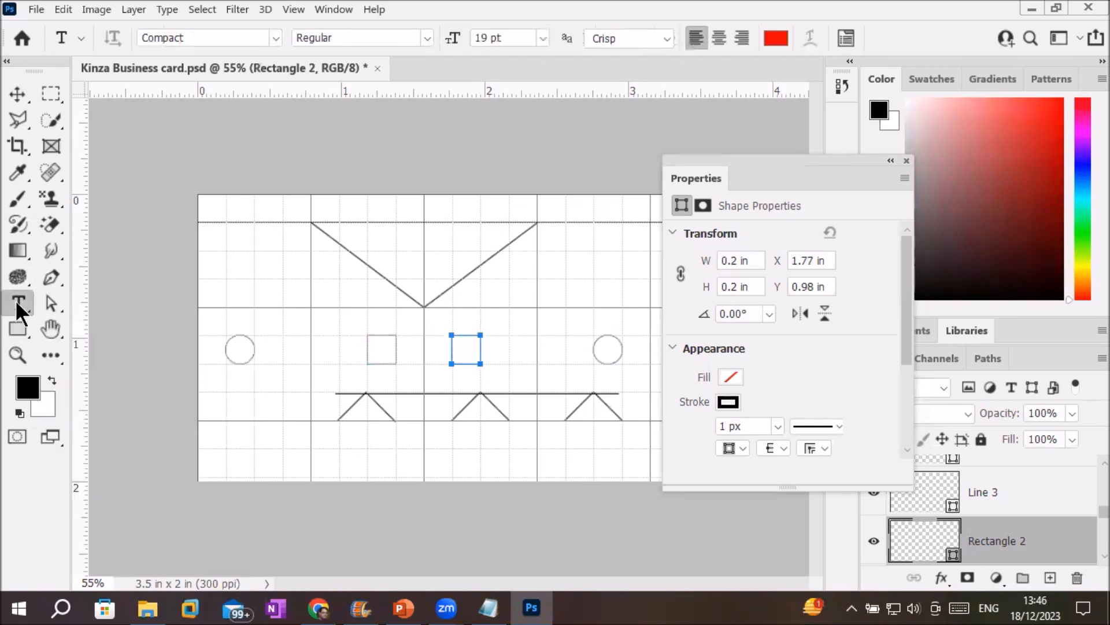
click(369, 211)
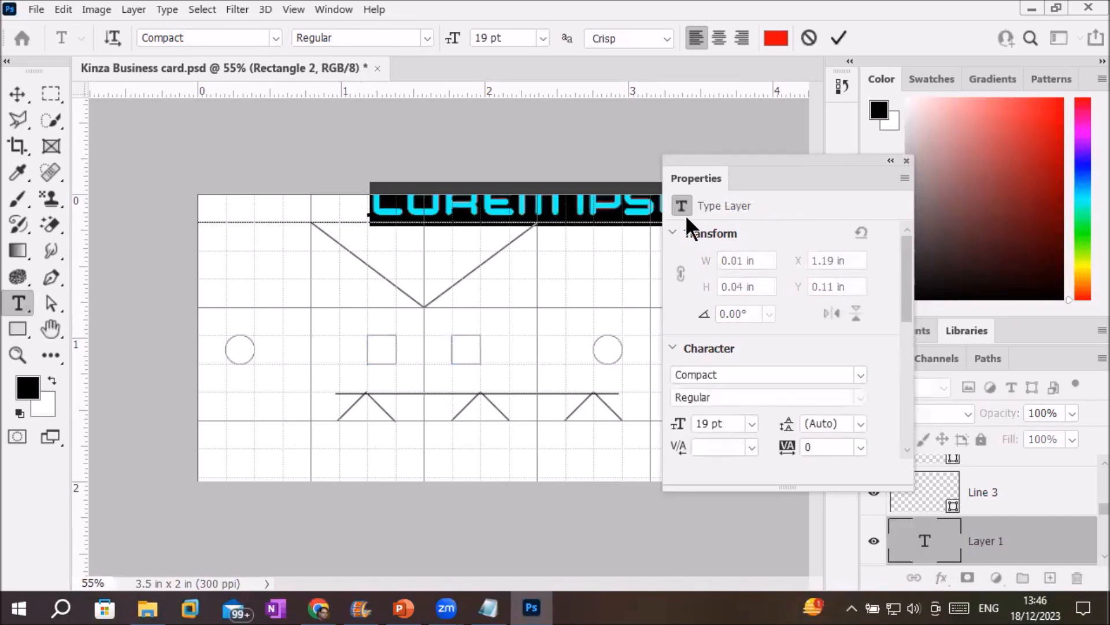
text(Kinz)
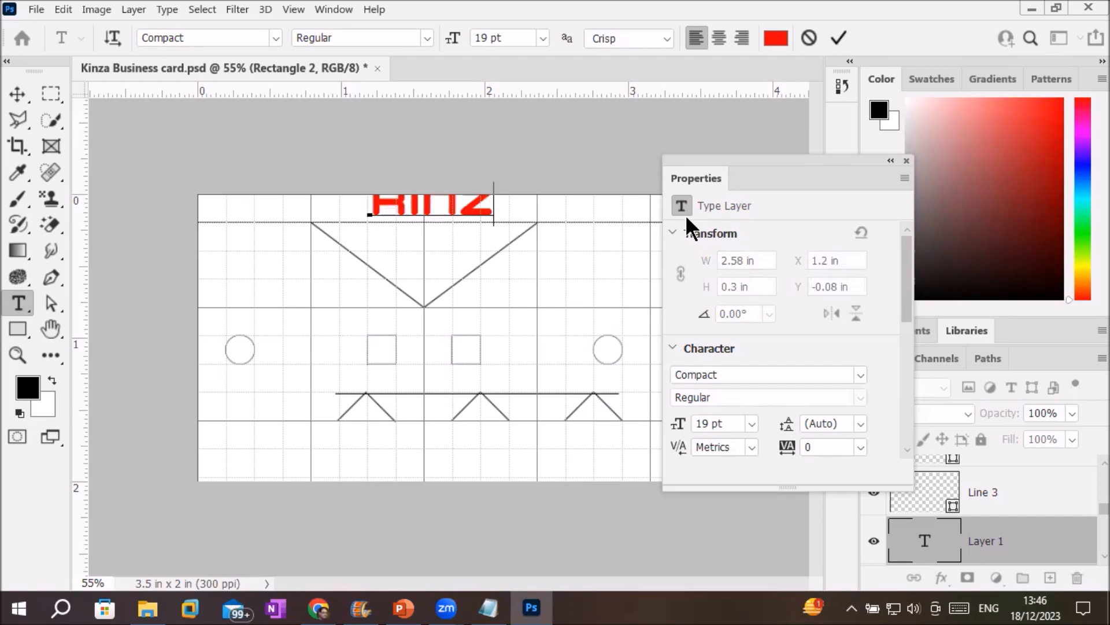
text(a)
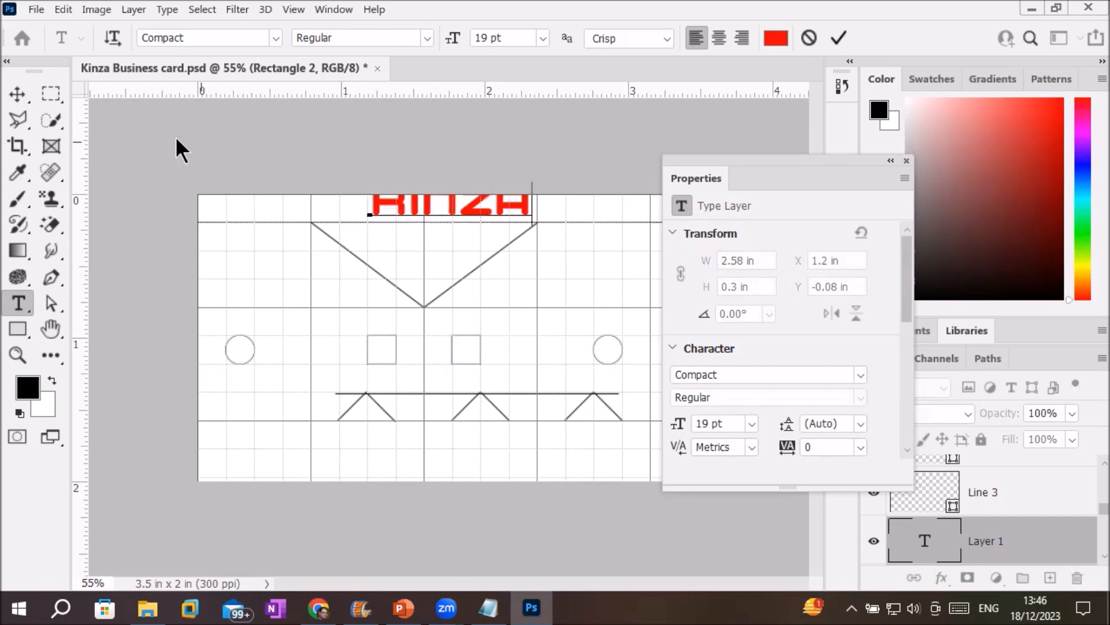
click(17, 94)
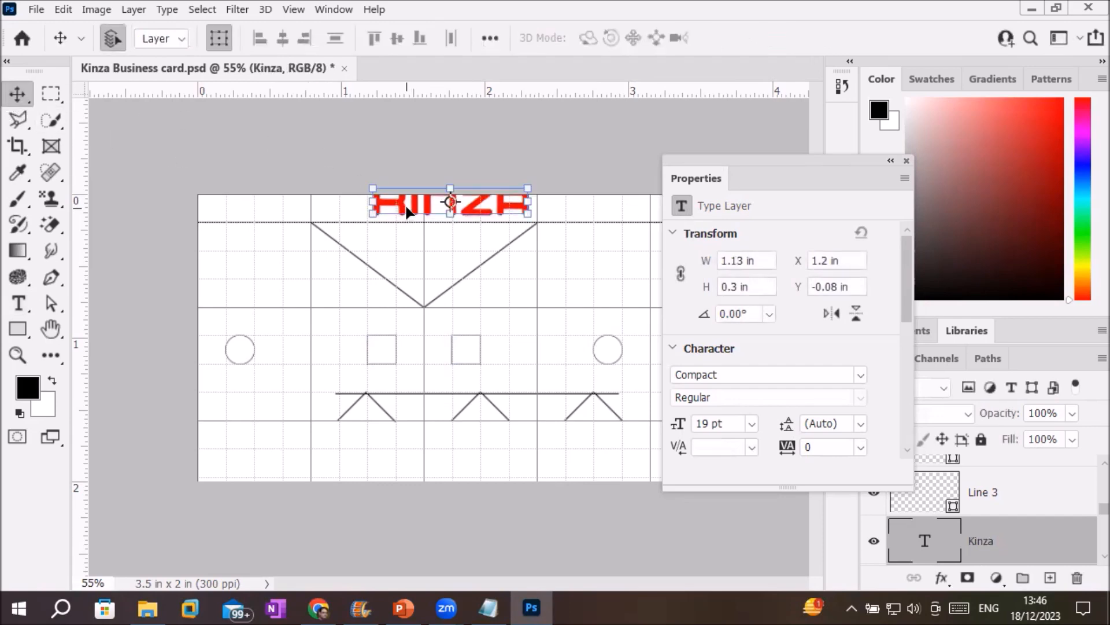
drag(407, 212, 380, 247)
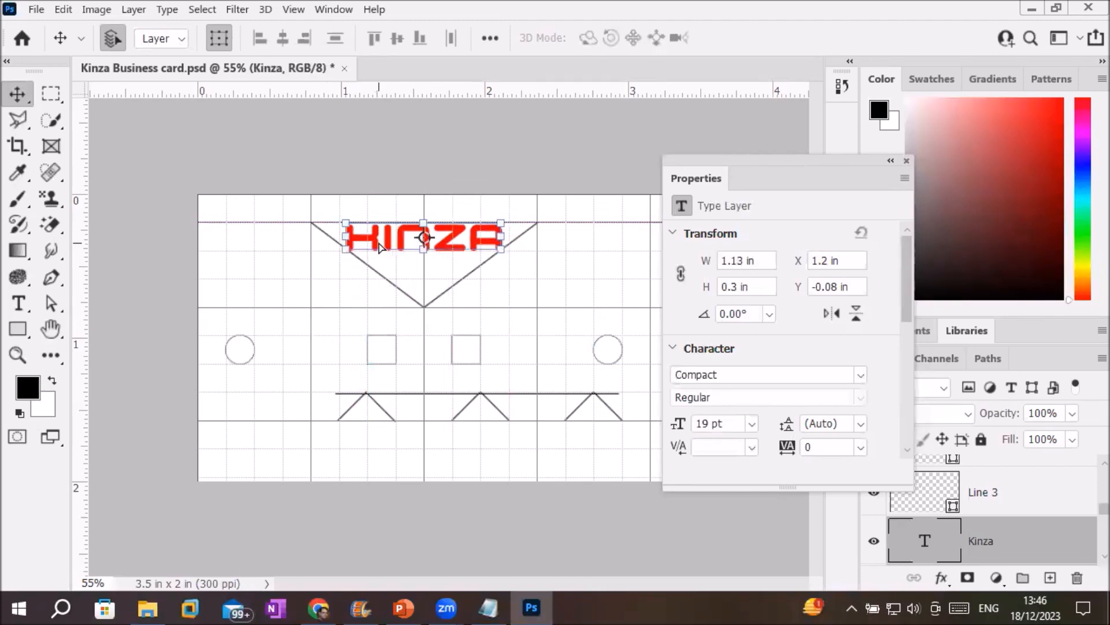
click(324, 291)
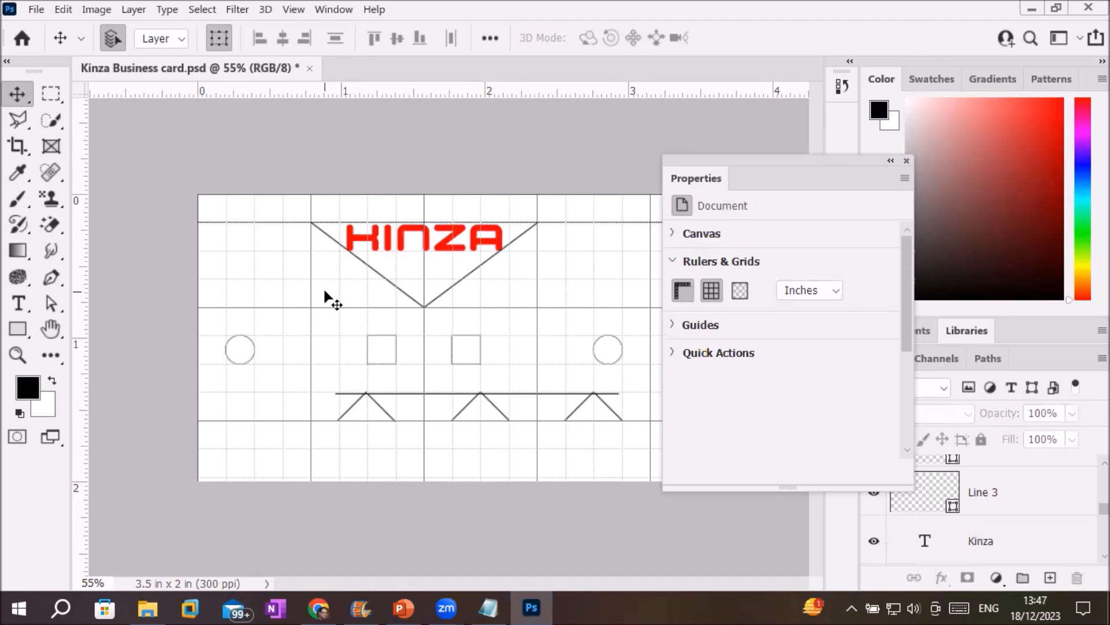
Toggle the grid several times, leaving it off, then expand the Guides section.
click(712, 291)
click(712, 291)
click(712, 290)
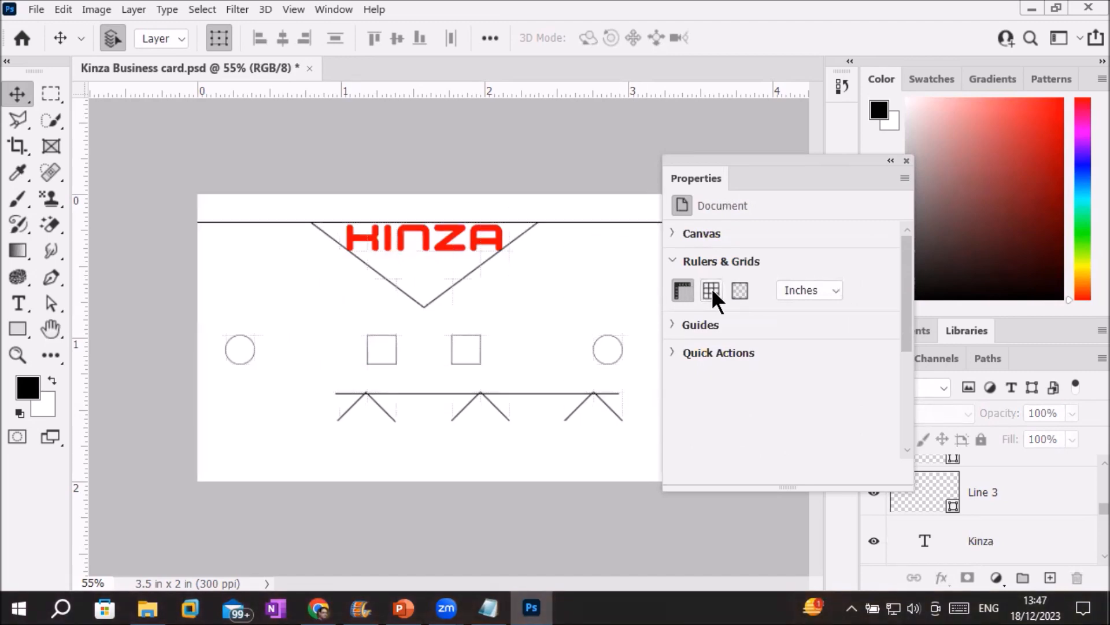
click(712, 290)
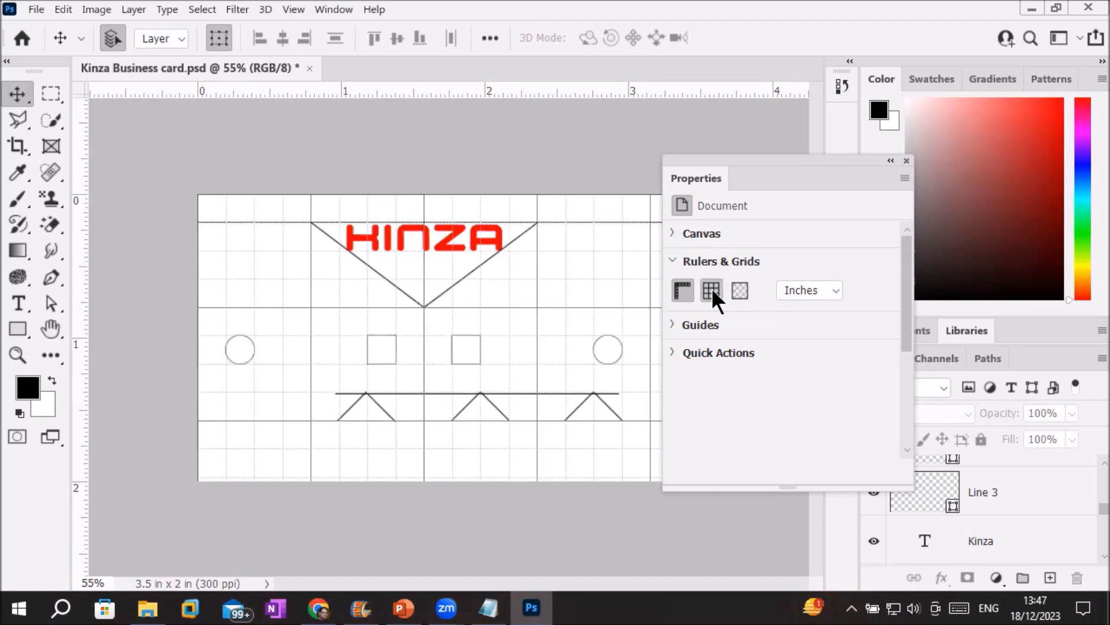
click(712, 290)
click(712, 290)
click(711, 290)
click(712, 291)
click(712, 291)
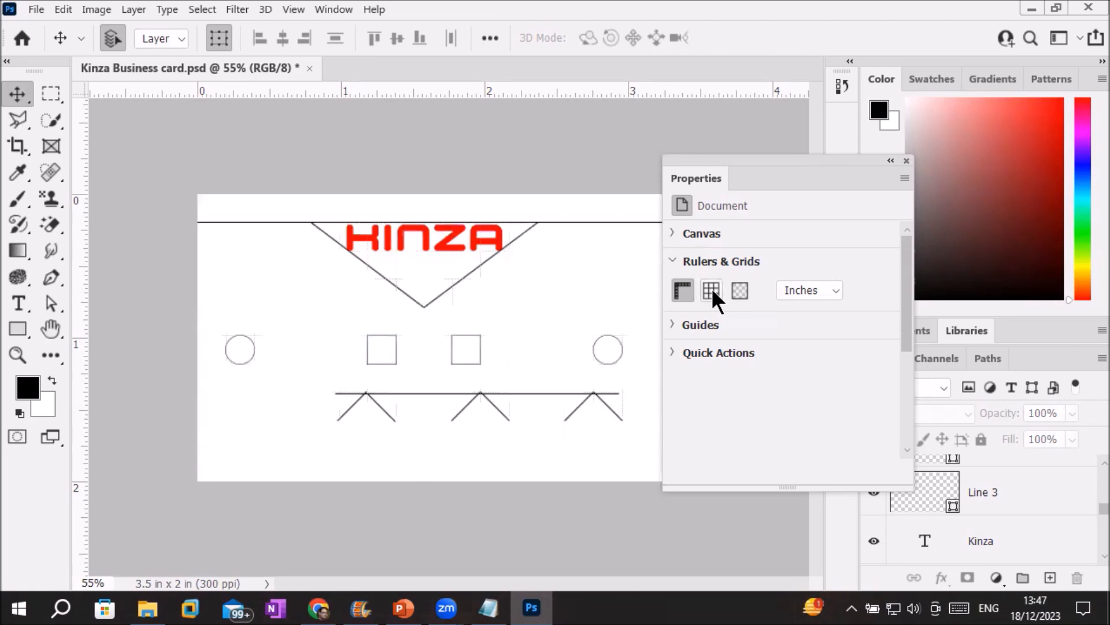
click(674, 326)
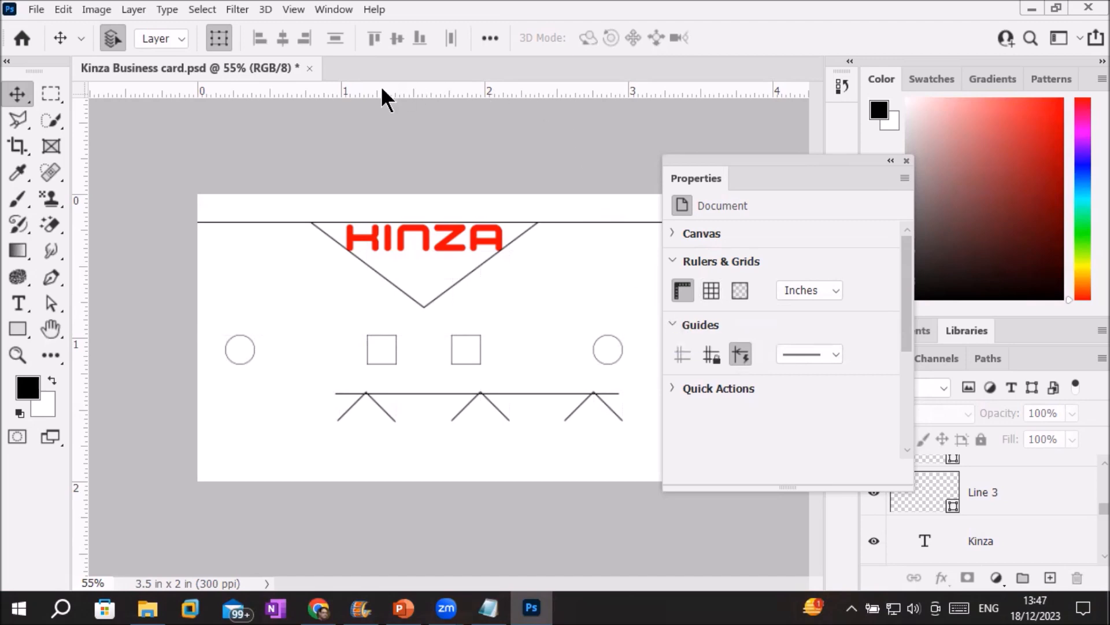
Drag guides from the rulers onto the card's top, bottom and side edges.
drag(423, 93, 432, 323)
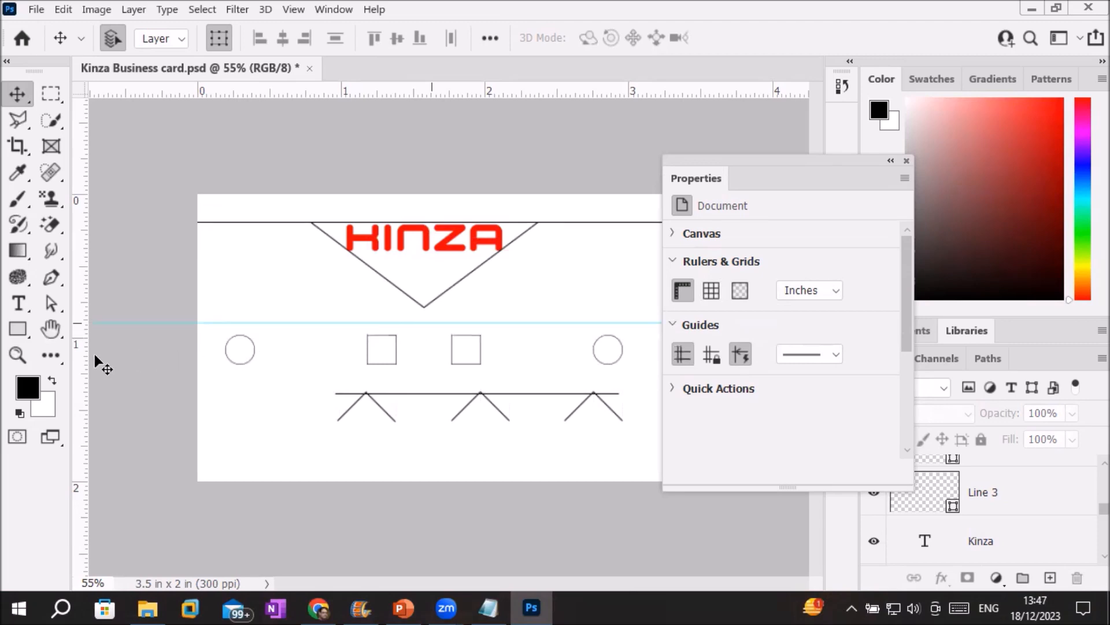
drag(297, 323, 314, 458)
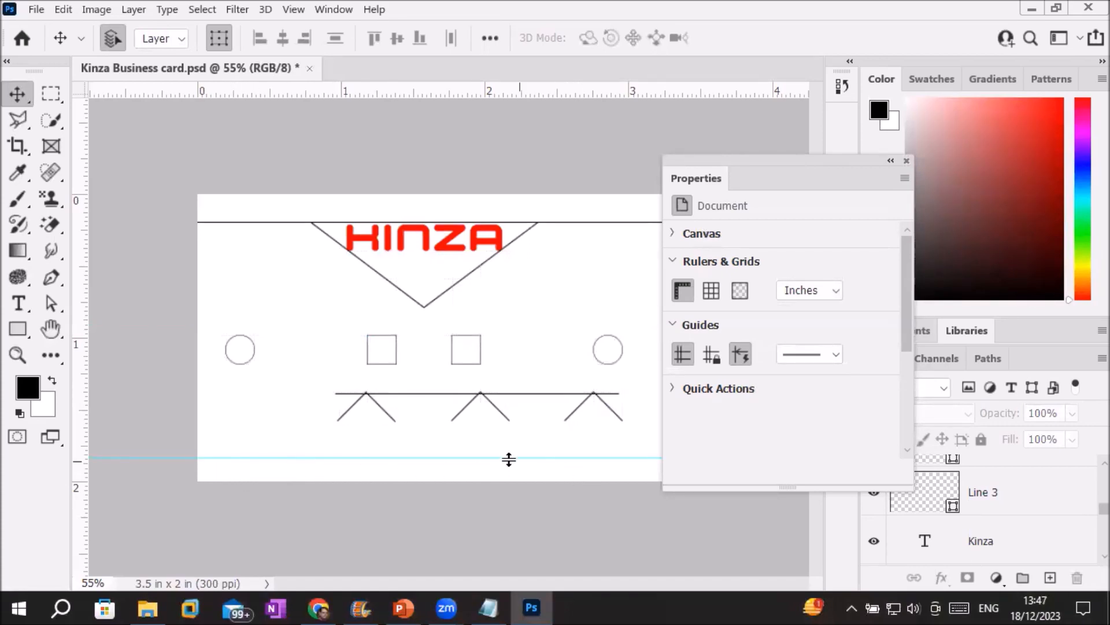
drag(354, 98, 385, 196)
drag(380, 93, 396, 479)
drag(84, 377, 197, 375)
drag(87, 398, 634, 397)
Inset the side guides as margins and raise a lower guide to Y 1.758 in, marking a text band.
drag(726, 156, 799, 266)
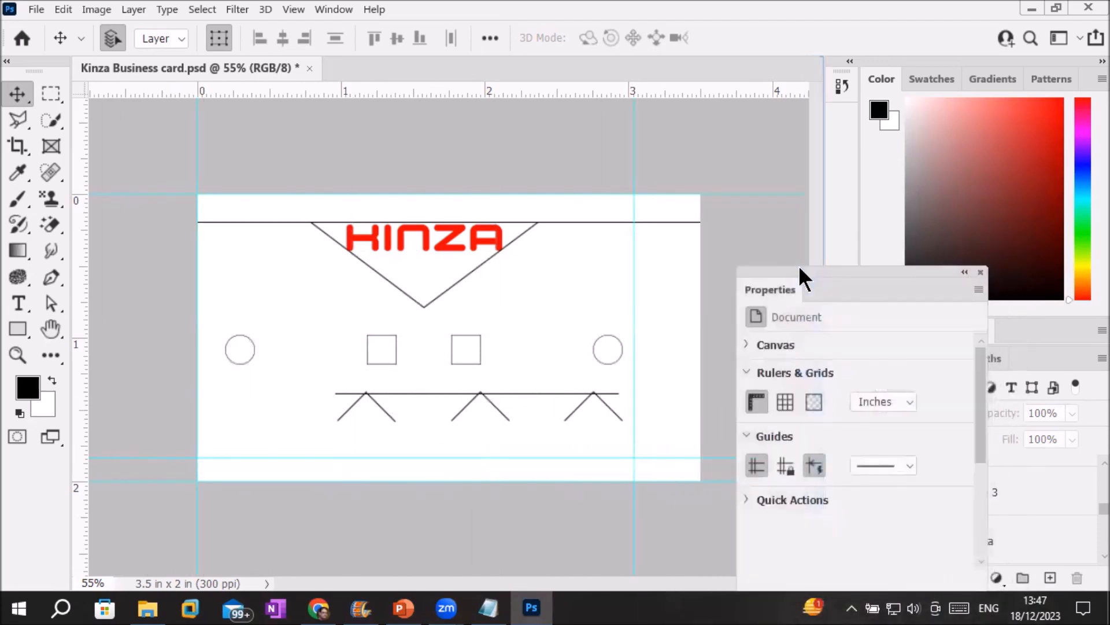
drag(635, 156, 694, 169)
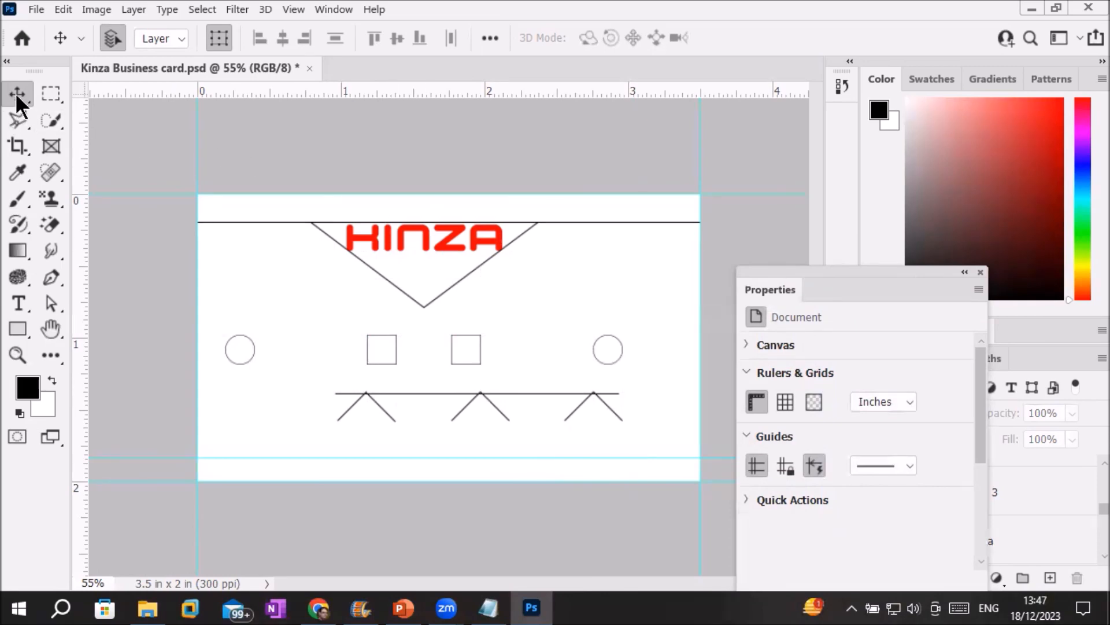
drag(198, 138, 282, 149)
drag(698, 157, 687, 162)
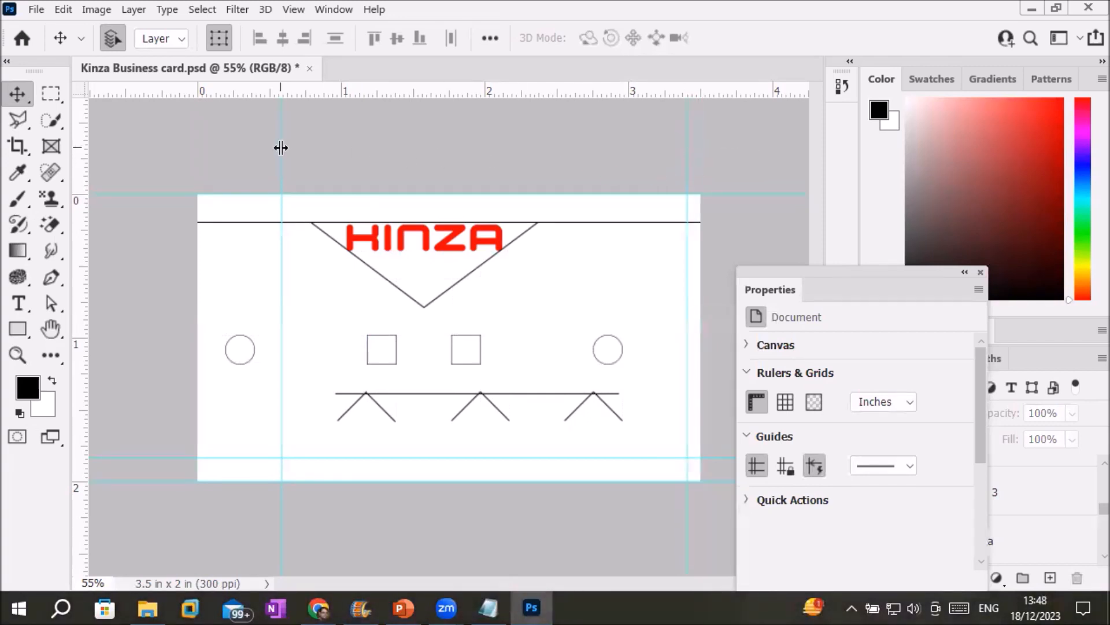
drag(280, 148, 210, 172)
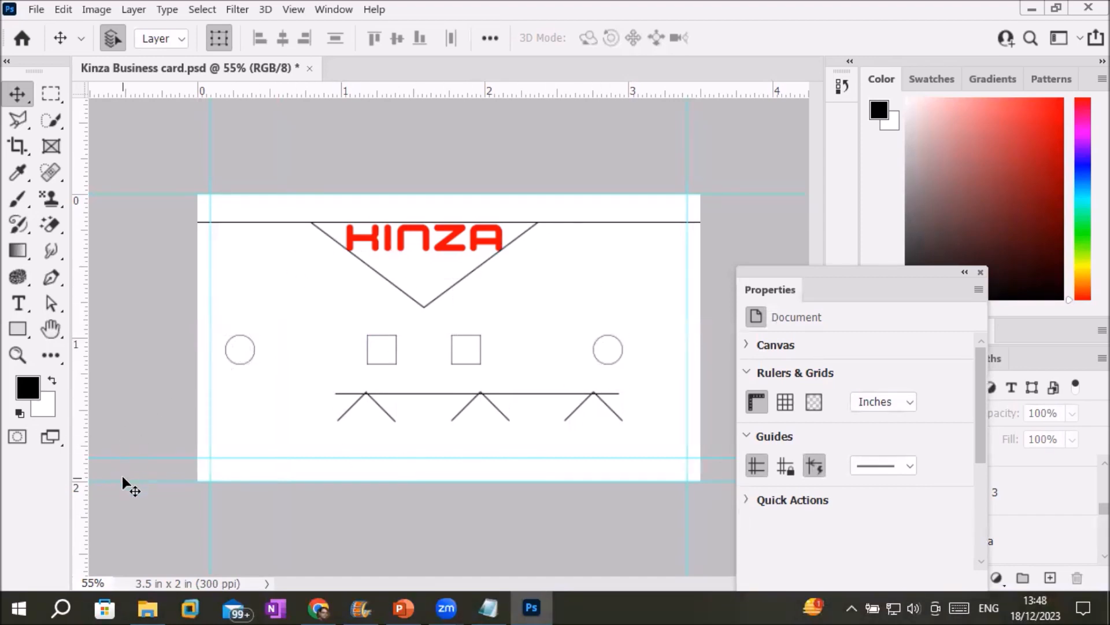
drag(126, 480, 131, 473)
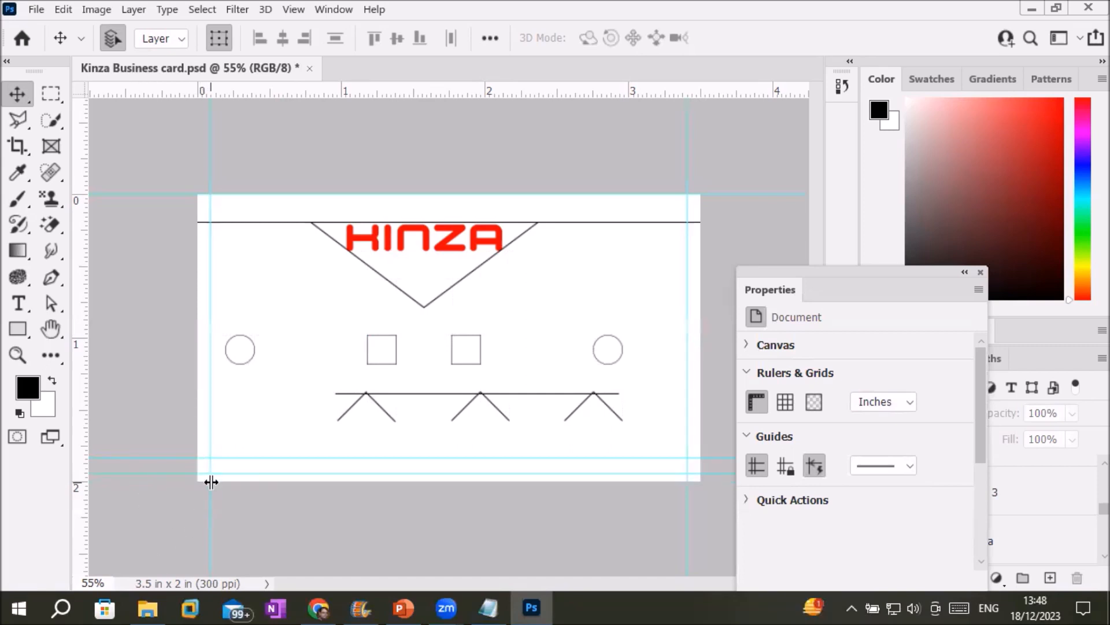
drag(377, 457, 384, 446)
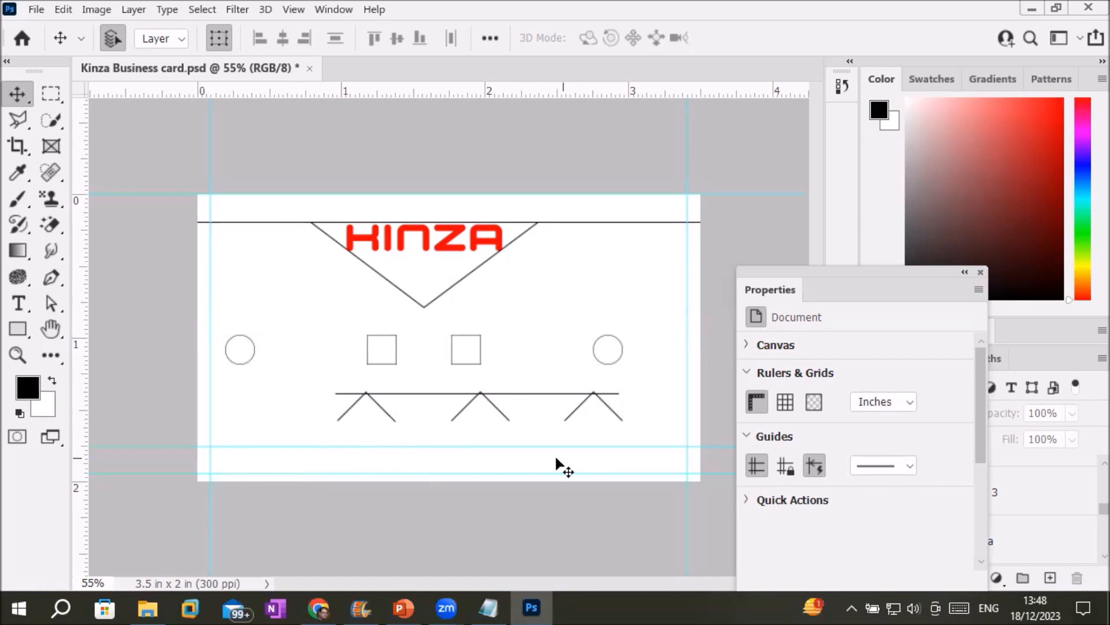
click(18, 303)
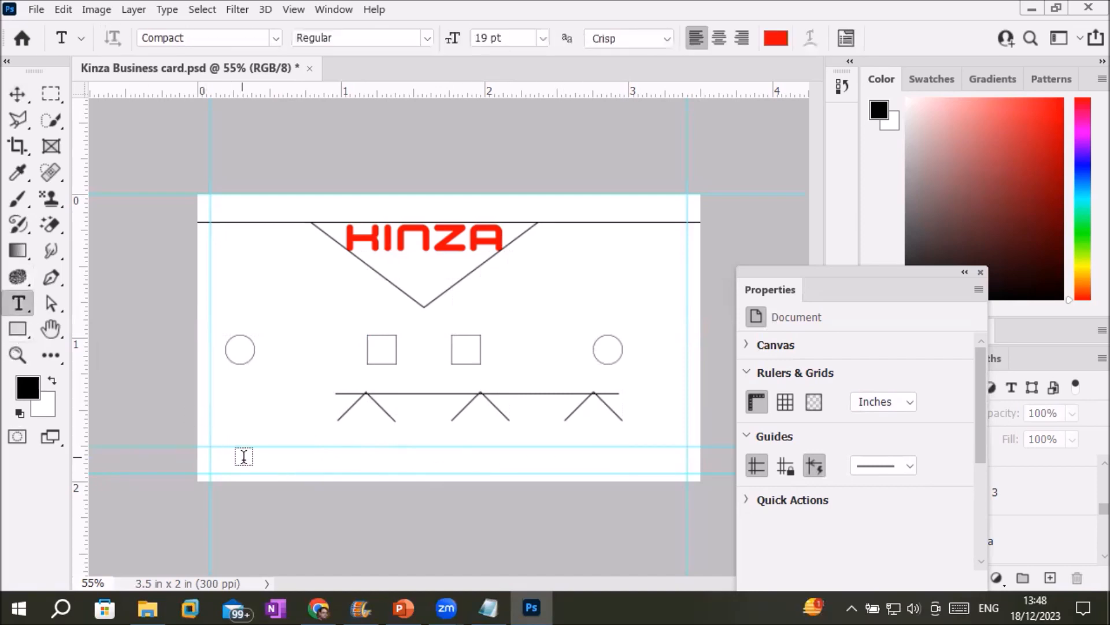
click(248, 461)
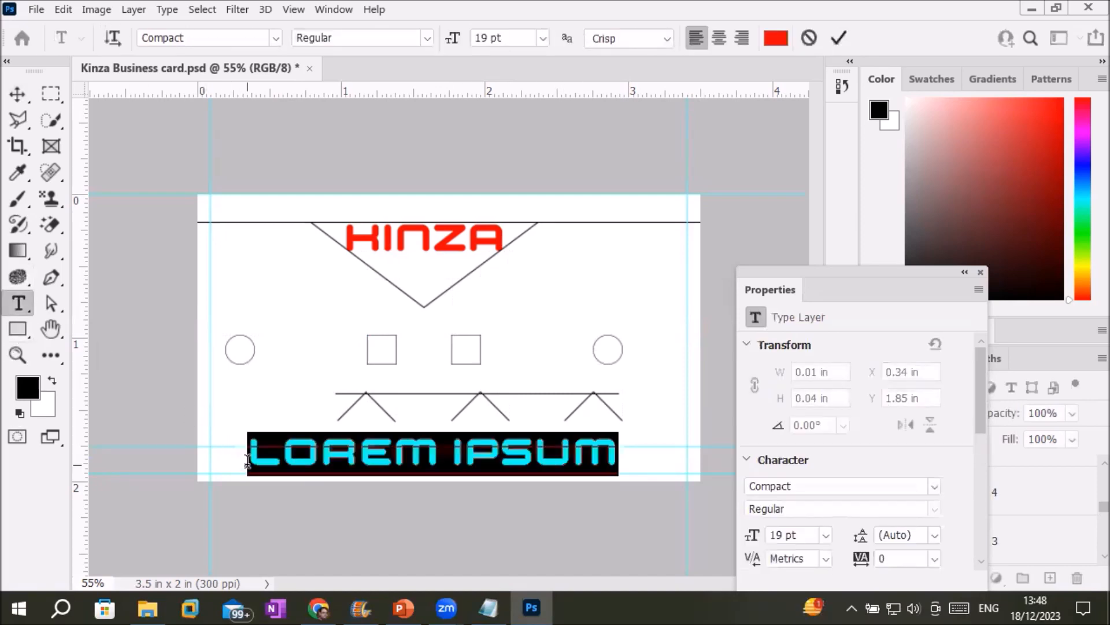
text(www)
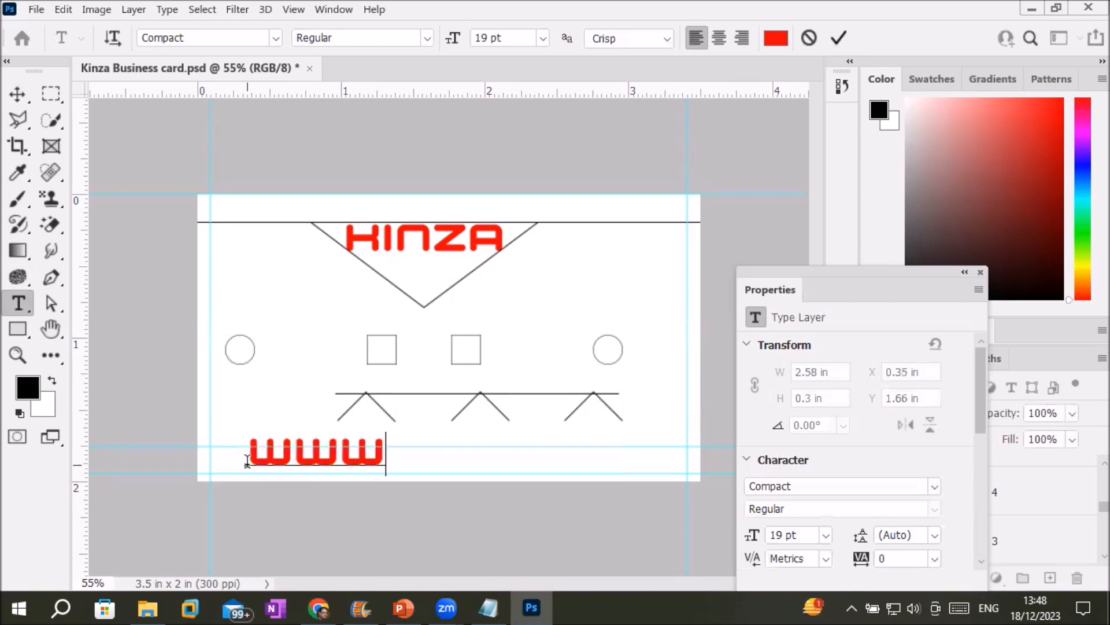
text(.school.)
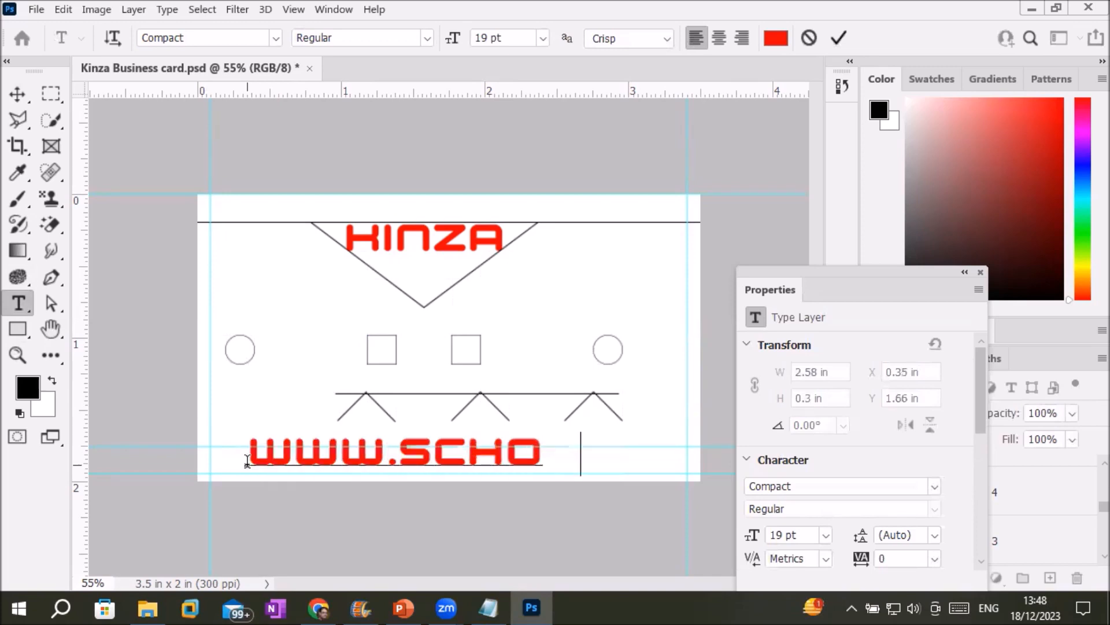
text(co)
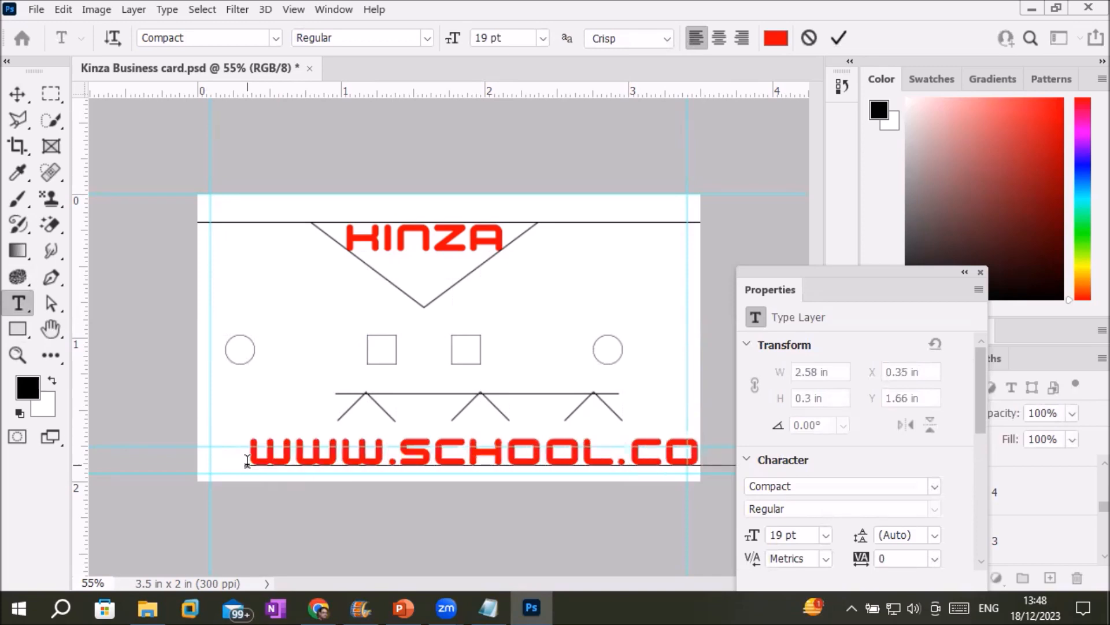
Set the website text to 8 pt and move it to the bottom-left margin.
triple_click(408, 447)
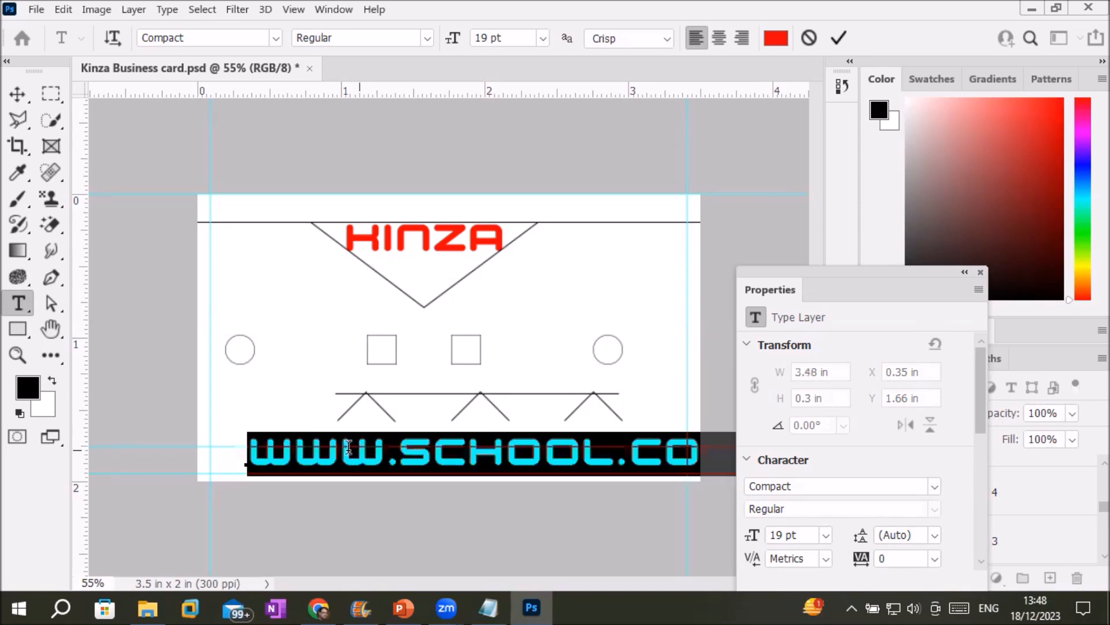
click(386, 449)
drag(251, 448, 721, 448)
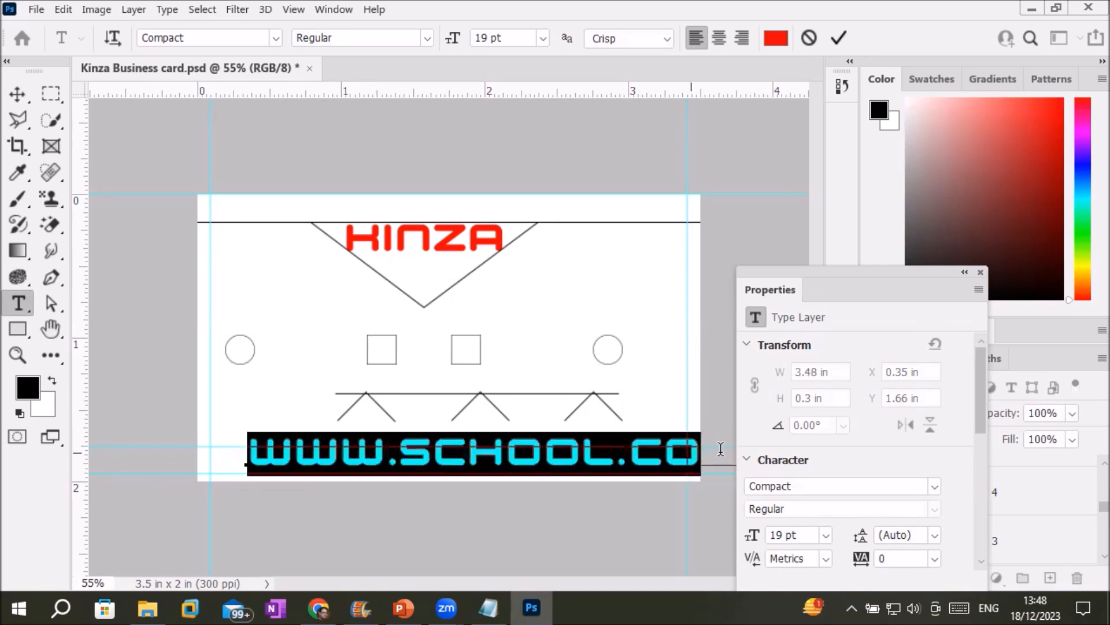
click(421, 448)
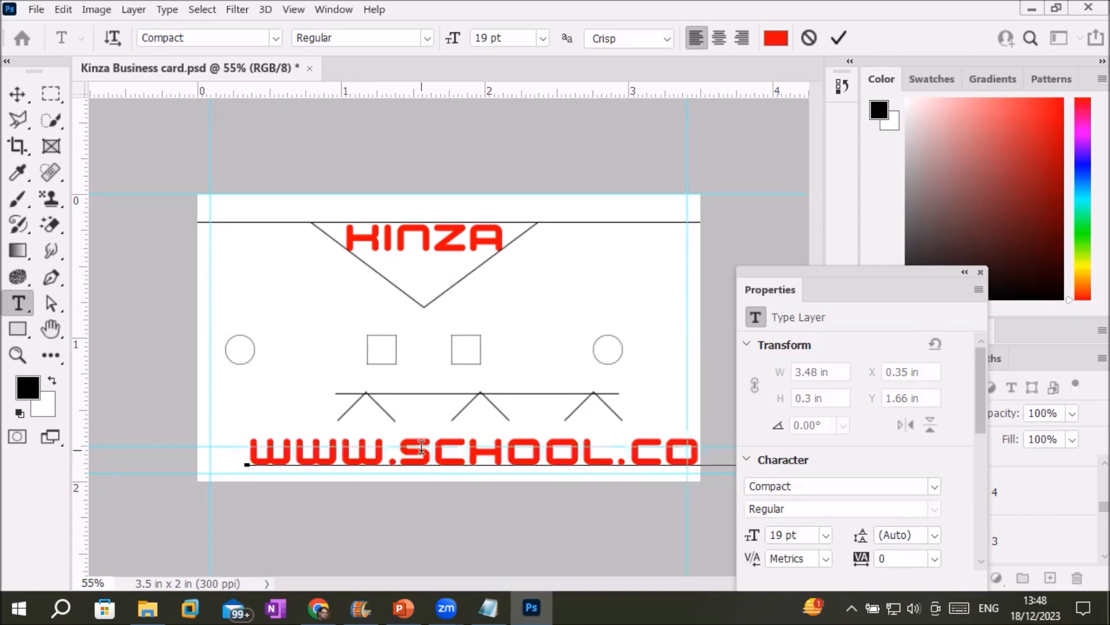
triple_click(421, 448)
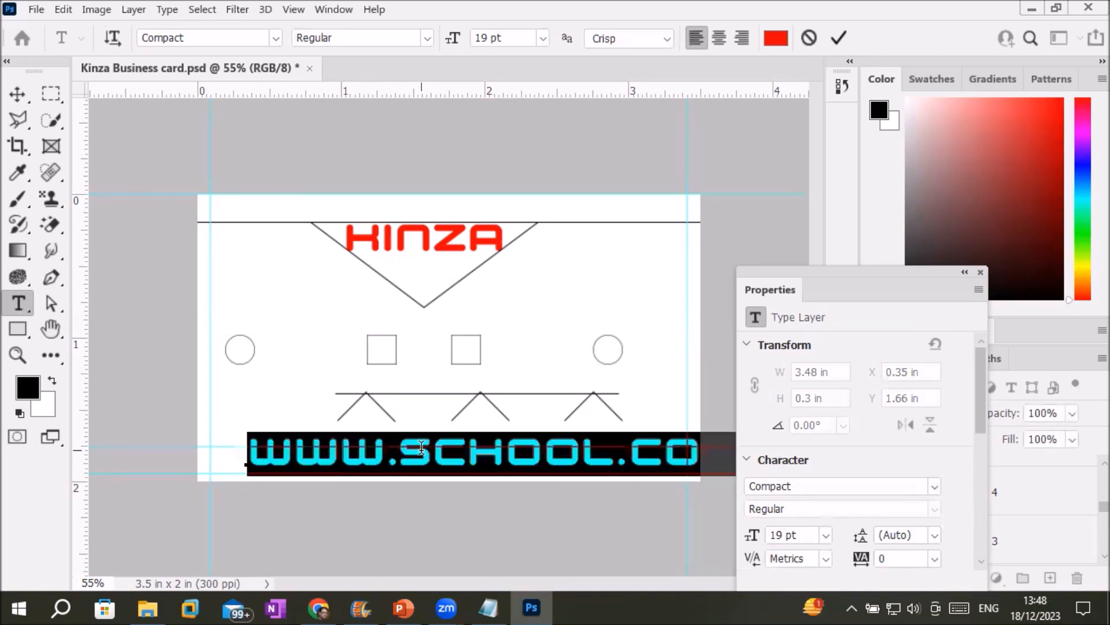
click(542, 38)
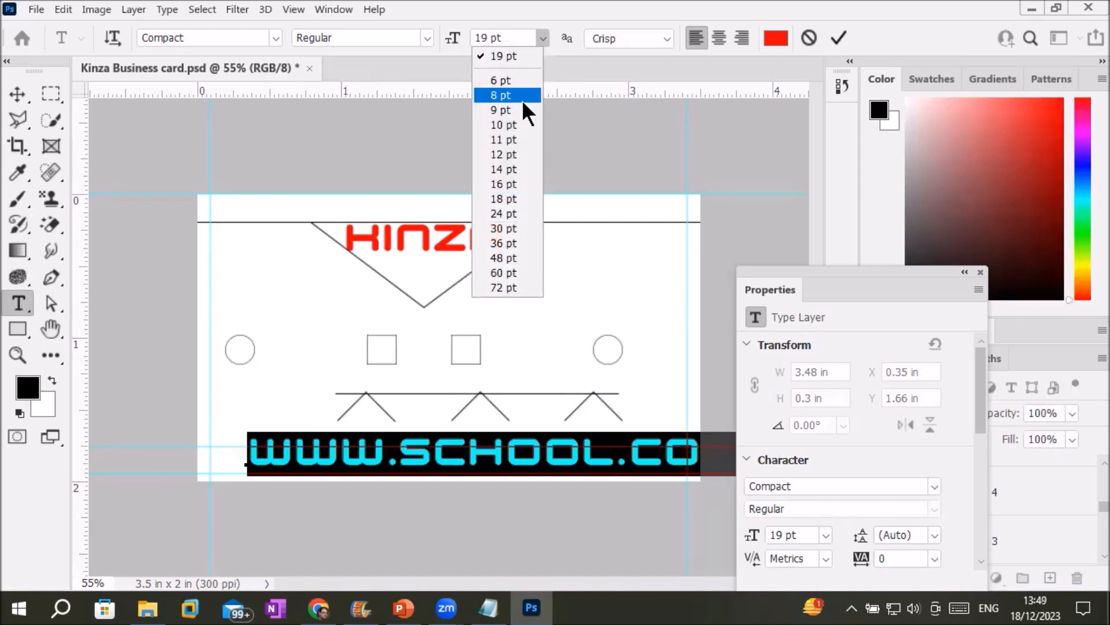
click(509, 154)
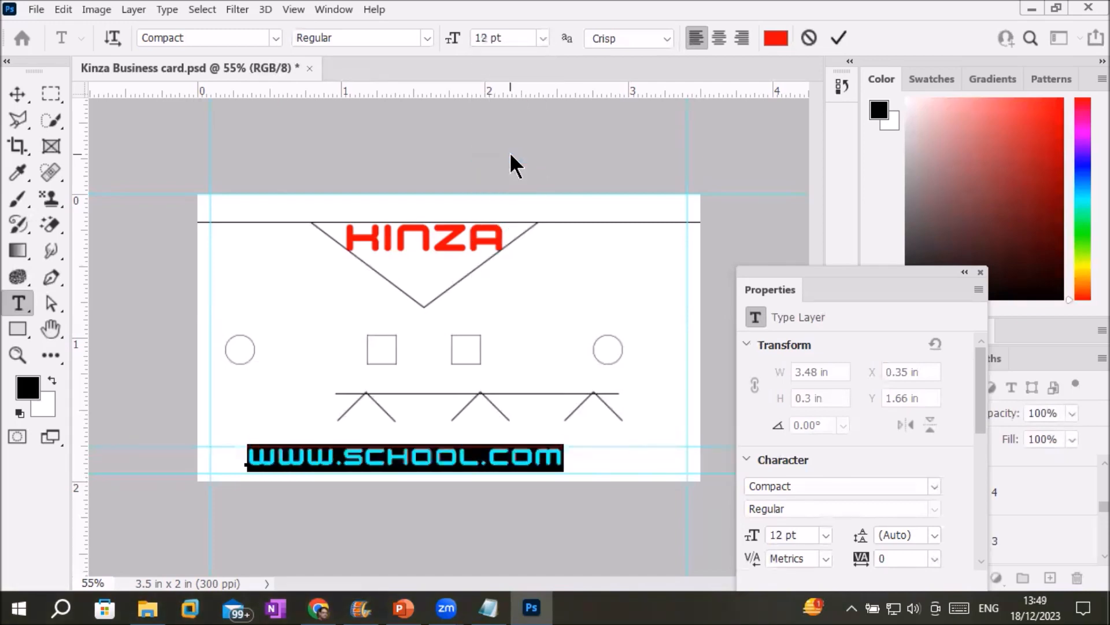
click(543, 37)
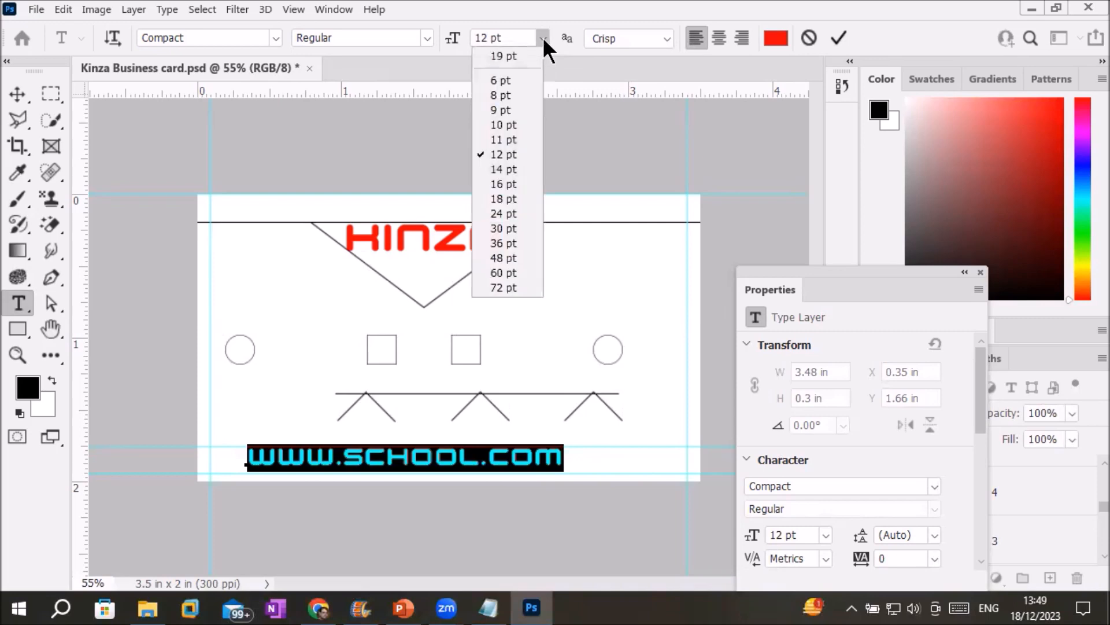
click(531, 92)
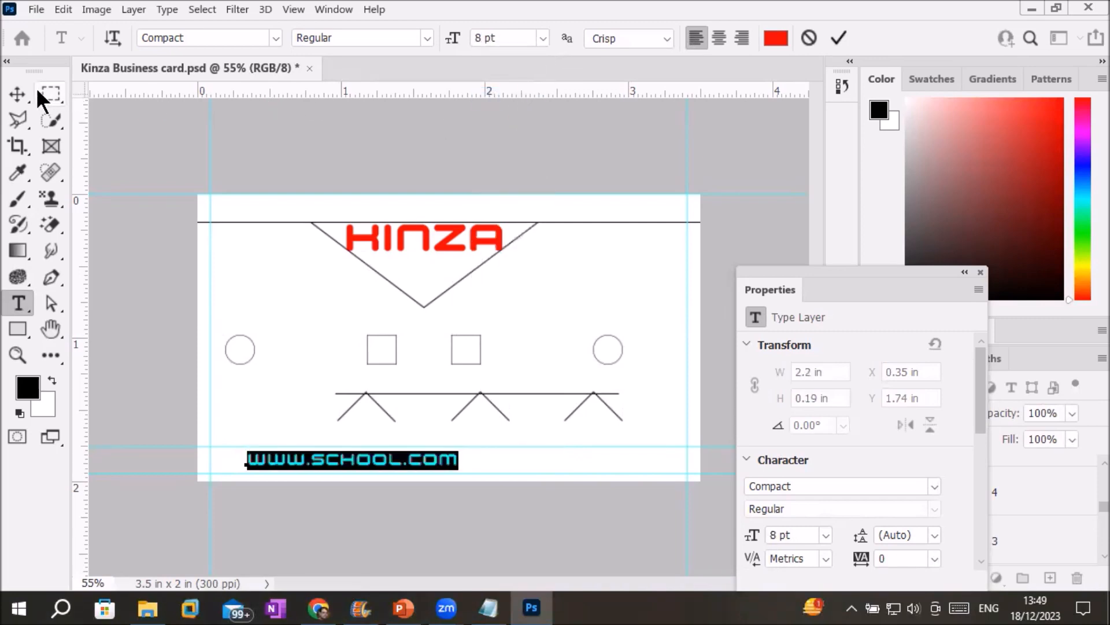
click(18, 95)
drag(288, 469, 256, 470)
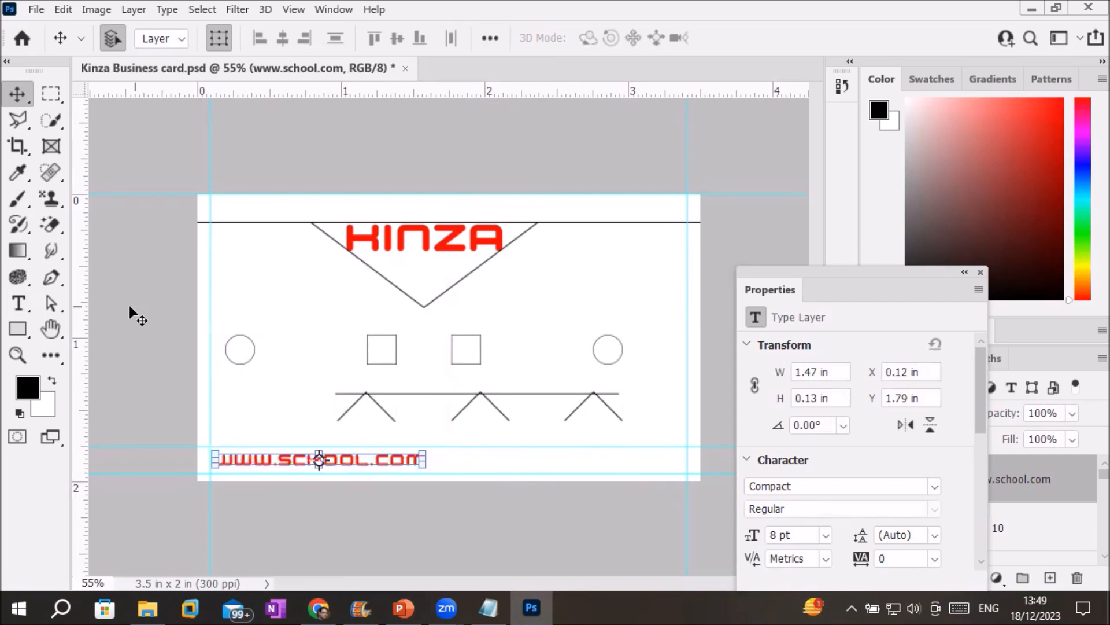
Type the card's phone number at the bottom right and drag it level with the website text.
click(19, 301)
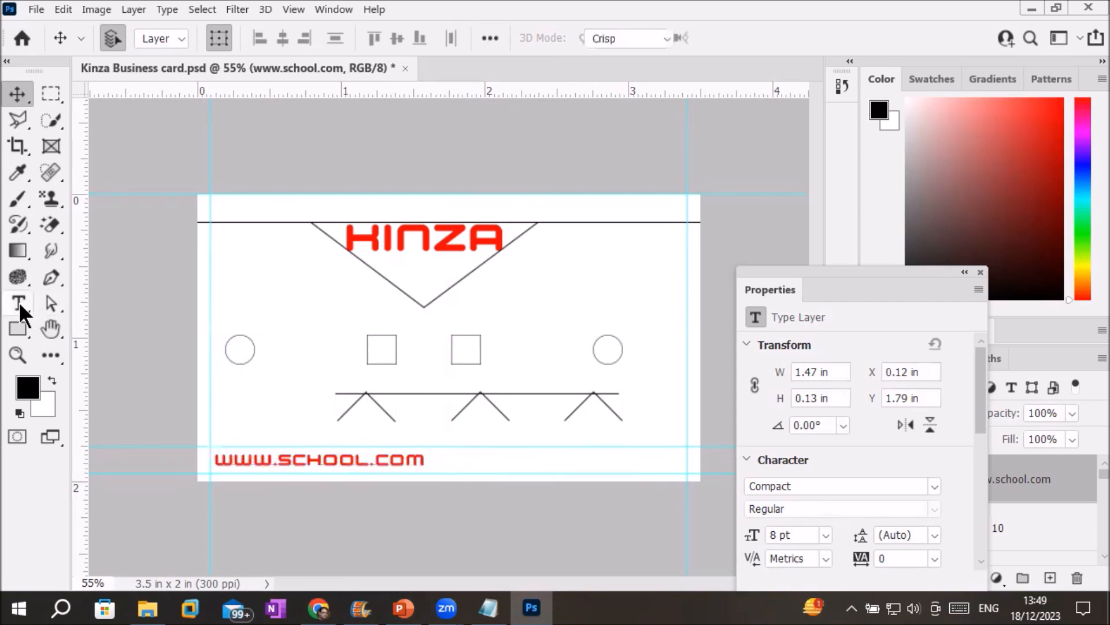
click(519, 459)
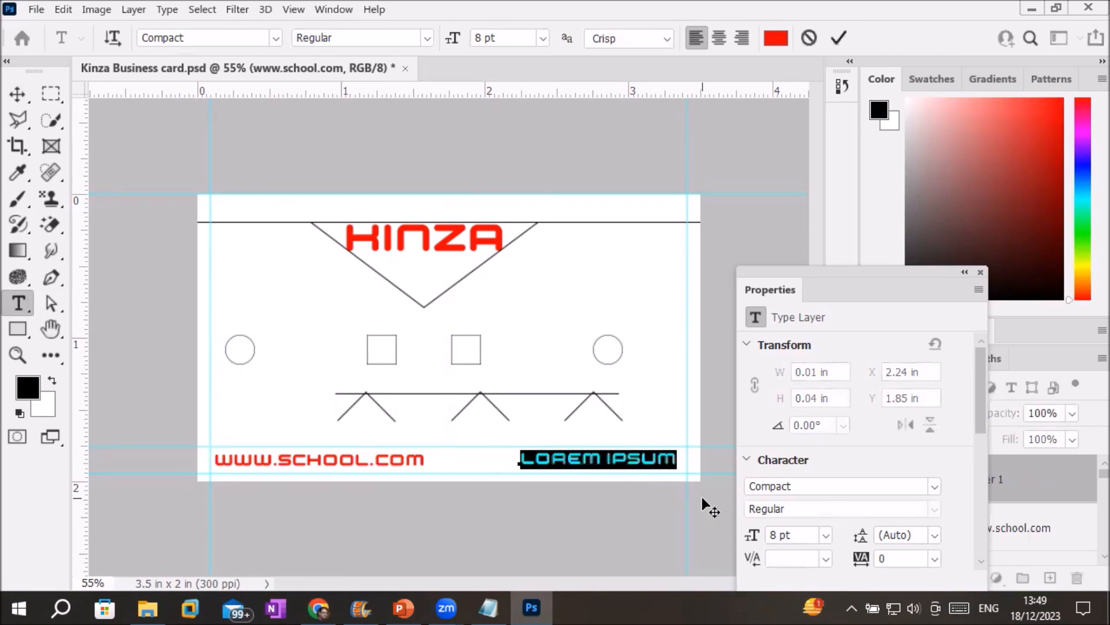
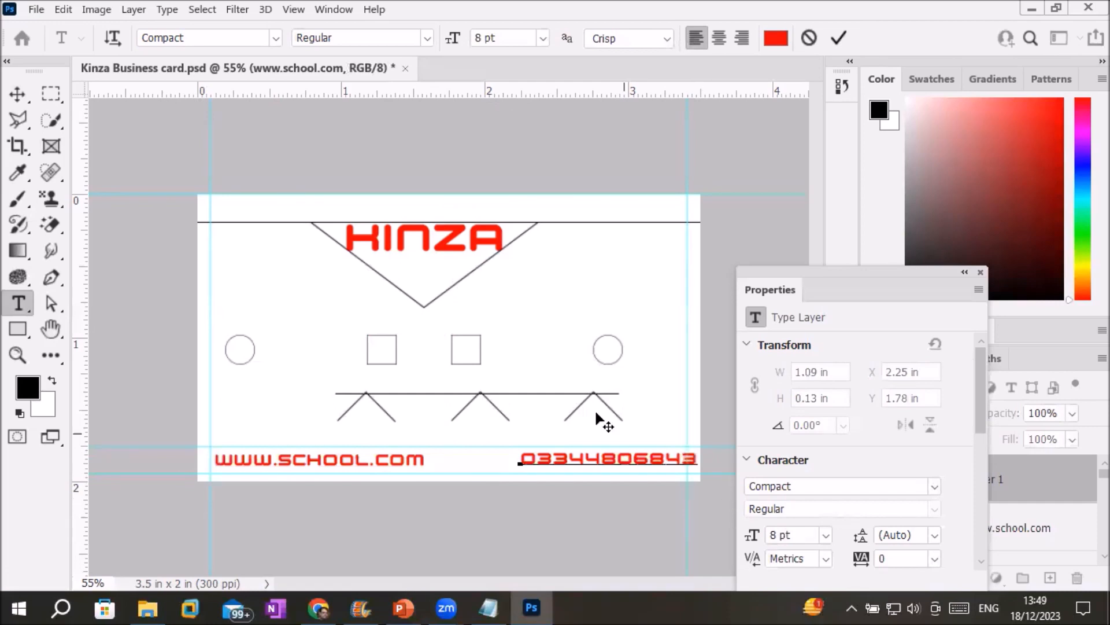
click(18, 94)
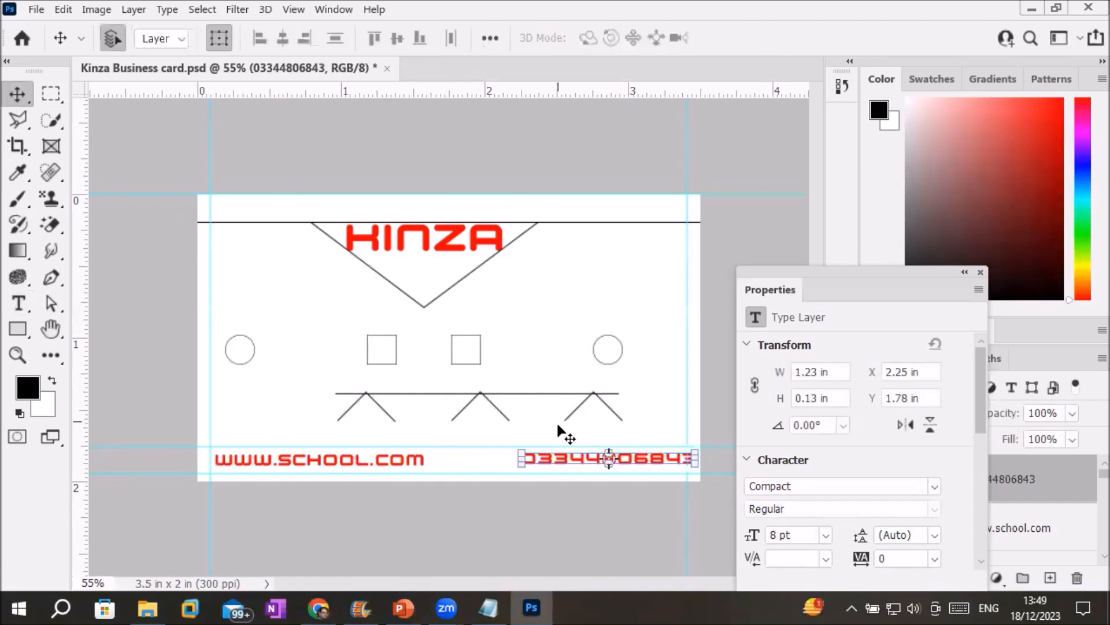
drag(564, 465, 540, 465)
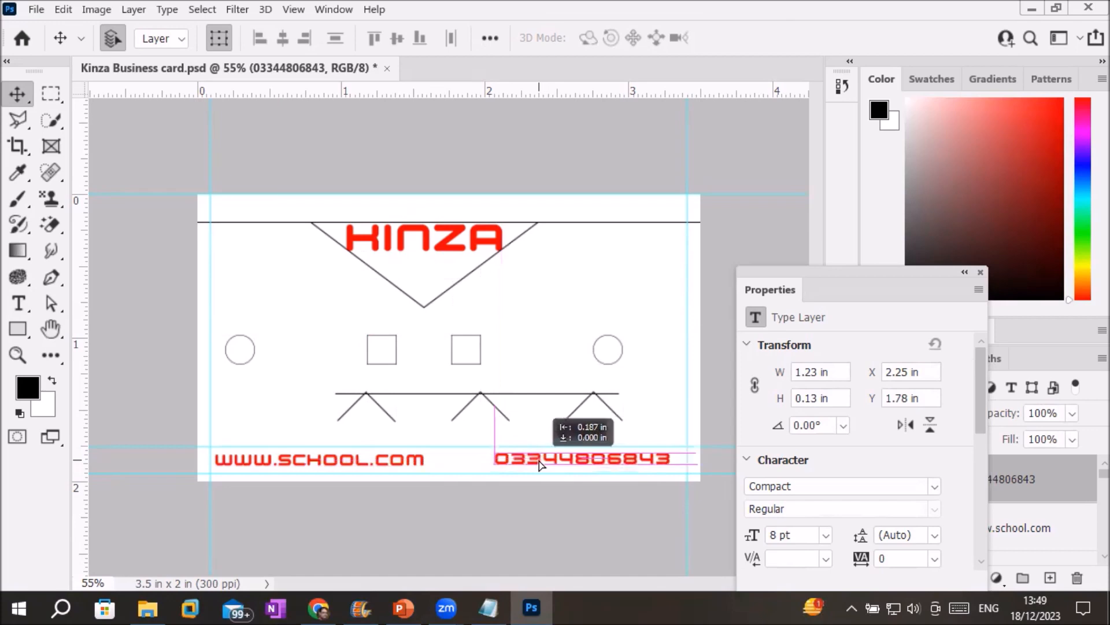
mouse_move(540, 464)
mouse_down()
mouse_move(551, 466)
mouse_move(411, 467)
mouse_move(493, 467)
mouse_move(565, 319)
mouse_move(568, 337)
mouse_move(405, 325)
mouse_move(440, 329)
mouse_move(358, 348)
mouse_move(378, 405)
mouse_move(404, 418)
mouse_move(405, 448)
mouse_move(304, 445)
mouse_move(261, 403)
mouse_move(470, 471)
mouse_move(548, 474)
mouse_move(530, 460)
mouse_up()
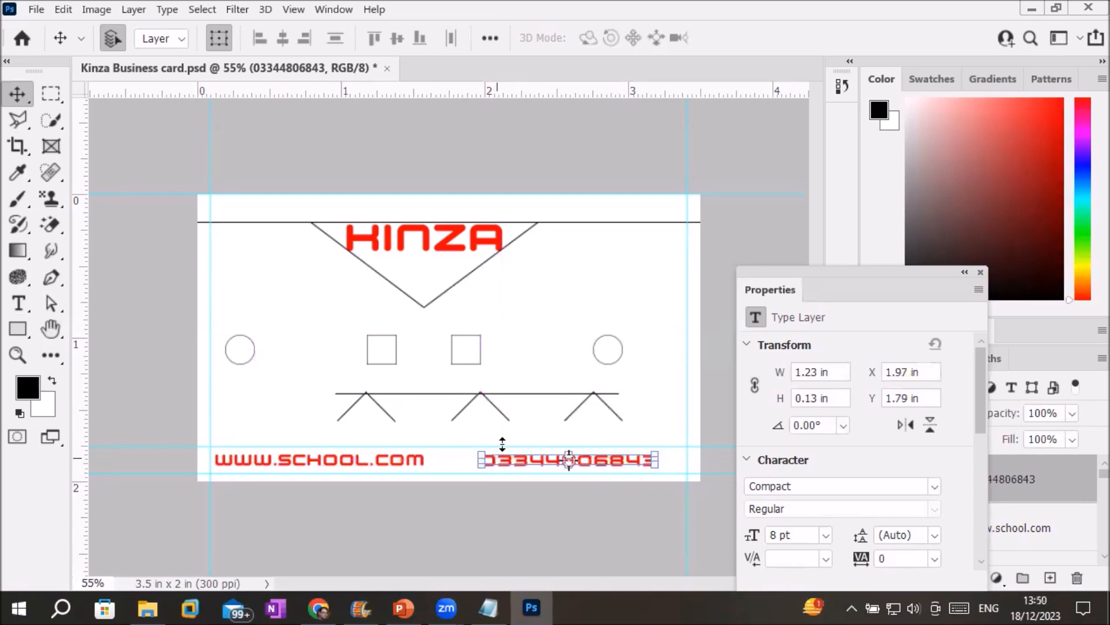
key(alt+v)
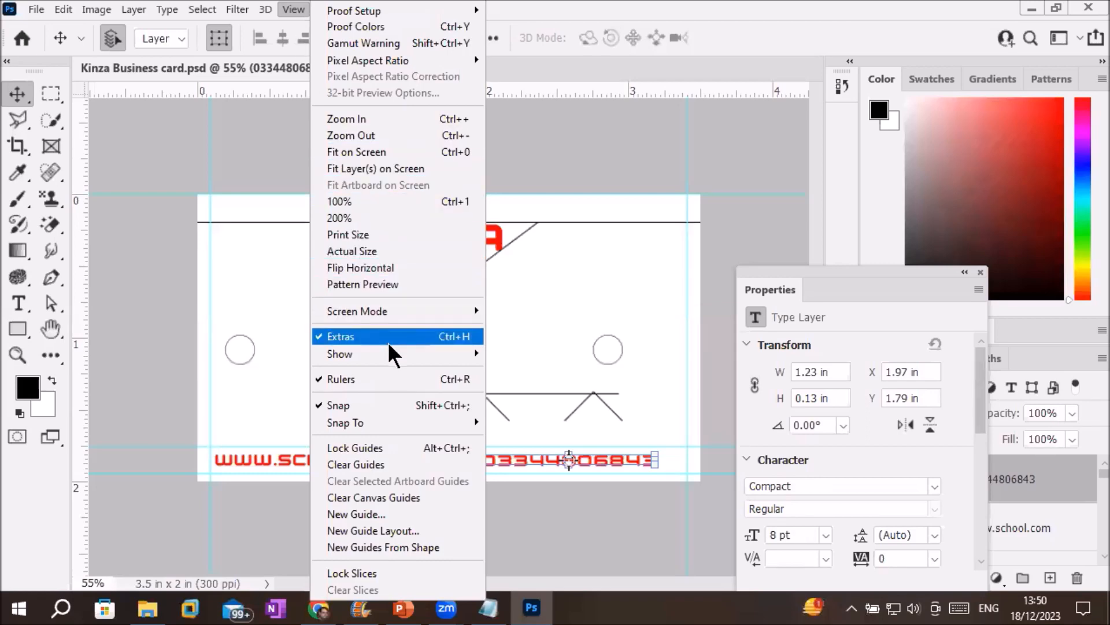
Hide the guides through View > Show, then turn the canvas guides back on.
mouse_move(394, 364)
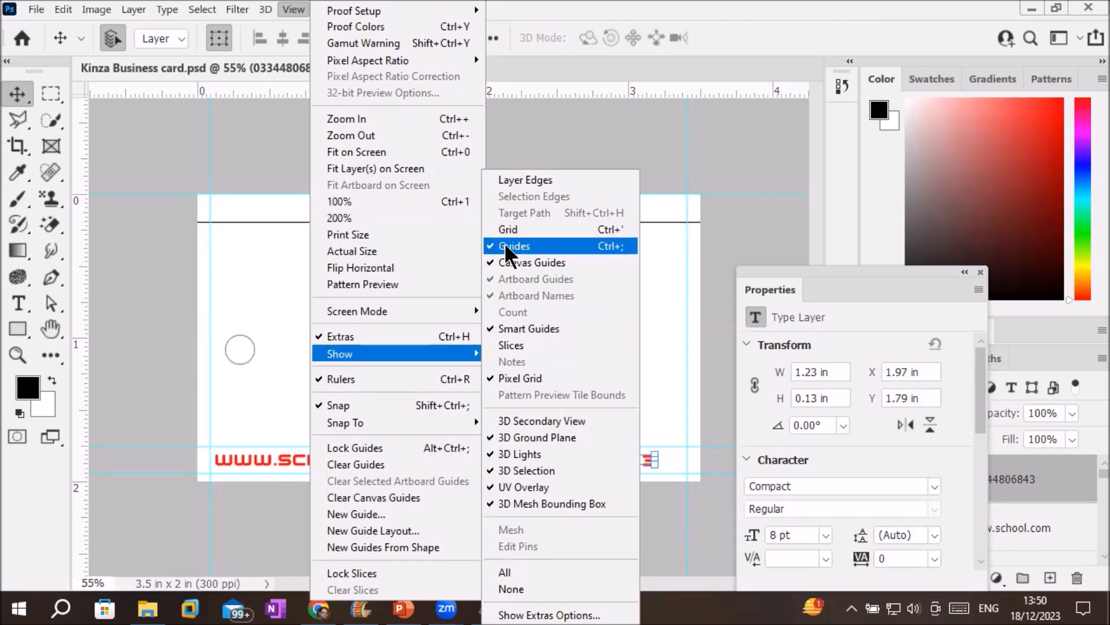
click(505, 246)
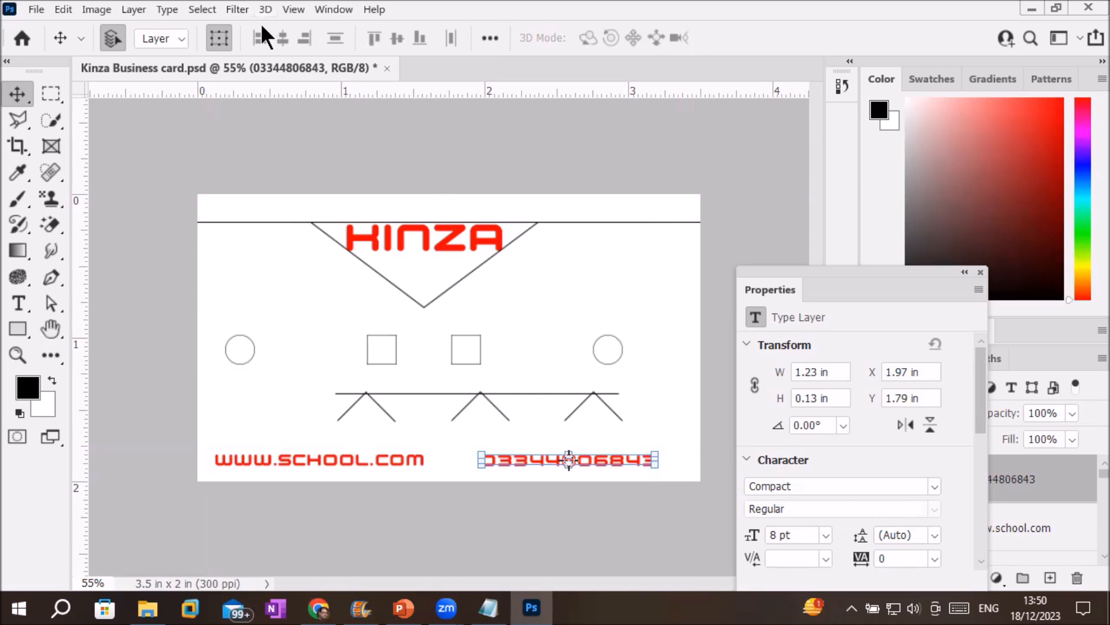
click(293, 9)
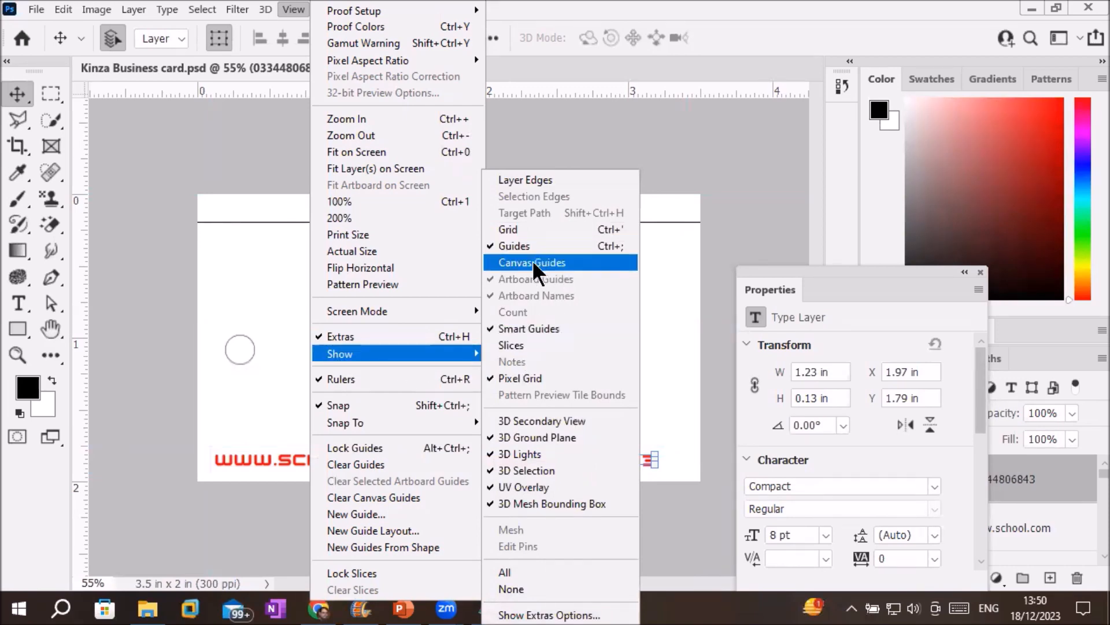
click(532, 261)
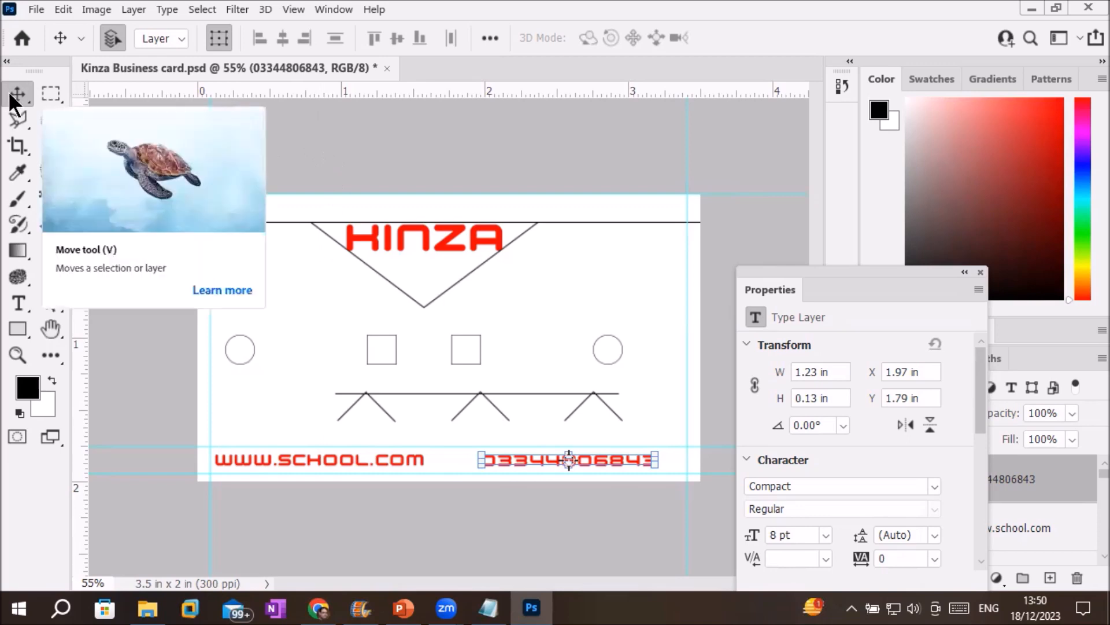
Select the KINZA title layer and change its font size to 18 pt in Properties.
click(490, 128)
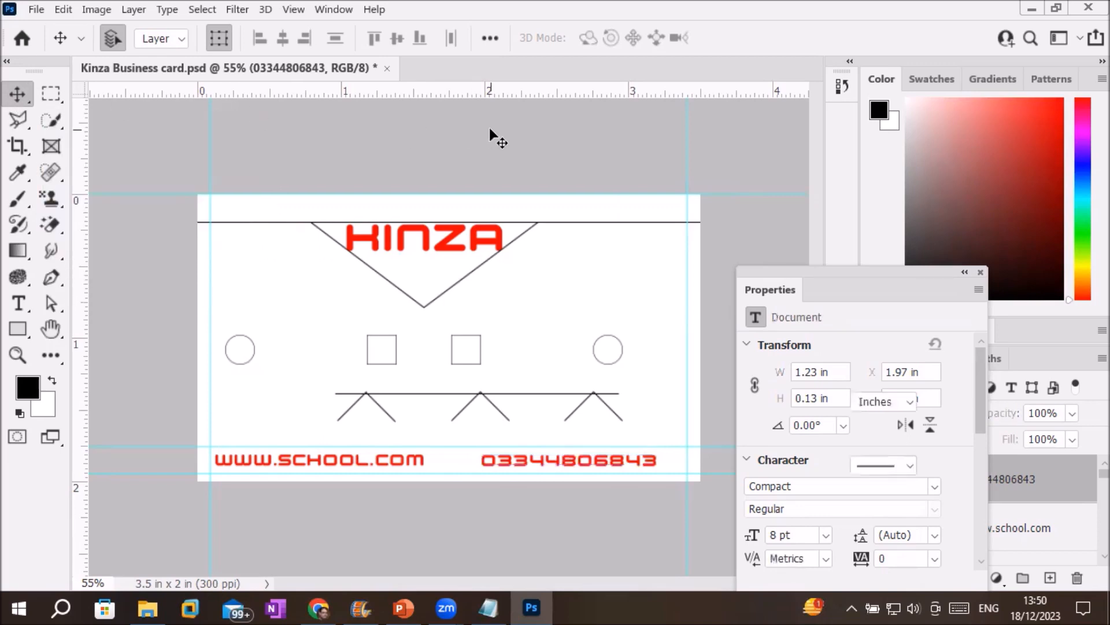
drag(803, 277, 756, 150)
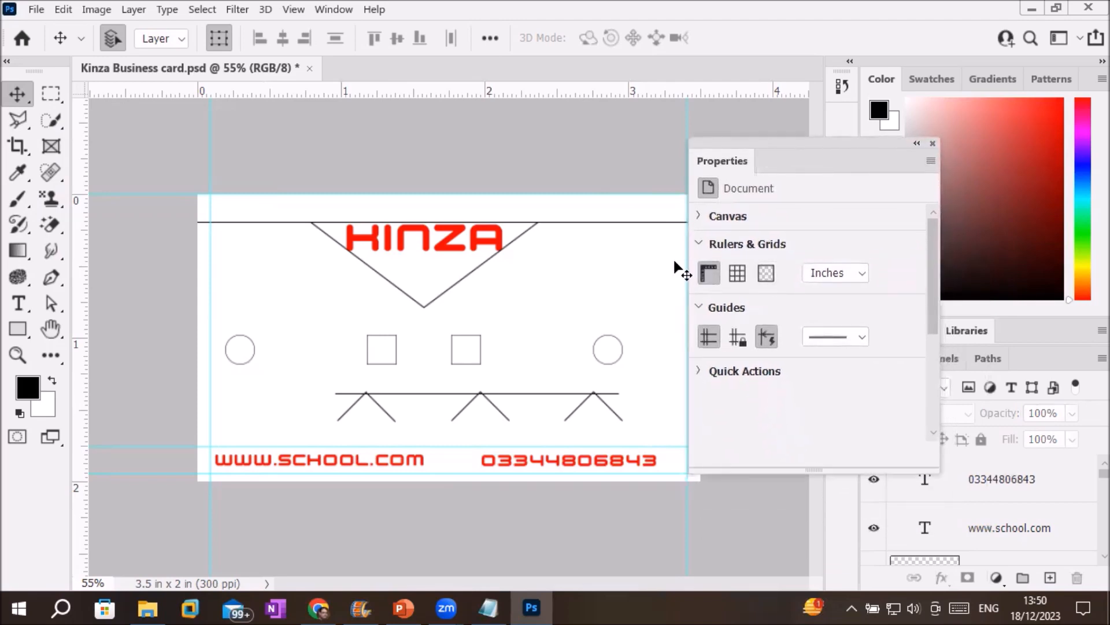
click(489, 247)
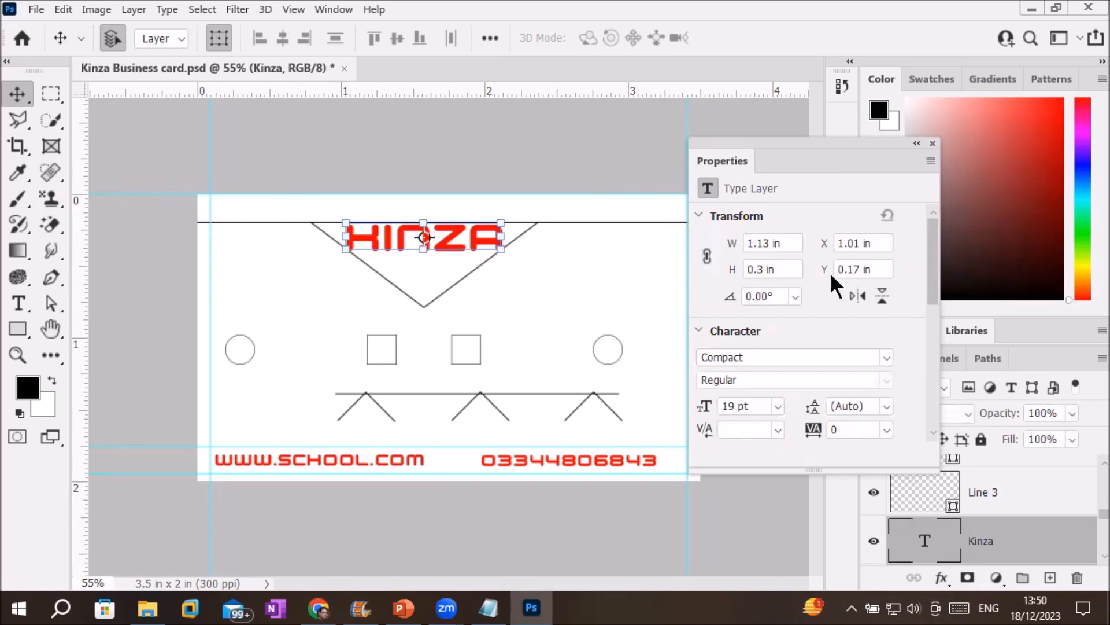
click(776, 406)
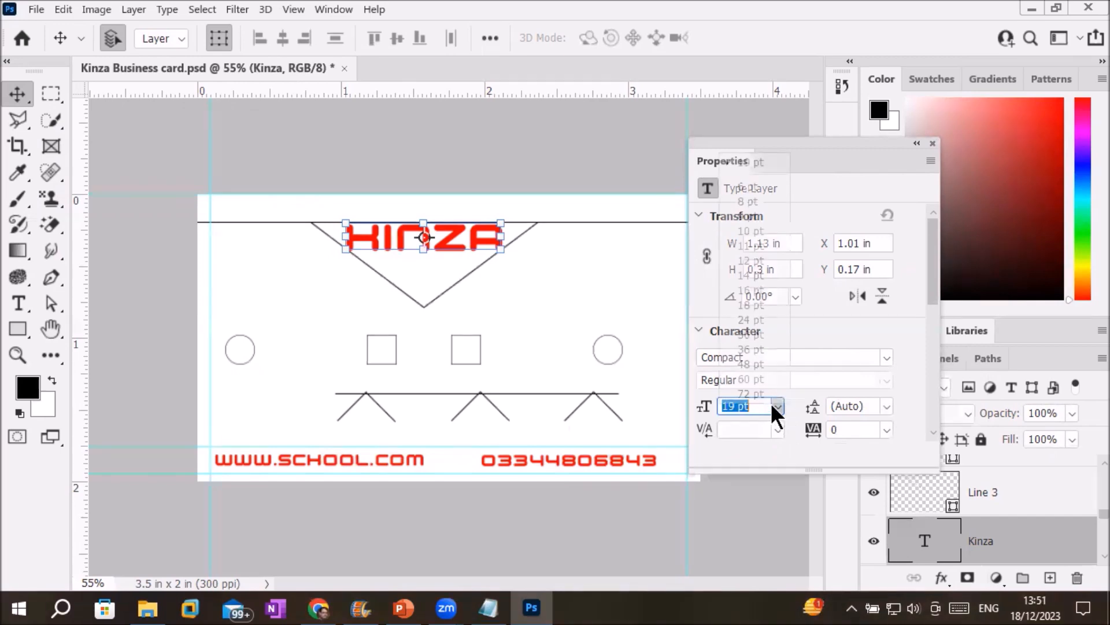
click(751, 260)
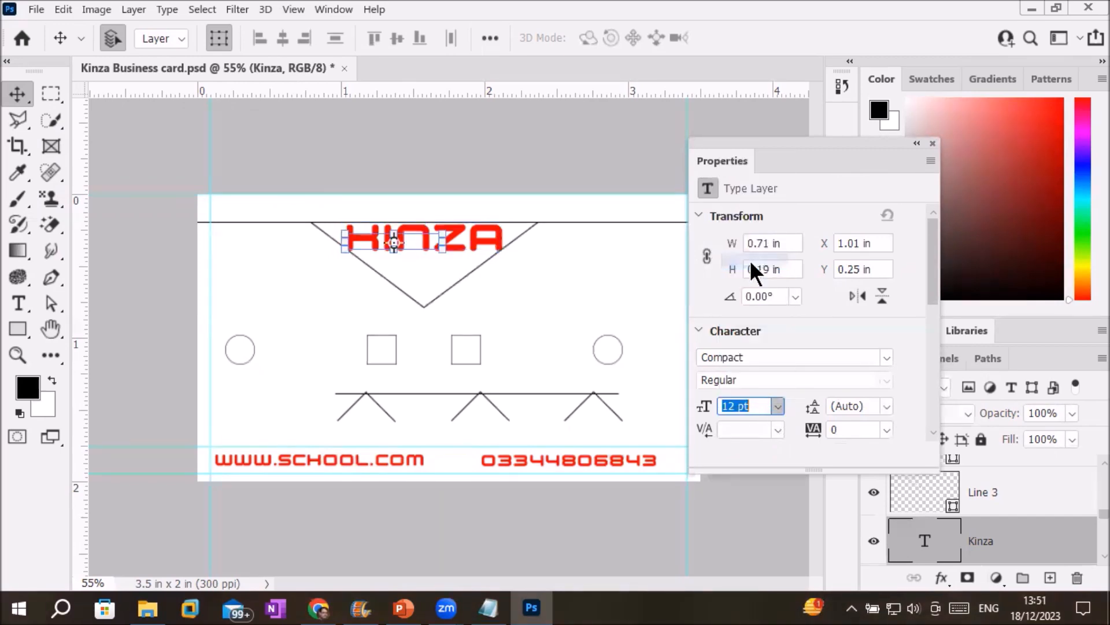
click(776, 405)
click(754, 301)
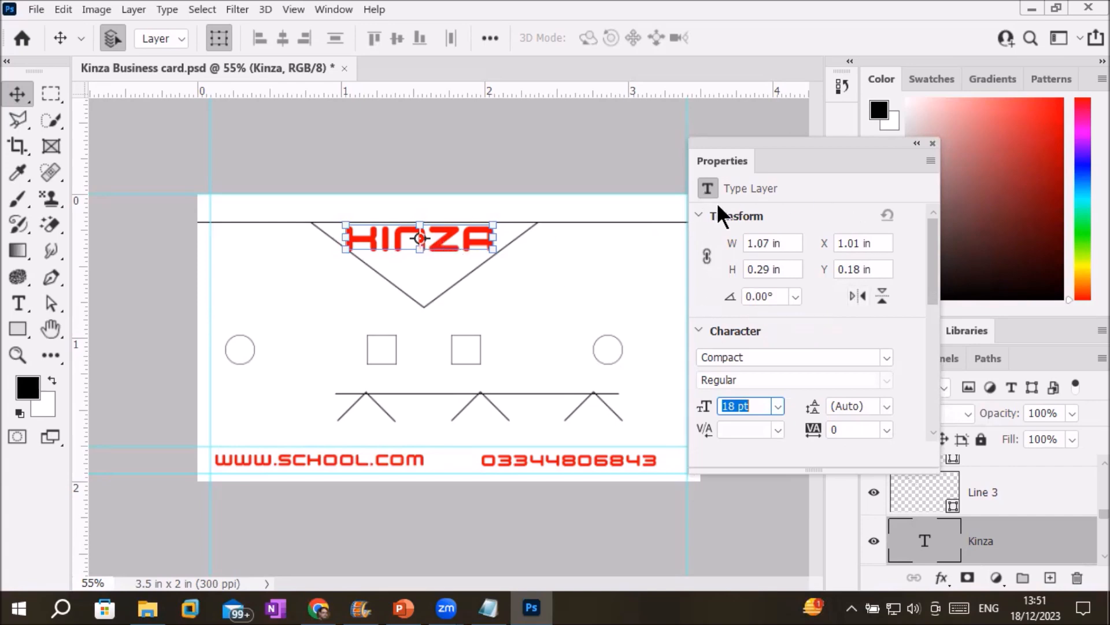
click(528, 134)
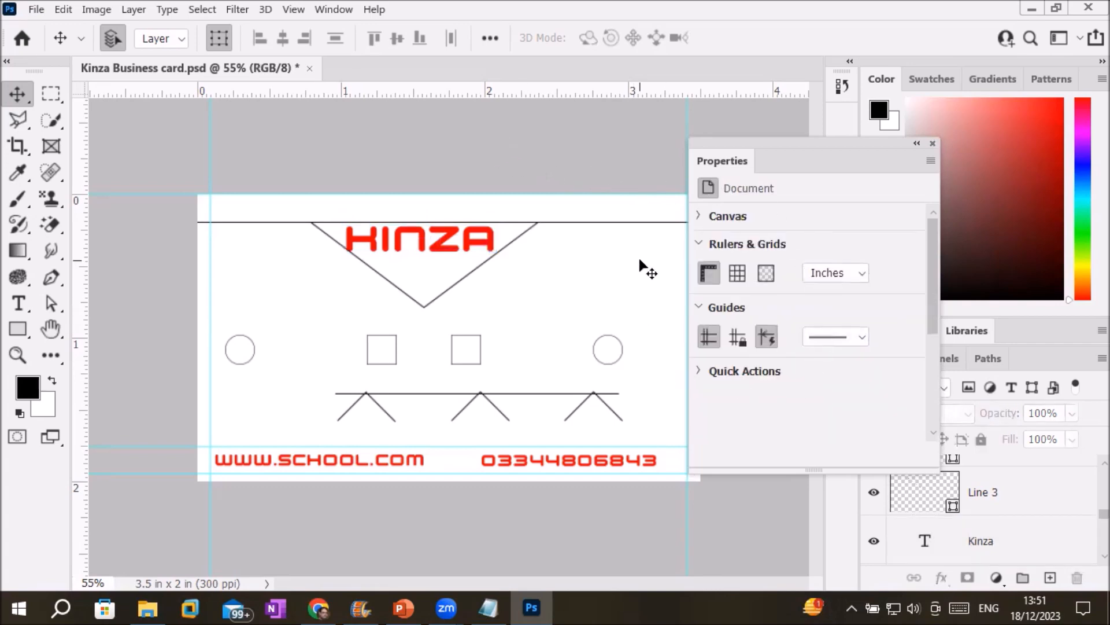
drag(764, 141, 792, 136)
Try Black and White canvas fills for the card background, ending on Black.
click(725, 213)
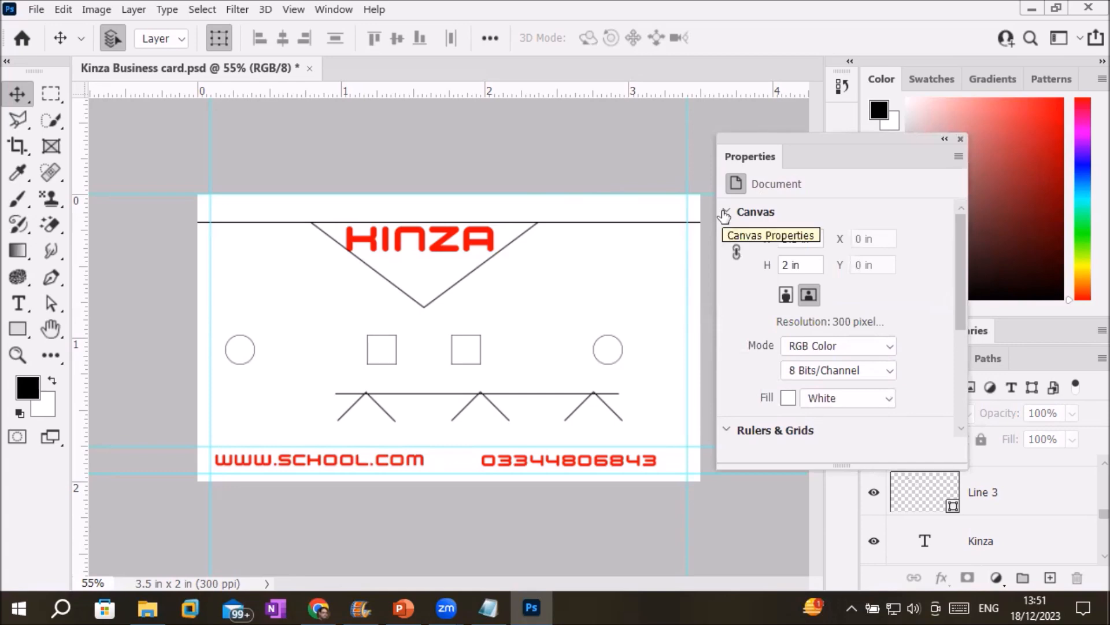
click(889, 398)
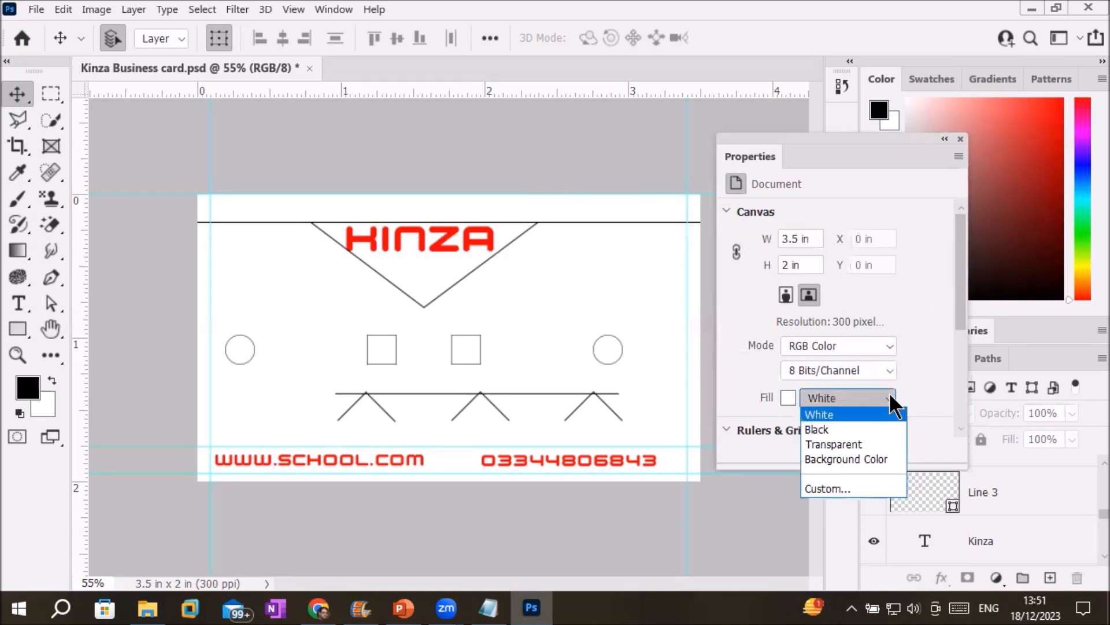
click(838, 433)
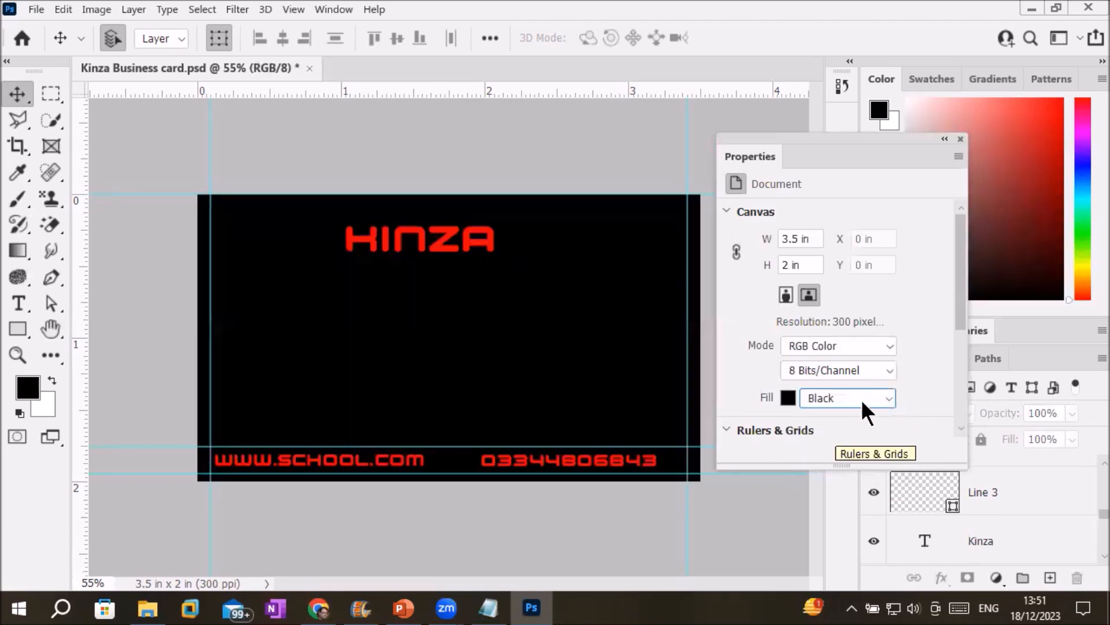
click(887, 405)
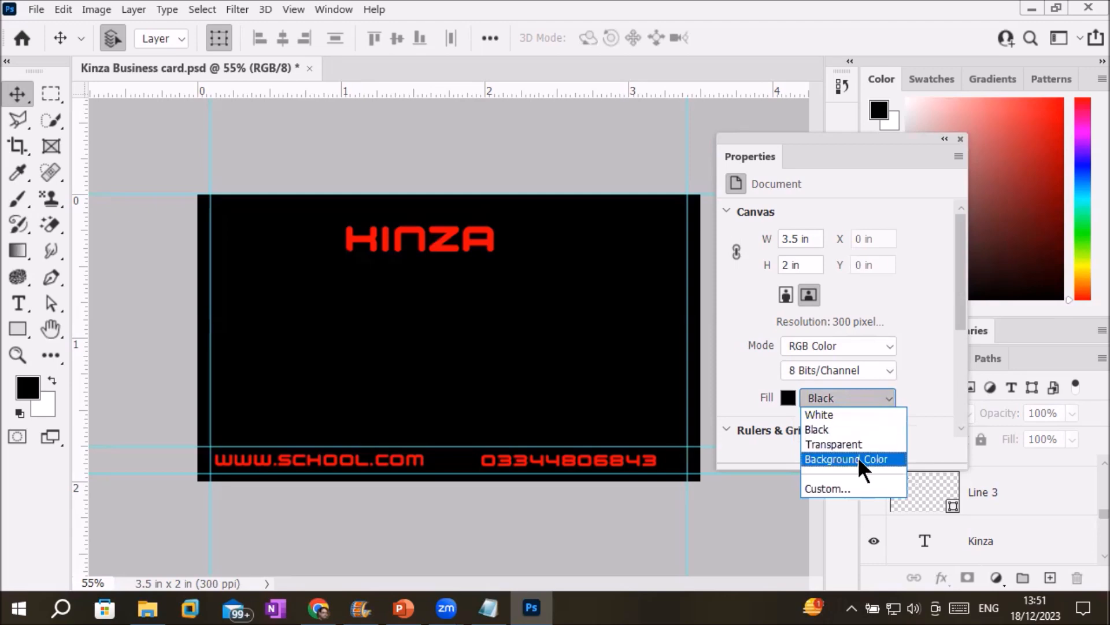
click(858, 456)
click(881, 397)
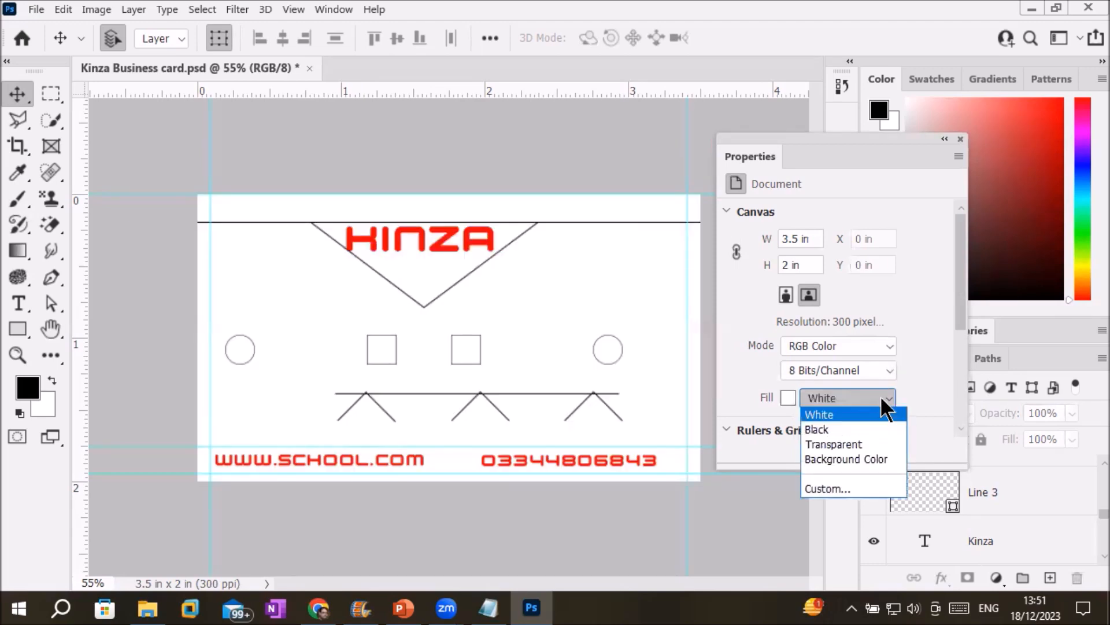
click(866, 429)
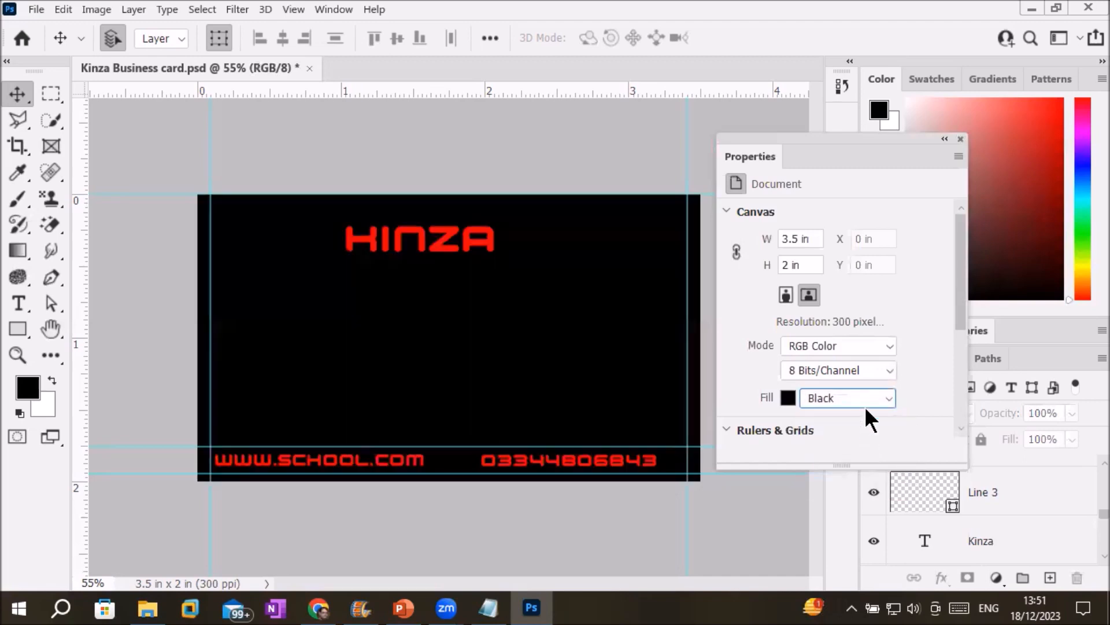
Set the background fill colour to bright magenta, then to an almost black shade.
click(788, 398)
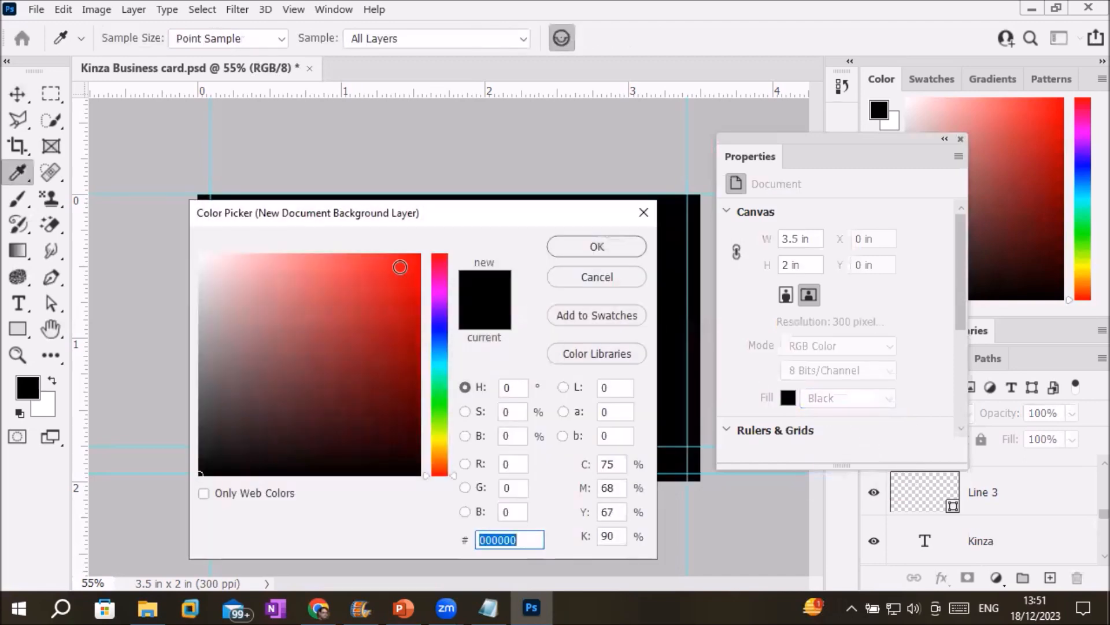
click(439, 292)
click(404, 258)
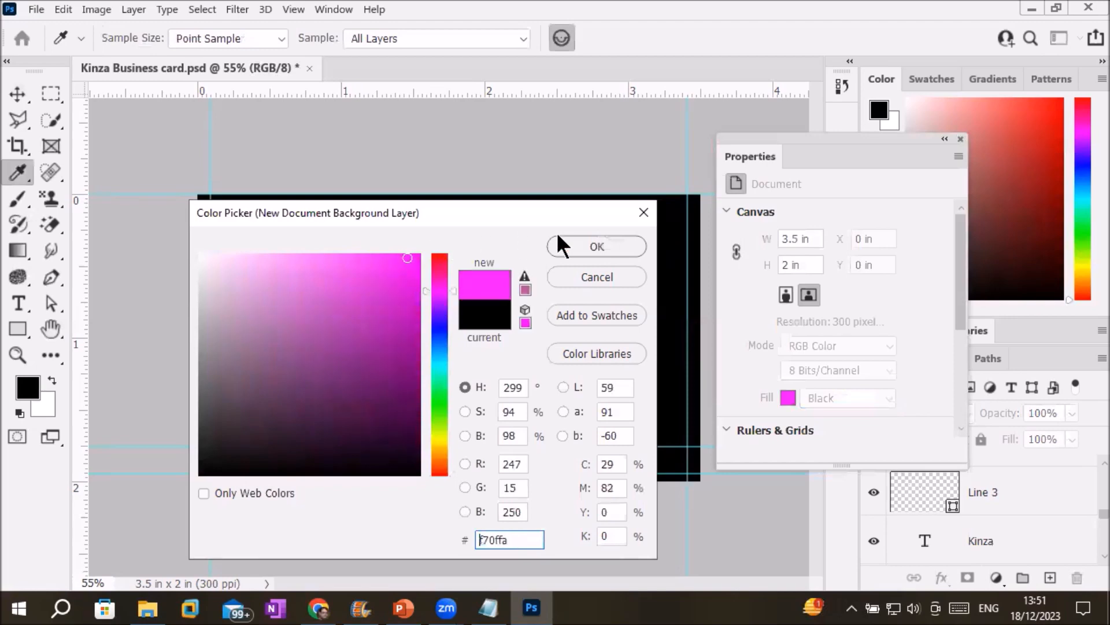
click(597, 247)
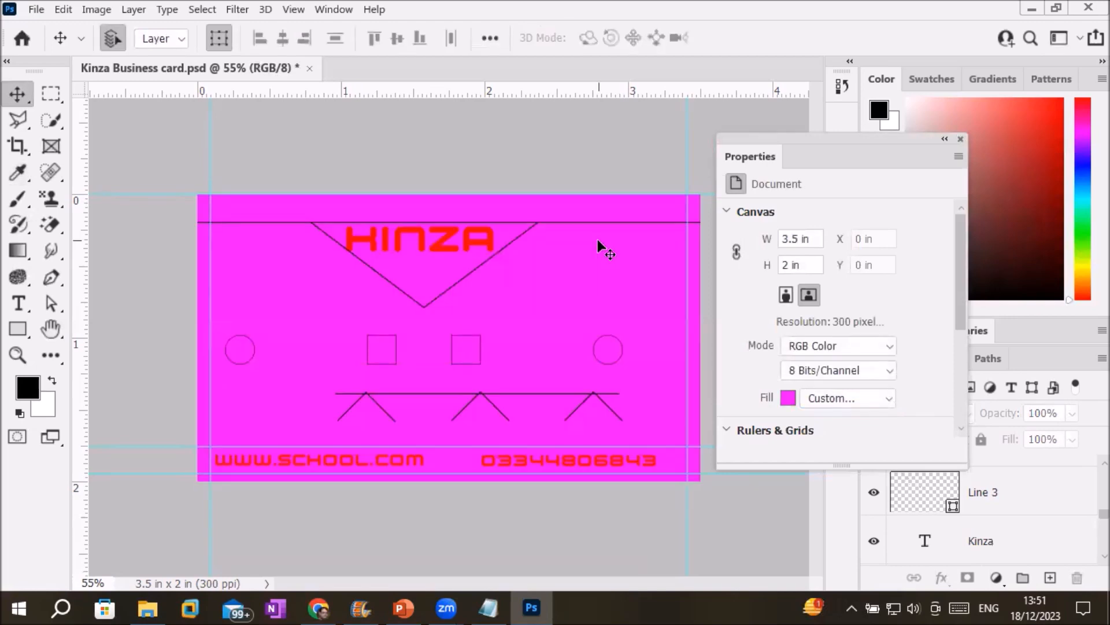
click(788, 397)
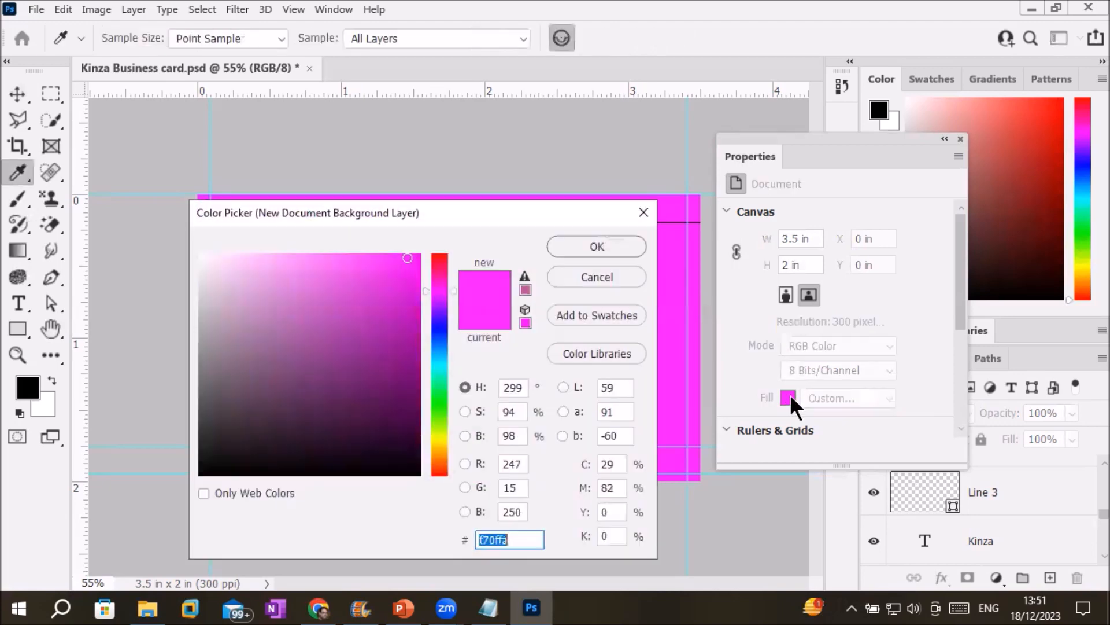
click(415, 458)
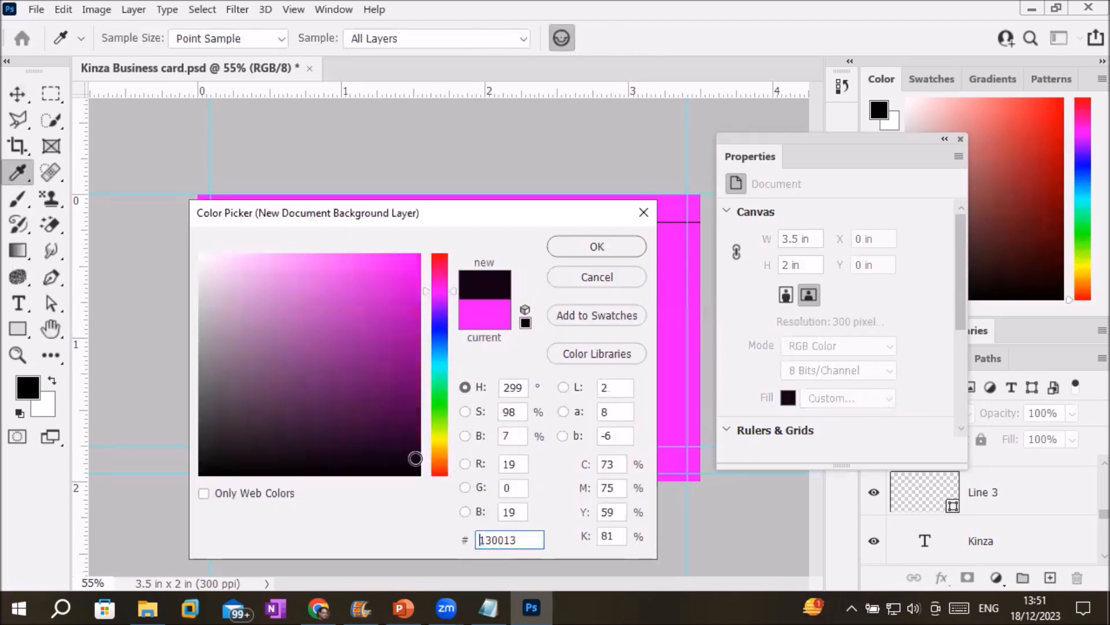
click(568, 239)
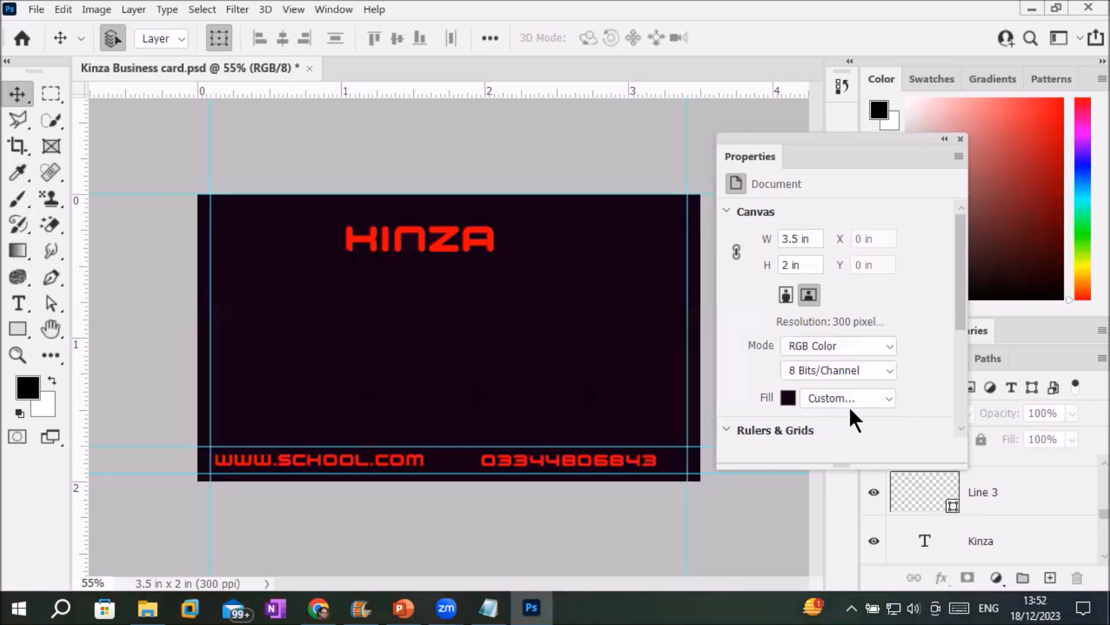
Toggle the canvas grid on and off repeatedly, leaving it off.
click(725, 212)
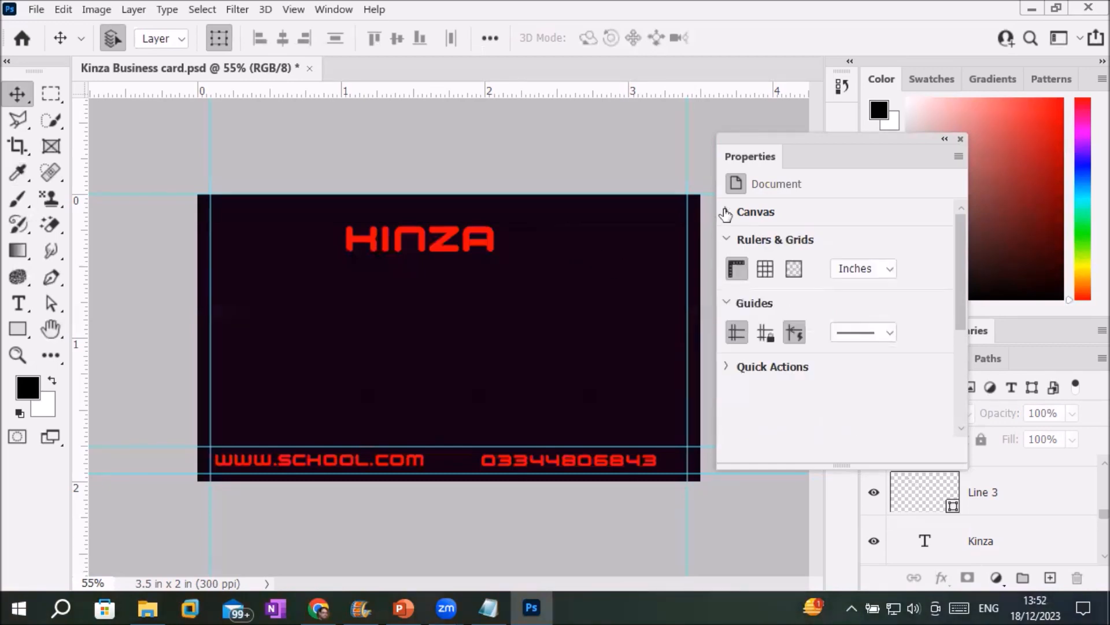
click(724, 243)
click(724, 243)
click(758, 264)
click(759, 263)
click(759, 264)
click(759, 264)
click(759, 264)
click(759, 264)
click(759, 264)
click(758, 264)
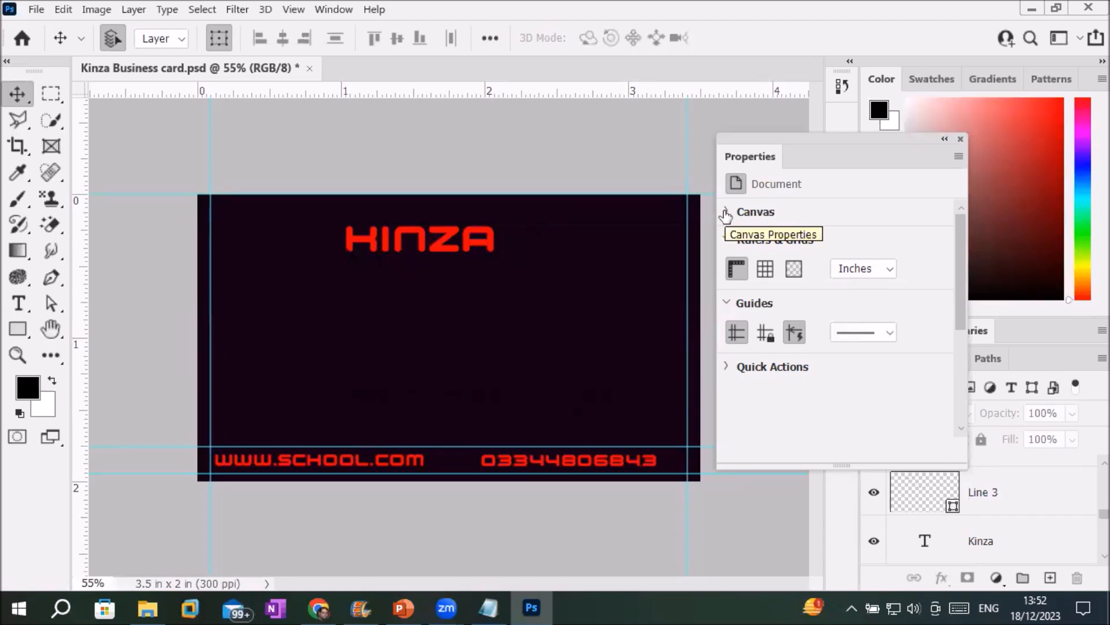
Fill the canvas background with light pink #f398f3.
click(726, 214)
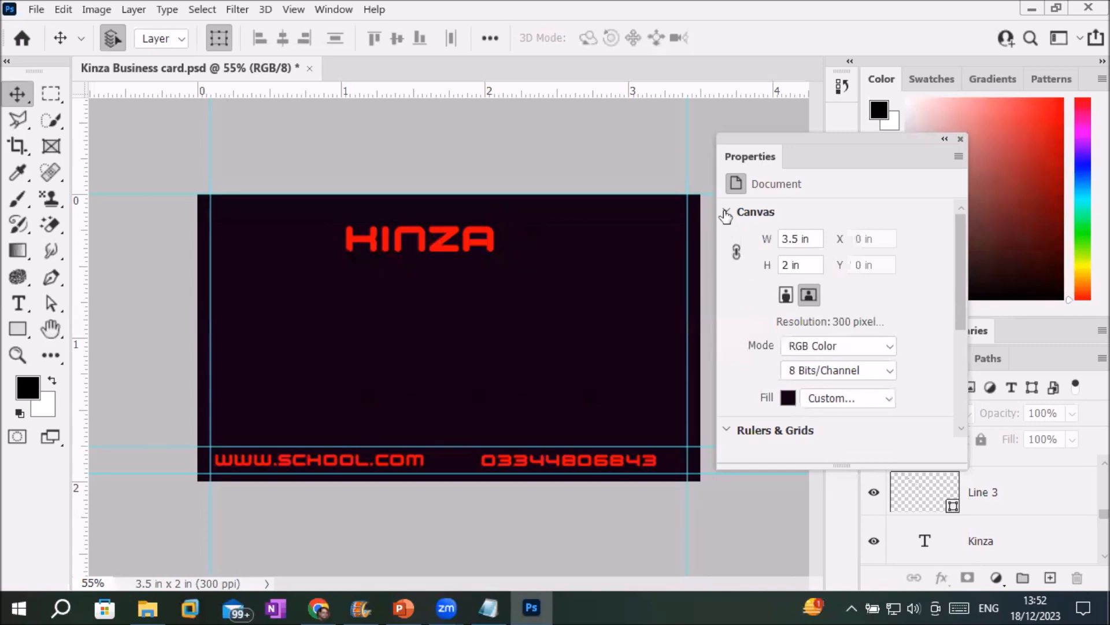
click(784, 398)
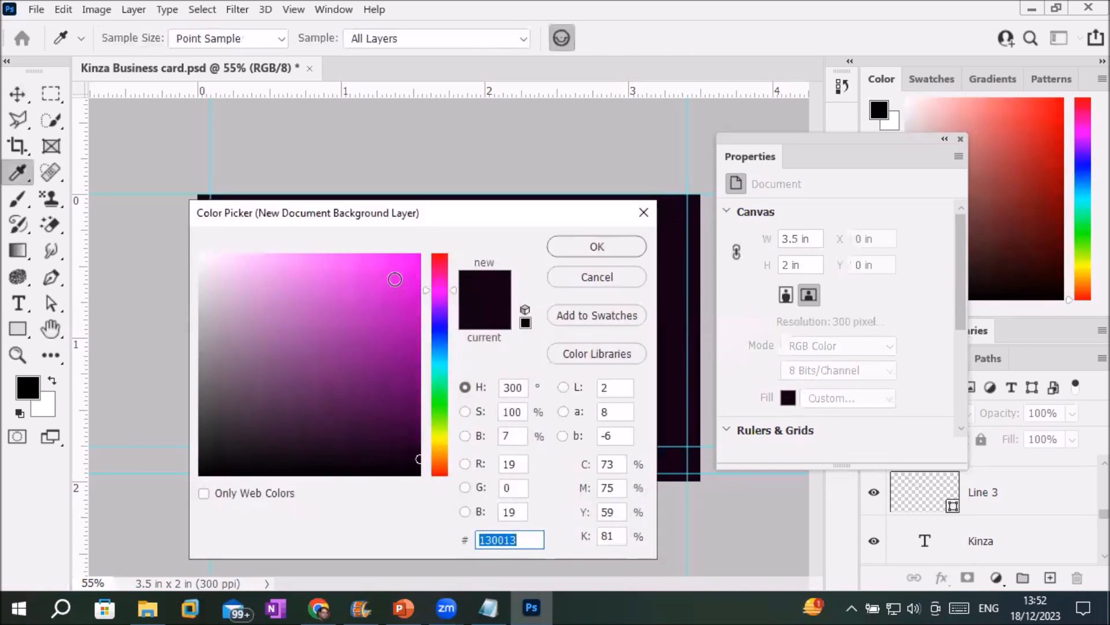
click(281, 262)
click(600, 245)
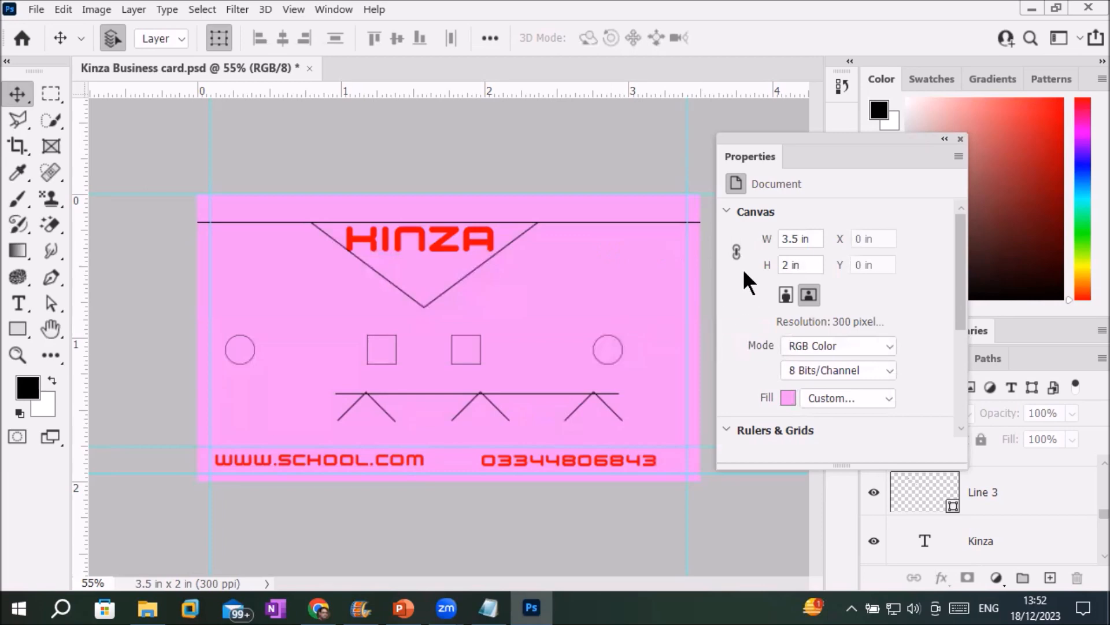
click(727, 212)
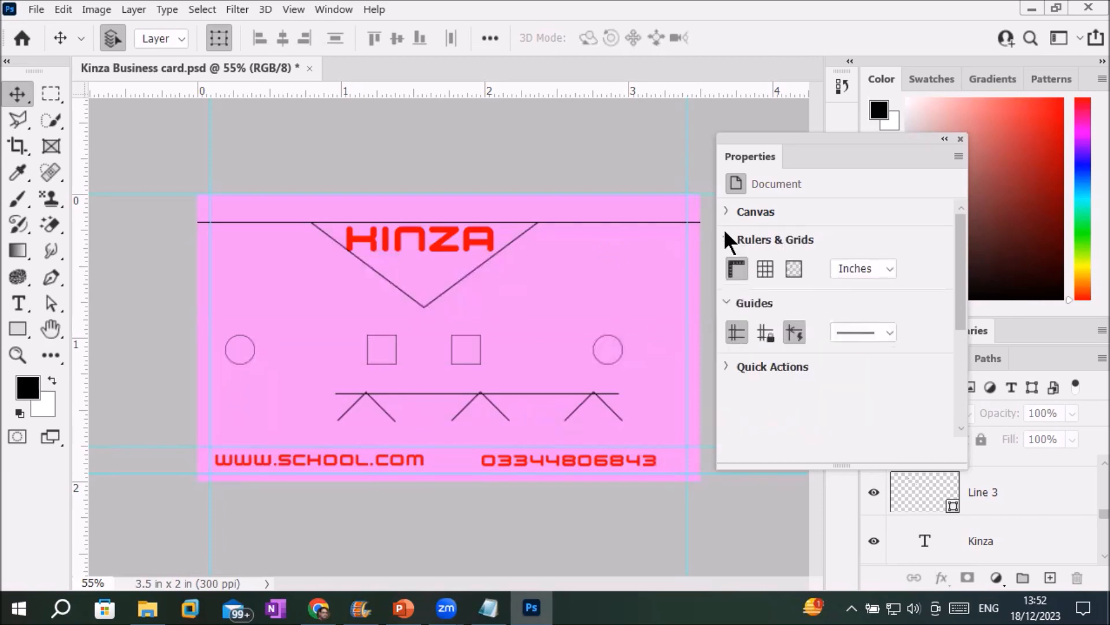
Lock the guides, drag the right guide outward, and shift the phone number right to X 2.14 in.
click(727, 241)
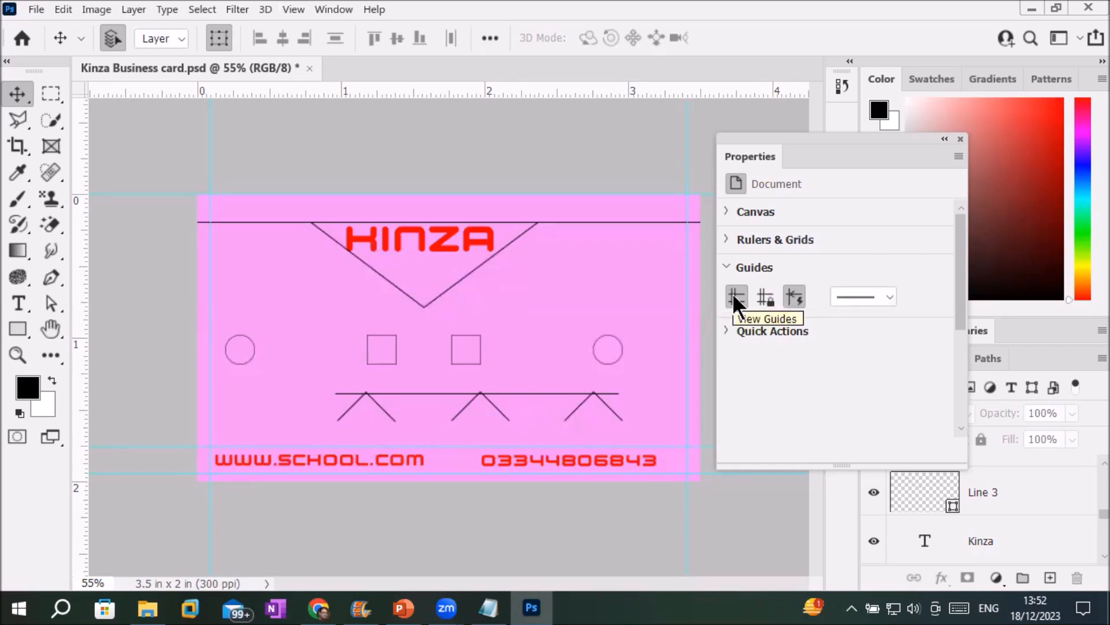
click(767, 296)
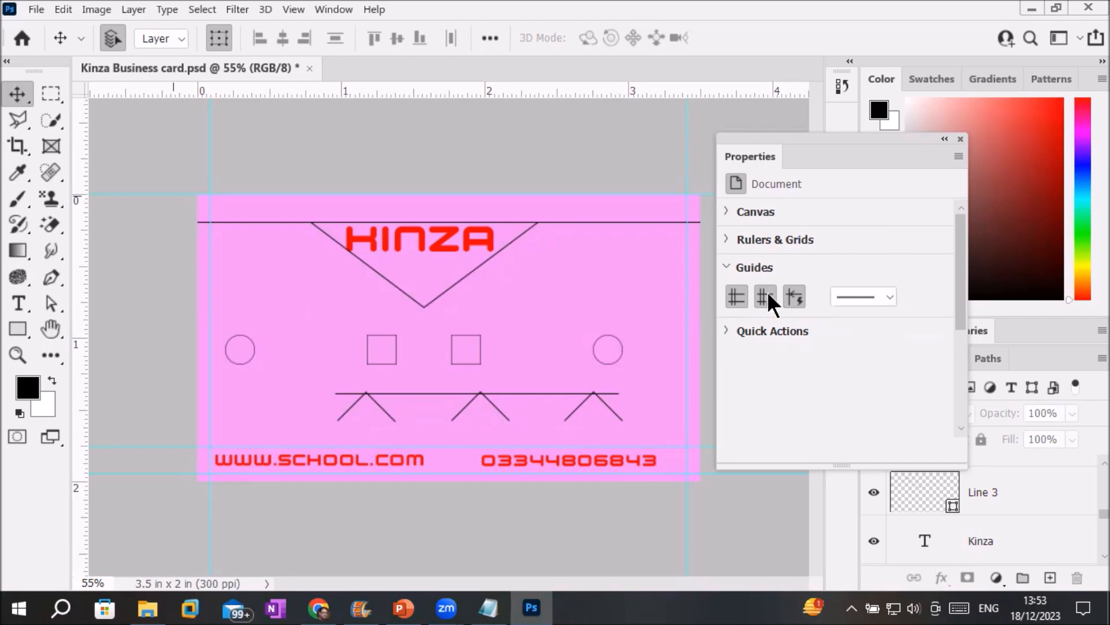
click(767, 291)
drag(644, 170, 686, 173)
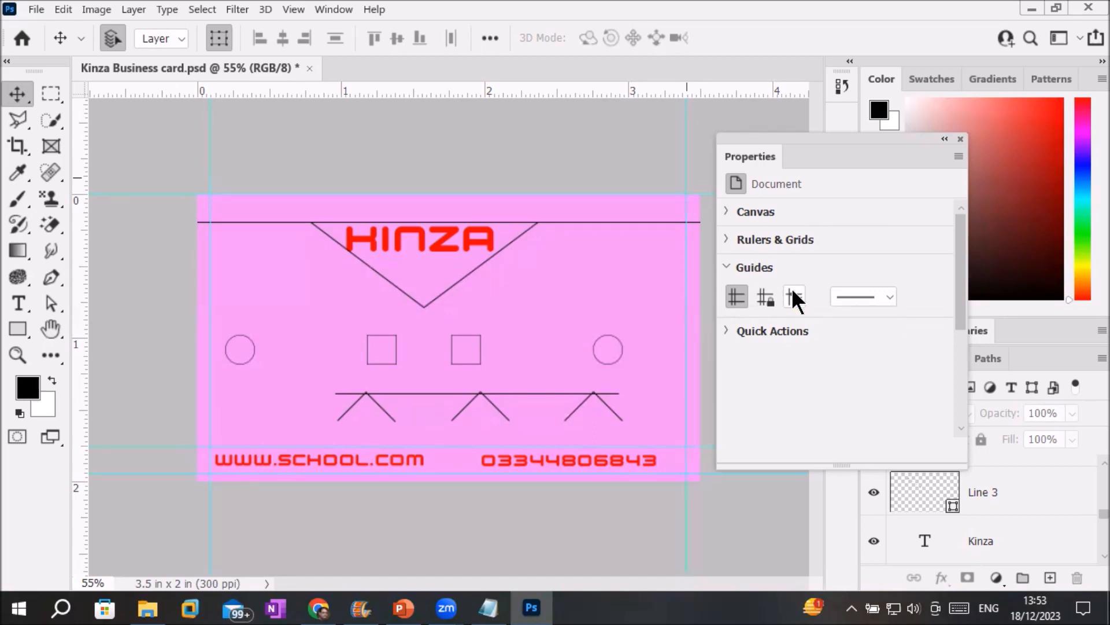
mouse_move(586, 469)
mouse_down()
mouse_move(601, 464)
mouse_move(581, 370)
mouse_move(546, 299)
mouse_move(439, 324)
mouse_move(533, 360)
mouse_move(574, 452)
mouse_move(614, 465)
mouse_move(604, 466)
mouse_up()
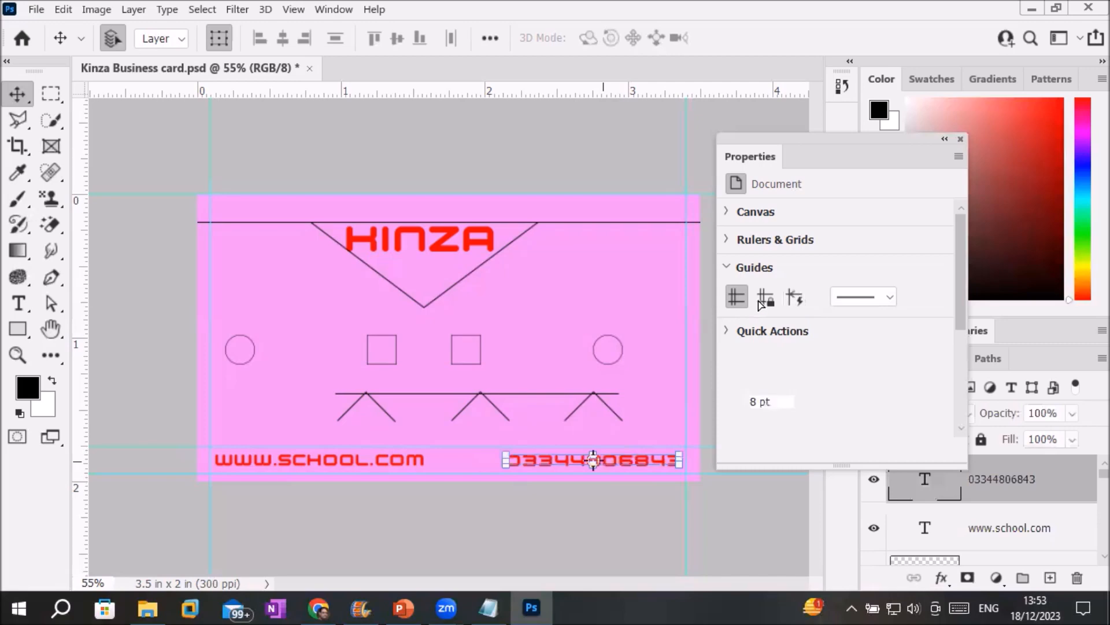
click(645, 145)
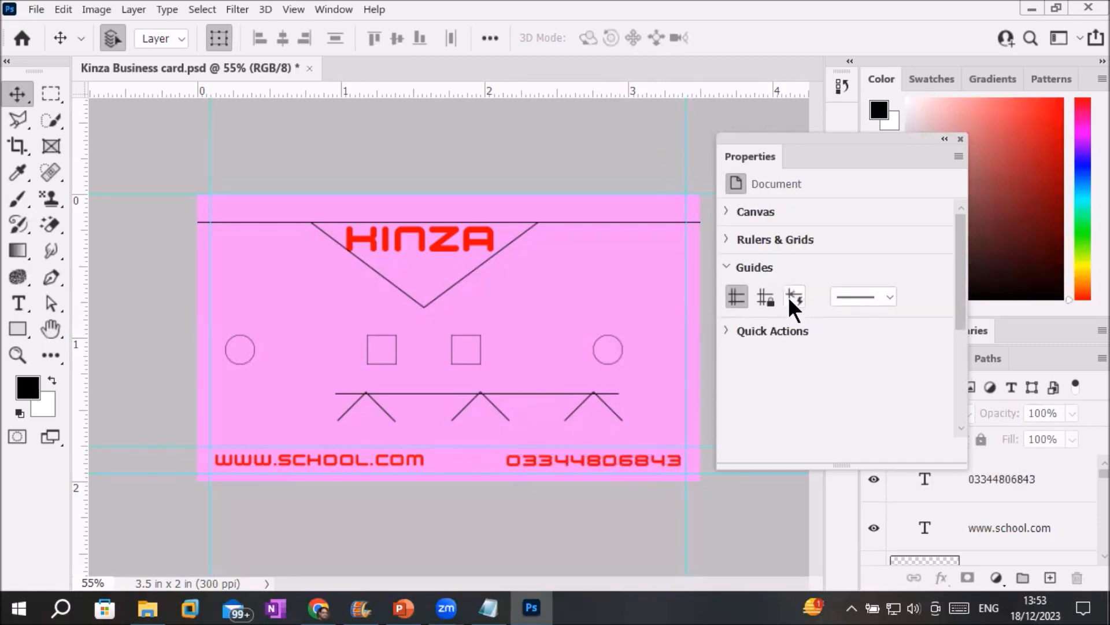
Turn on Smart Guides and place the phone number at the bottom right beside the web address.
click(791, 297)
drag(602, 461, 578, 341)
drag(526, 314, 614, 466)
Free-transform the right-hand circle to shift it slightly left toward the squares.
mouse_move(606, 359)
mouse_down()
mouse_move(570, 372)
mouse_move(587, 364)
mouse_up()
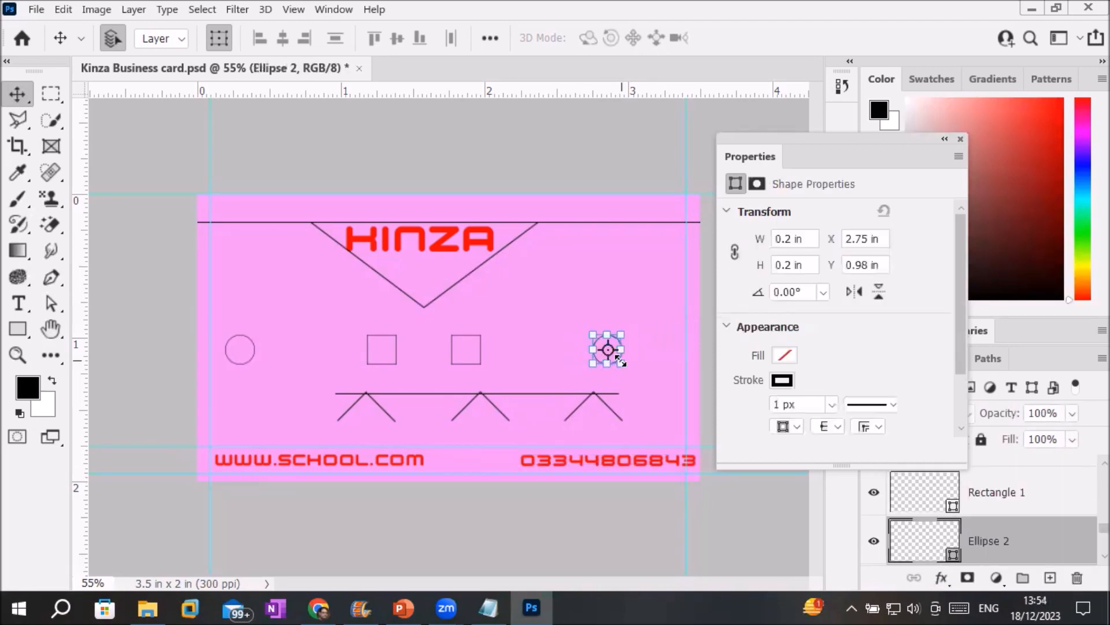
key(ctrl+t)
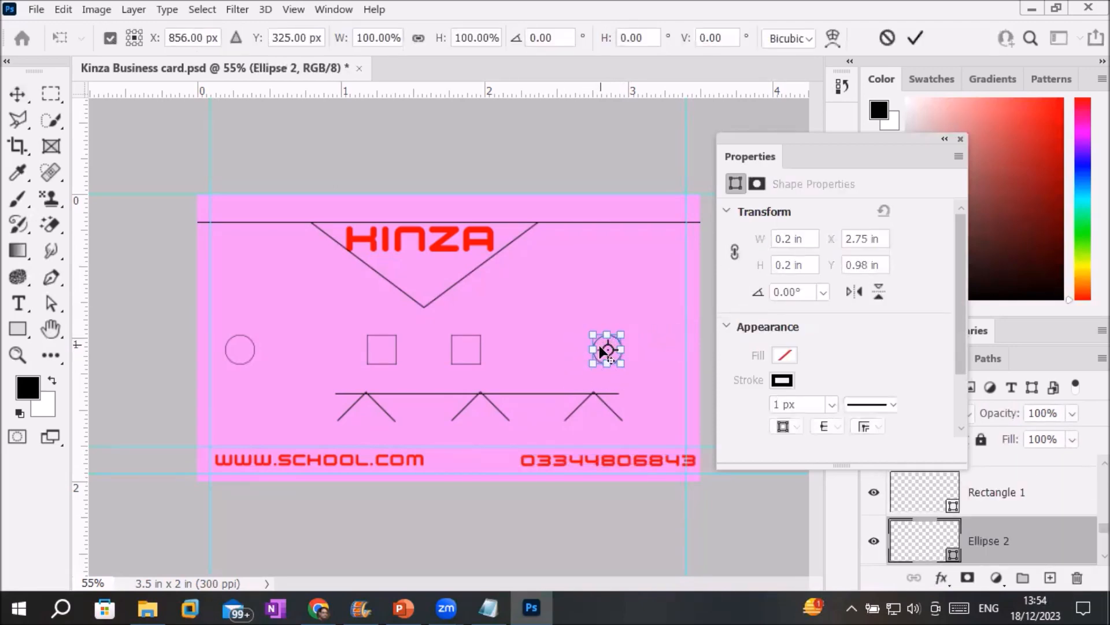
scroll(601, 347, up, 5)
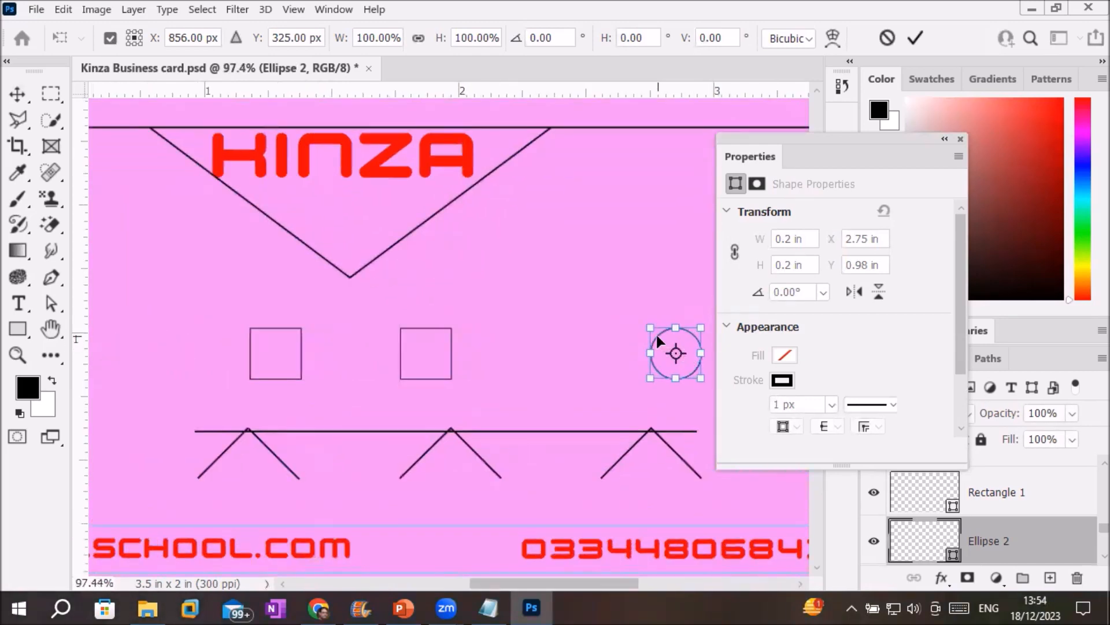
drag(657, 335, 606, 340)
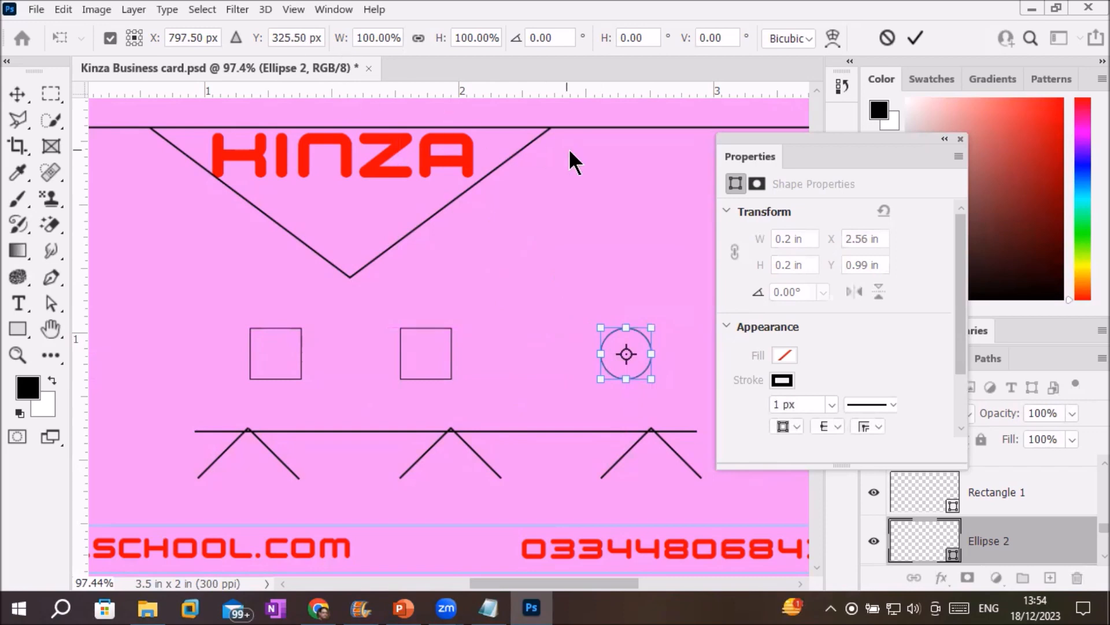
scroll(638, 120, up, 1)
scroll(639, 120, down, 2)
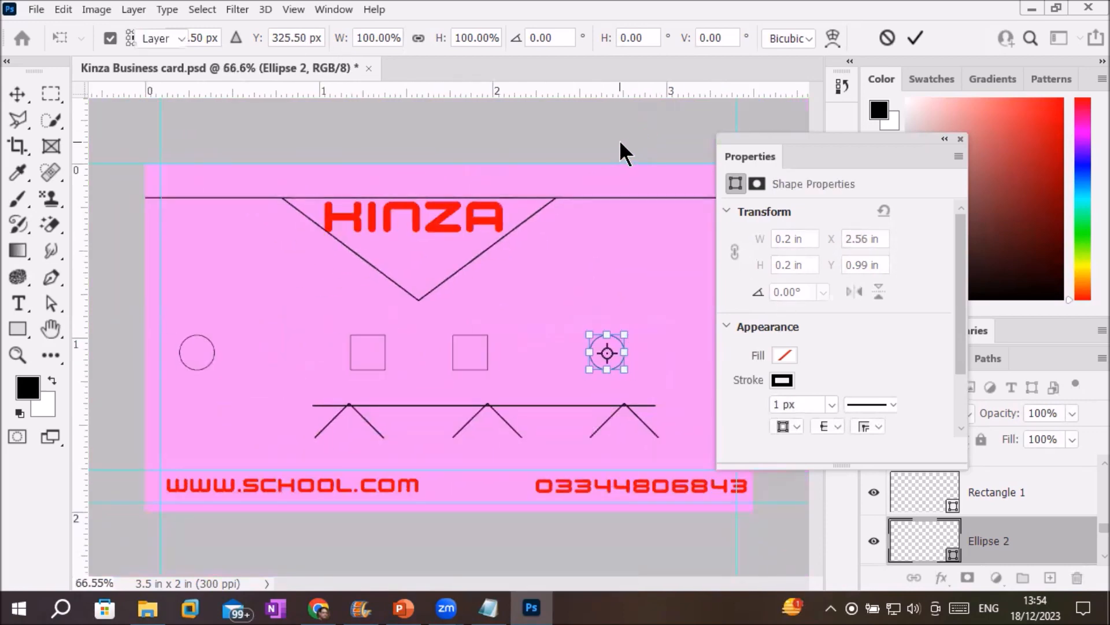
key(Return)
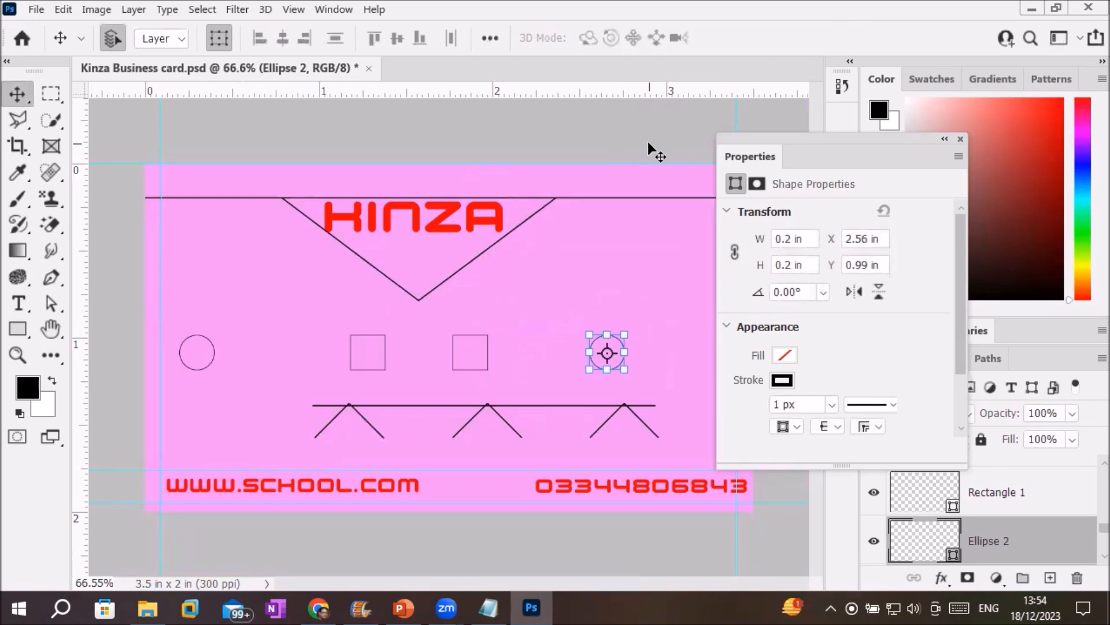
click(647, 141)
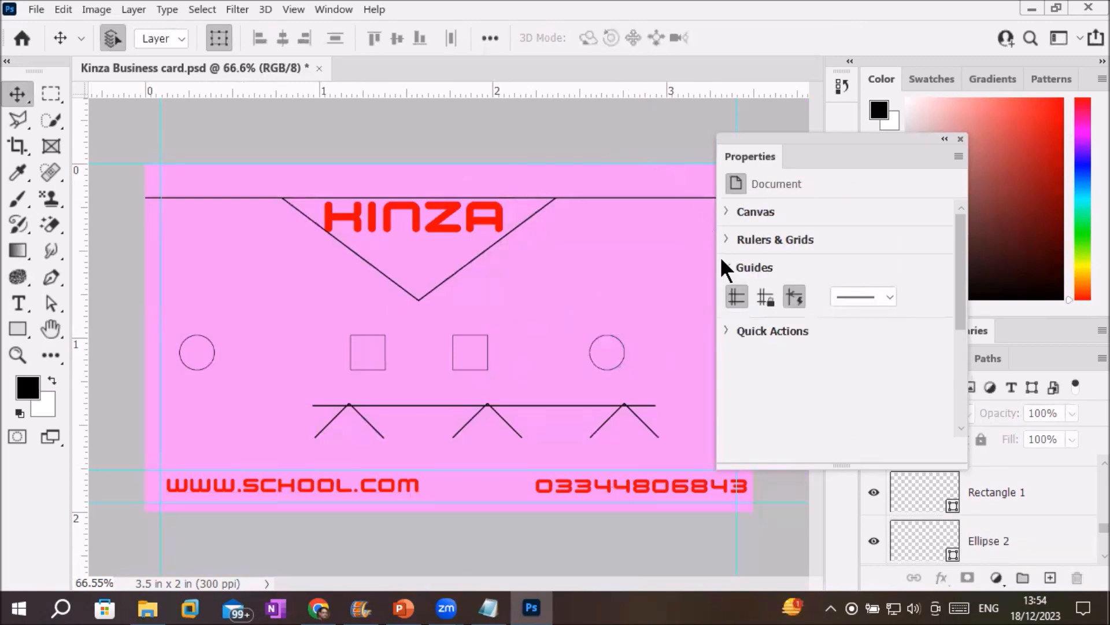
Try dashed guide lines, then switch the guides back to solid.
click(887, 292)
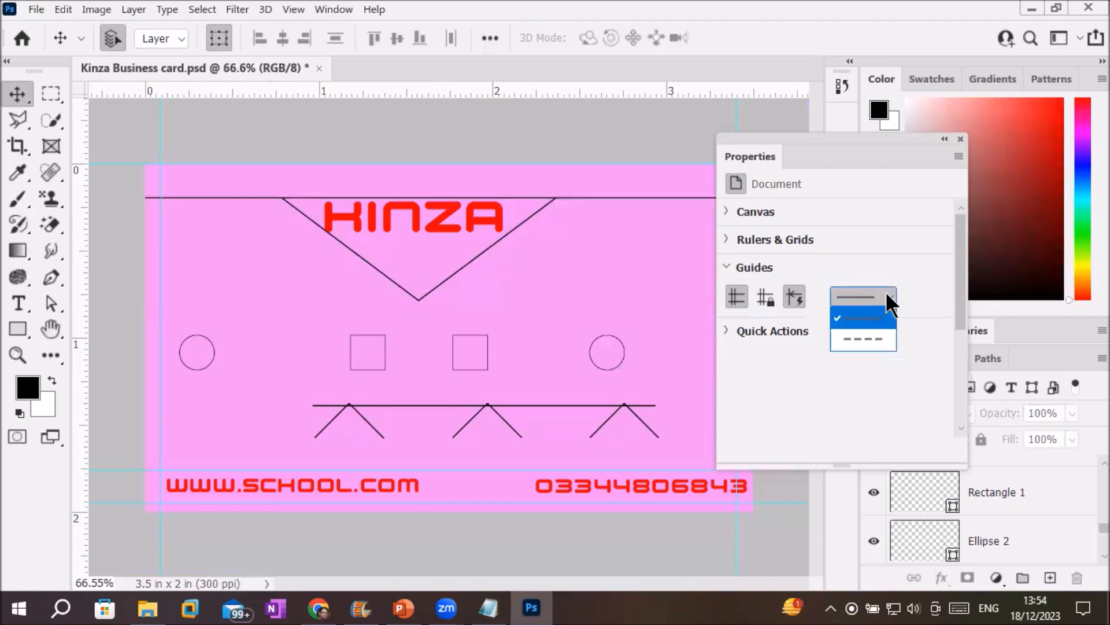
click(868, 348)
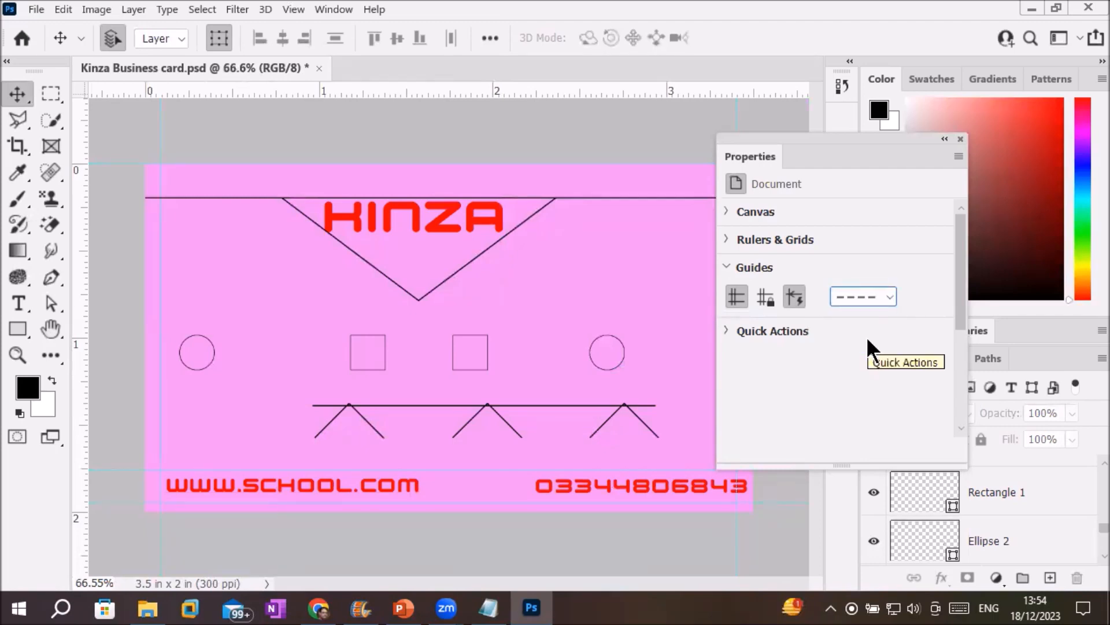
scroll(489, 477, up, 6)
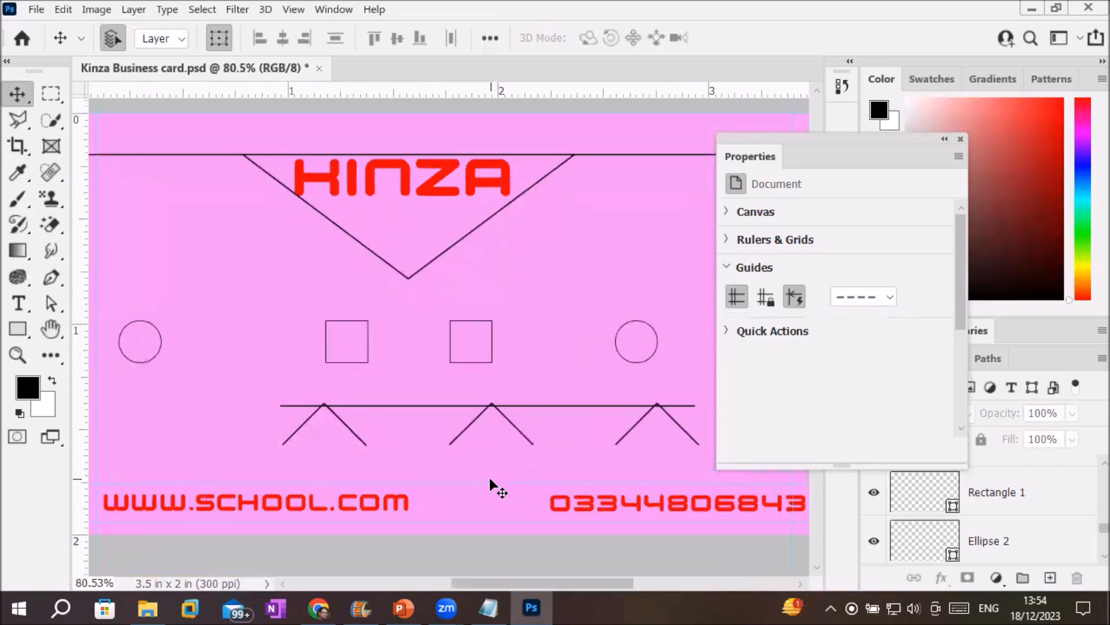
scroll(497, 486, up, 3)
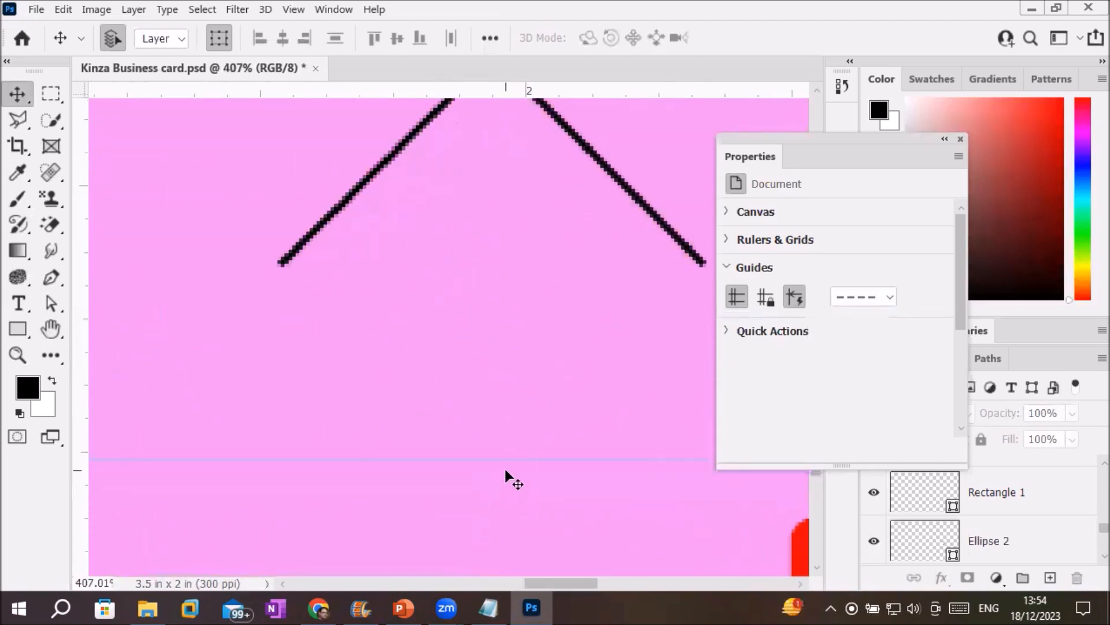
scroll(506, 471, down, 4)
scroll(507, 464, down, 5)
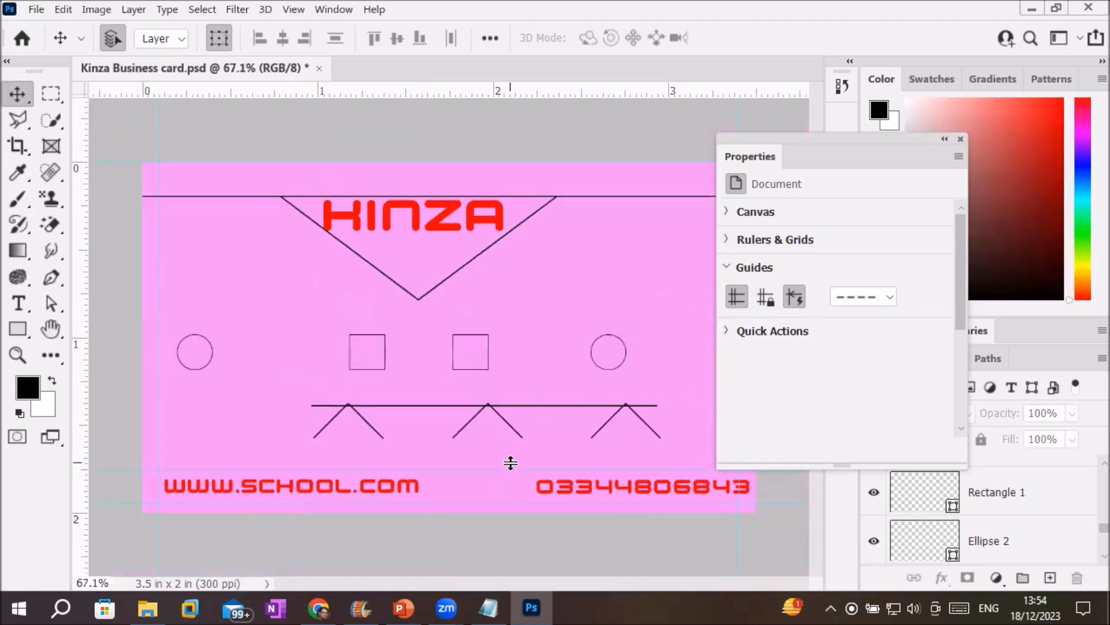
click(886, 299)
click(864, 319)
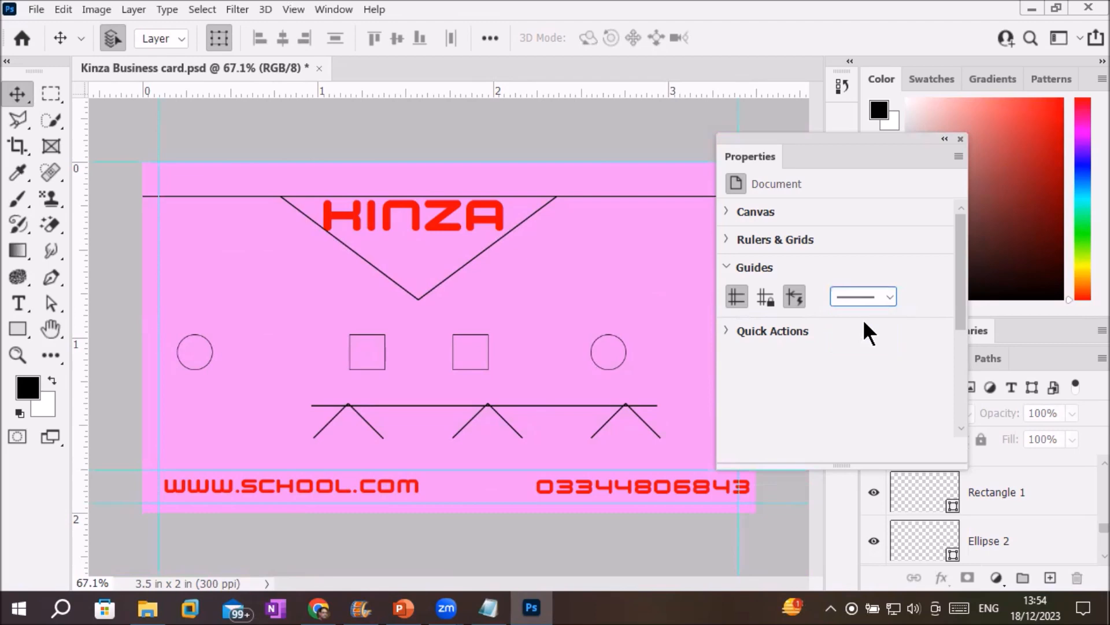
click(728, 266)
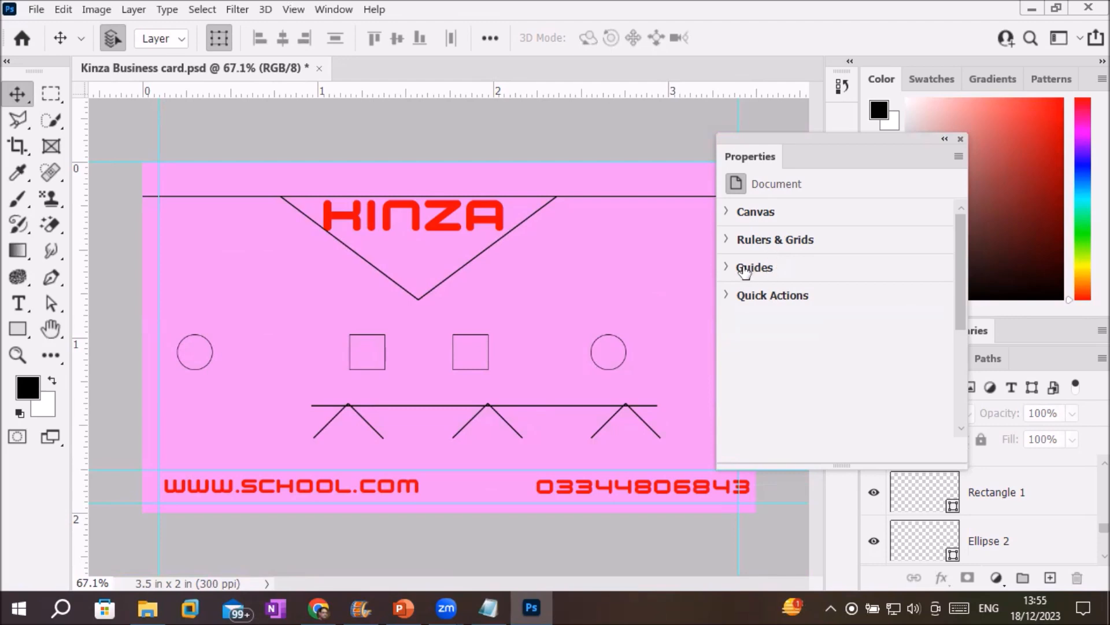
click(729, 296)
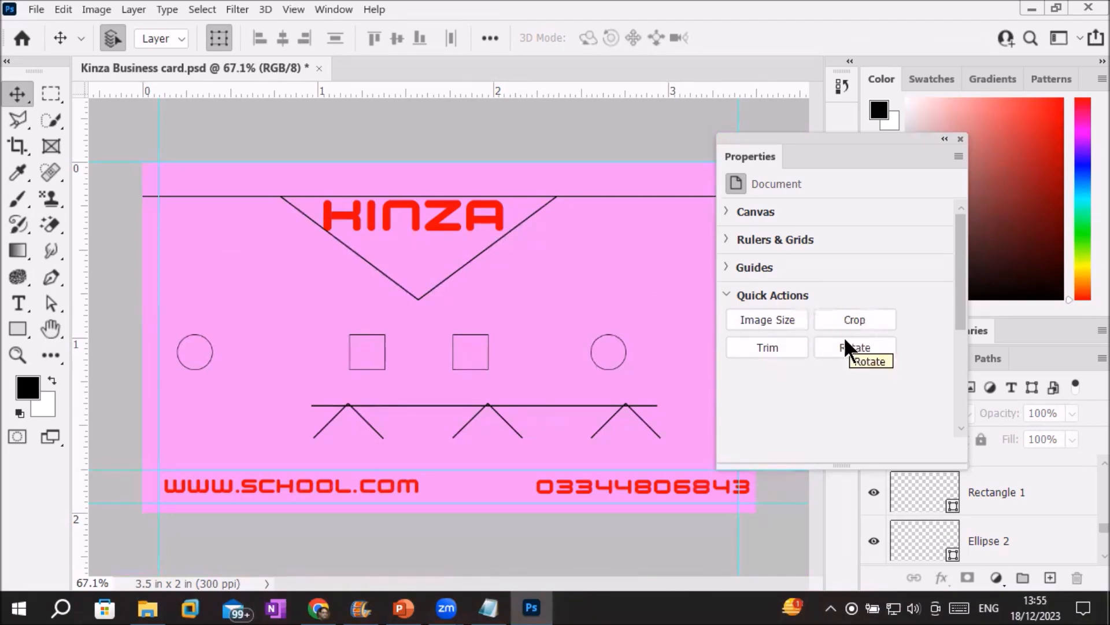
click(730, 296)
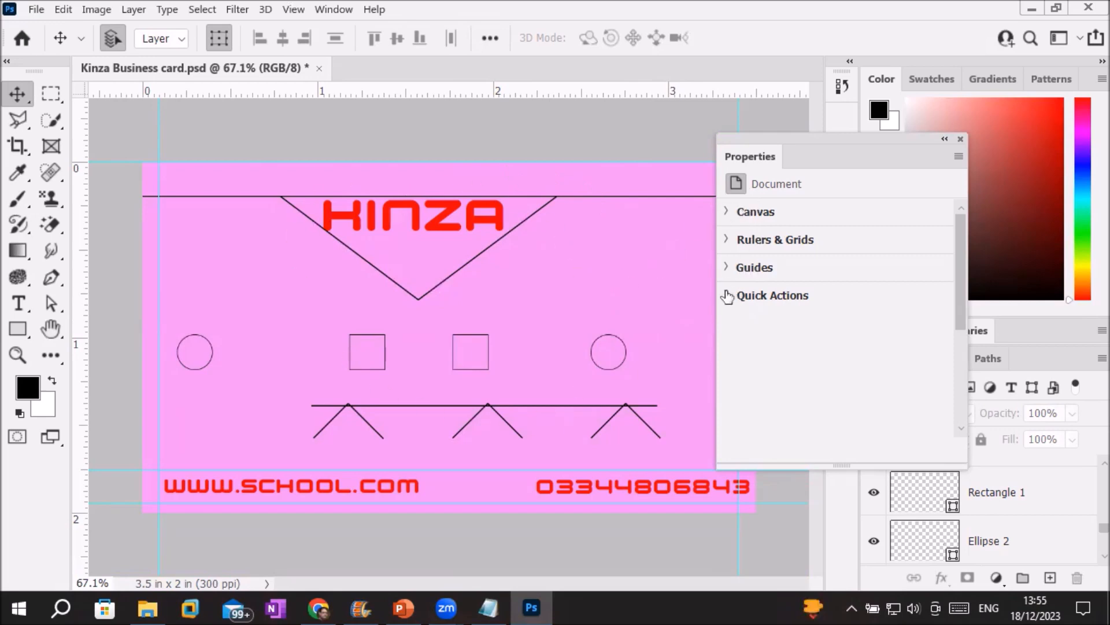
Dock the floating Properties panel on the right as the first tab, before Adjustments.
click(294, 10)
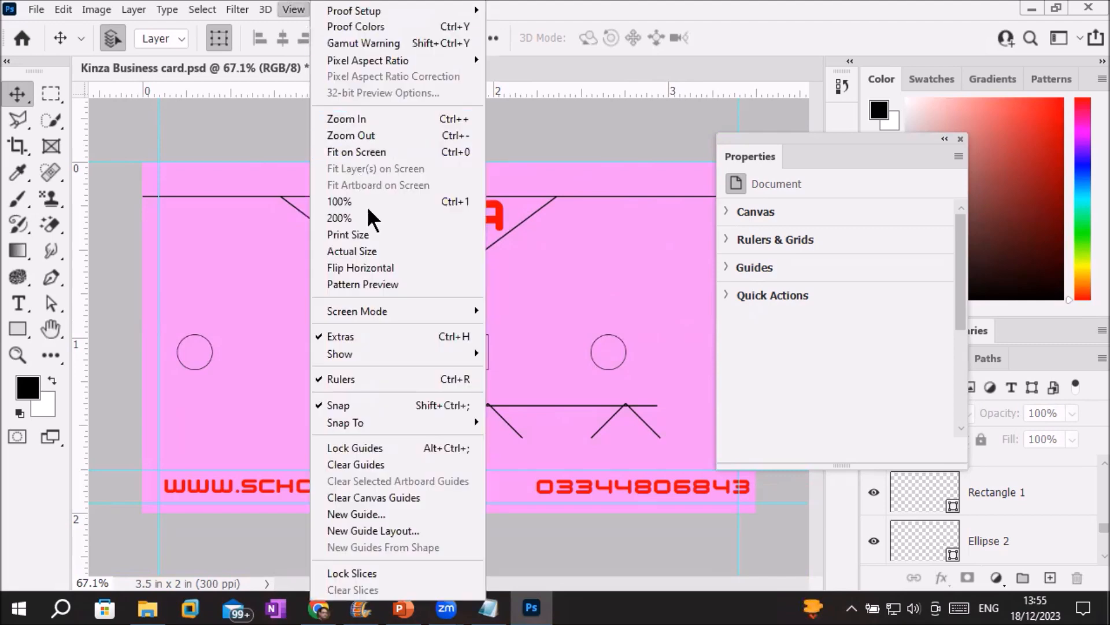
mouse_move(379, 359)
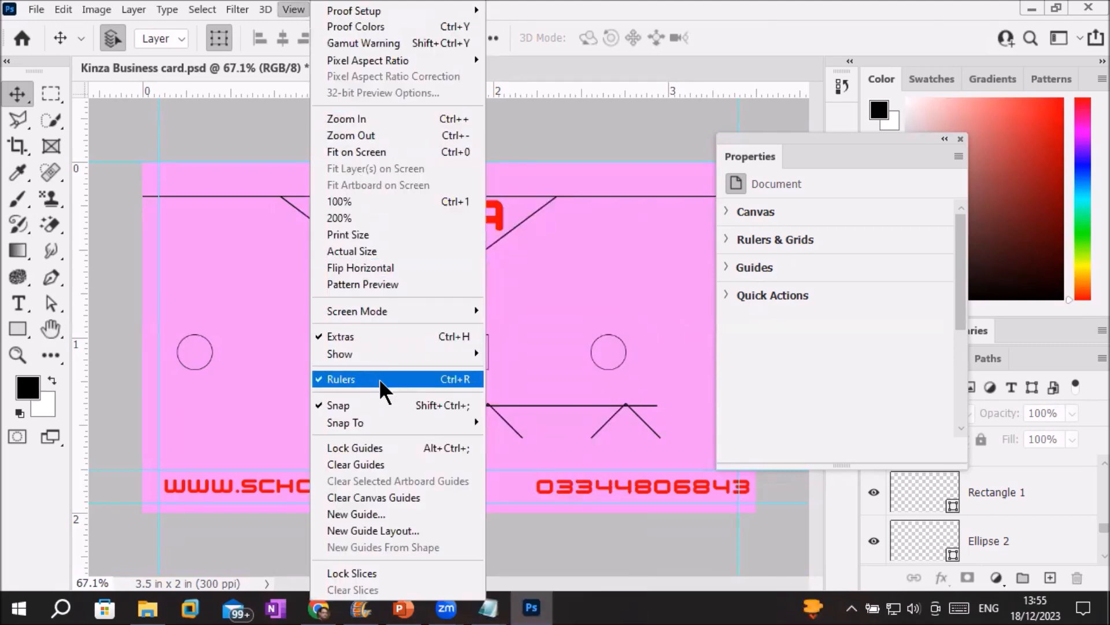
click(13, 103)
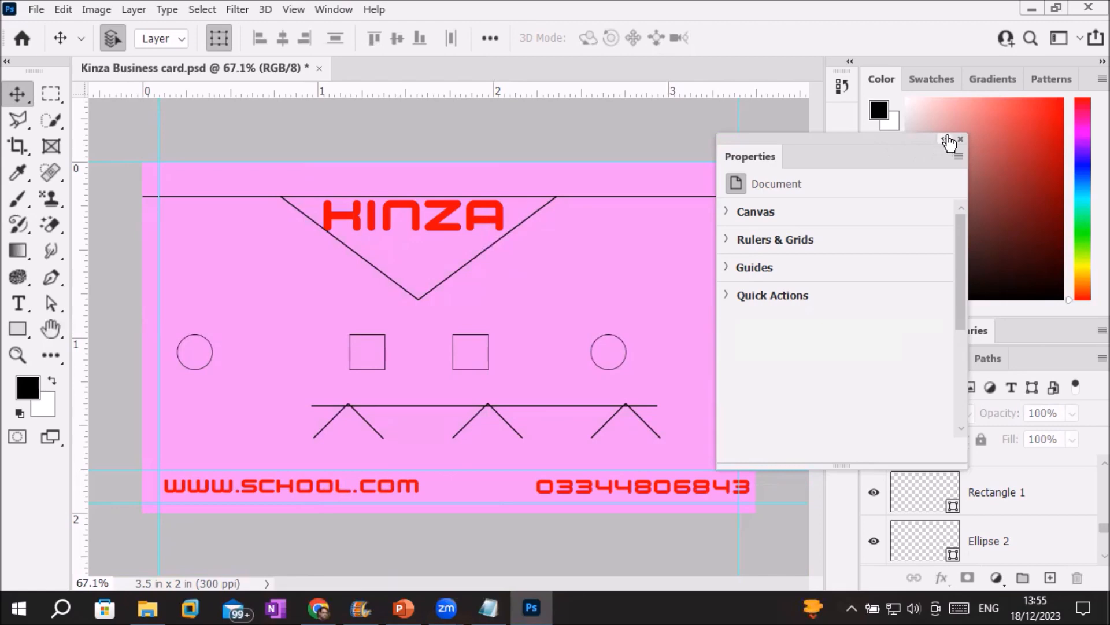
drag(906, 144, 942, 324)
drag(1025, 360, 887, 366)
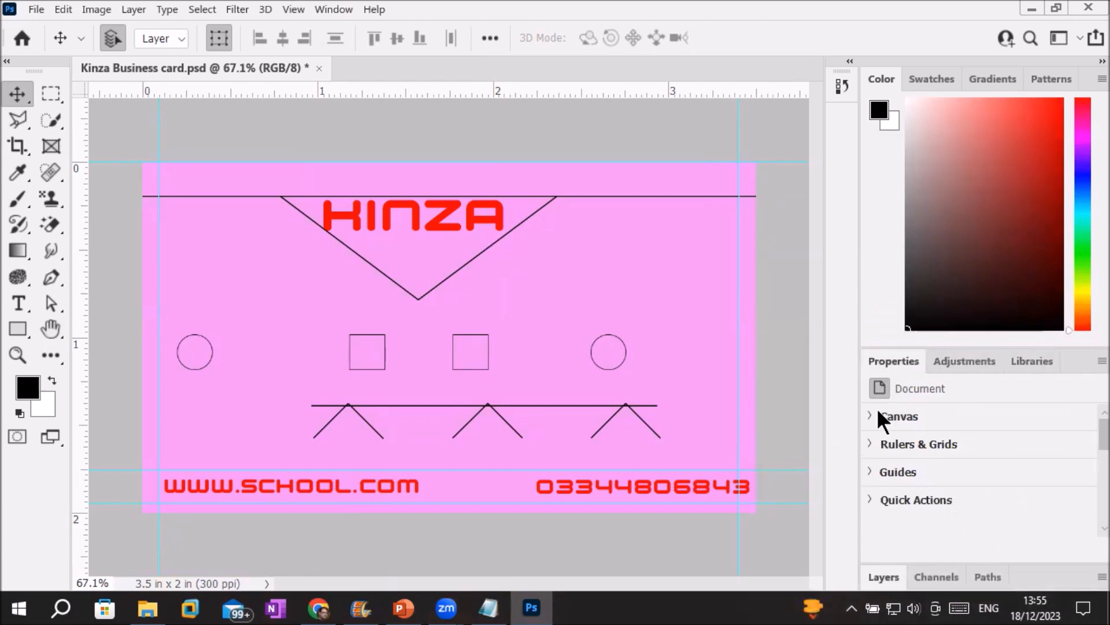
Pull the Layers panel out as a floating panel and enlarge it to list more layers.
click(875, 580)
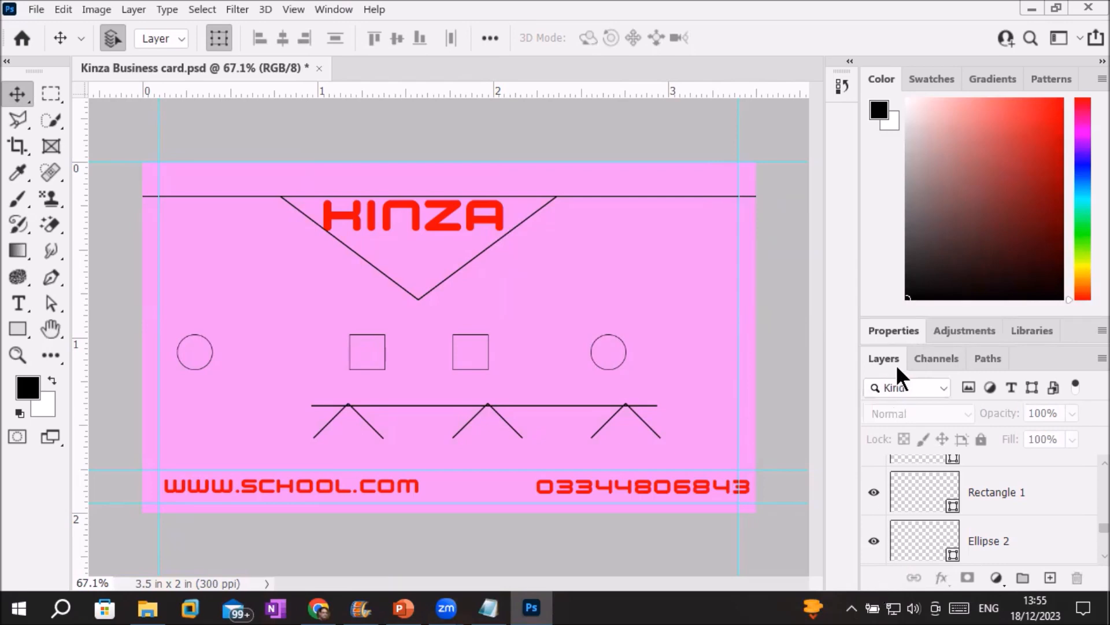
drag(889, 355, 686, 145)
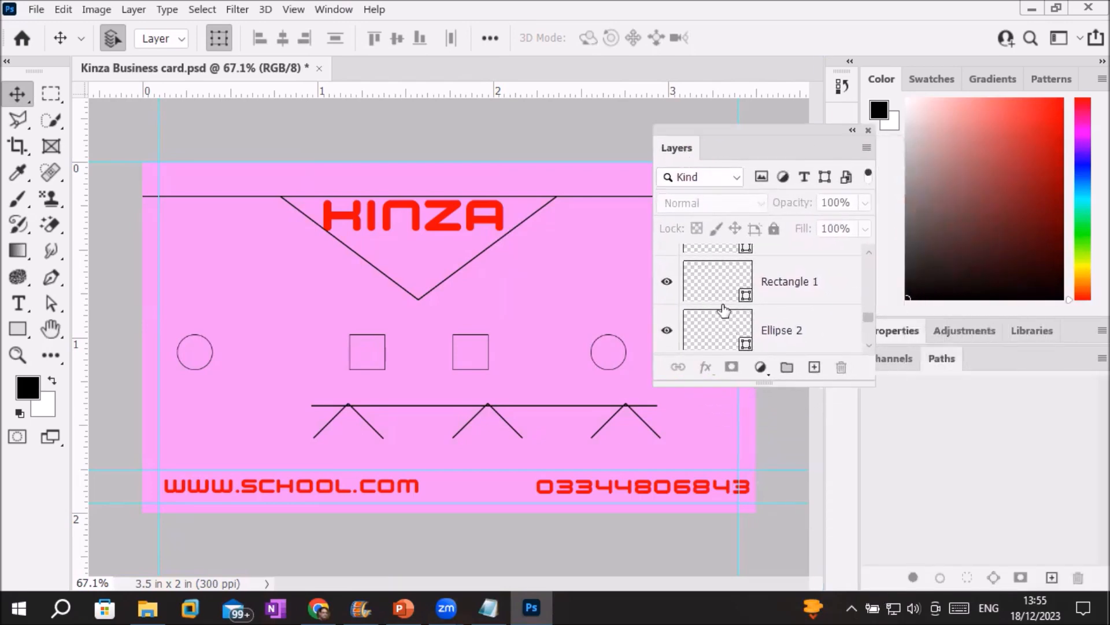
drag(730, 383, 722, 540)
drag(872, 454, 881, 415)
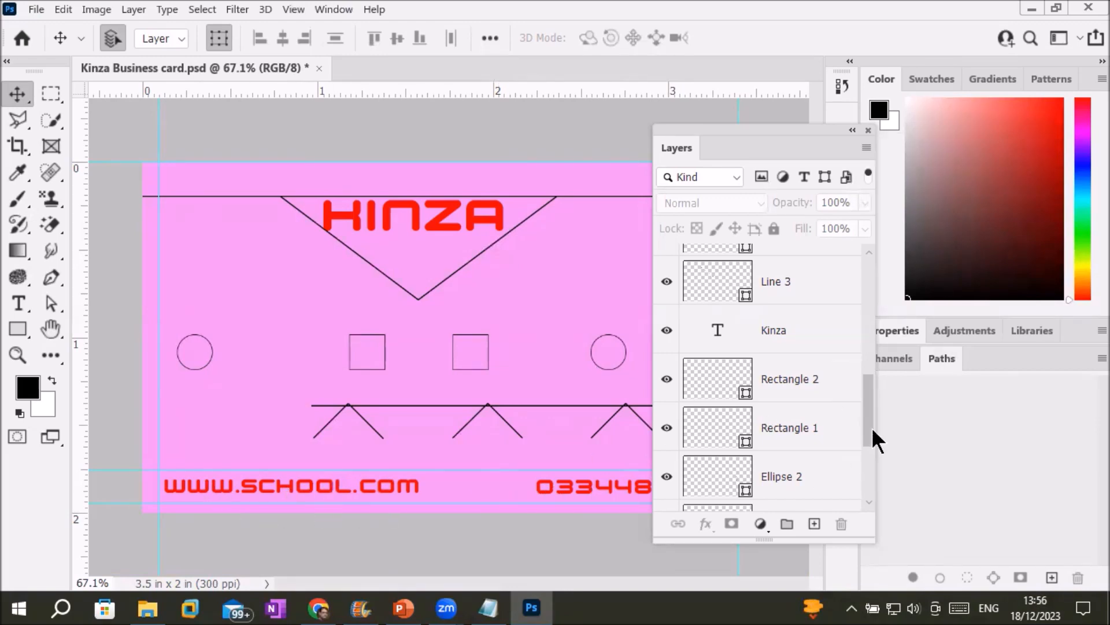
drag(868, 425, 909, 293)
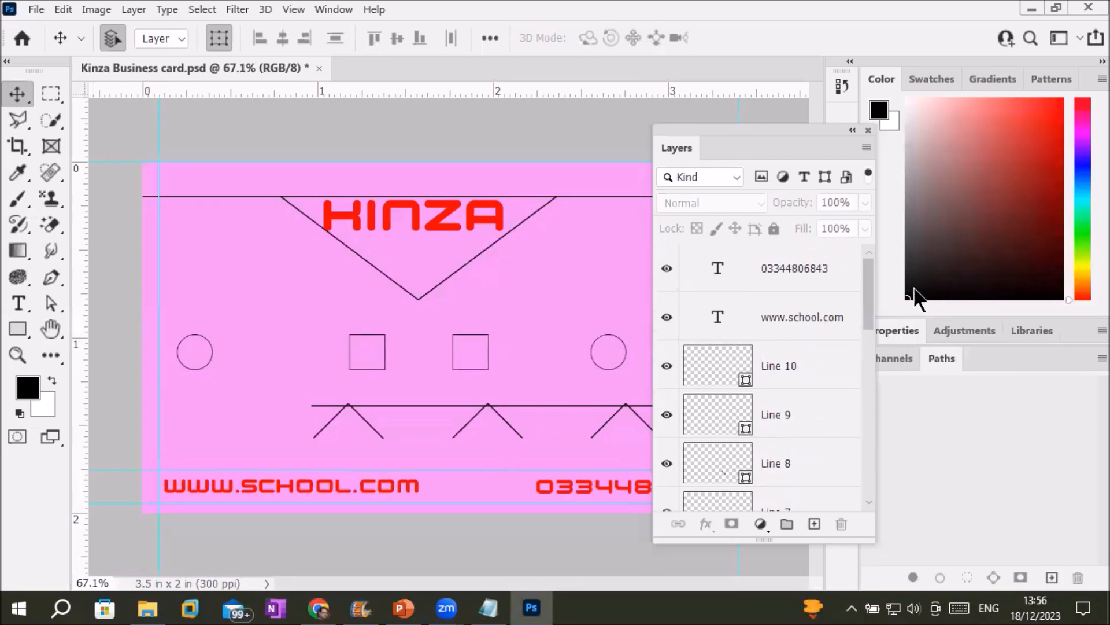
Select the phone-number text layer, pick the Type tool and open the Window menu.
click(779, 283)
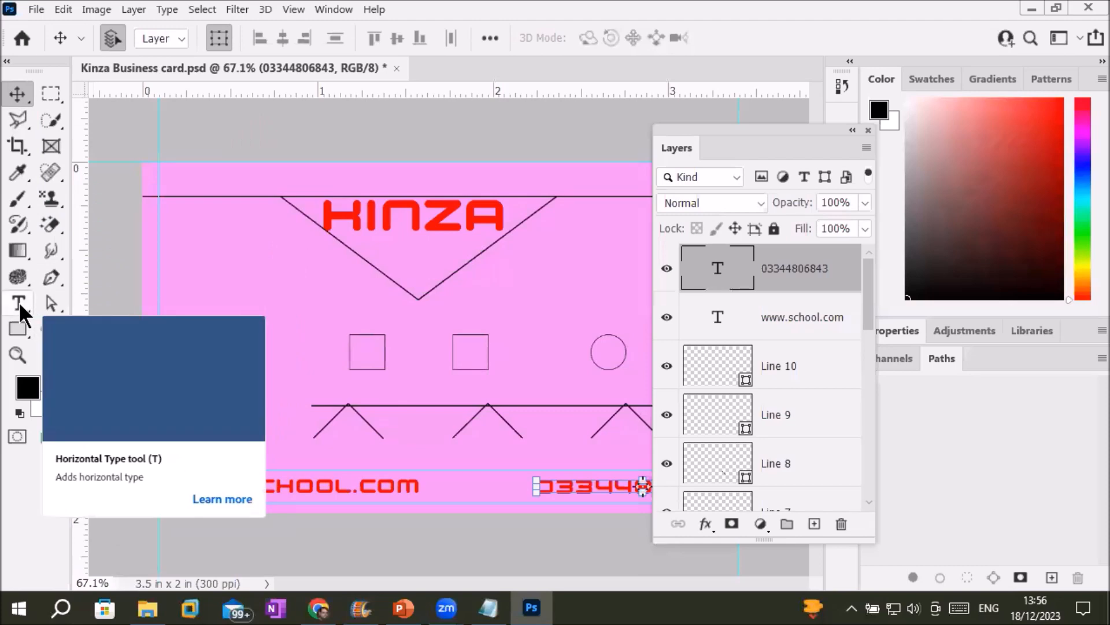
click(19, 301)
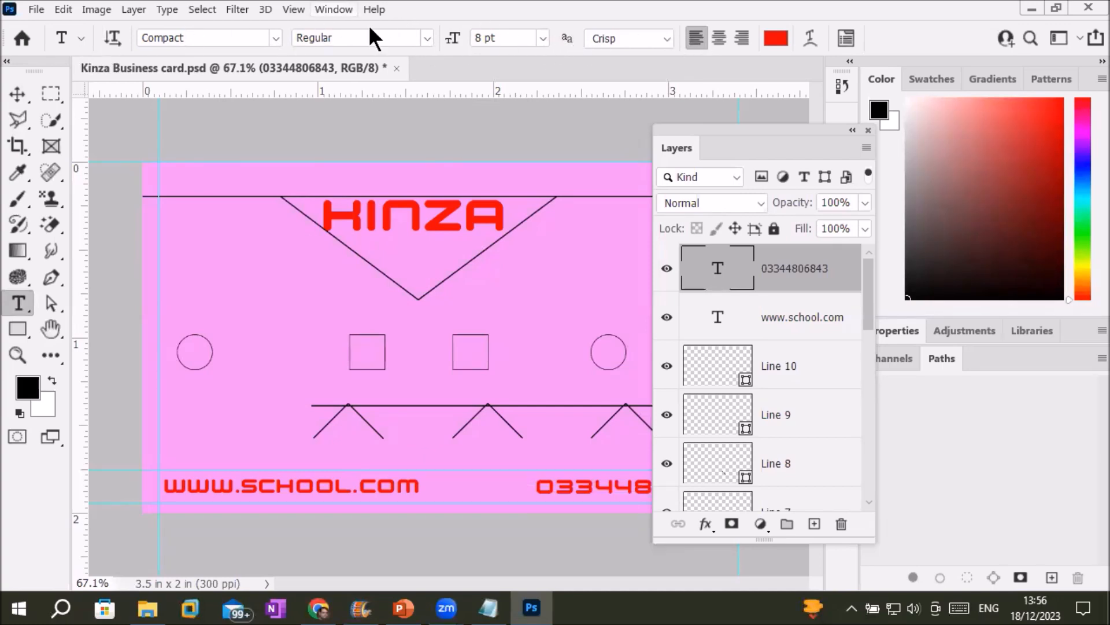
click(336, 10)
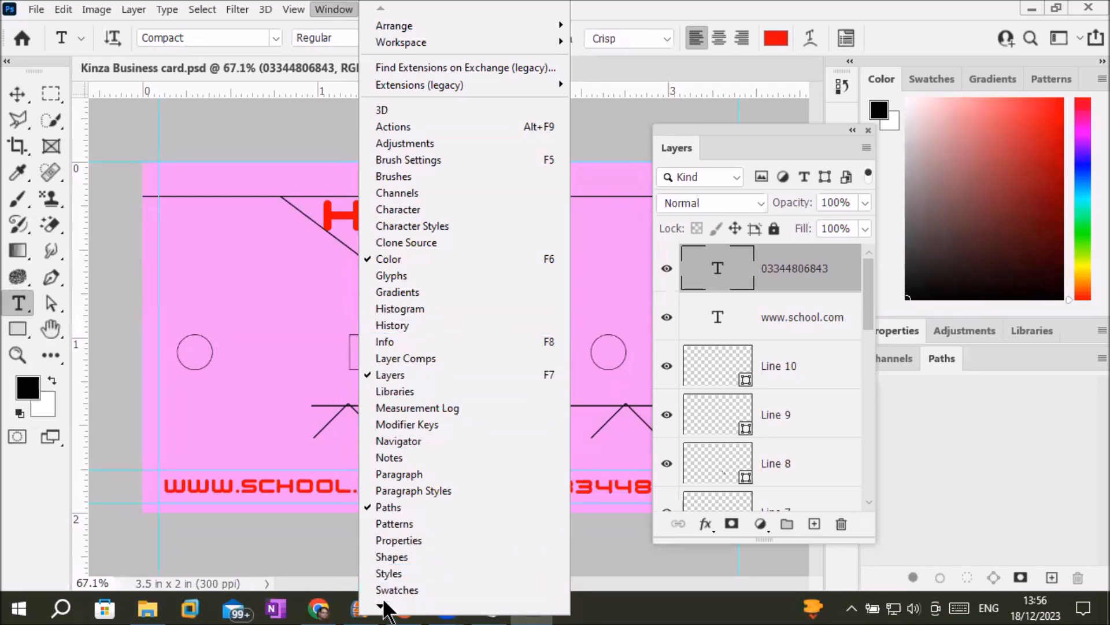
mouse_move(381, 606)
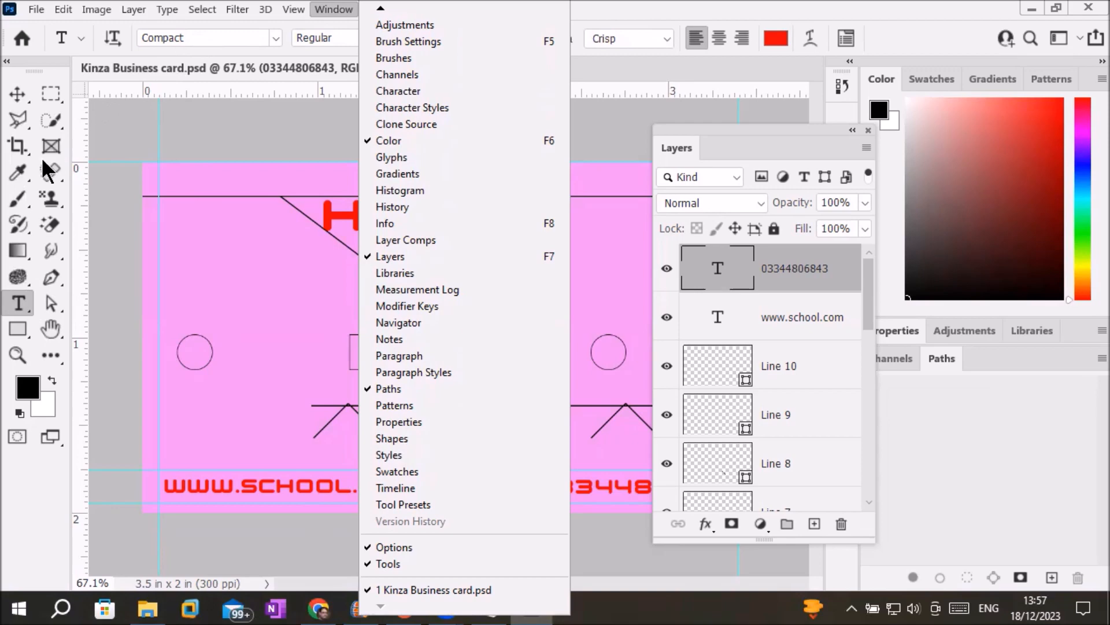
Switch to the Move tool and hide the Options bar and Tools panel.
click(19, 327)
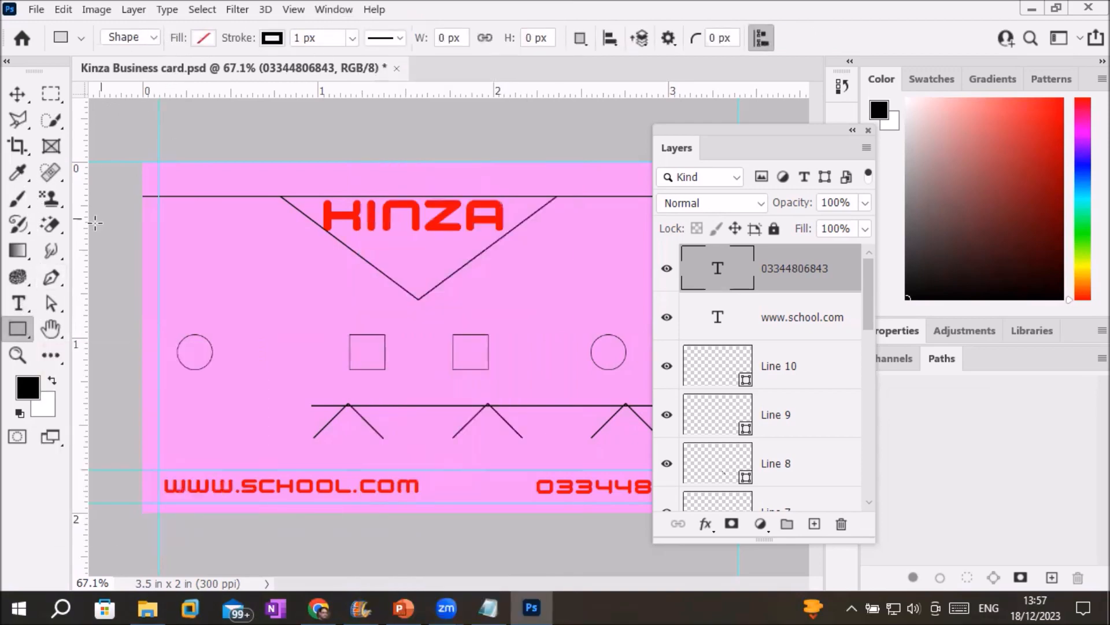
click(51, 302)
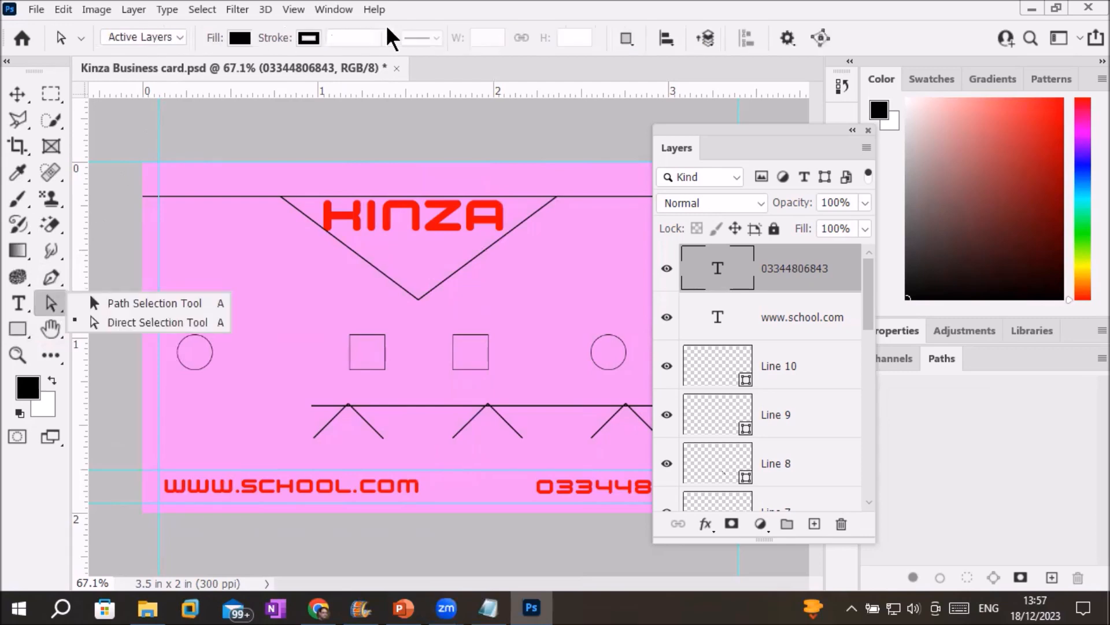
click(24, 90)
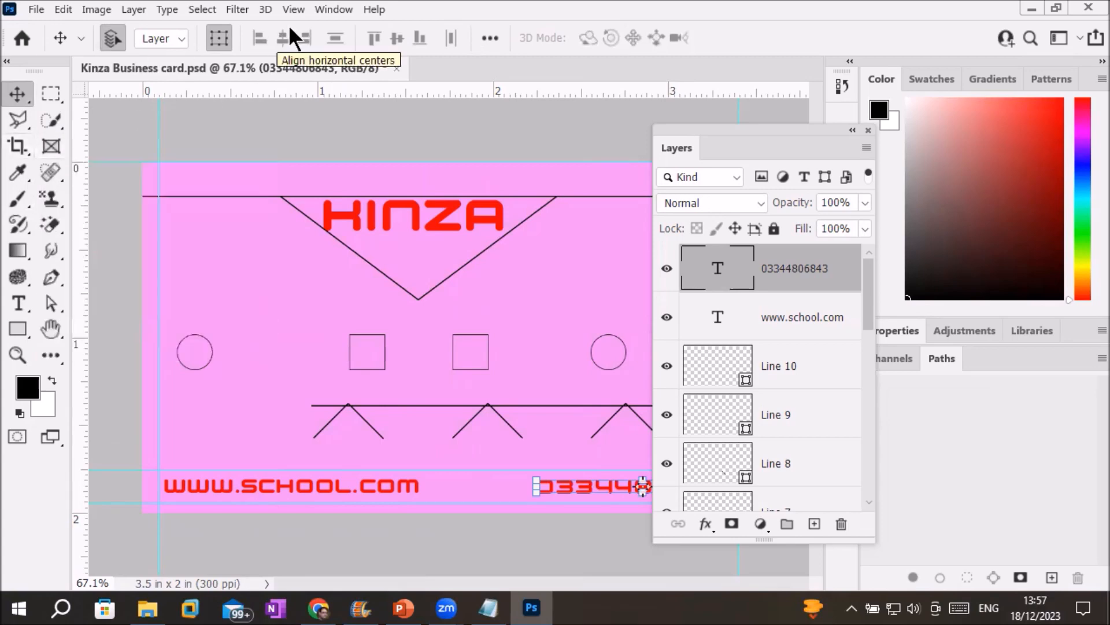
click(334, 10)
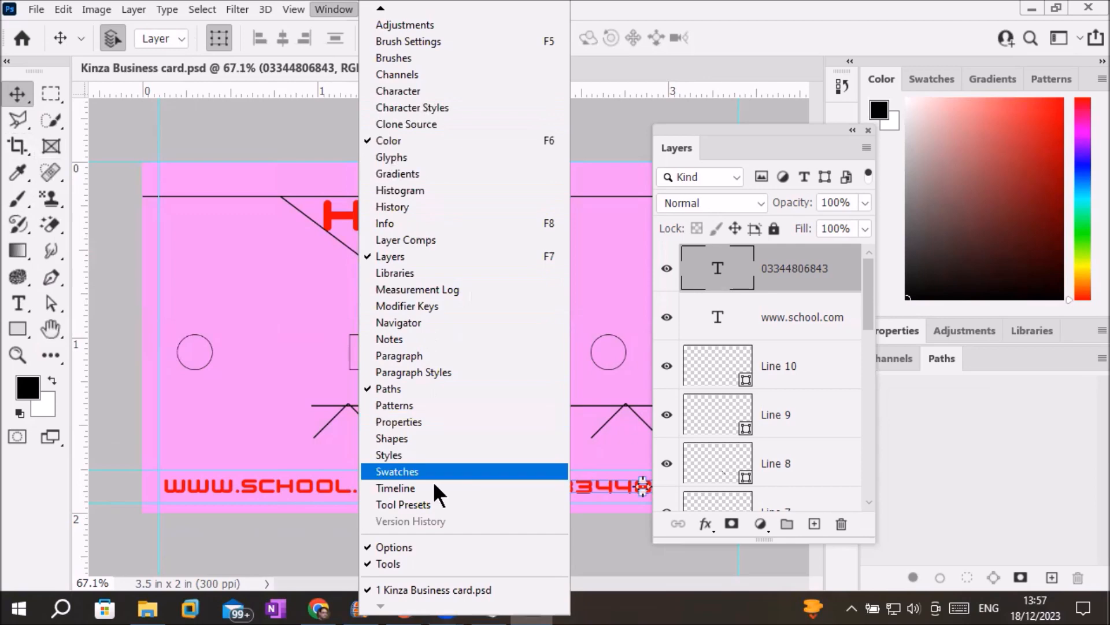
click(393, 547)
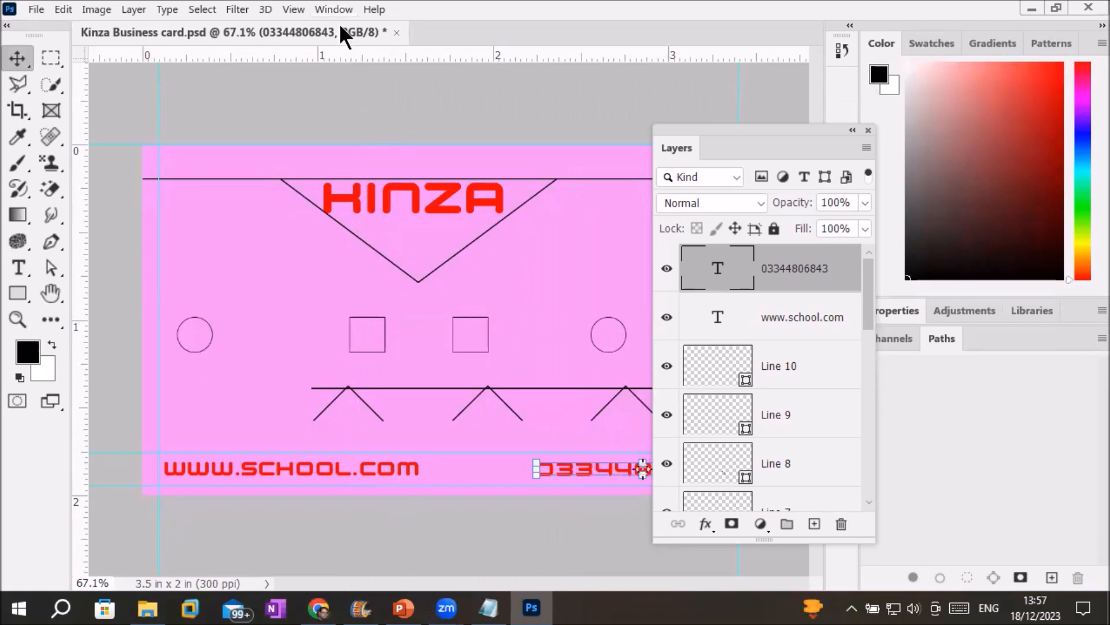
click(334, 9)
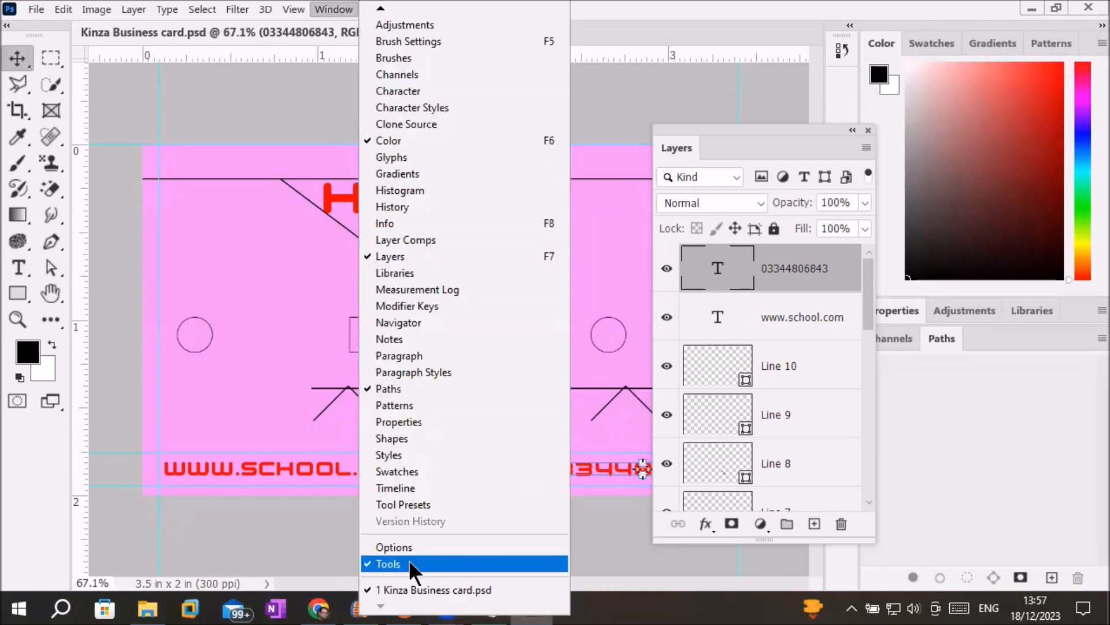
click(409, 562)
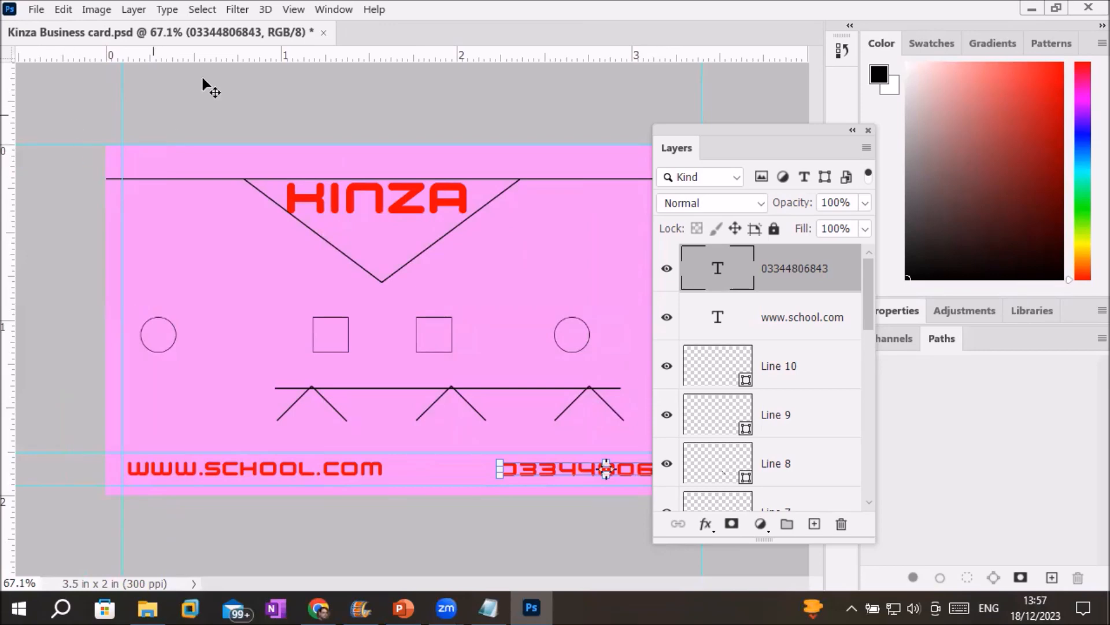
Reset the workspace to the Essentials layout.
click(334, 10)
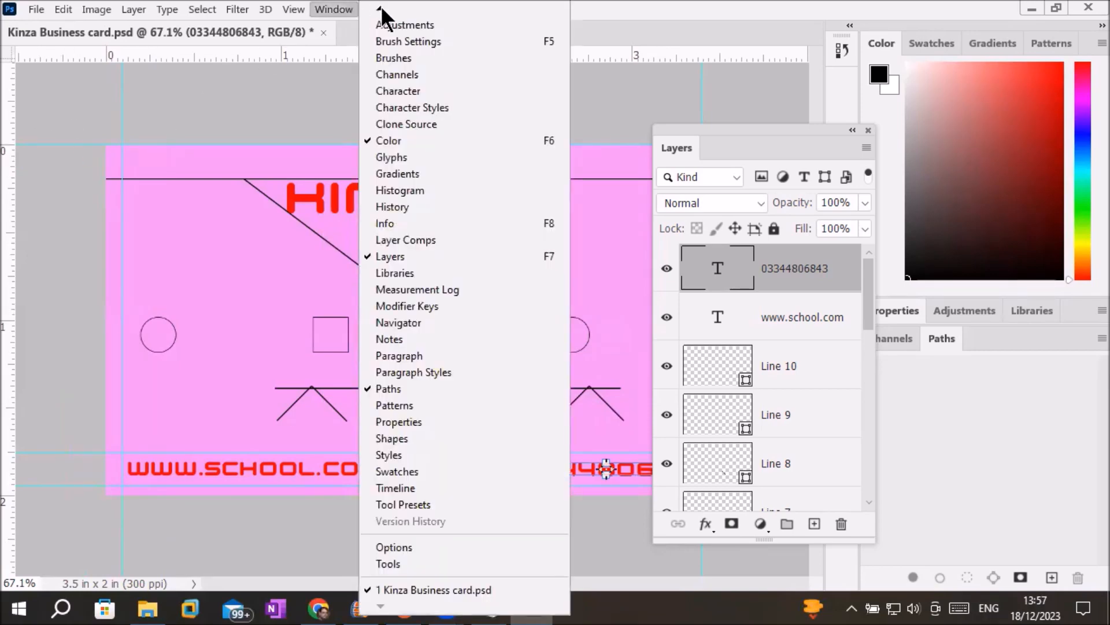
mouse_move(381, 7)
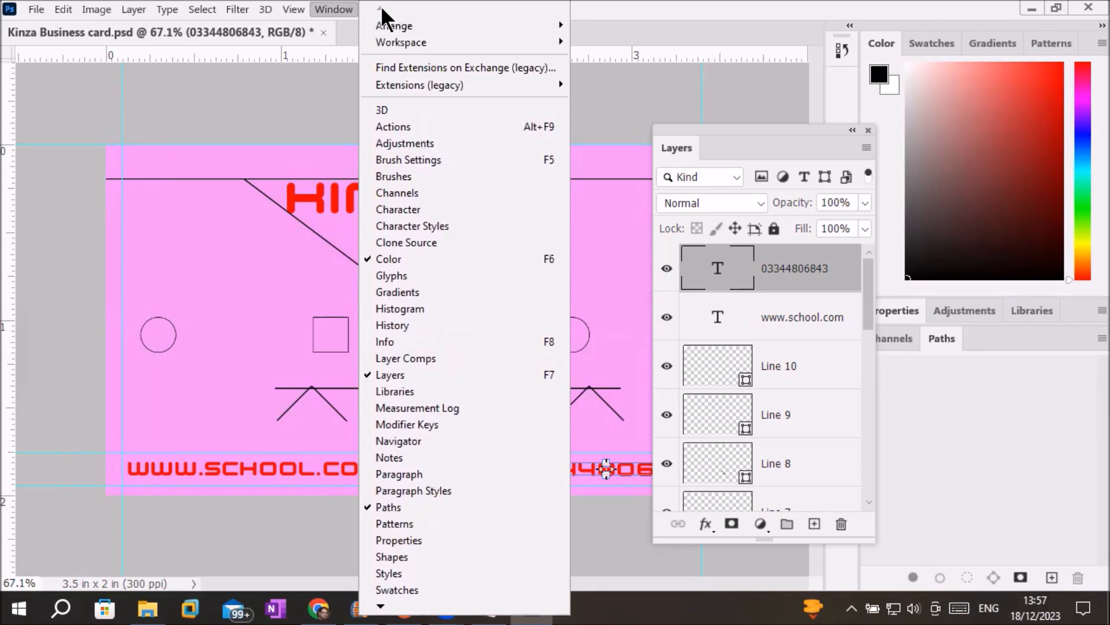
mouse_move(415, 46)
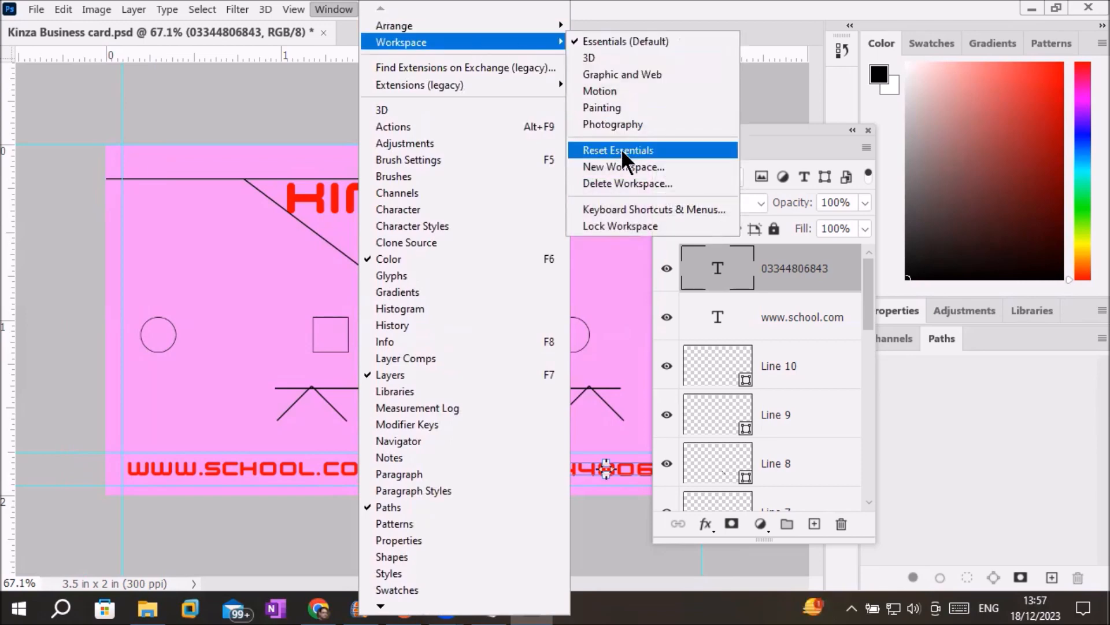
click(621, 148)
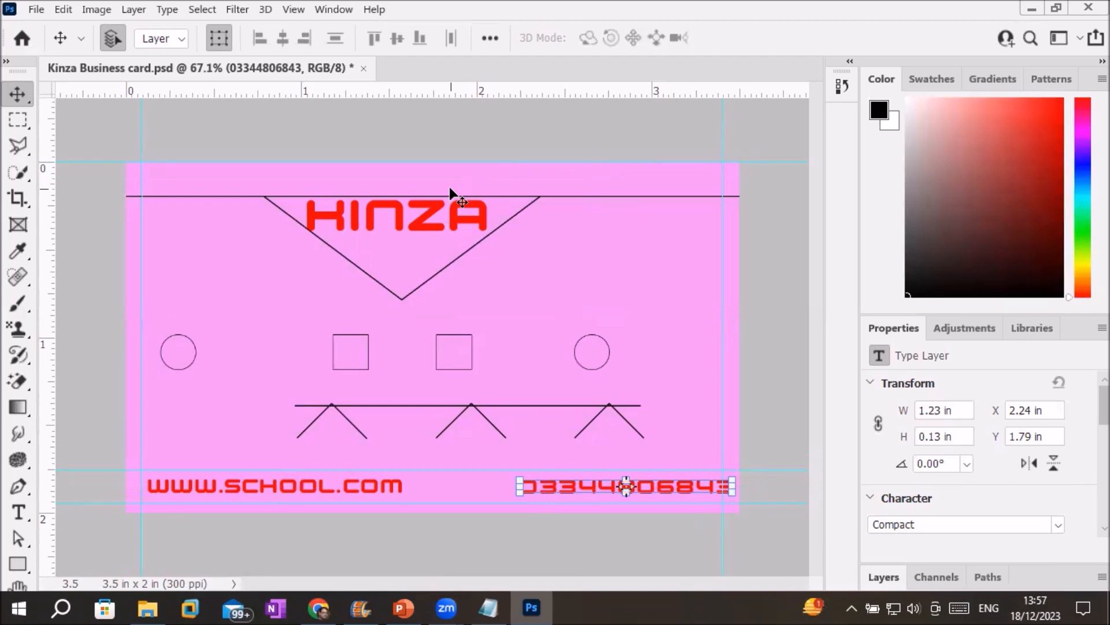
Show the toolbar in two columns and bring the Kinza Business card document forward.
click(6, 61)
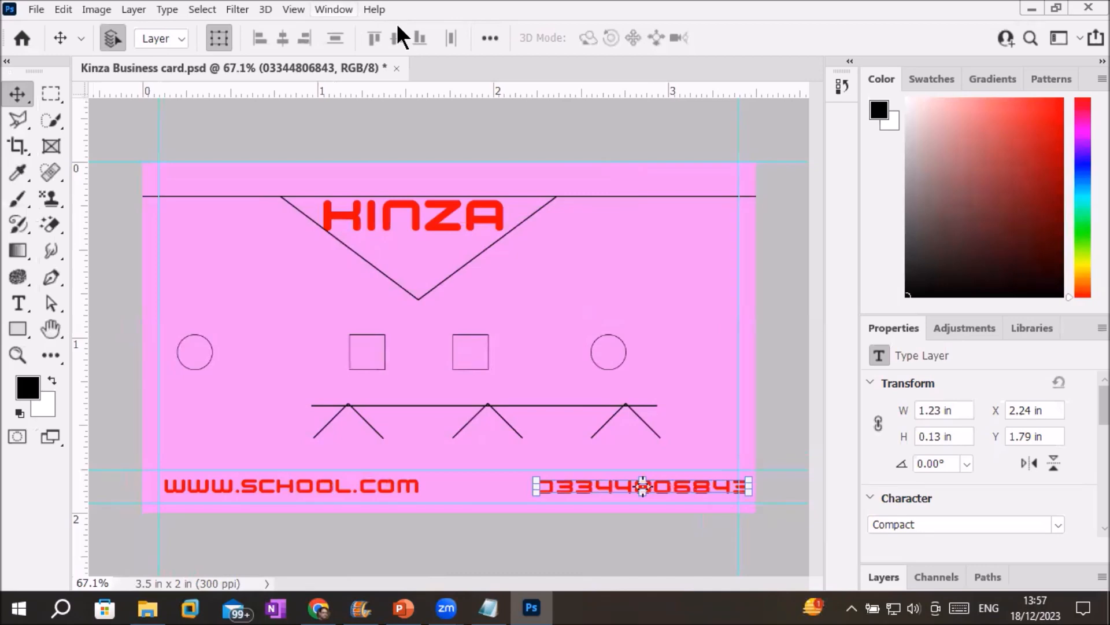
key(alt+w)
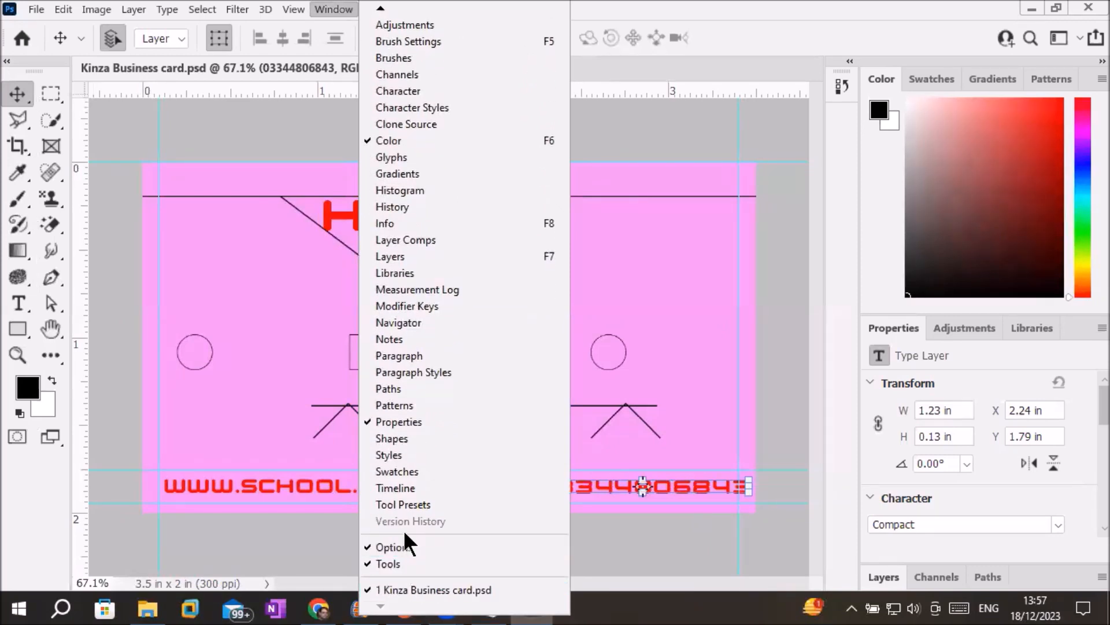
click(431, 587)
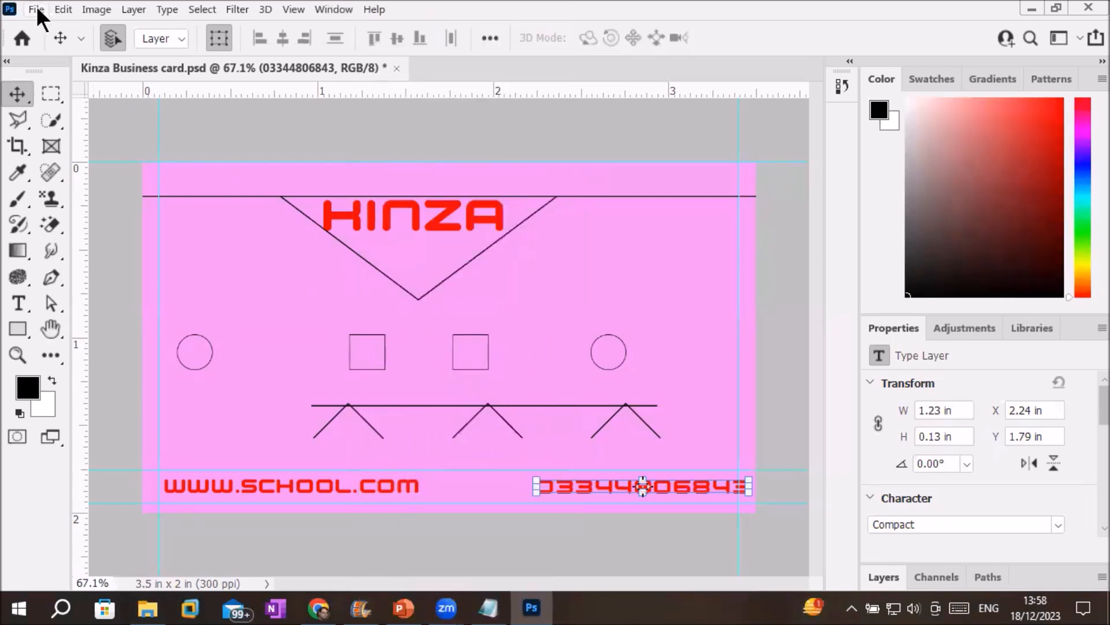
click(36, 8)
Open Irfan.psd from the file browser as a second document.
key(Escape)
key(ctrl+o)
click(292, 138)
double_click(292, 145)
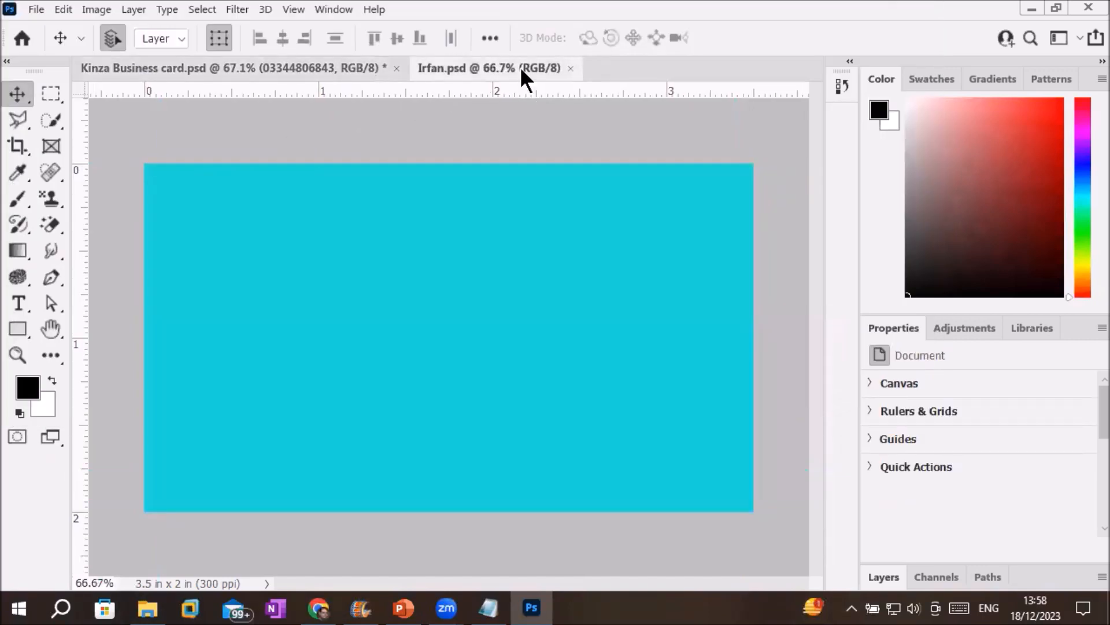
Switch back and forth between Irfan.psd and the Kinza business card, ending on the card.
click(305, 64)
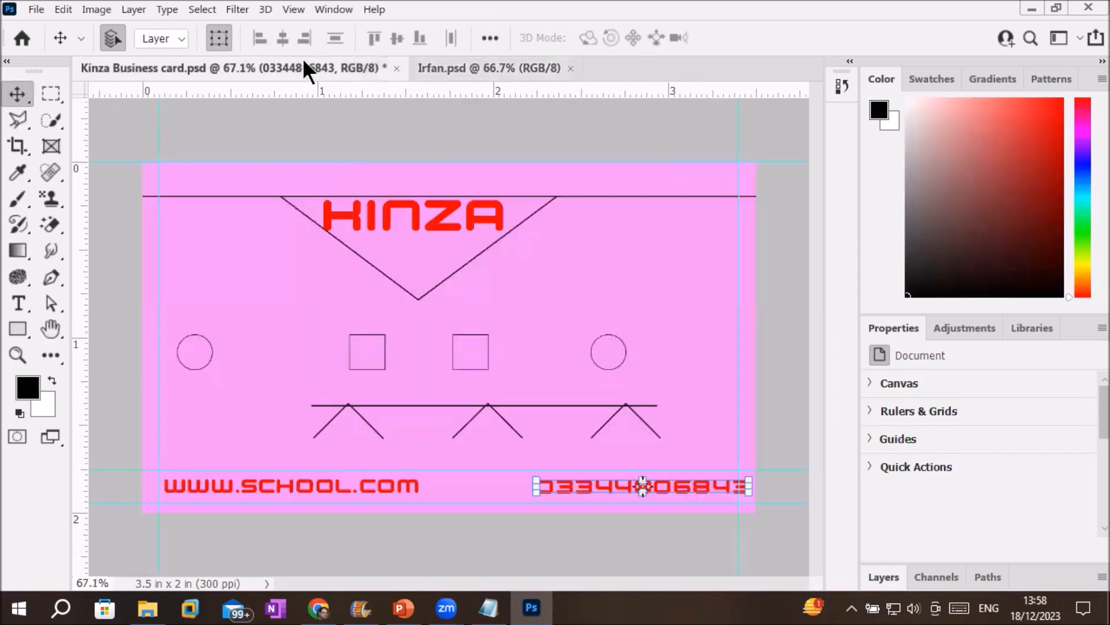
click(452, 68)
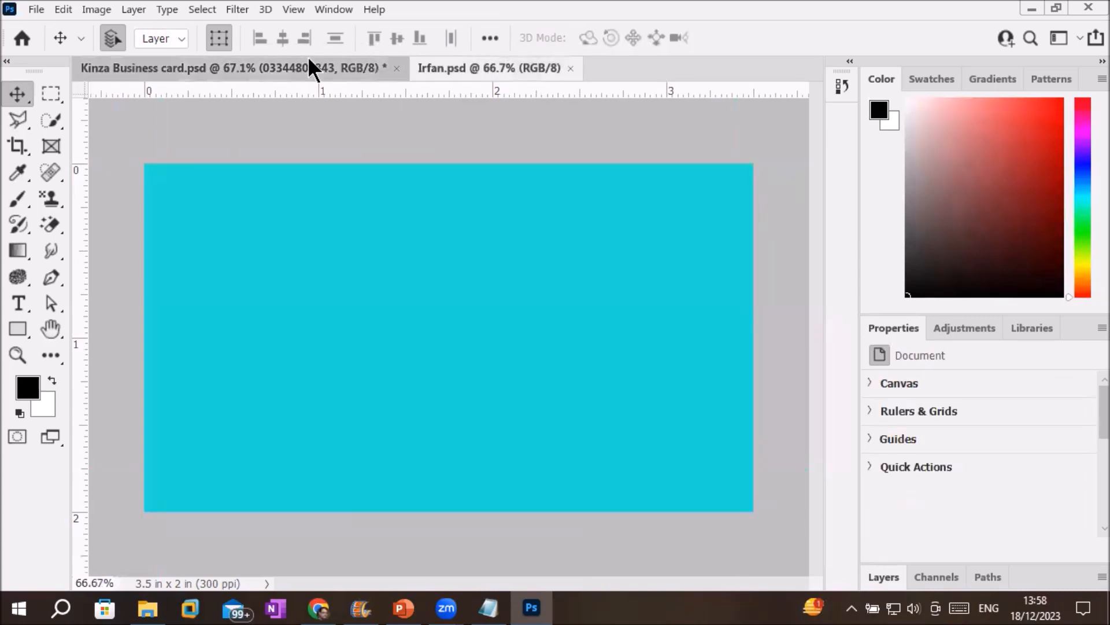
click(308, 58)
click(333, 10)
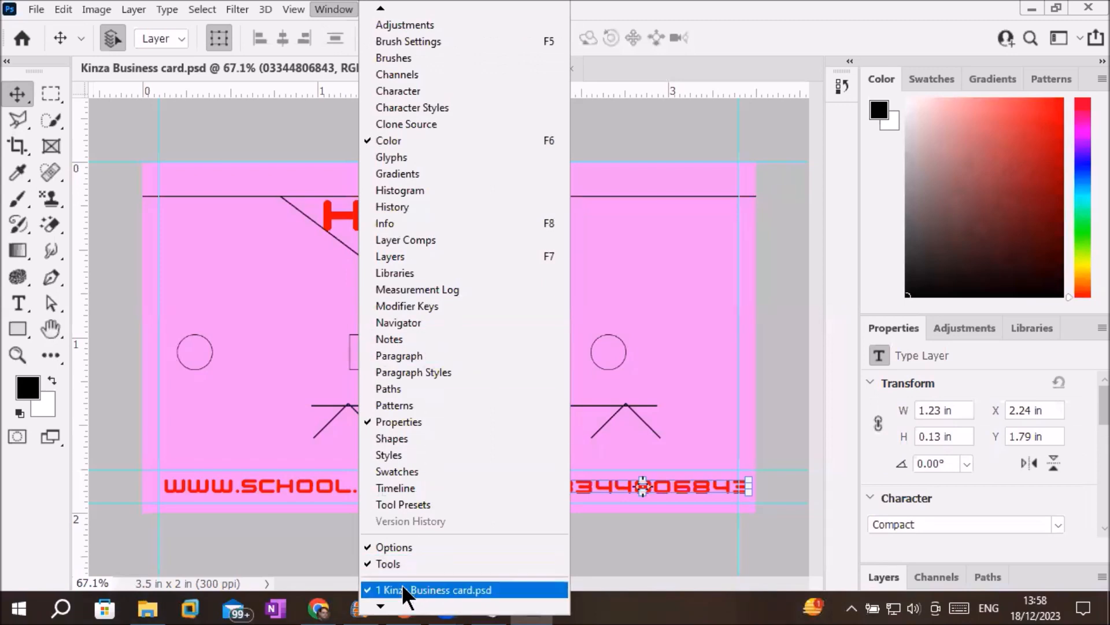
mouse_move(386, 606)
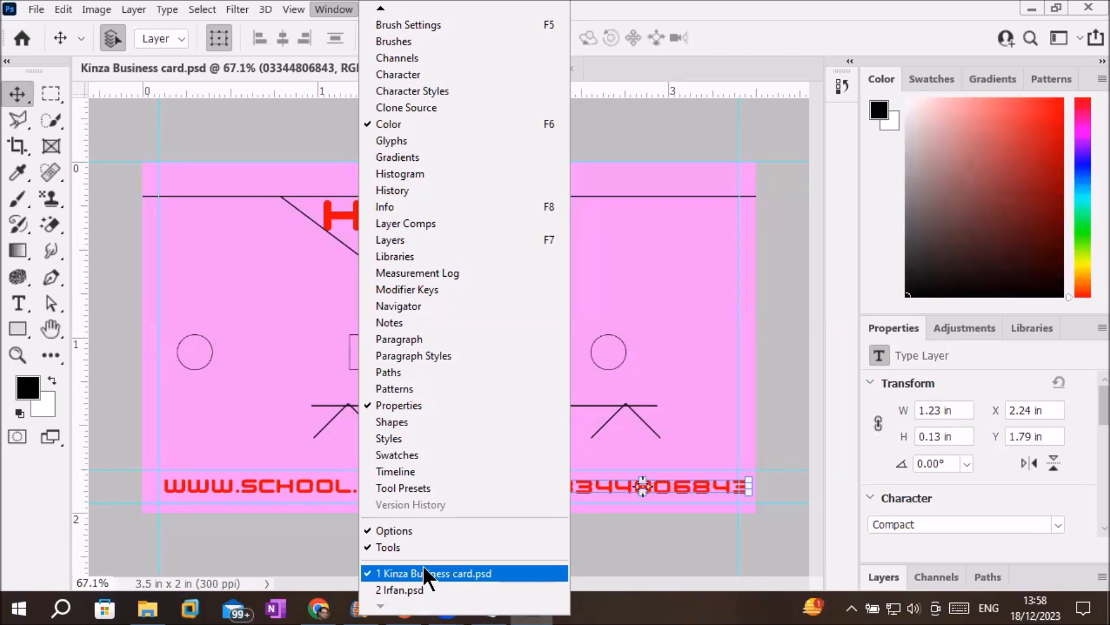
click(402, 588)
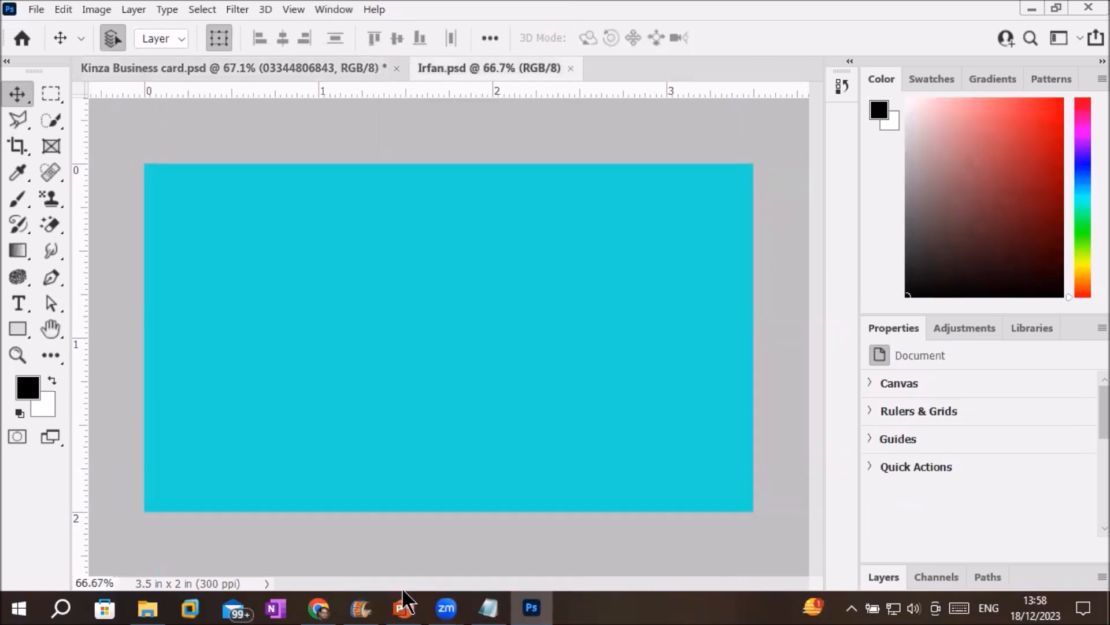
click(275, 68)
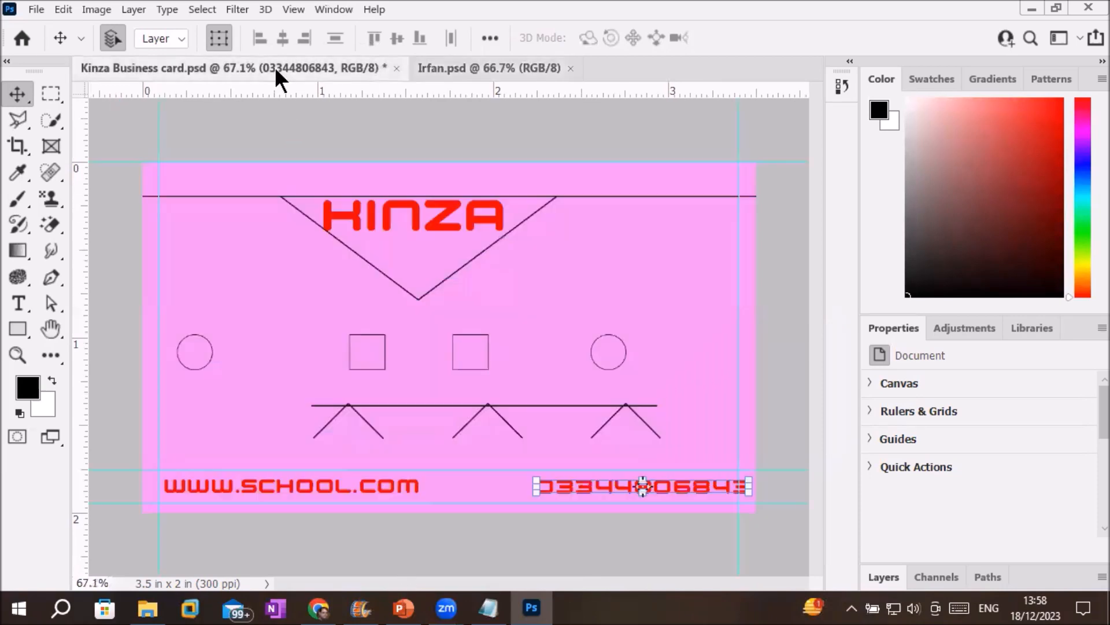
click(473, 76)
click(234, 67)
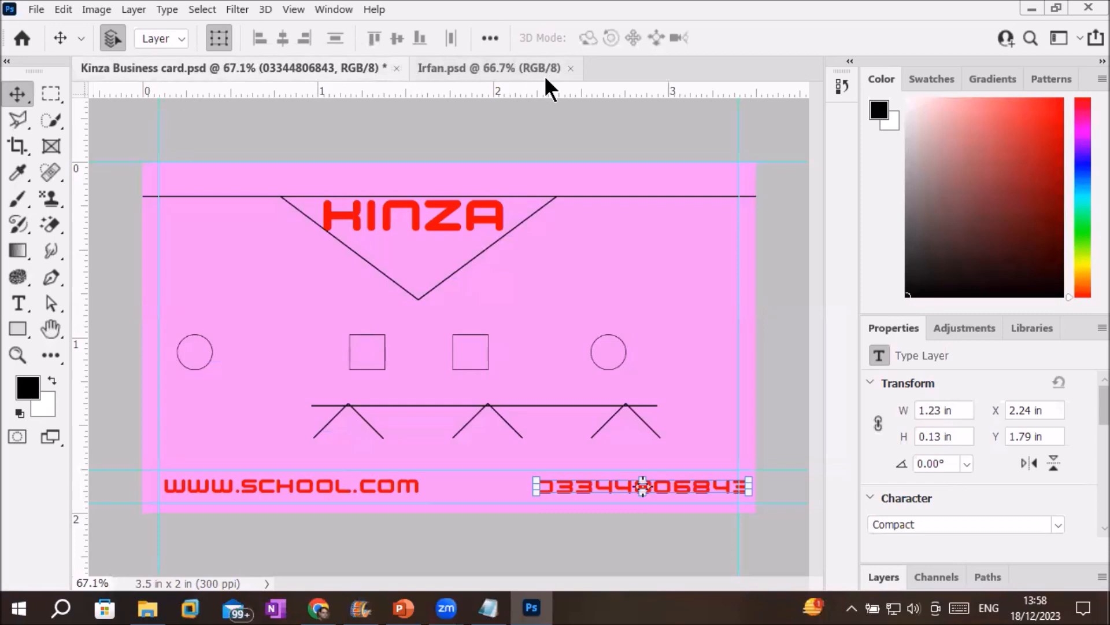
click(35, 9)
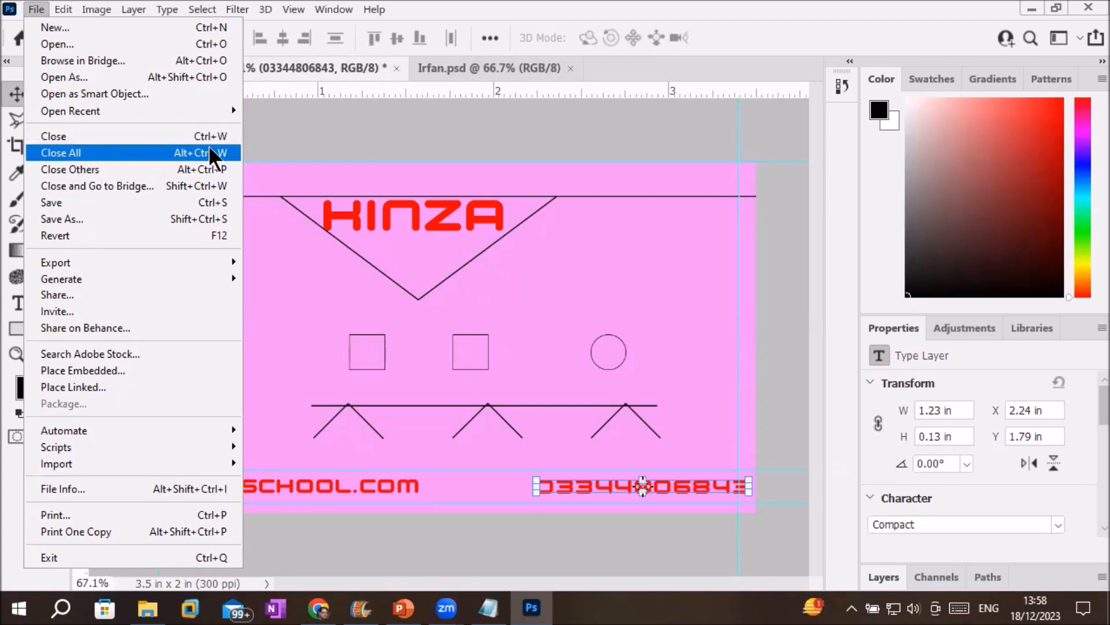
Close all documents, saving Kinza Business card.psd, then select it in the ICT Trainings folder.
click(196, 153)
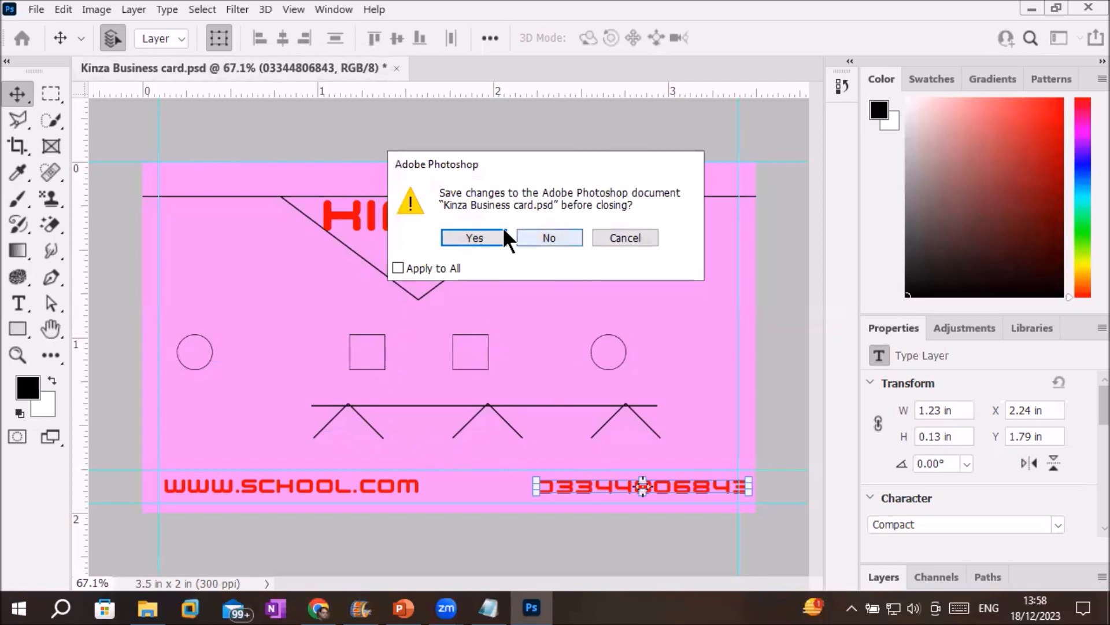
click(478, 234)
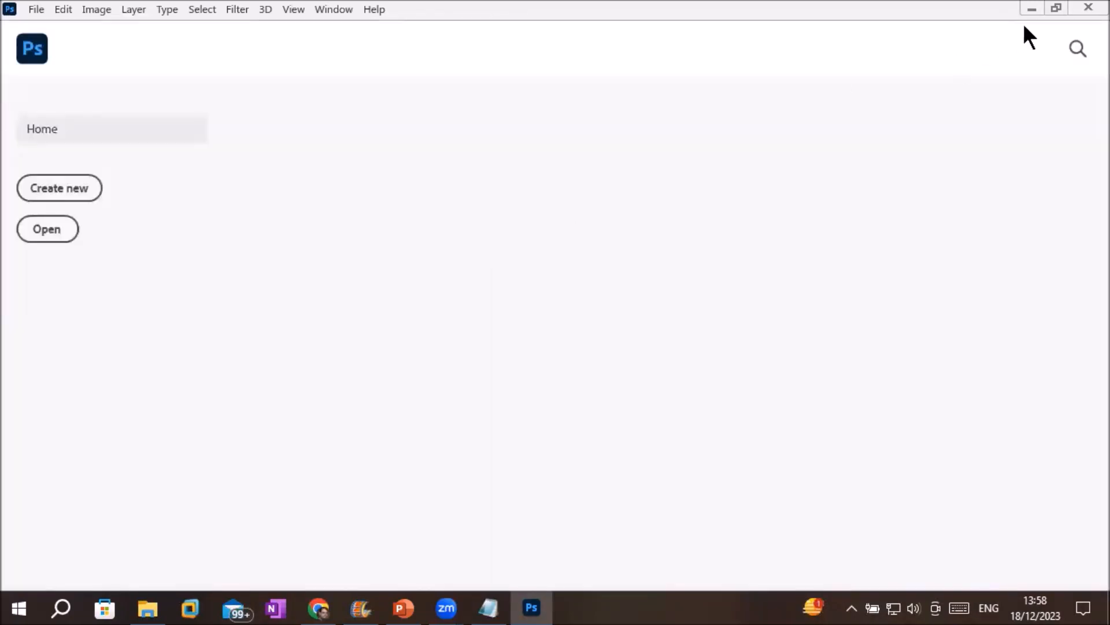
click(1032, 9)
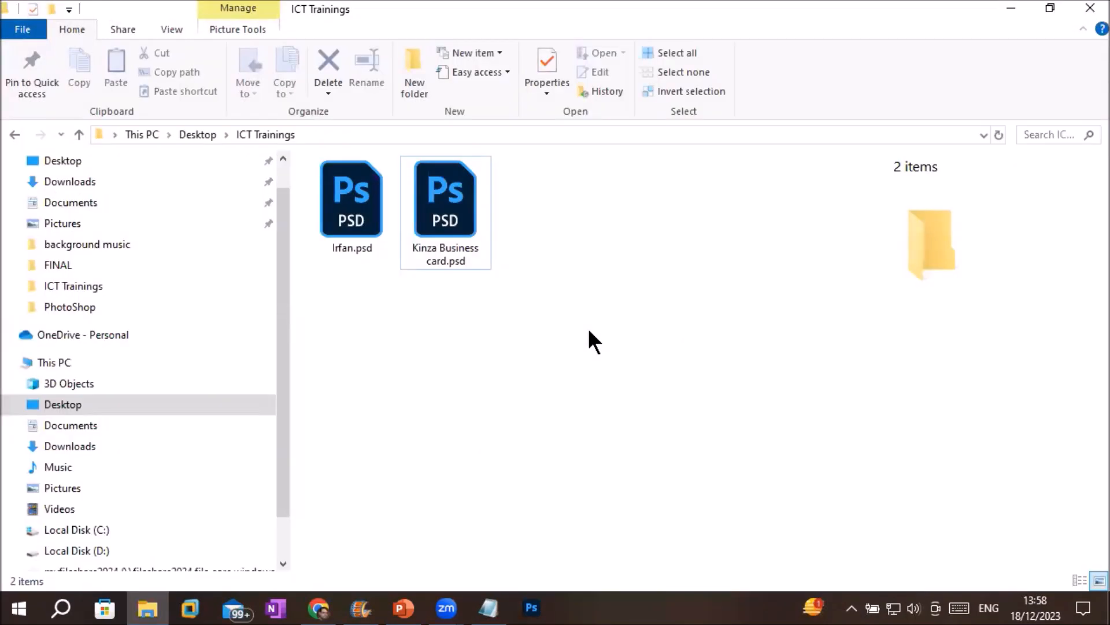
double_click(422, 234)
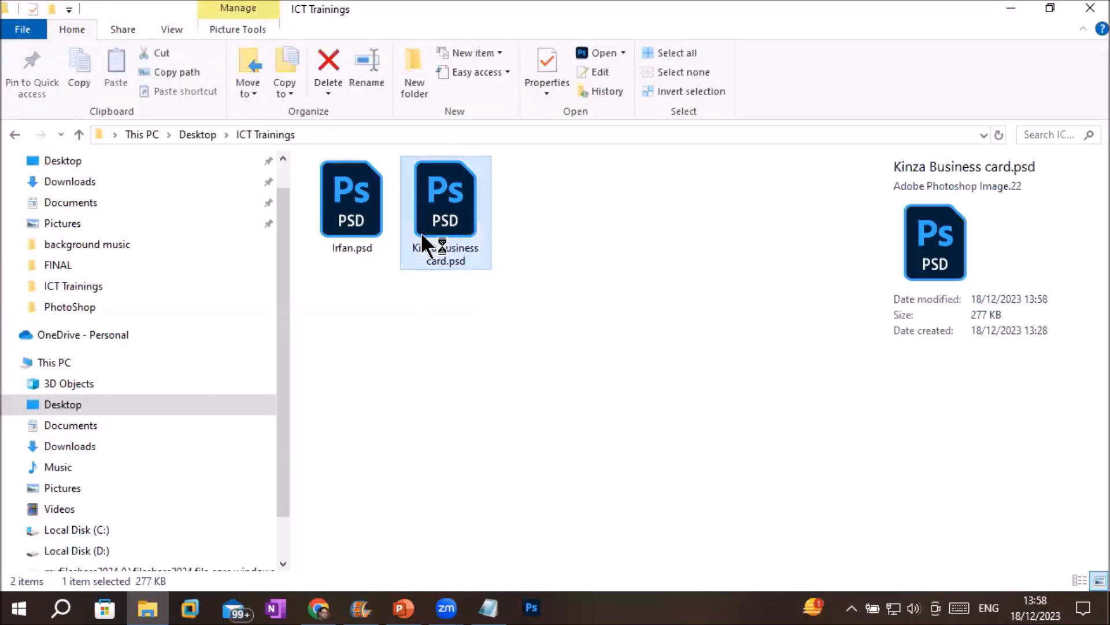